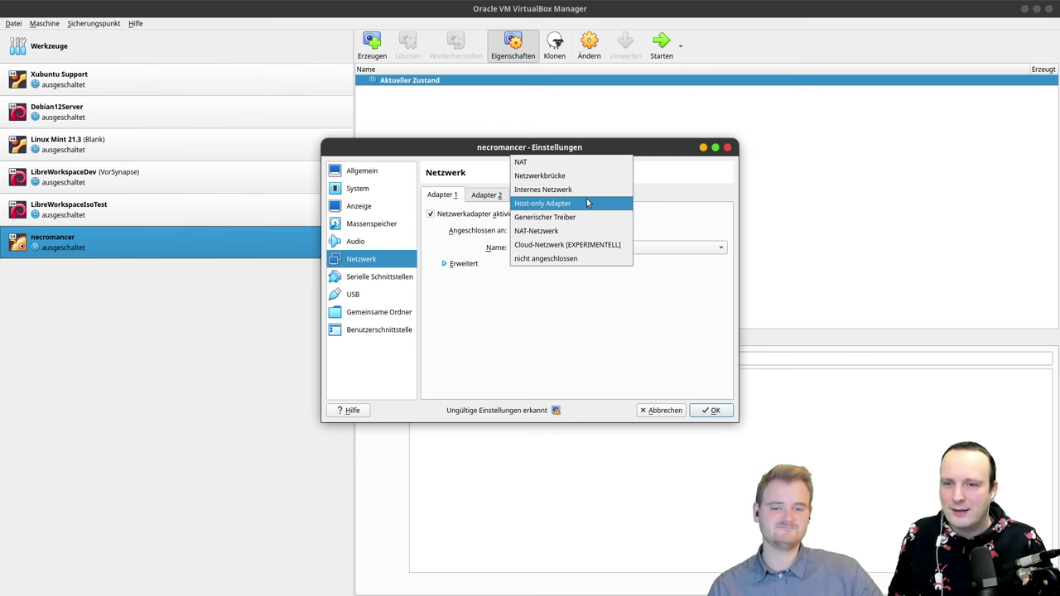
Step: Attach necromancer's Adapter 1 to the Host-only Adapter vboxnet0 and save with OK
click(586, 204)
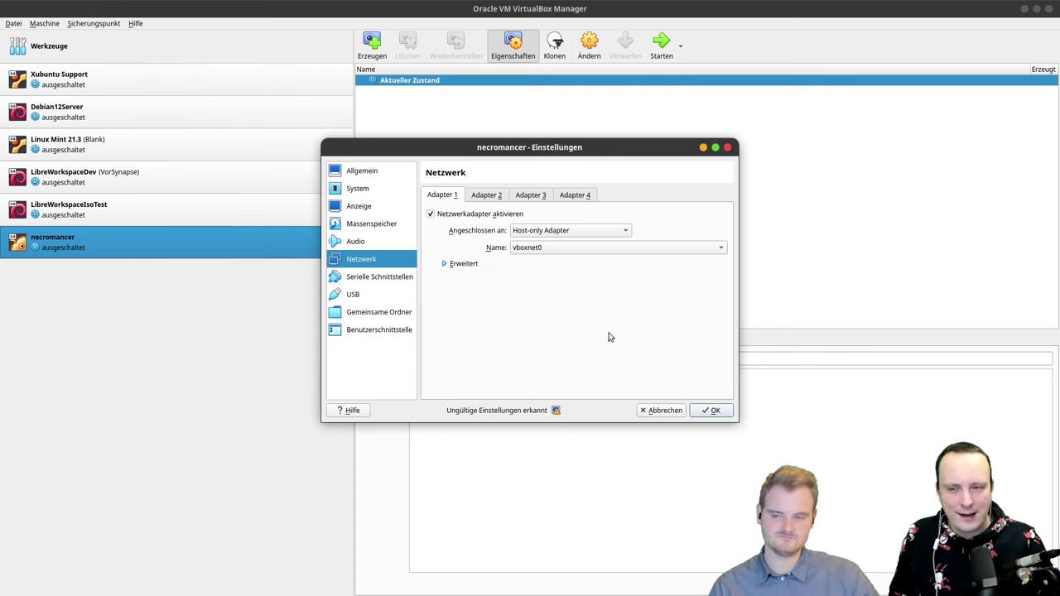
click(540, 233)
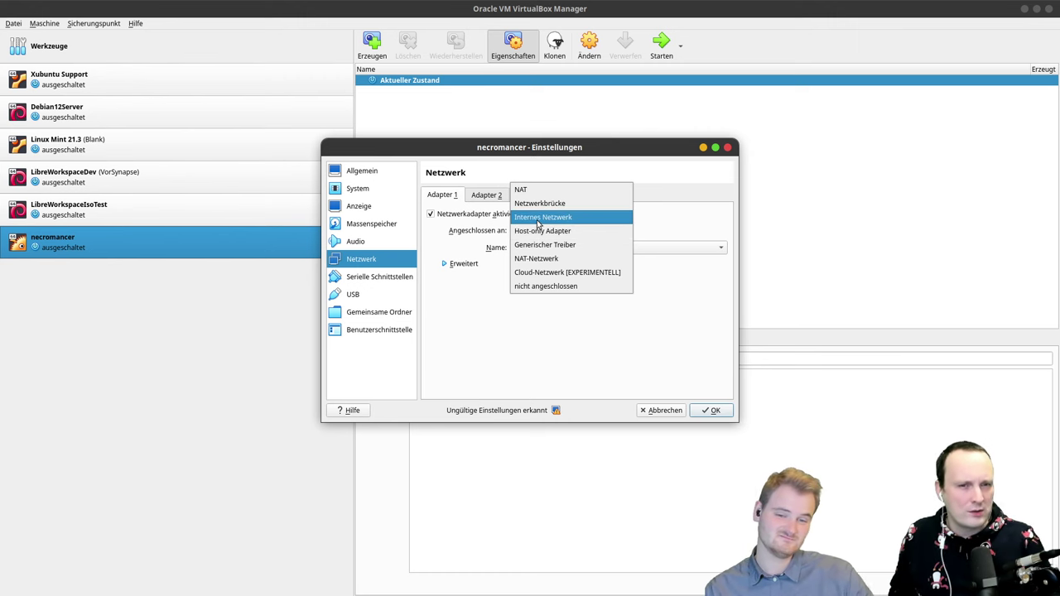
click(550, 231)
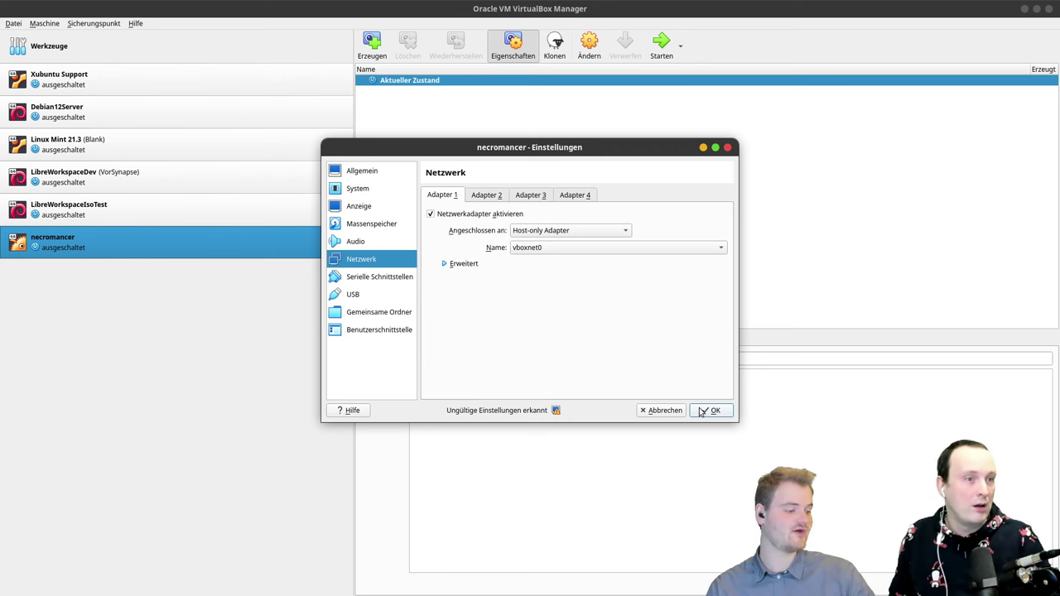
click(703, 410)
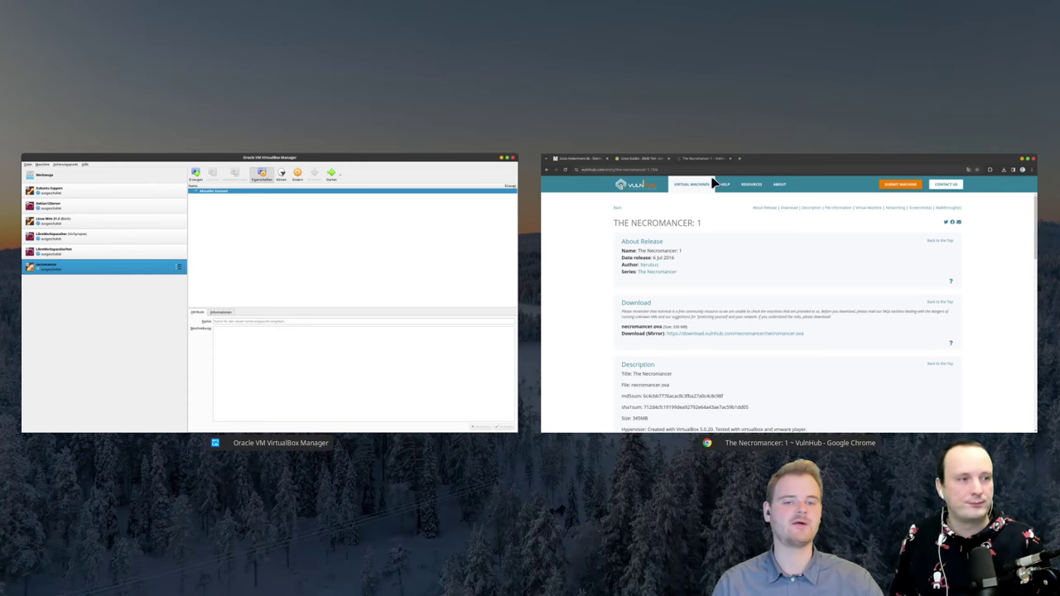
Step: Scroll the VulnHub page to the Walkthrough list, then minimize Chrome and restore VirtualBox Manager
scroll(469, 286, down, 20)
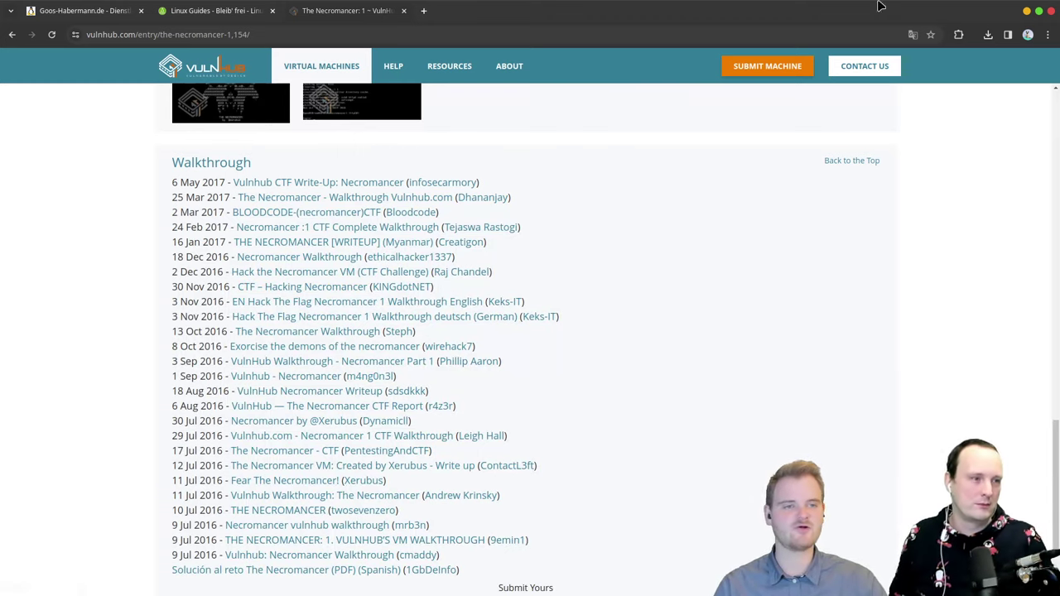
click(1027, 10)
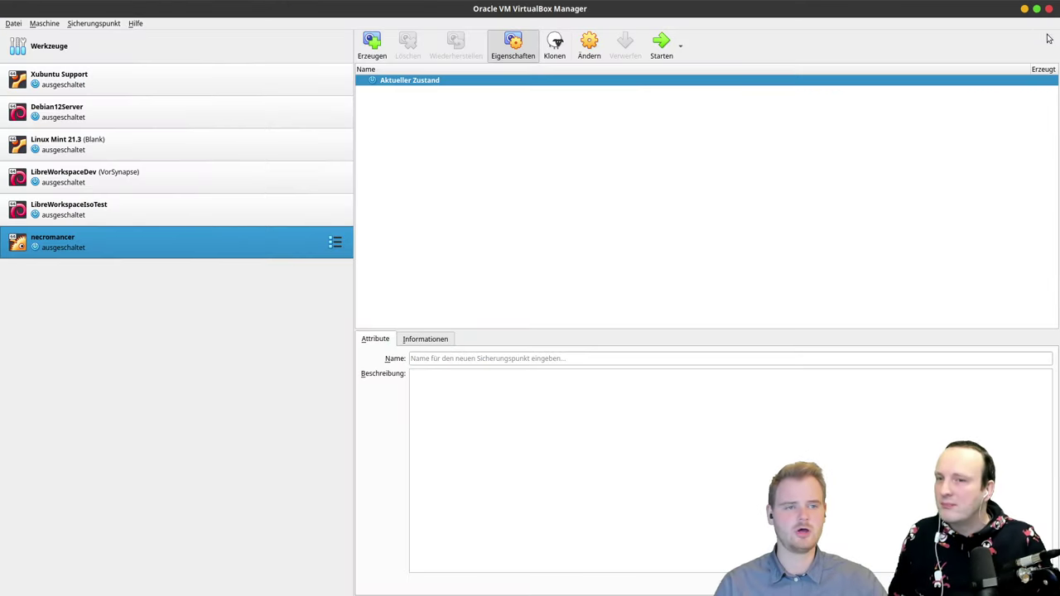
click(1025, 10)
key(ctrl+alt+Down)
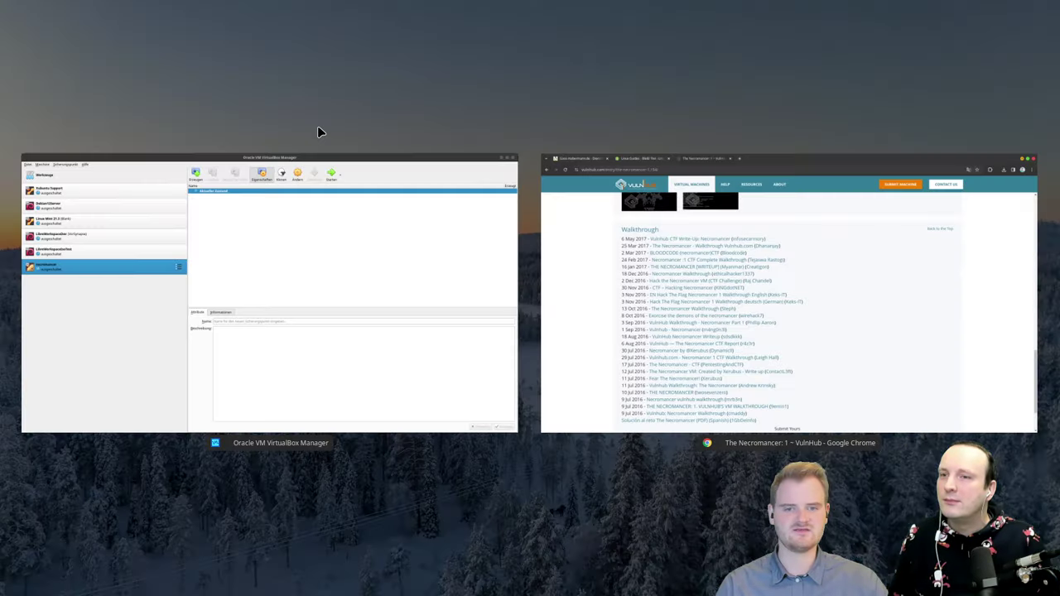
click(416, 206)
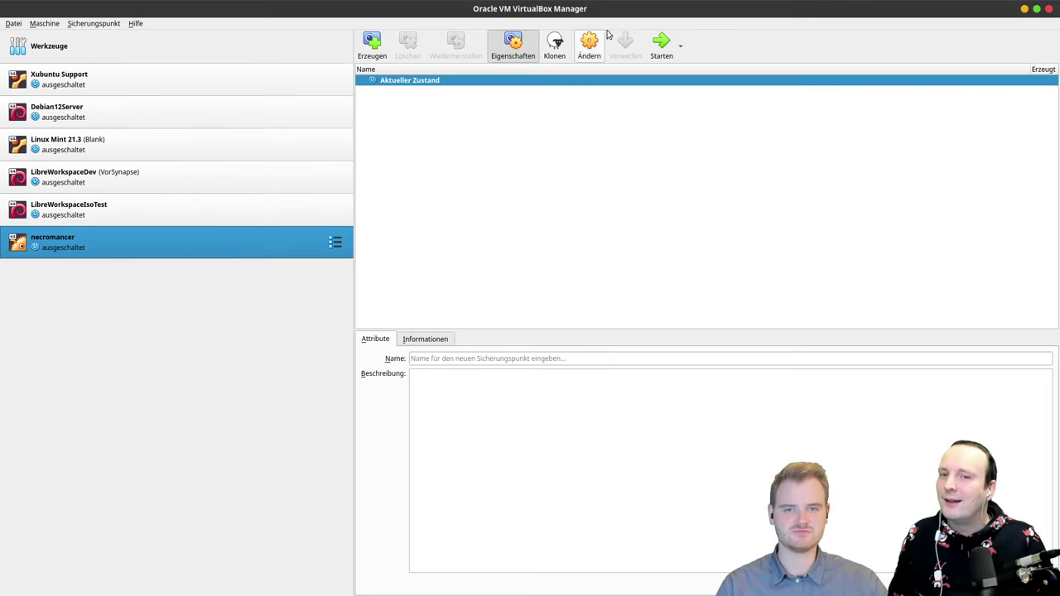
Step: Start necromancer and maximize its console while OpenBSD boots to the login prompt, then move it aside
click(658, 43)
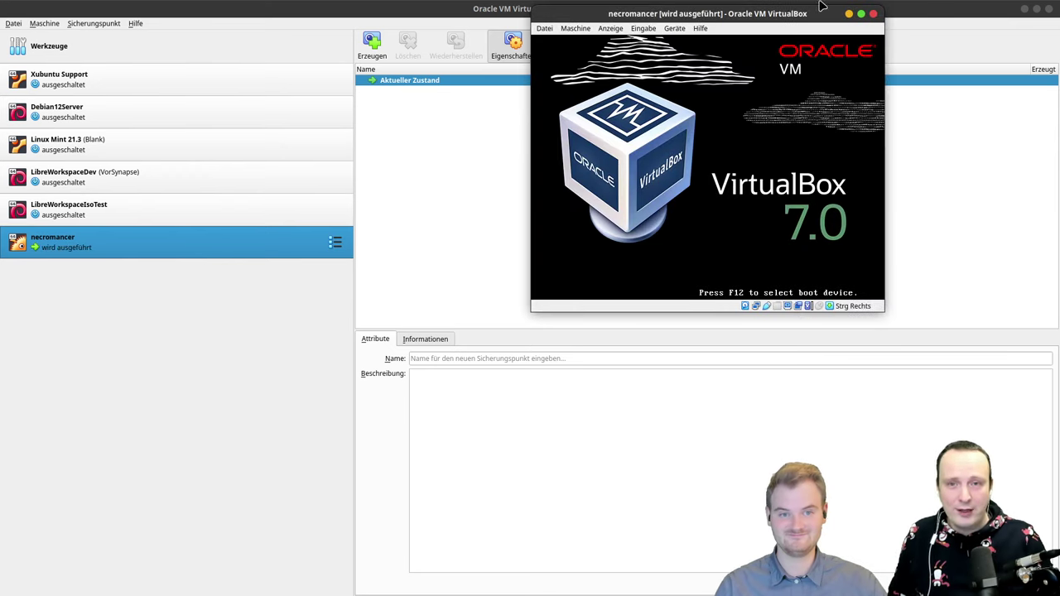
drag(779, 15, 565, 95)
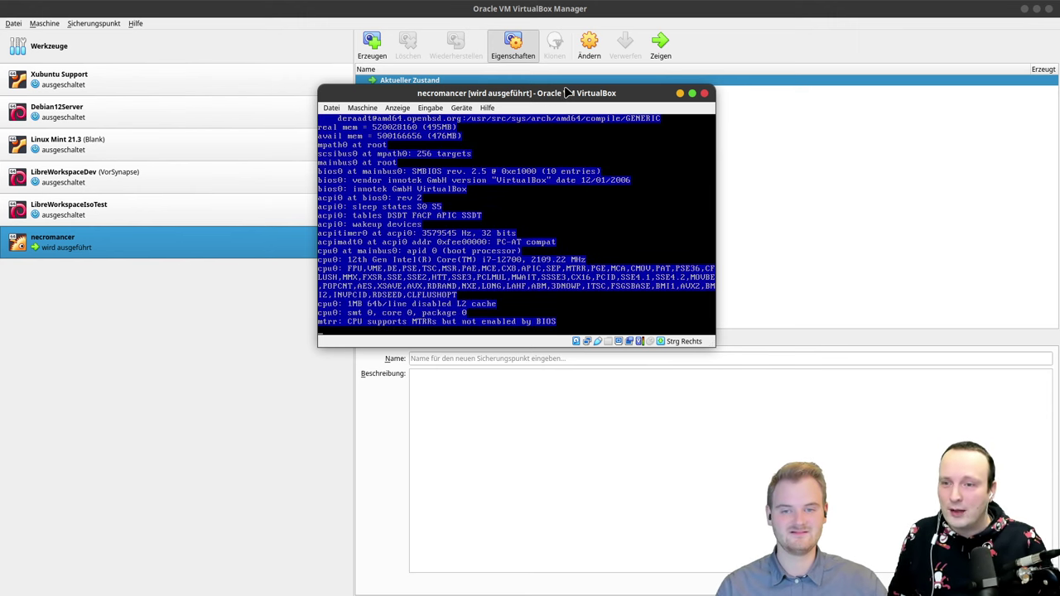
double_click(613, 93)
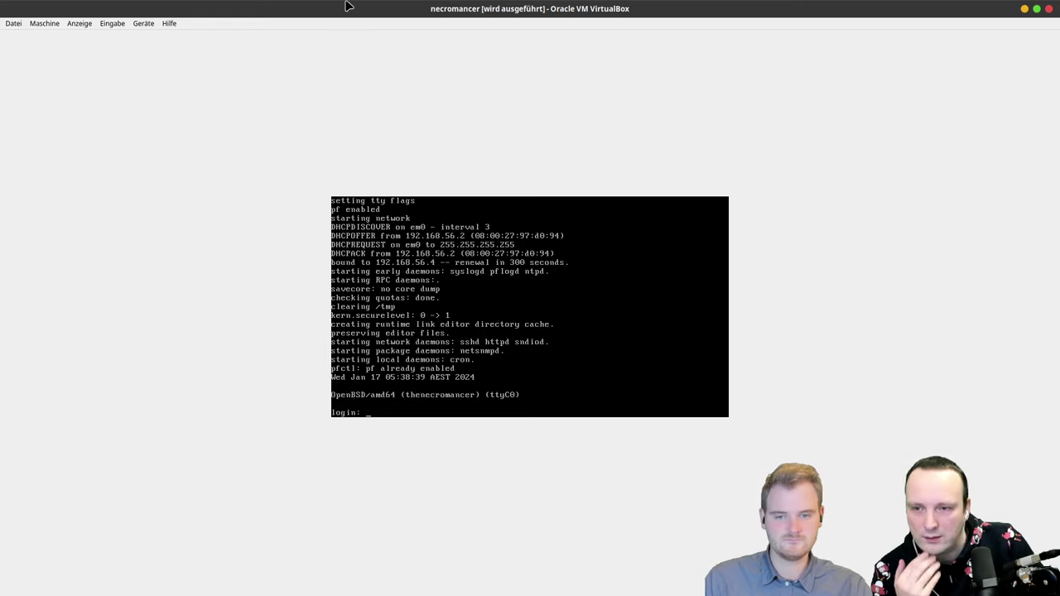
drag(348, 4, 456, 3)
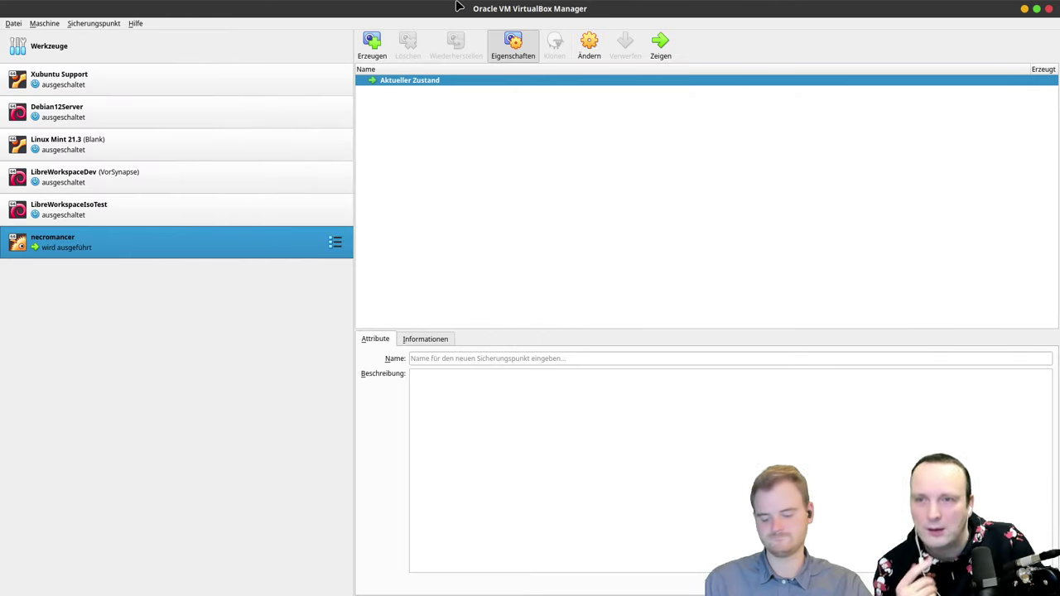
Step: Open a terminal tiled left beside the VM console on the right, and enlarge the terminal text
key(ctrl+alt+t)
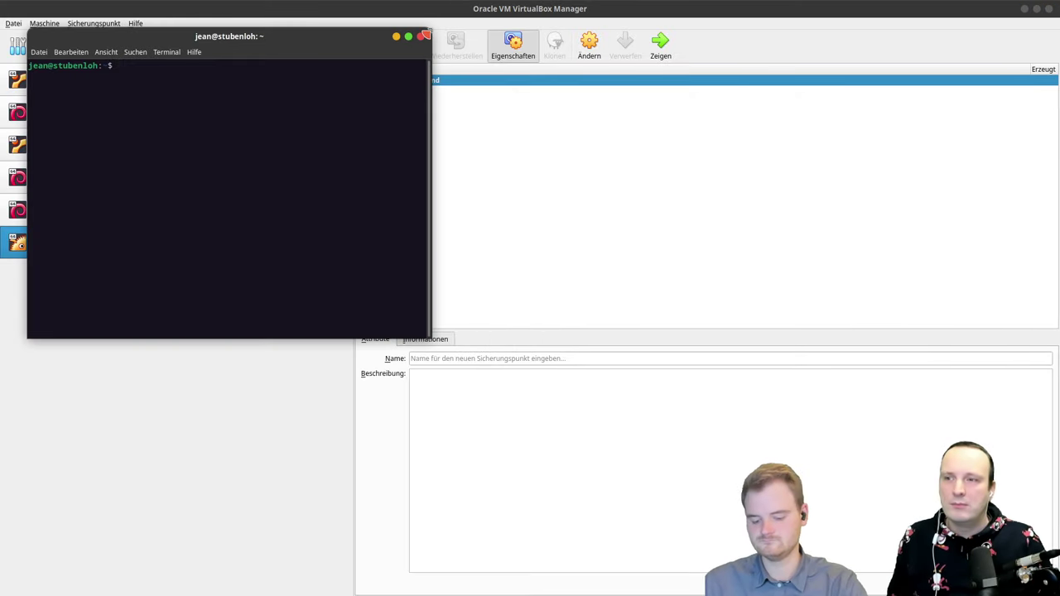
text(ping)
key(super+Left)
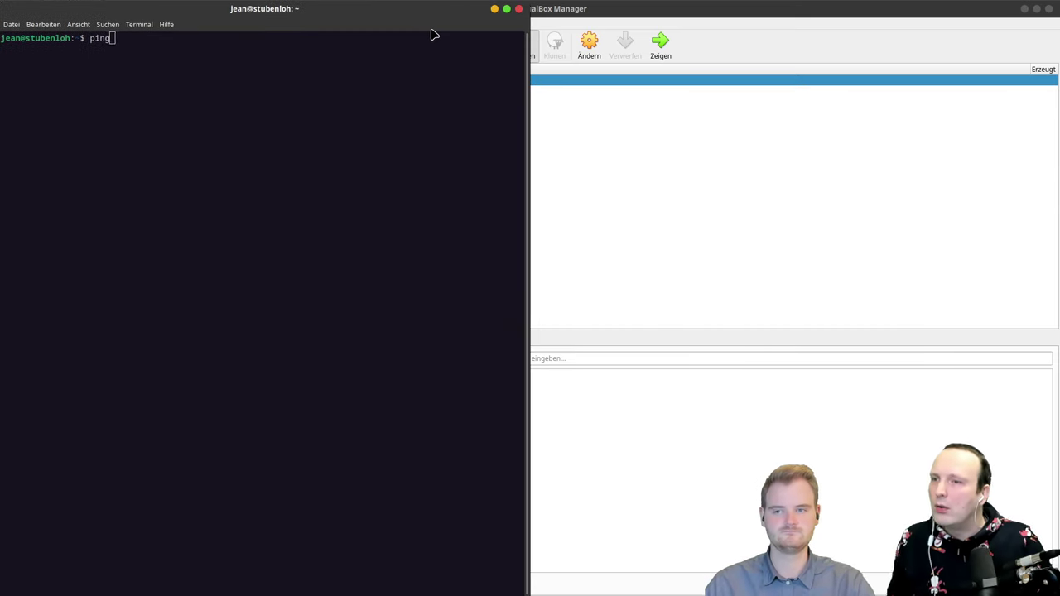
key(alt+Tab)
key(alt+Tab)
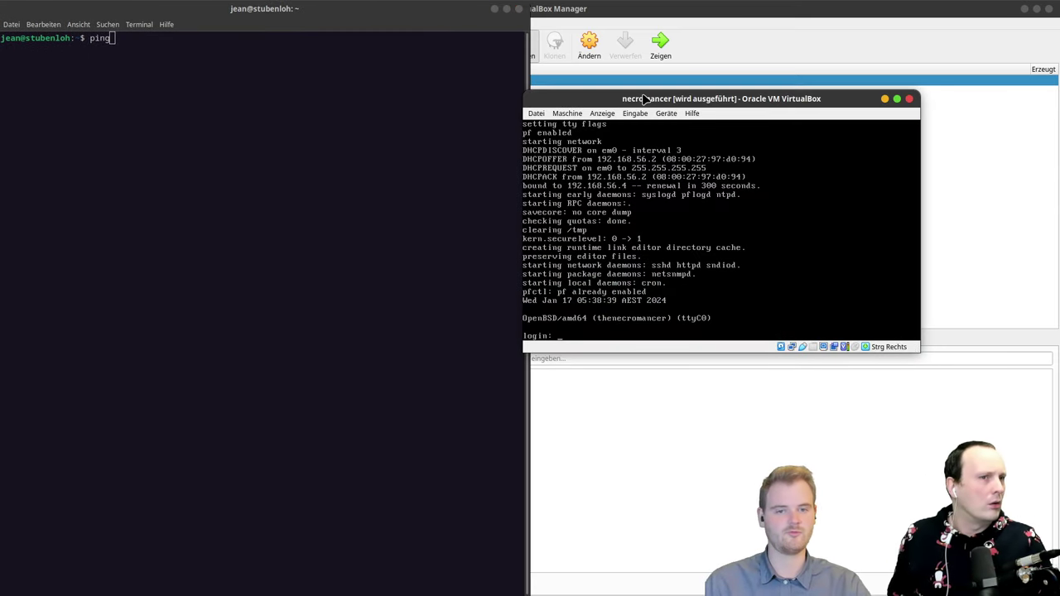
key(super+Right)
click(308, 217)
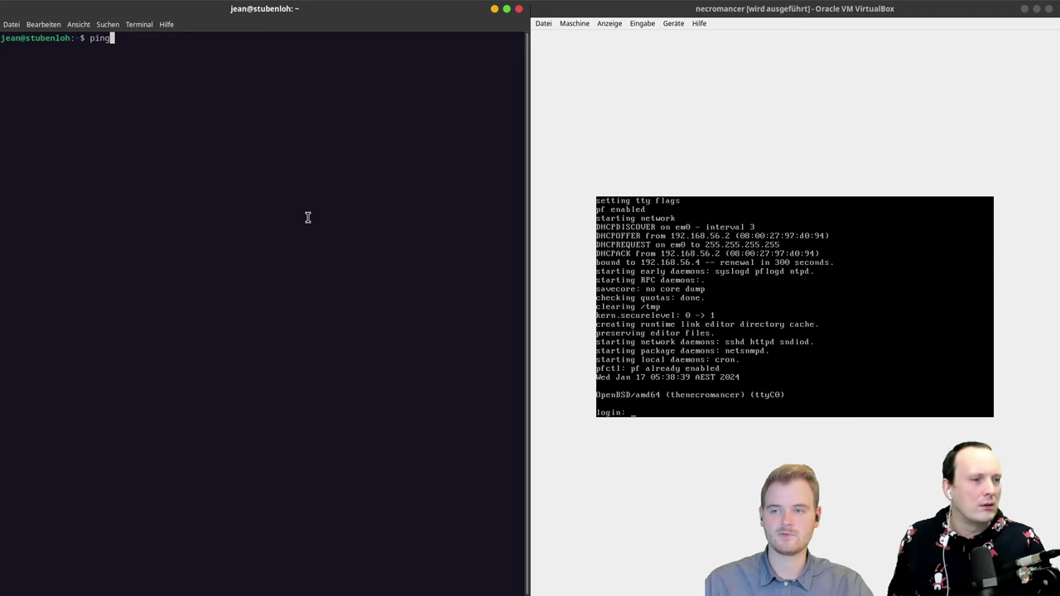
text(182.1)
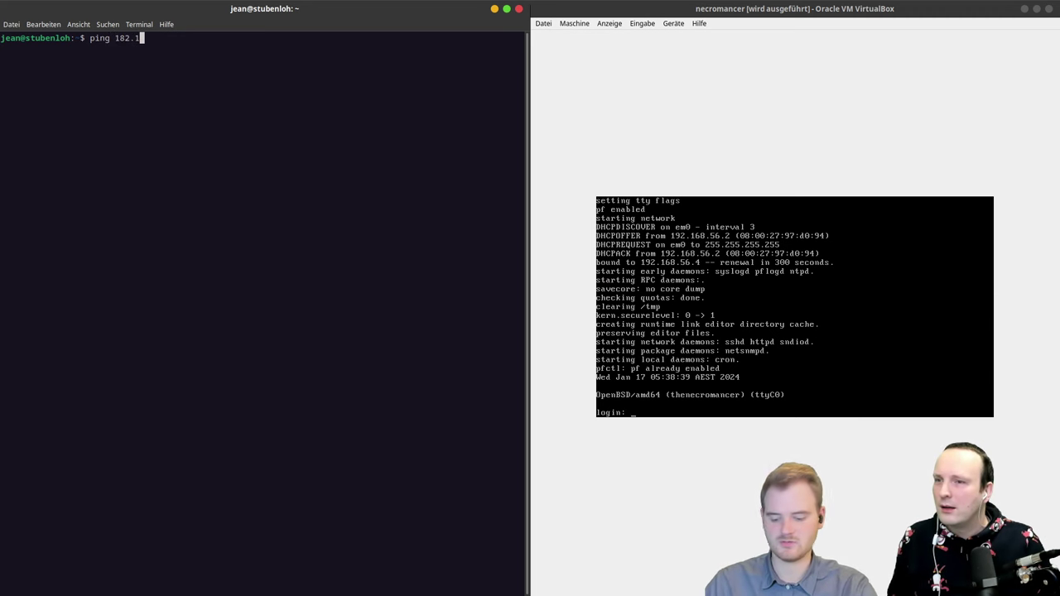
key(BackSpace)
key(BackSpace)
key(BackSpace)
text(92.168.17)
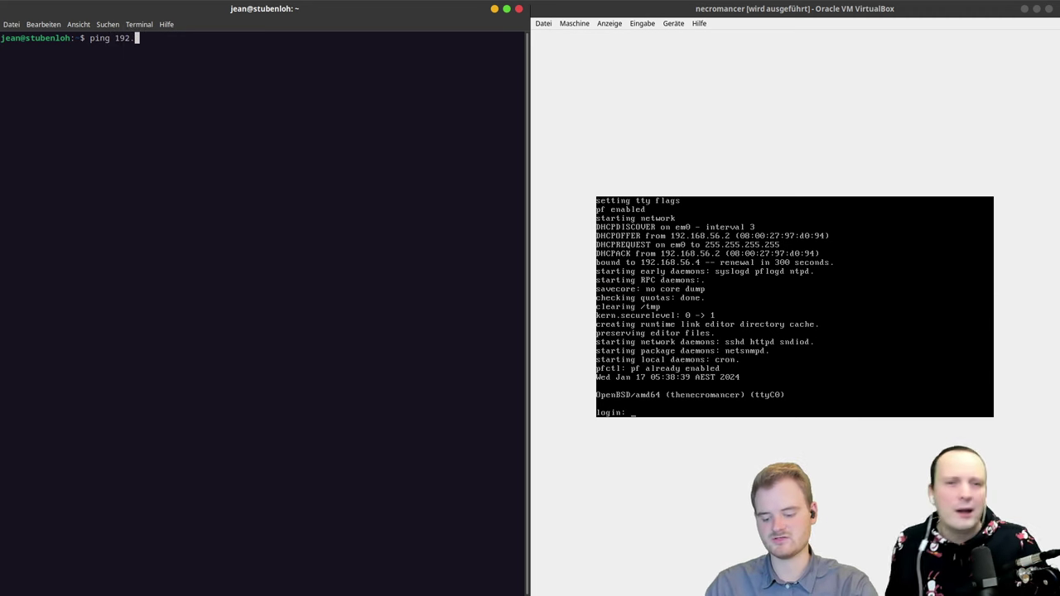
key(BackSpace)
key(BackSpace)
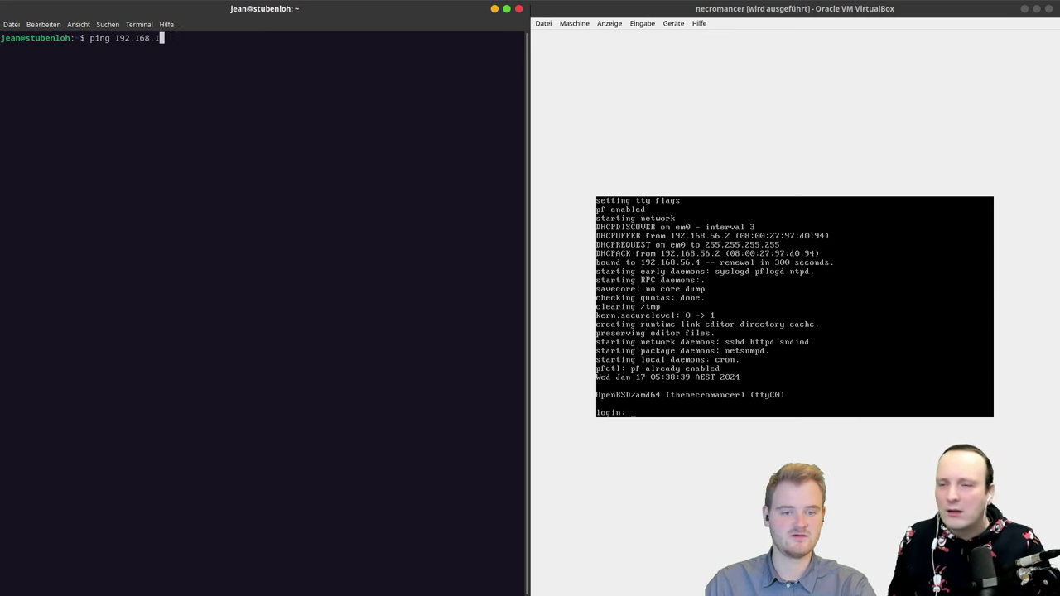
key(ctrl+plus)
key(ctrl+plus)
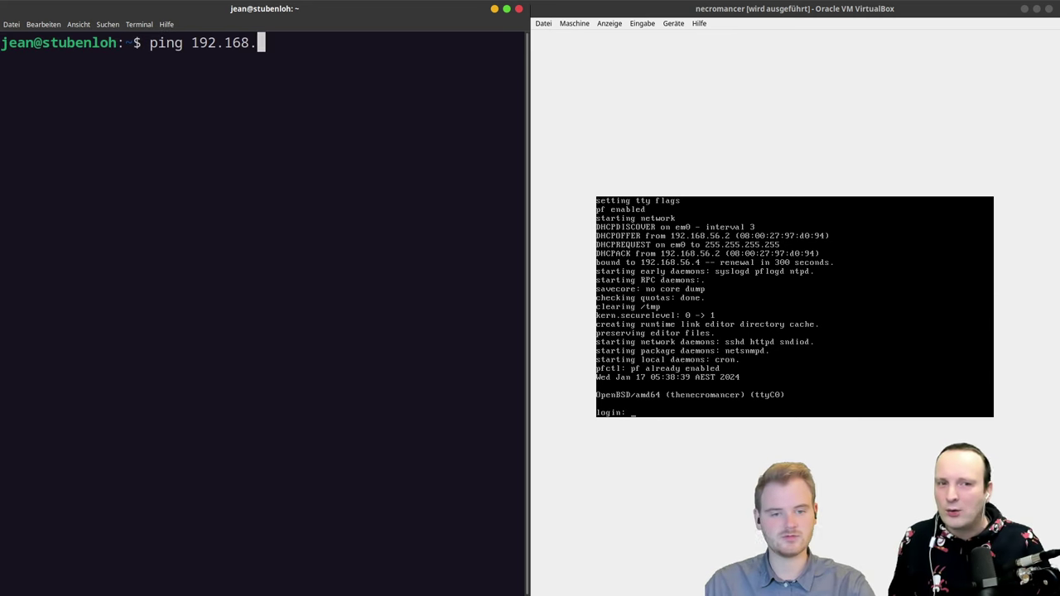
key(ctrl+plus)
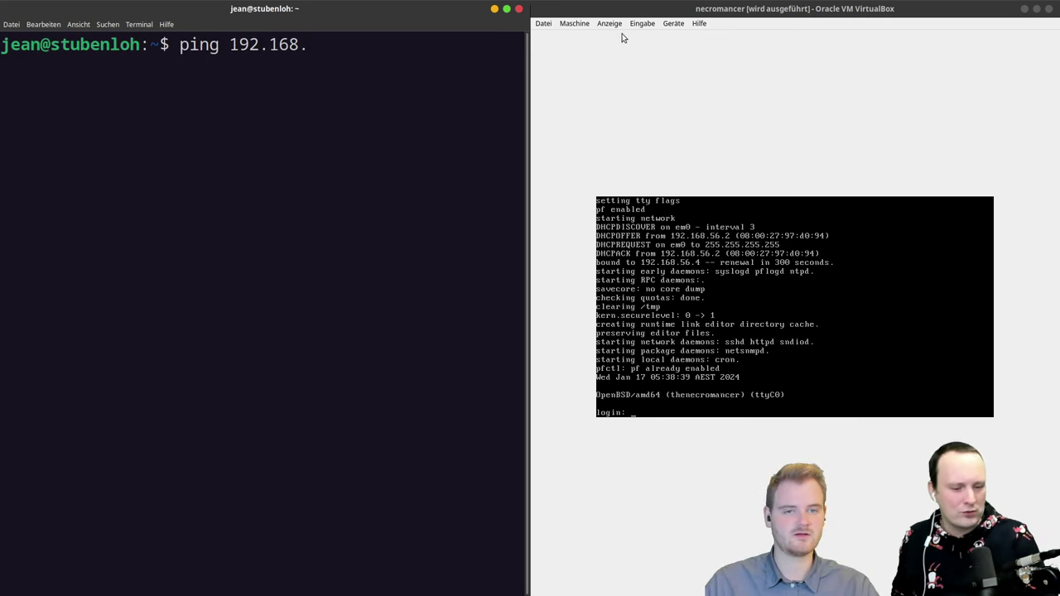
Step: Scale the necromancer VM display to 125%
click(672, 24)
mouse_move(610, 24)
mouse_move(629, 179)
click(828, 360)
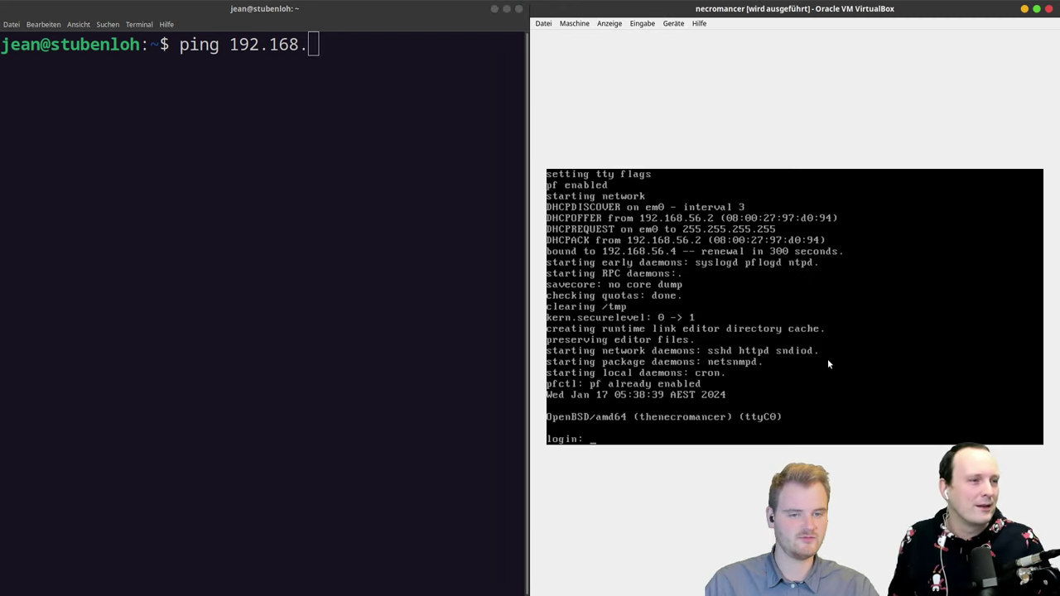
Step: Ping 192.168.56.2 and stop it after successful replies
click(293, 123)
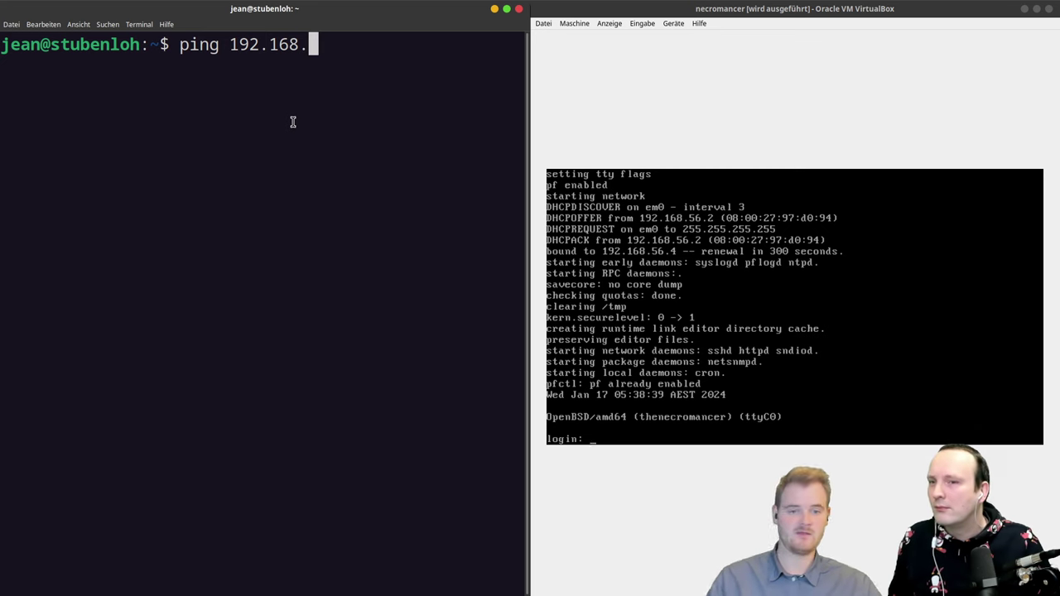
text(56.)
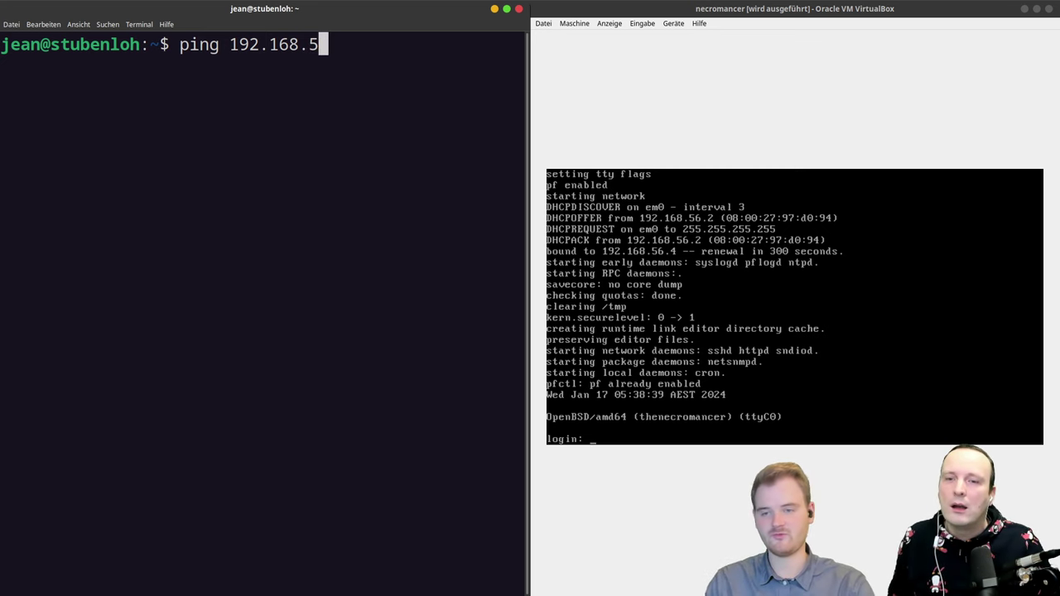
key(BackSpace)
text(.2)
key(Return)
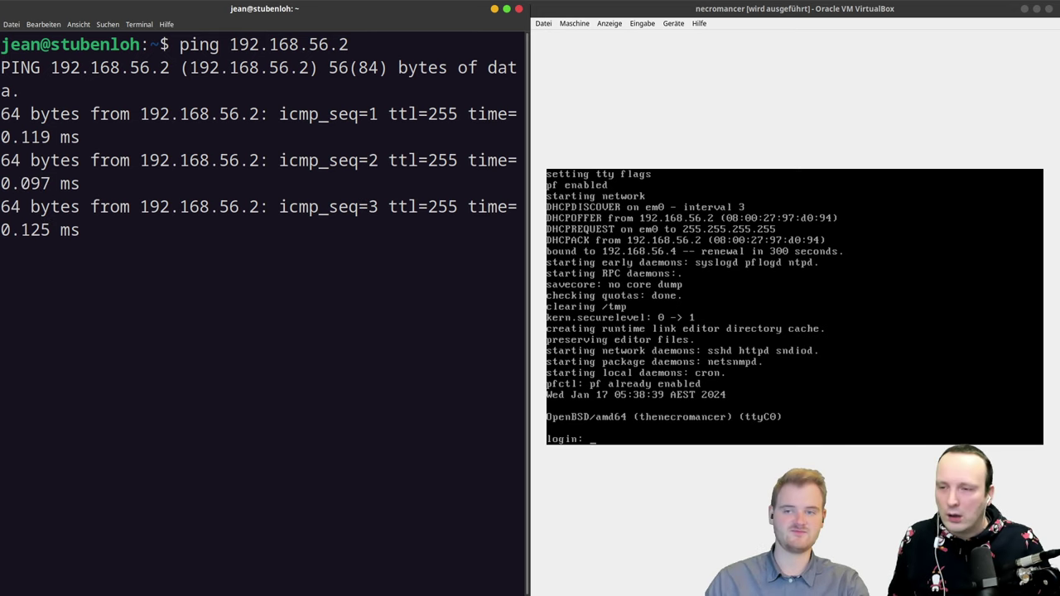
key(ctrl+c)
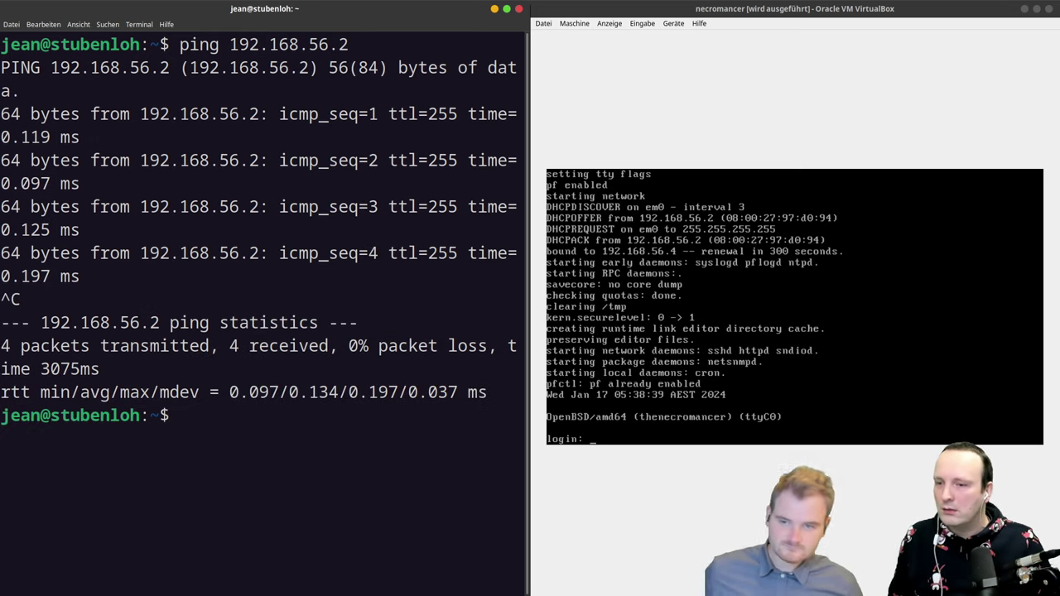
Step: Ping 192.168.56.4, which gets no replies, then stop it
key(Up)
key(BackSpace)
text(4)
key(Return)
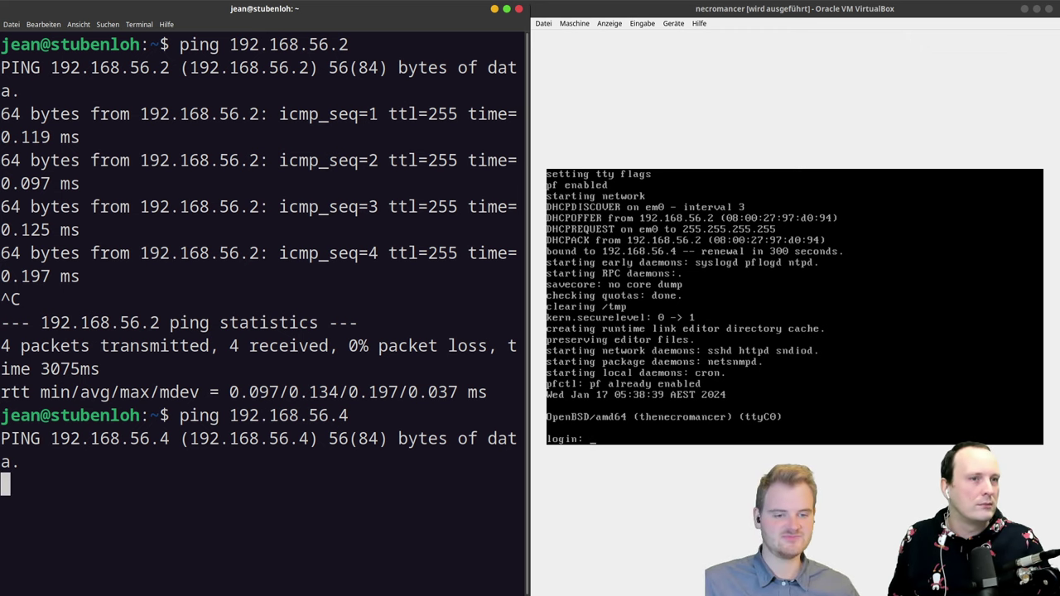
key(ctrl+c)
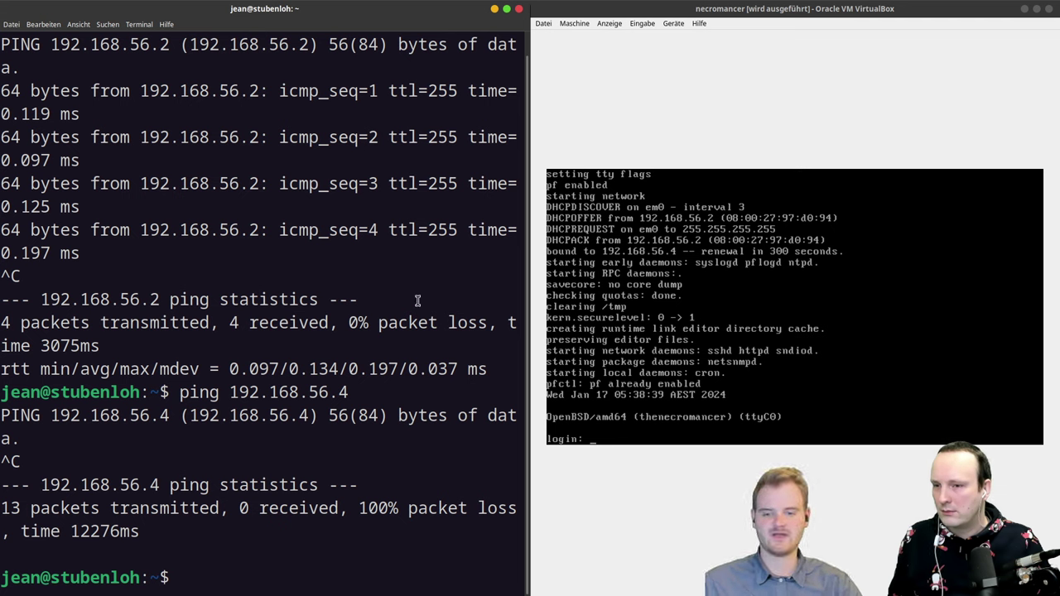
Step: Close the necromancer VM by powering it off
click(543, 24)
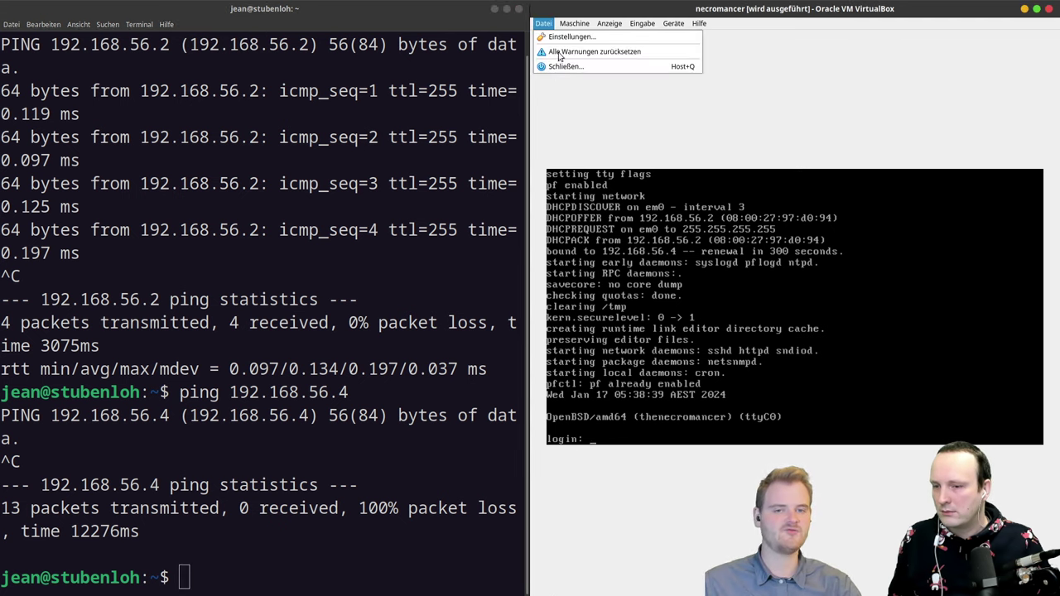
click(563, 66)
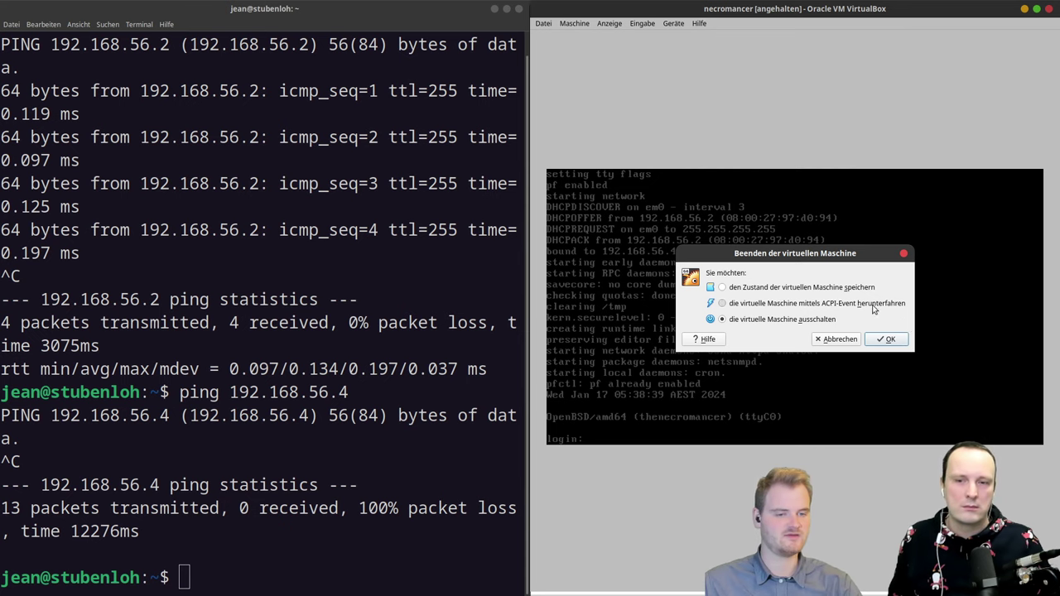
click(879, 338)
click(520, 147)
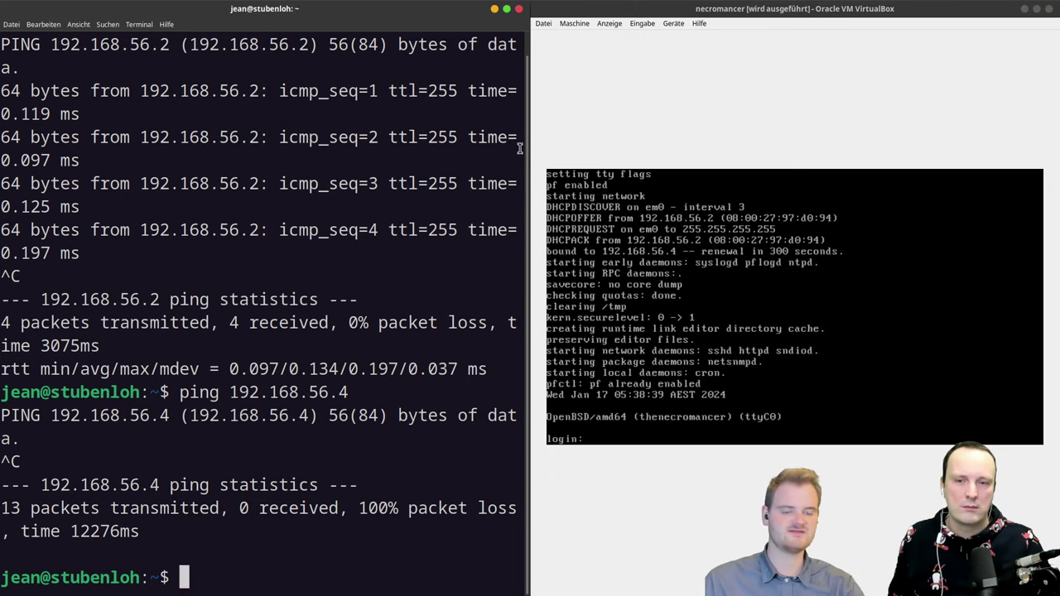
Step: Set necromancer's Adapter 1 to Internes Netzwerk named intnet and apply with OK
key(alt+Tab)
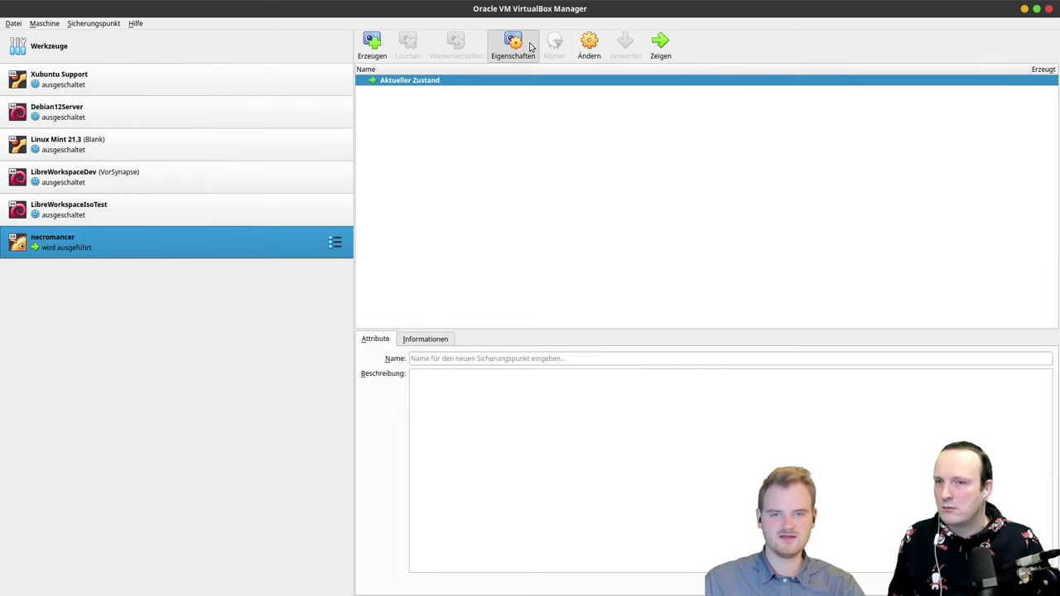
click(589, 43)
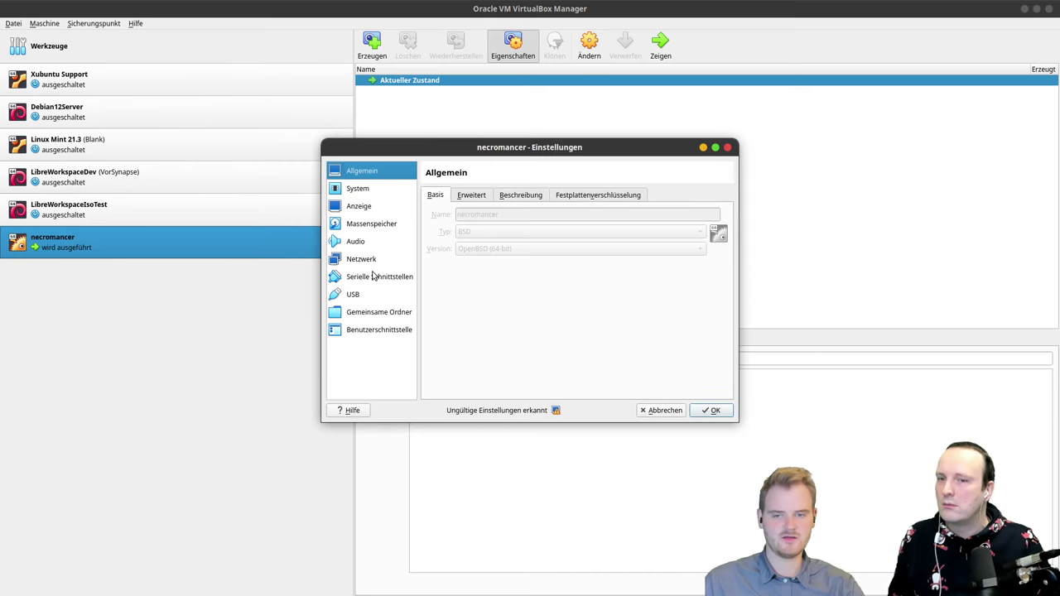
click(362, 260)
click(554, 231)
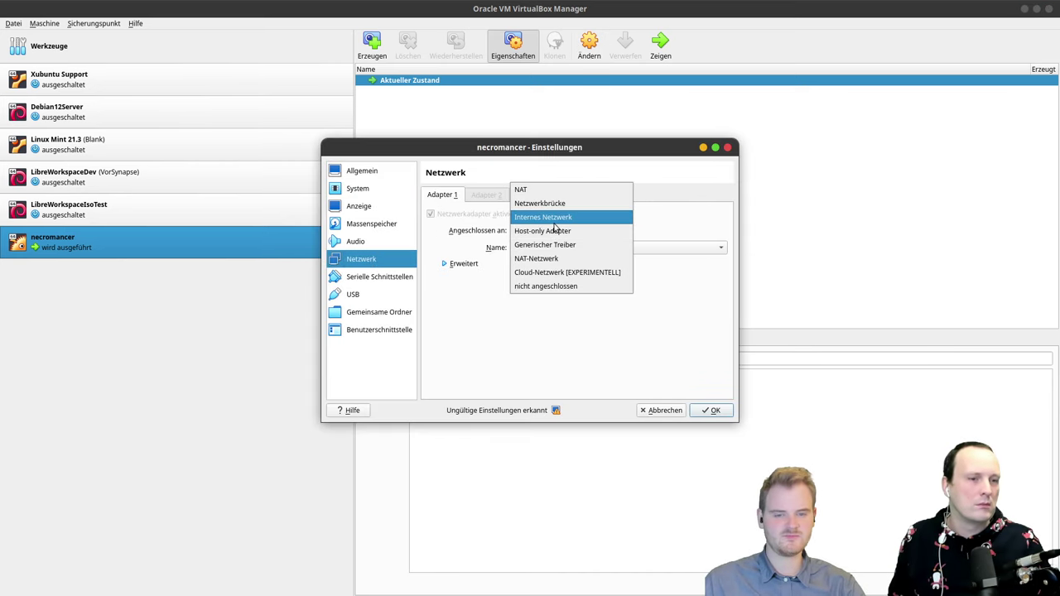
click(554, 220)
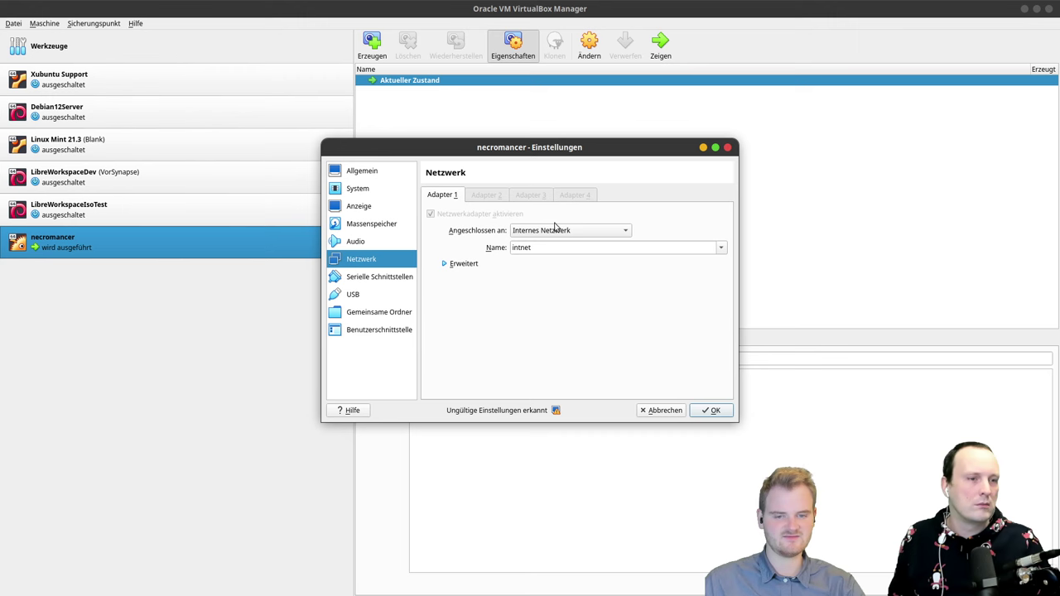
click(721, 250)
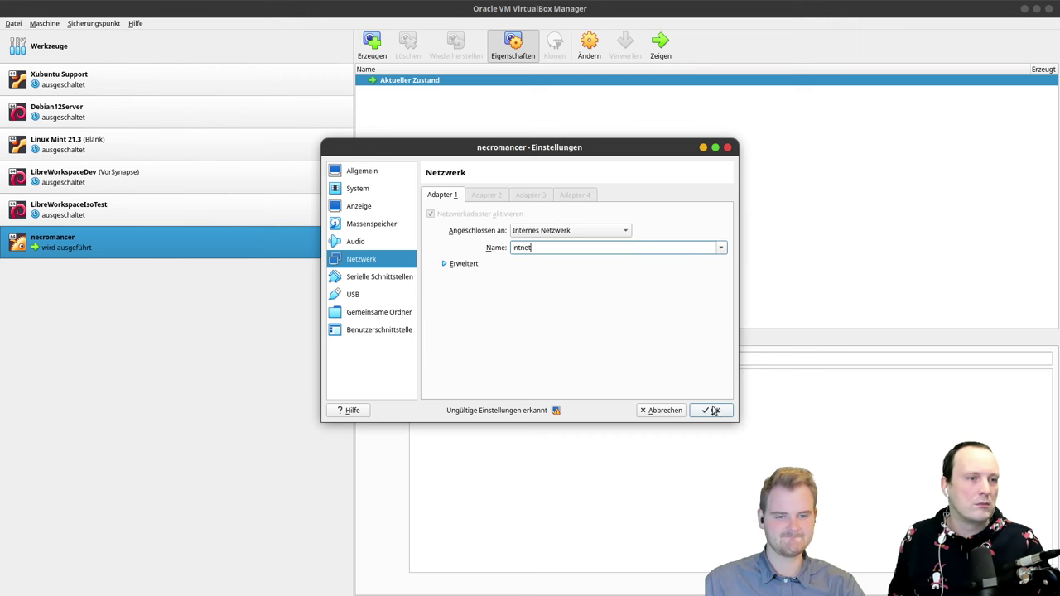
click(710, 410)
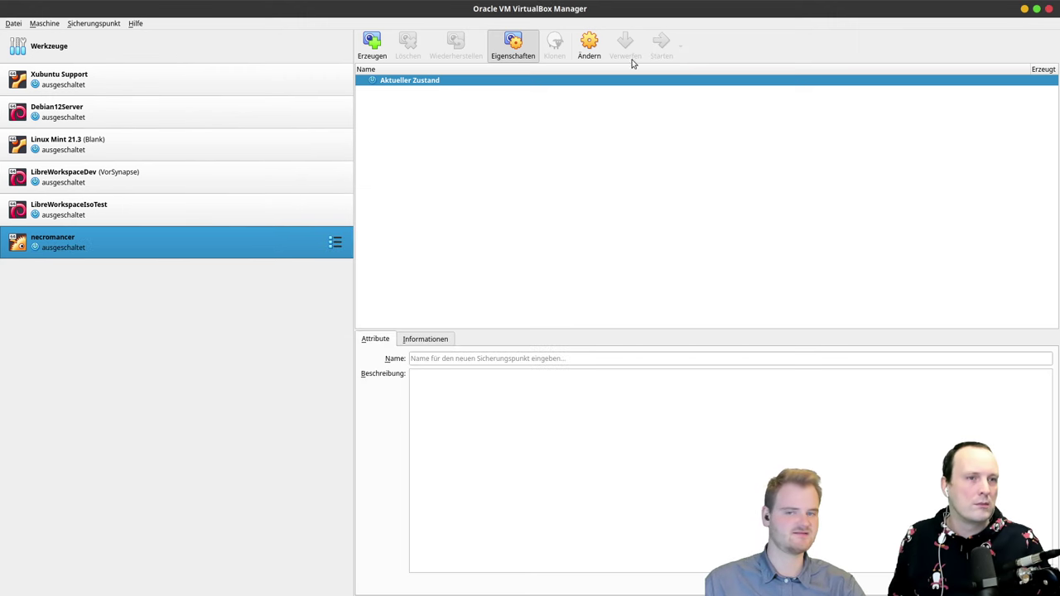
Step: Start necromancer, tile its console to the right half, and minimize VirtualBox Manager
click(661, 50)
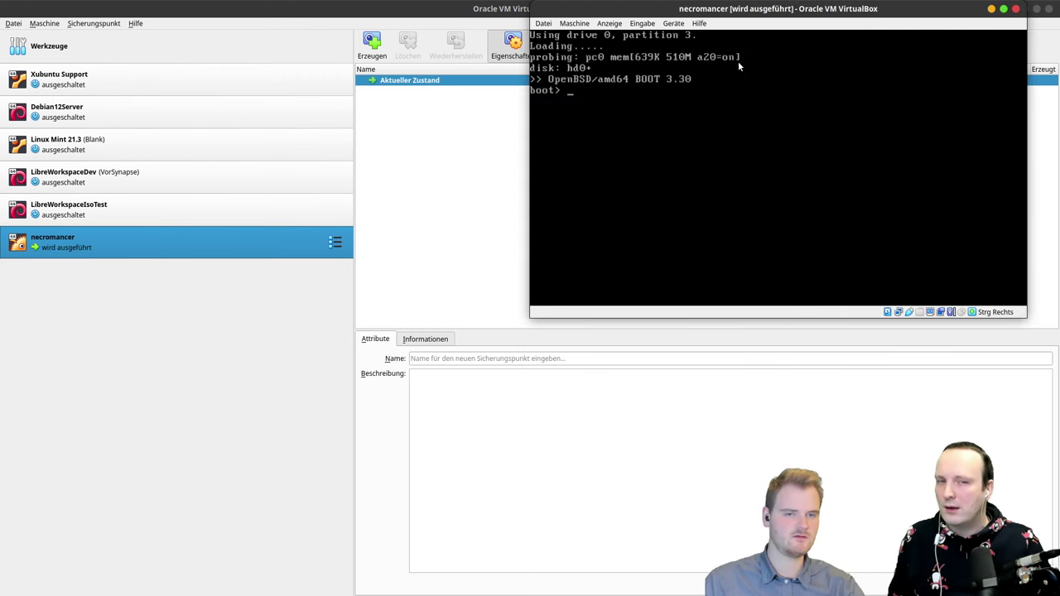
drag(733, 14, 723, 97)
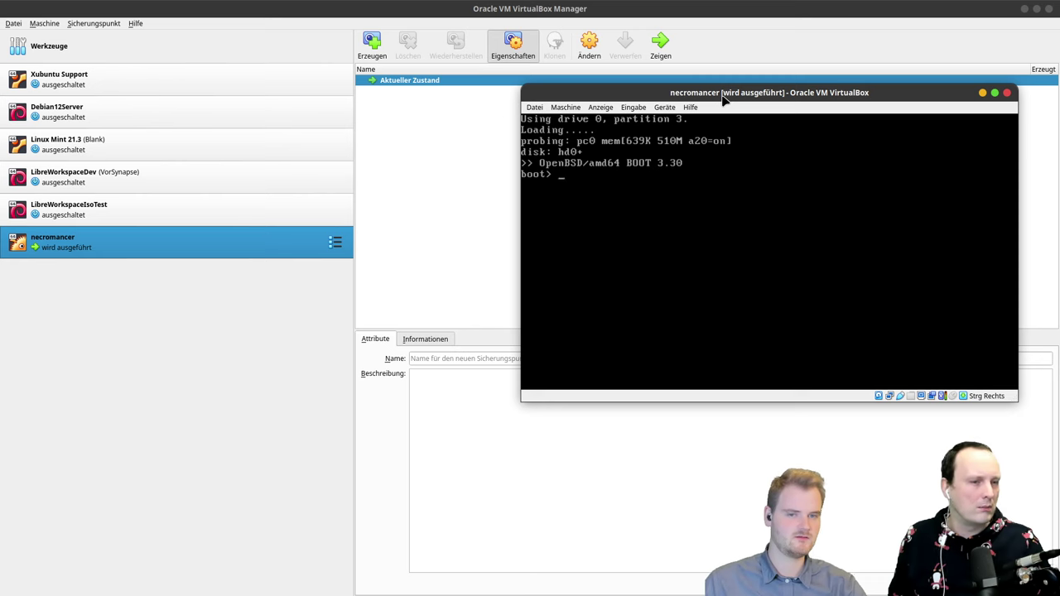
double_click(723, 98)
drag(627, 6, 1056, 211)
click(1024, 8)
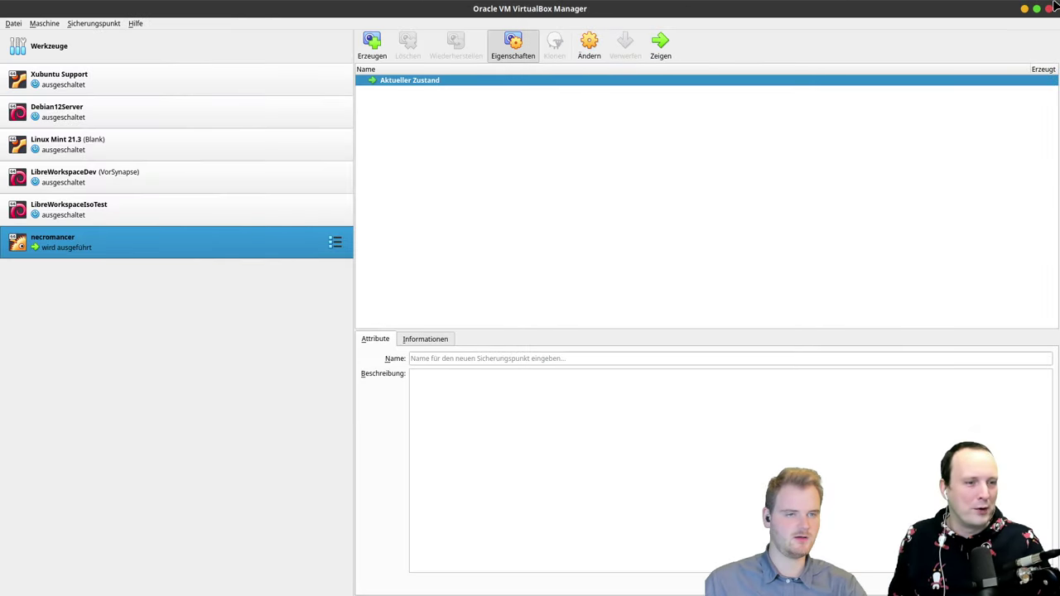
click(1024, 10)
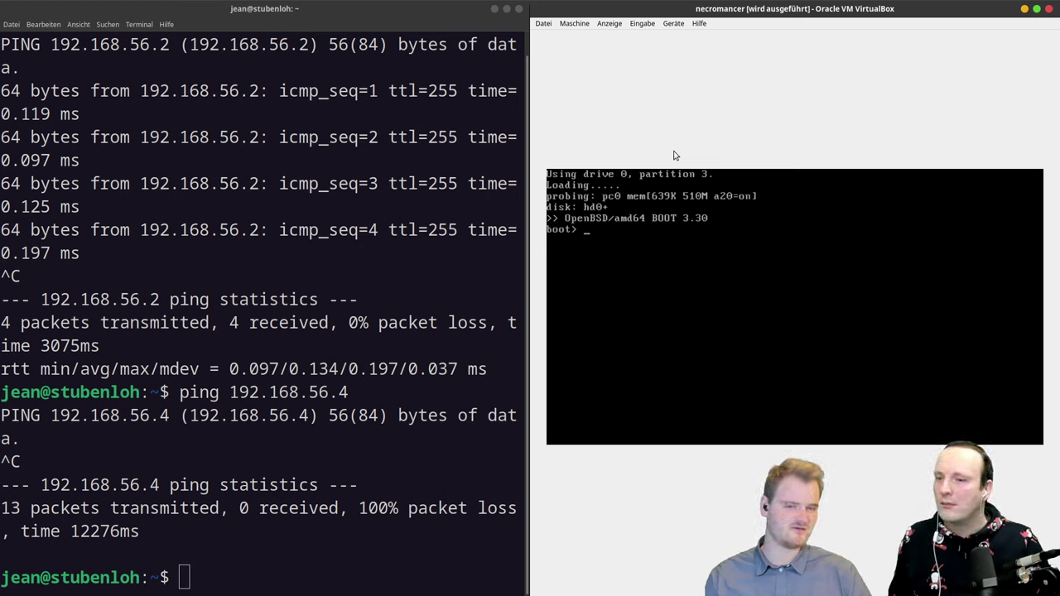
Step: Begin a ping command in the terminal, then return to the VM console's Maschine menu
click(337, 378)
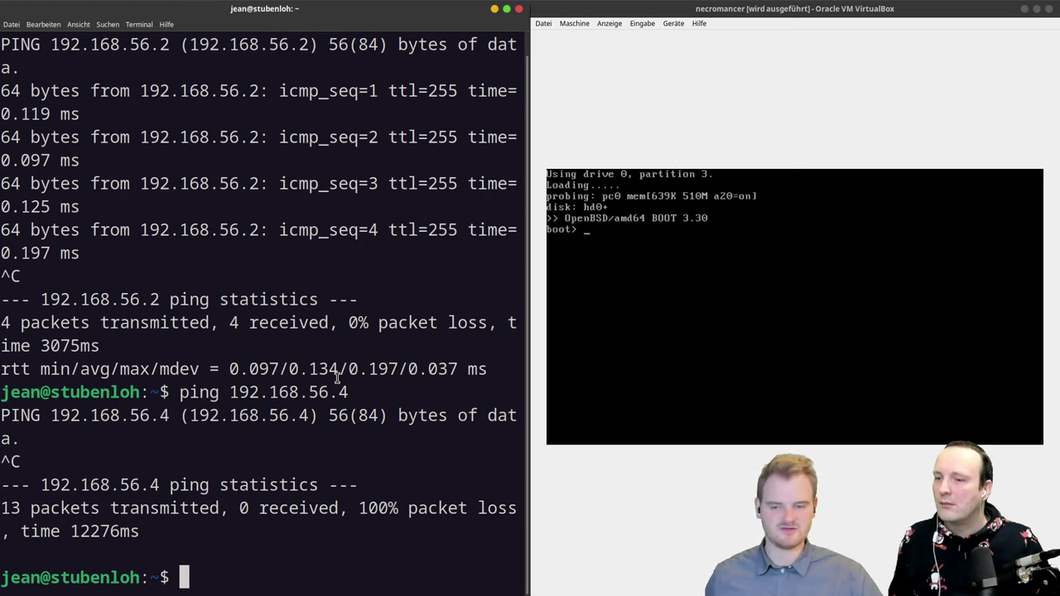
text(p)
click(762, 379)
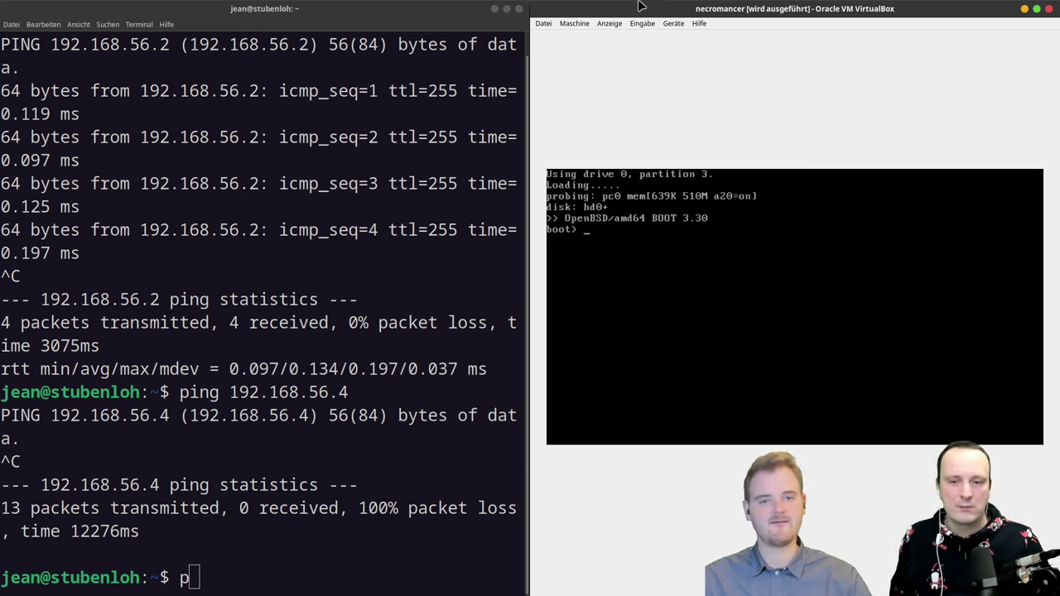
click(584, 24)
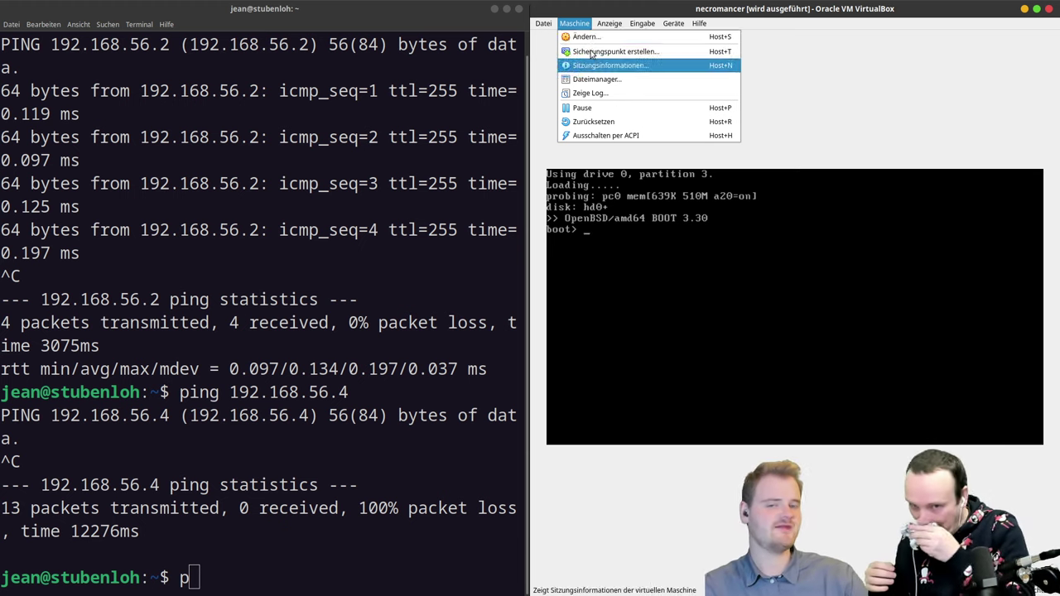
Step: Switch necromancer's Adapter 1 to NAT-Netzwerk named NatNetwork and apply with OK
click(584, 37)
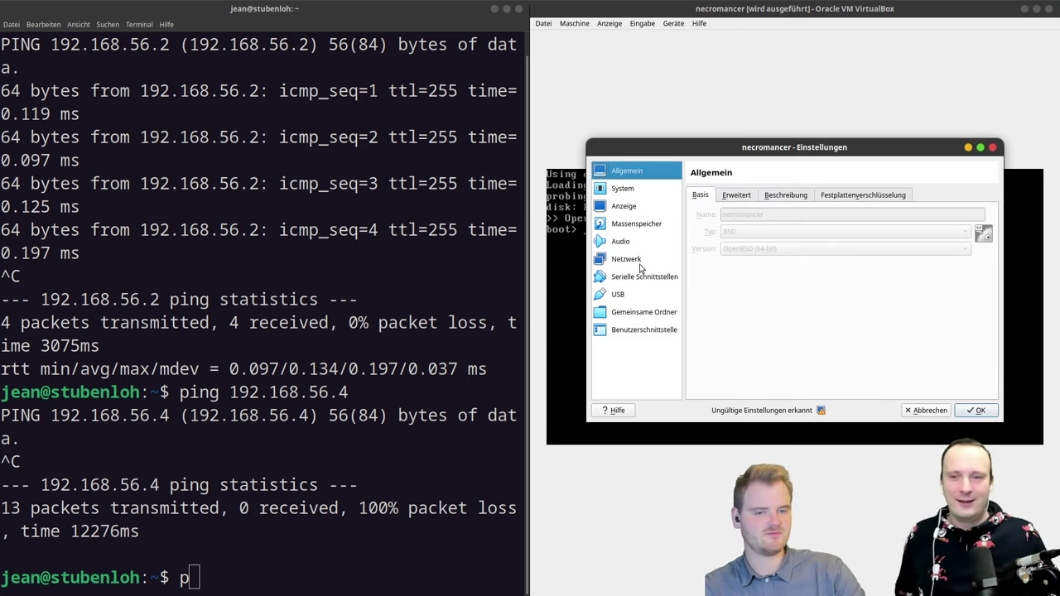
click(626, 259)
click(797, 233)
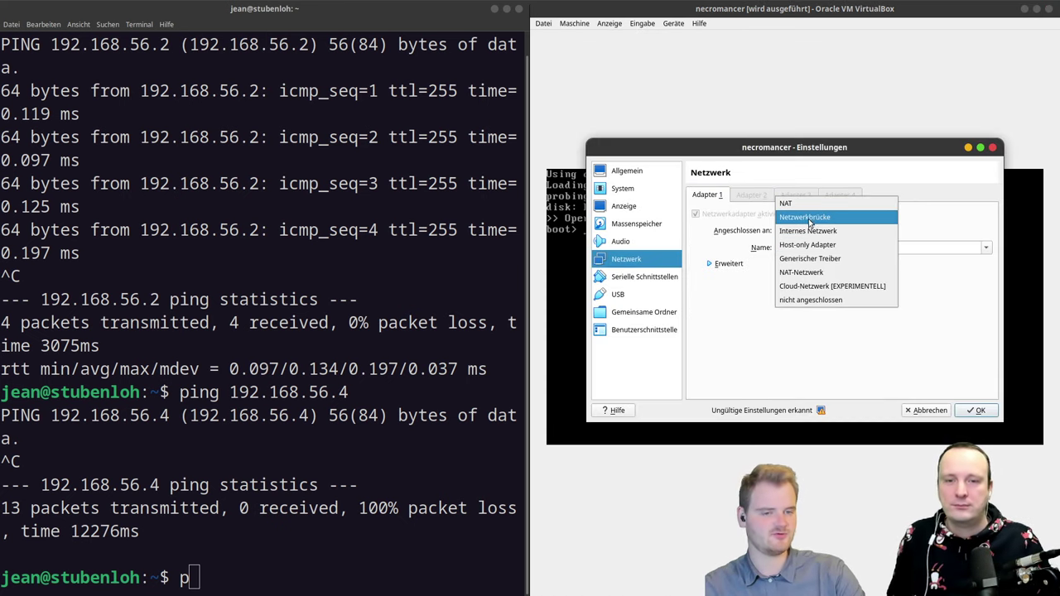
click(811, 276)
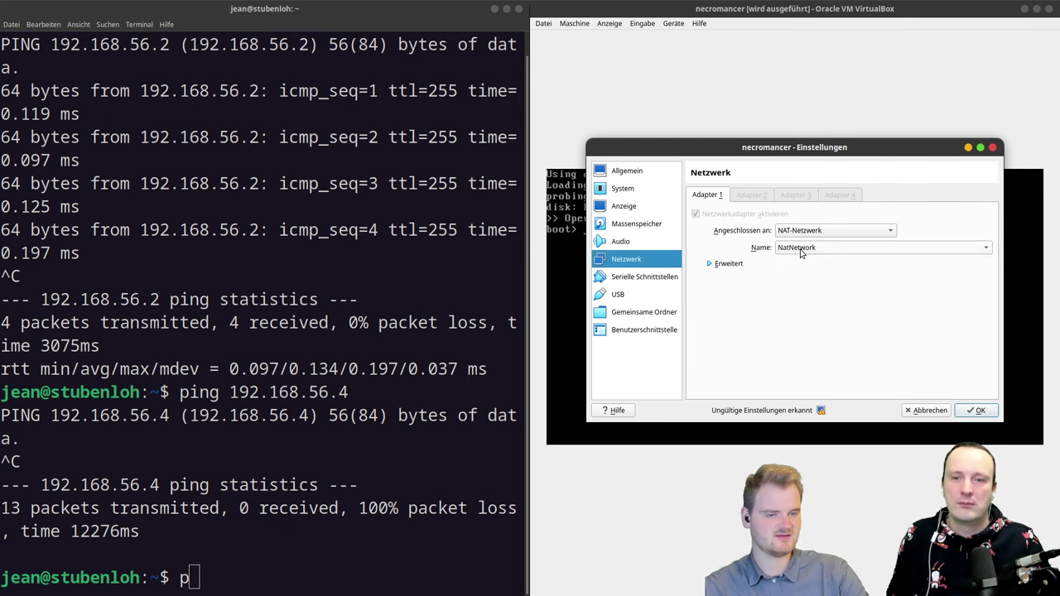
click(803, 248)
click(799, 248)
click(797, 233)
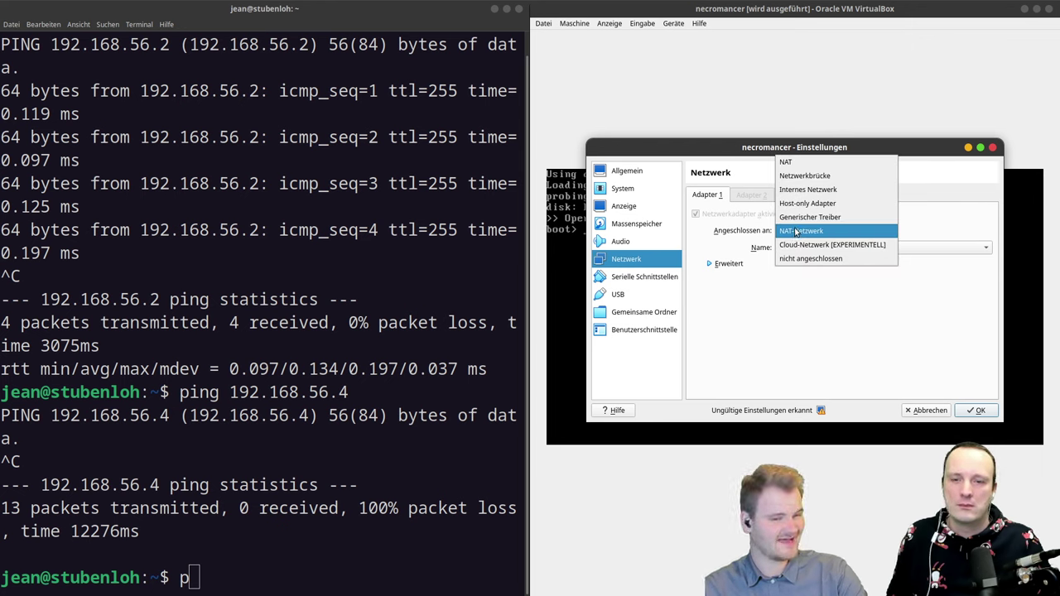
click(795, 232)
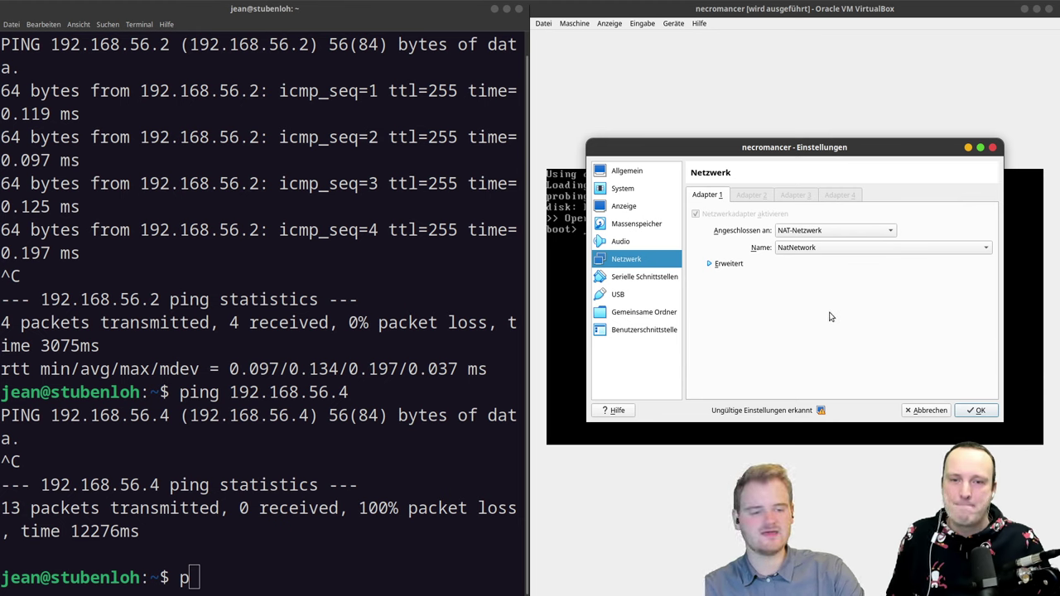
click(974, 410)
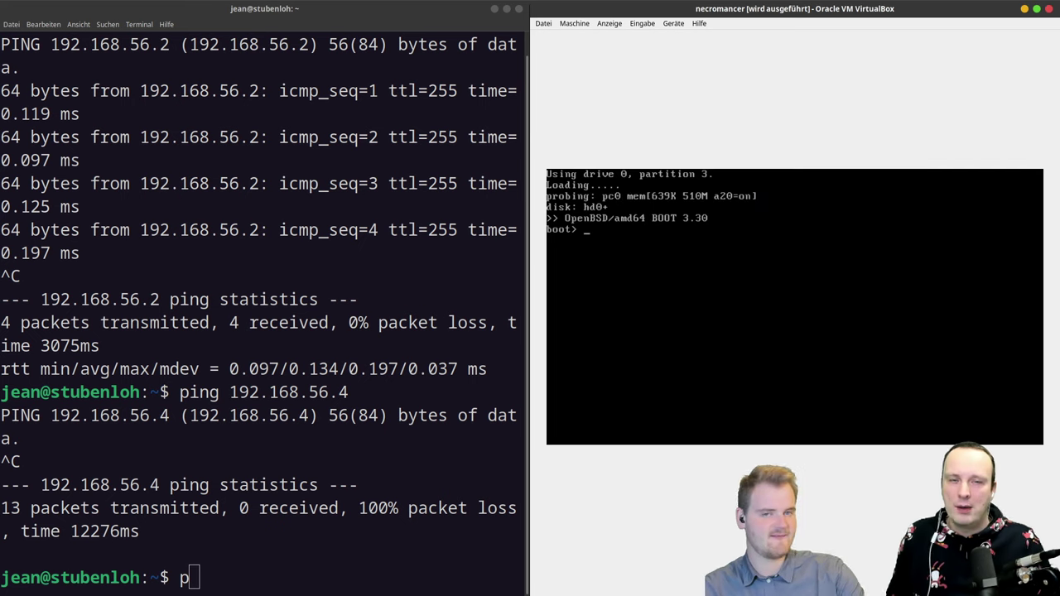
Step: Power off the necromancer VM via Datei > Schließen
click(543, 23)
click(574, 73)
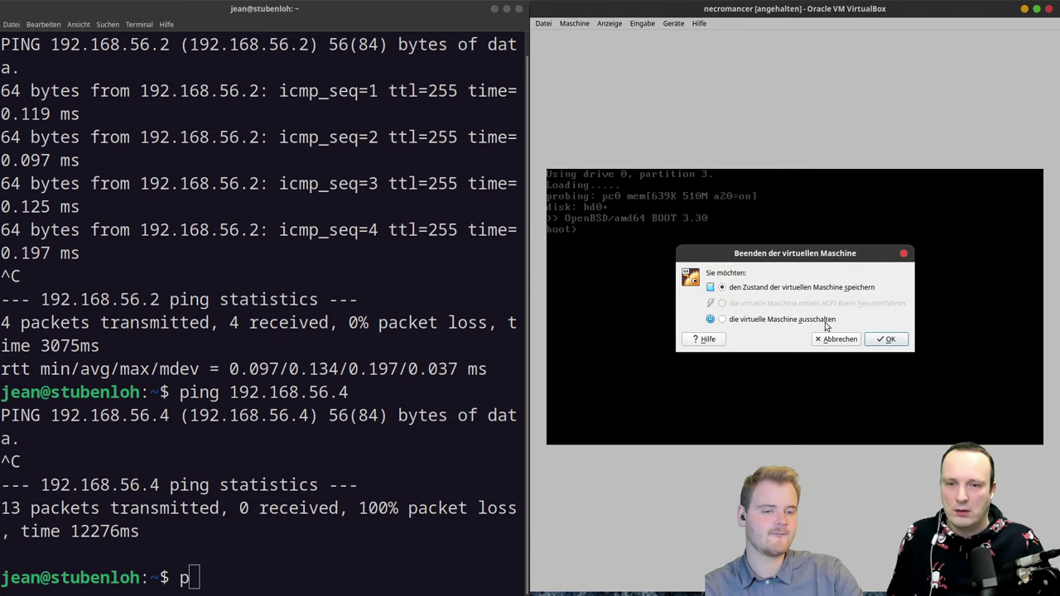
click(890, 340)
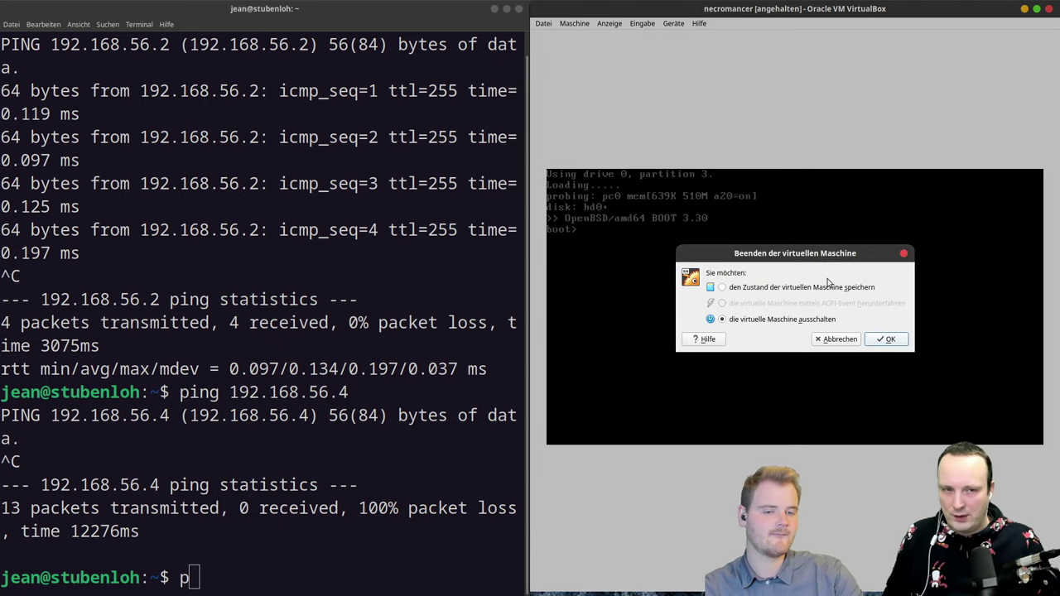
click(869, 343)
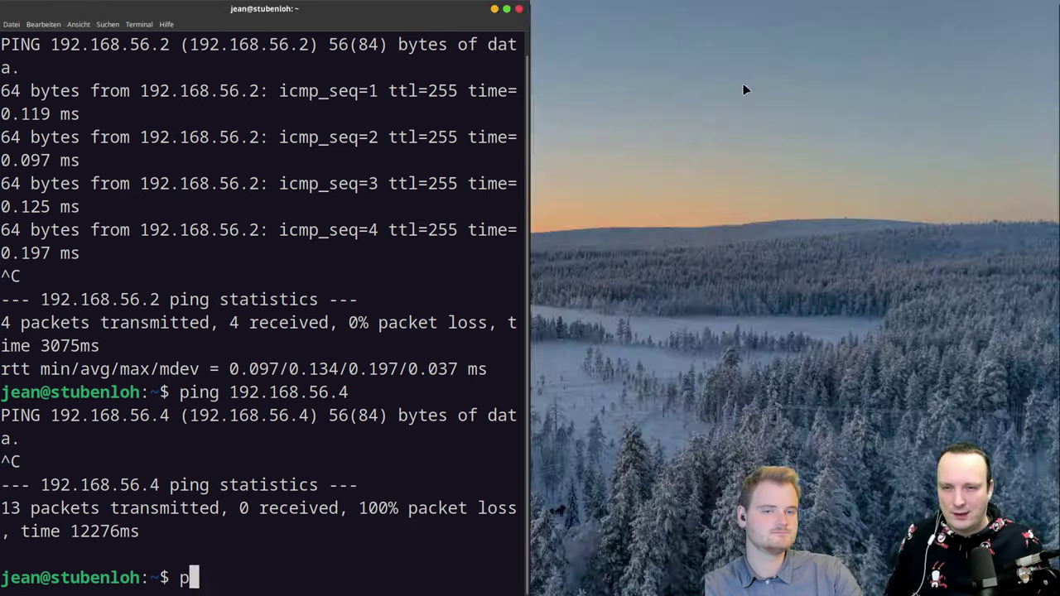
Step: Restart necromancer from the Manager and tile its console right as it boots to 10.0.2.5
key(super)
click(797, 163)
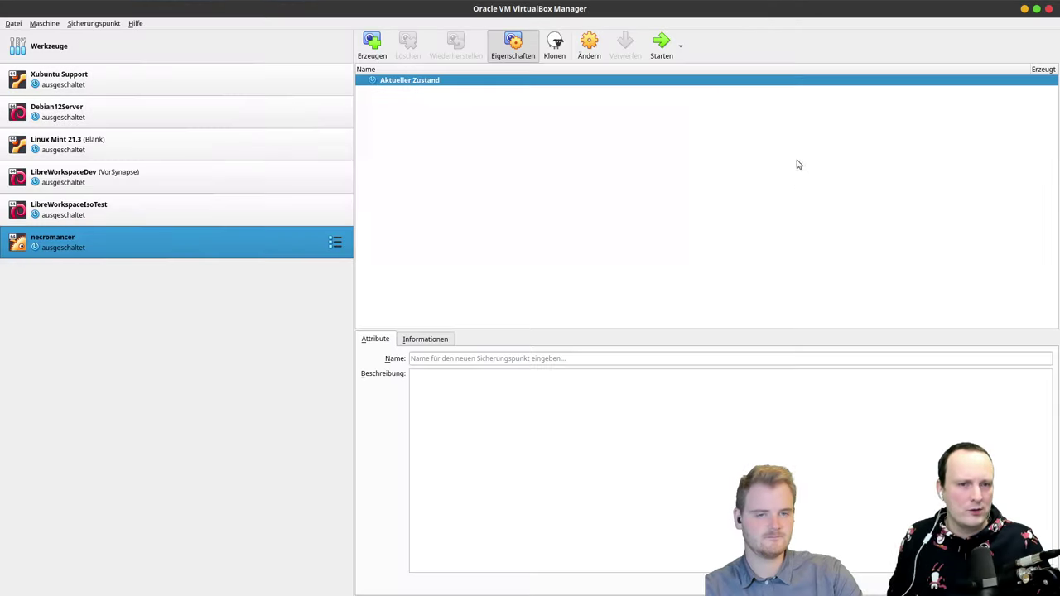
click(669, 45)
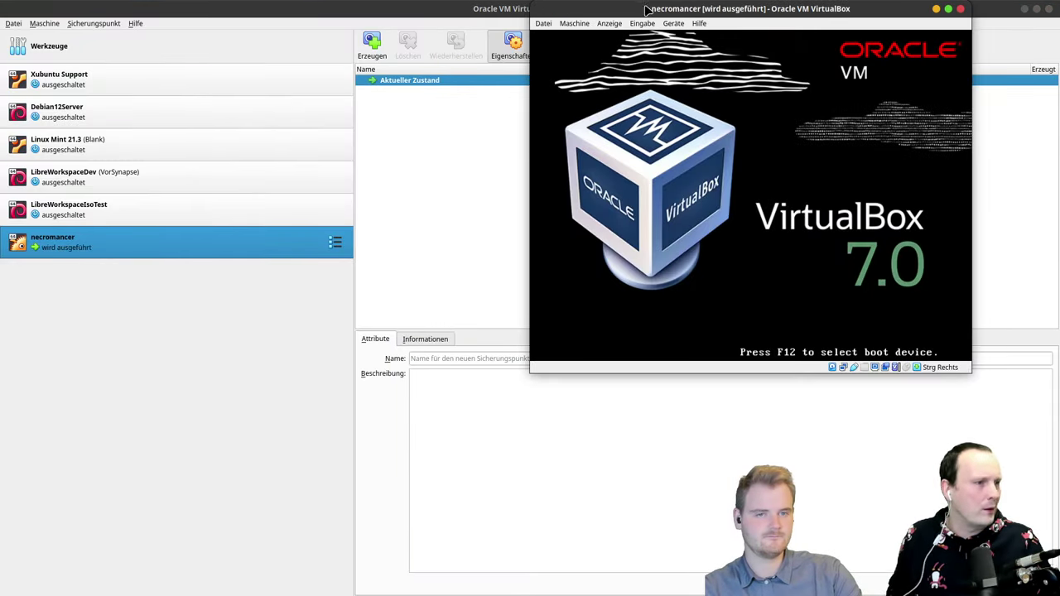
drag(648, 14, 655, 84)
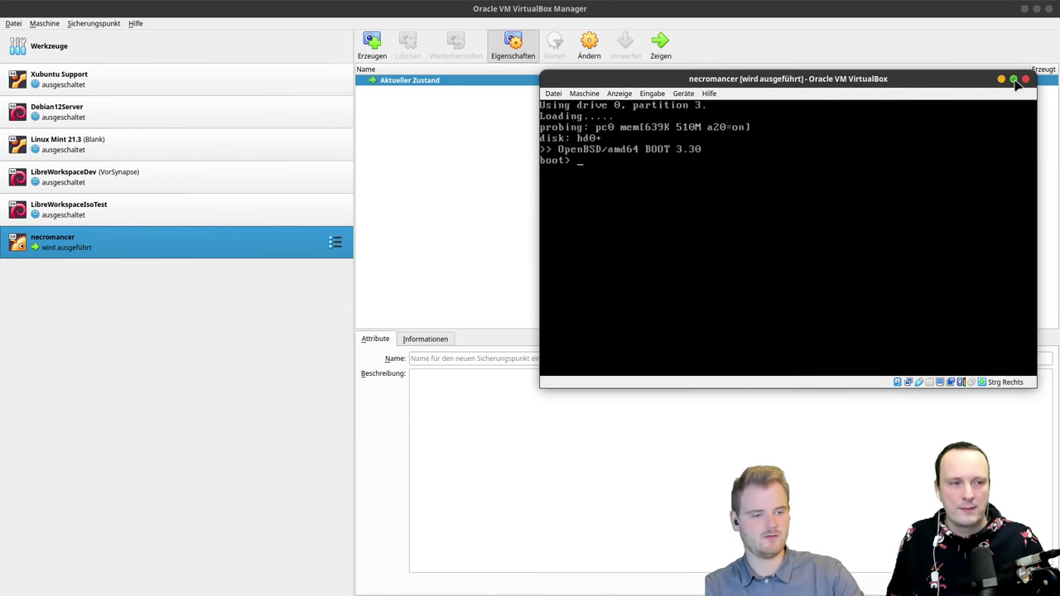
drag(848, 78, 855, 99)
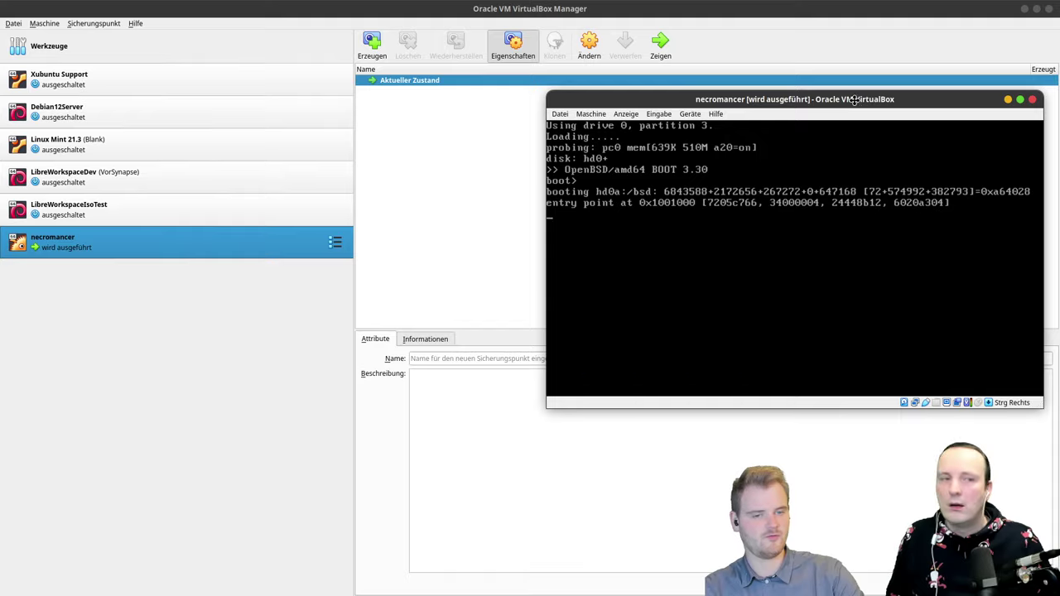
double_click(856, 99)
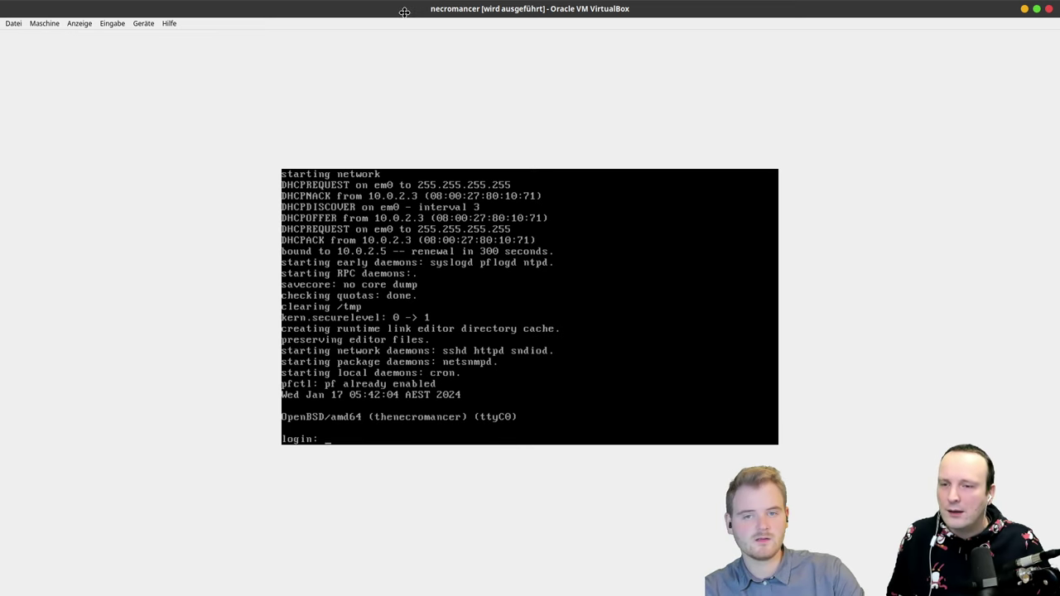
drag(404, 12, 1059, 242)
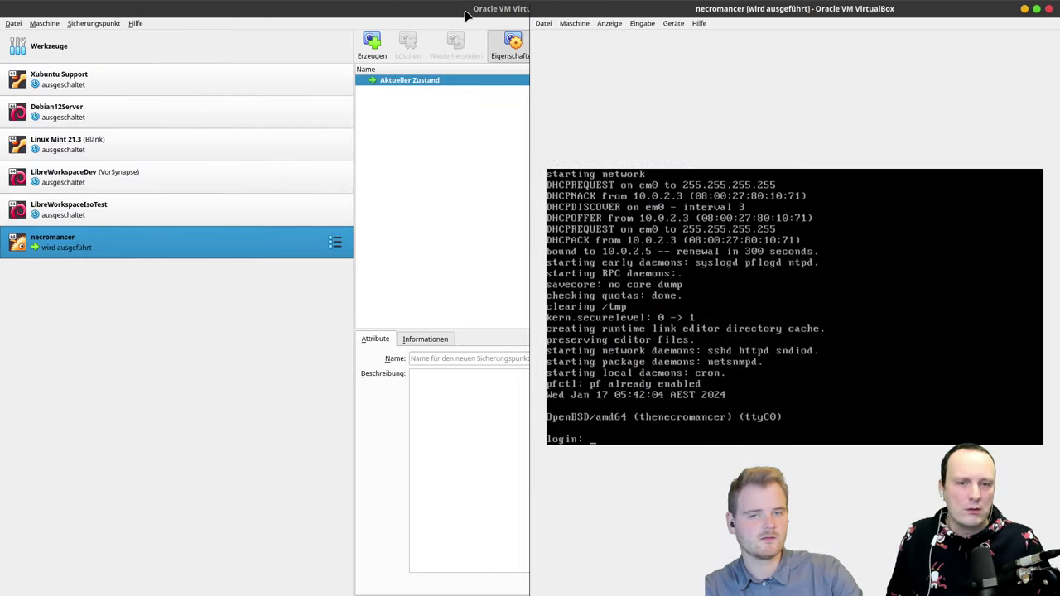
double_click(468, 15)
Step: Ping 10.0.2.5 from the terminal and stop it after five unanswered packets
click(1023, 8)
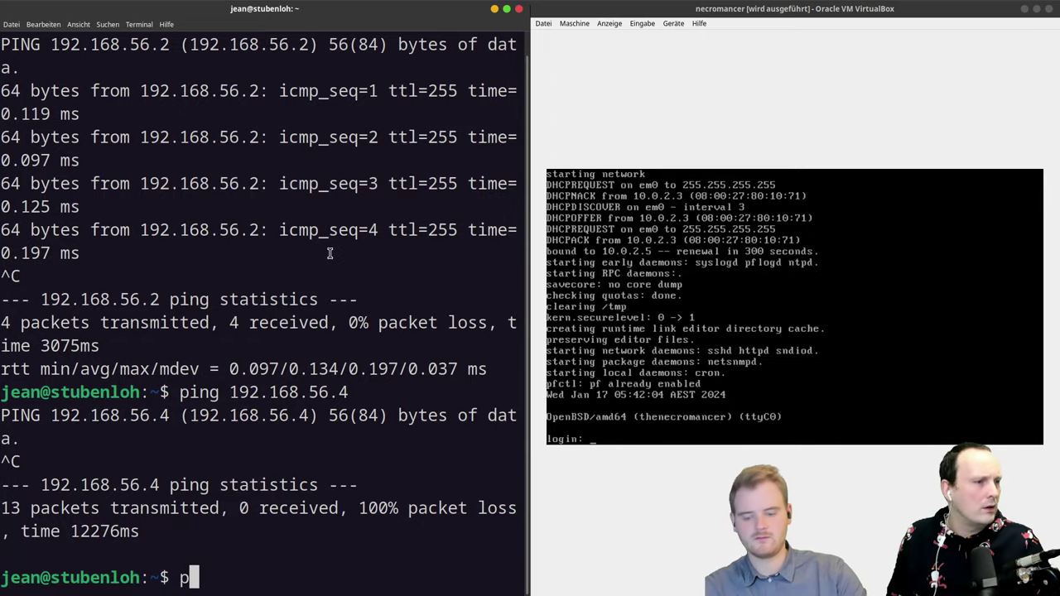
text(ing 192.)
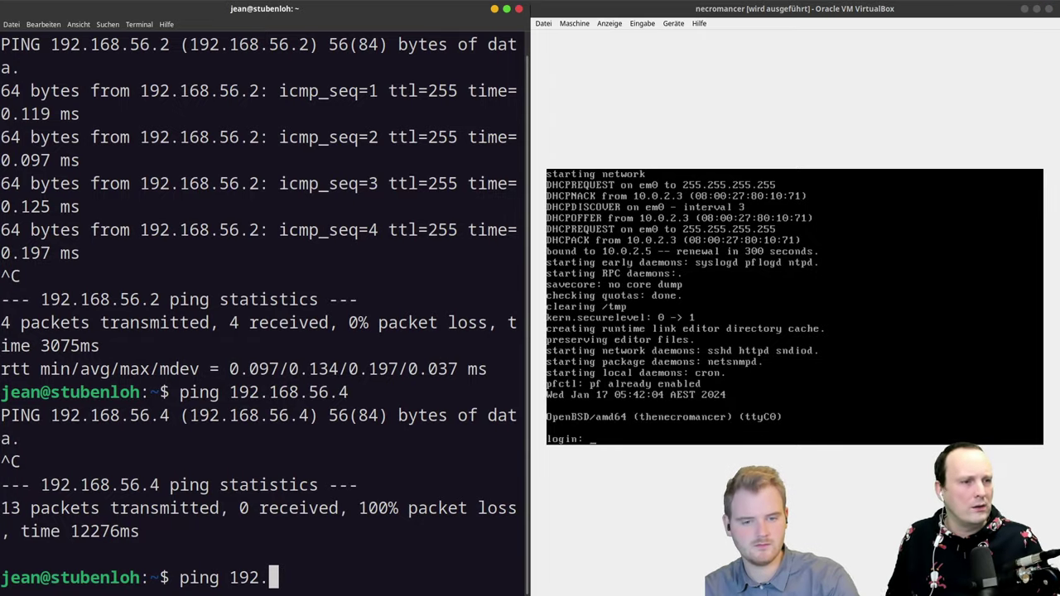
key(BackSpace)
key(BackSpace)
key(BackSpace)
text(0.0.0)
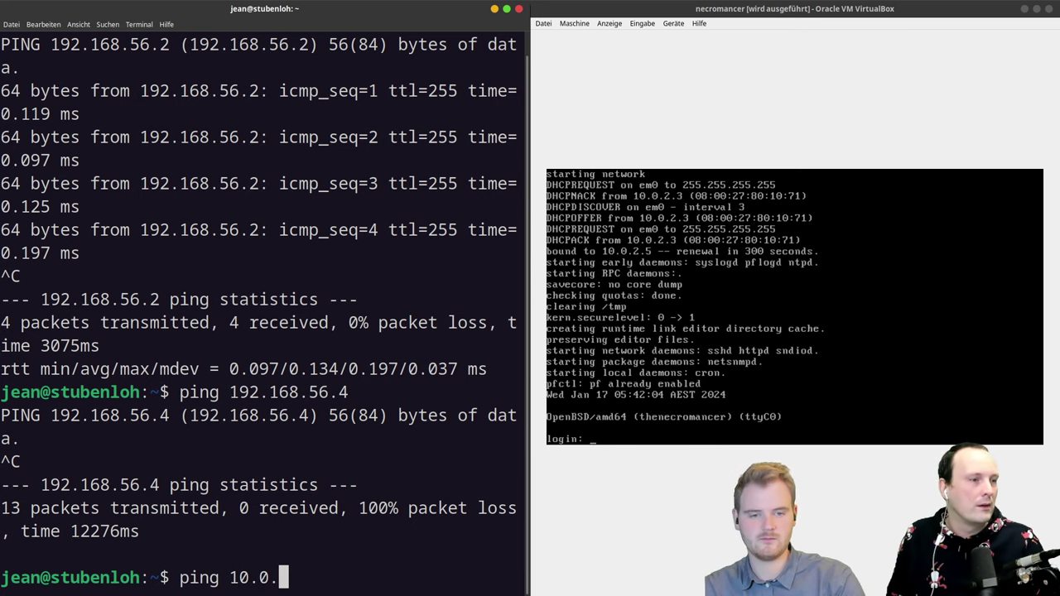
key(BackSpace)
text(2.5)
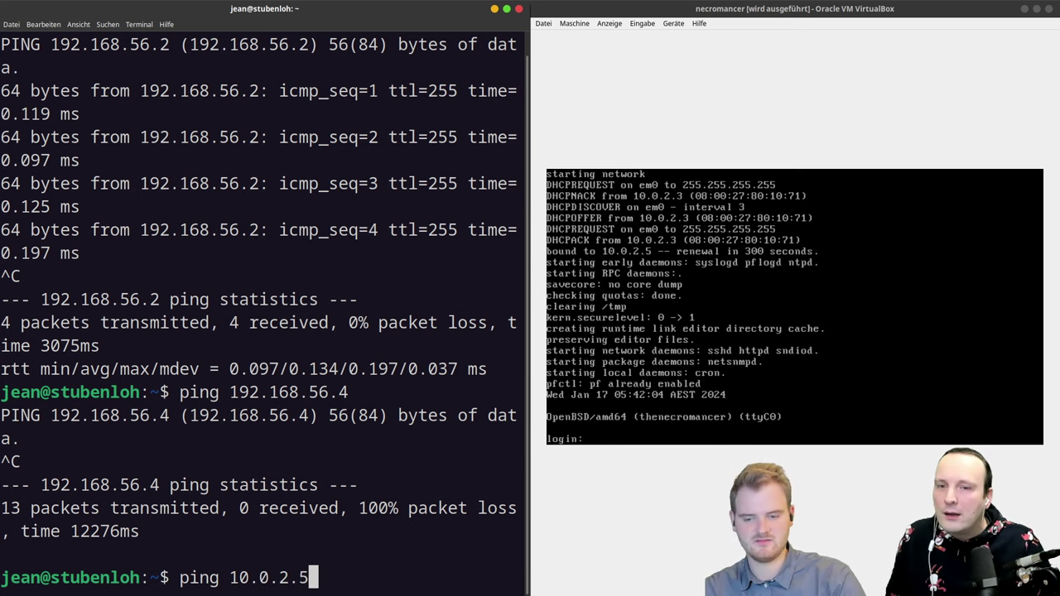
key(Return)
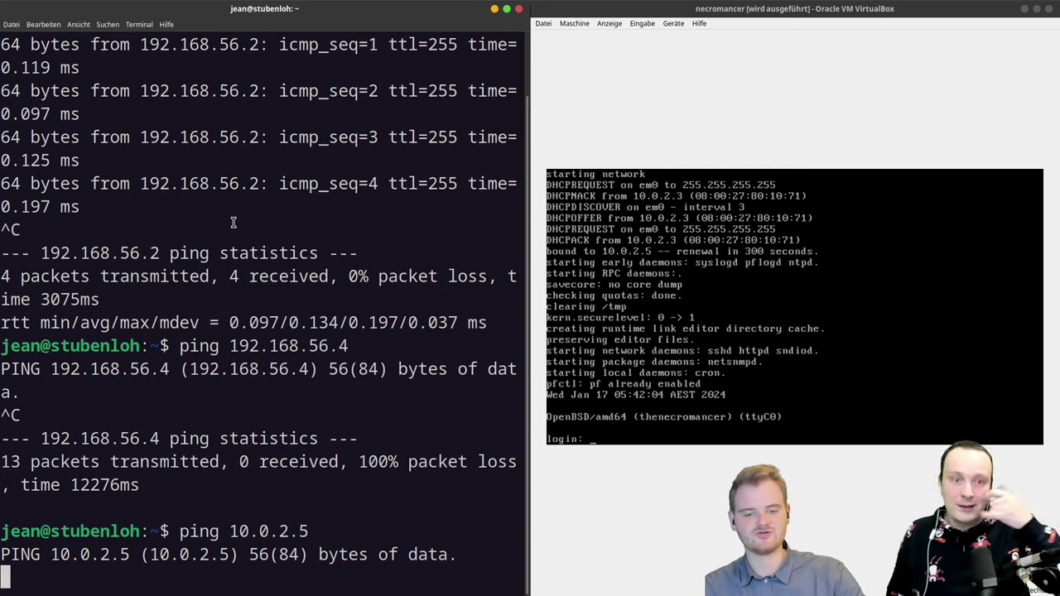
key(ctrl+c)
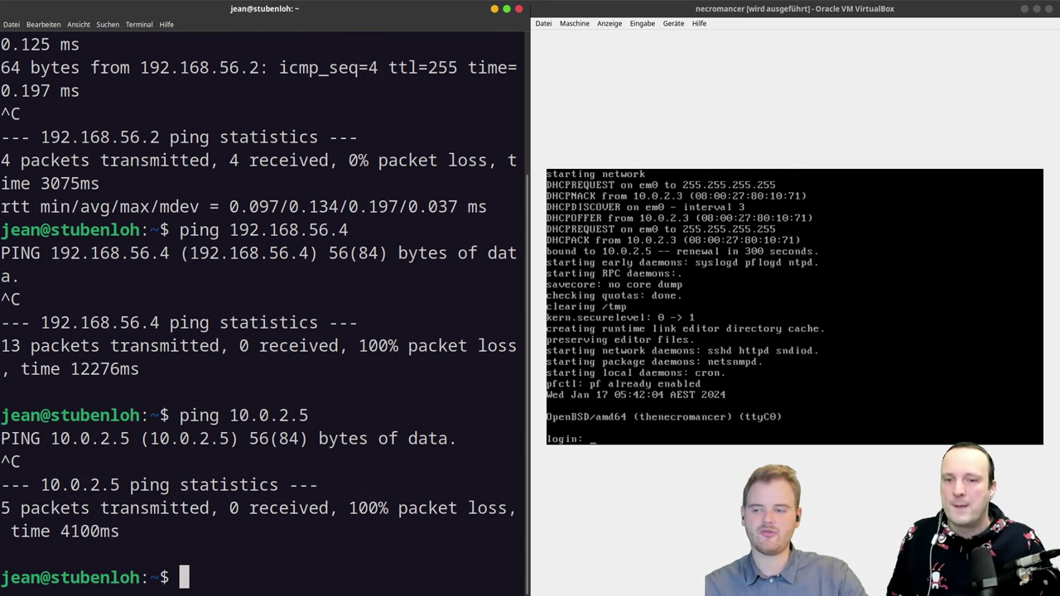
key(super)
Step: Start the Linux Mint 21.3 VM and dock its window on the left half
click(364, 390)
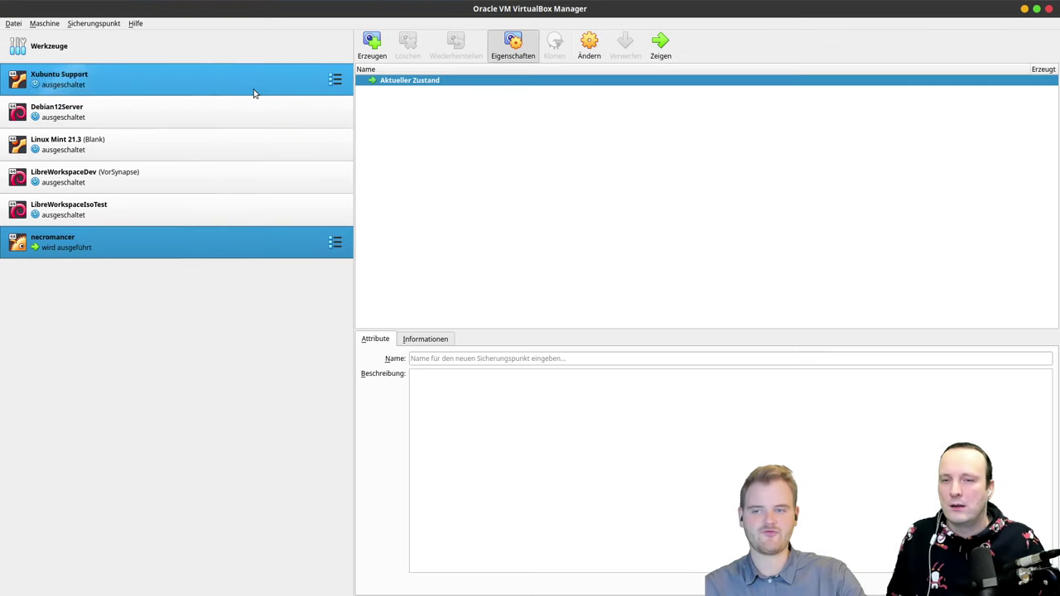
click(167, 144)
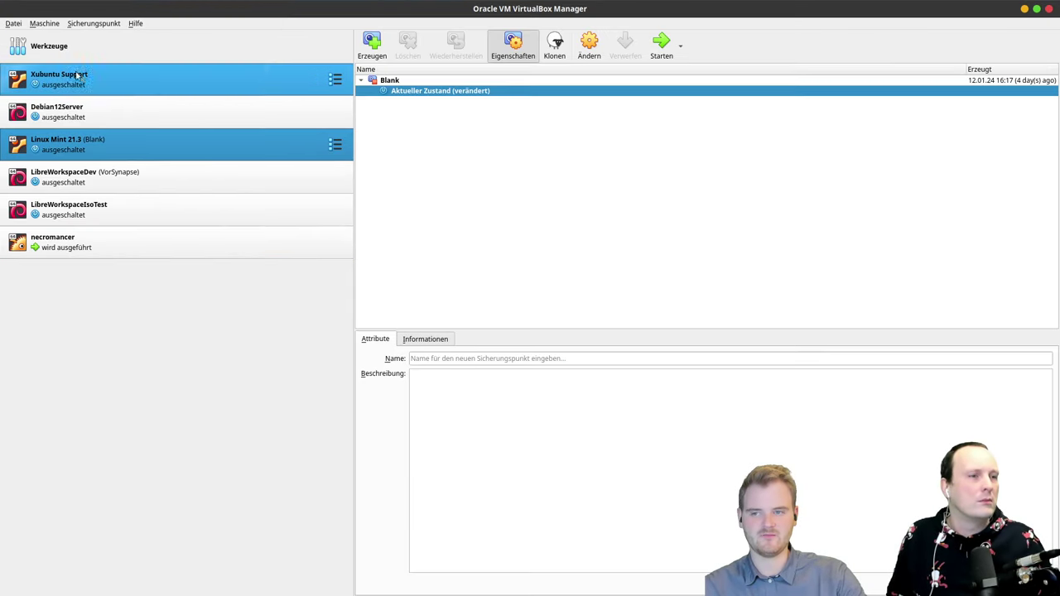
click(660, 46)
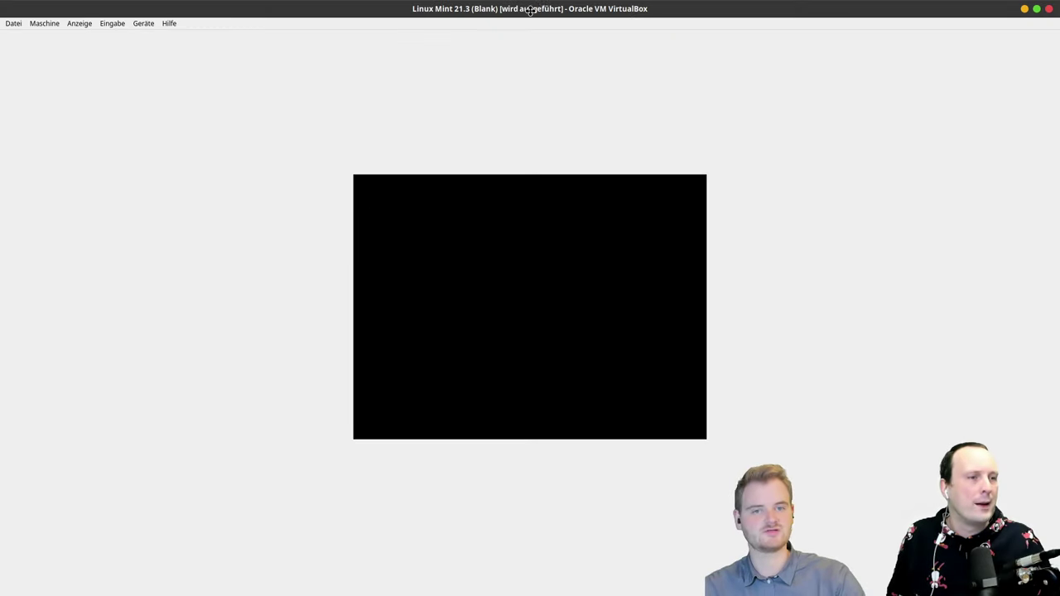
drag(531, 10, 0, 280)
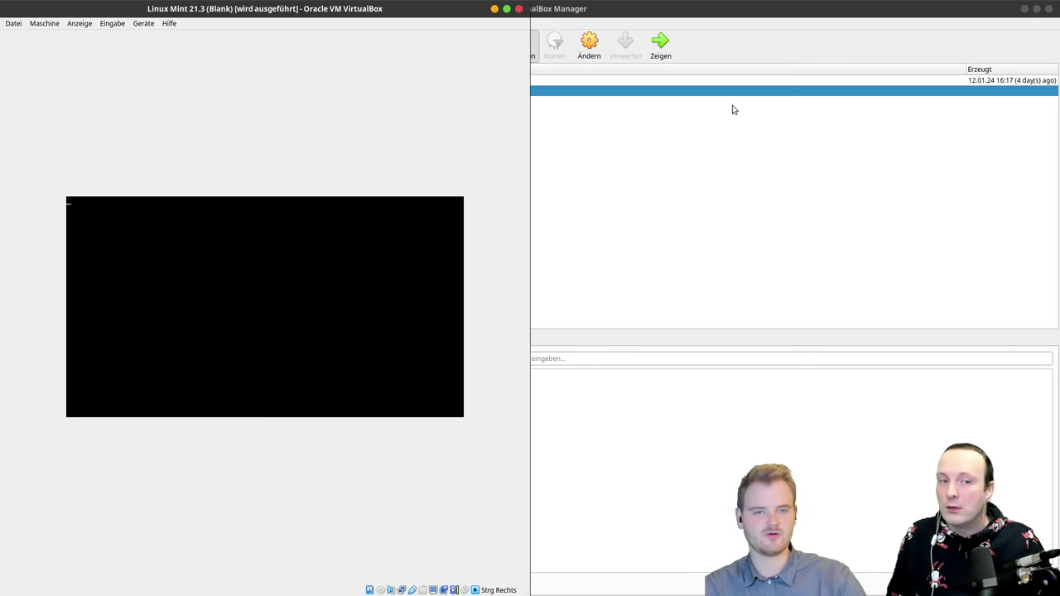
click(1023, 10)
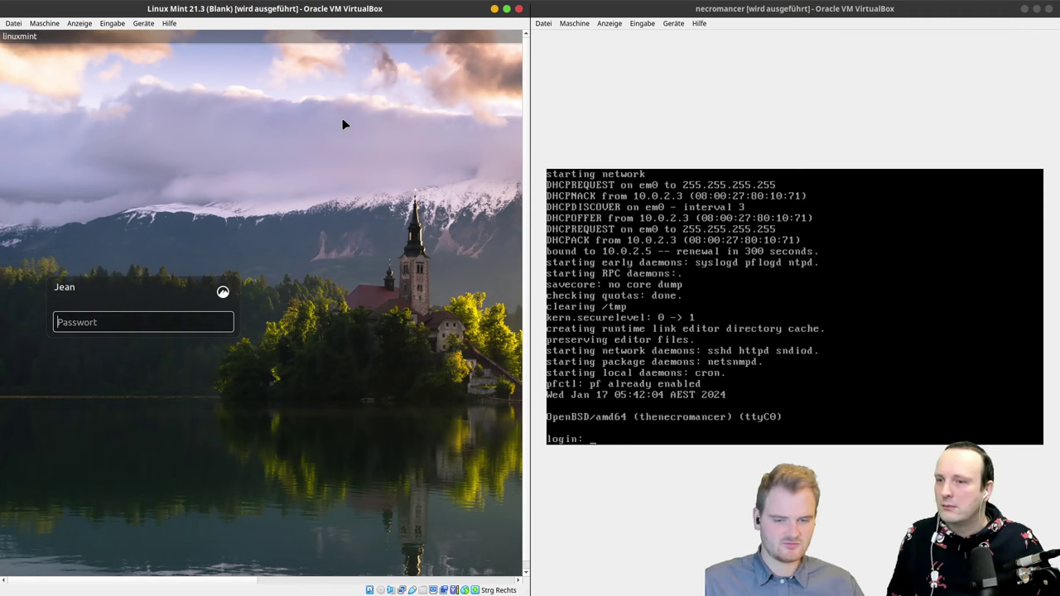
Step: Log in to Mint with the account password and launch Terminal from the menu search
text(••)
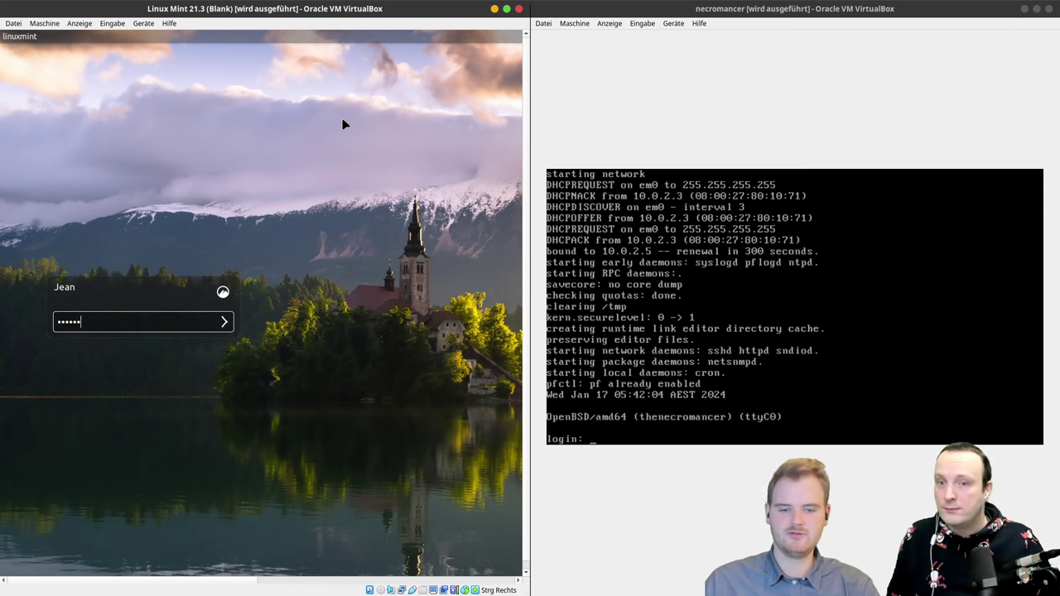
key(Return)
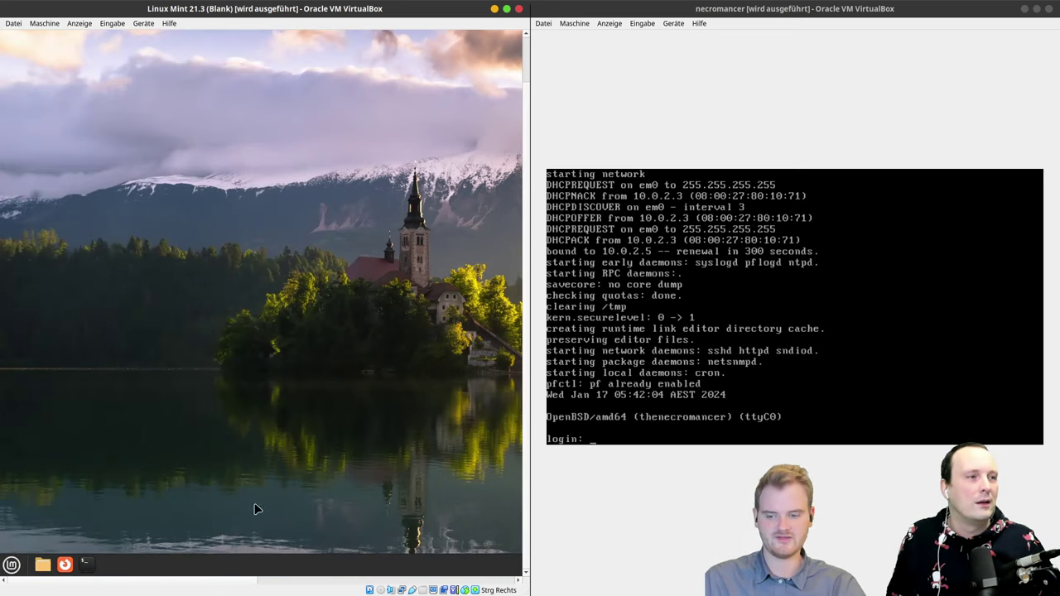
click(11, 565)
text(bildsd)
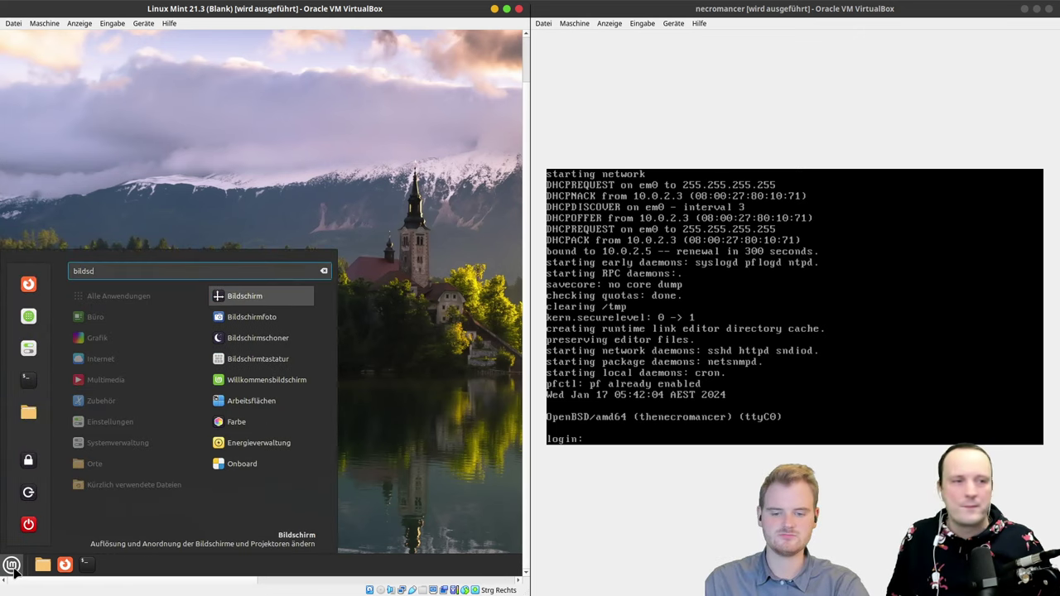
key(BackSpace)
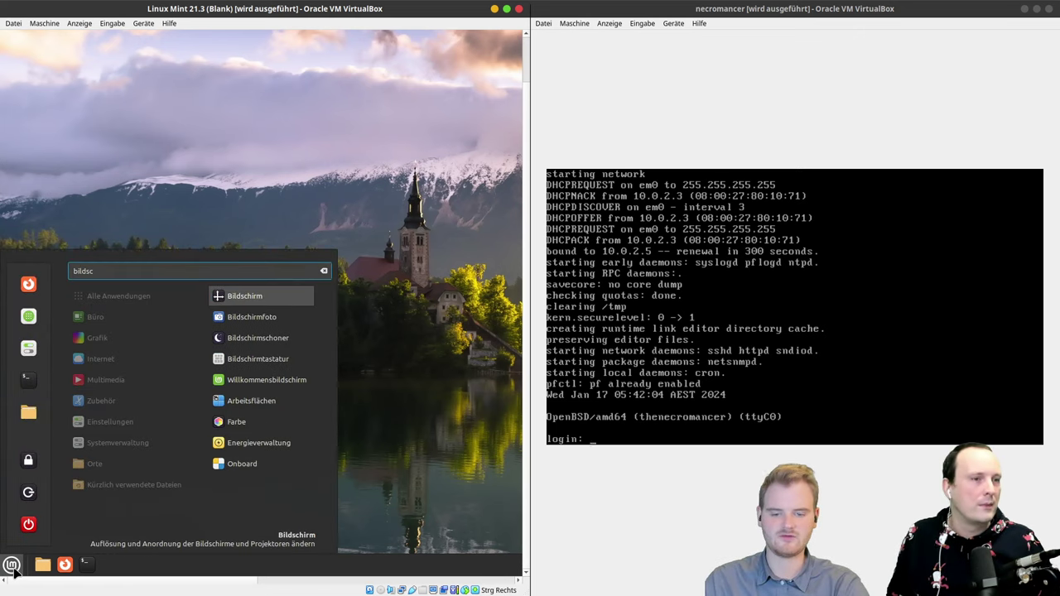
text(c)
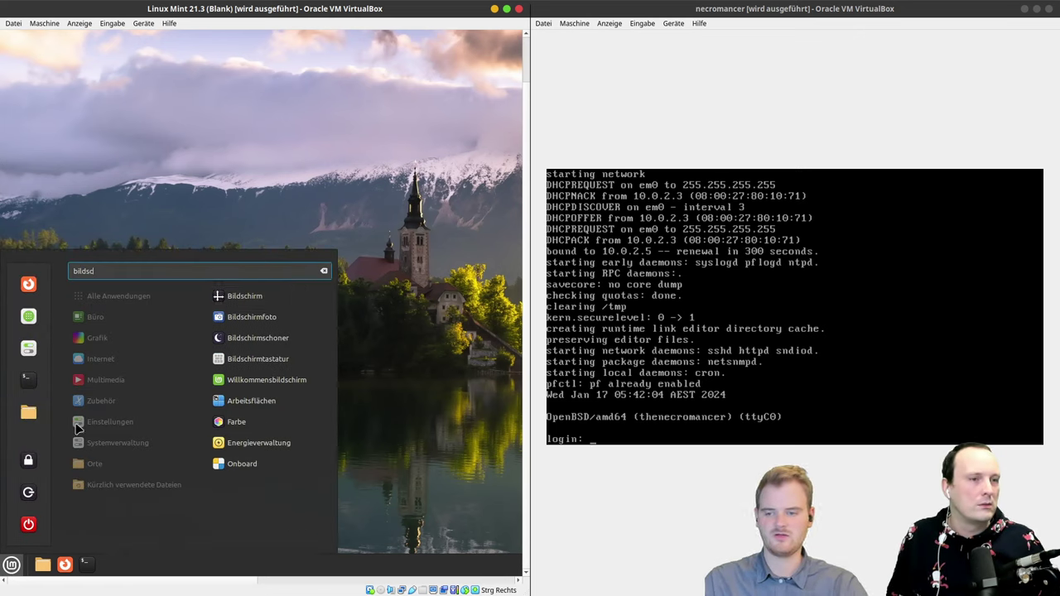
click(38, 384)
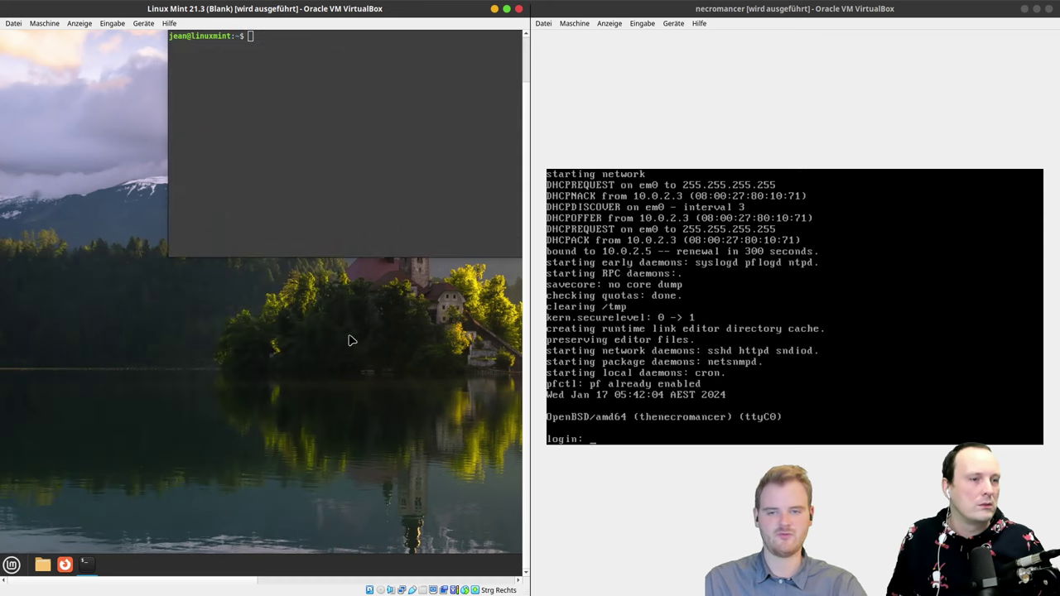
Step: Narrow the Mint VM window, maximize its terminal, and begin typing a ping command
drag(525, 359, 547, 228)
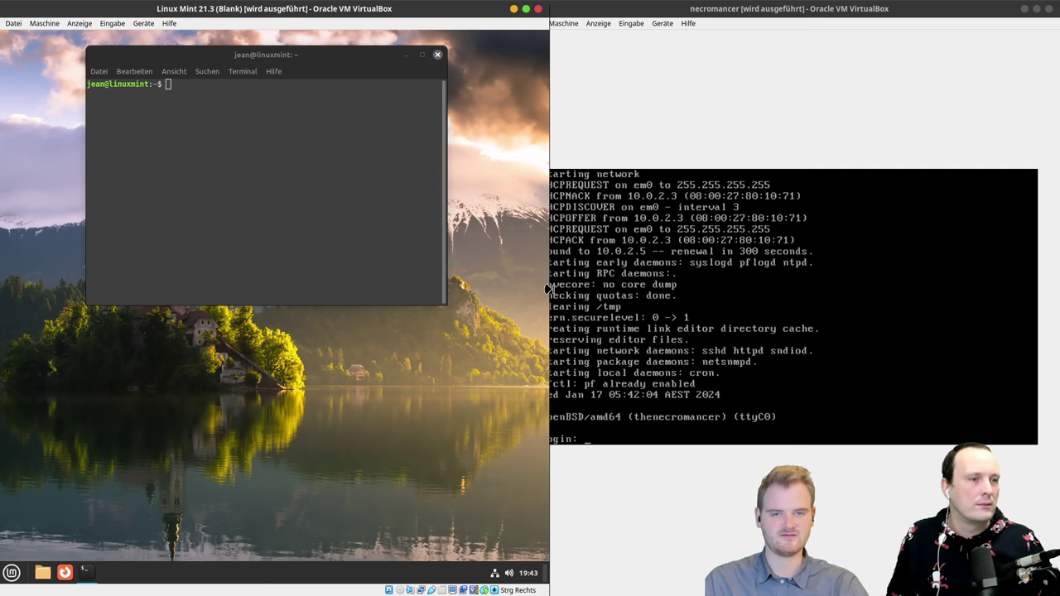
mouse_move(547, 288)
mouse_down()
mouse_move(519, 289)
mouse_move(529, 285)
mouse_up()
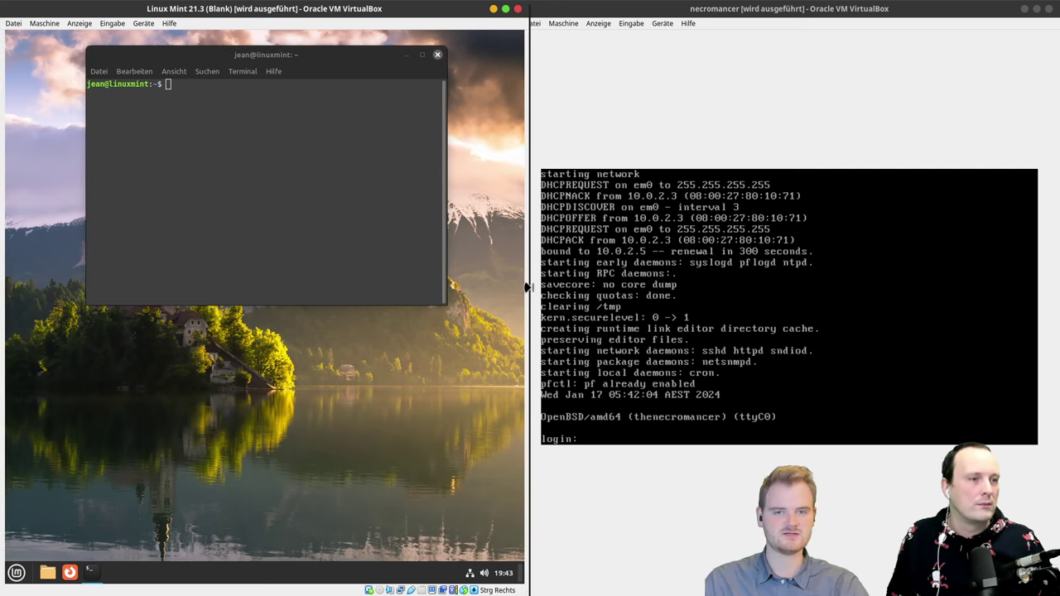
click(234, 56)
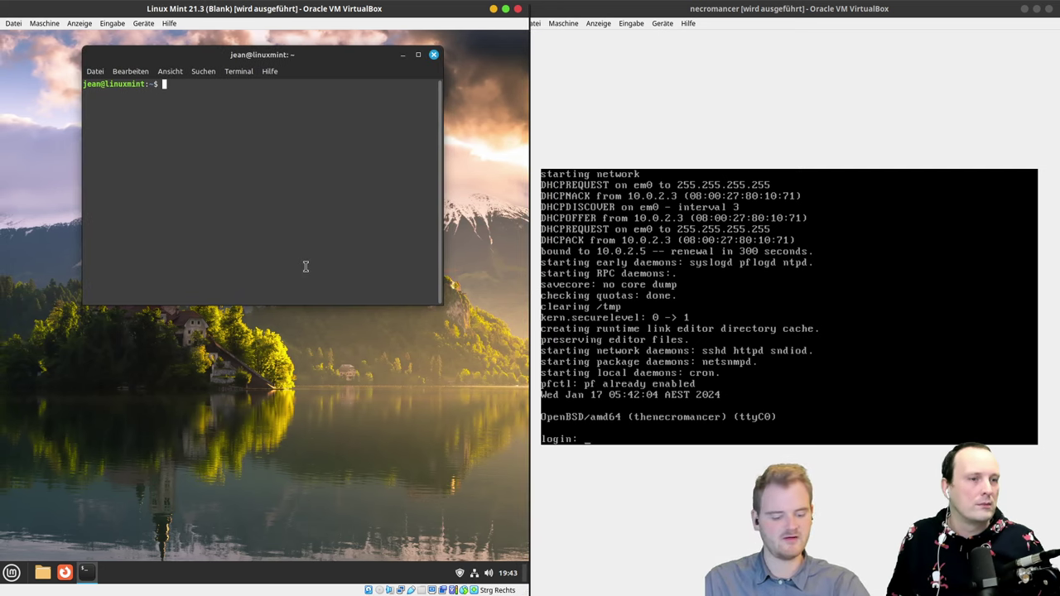
double_click(232, 55)
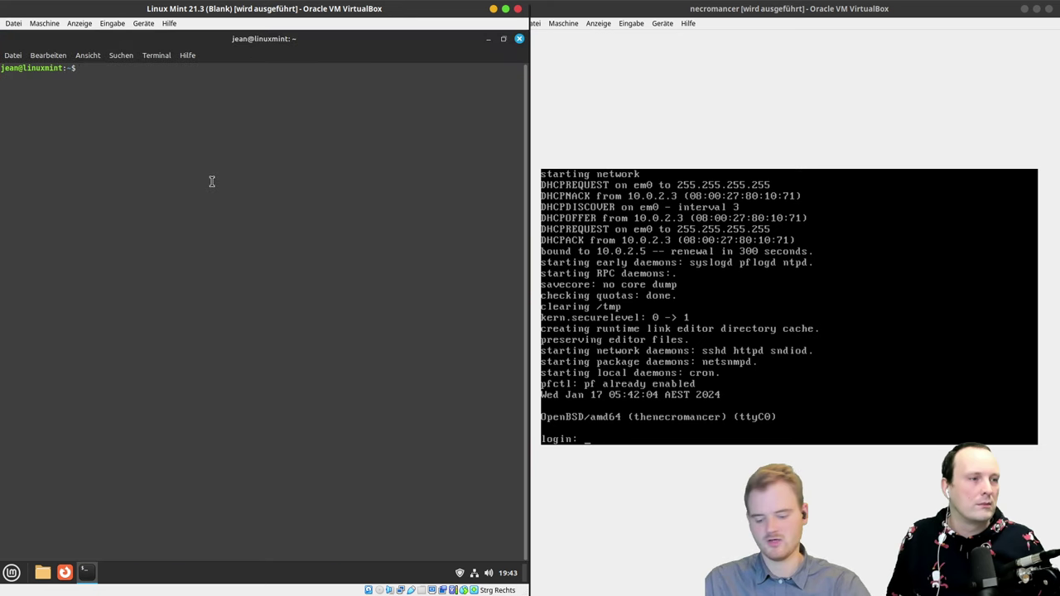
text(ping 10)
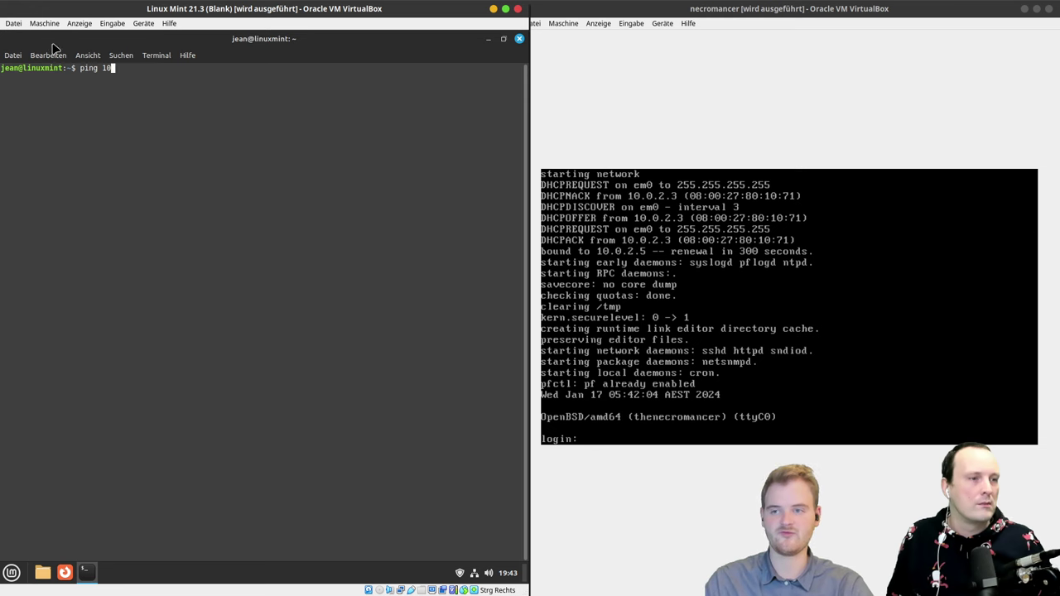
Step: Attach the Mint VM's network adapter to NAT-Netzwerk using NatNetwork
click(44, 23)
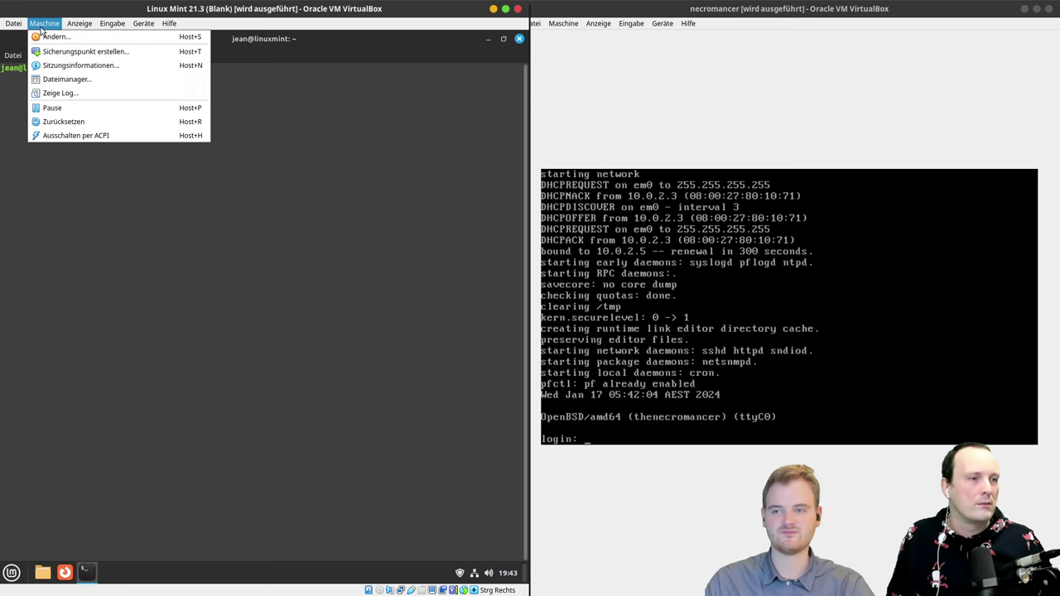
click(66, 37)
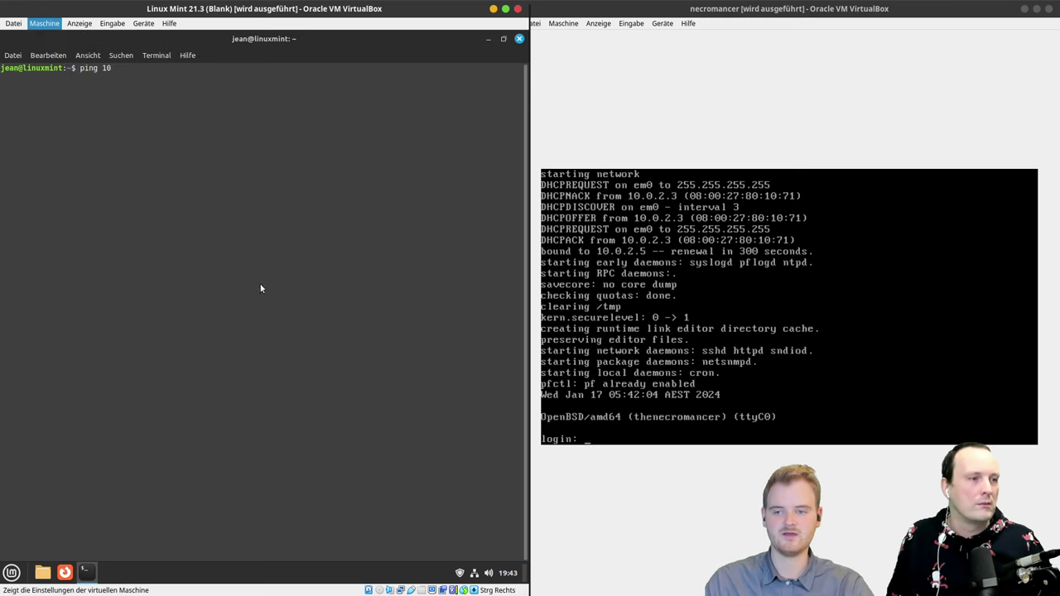
click(102, 258)
click(308, 232)
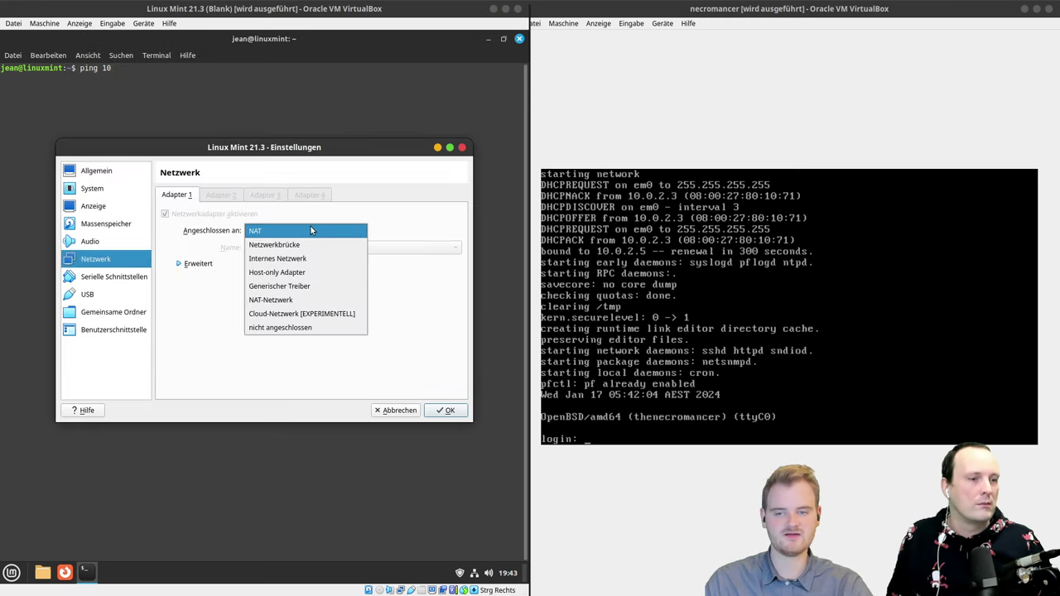
click(307, 302)
click(299, 249)
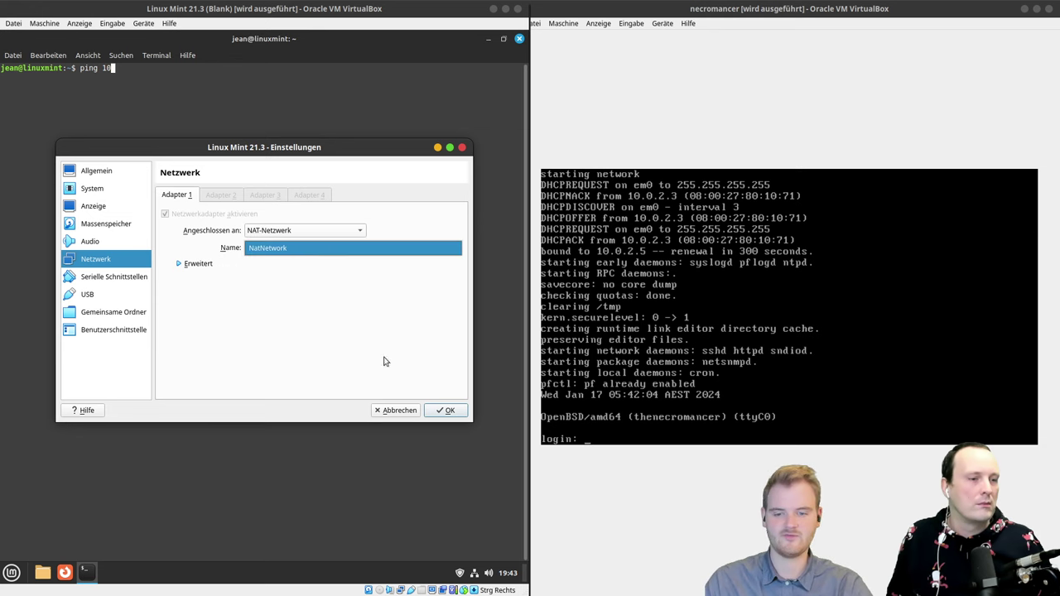
click(437, 414)
click(439, 411)
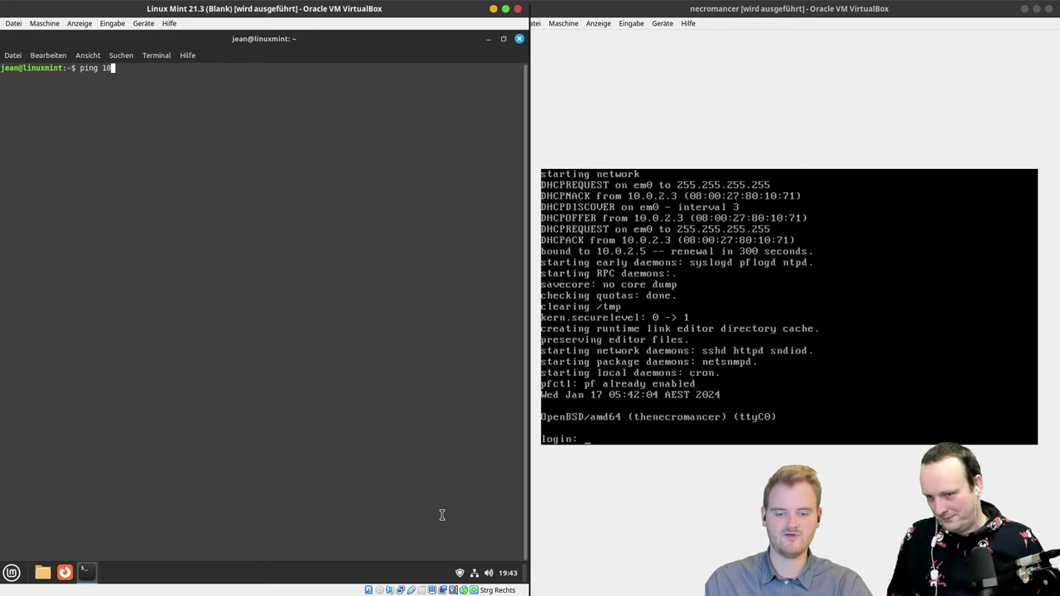
Step: Reconnect the wired link, then ping 10.0.2.5 and stop it after no replies
click(473, 573)
click(499, 510)
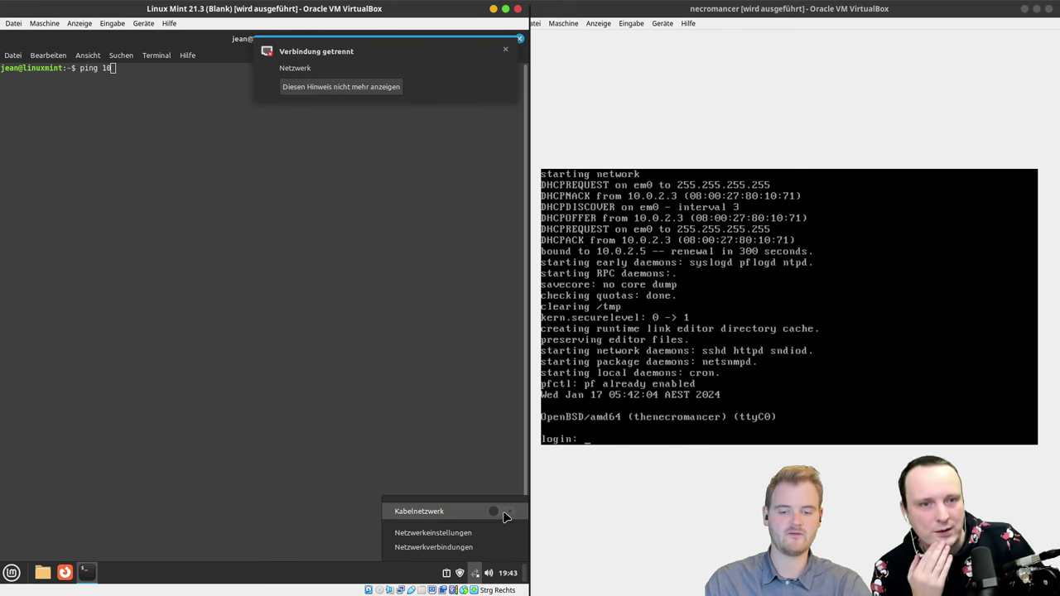
click(502, 512)
click(334, 309)
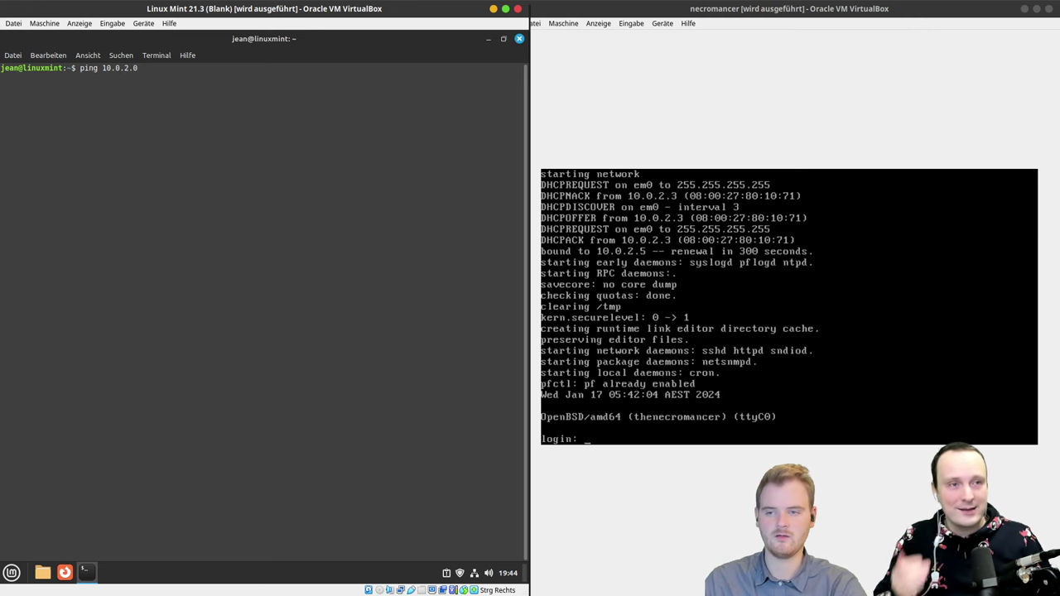
text(5)
key(Return)
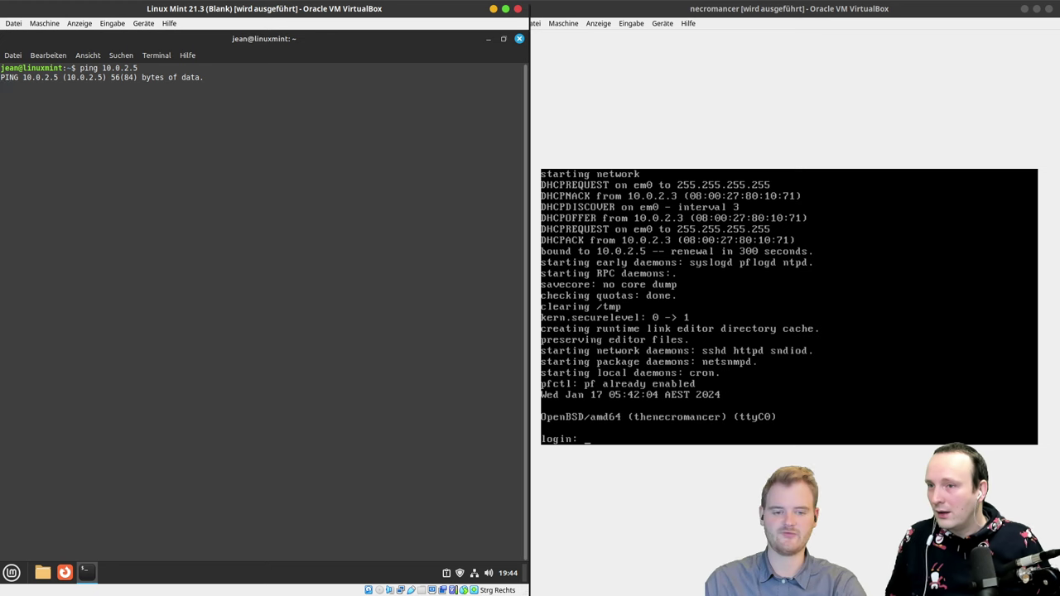
key(ctrl+c)
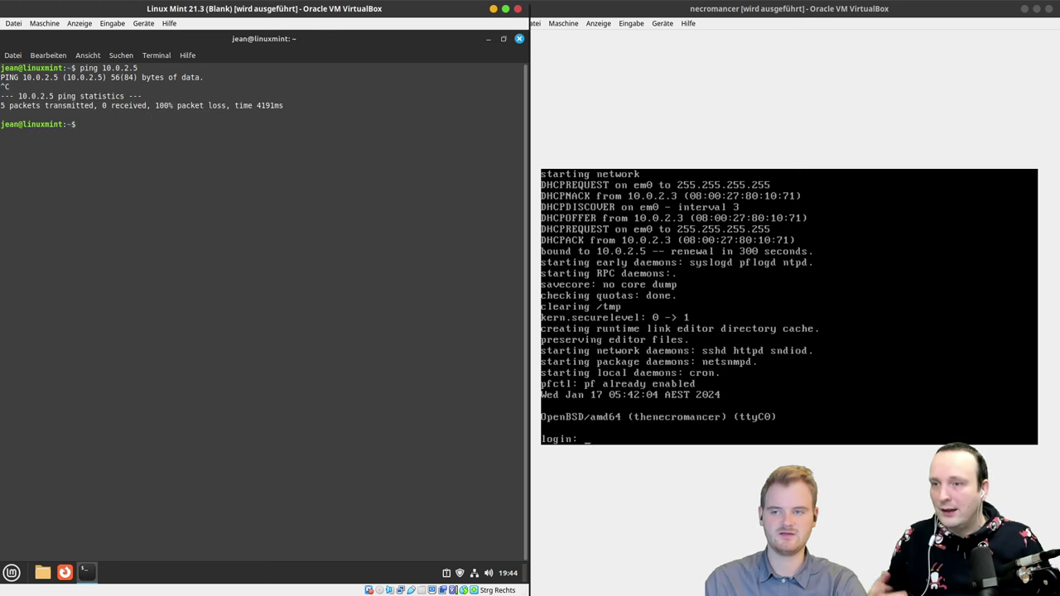
Step: Launch Firefox in the Mint guest and load the address 10.0.2.5
click(64, 573)
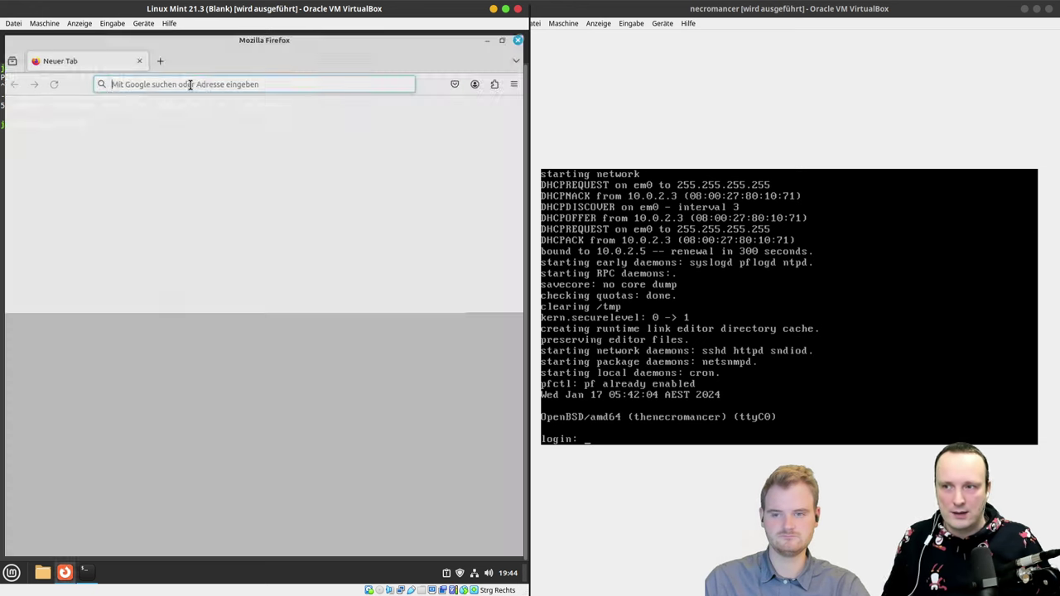
text(10.0.0)
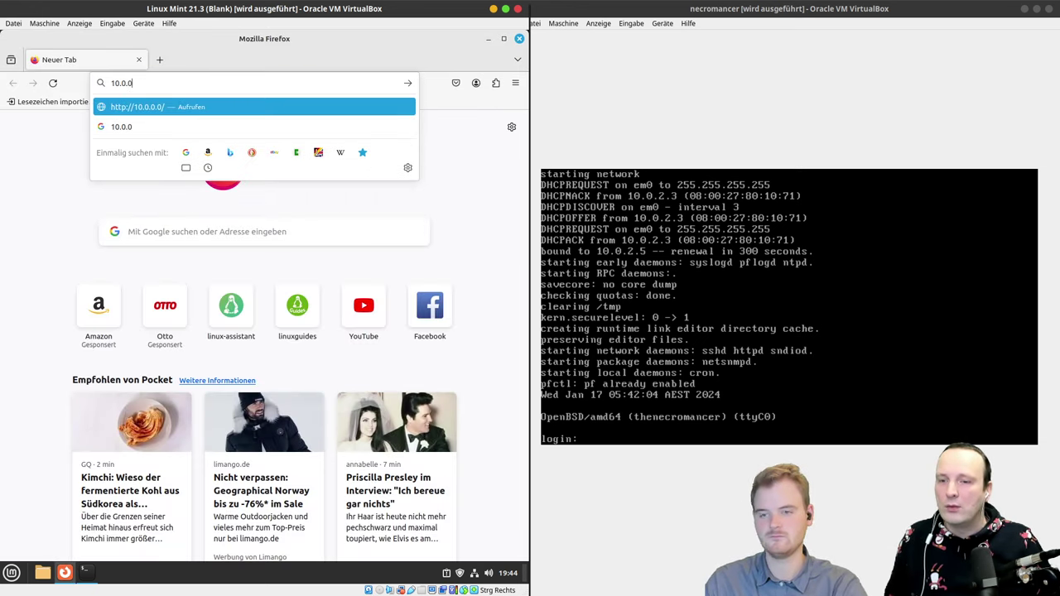
key(BackSpace)
text(2.5)
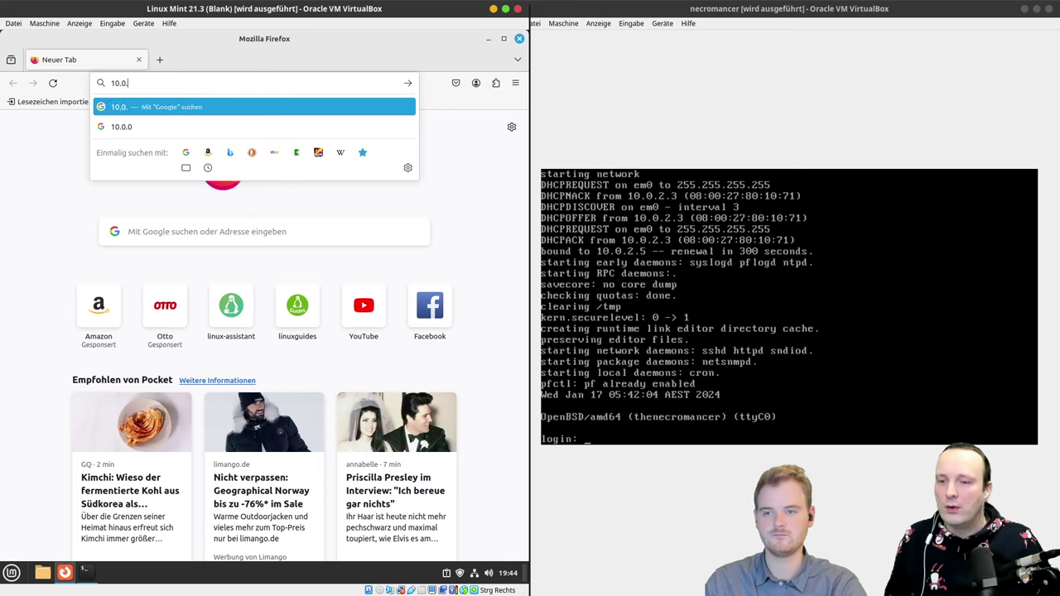
key(Return)
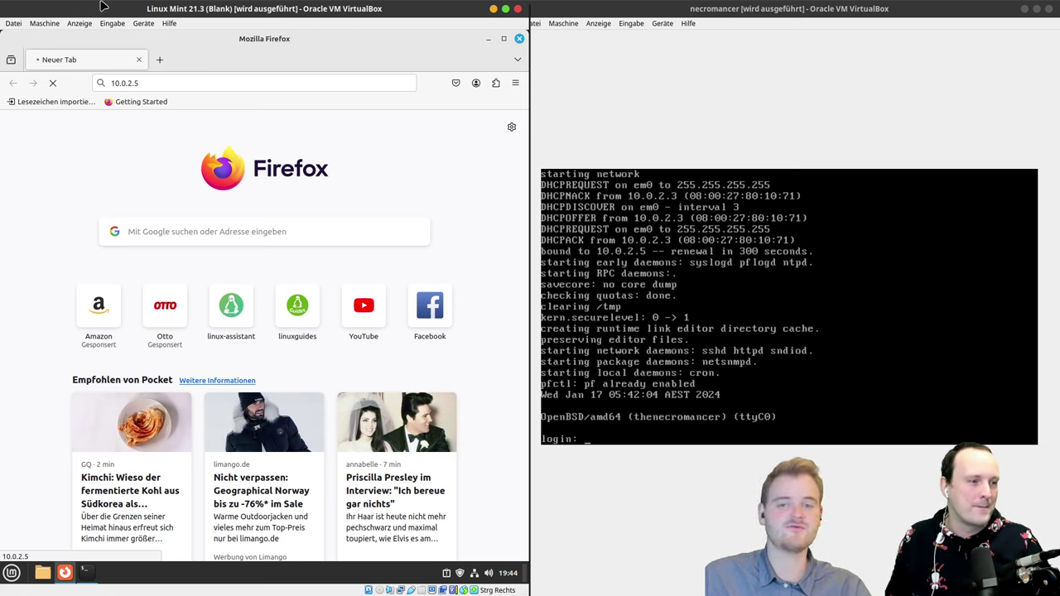
Step: Close Firefox and the terminal, then set necromancer's network adapter to Host-only Adapter
click(519, 39)
click(519, 39)
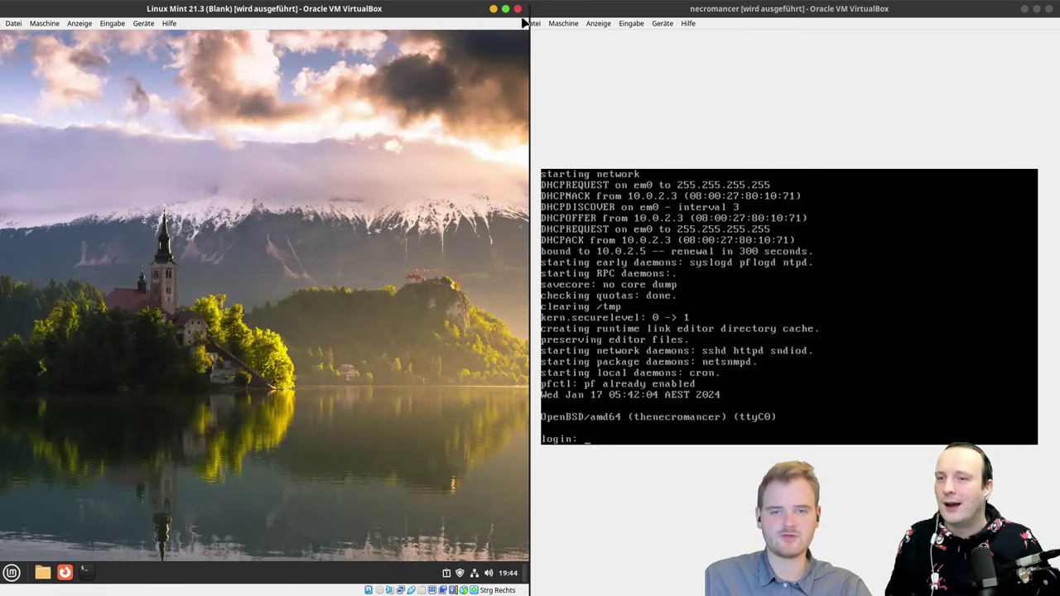
click(578, 23)
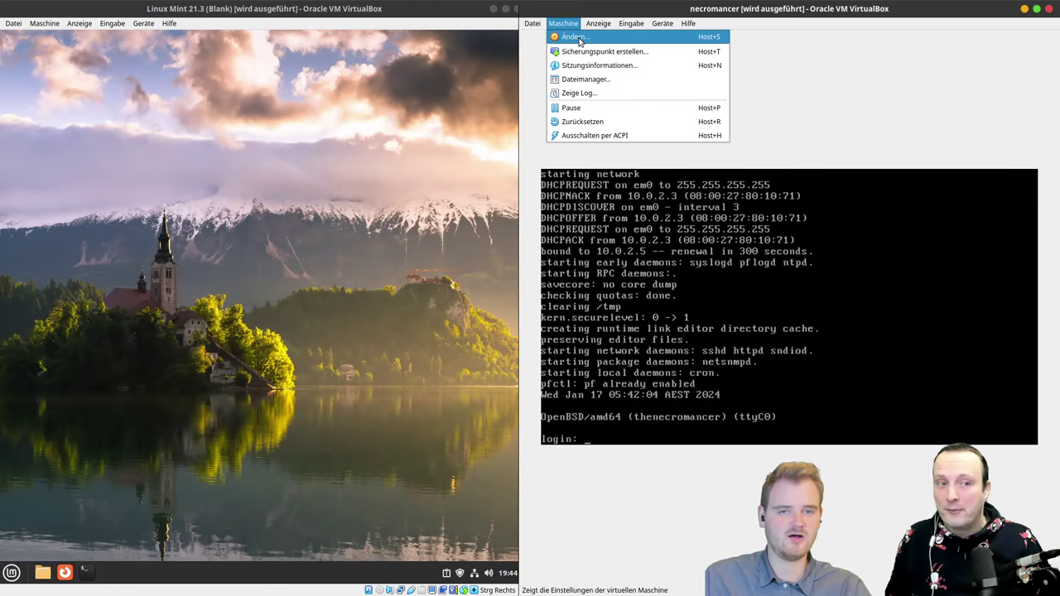
click(581, 38)
click(615, 262)
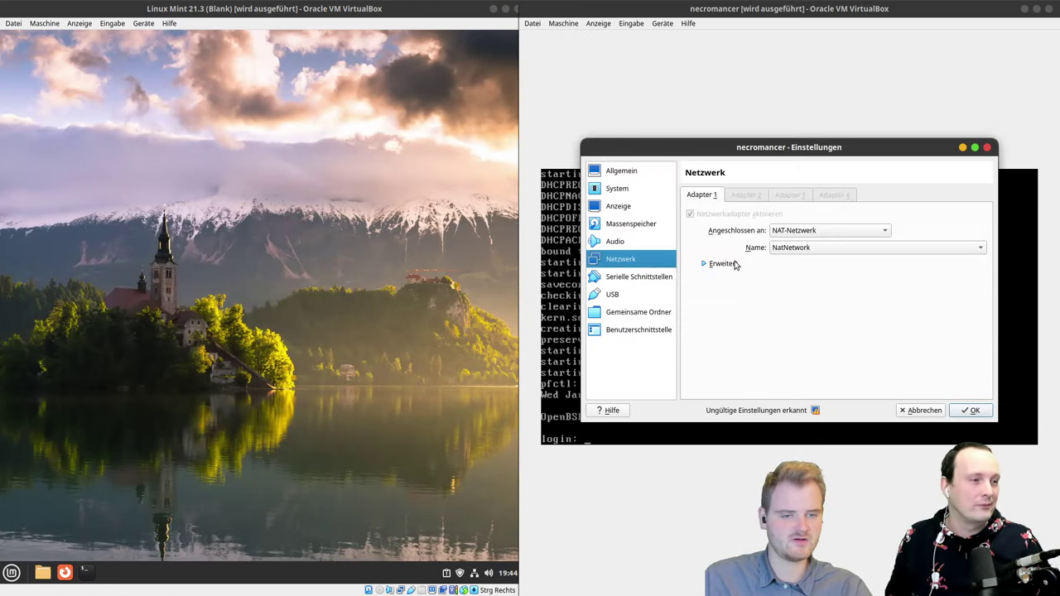
click(793, 232)
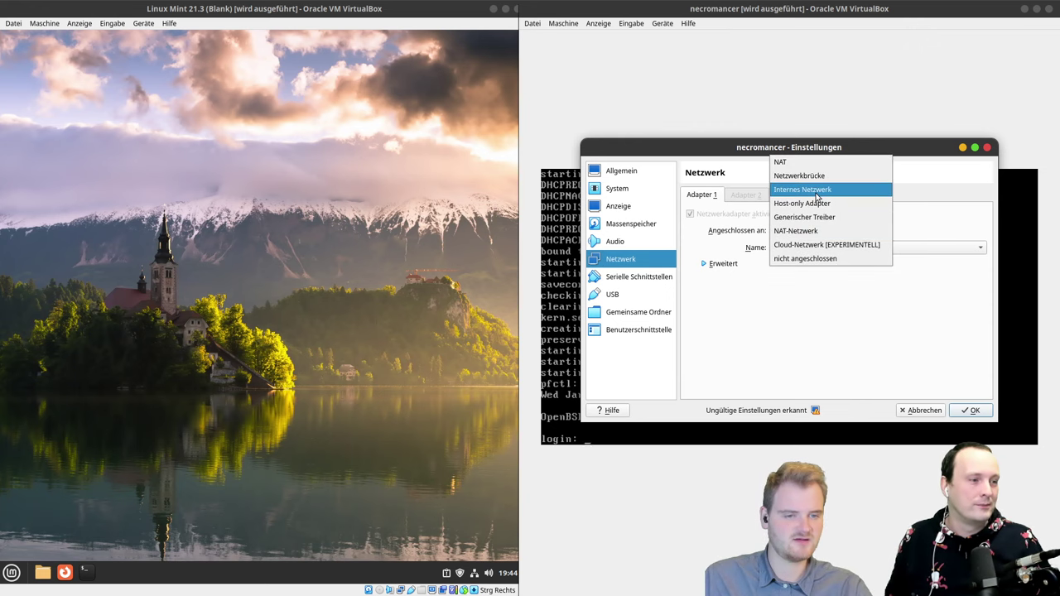
click(816, 204)
click(969, 410)
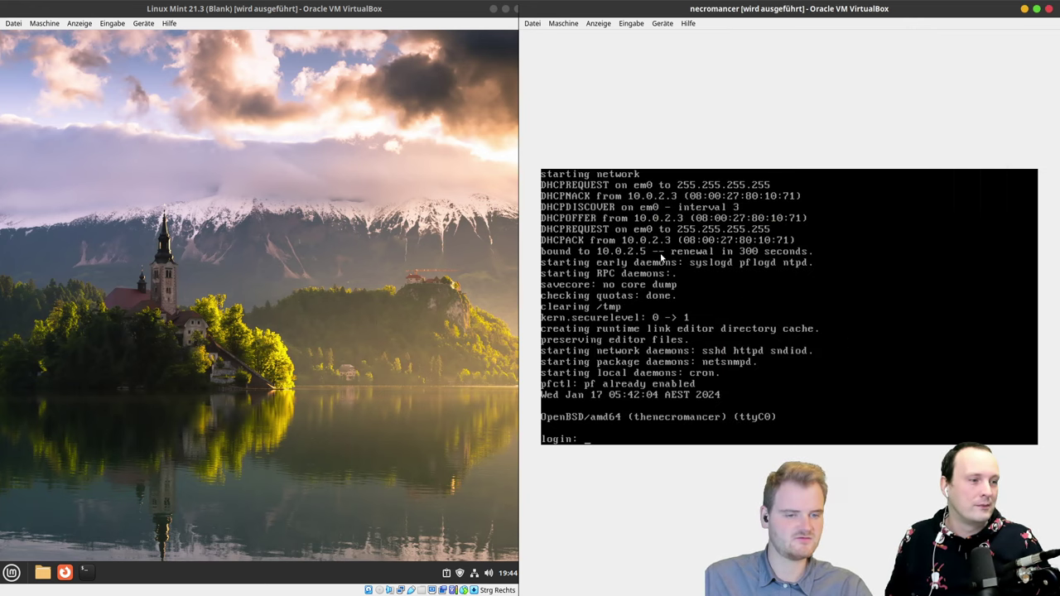
Step: Shut down necromancer with an ACPI event, leaving the Mint VM running
key(Control_R+q)
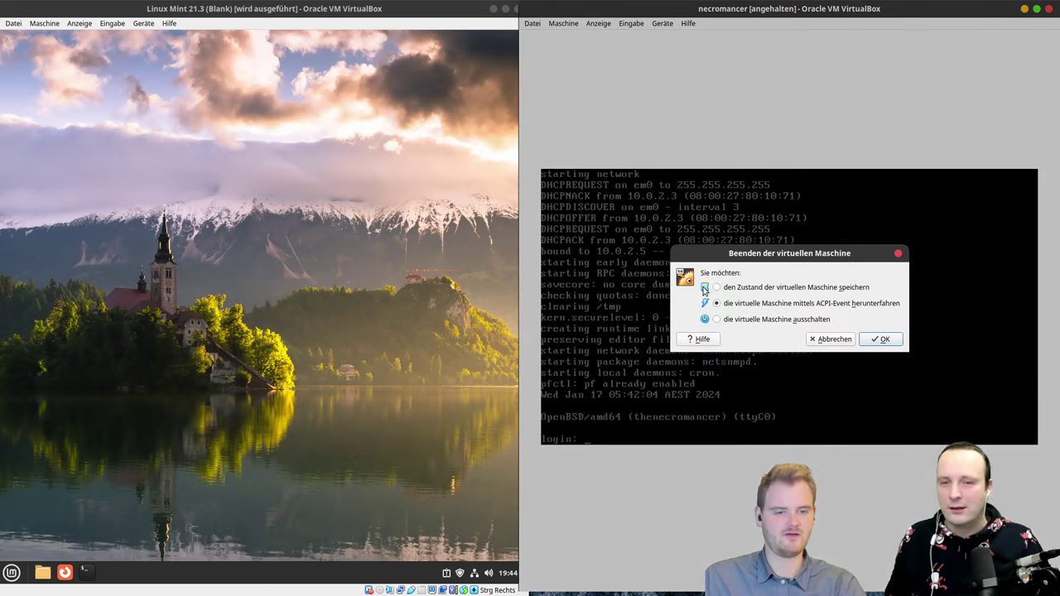
key(Escape)
click(424, 85)
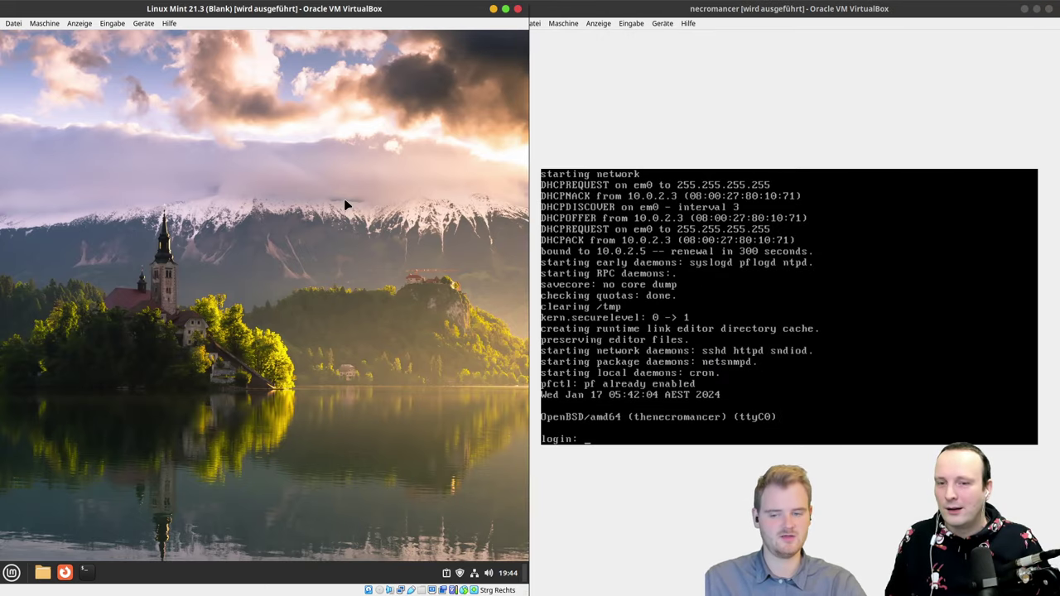
key(Control_R+q)
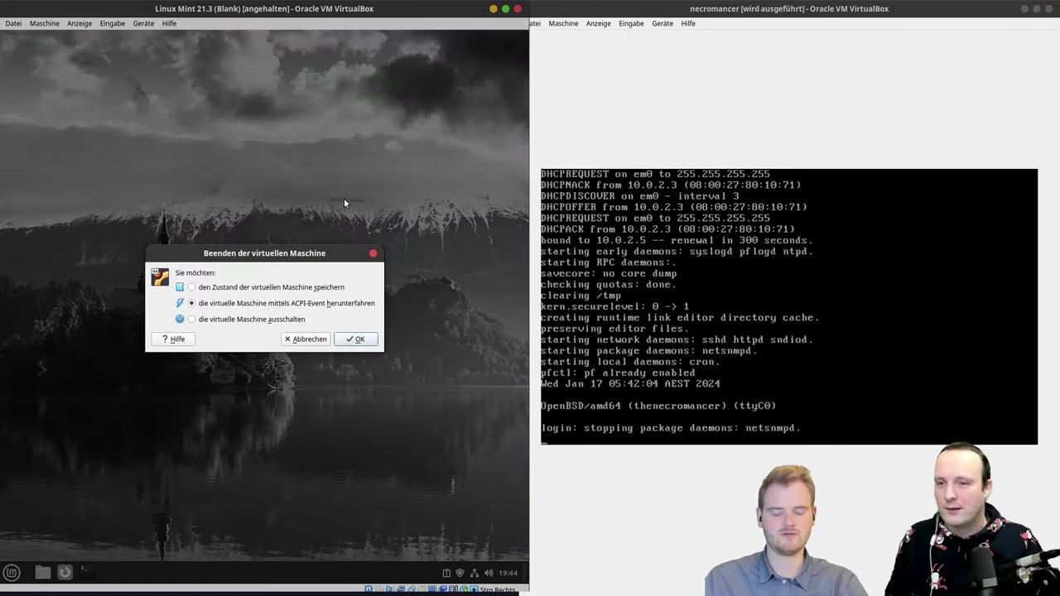
key(Escape)
Step: Switch the Mint VM's network adapter back to NAT
click(44, 23)
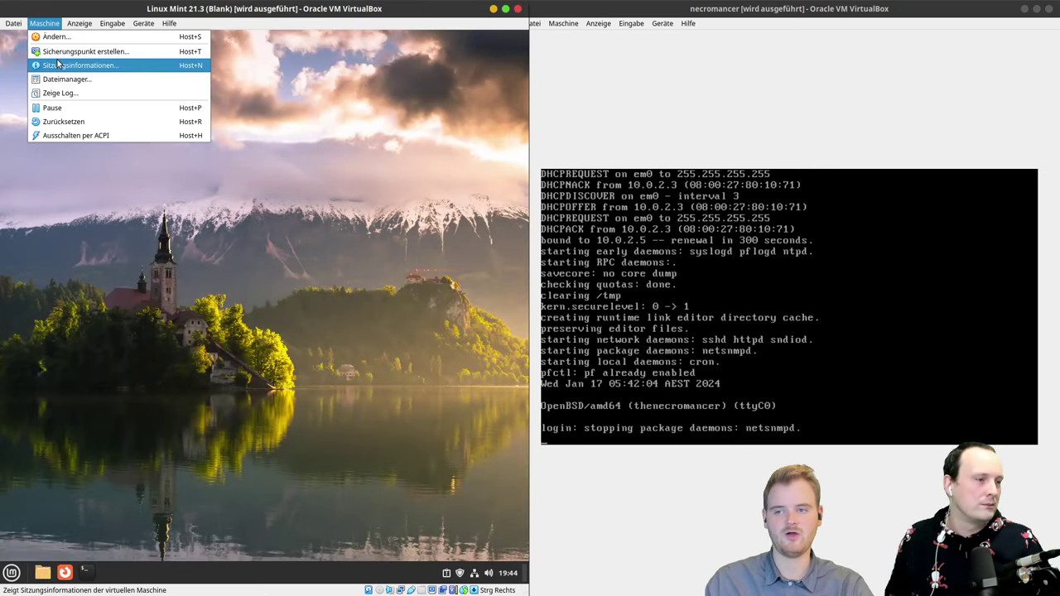
click(54, 37)
click(111, 260)
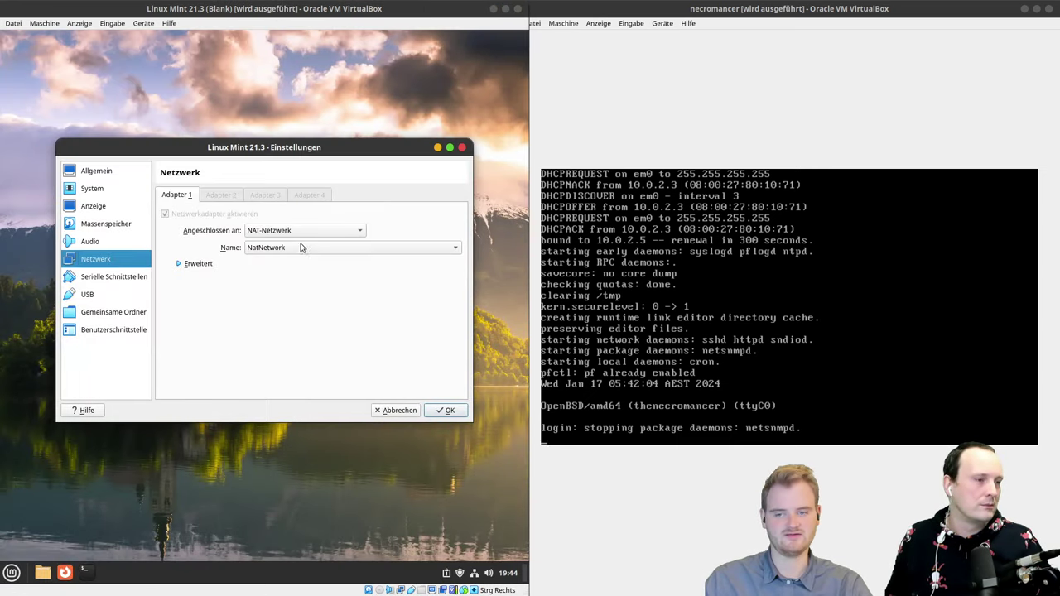
click(306, 232)
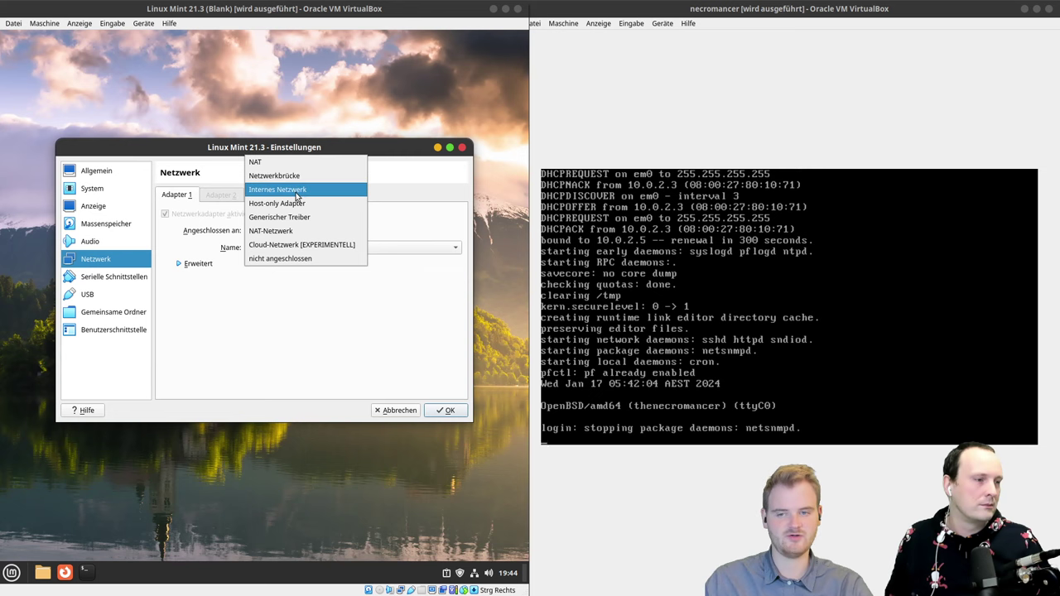
click(265, 161)
click(445, 410)
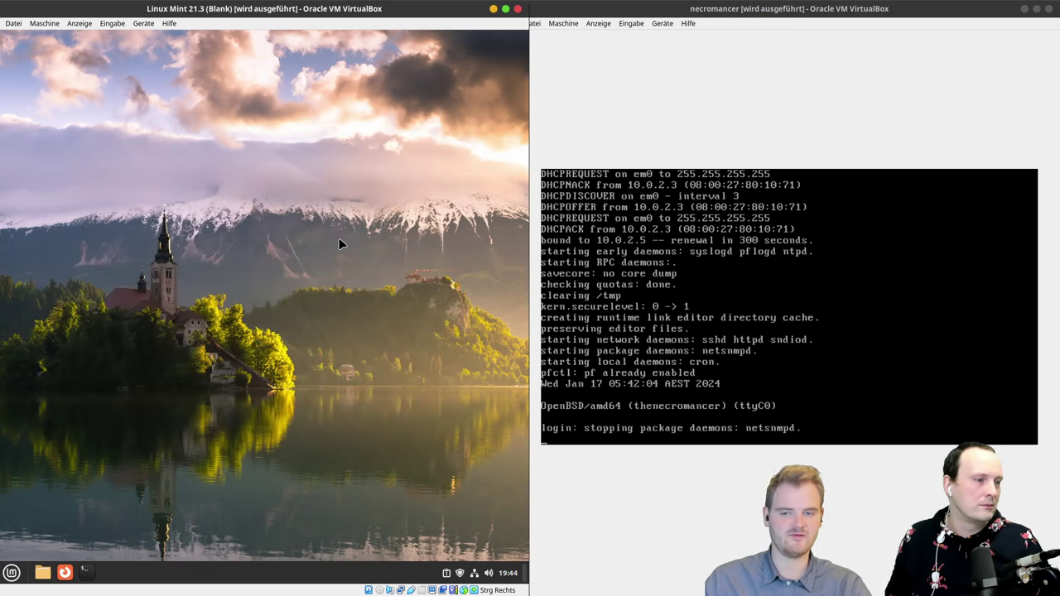
Step: Shut down the Mint VM via ACPI and confirm Herunterfahren
key(ctrl+q)
key(Escape)
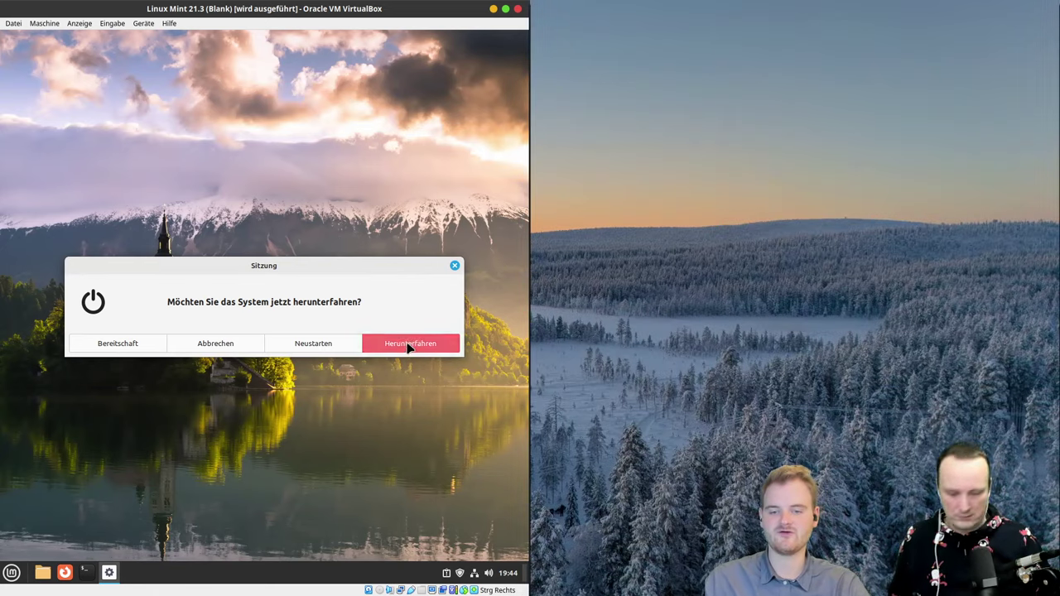
click(407, 346)
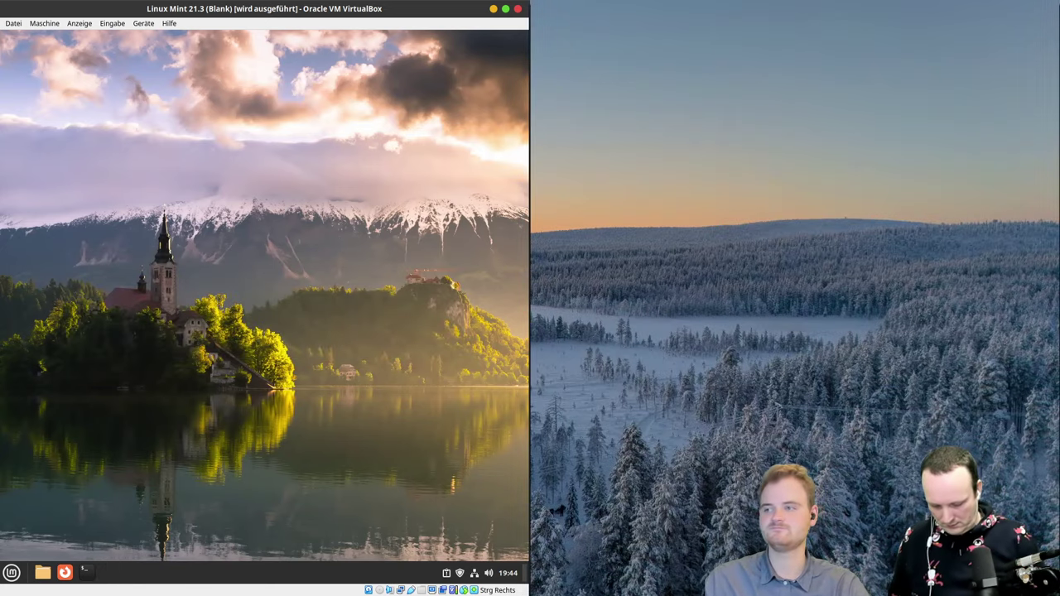
Step: Start necromancer from VirtualBox Manager, move its window to the right half, and return to the host terminal
key(ctrl+F9)
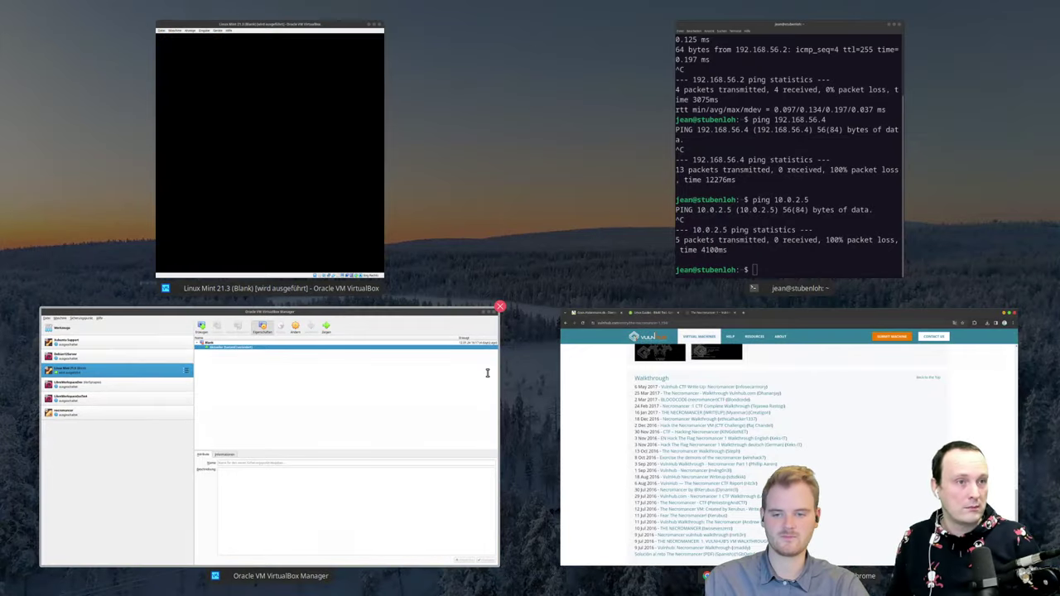
click(487, 373)
click(118, 237)
click(660, 48)
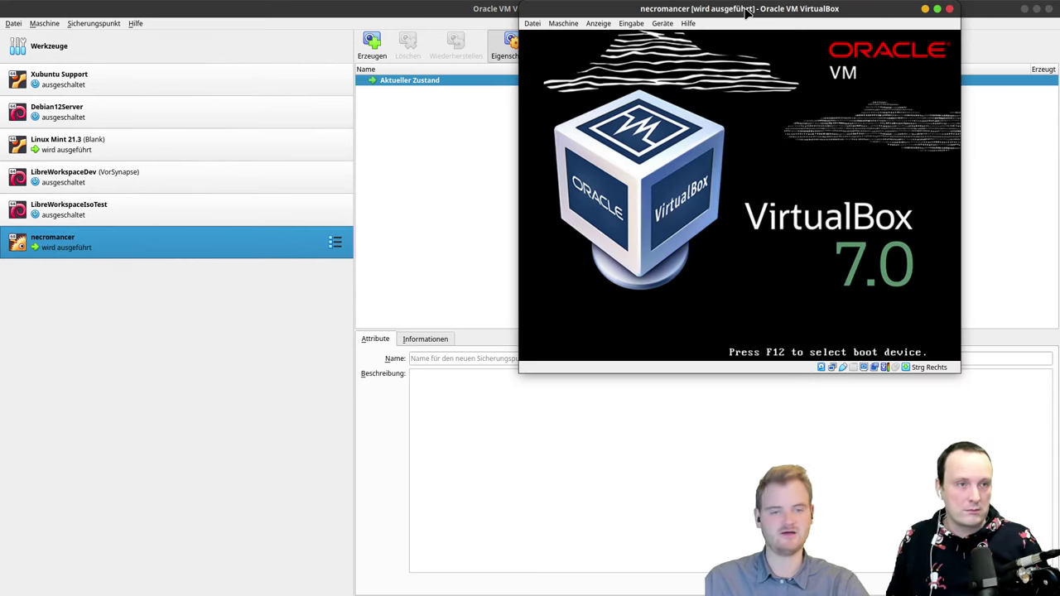
drag(747, 12, 1059, 246)
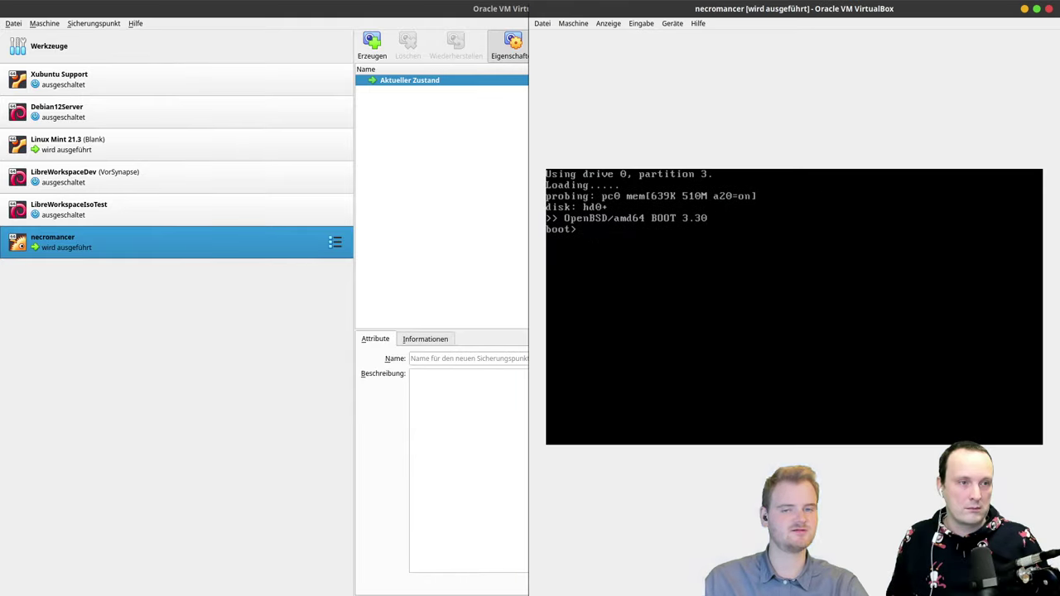
key(super)
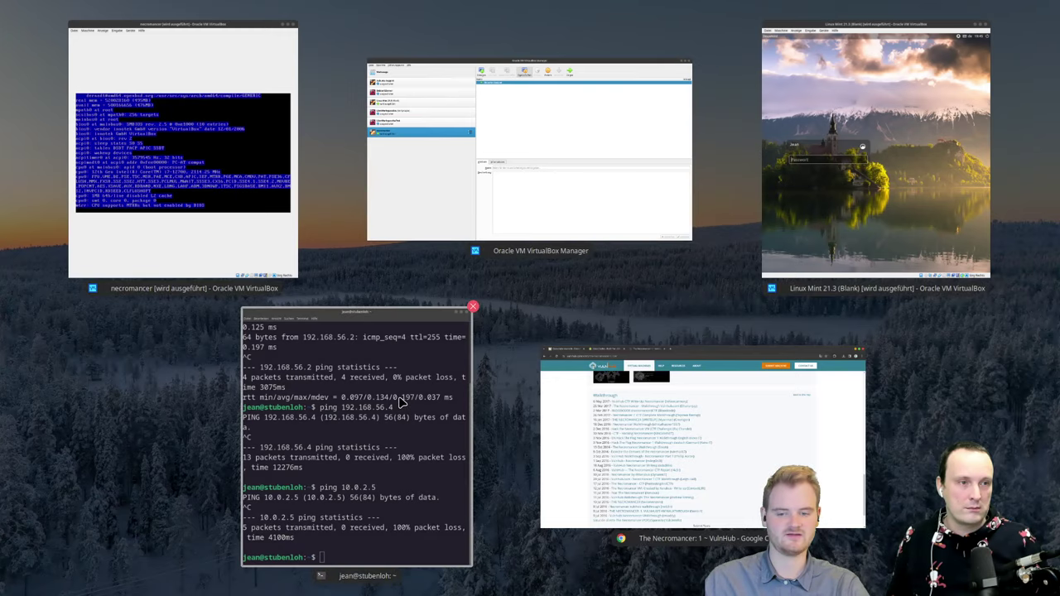
click(404, 402)
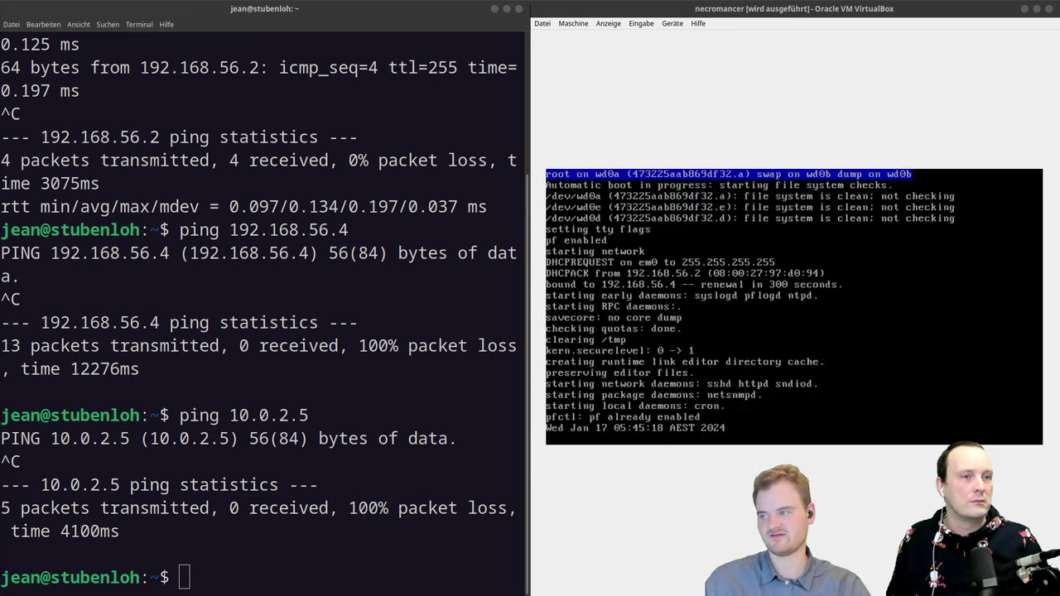
Step: Show nmap's help, then run nmap -sS -sV 192.168.56.4
click(364, 295)
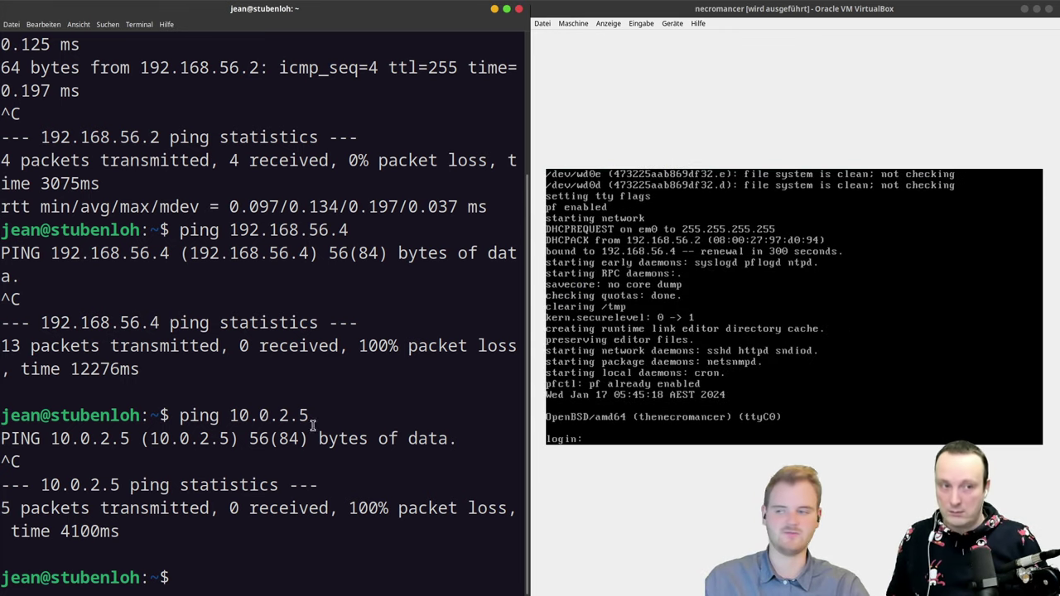
click(745, 414)
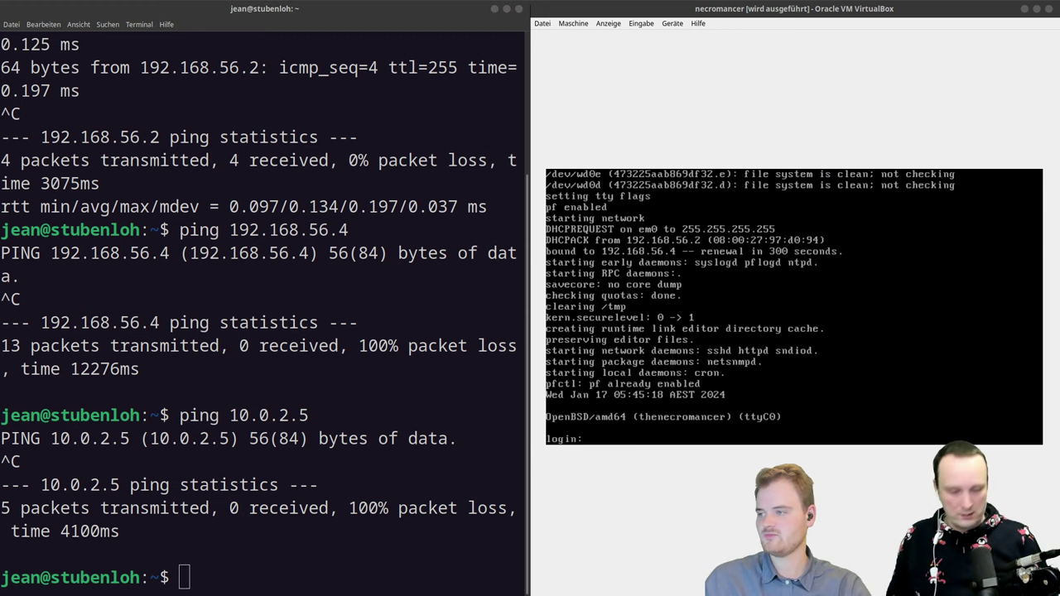
click(222, 255)
text(nmap)
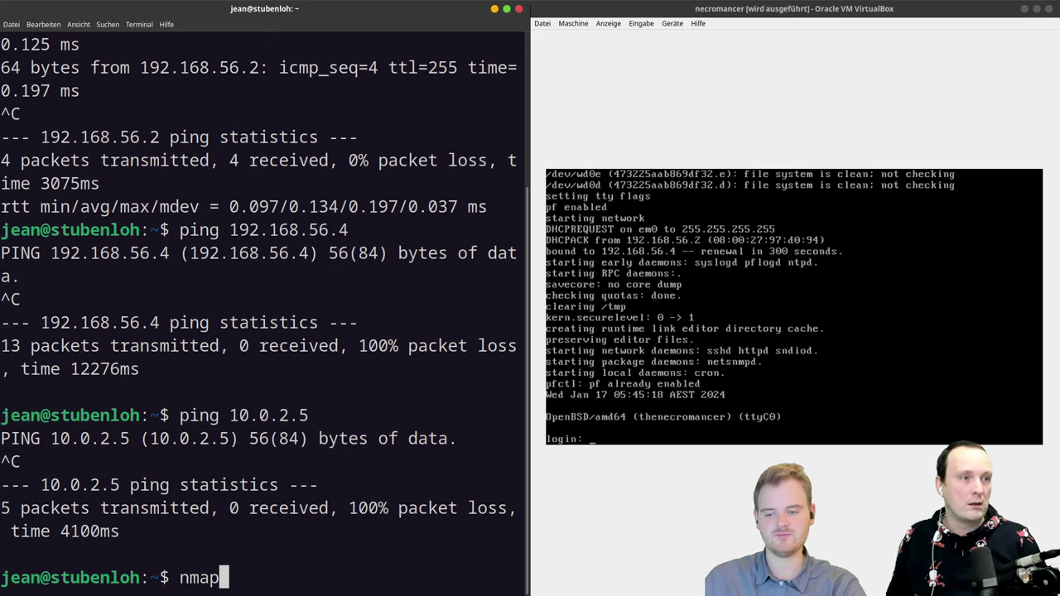
key(Return)
text(nmap )
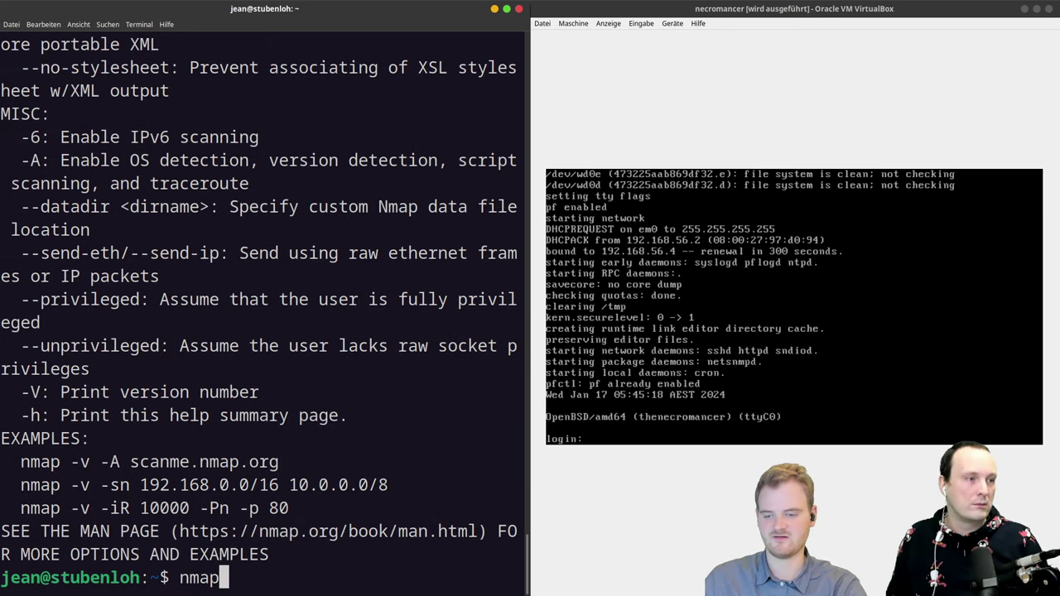
text(-)
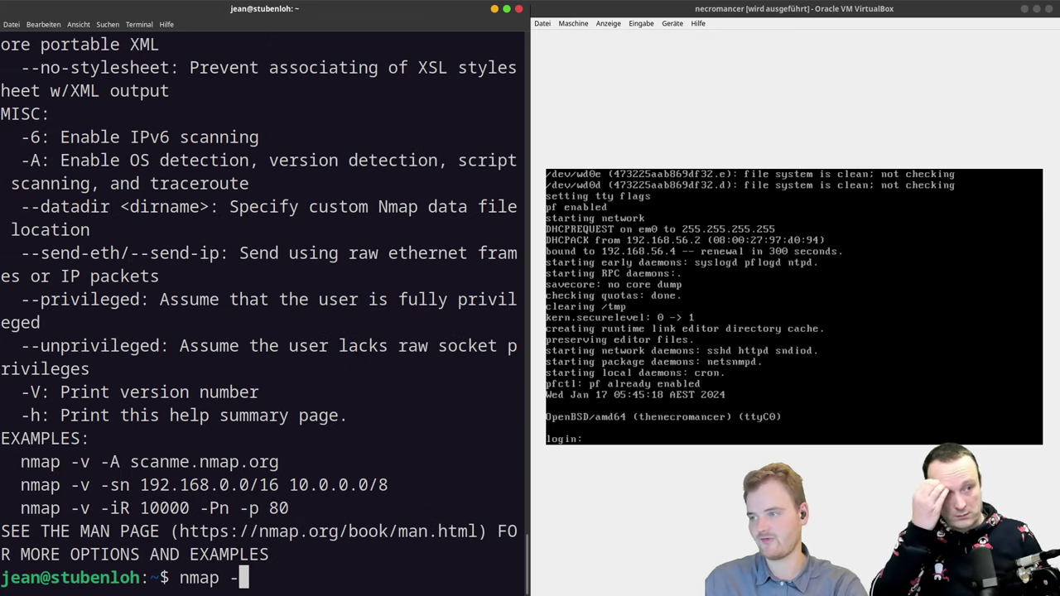
text(sS -s)
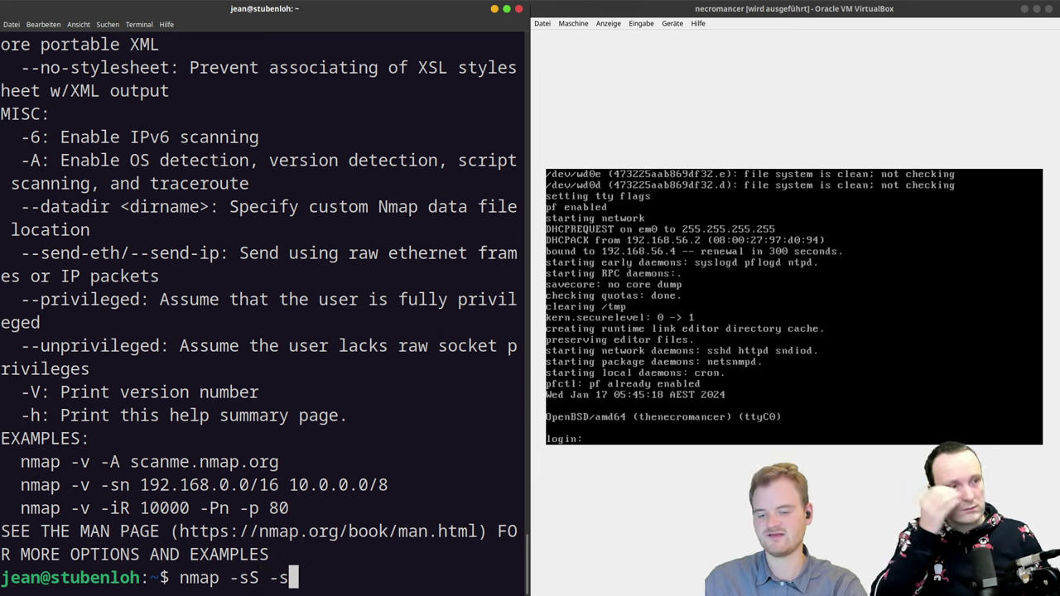
text(V)
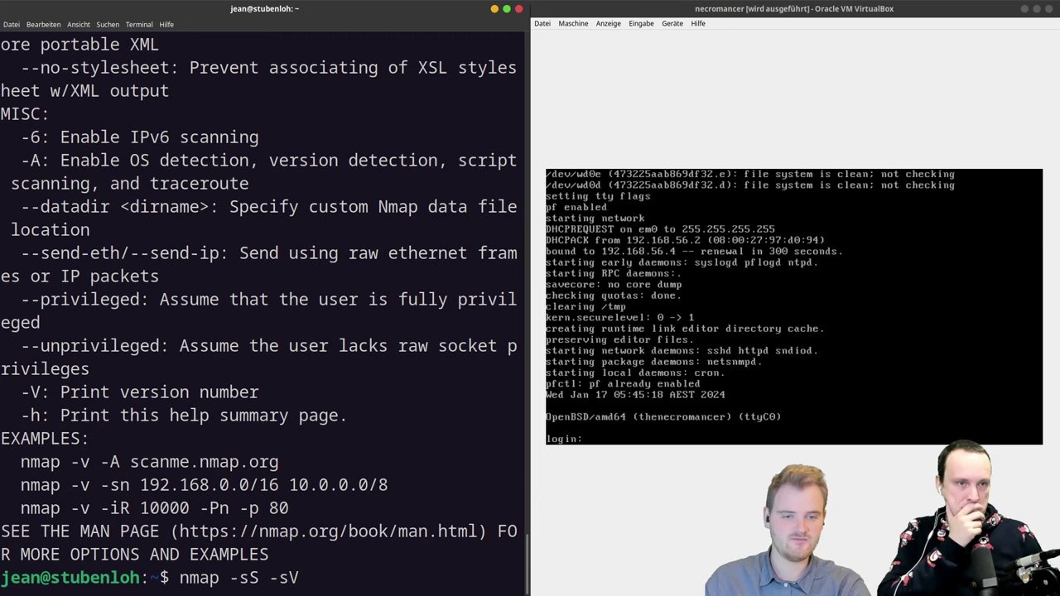
text( 192.16)
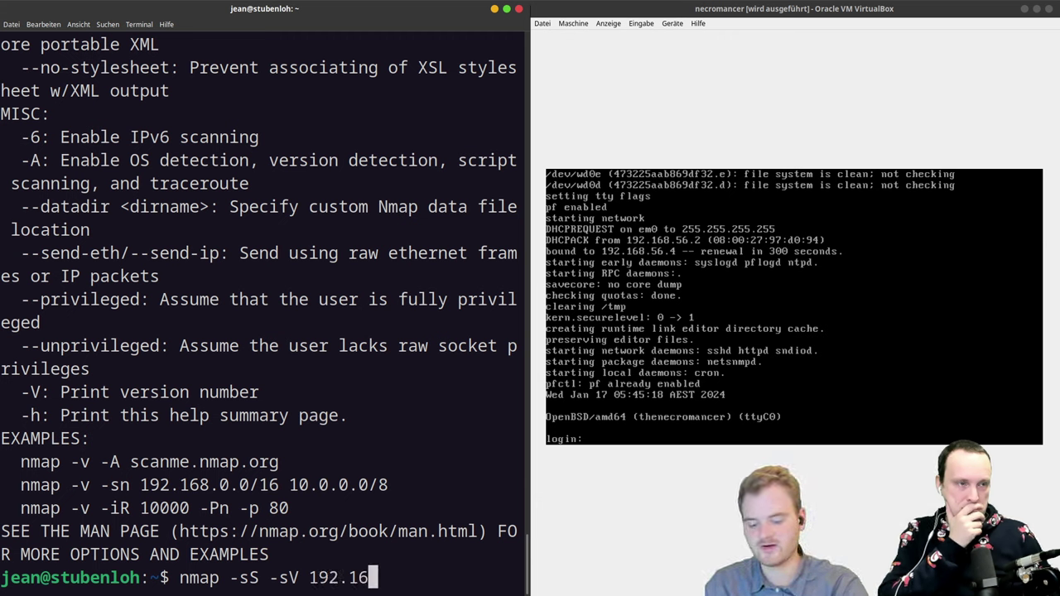
text(8.56.)
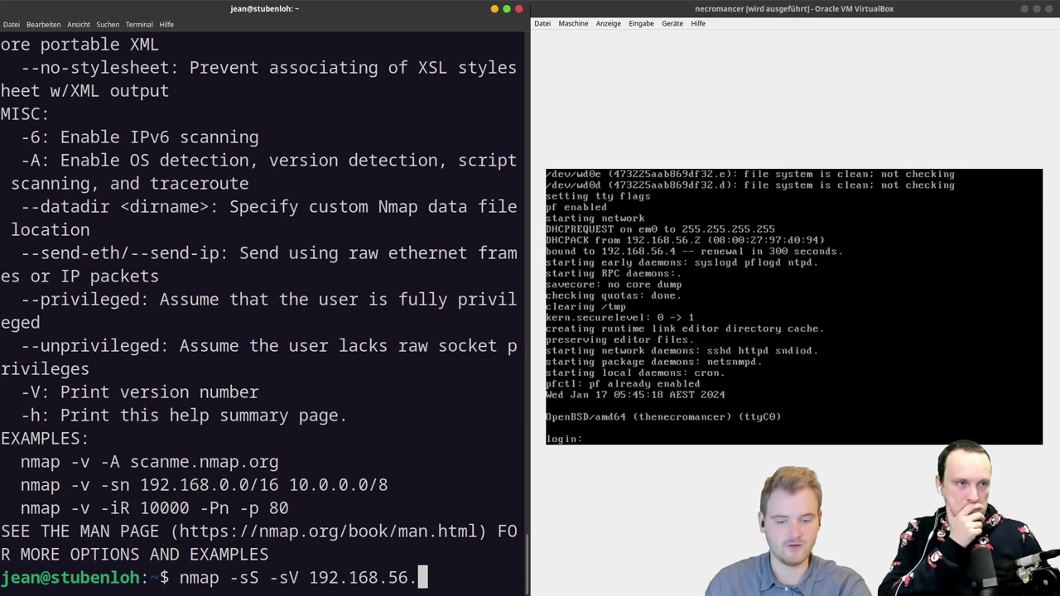
text(4)
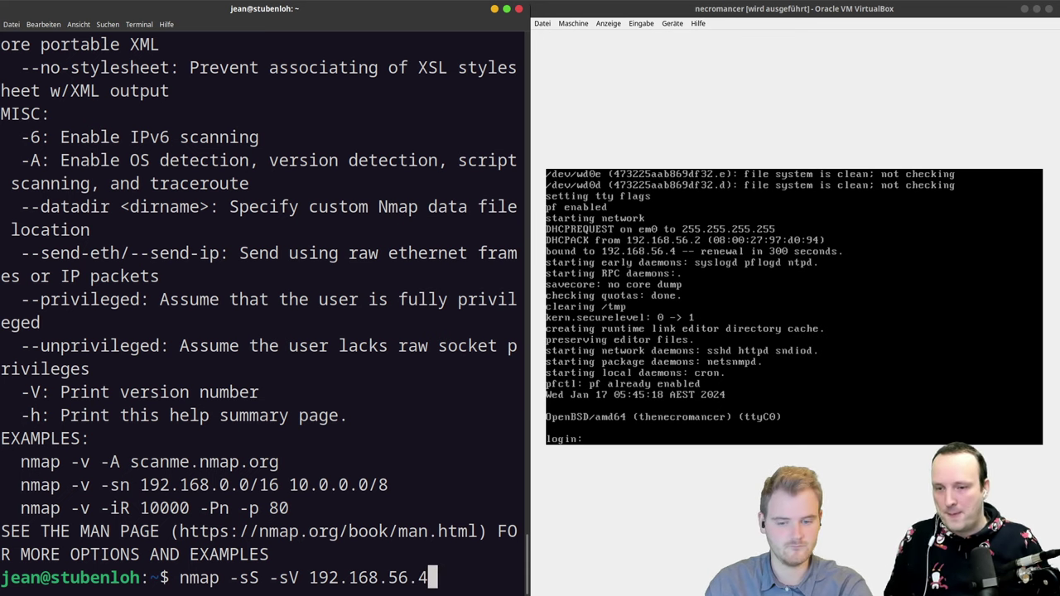
key(Return)
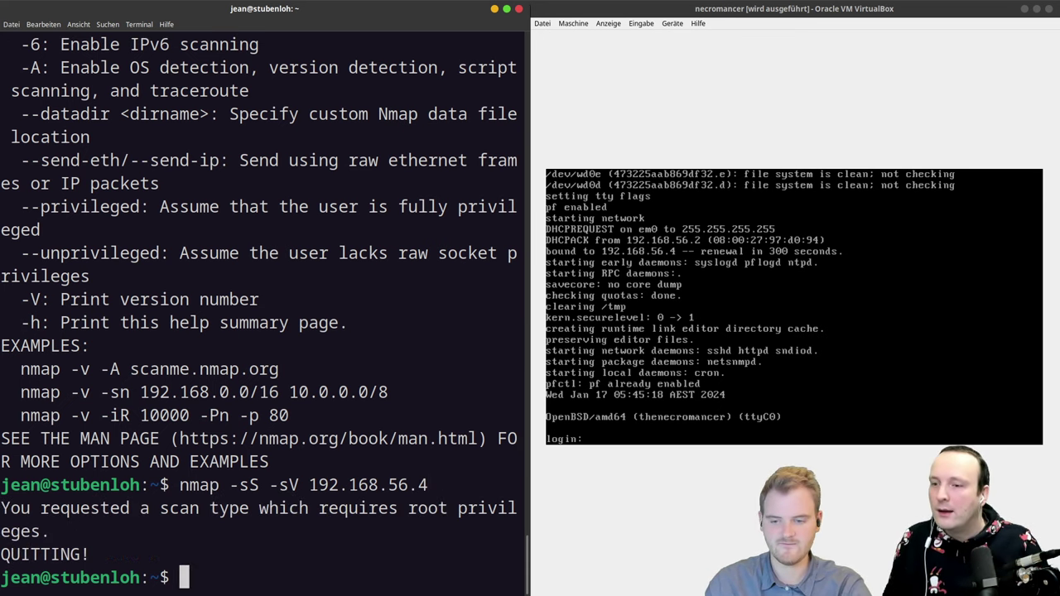
Step: Rerun the scan prefixed with sudo, entering the password, and widen the terminal
key(Up)
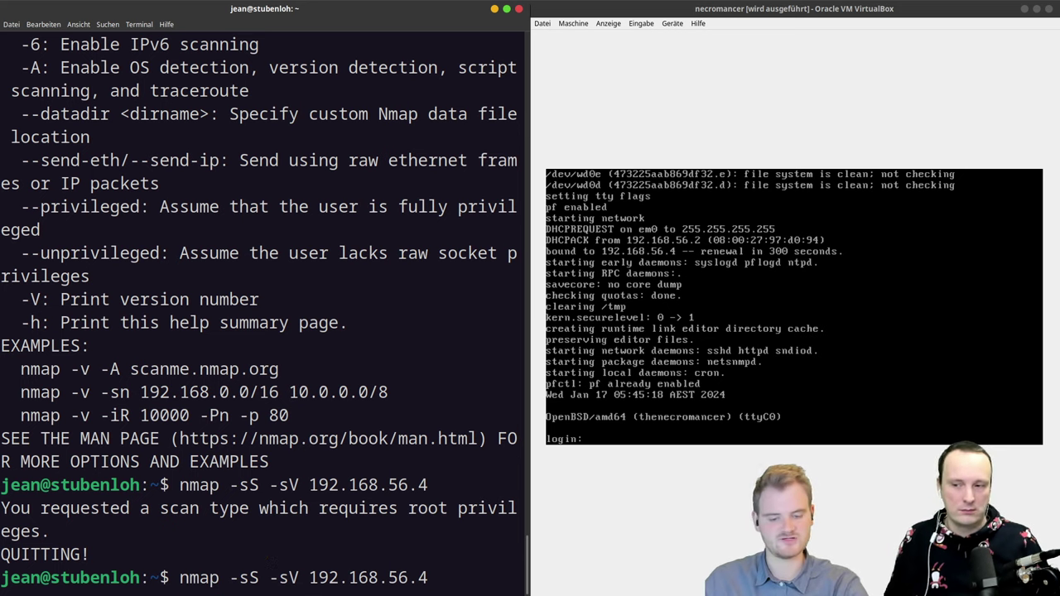
key(Home)
text(sudo)
key(Return)
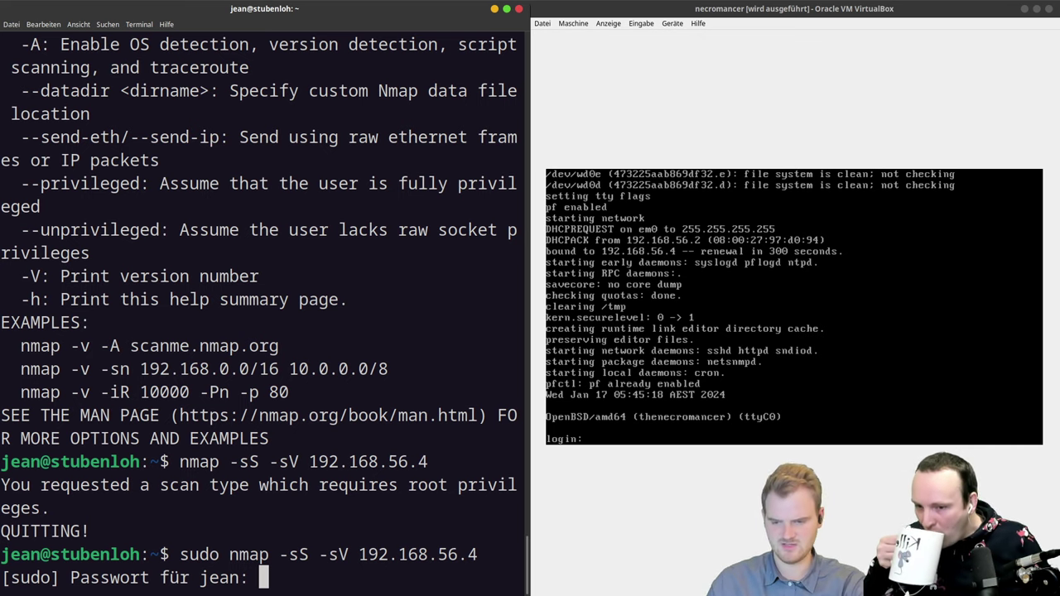
key(Return)
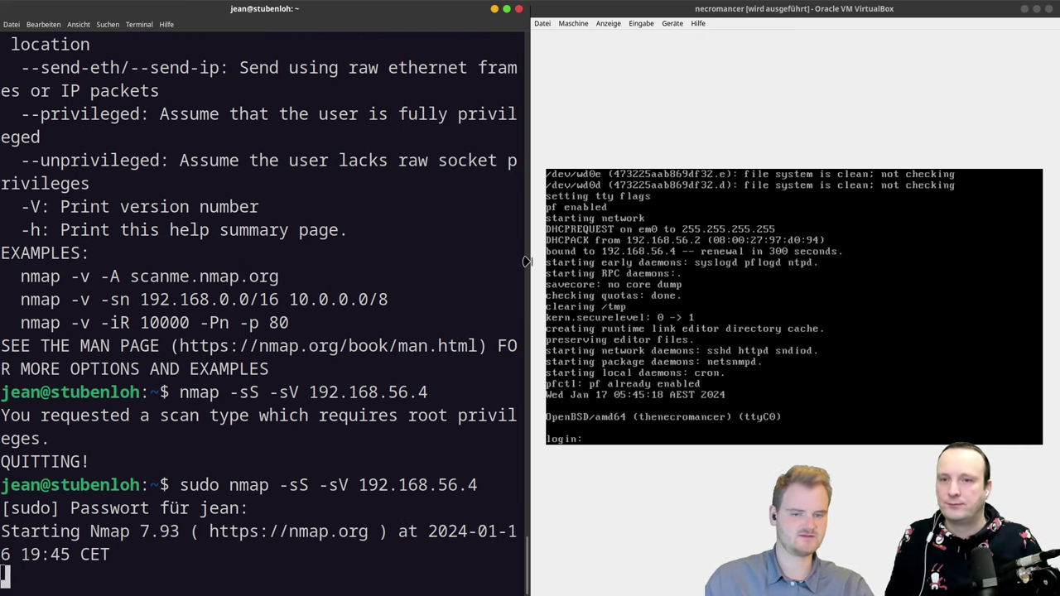
drag(526, 262, 557, 256)
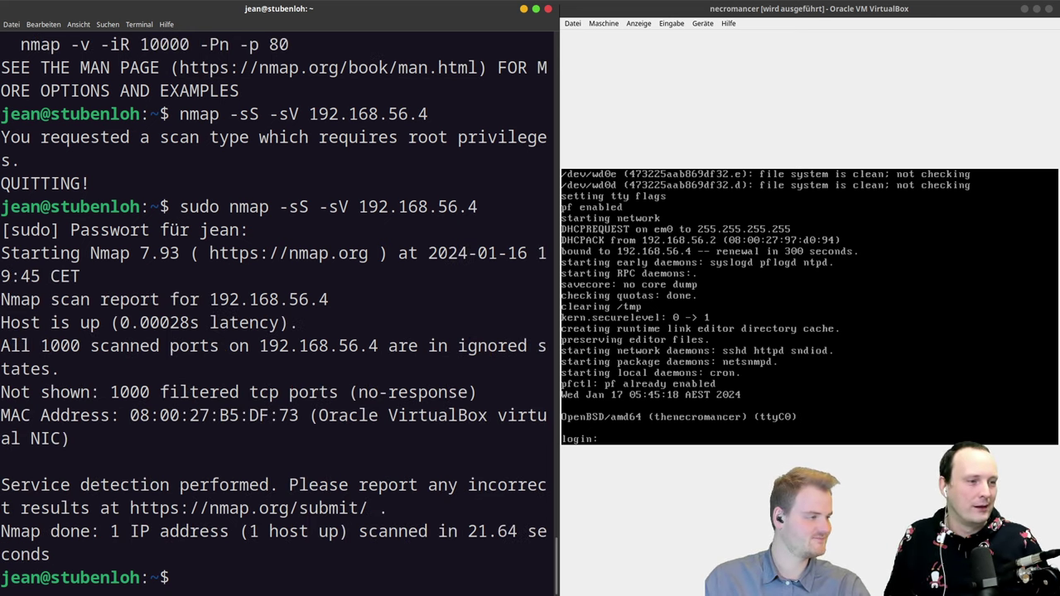
Step: Select the 'All 1000 scanned ports' line in the nmap output, then open the window overview
key(alt+Tab)
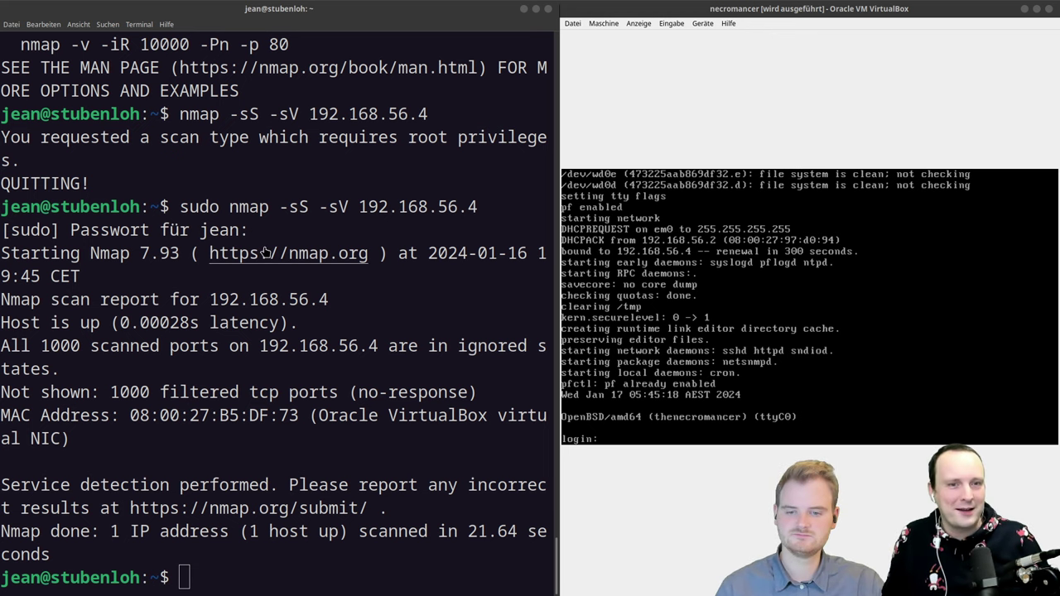
triple_click(49, 346)
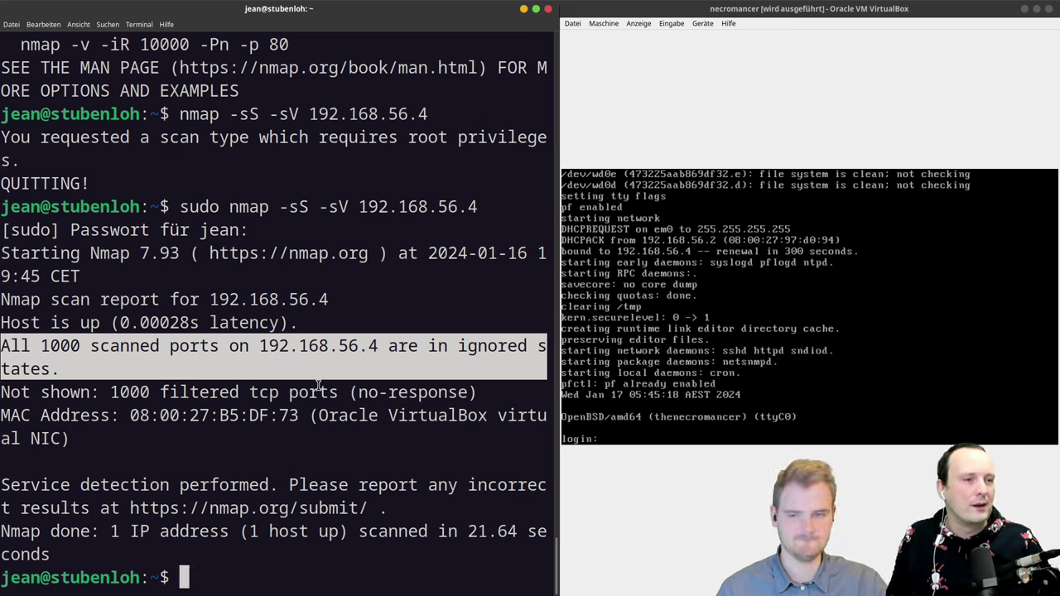
key(ctrl+alt+Down)
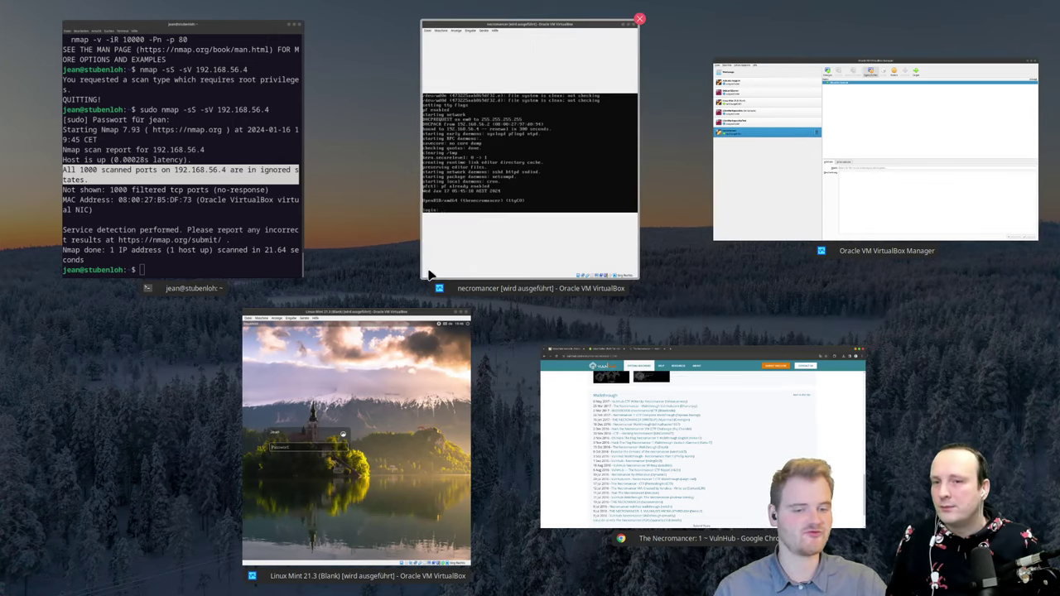
Step: Switch to the necromancer window, dismiss the overview, and refocus the host terminal
click(428, 273)
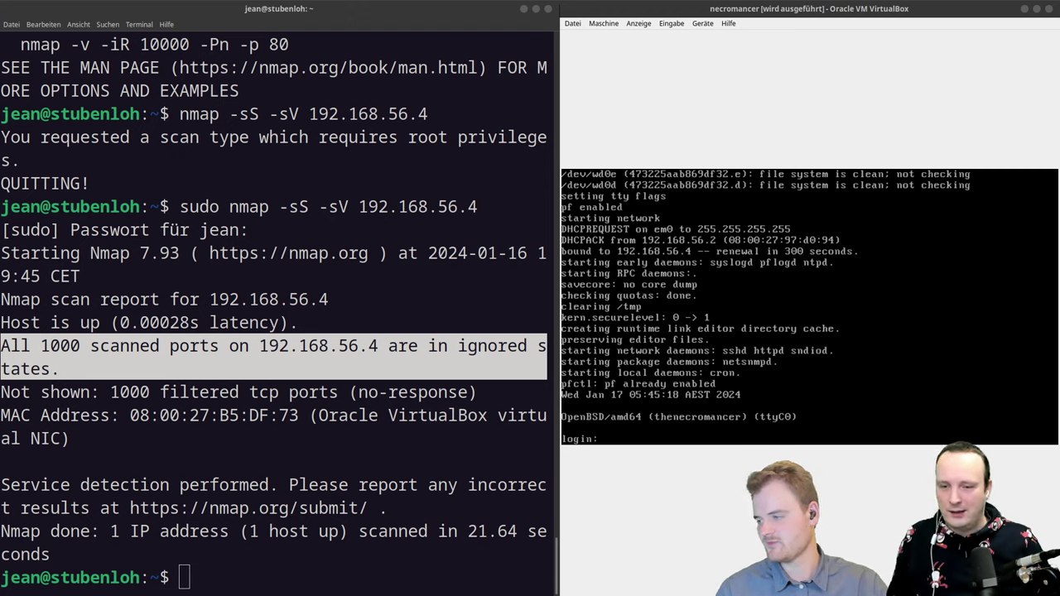
key(ctrl+alt+Down)
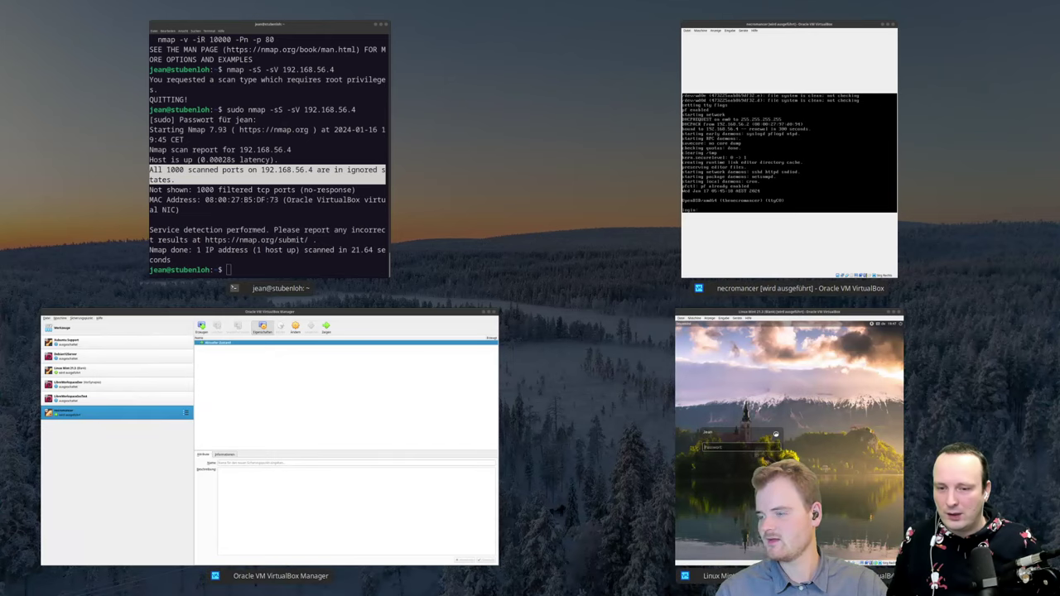
key(Escape)
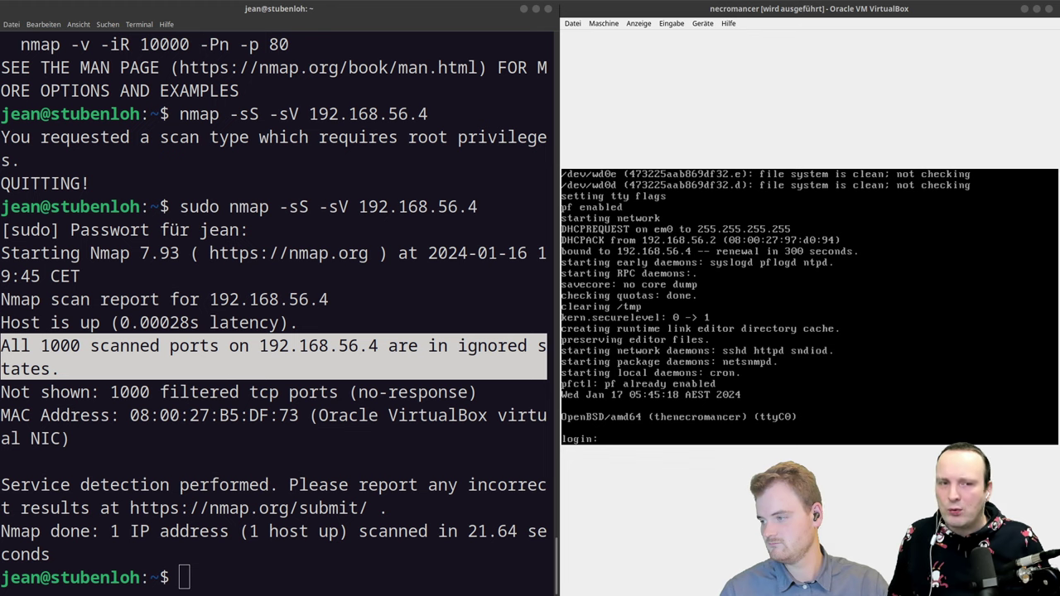
click(321, 292)
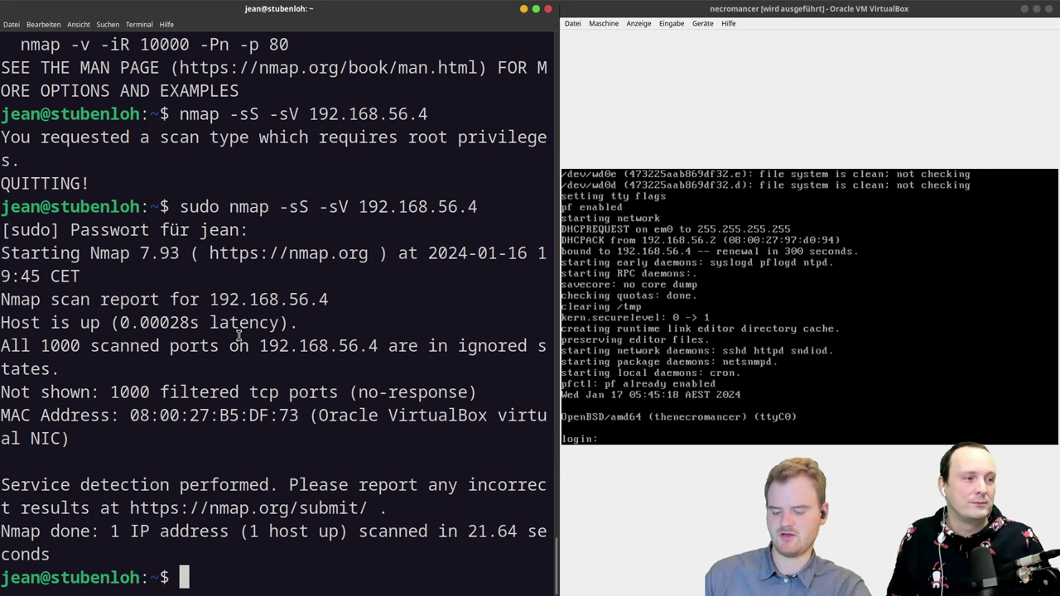
Step: Run nc --help and man nc to read netcat's options
text(nc)
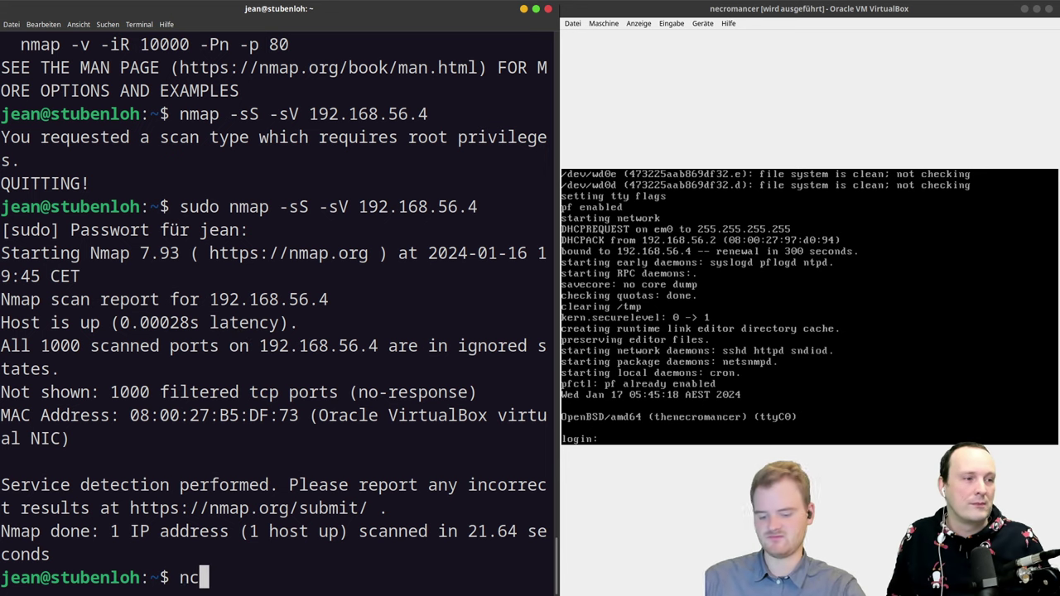
text( --help)
key(Return)
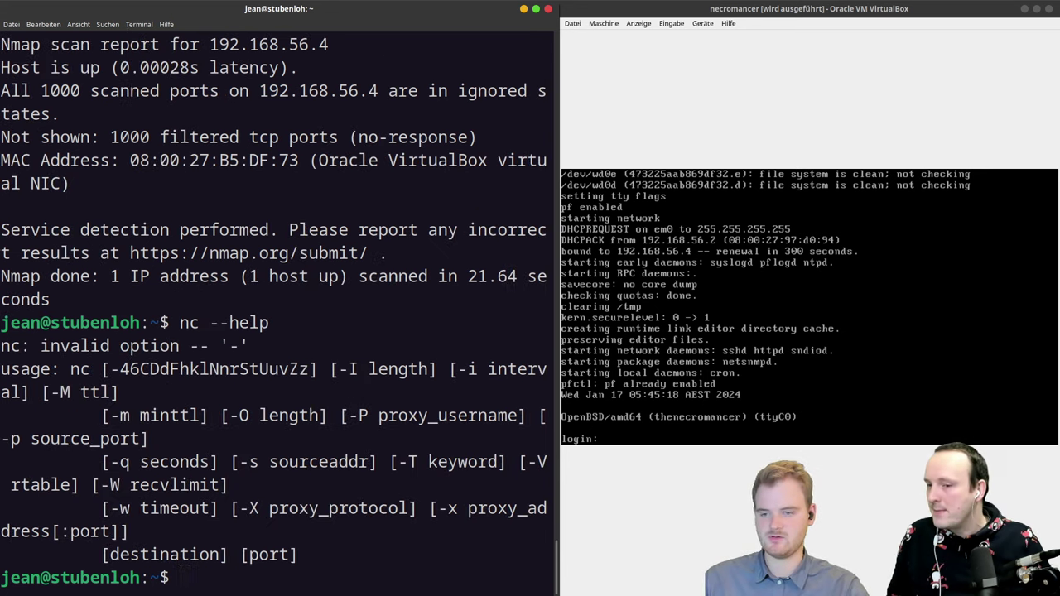
text(man nc)
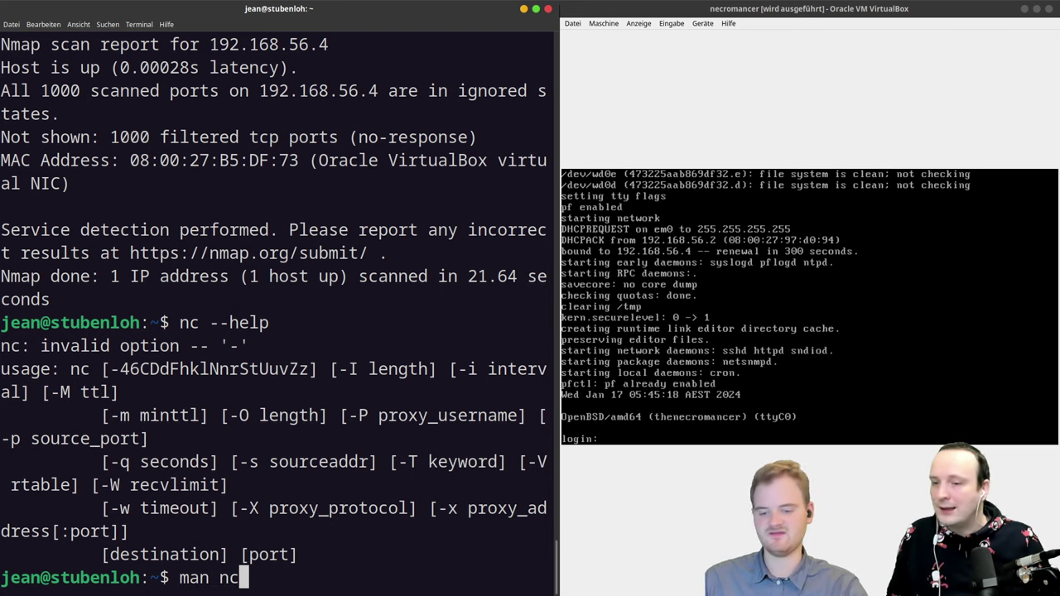
key(Return)
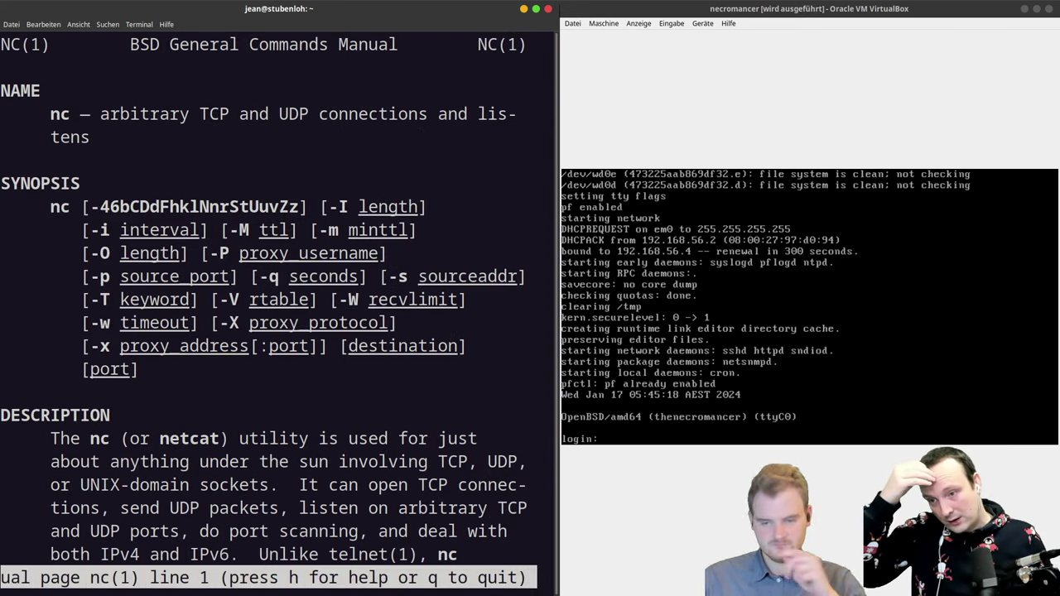
Step: Type and erase nc -nv -u, then type nmap -vv -sU -sT -p1-1000 -n -r -T4 192.168.110.158
text(qnet)
key(BackSpace)
key(BackSpace)
text(c )
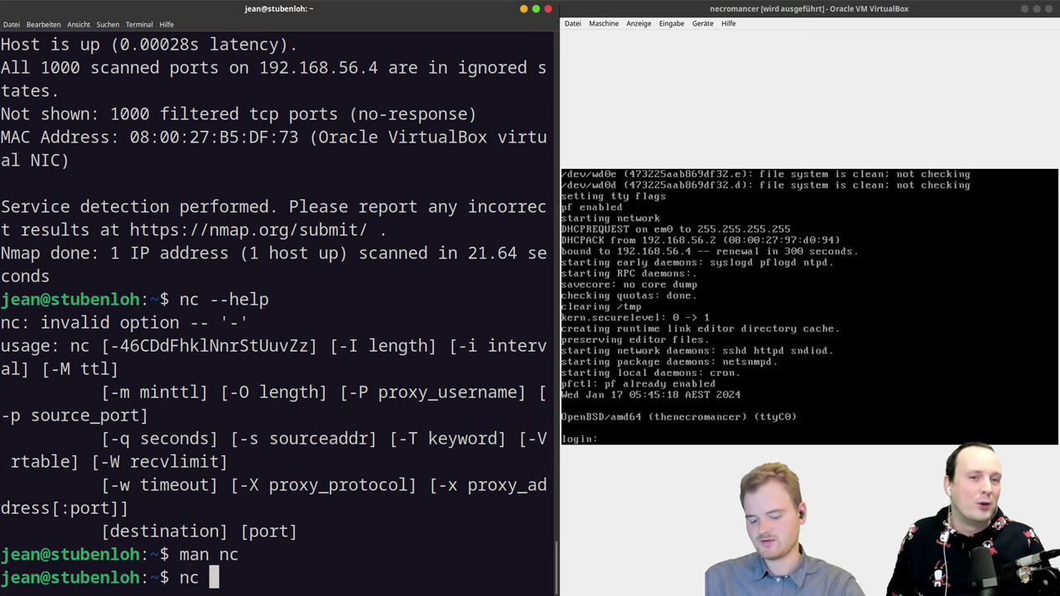
text(-nv)
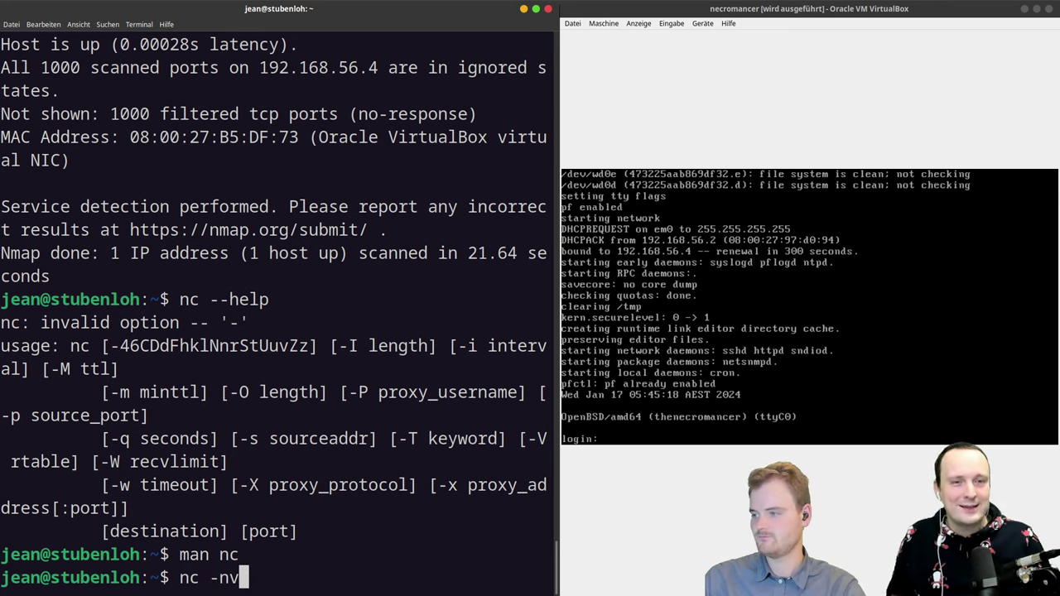
text( -u)
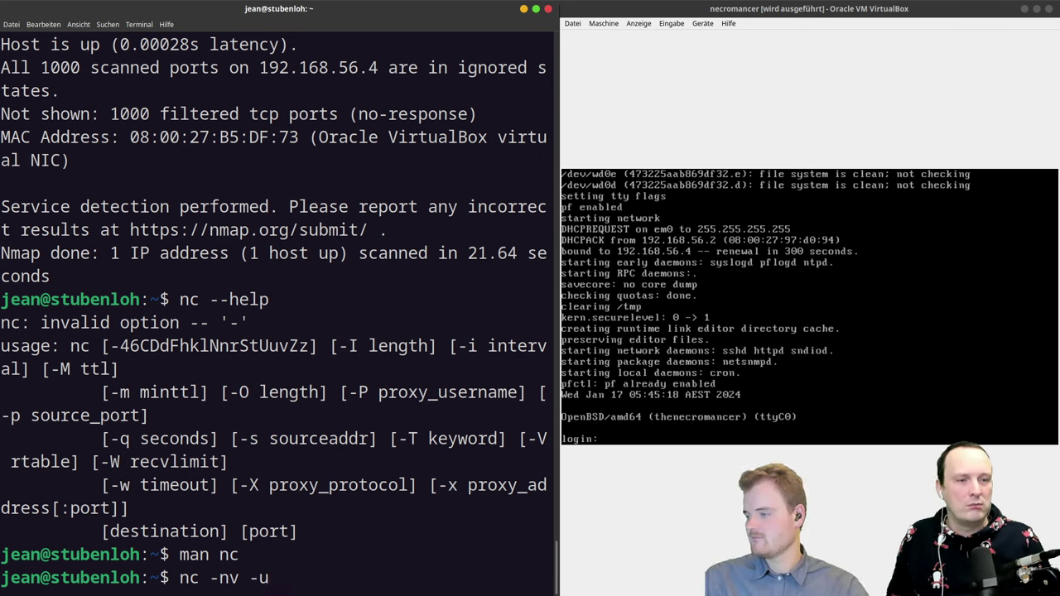
key(BackSpace)
key(BackSpace)
key(BackSpace)
key(BackSpace)
key(BackSpace)
key(BackSpace)
key(BackSpace)
key(BackSpace)
key(BackSpace)
text(nmap)
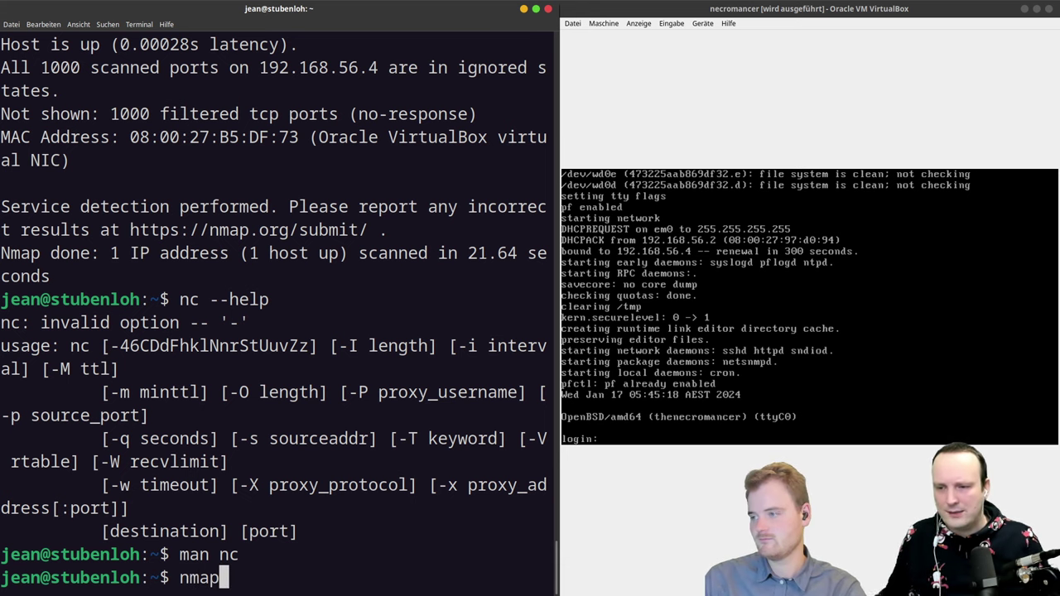
text( -vv)
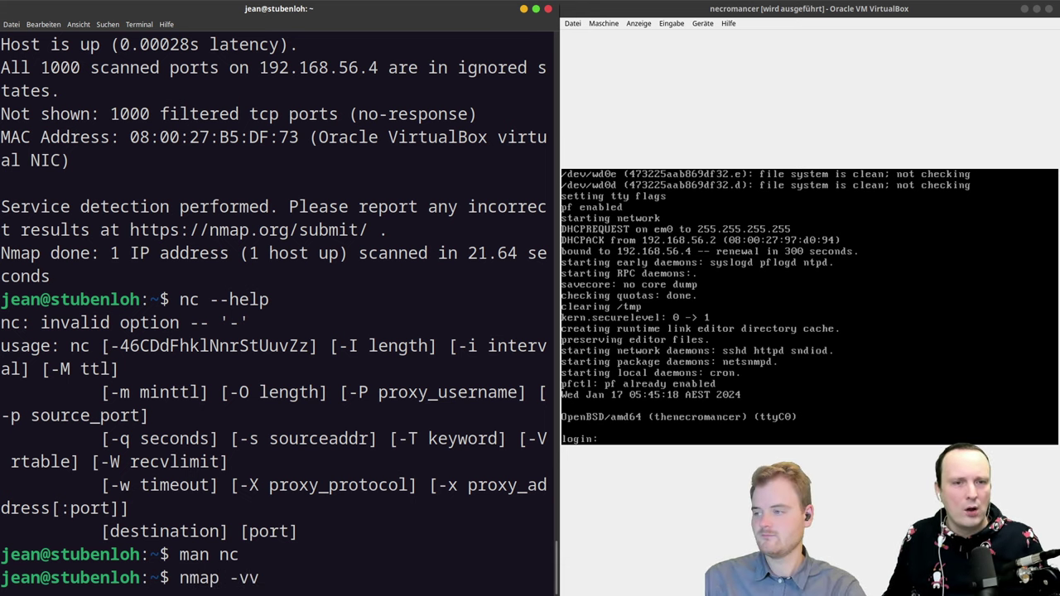
text( -sU)
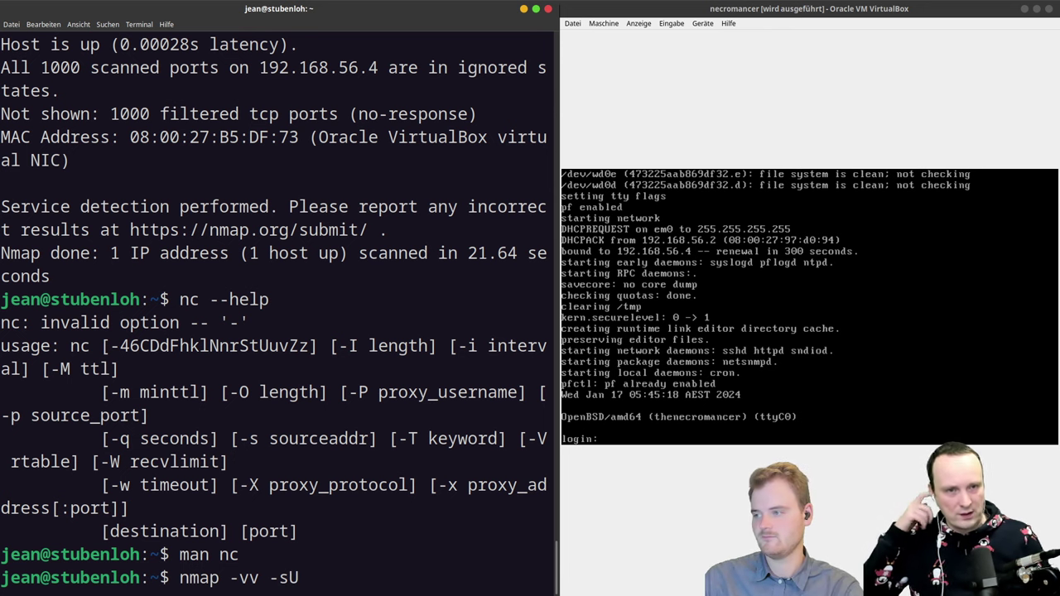
text( -)
text(s)
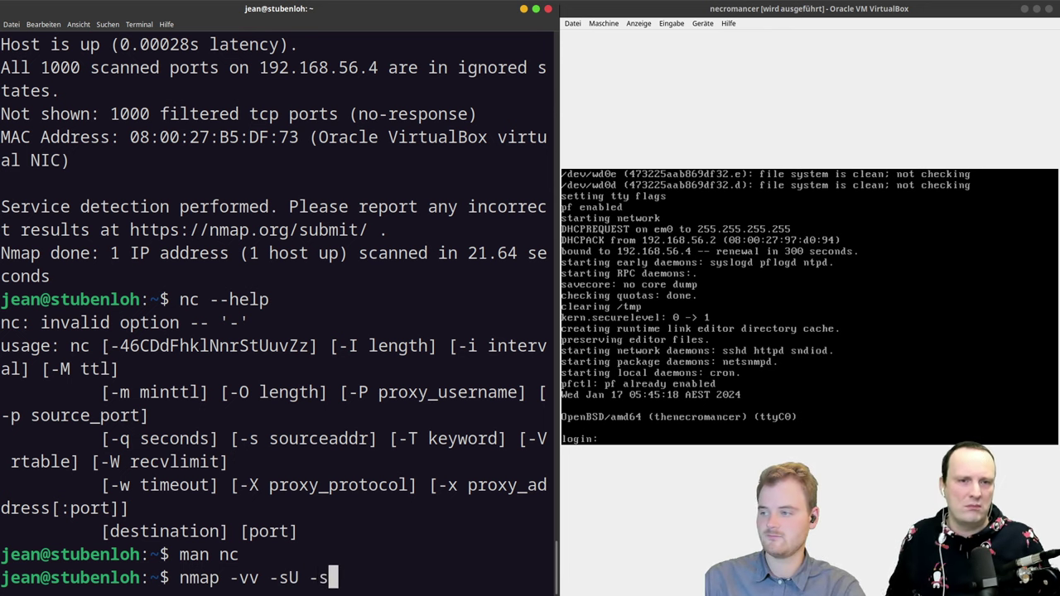
text(T -p1-1000)
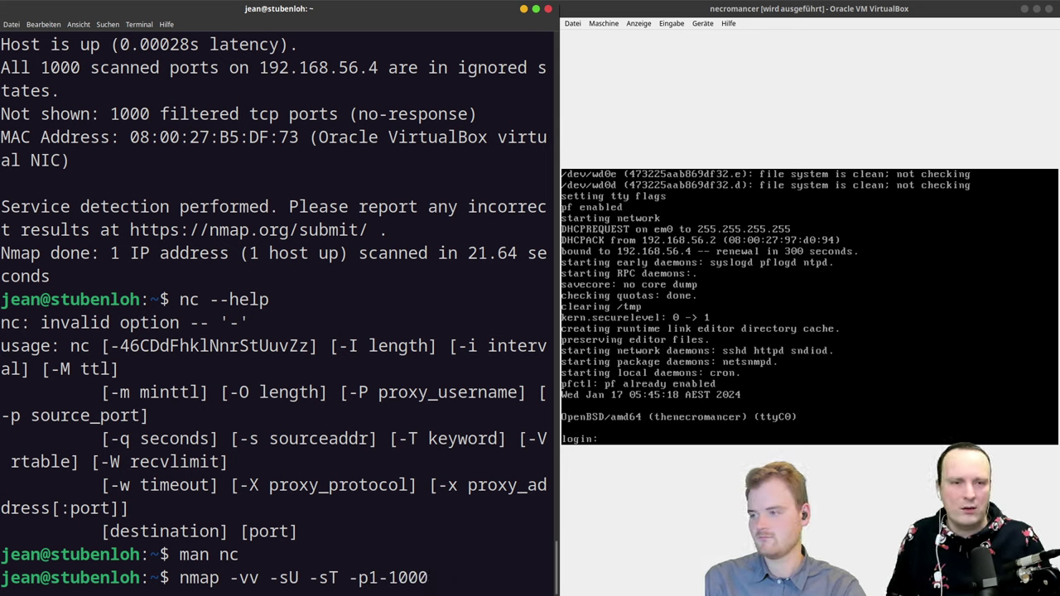
text( -n -)
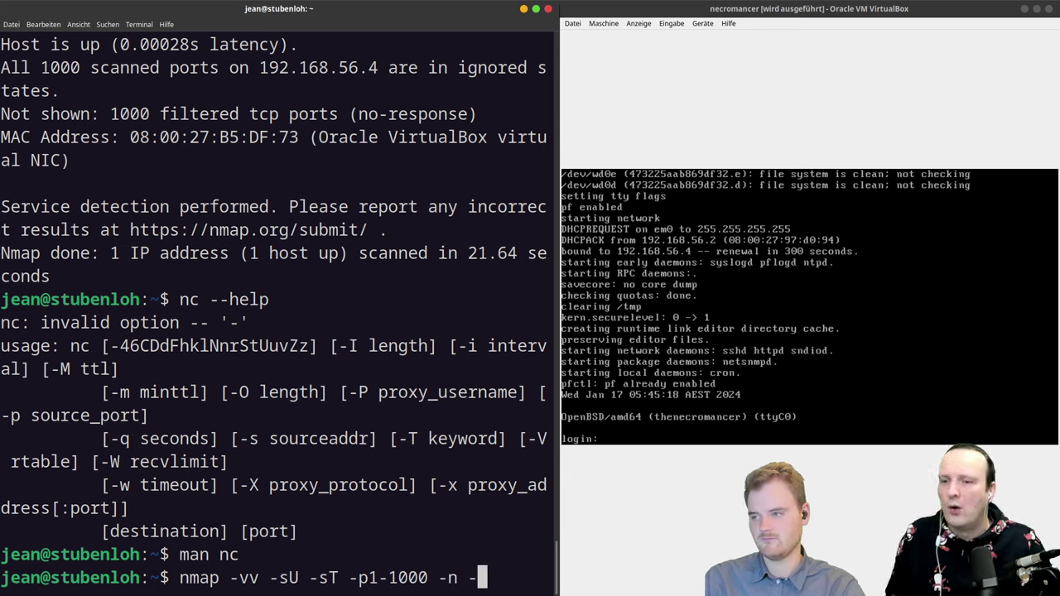
text(r -T4)
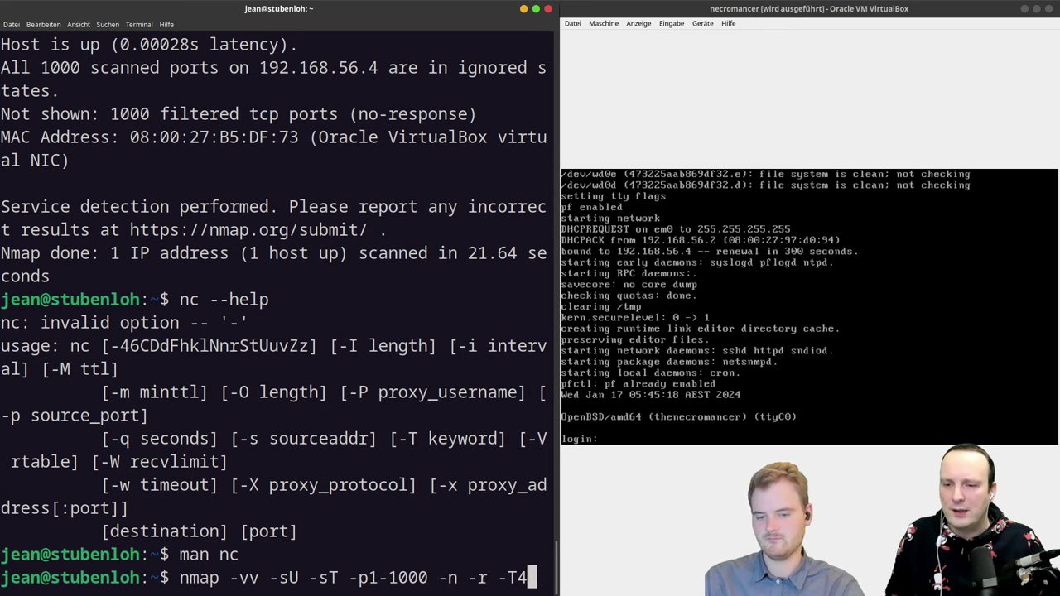
text( 192.168)
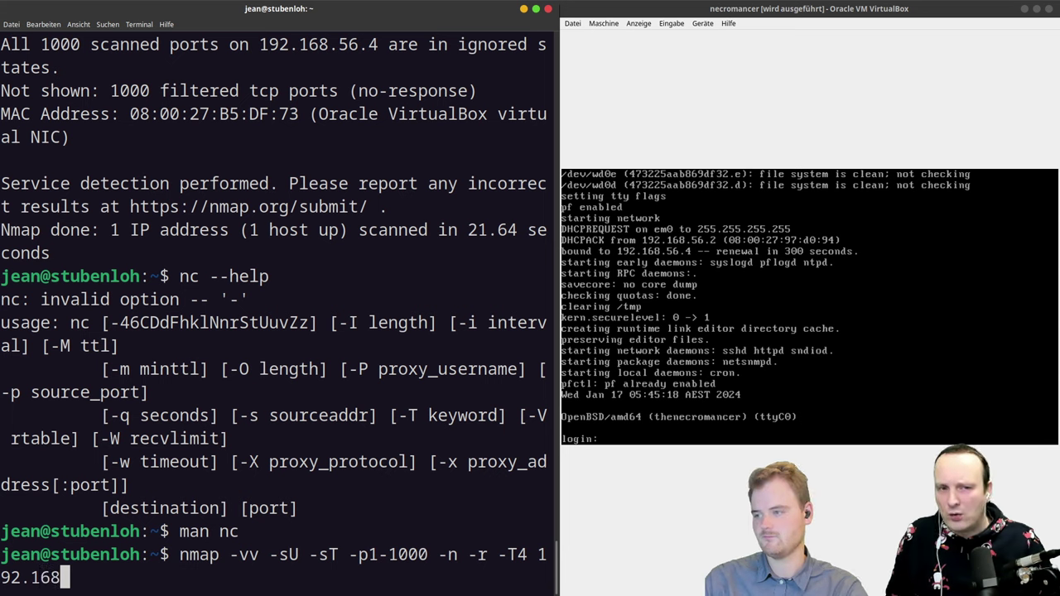
text(.11)
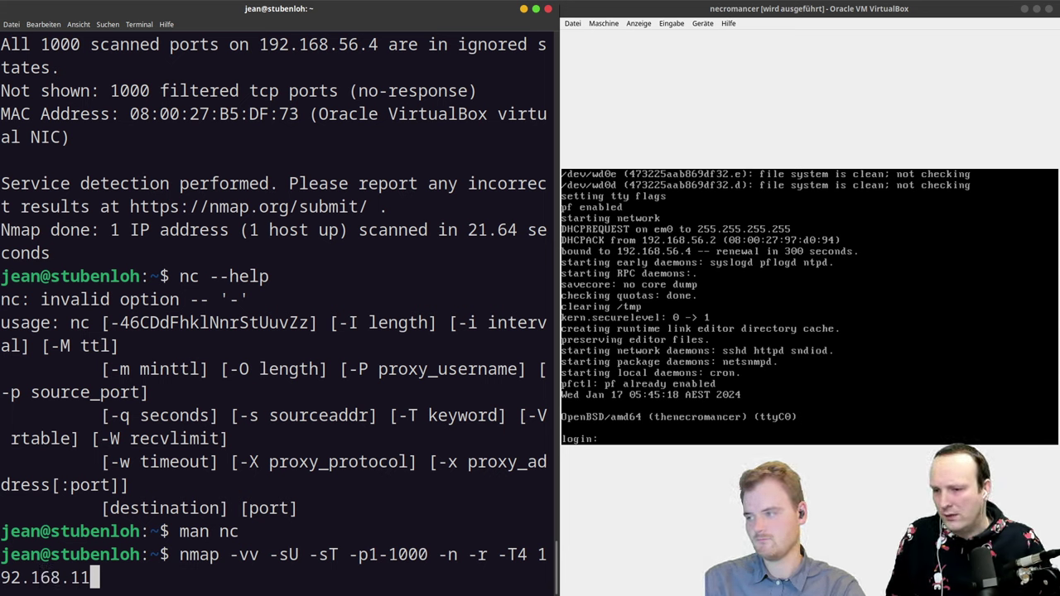
text(0.)
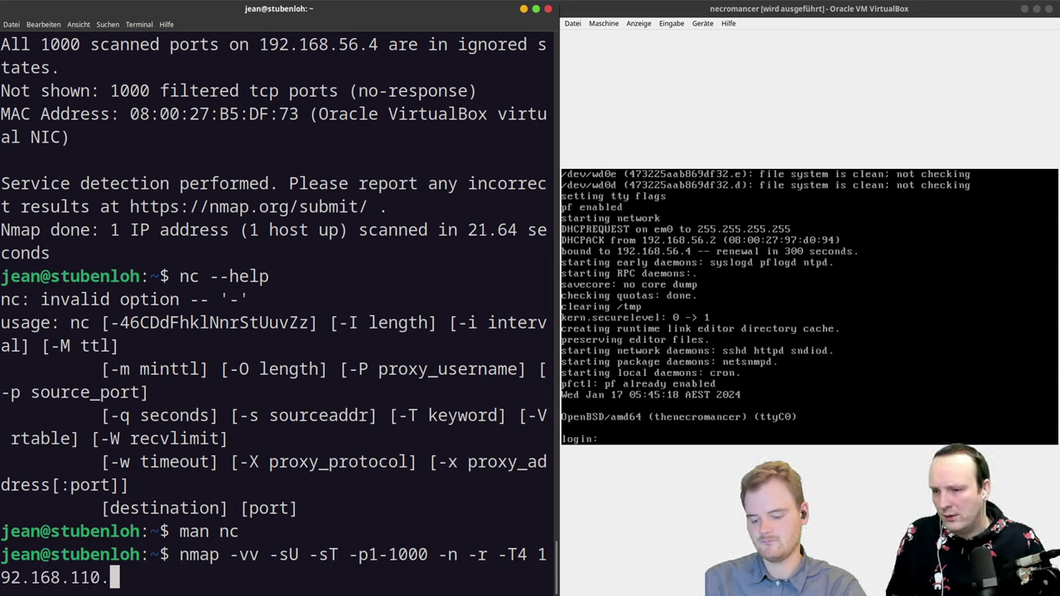
text(158)
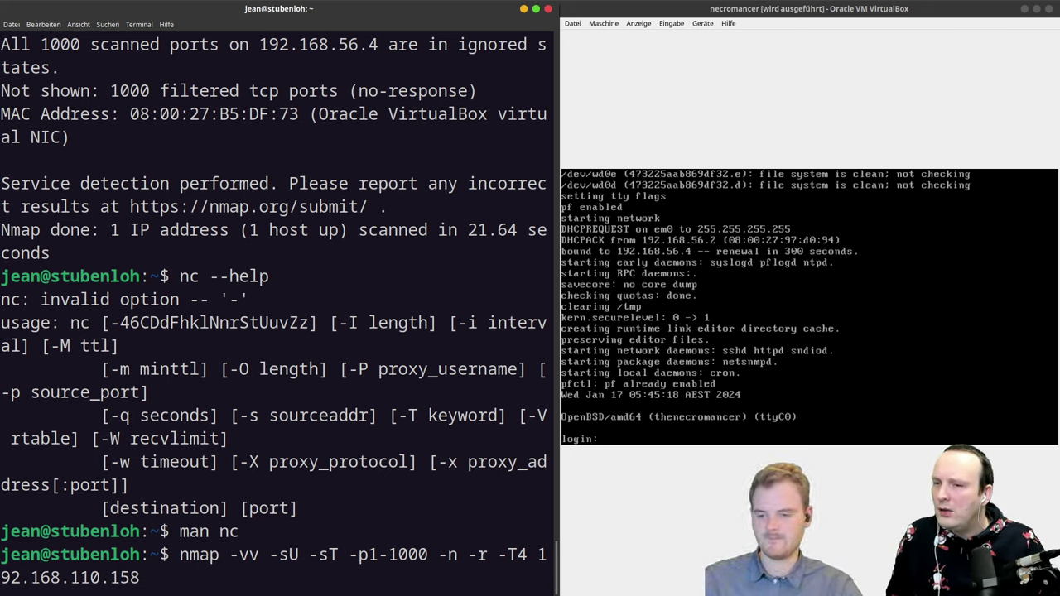
Step: Change the target to 192.168.56.4 and run the UDP/TCP nmap scan without sudo
key(BackSpace)
key(BackSpace)
key(BackSpace)
key(BackSpace)
key(BackSpace)
key(BackSpace)
key(BackSpace)
key(BackSpace)
key(BackSpace)
key(BackSpace)
key(BackSpace)
key(BackSpace)
key(BackSpace)
key(BackSpace)
key(BackSpace)
key(BackSpace)
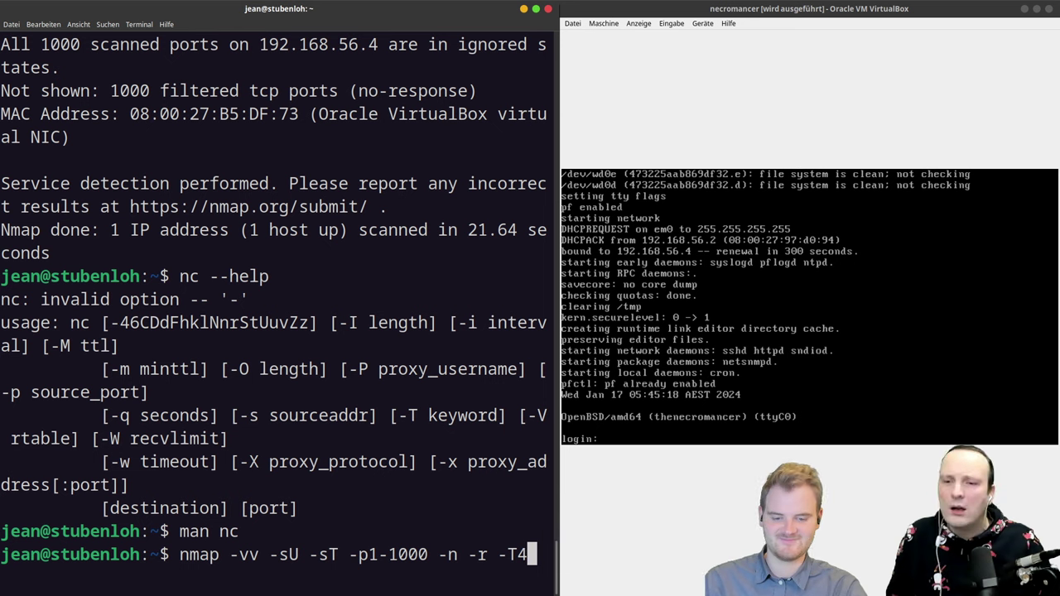
text(192)
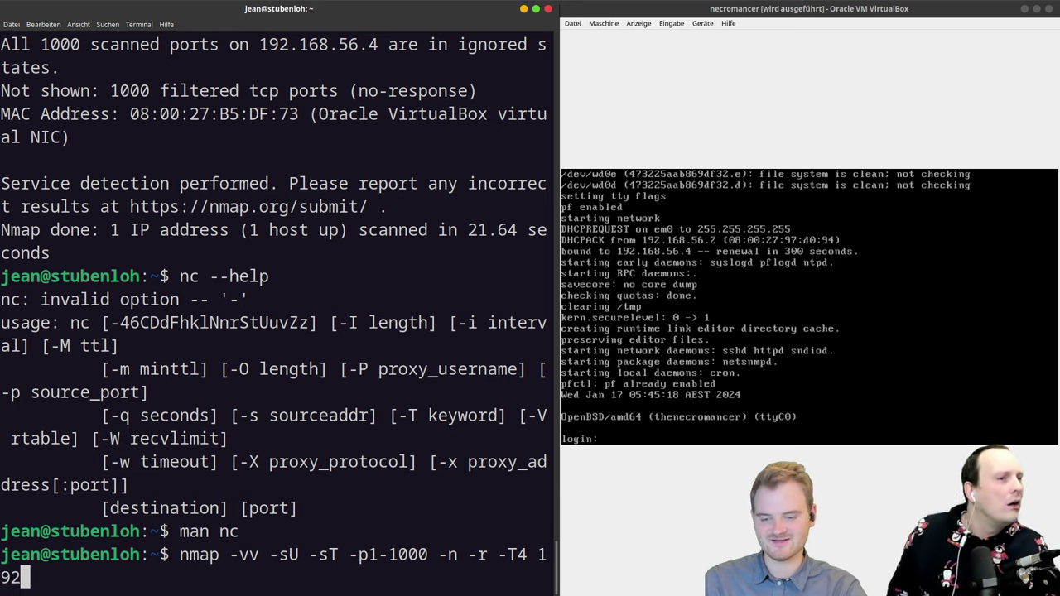
text(.168.)
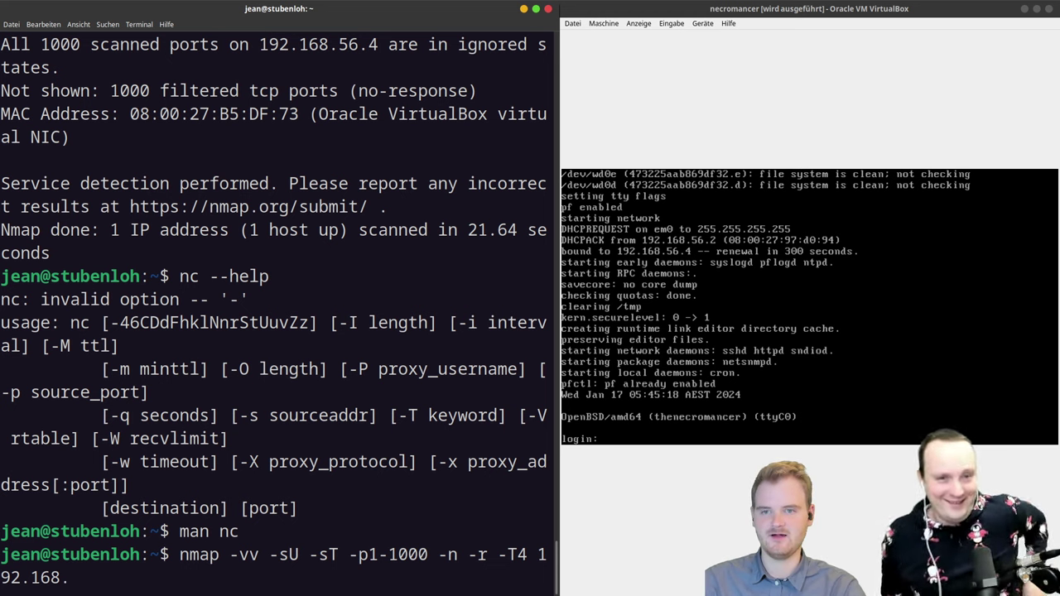
text(56.)
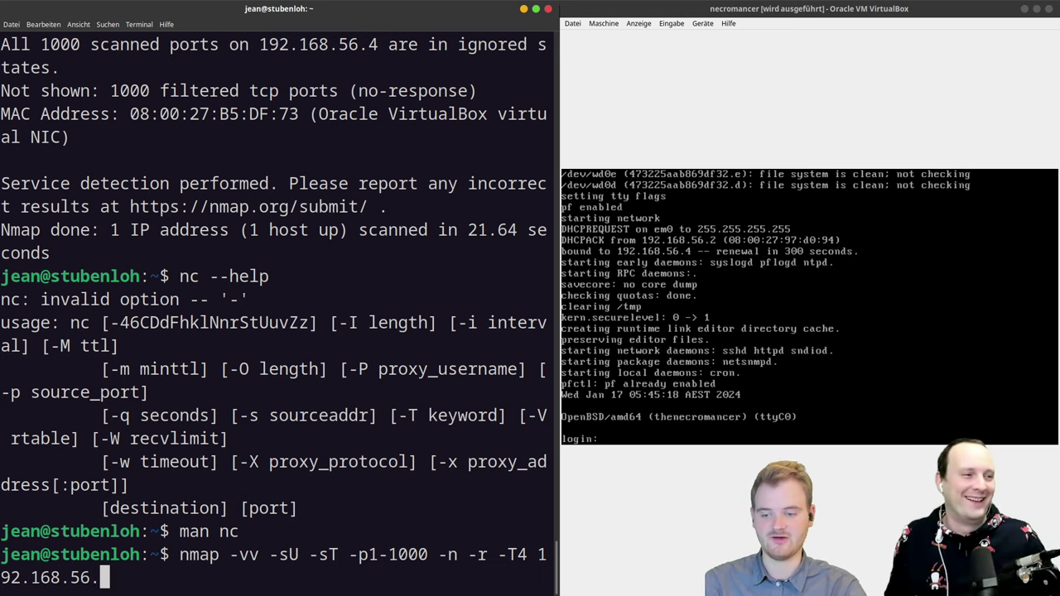
text(4)
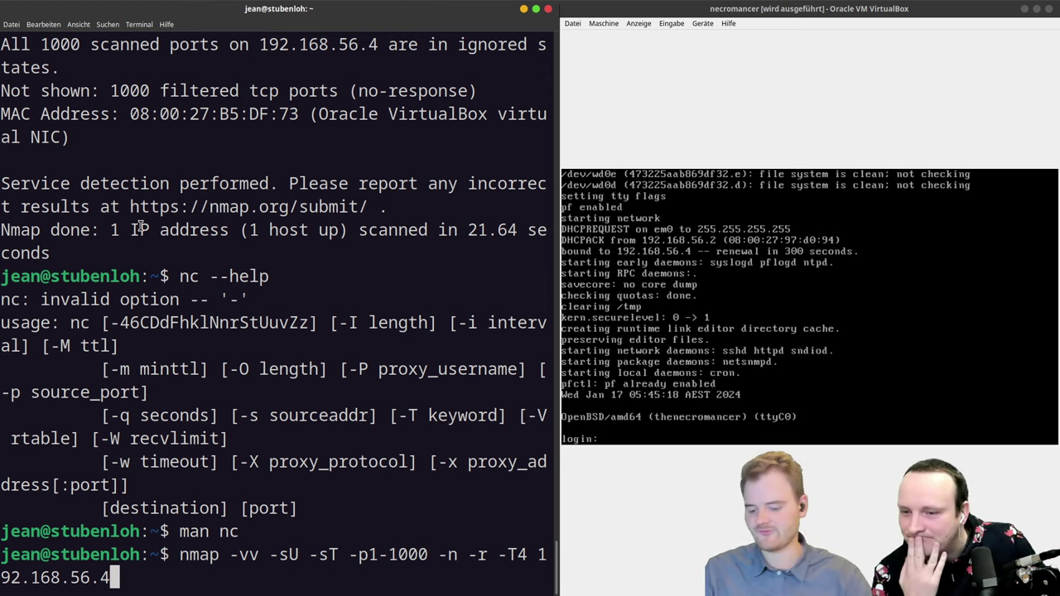
key(Return)
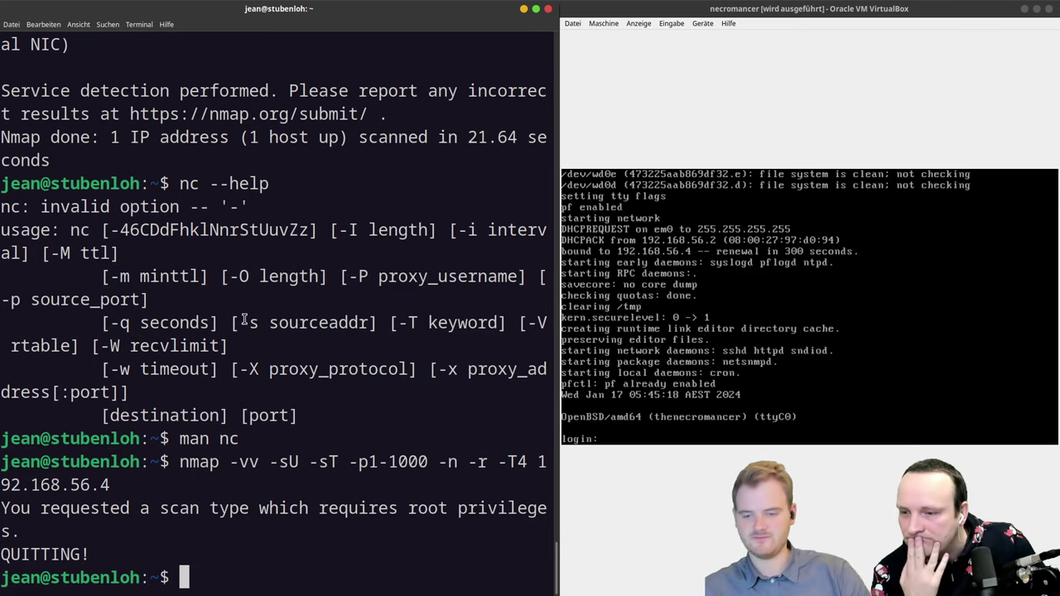
Step: Rerun the previous nmap scan with sudo for root privileges
key(Up)
key(Home)
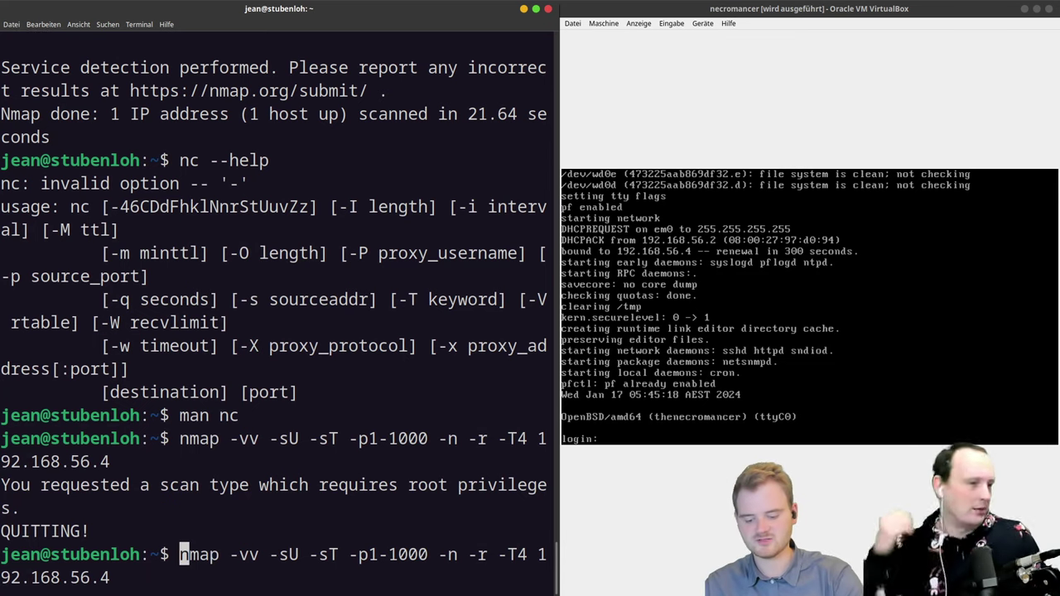
text(sudo)
key(Return)
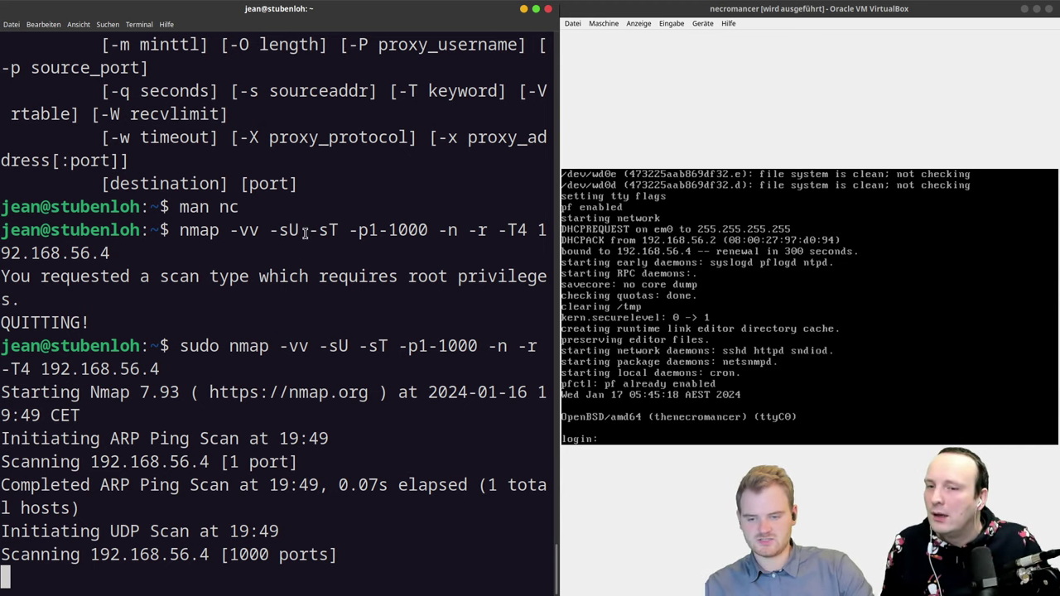
Step: Open a separate new terminal window snapped to the right half of the screen
key(ctrl+shift+t)
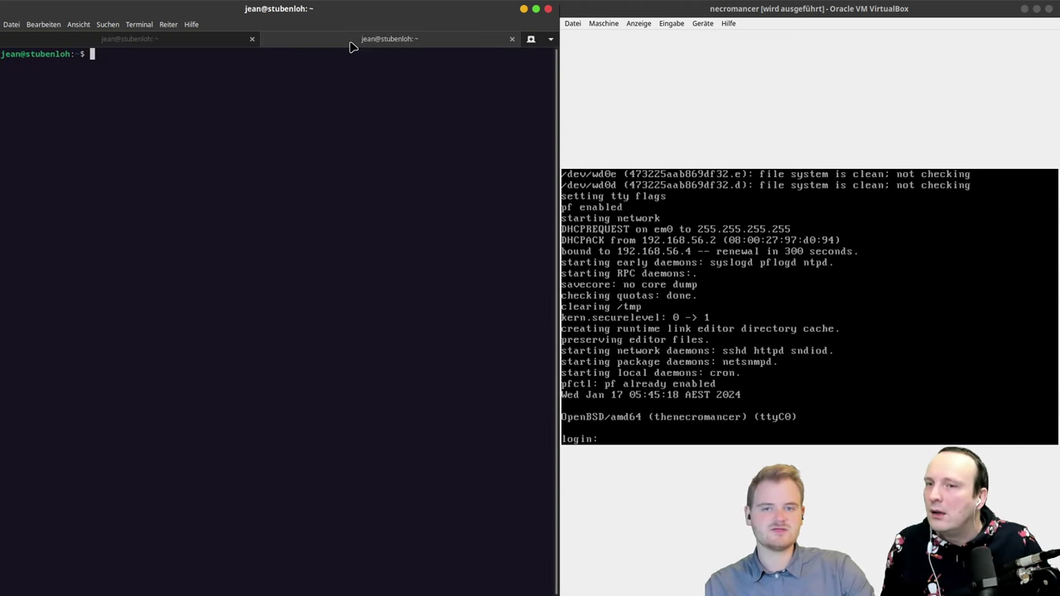
click(512, 39)
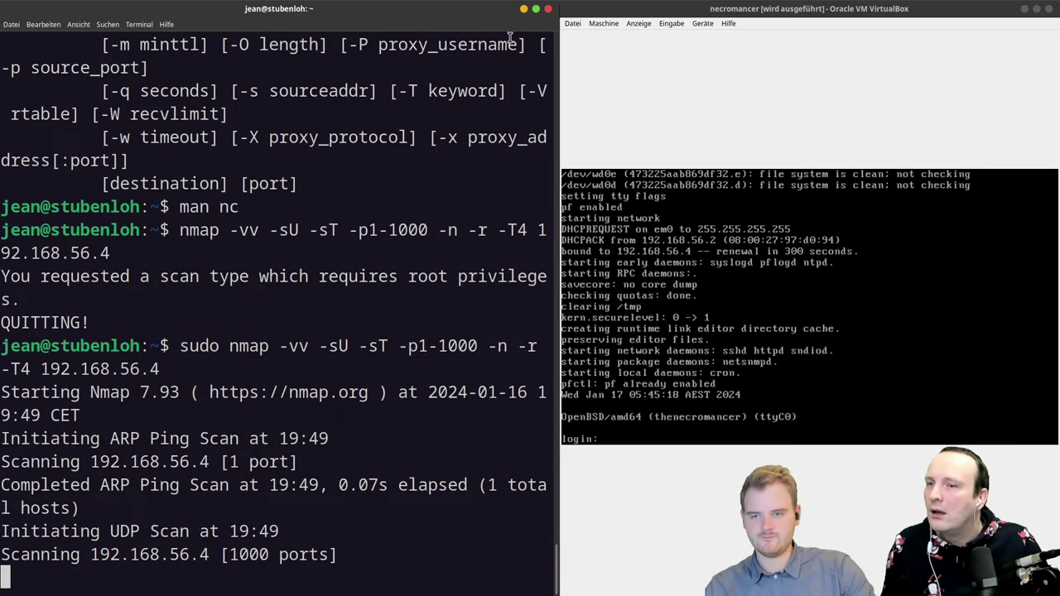
key(ctrl+shift+n)
drag(343, 47, 839, 218)
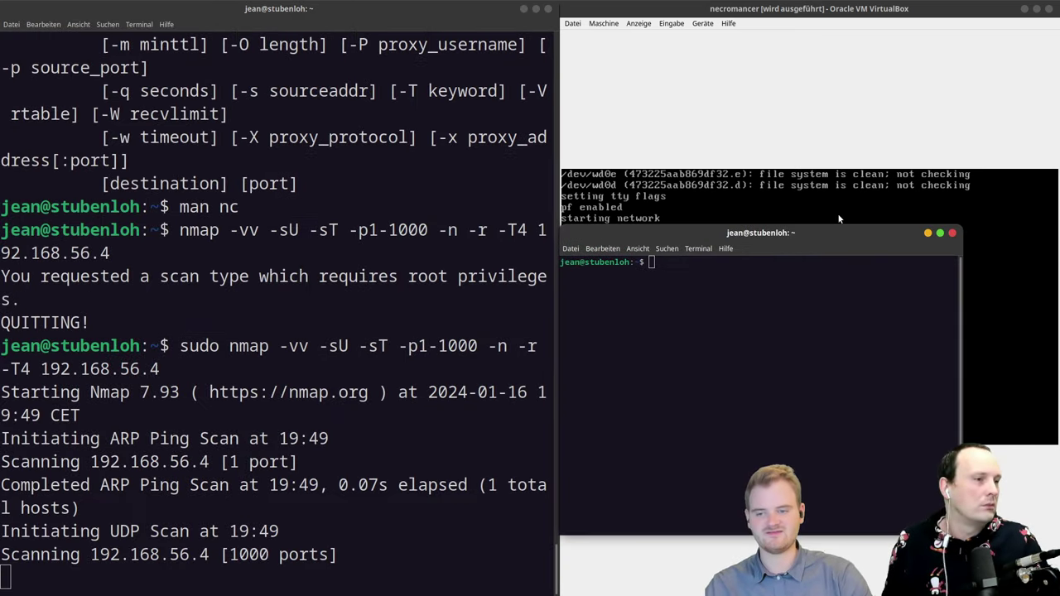
key(super+Right)
Step: Open the nmap manual with 'man nmap' and scroll through it
text(n)
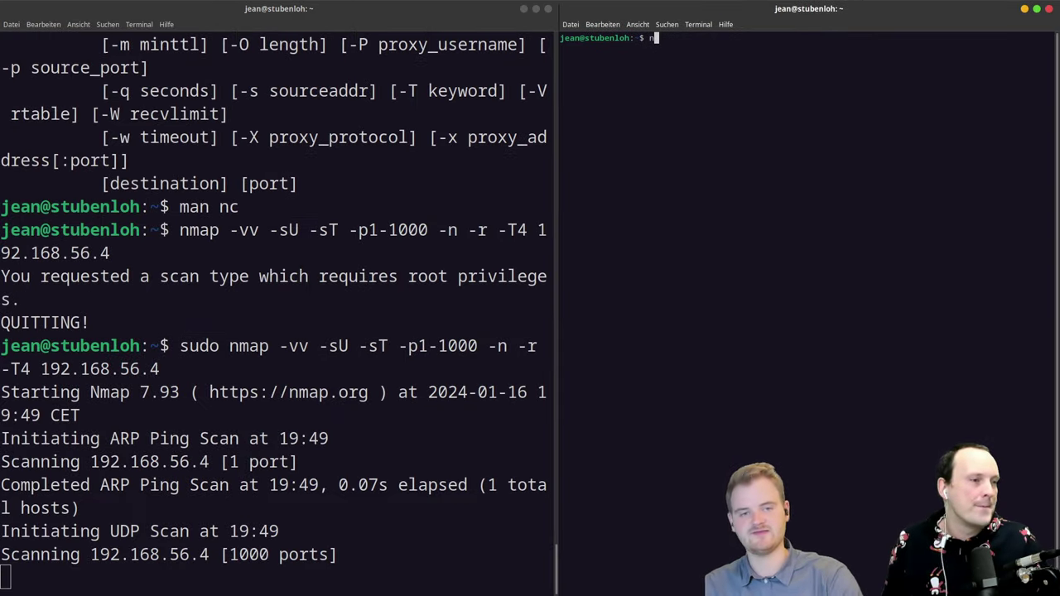
text(ma)
key(BackSpace)
key(BackSpace)
key(BackSpace)
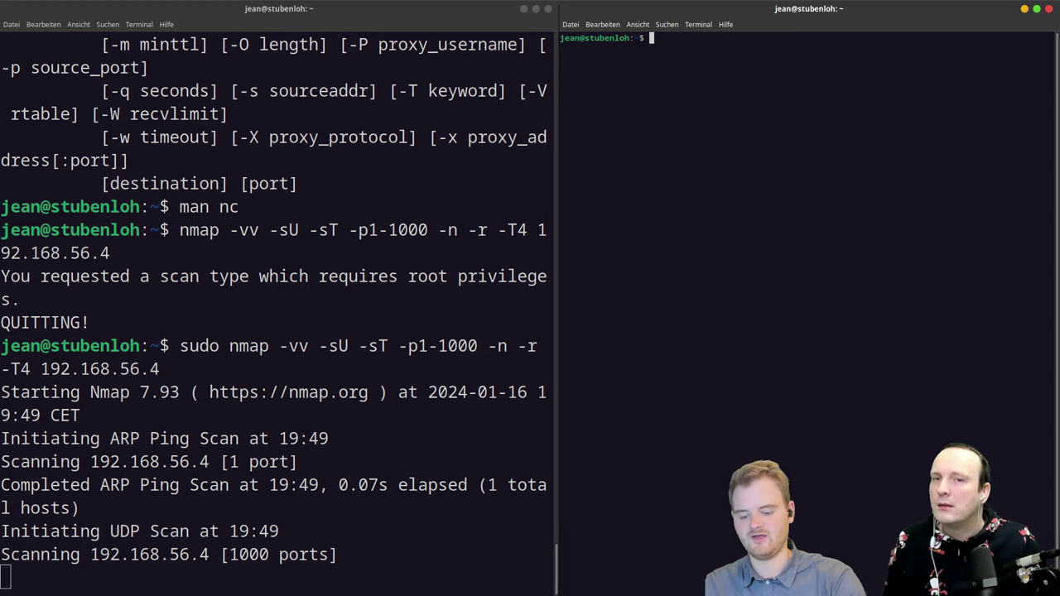
text(man nmap)
key(Return)
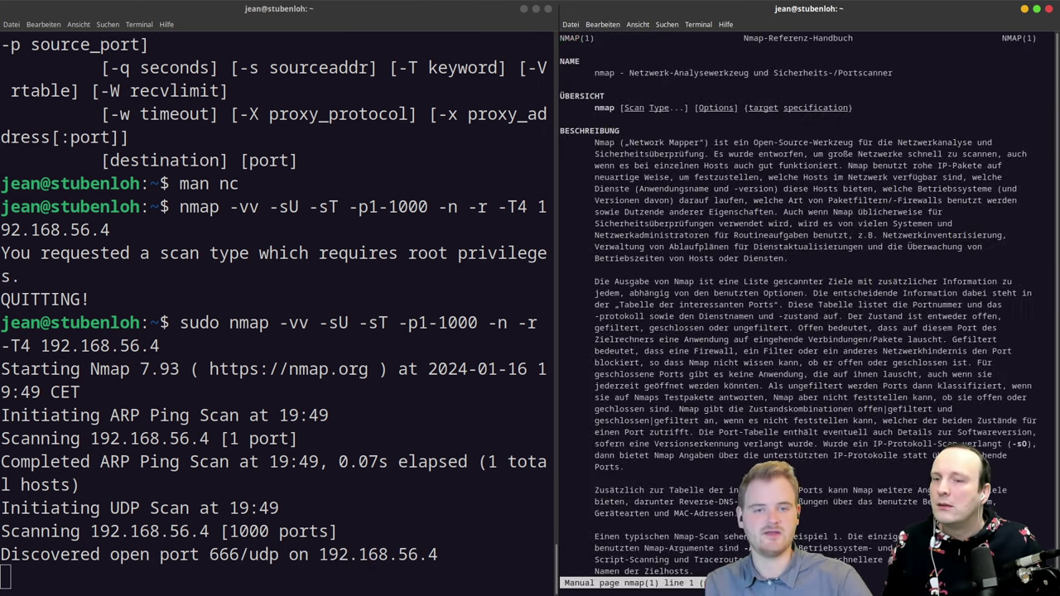
scroll(799, 311, down, 8)
scroll(799, 311, down, 20)
scroll(800, 311, down, 20)
scroll(799, 311, up, 15)
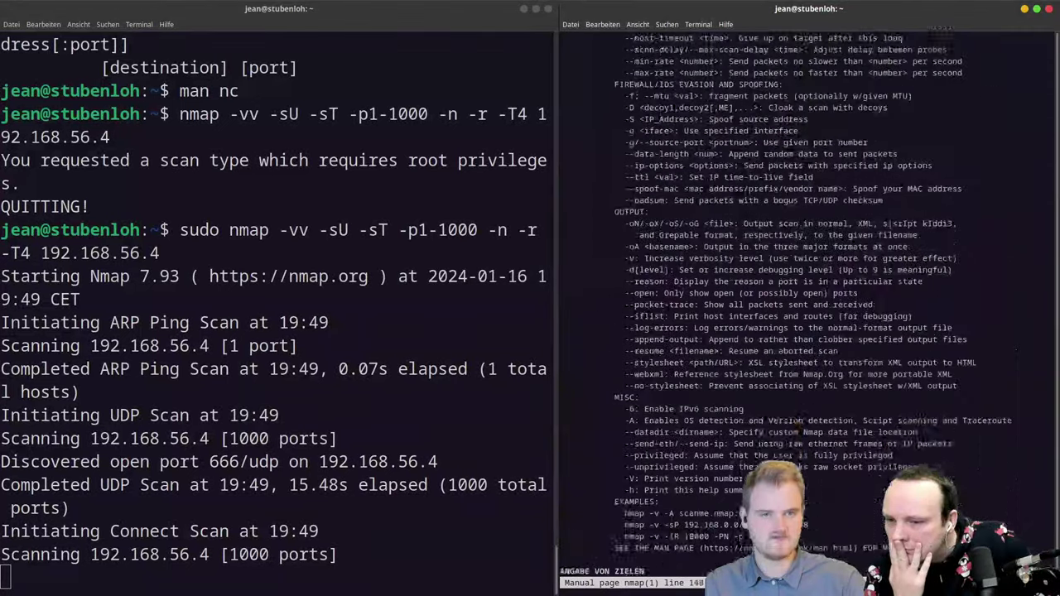
scroll(799, 310, up, 20)
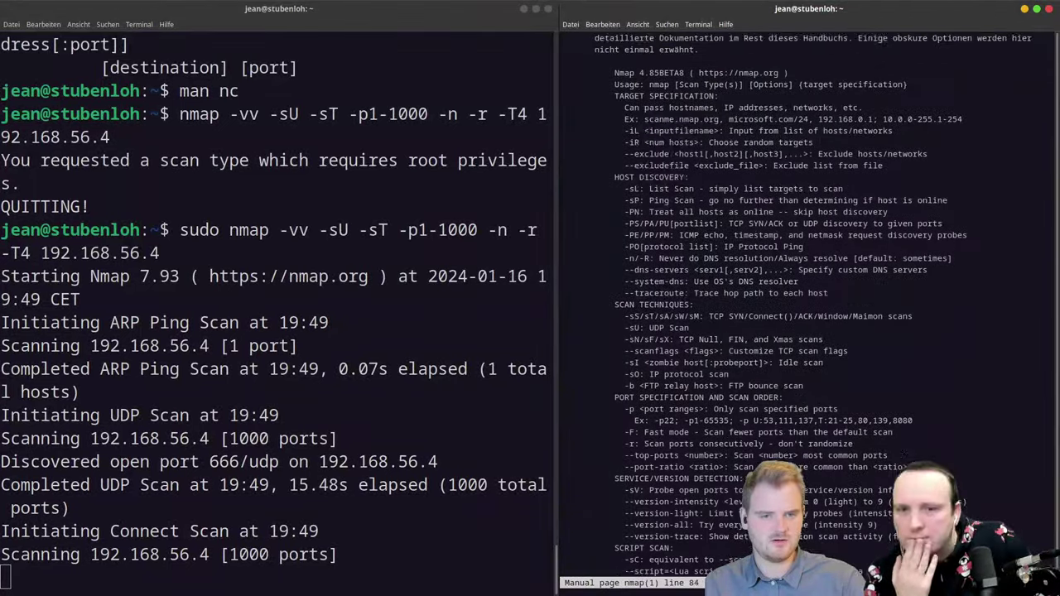
scroll(799, 311, up, 1)
scroll(799, 310, up, 4)
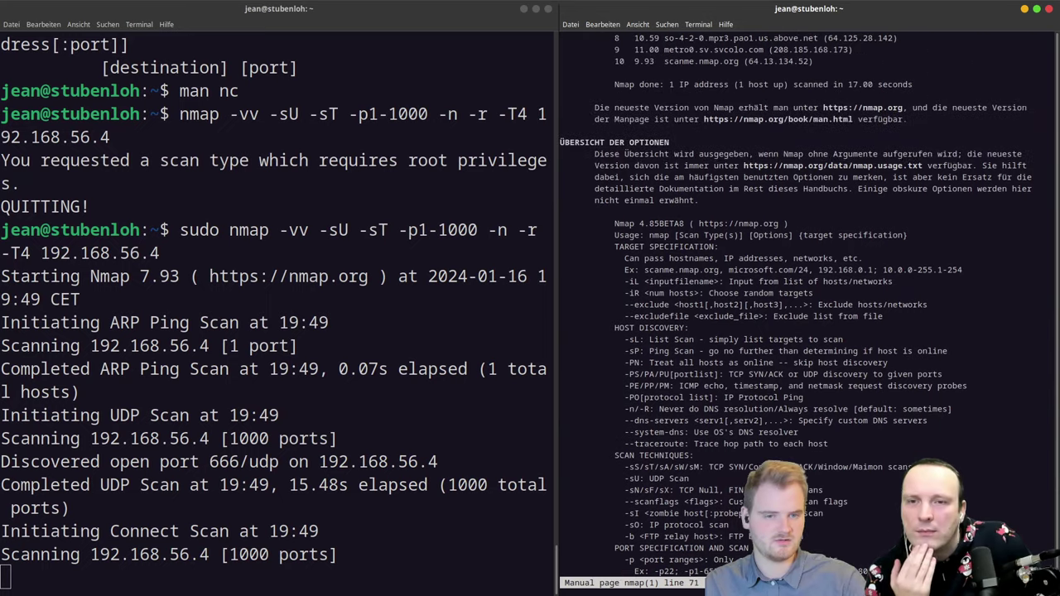
scroll(647, 195, down, 2)
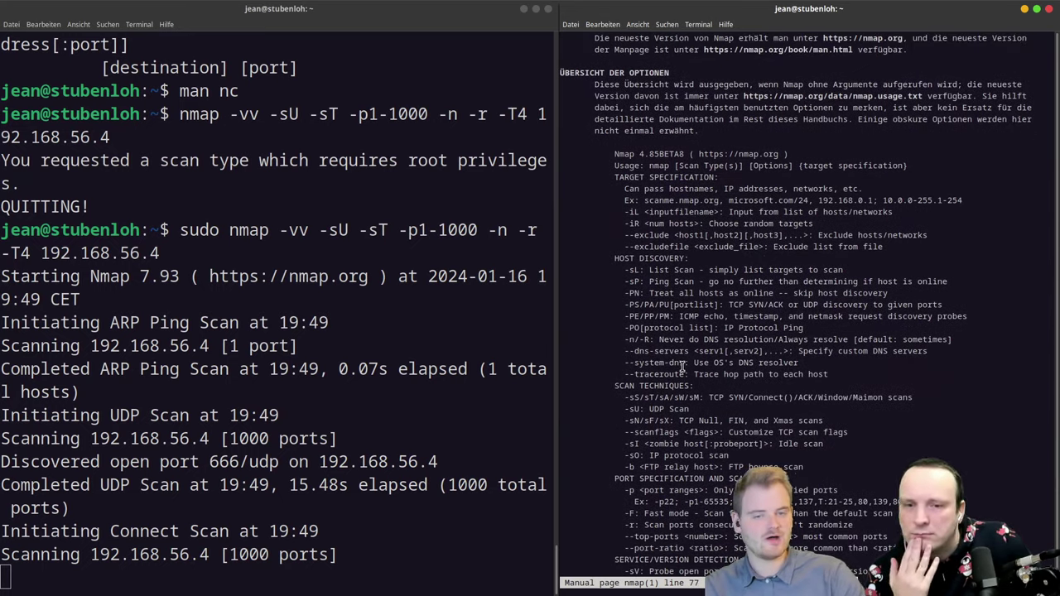
scroll(782, 273, down, 3)
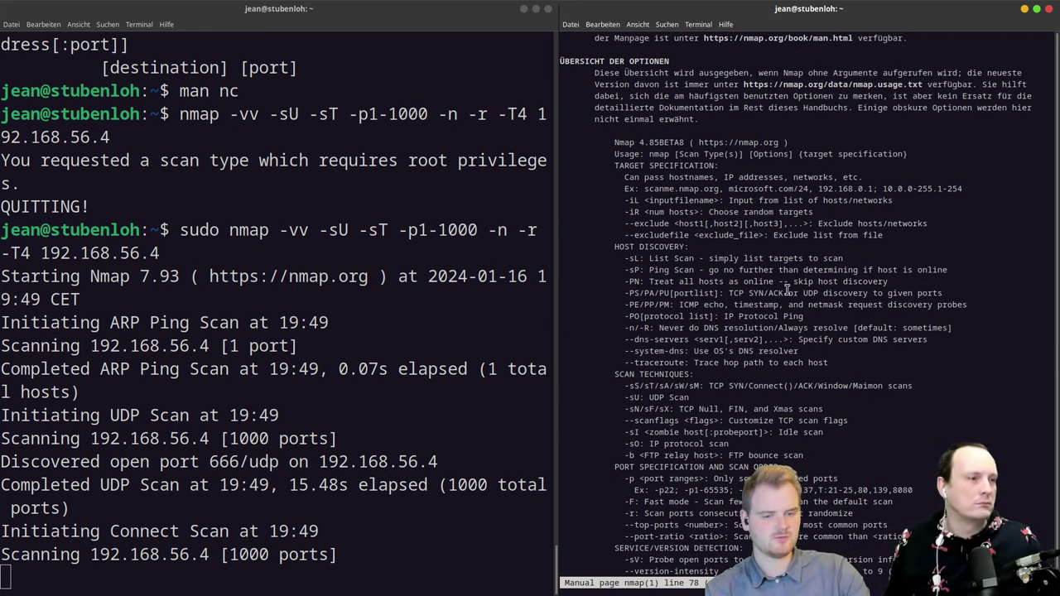
scroll(787, 290, down, 2)
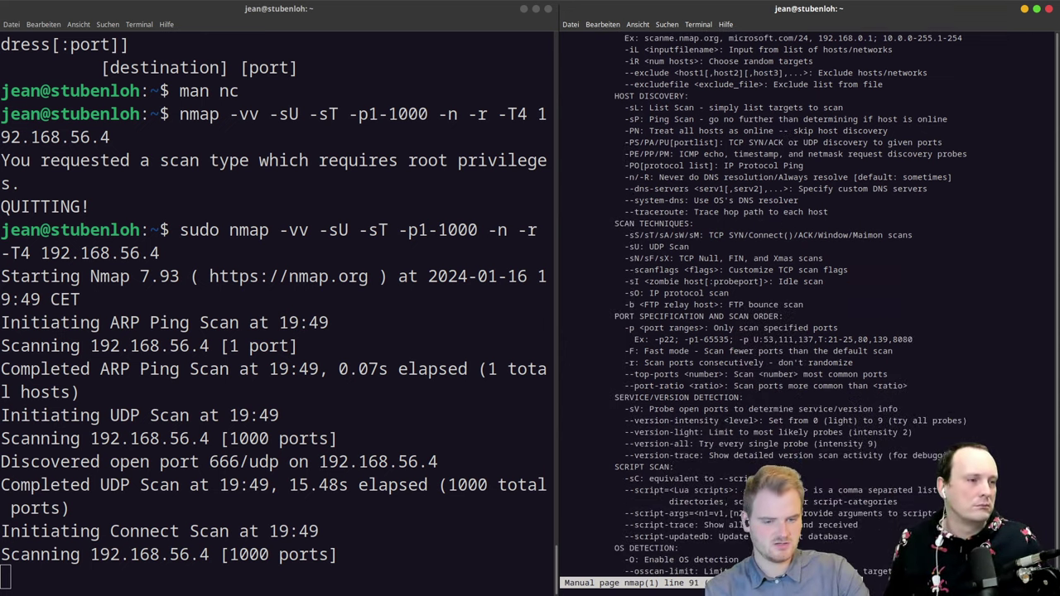
key(slash)
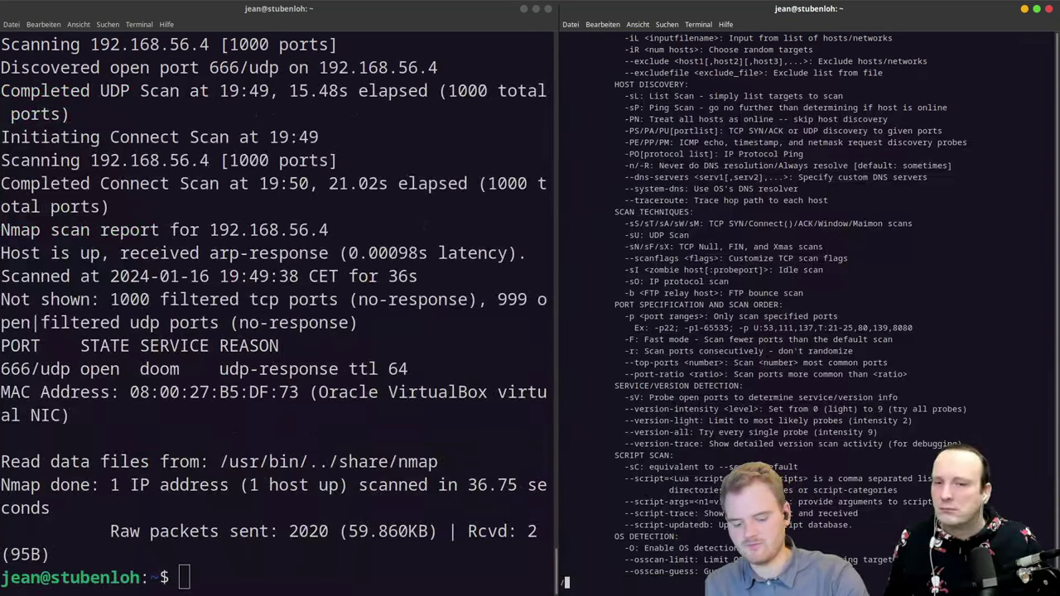
Step: Search the nmap manual for the -v and -sU options
text(-vv)
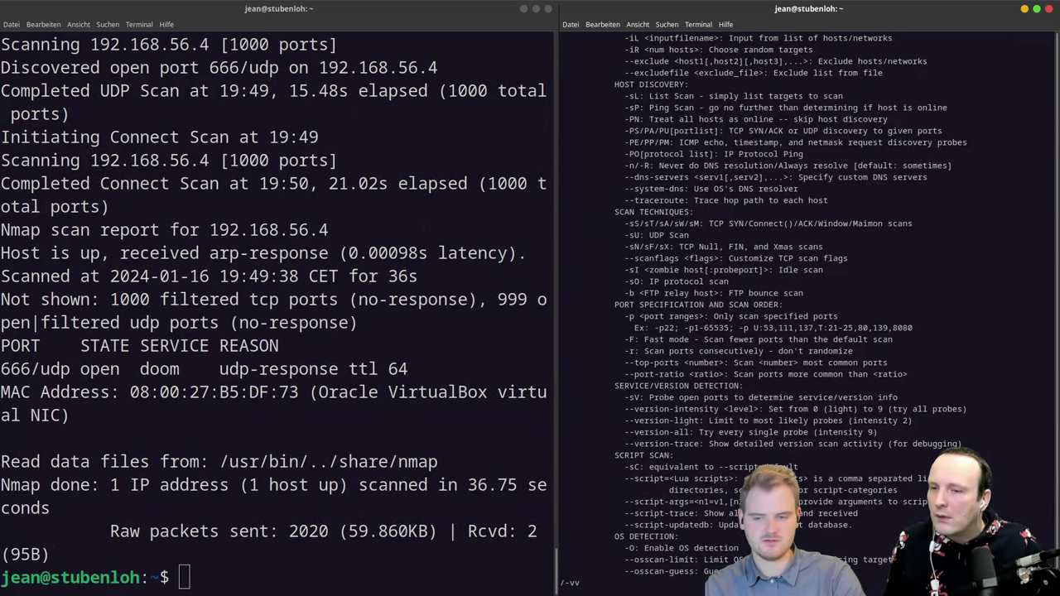
key(Return)
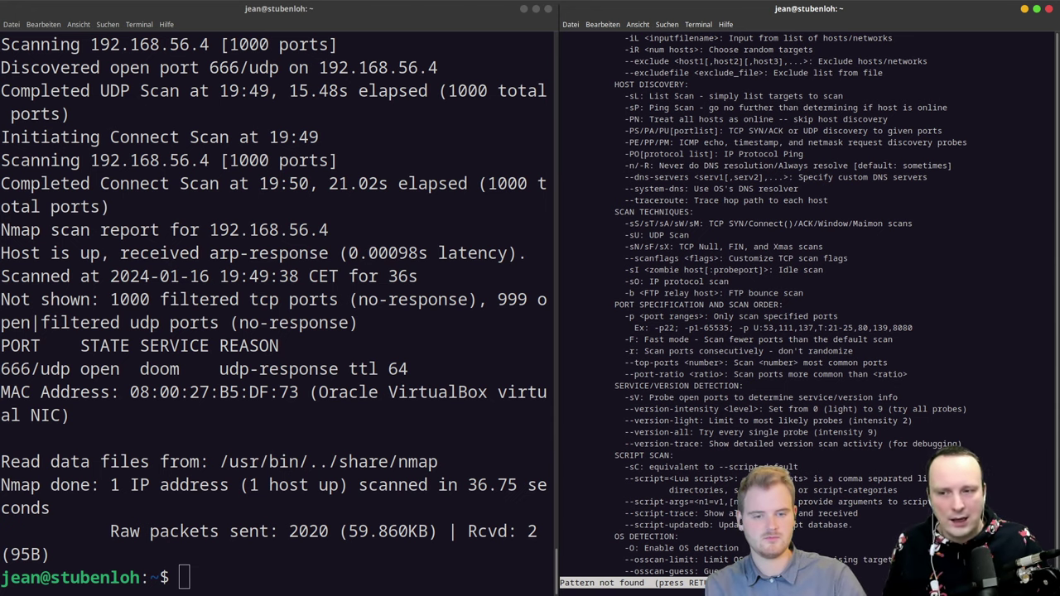
scroll(739, 377, up, 5)
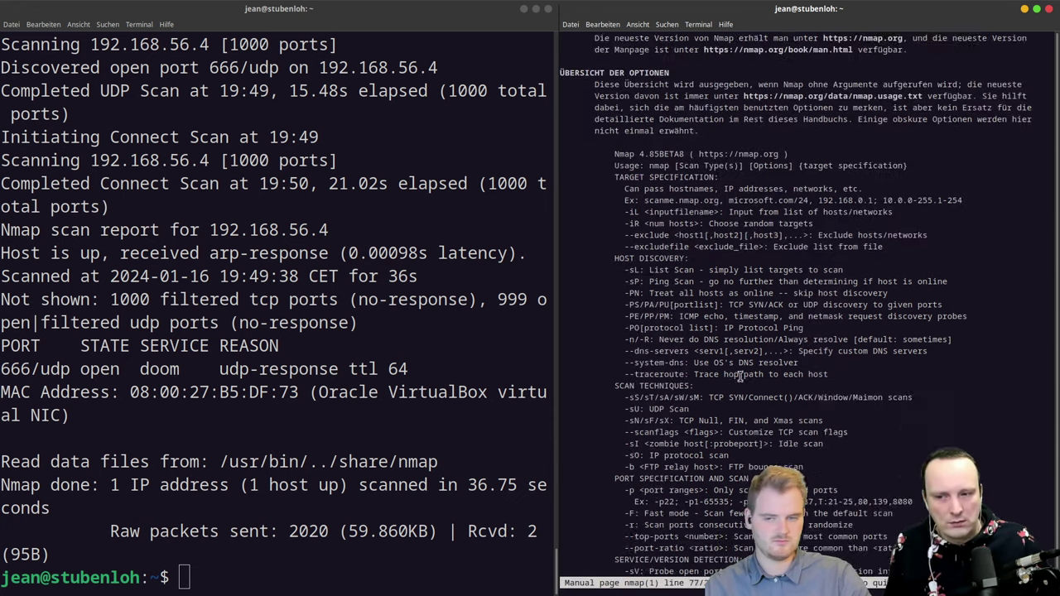
scroll(739, 376, up, 2)
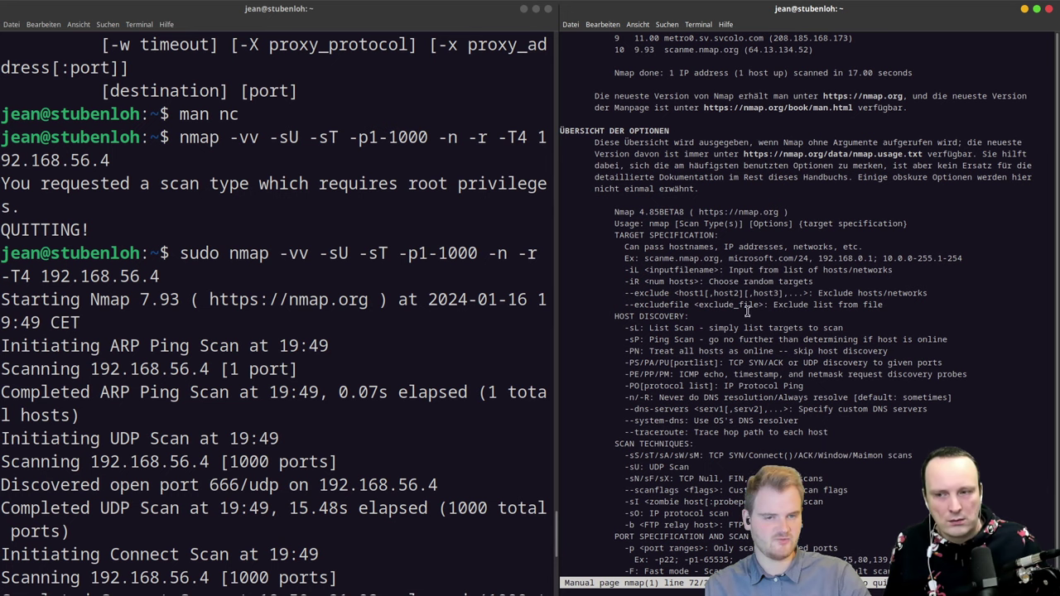
text(/)
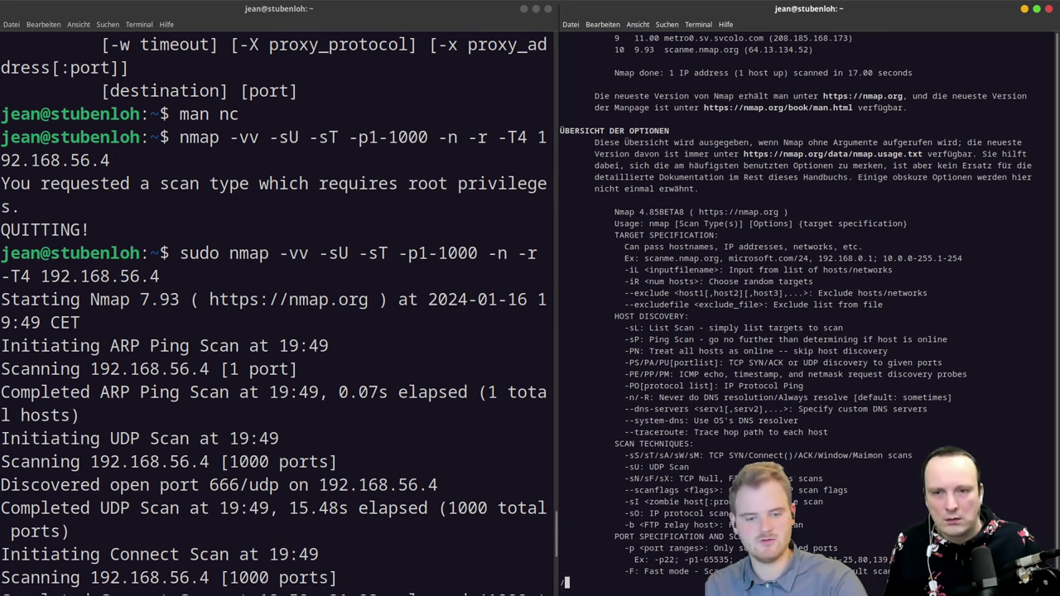
text(-sU)
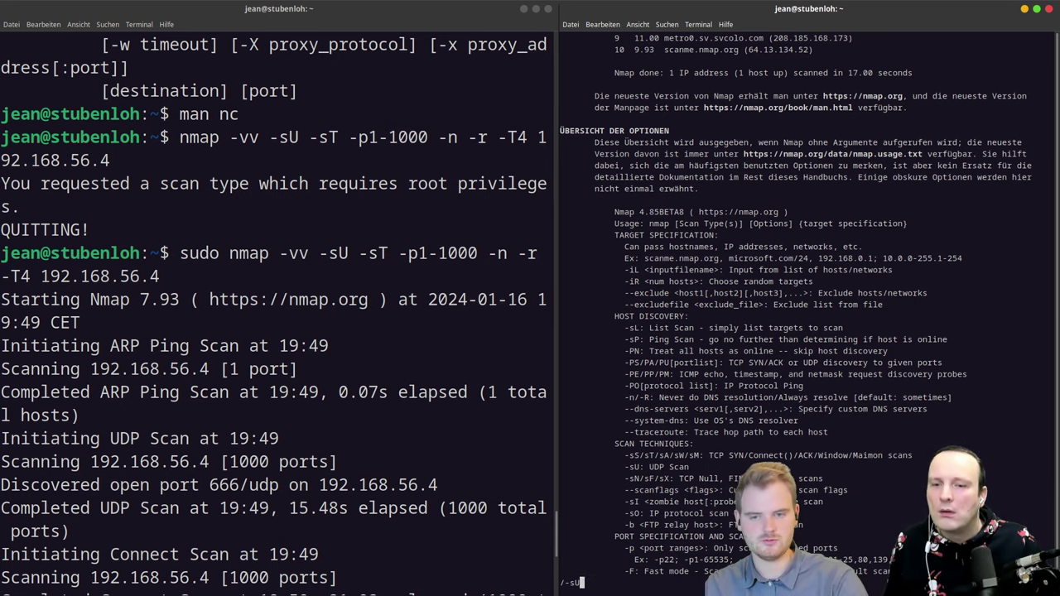
key(Return)
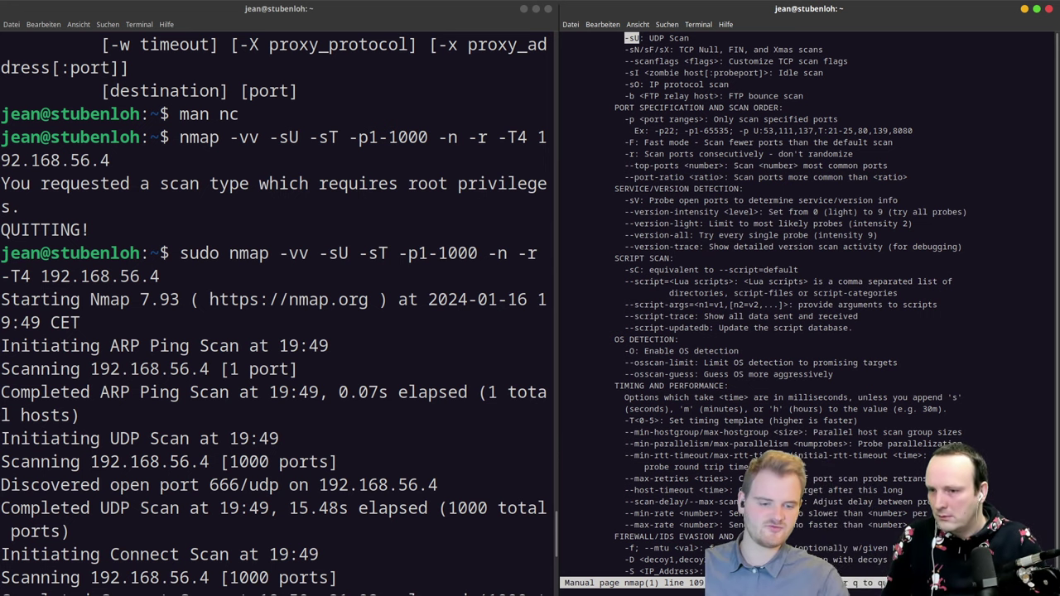
Step: Find the -n option, 'Never do DNS resolution', in the manual
text(/)
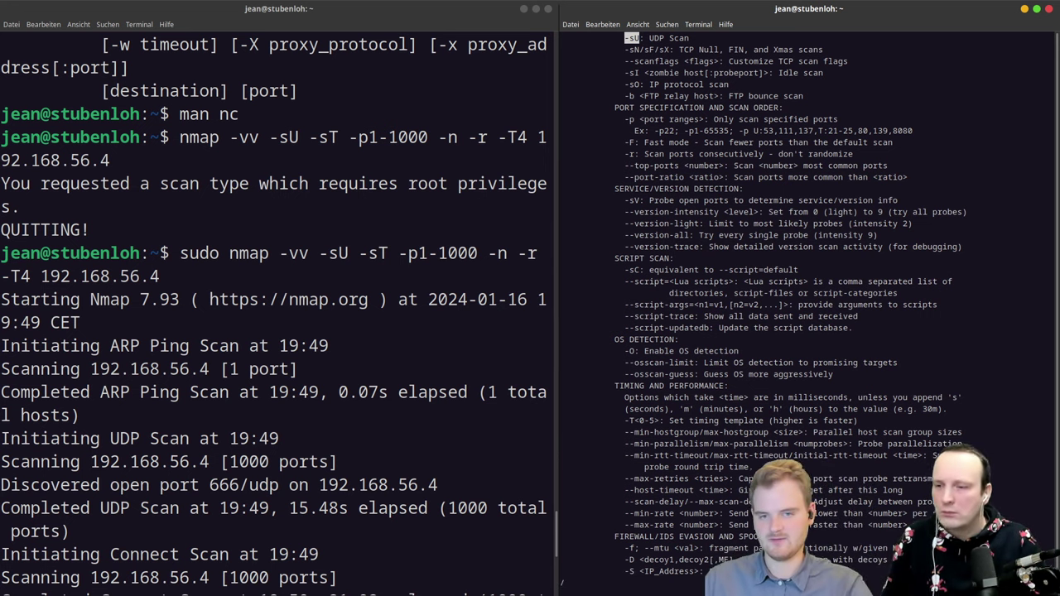
text(-n)
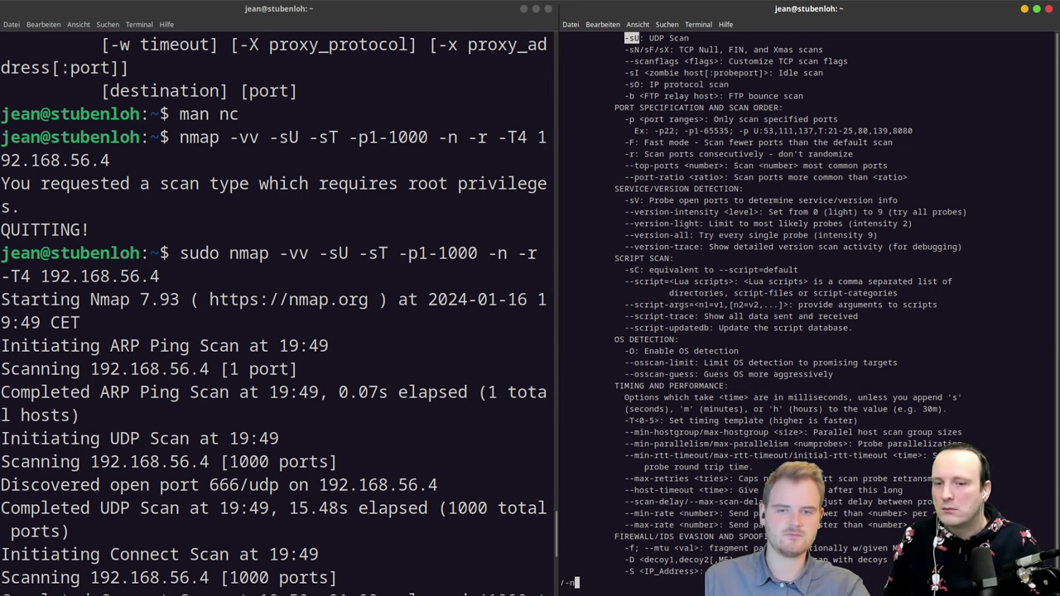
key(Return)
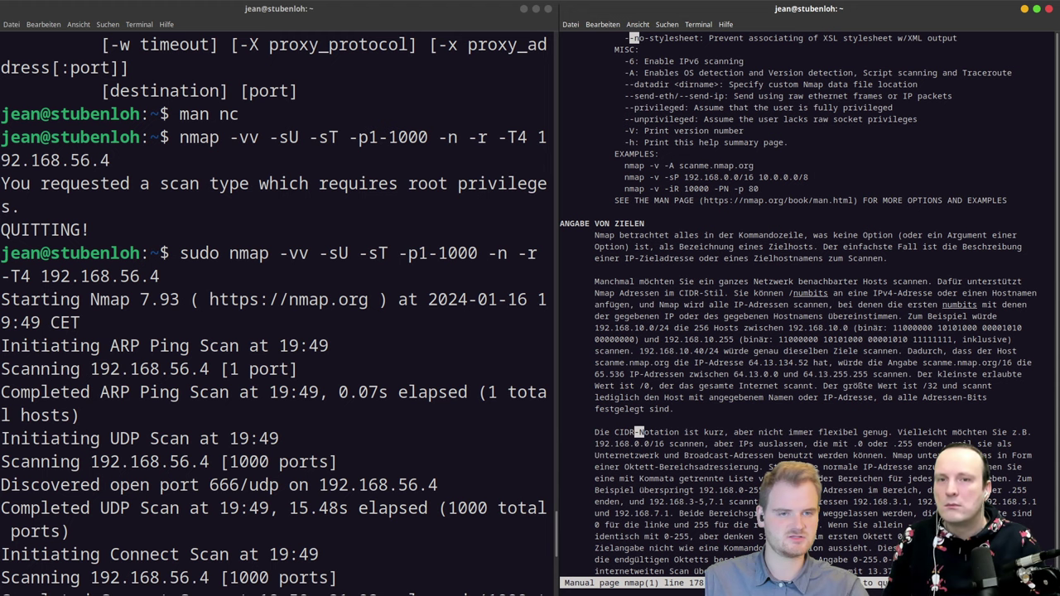
key(g)
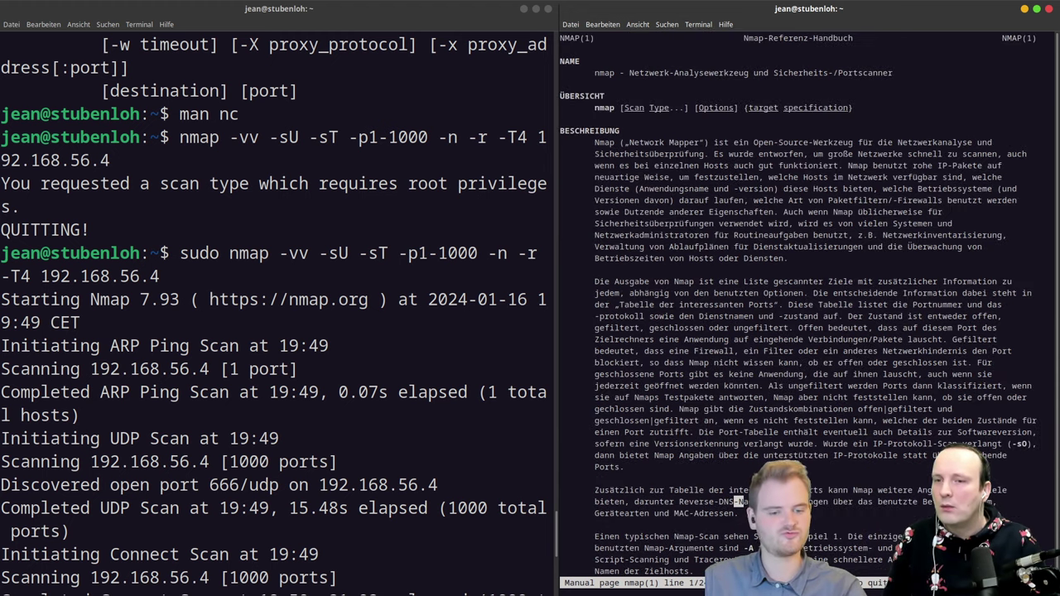
key(m)
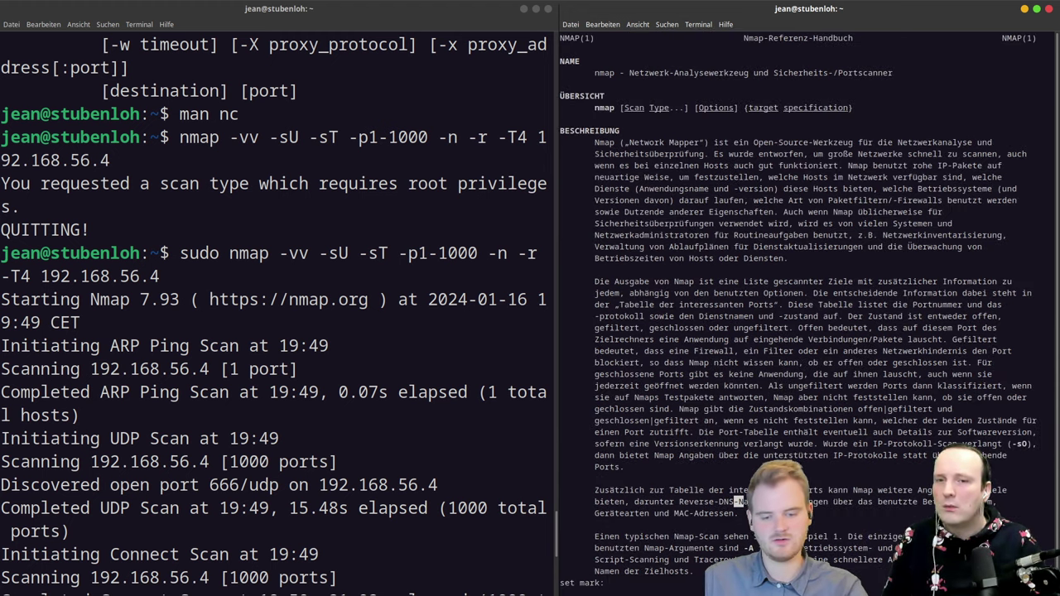
key(Return)
key(n)
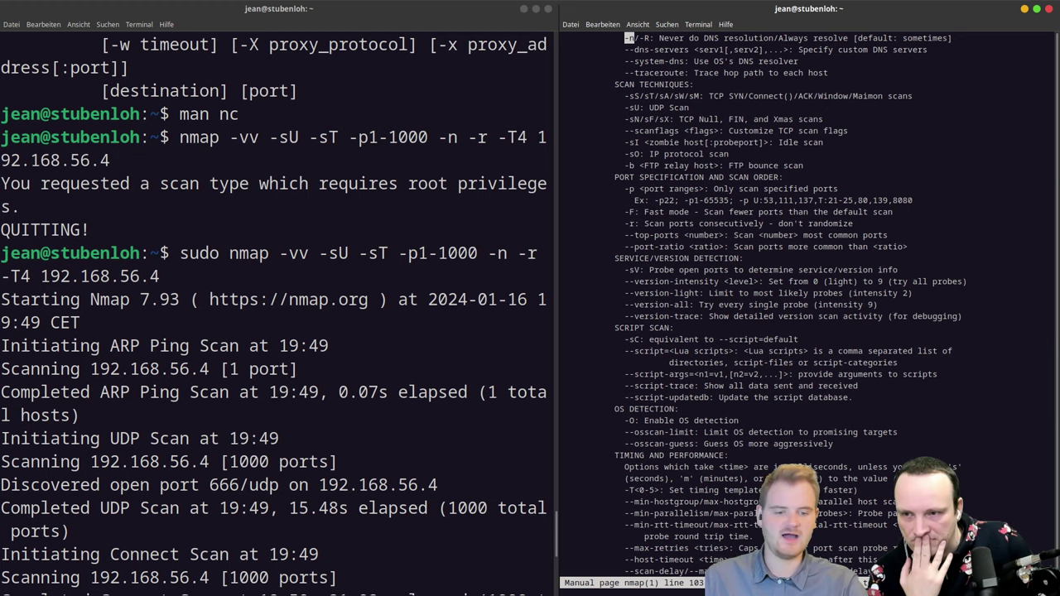
Step: Select the 666/udp result line, then reopen the nmap manual in the right terminal
click(442, 442)
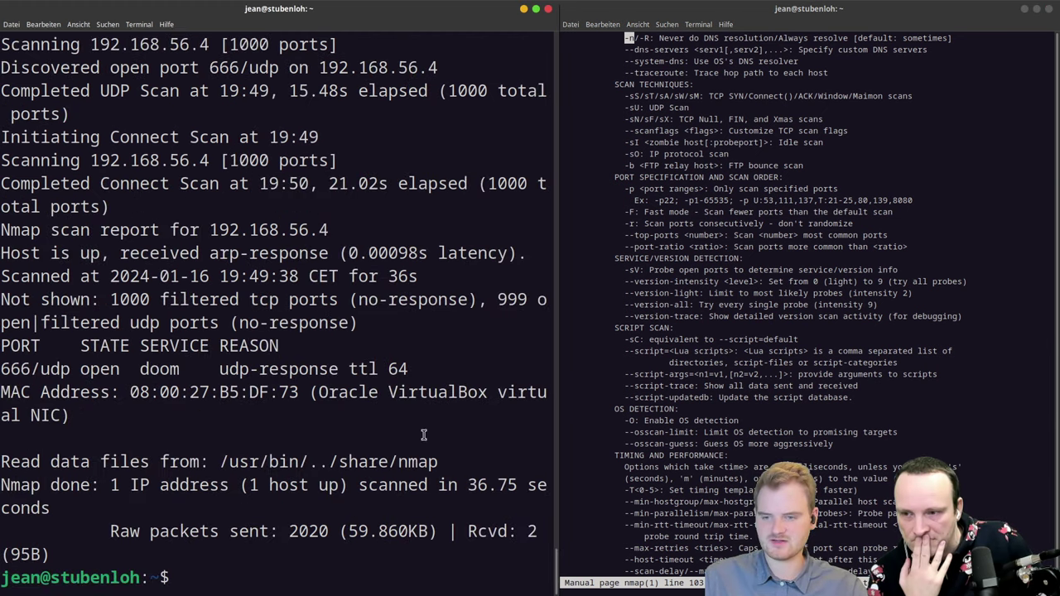
triple_click(33, 368)
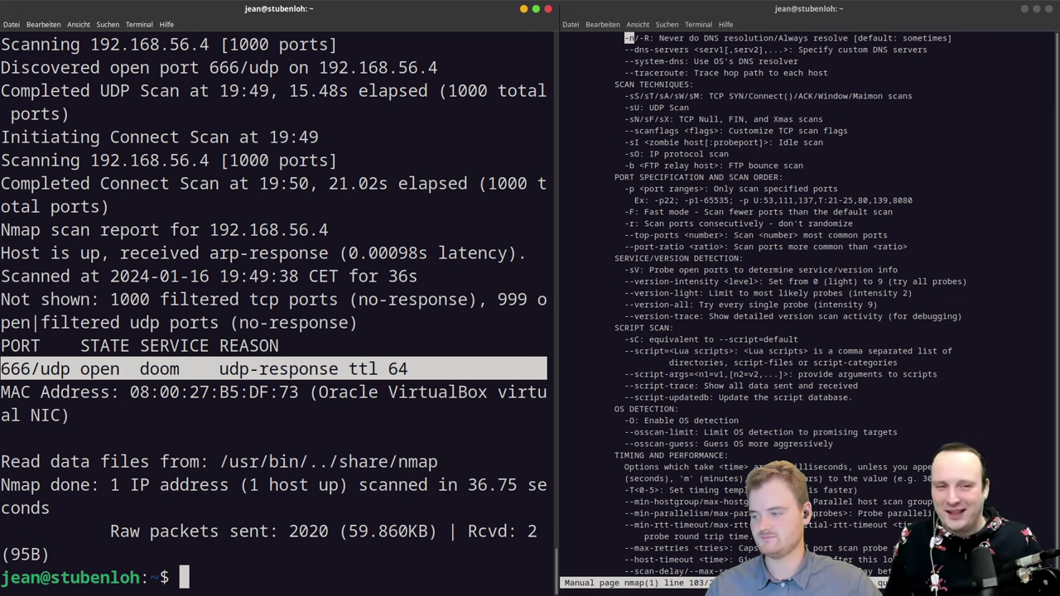
click(735, 351)
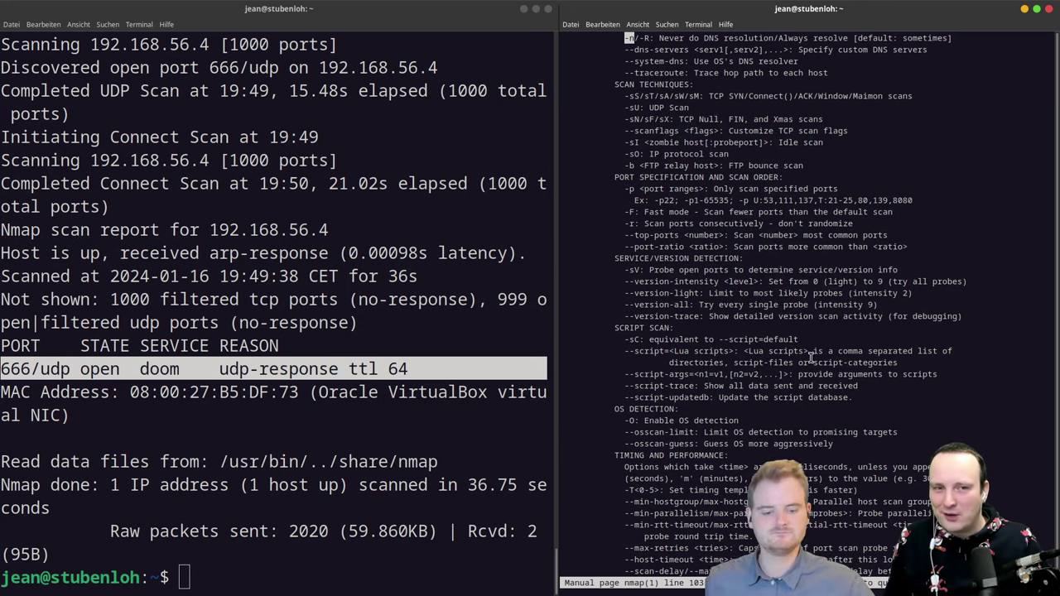
text(q)
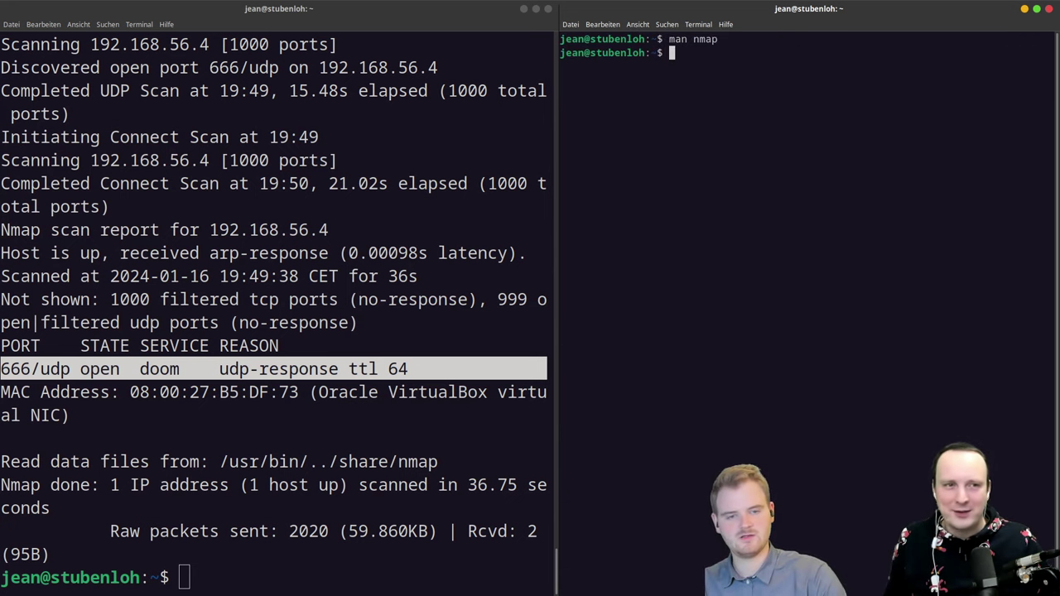
text(man nmap)
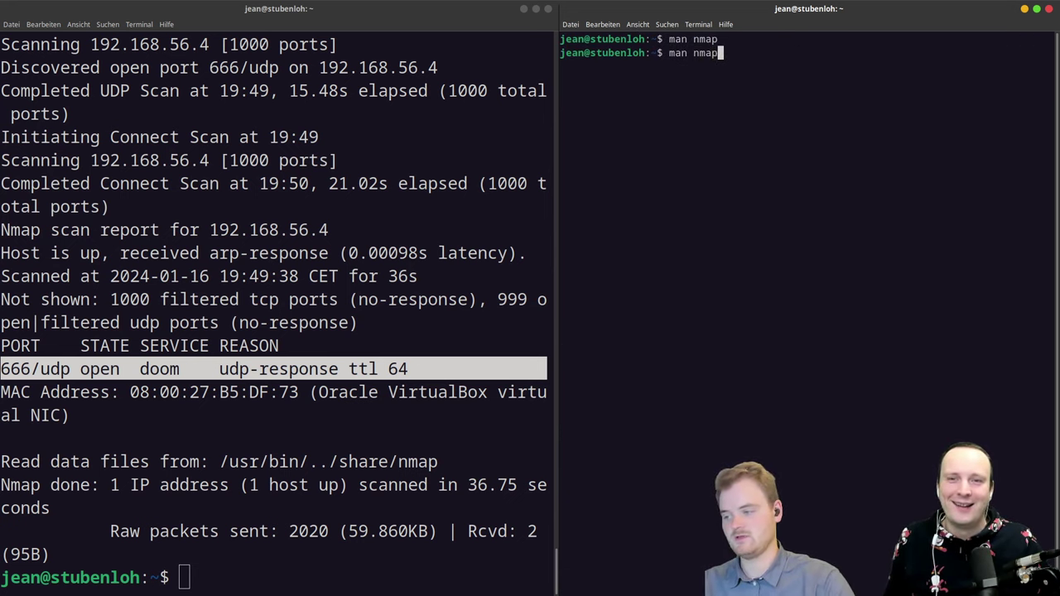
key(Return)
Step: Quit the nmap manual and open the netcat manual with 'man nc'
key(q)
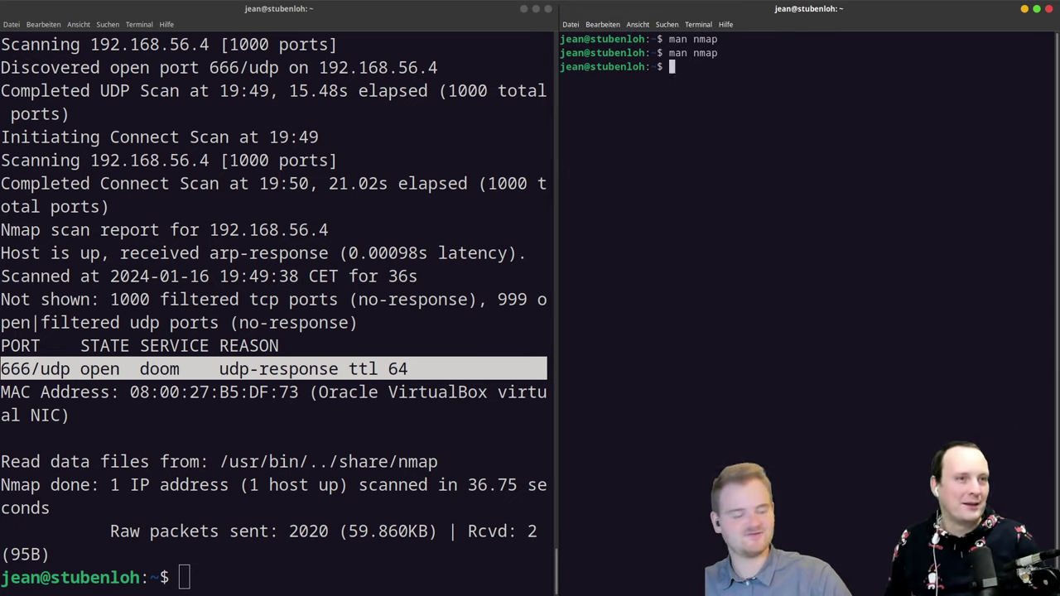
key(Up)
key(Return)
key(q)
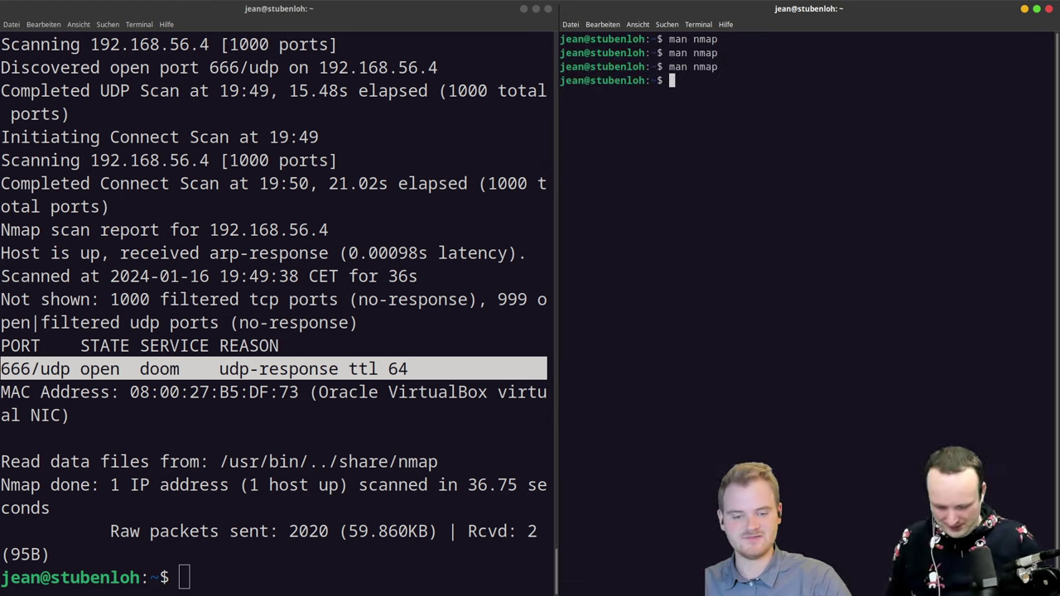
text(man nc)
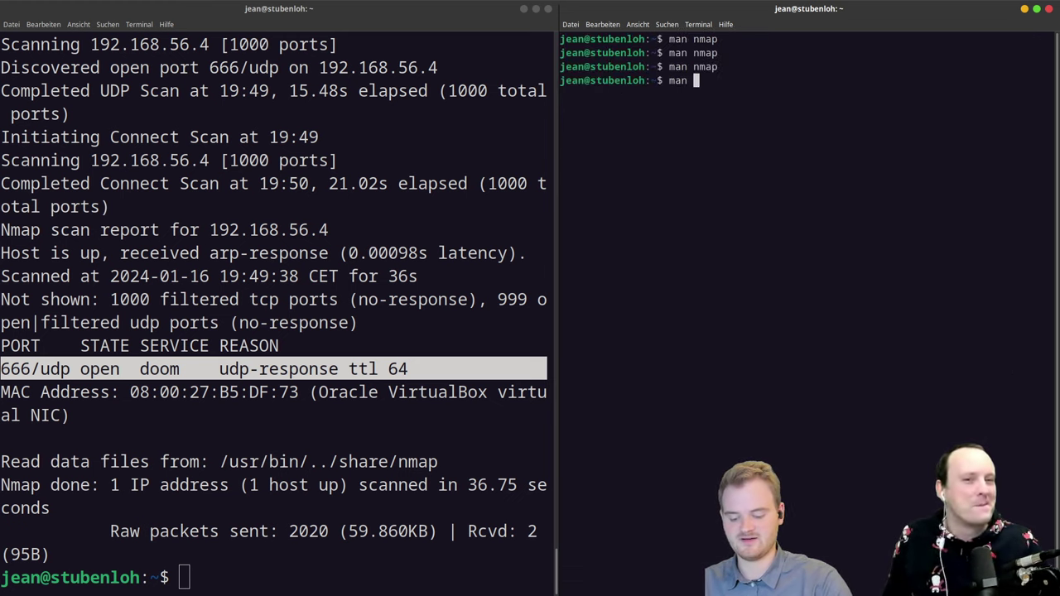
key(Return)
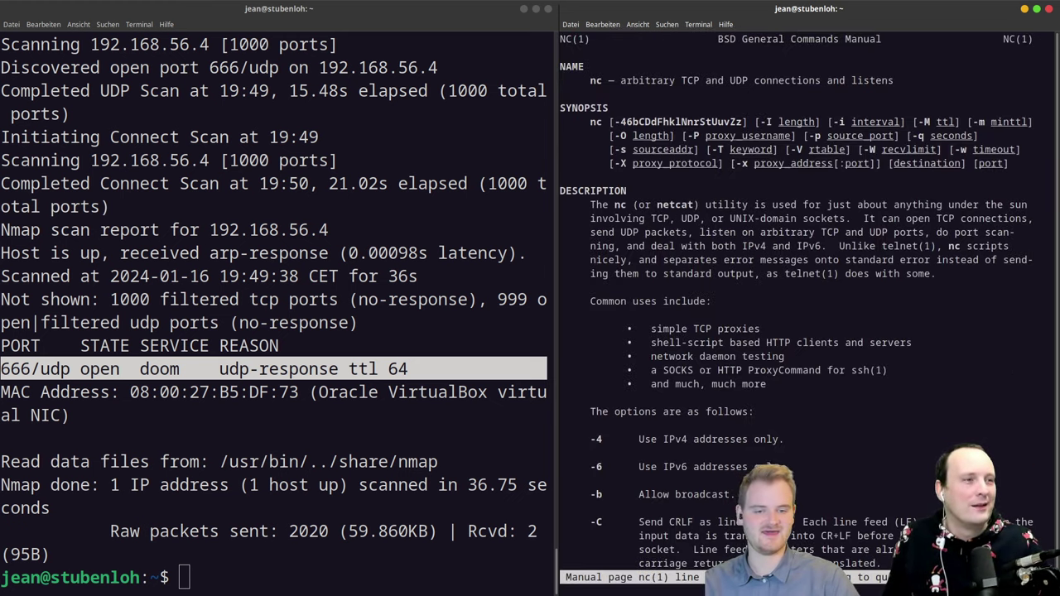
Step: Read the netcat manual's synopsis and description down to the -l listen option
key(Down)
key(Down)
key(Down)
key(Down)
key(Down)
key(Down)
key(Down)
key(Down)
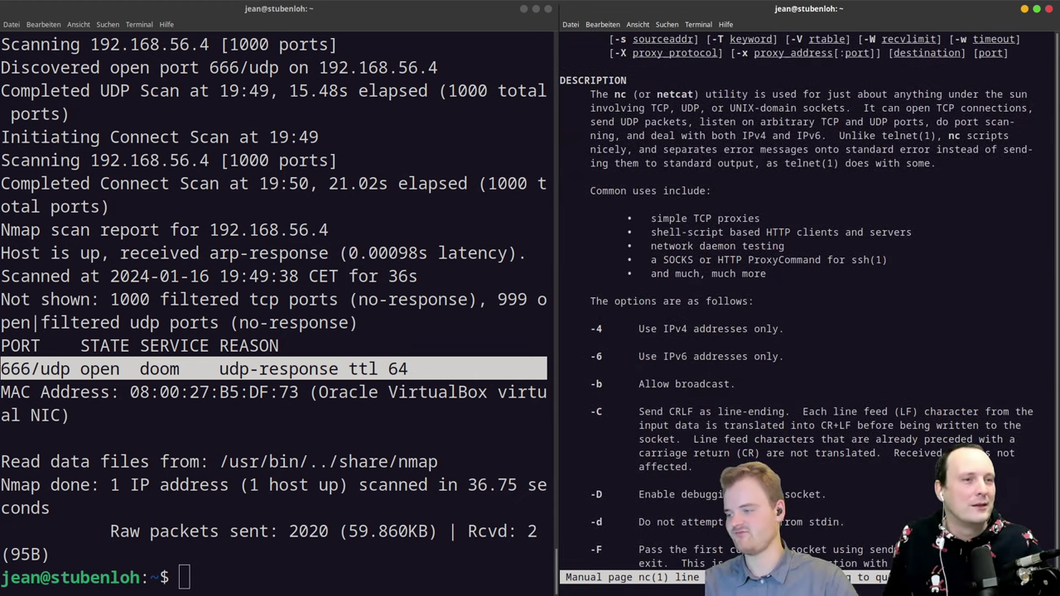
key(Up)
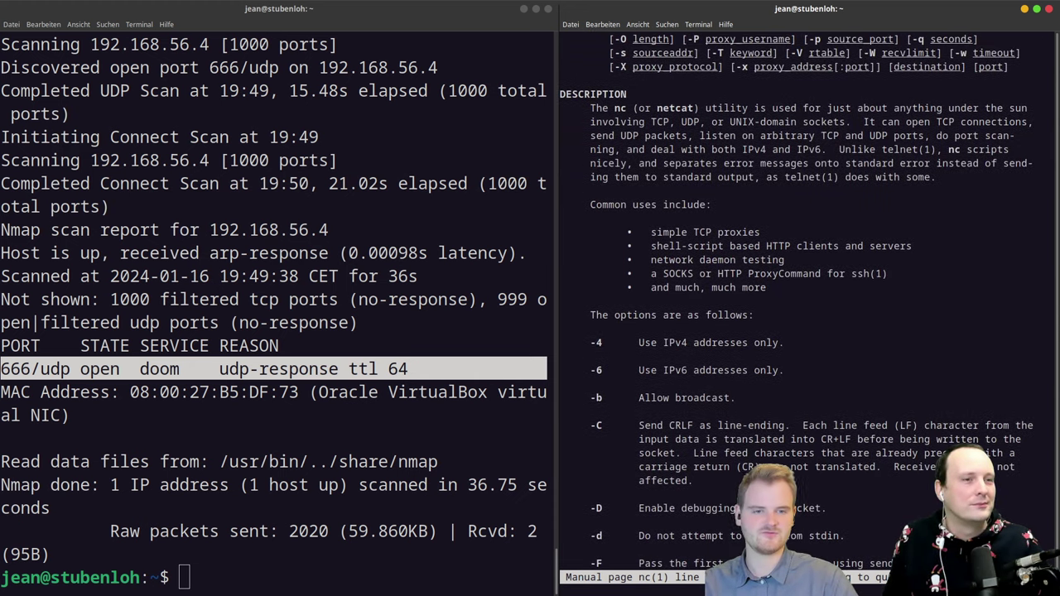
key(Up)
key(Up)
key(Up)
key(Up)
key(Up)
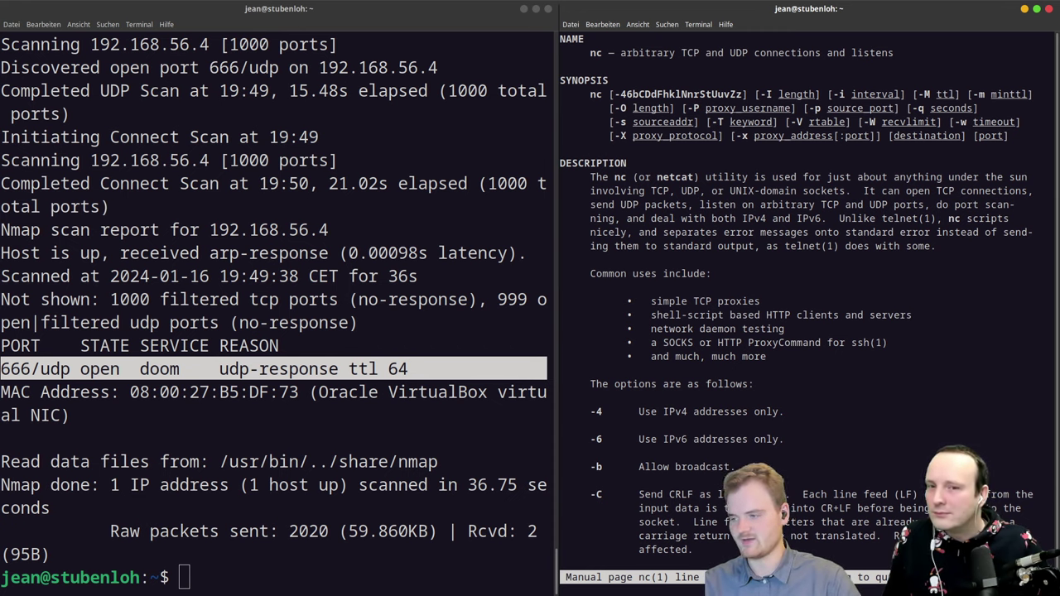
key(Down)
key(Down)
key(Down)
key(Down)
key(Down)
key(Down)
key(Down)
key(Down)
key(Down)
key(Down)
key(Down)
key(Down)
key(Down)
key(Down)
key(Down)
key(Down)
key(Down)
key(Down)
key(Down)
key(Down)
key(Down)
key(Down)
key(Down)
key(Down)
key(Down)
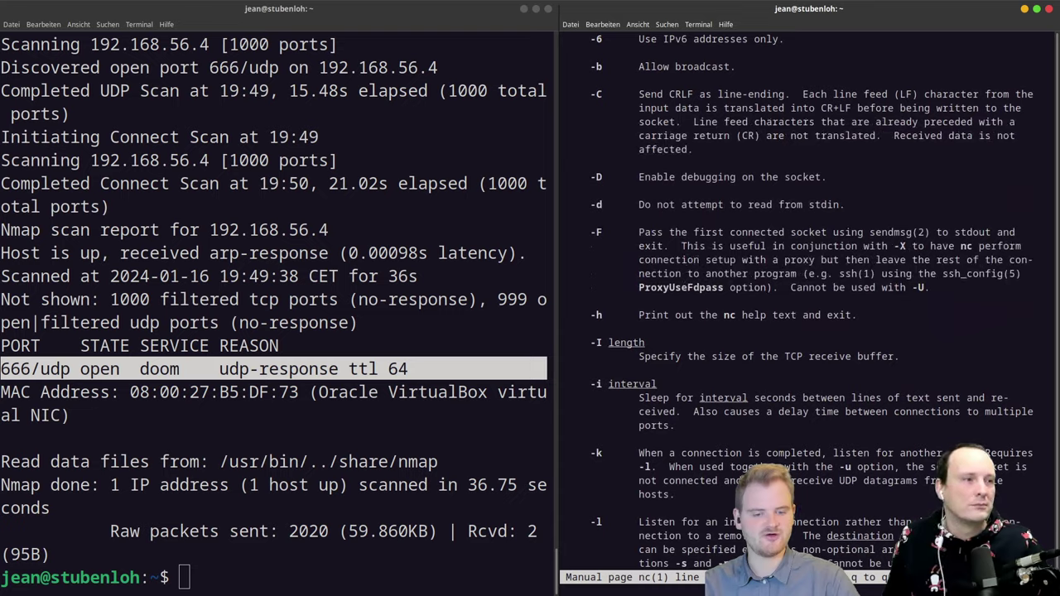
key(Down)
key(Down)
key(Down)
key(Down)
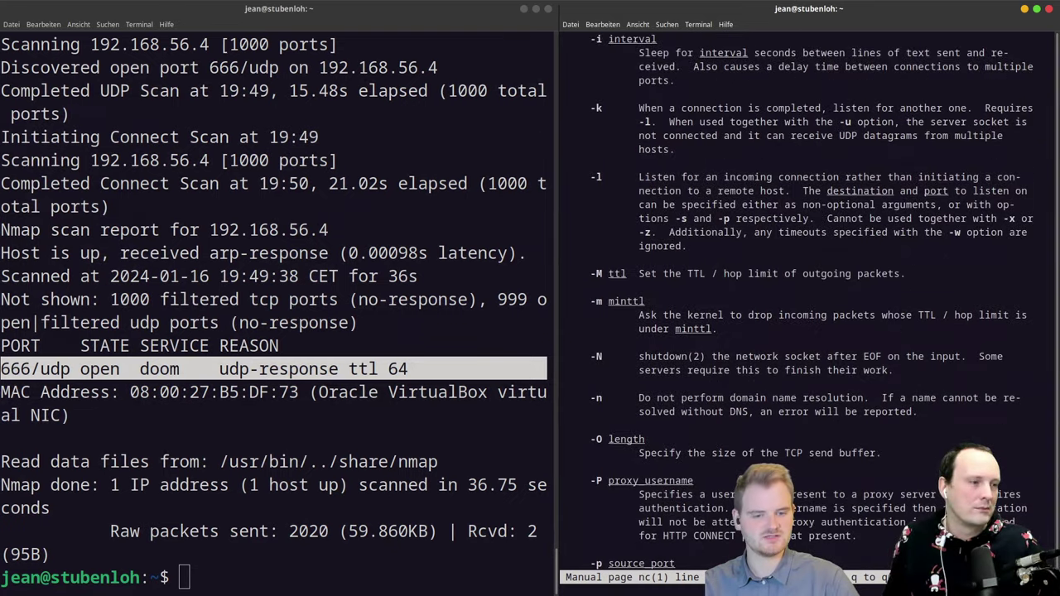
key(Down)
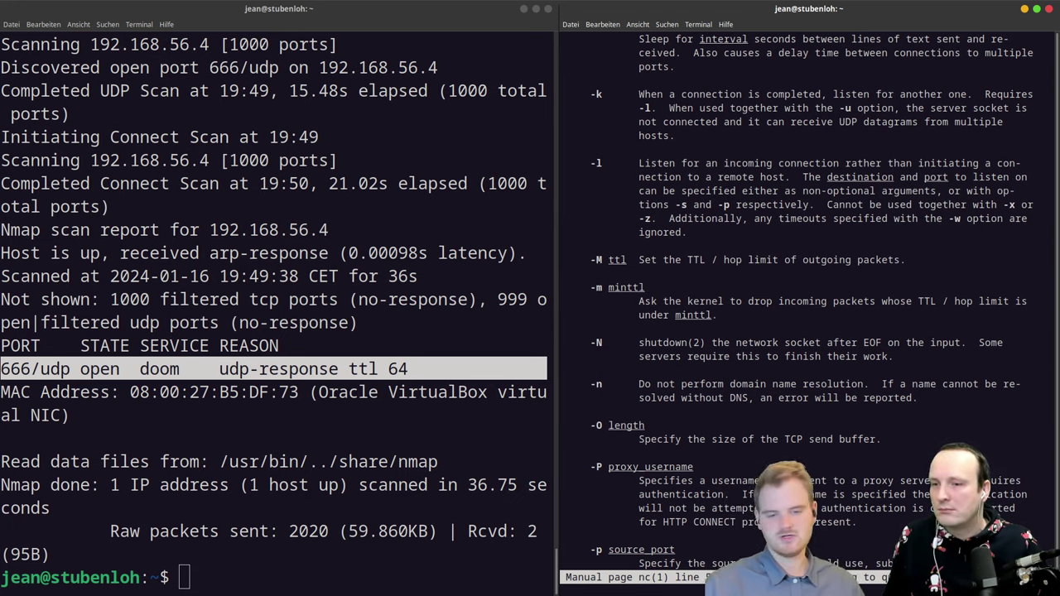
Step: Review options through -u (UDP), then start typing 'nc -nv -u' in the left terminal
scroll(815, 302, down, 6)
scroll(812, 301, down, 12)
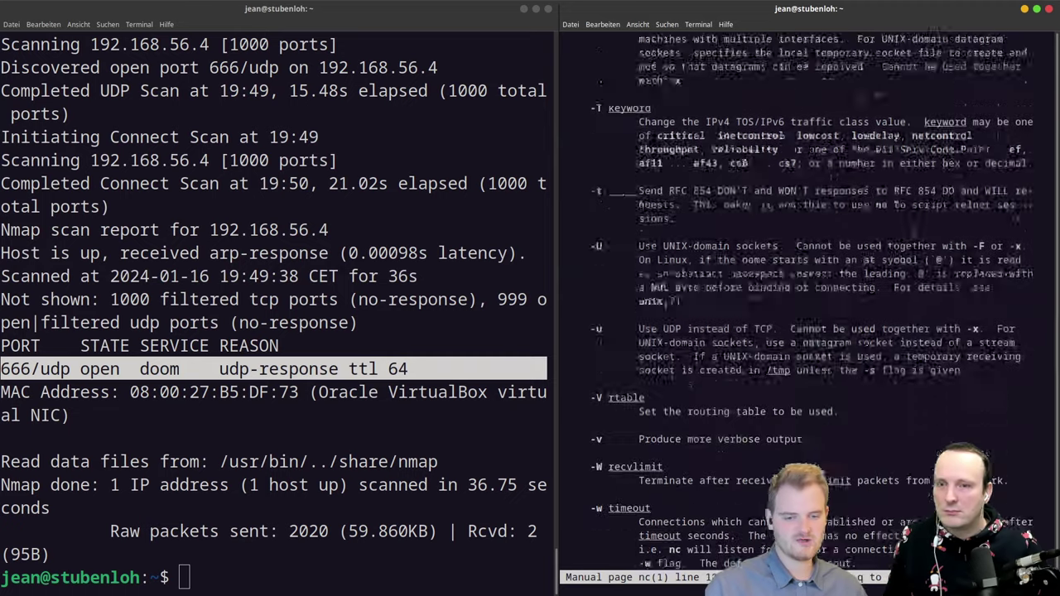
scroll(812, 301, down, 1)
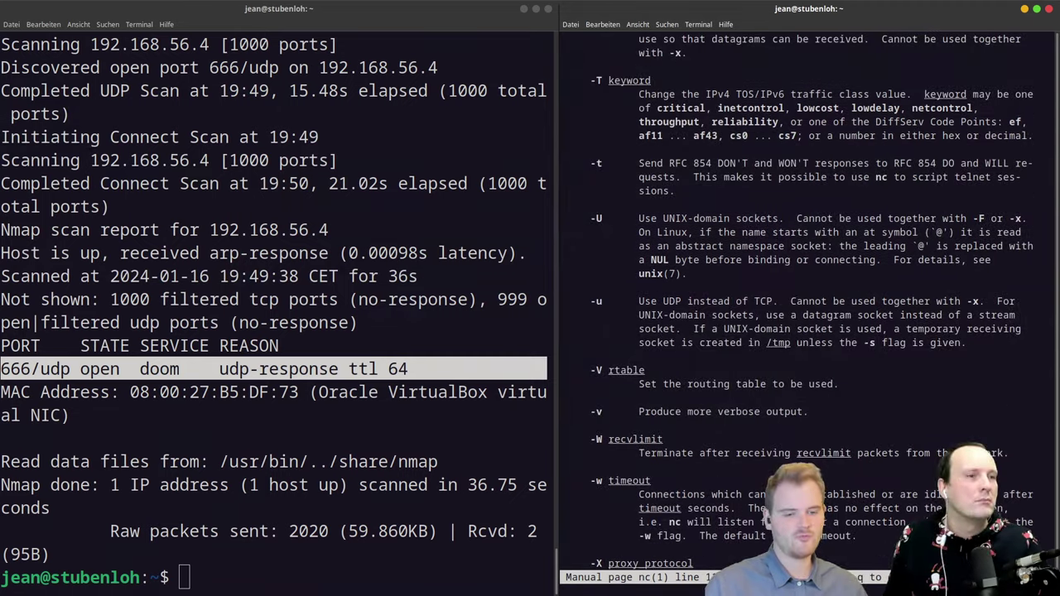
scroll(812, 301, up, 6)
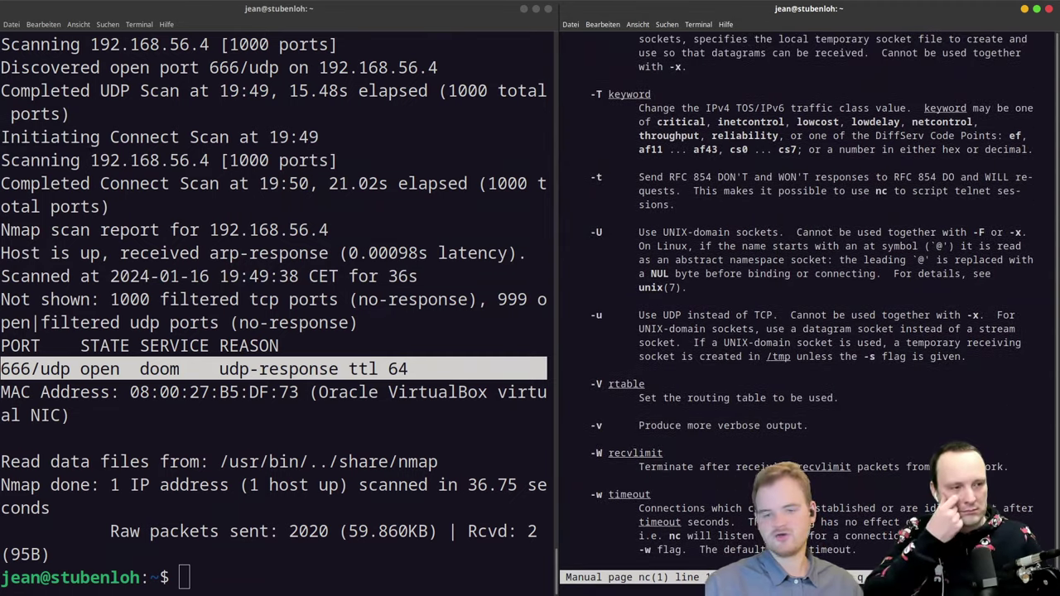
scroll(812, 300, up, 8)
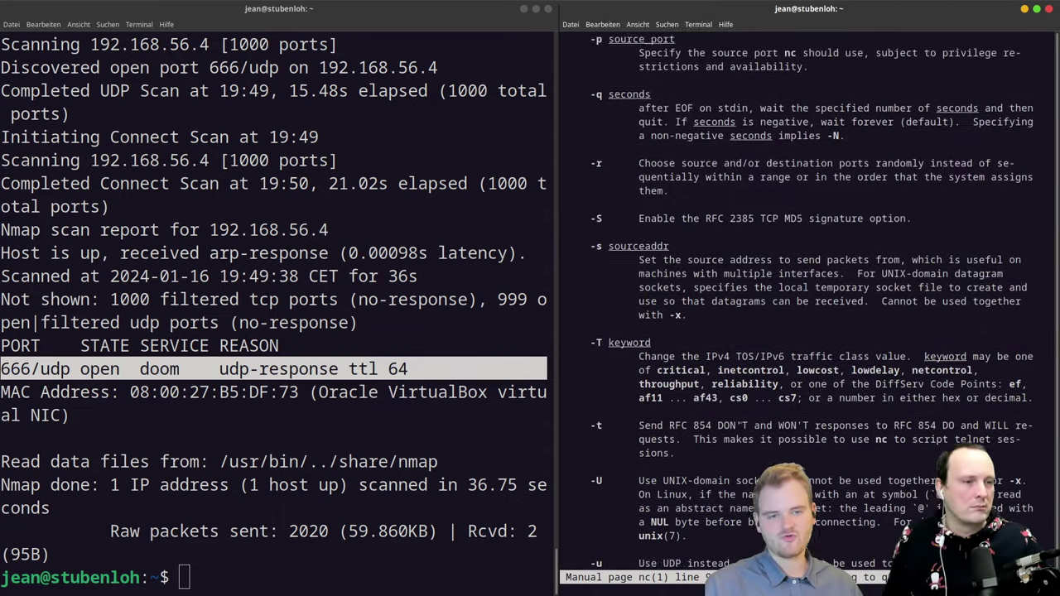
scroll(812, 301, down, 9)
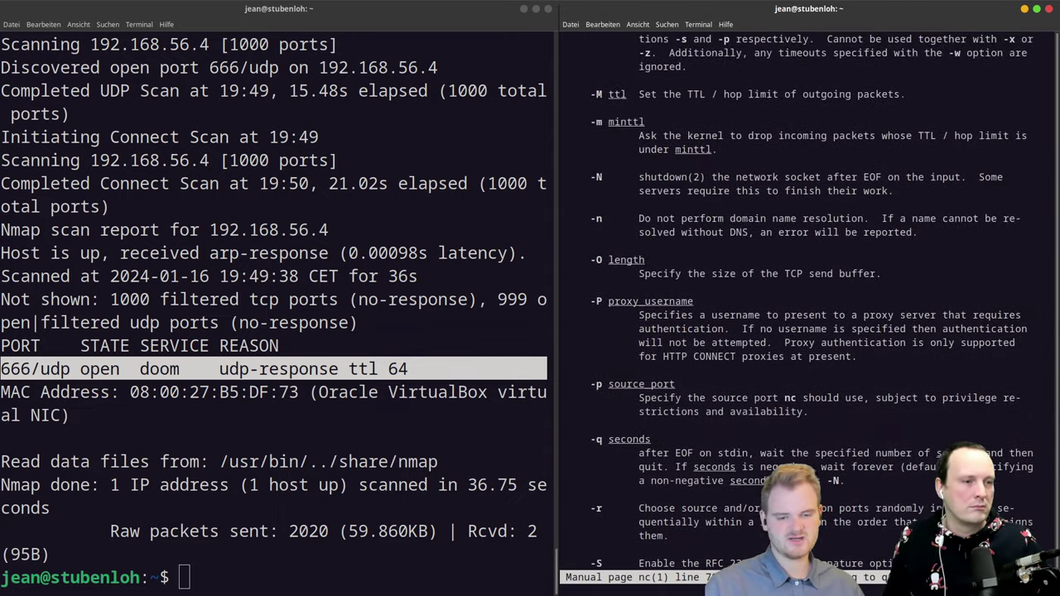
scroll(812, 301, down, 2)
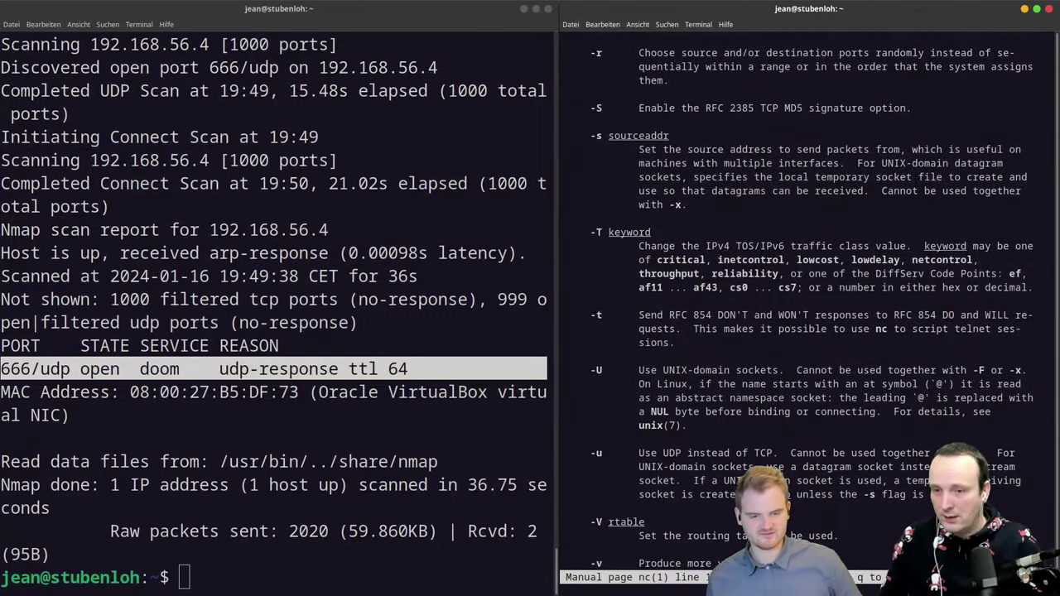
click(219, 519)
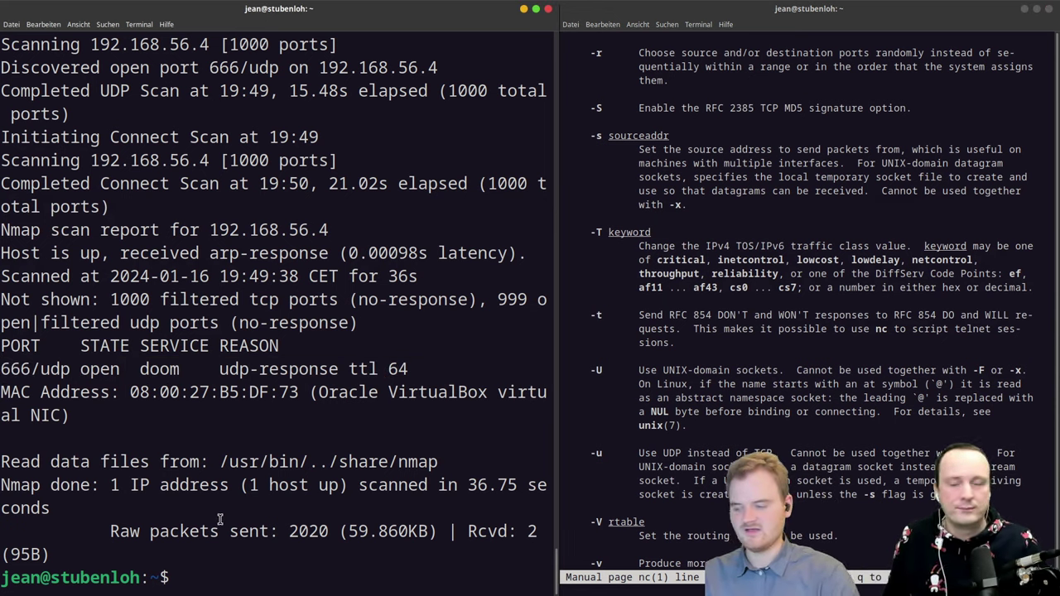
text(nc )
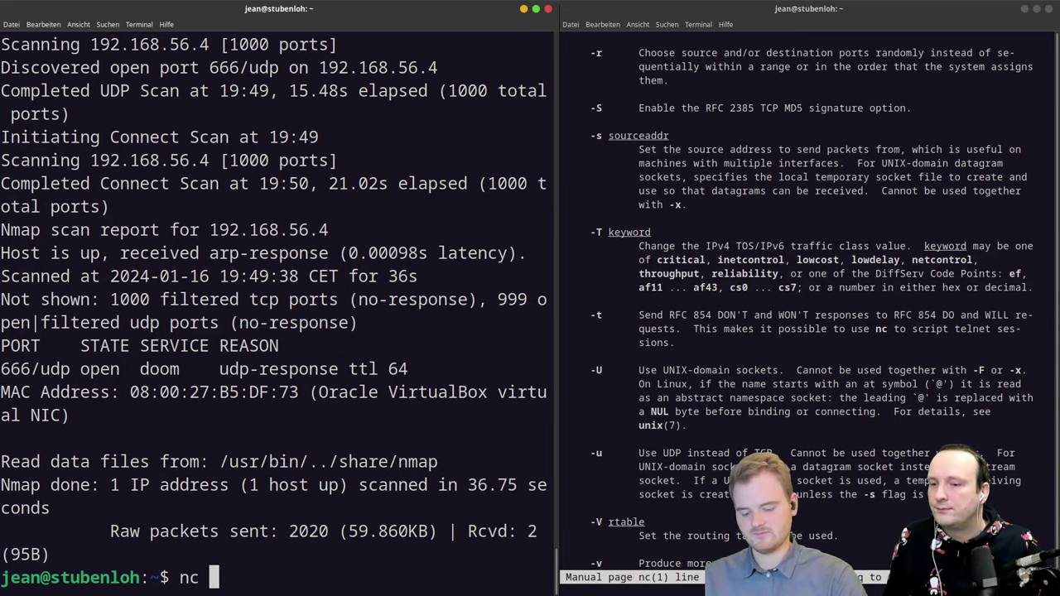
text(-nv )
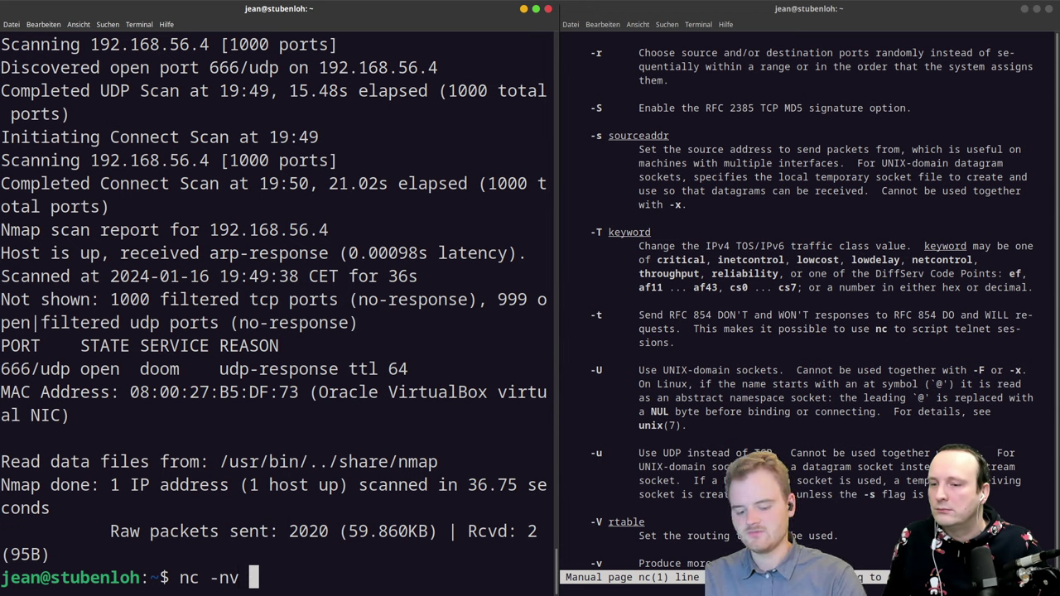
text(-u)
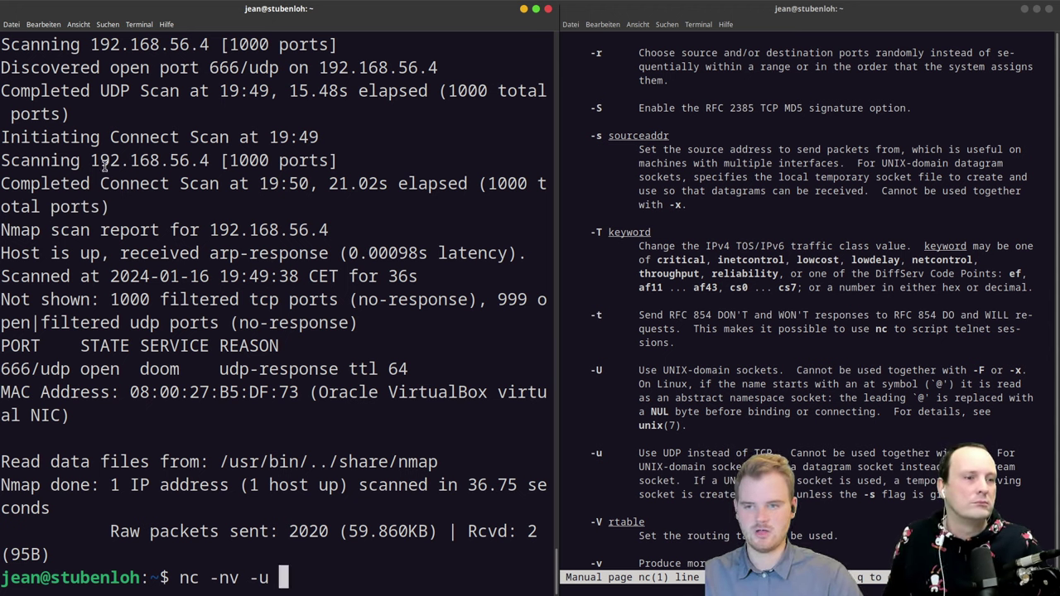
Step: Paste the target address 192.168.56.4 into the nc command and run it
drag(91, 160, 211, 162)
middle_click(329, 283)
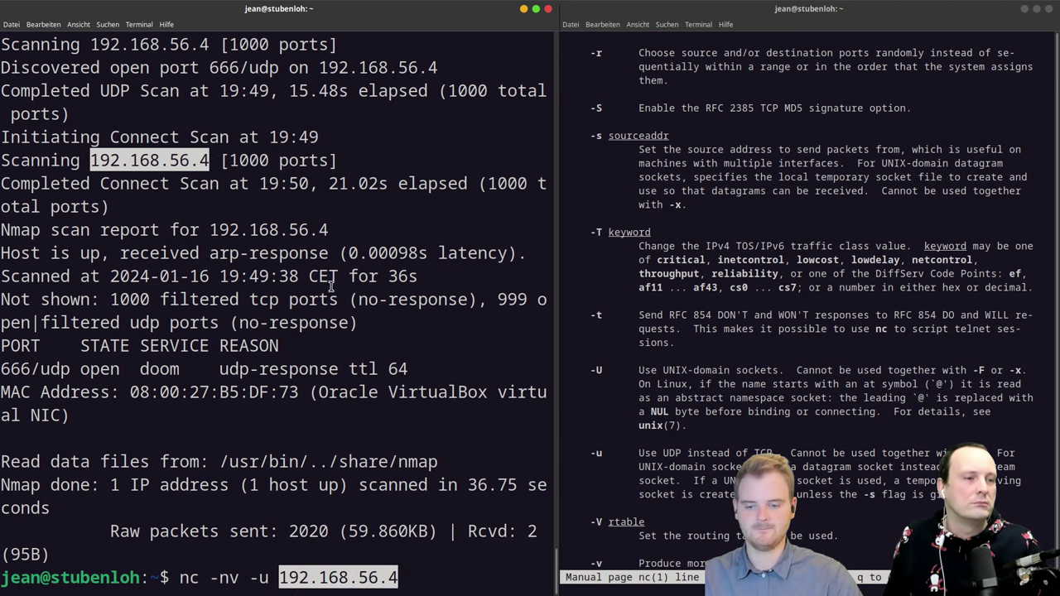
key(Return)
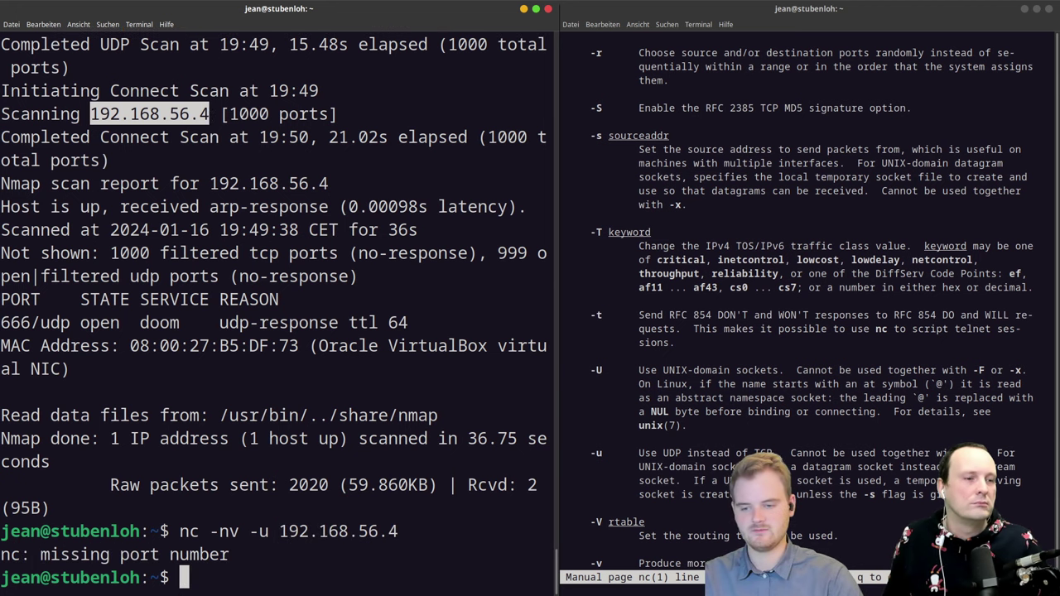
Step: Recall the nc command, append port 666, and run the UDP connection
key(Up)
key(Home)
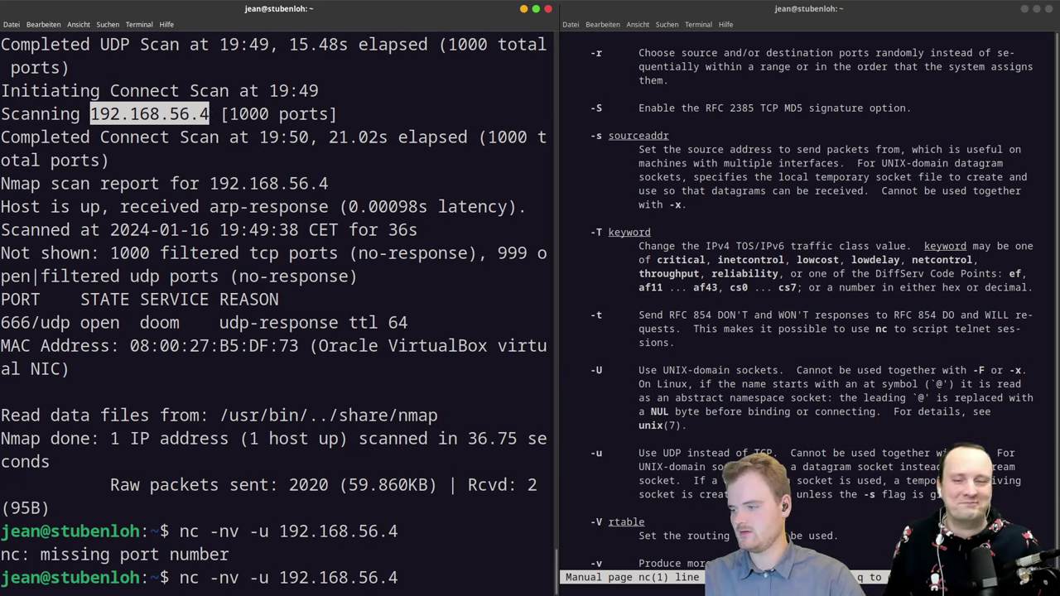
key(Right)
key(Right)
key(End)
text(666)
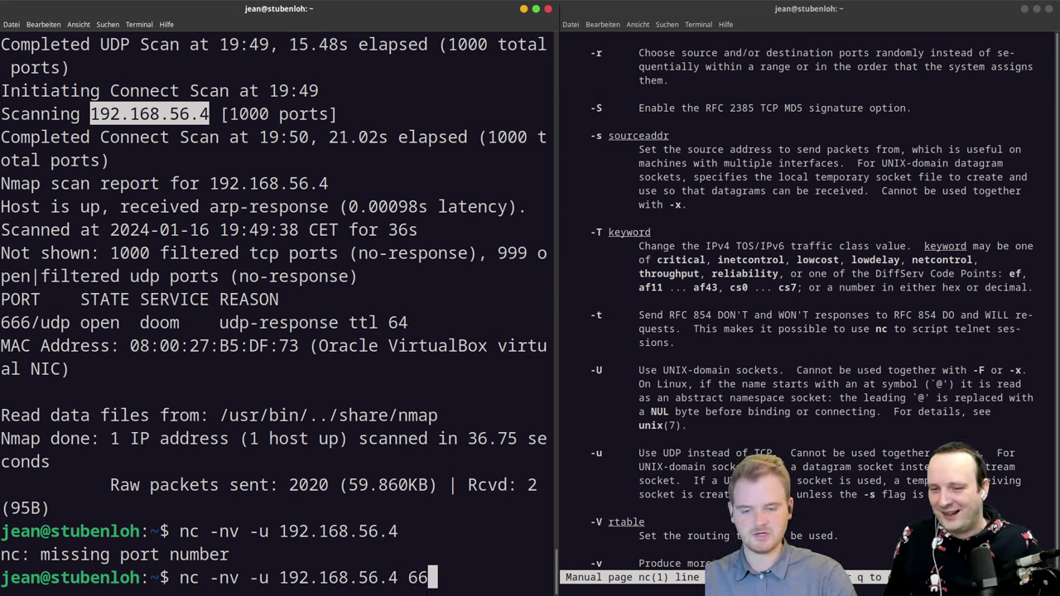
double_click(49, 323)
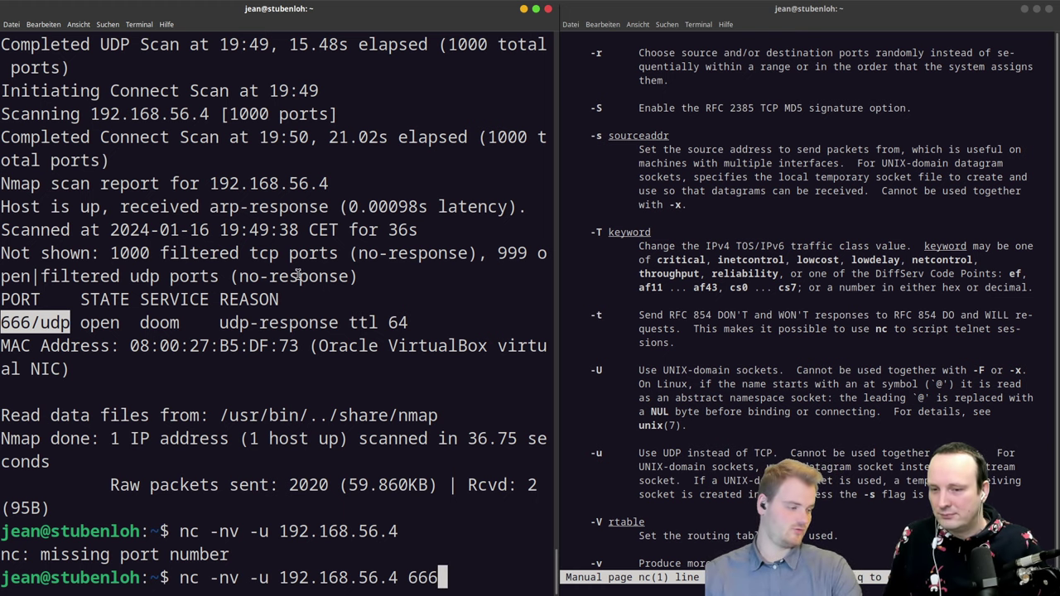
key(Return)
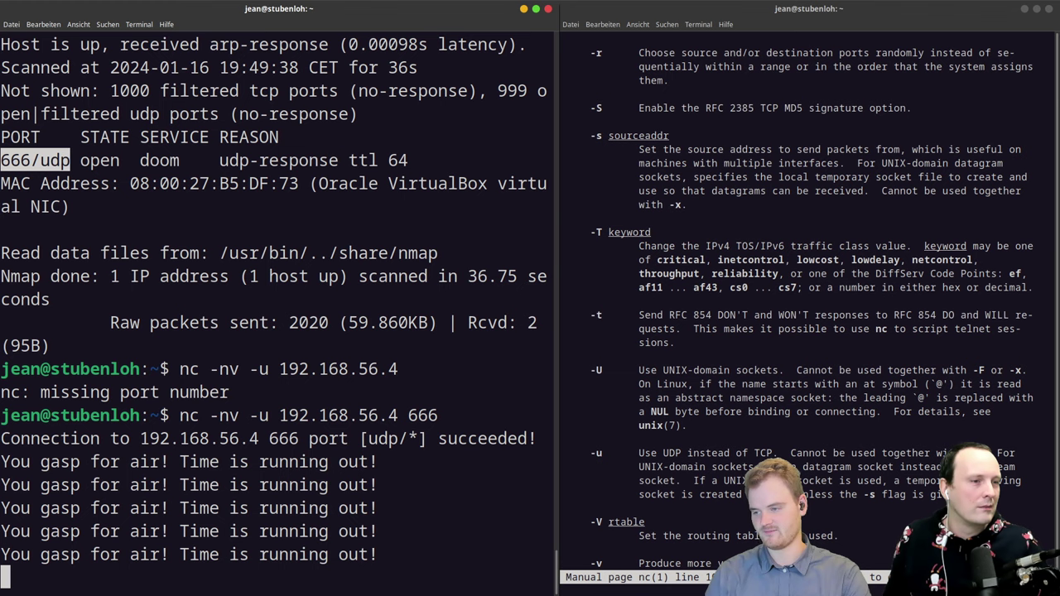
Step: Stop the netcat session with Ctrl+C and switch to a new browser tab
key(ctrl+c)
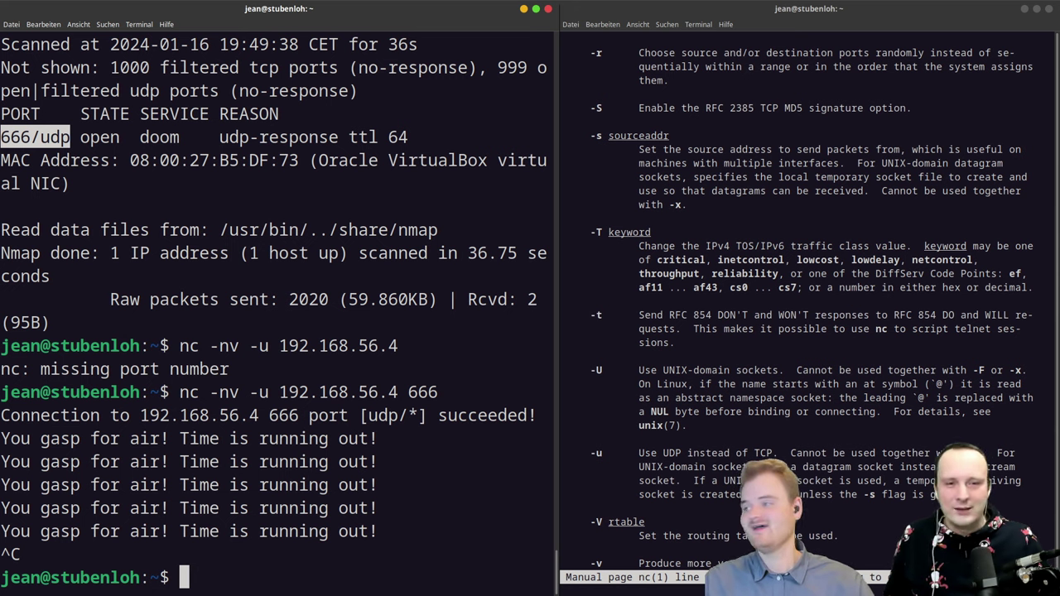
key(alt+Tab)
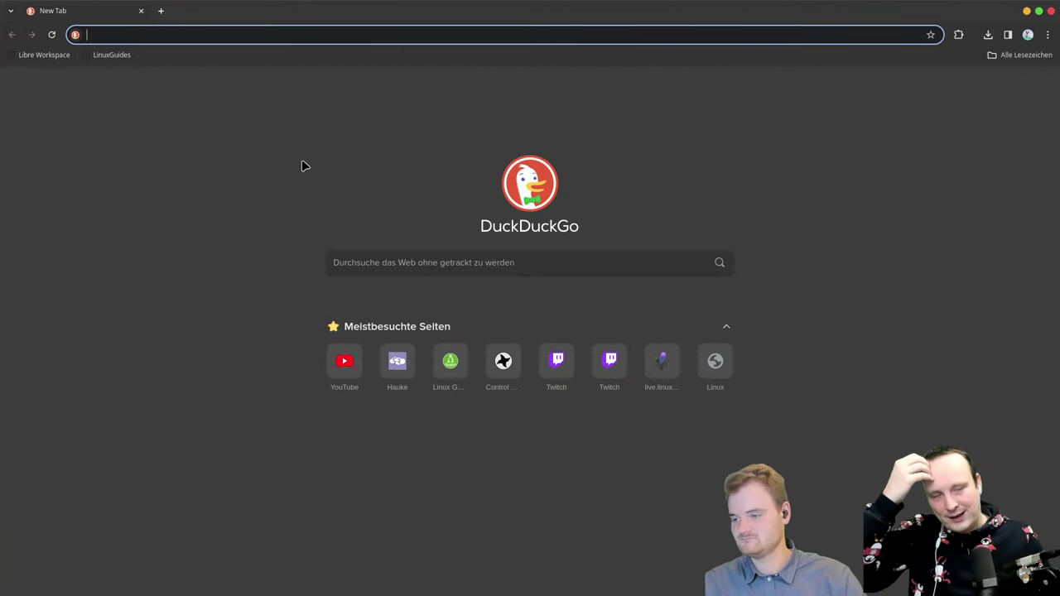
Step: Search 'arp poisoning', open German Wikipedia's ARP-Spoofing article, and the ARP article in a background tab
text(arp po)
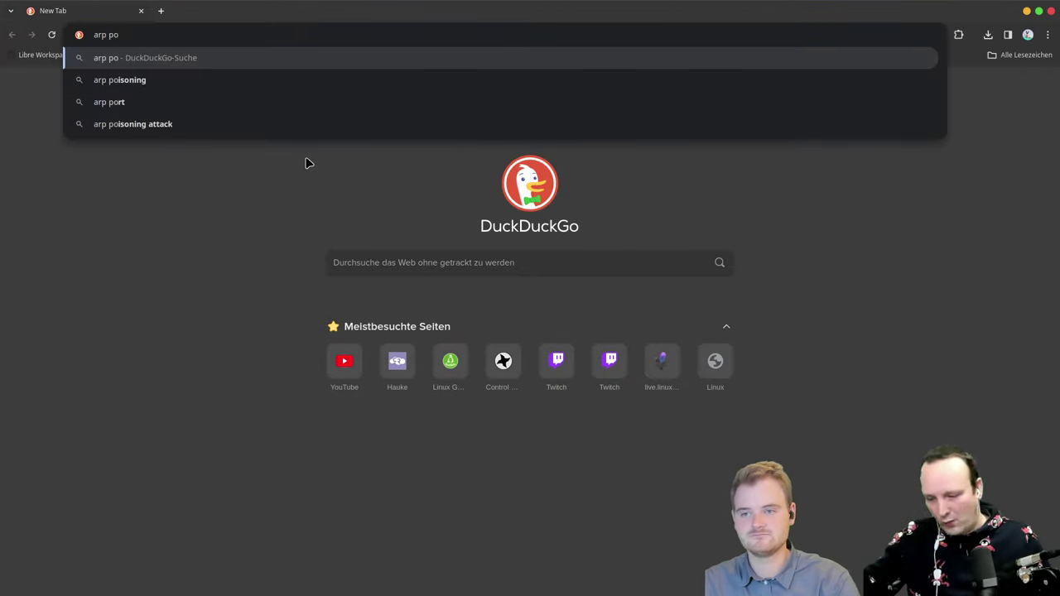
key(Down)
key(Return)
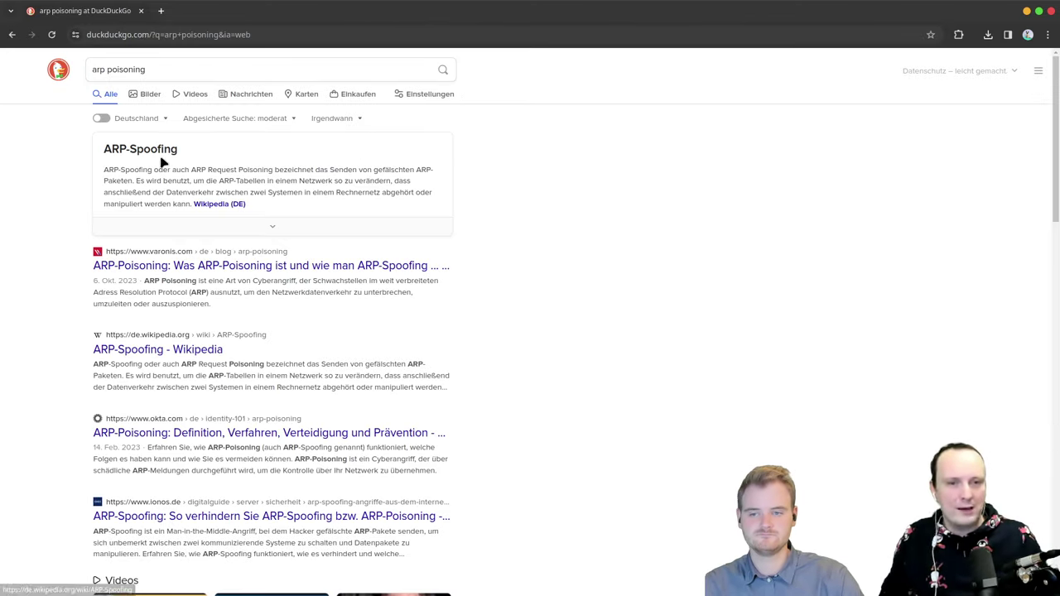
click(231, 204)
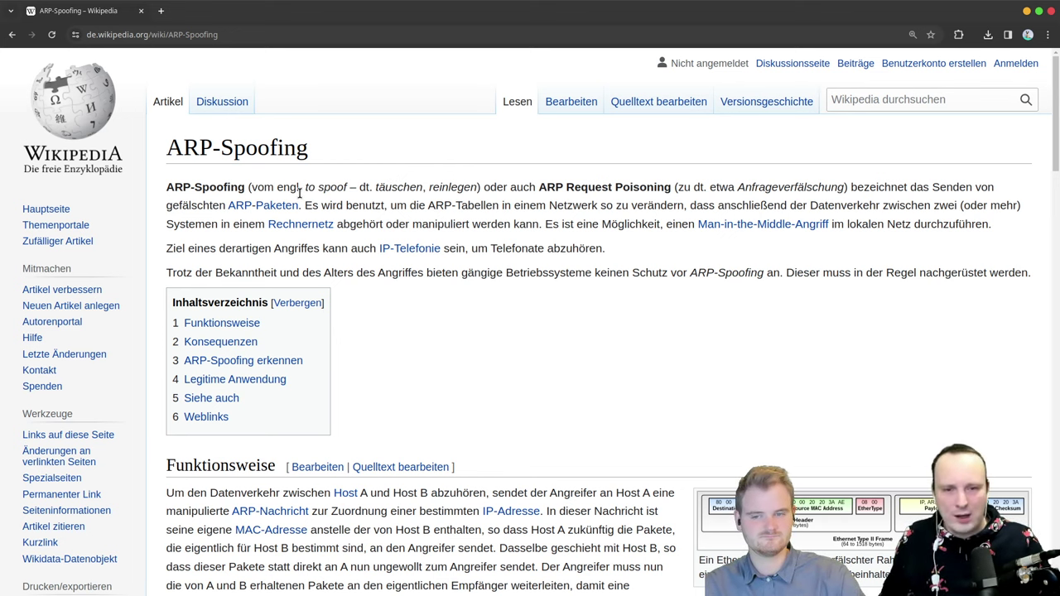
middle_click(245, 212)
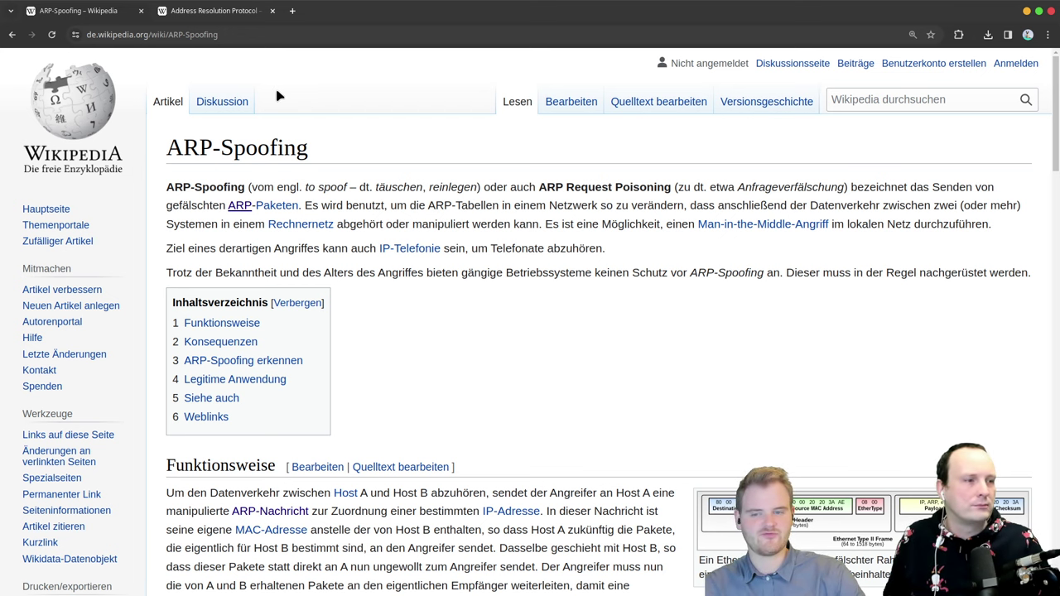
click(245, 12)
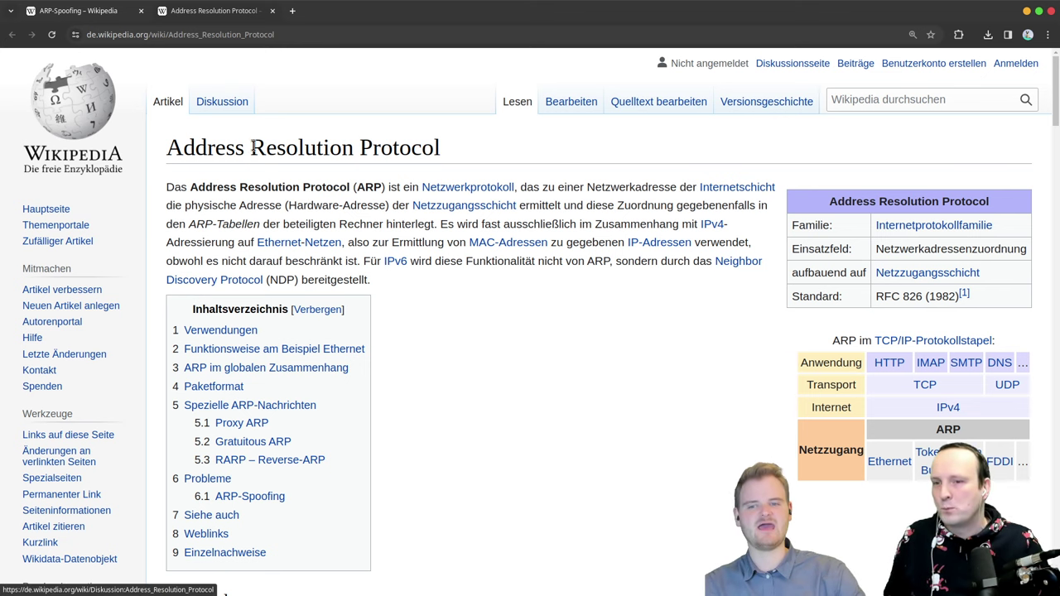
drag(251, 151, 552, 166)
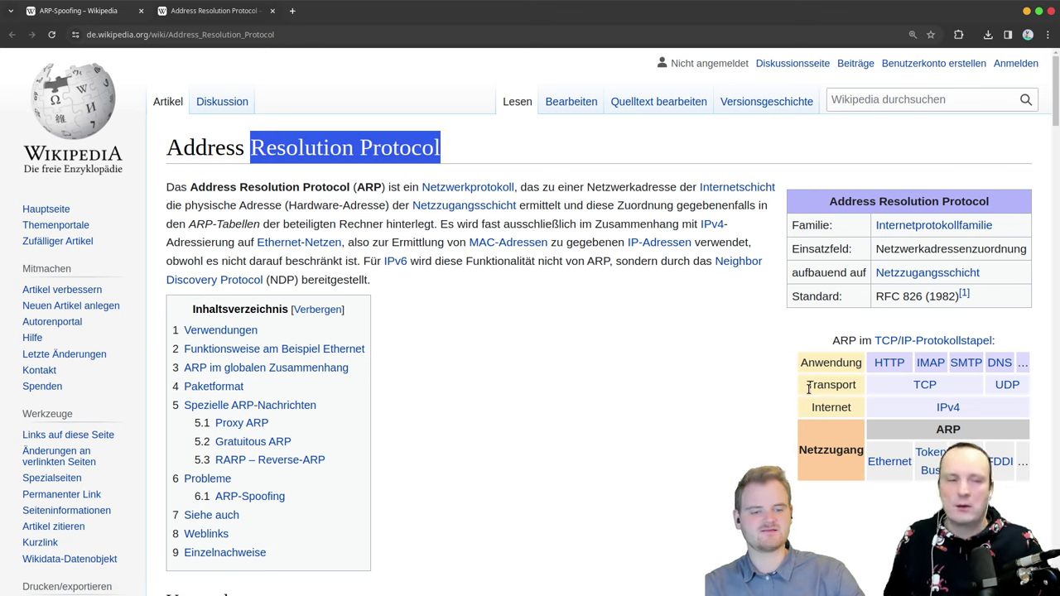
drag(811, 406, 944, 407)
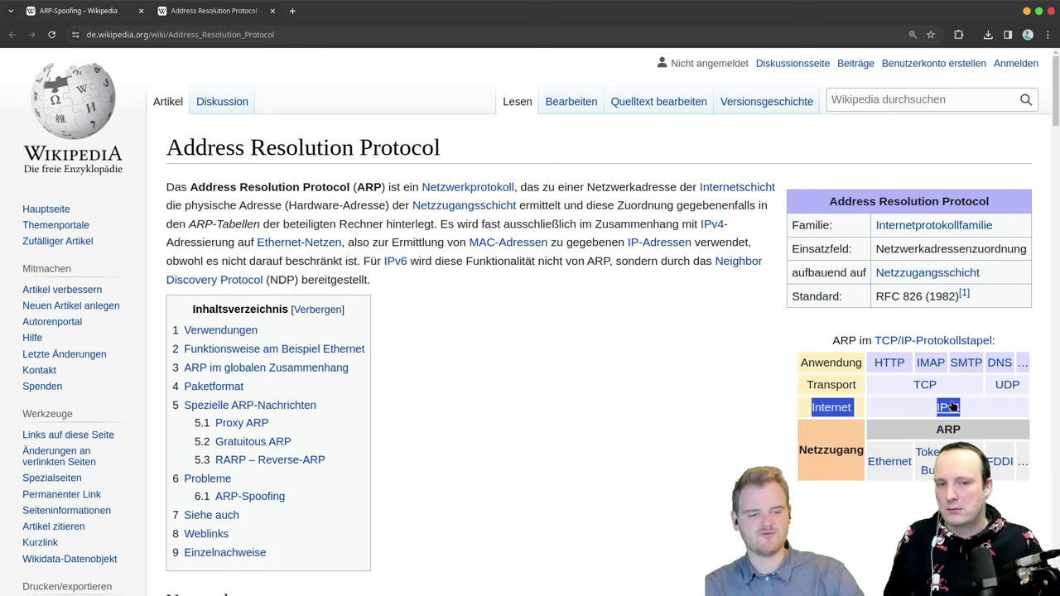
click(949, 432)
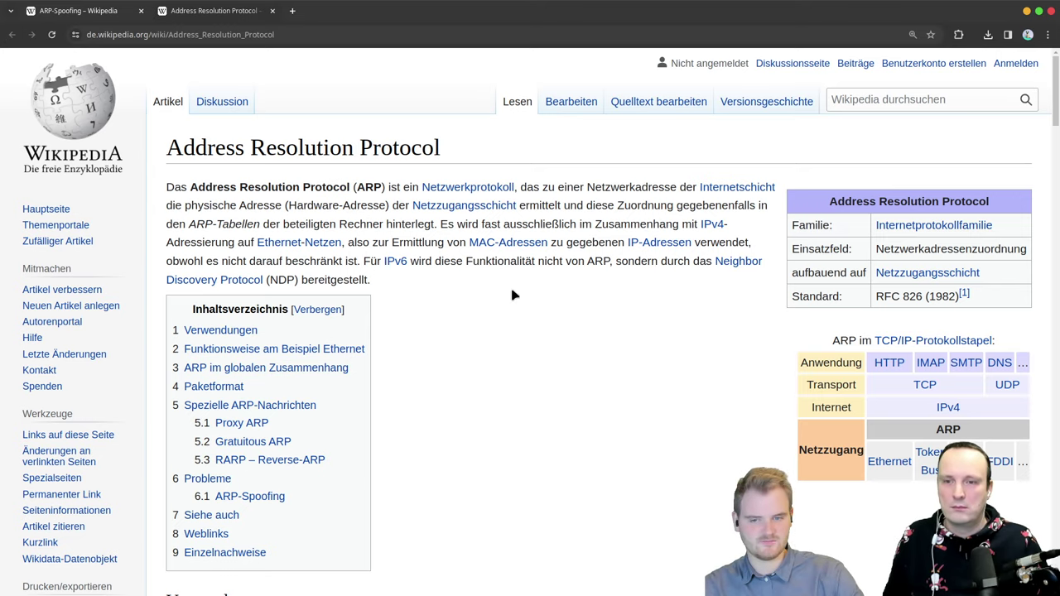
scroll(581, 343, down, 6)
scroll(573, 323, down, 10)
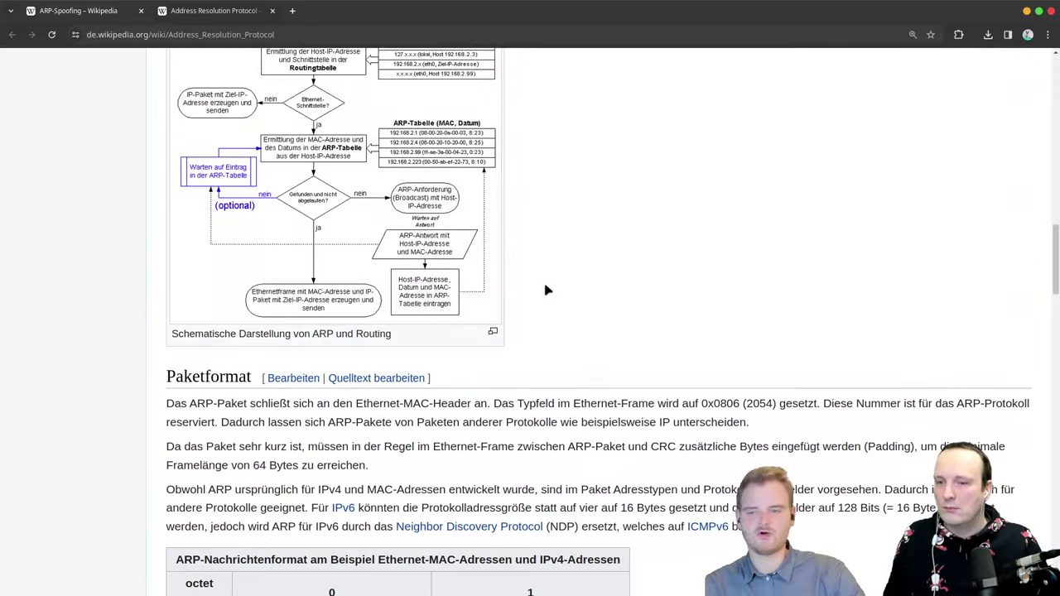
scroll(546, 290, down, 6)
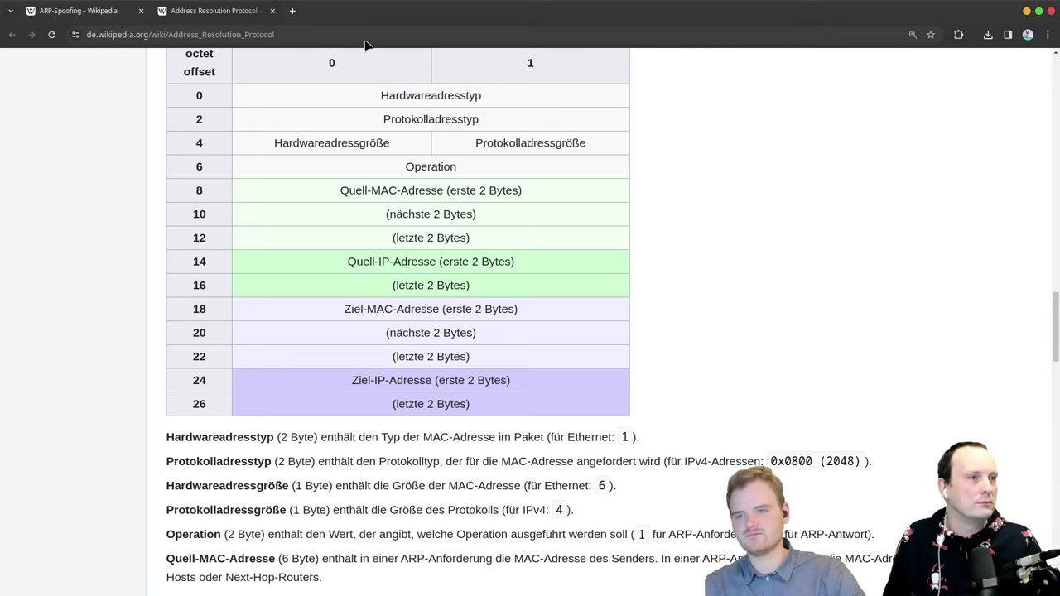
click(74, 10)
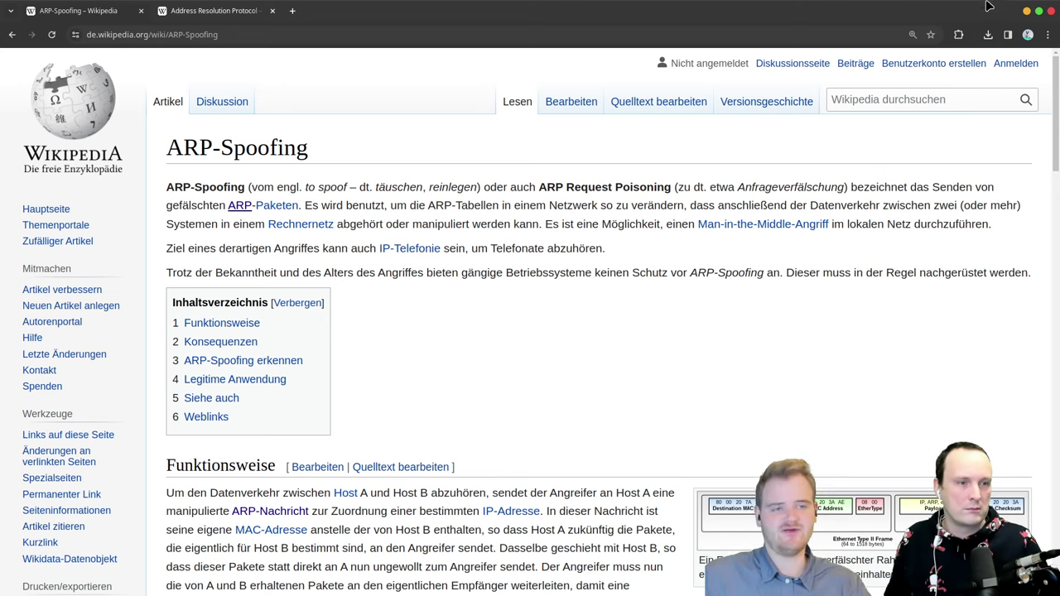
Step: Bring the terminals back, start an nc command, and highlight the manual's -l listen option
key(alt+F9)
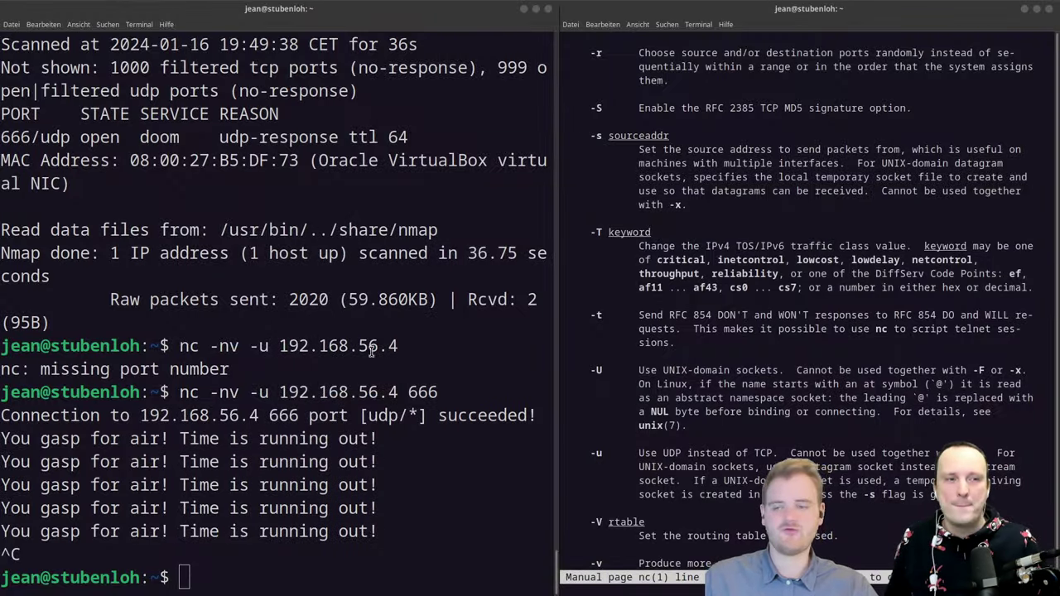
click(371, 351)
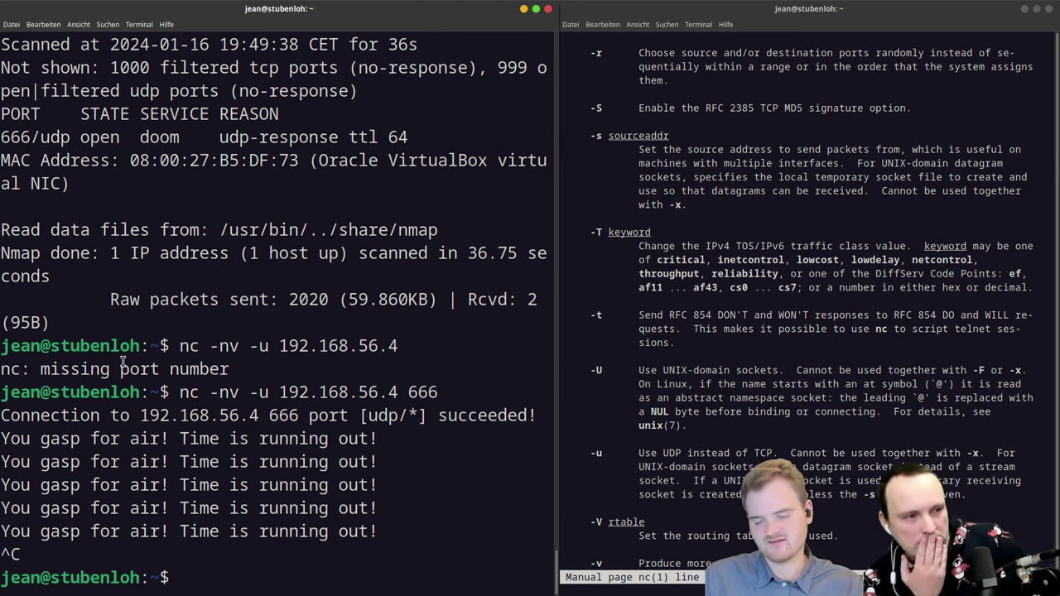
text(nc)
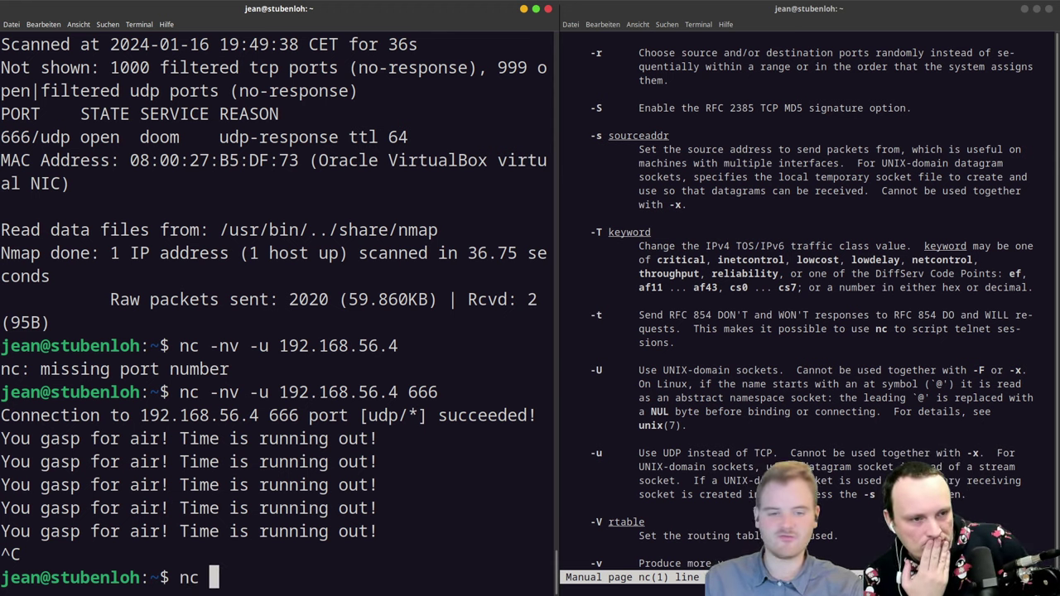
click(777, 375)
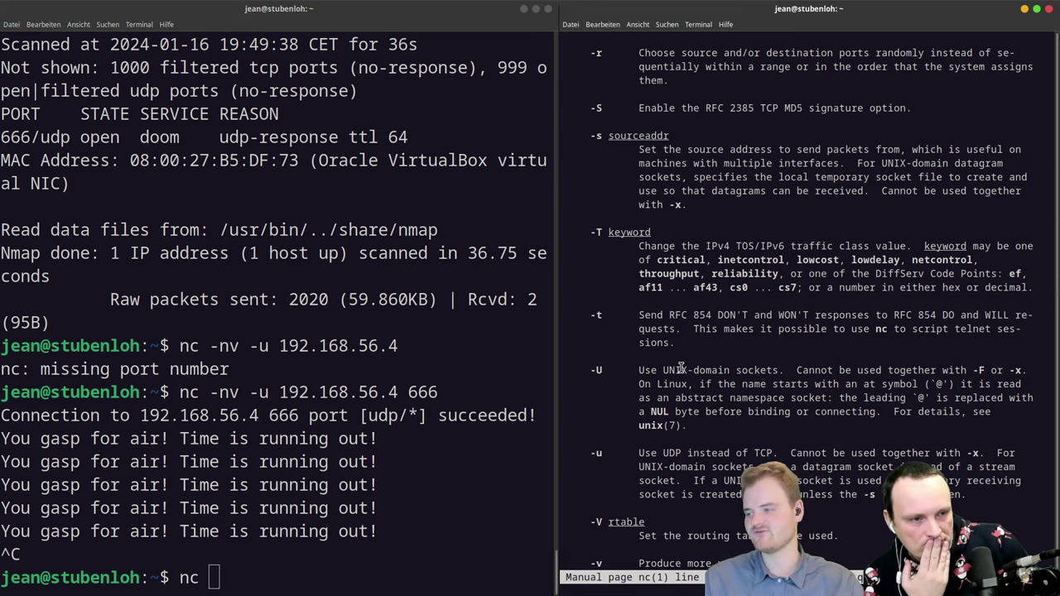
scroll(680, 396, up, 3)
scroll(679, 400, up, 20)
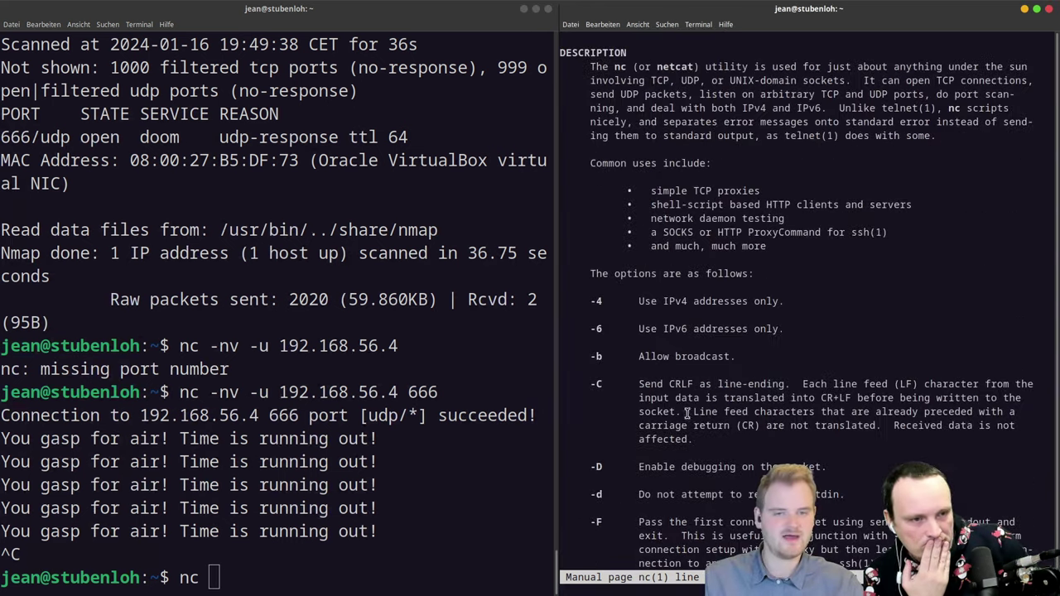
scroll(683, 416, down, 8)
scroll(684, 416, down, 3)
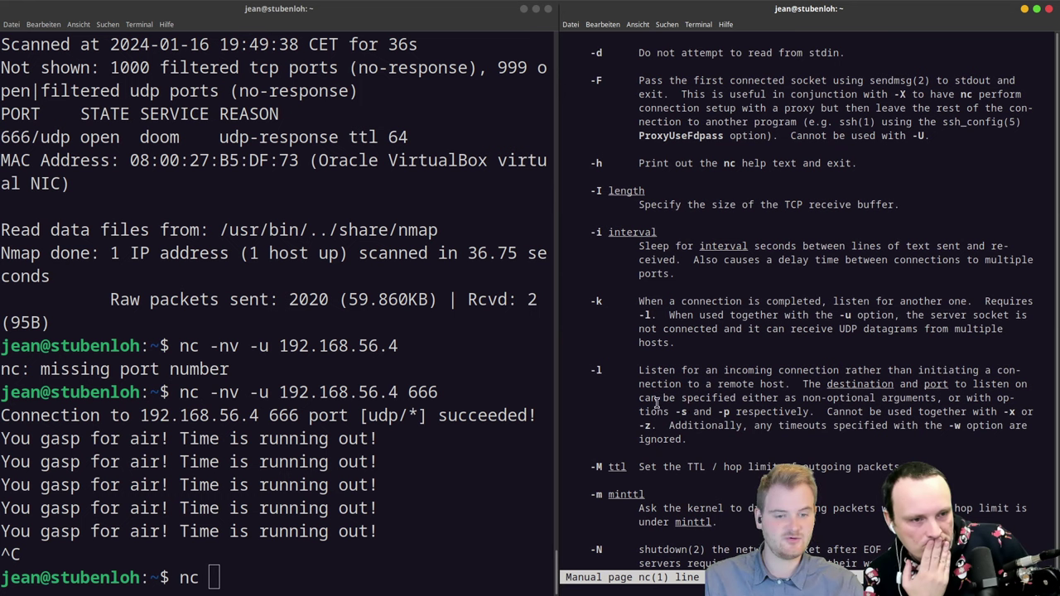
drag(660, 374, 797, 384)
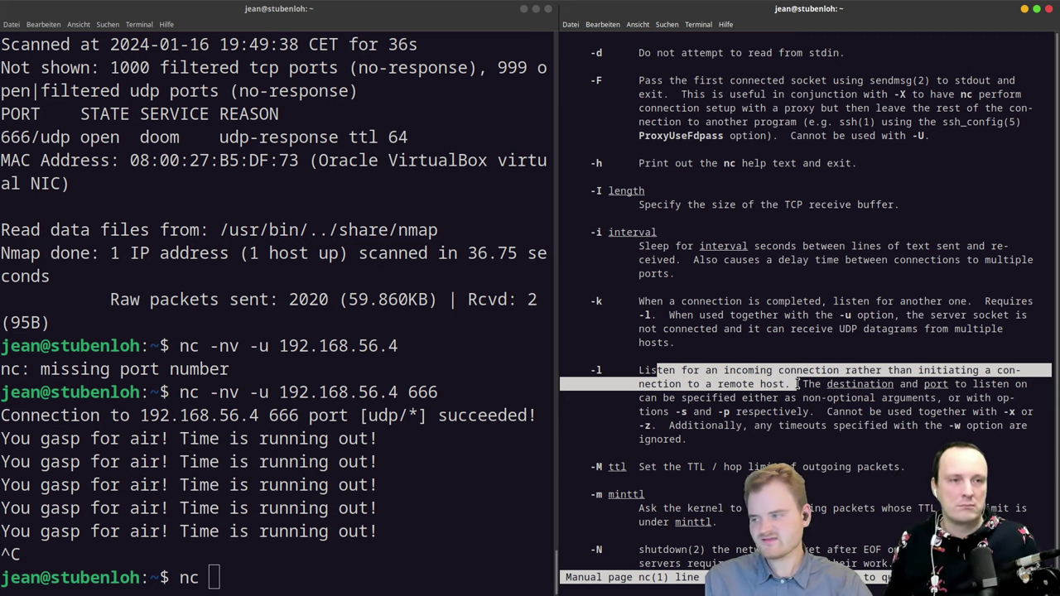
Step: Check the -v and -p options, then extend the command to 'nc -lvnp'
scroll(798, 383, down, 20)
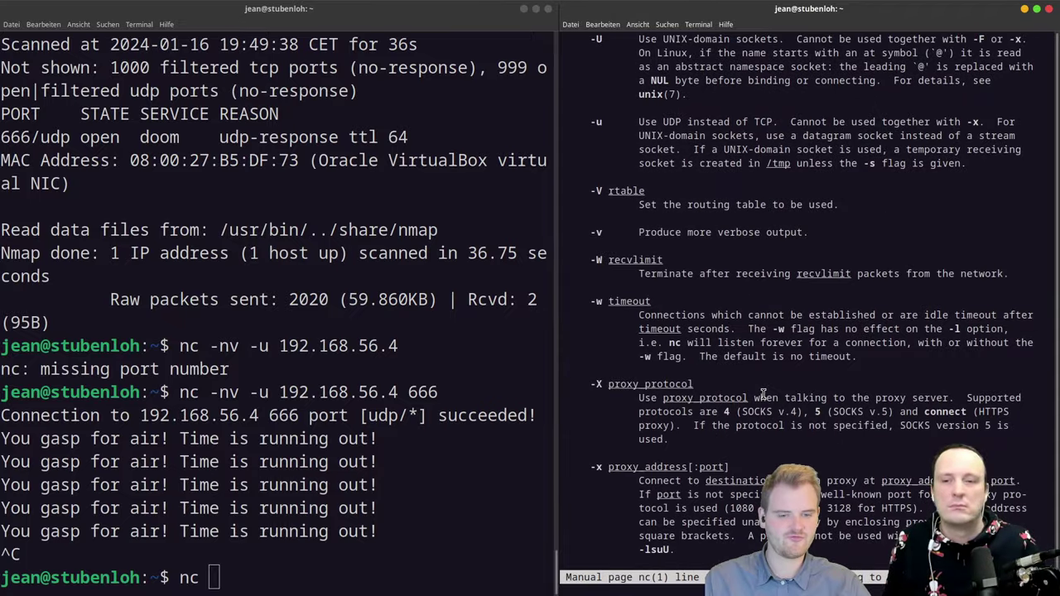
drag(657, 232, 799, 232)
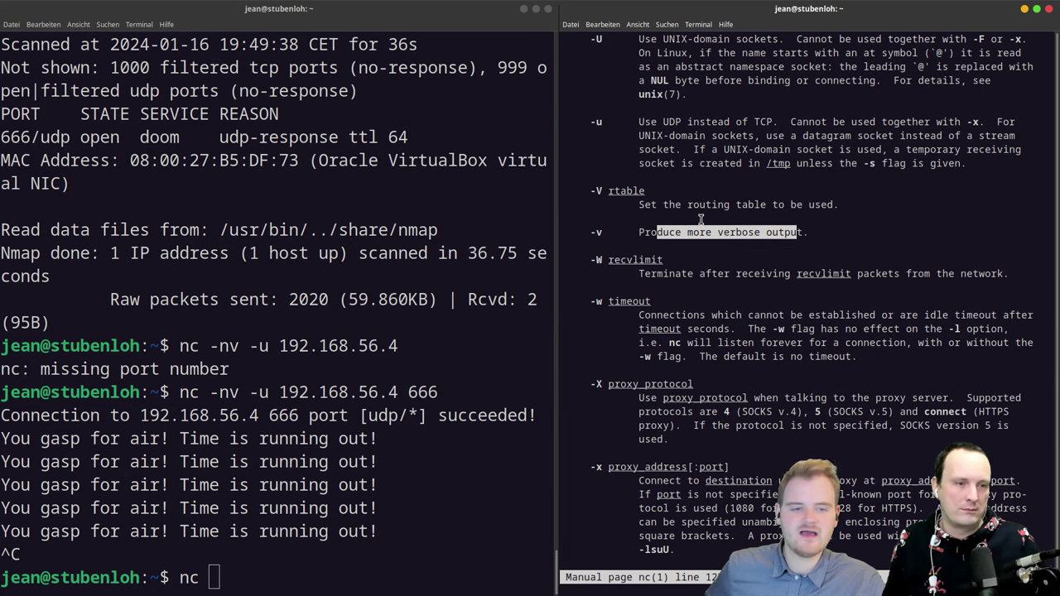
scroll(695, 195, up, 5)
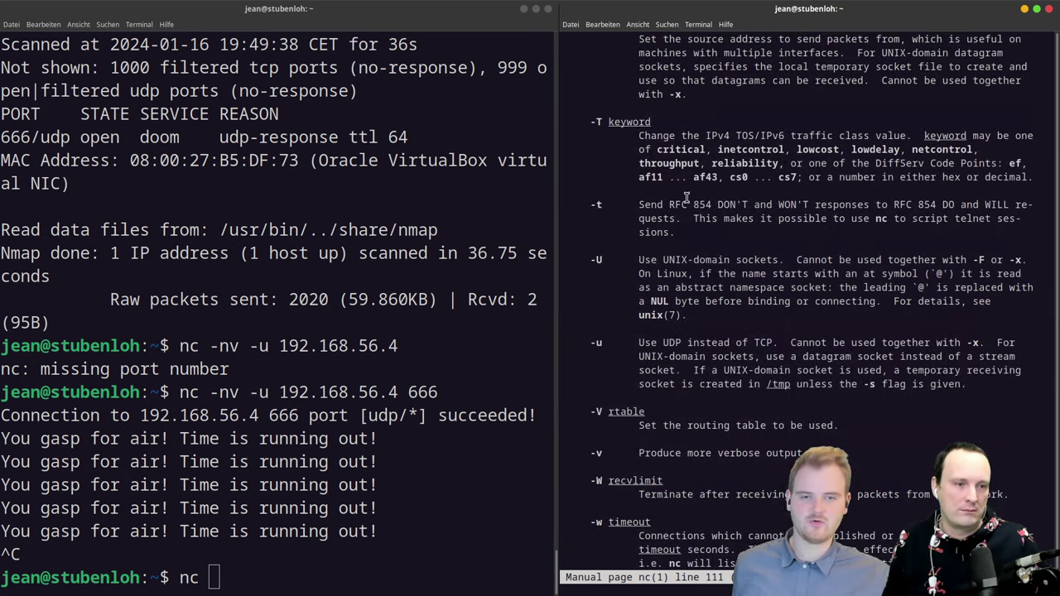
scroll(687, 203, up, 6)
scroll(686, 208, up, 8)
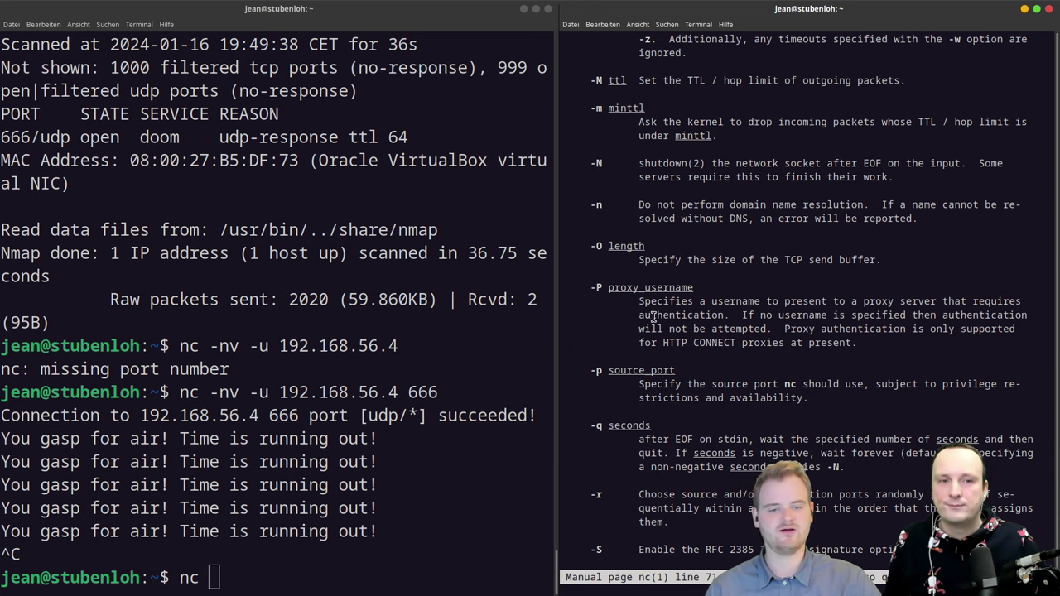
double_click(596, 370)
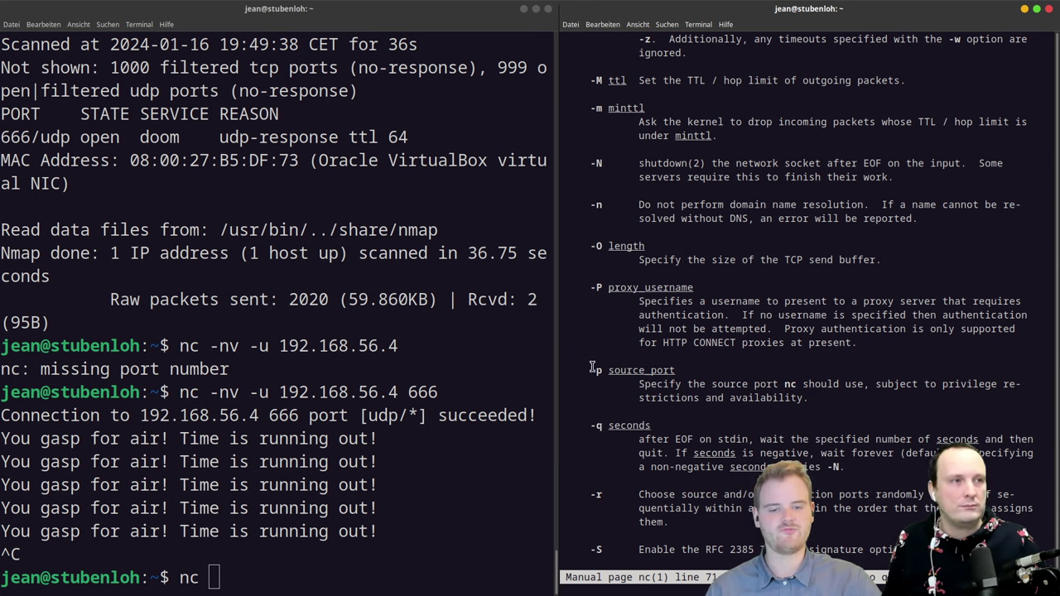
click(372, 436)
text(-)
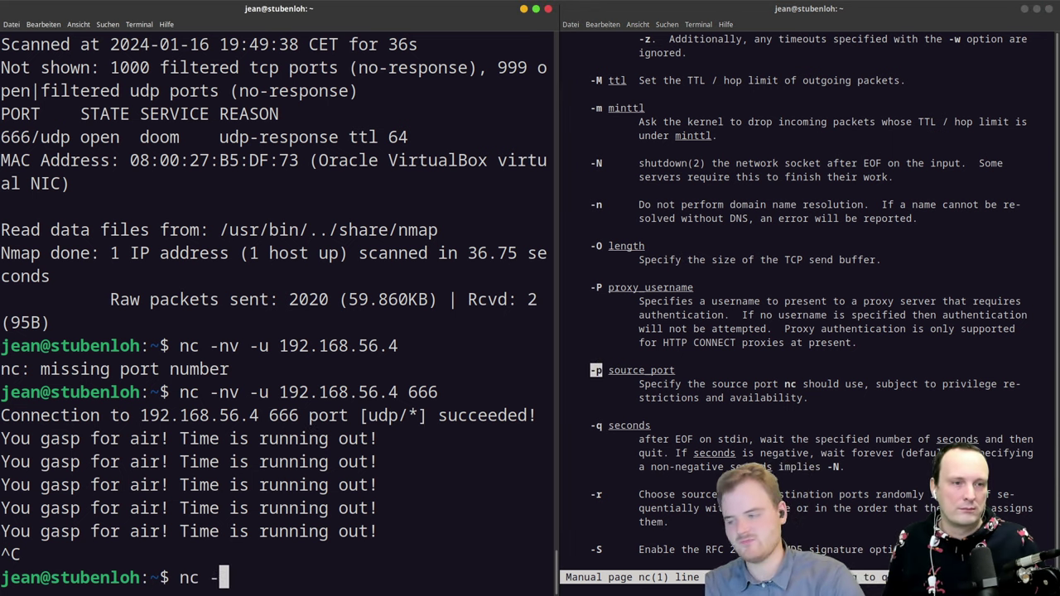
text(lvn)
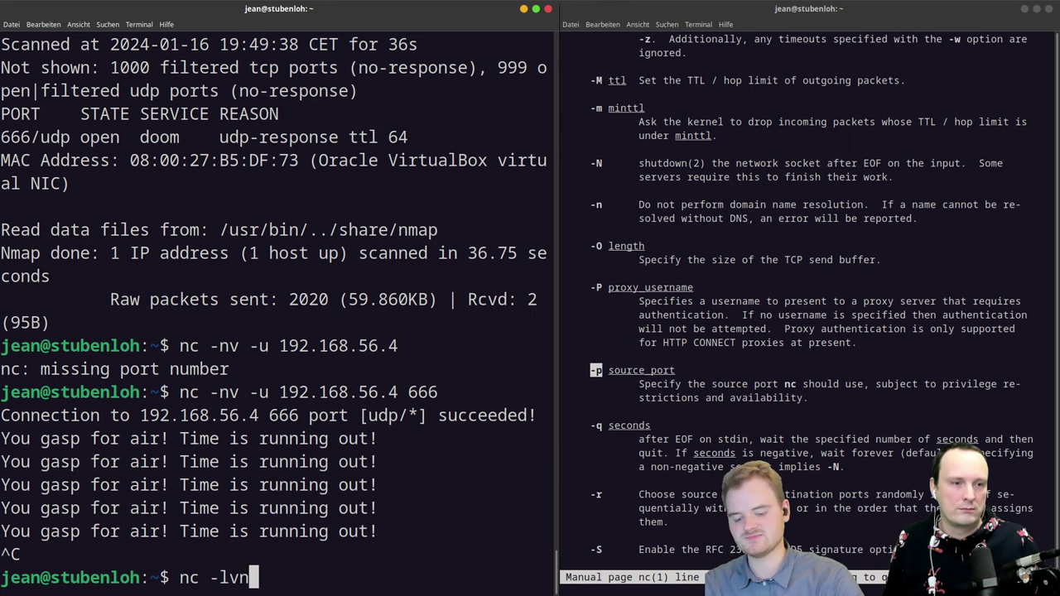
text(p)
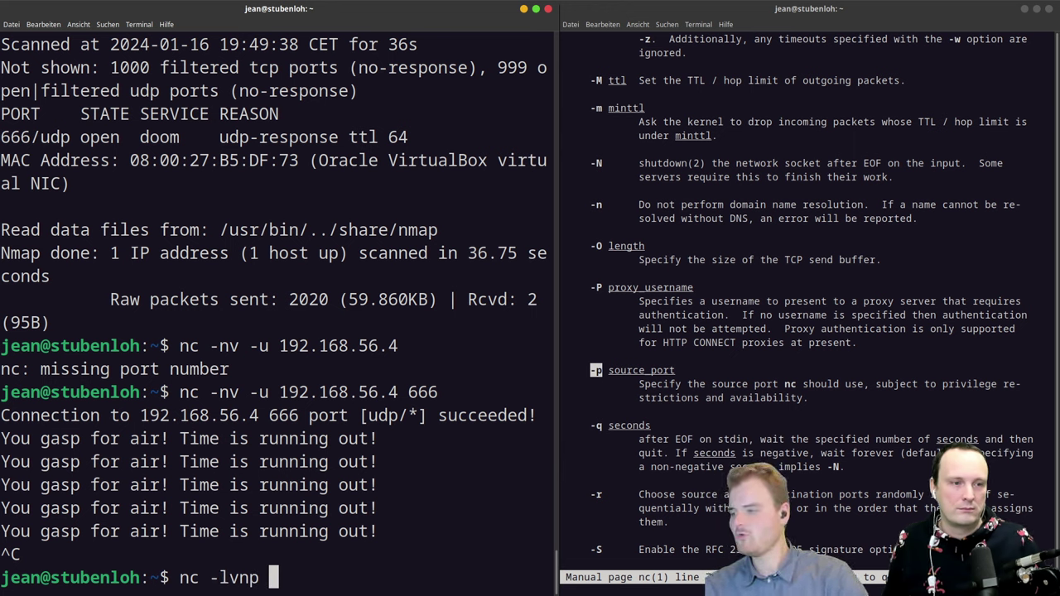
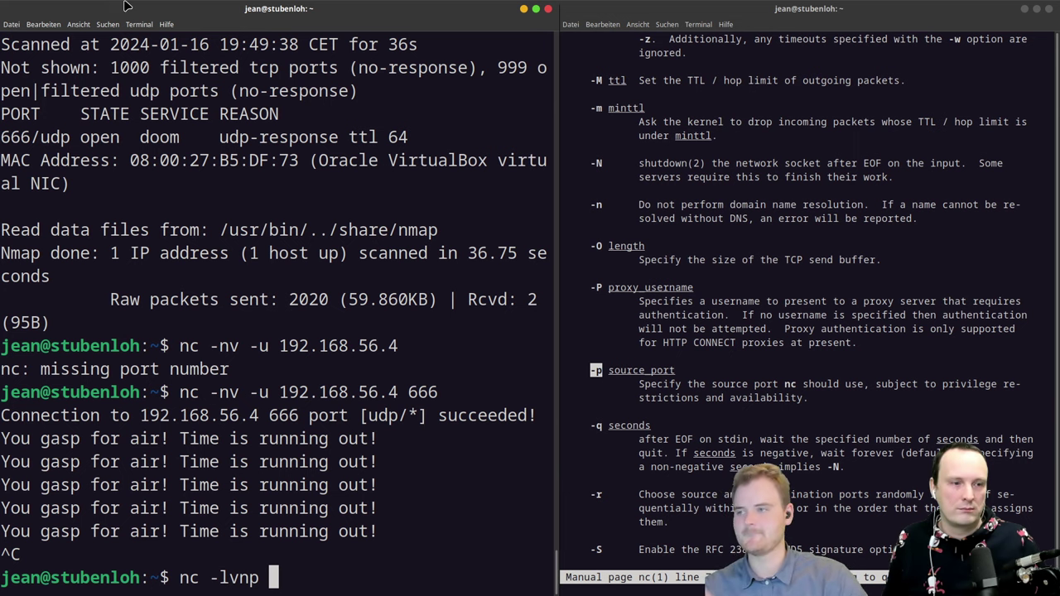
Step: Leave the half-typed nc -lvnp command and switch to the ARP-Spoofing Wikipedia article in the browser
key(super)
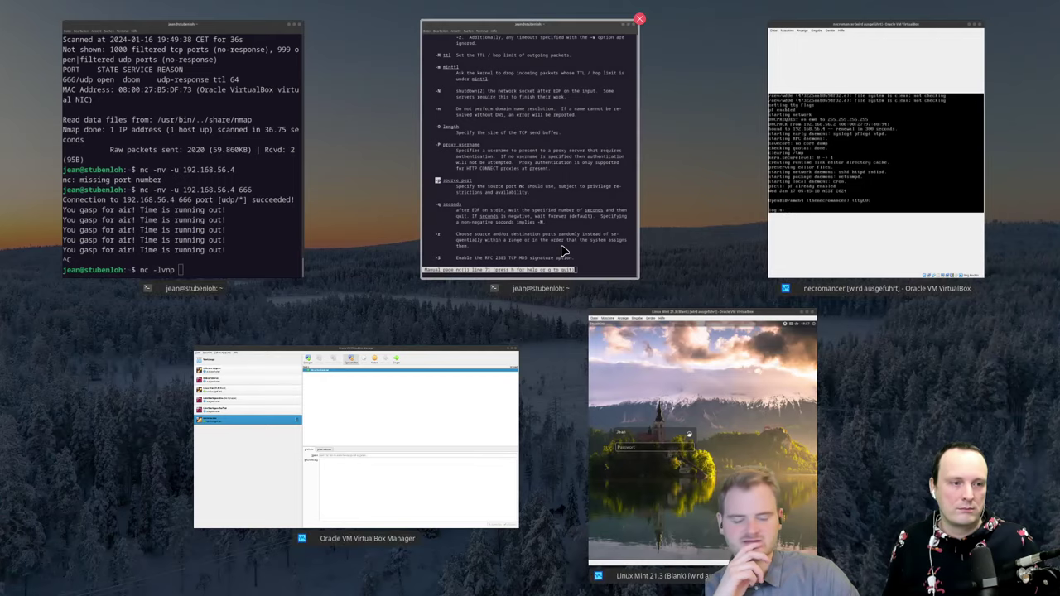
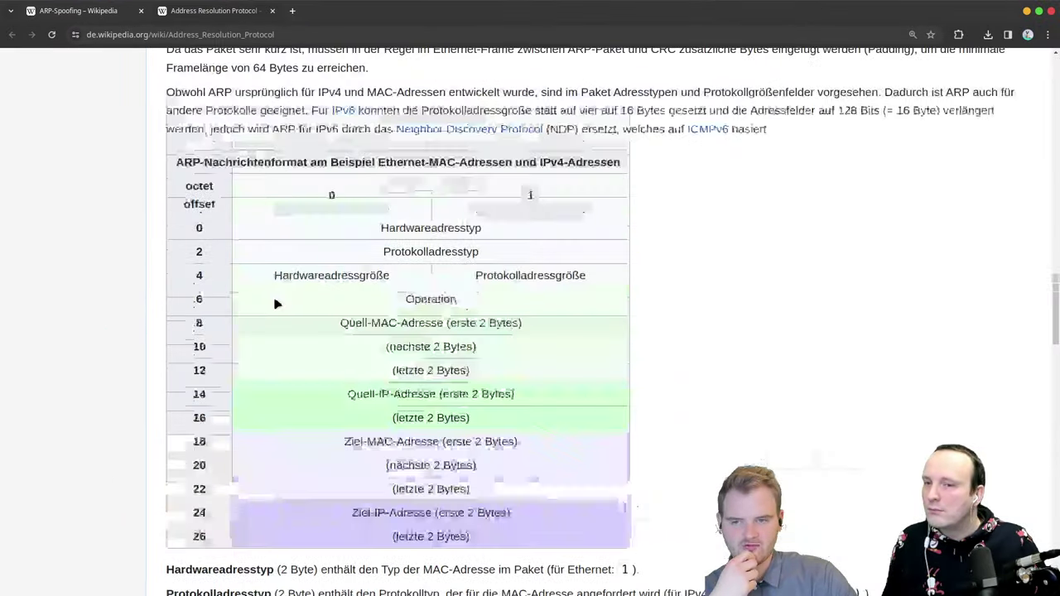
Step: Skim the rest of the German ARP article, then move Chrome aside to reveal the netcat terminal
scroll(197, 330, down, 5)
scroll(197, 329, down, 1)
scroll(197, 329, down, 15)
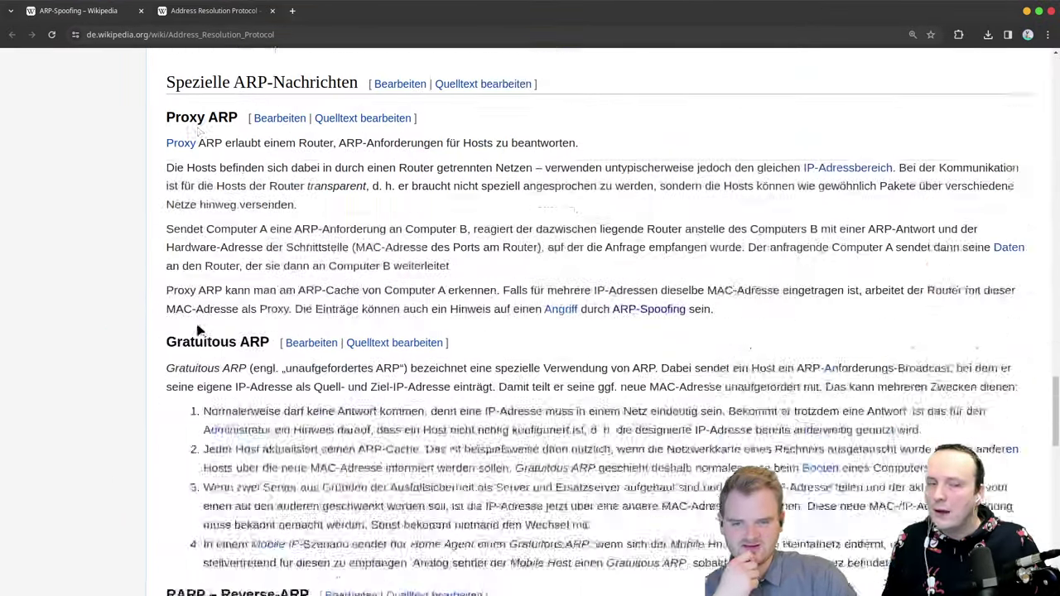
scroll(197, 330, down, 3)
scroll(197, 330, up, 15)
scroll(197, 329, up, 15)
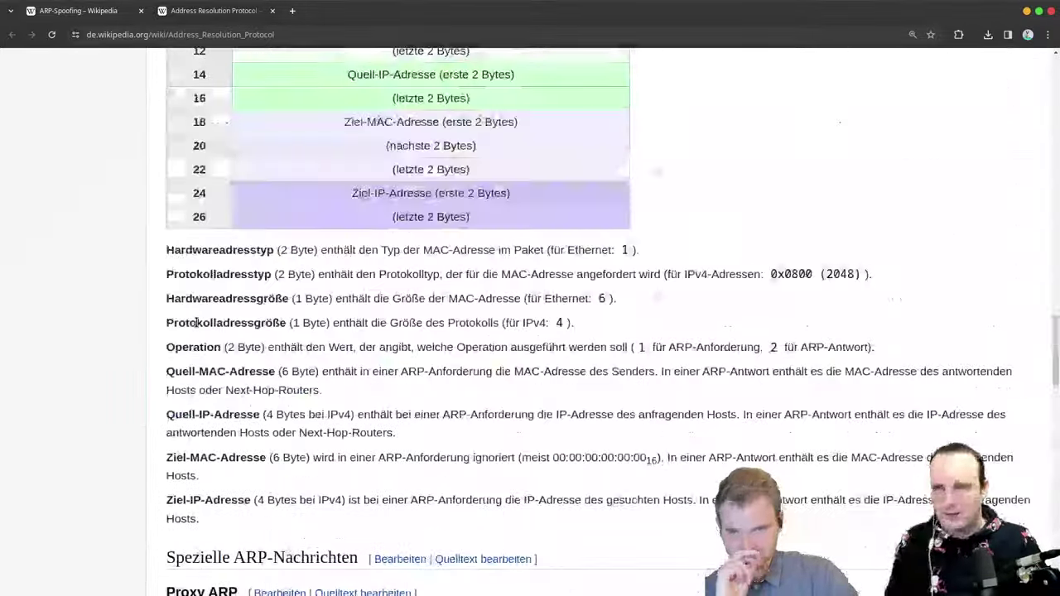
scroll(197, 330, up, 15)
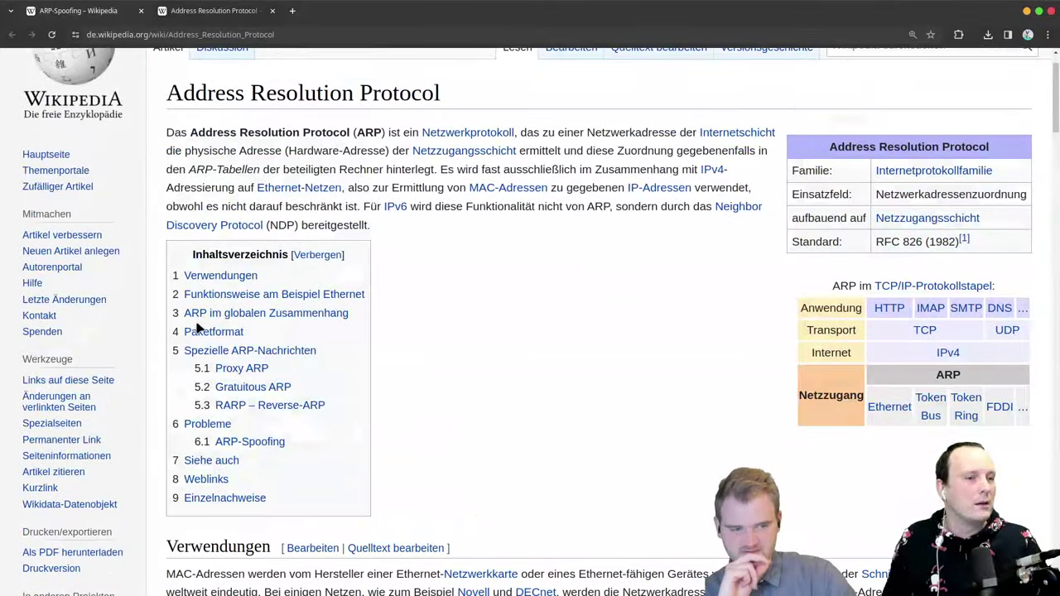
scroll(197, 330, down, 4)
scroll(197, 321, down, 10)
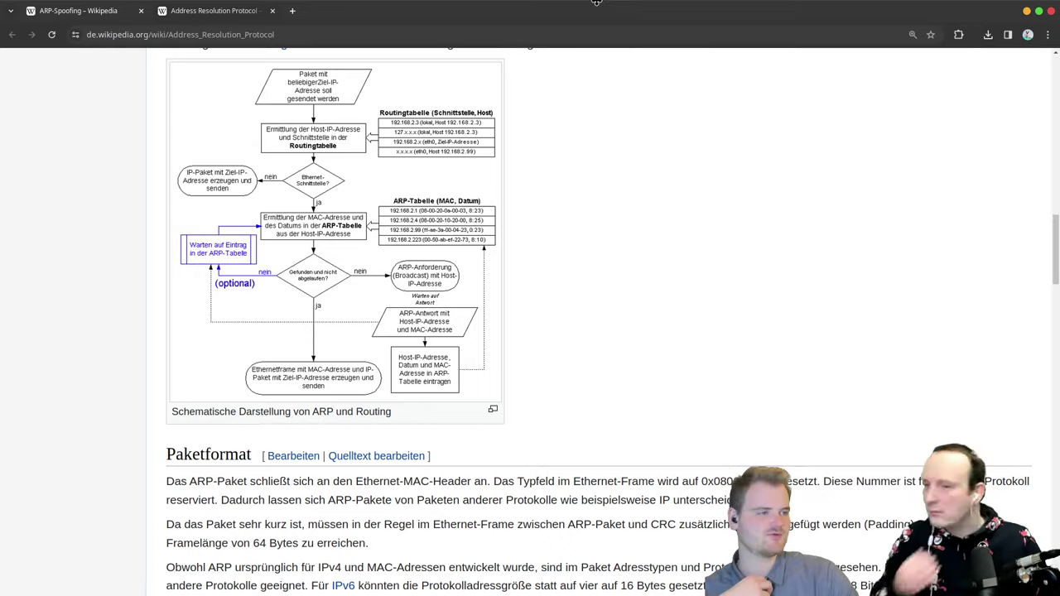
drag(600, 8, 1059, 10)
key(alt+Tab)
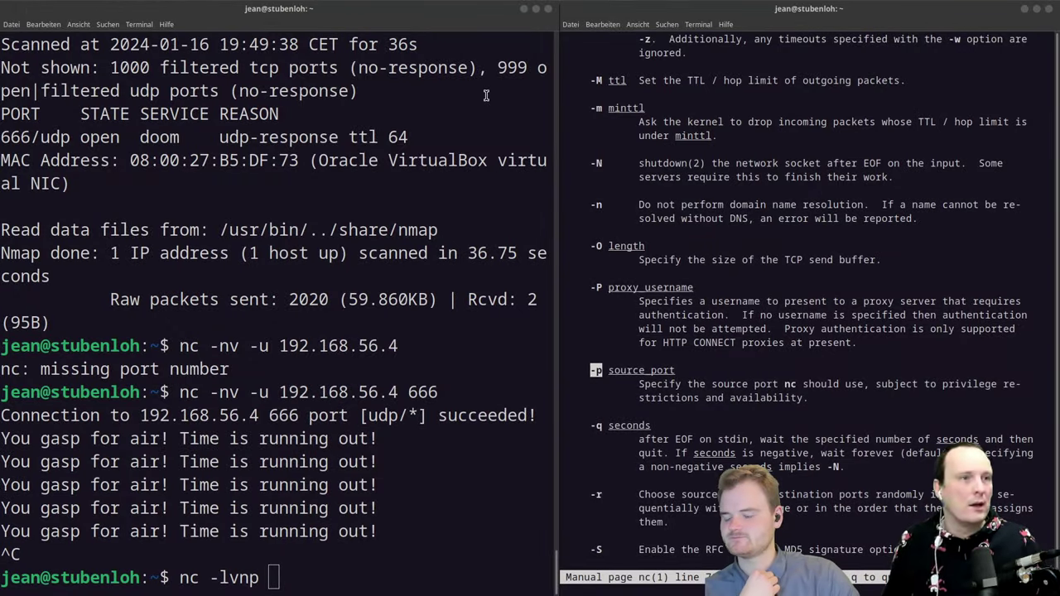
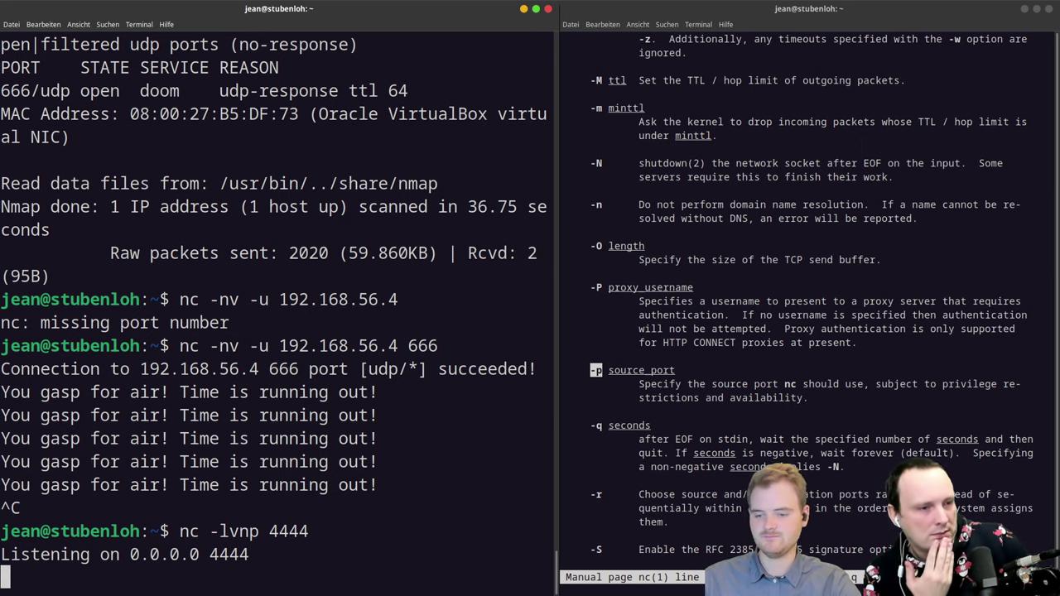
Step: Rerun the 'nc -lvnp 4444' listener with sudo, then open a second terminal tab
key(ctrl+c)
key(Up)
key(Home)
text(sudo)
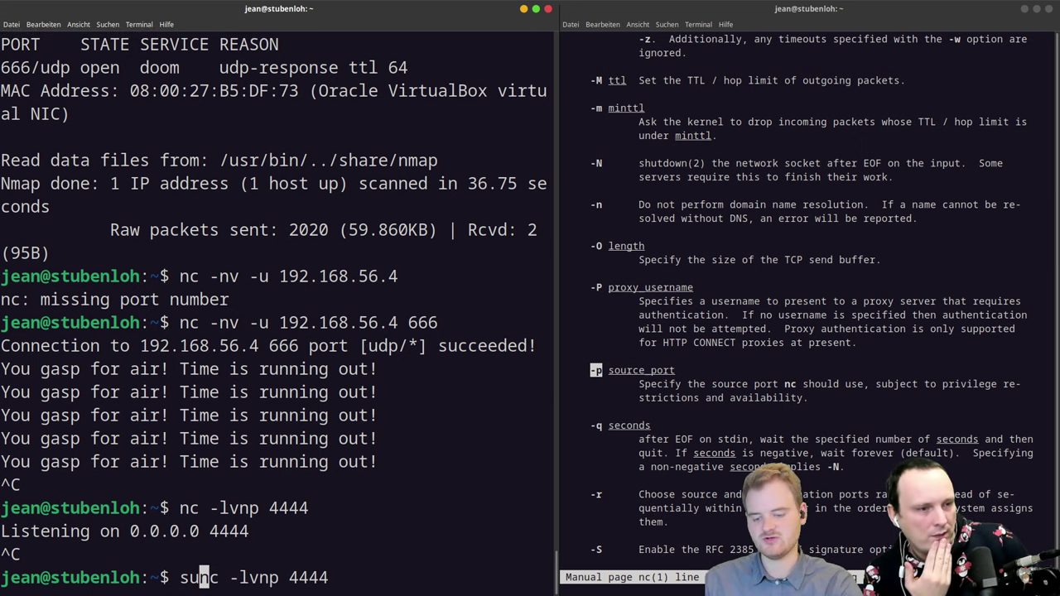
key(Return)
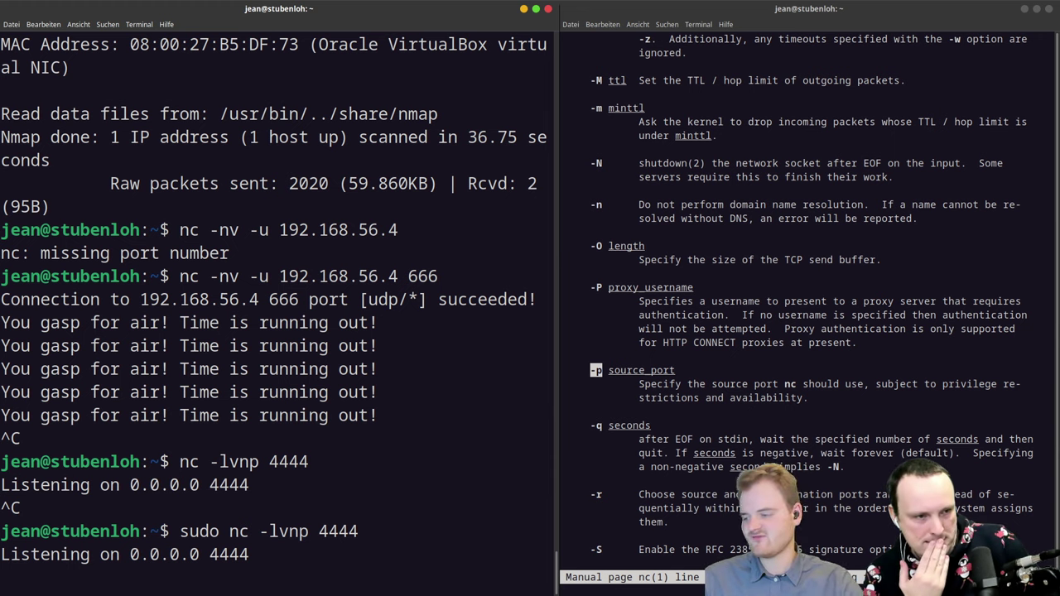
key(ctrl+shift+t)
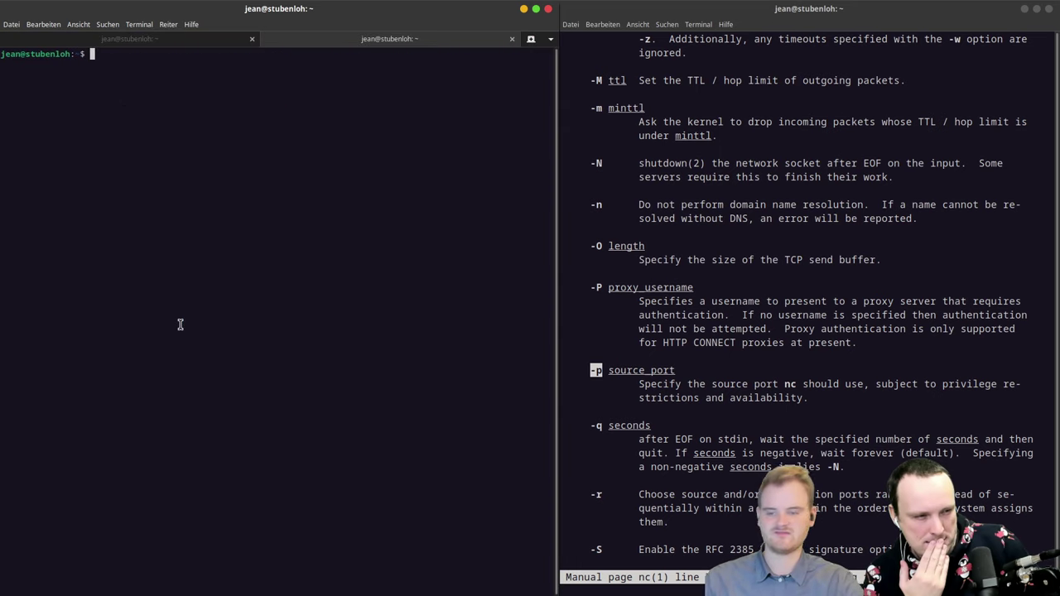
Step: Install the wireshark package with sudo apt install, dropping the aborted wireshark-gtk attempt
text(sudo )
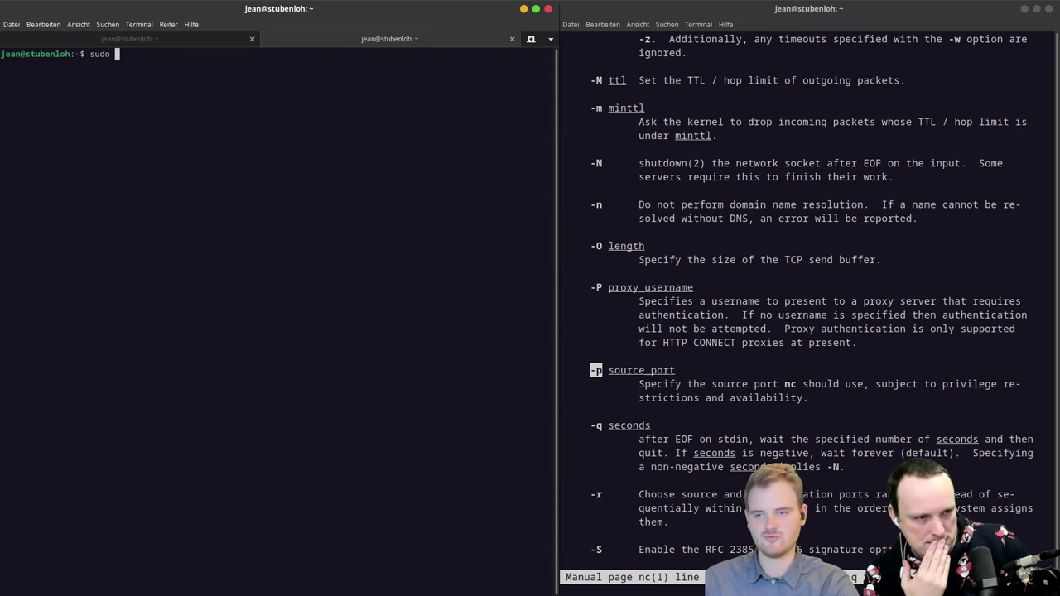
text(apt install wi)
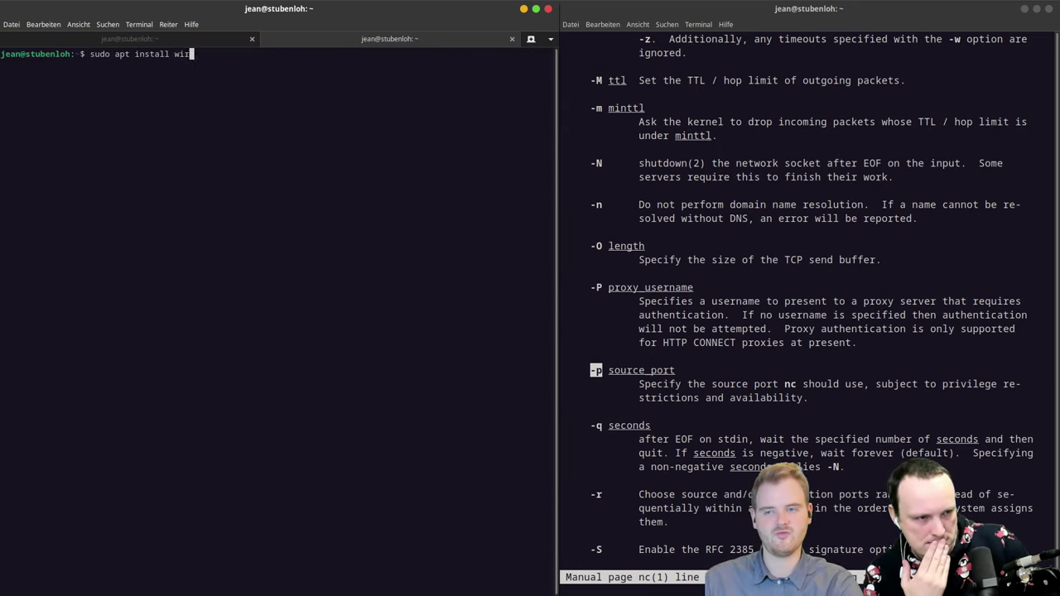
text(re)
key(Tab)
key(Tab)
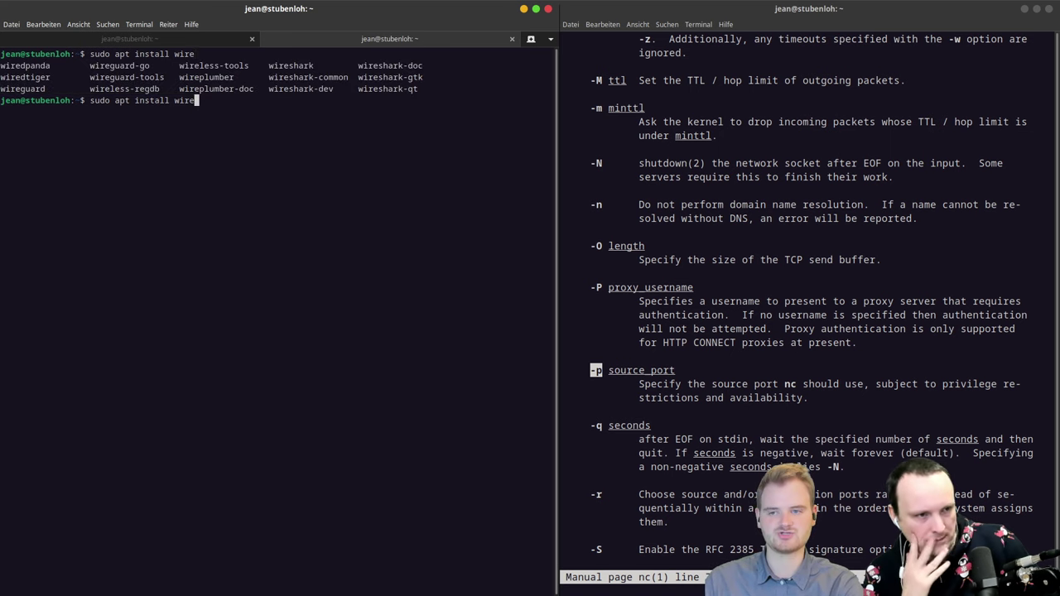
text(shark)
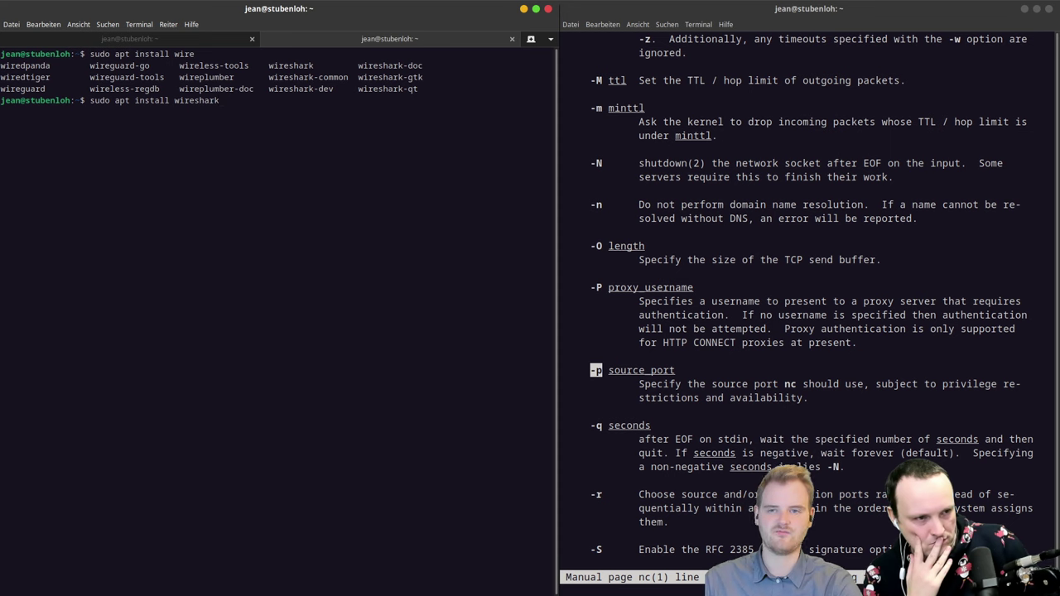
text(-g)
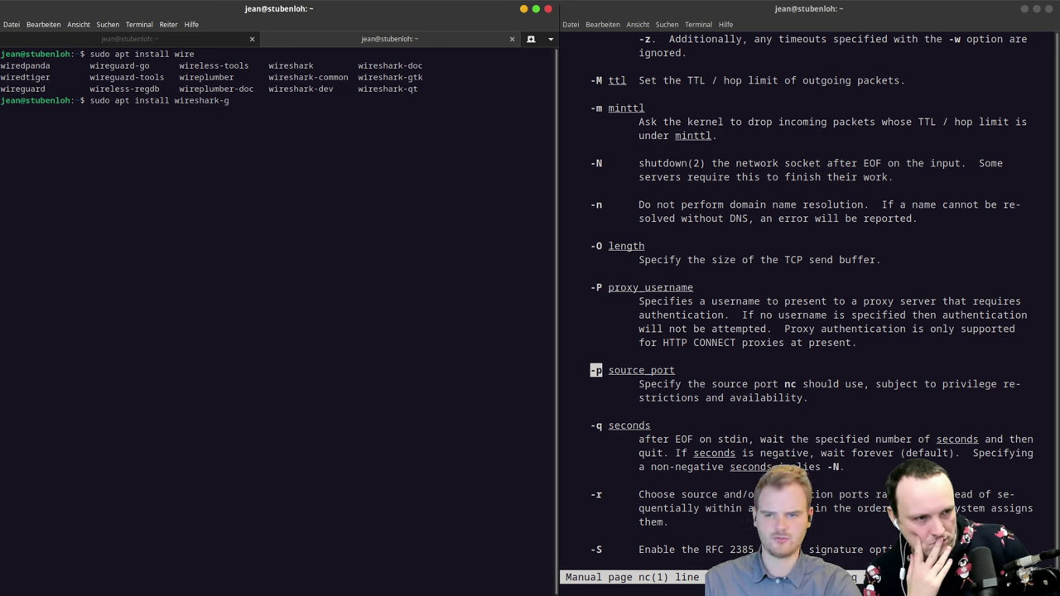
text(tk)
key(Return)
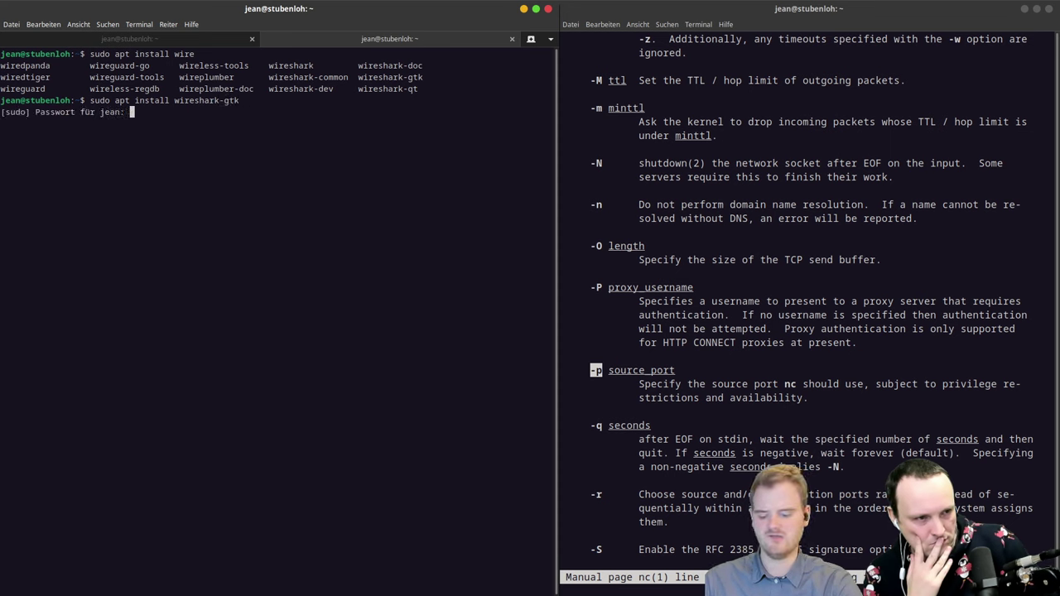
key(Return)
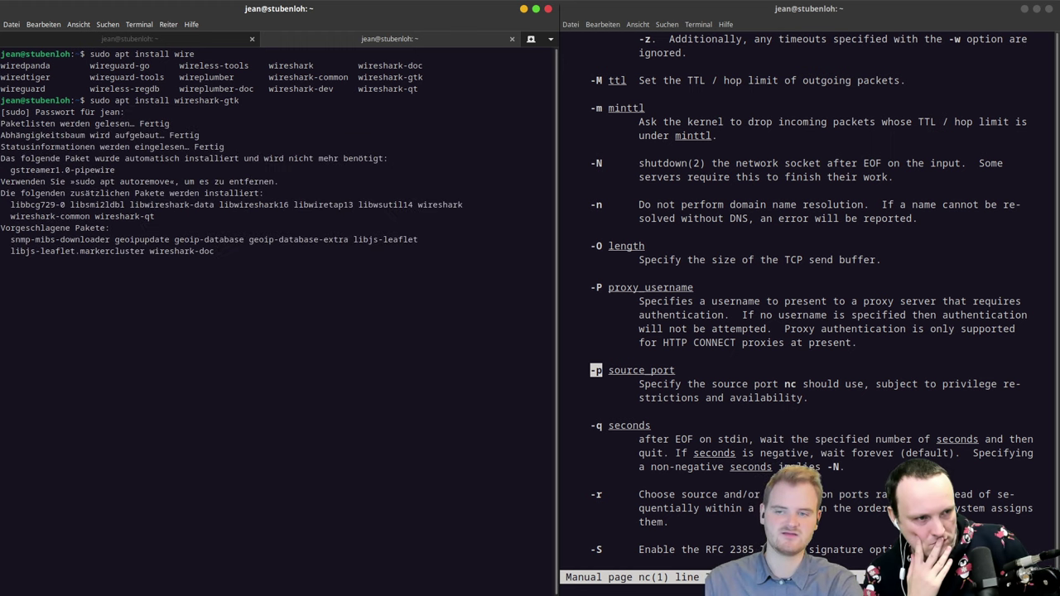
key(ctrl+c)
key(Up)
key(BackSpace)
key(BackSpace)
key(BackSpace)
key(BackSpace)
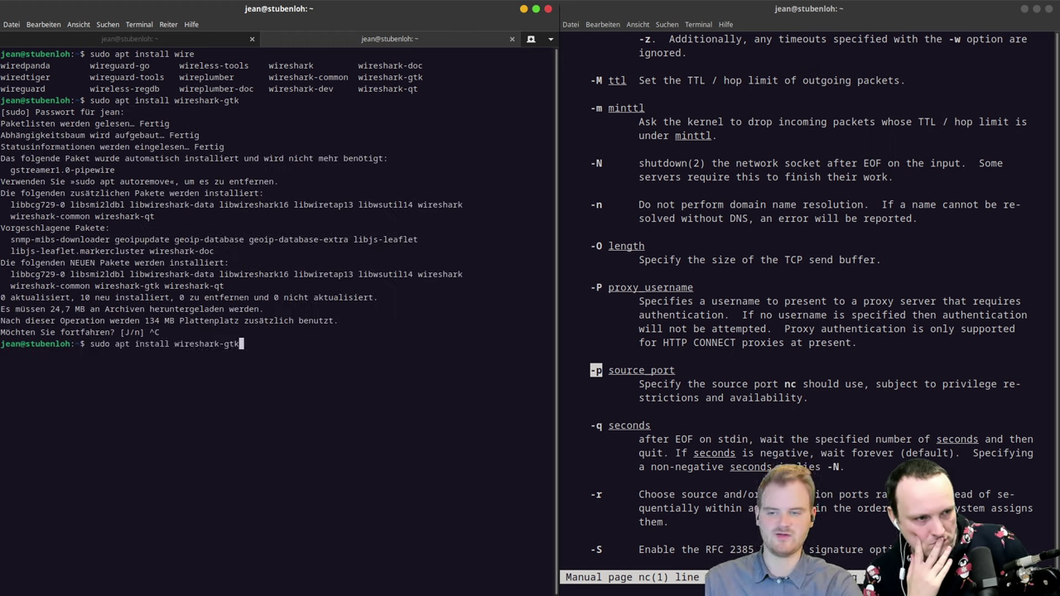
key(Return)
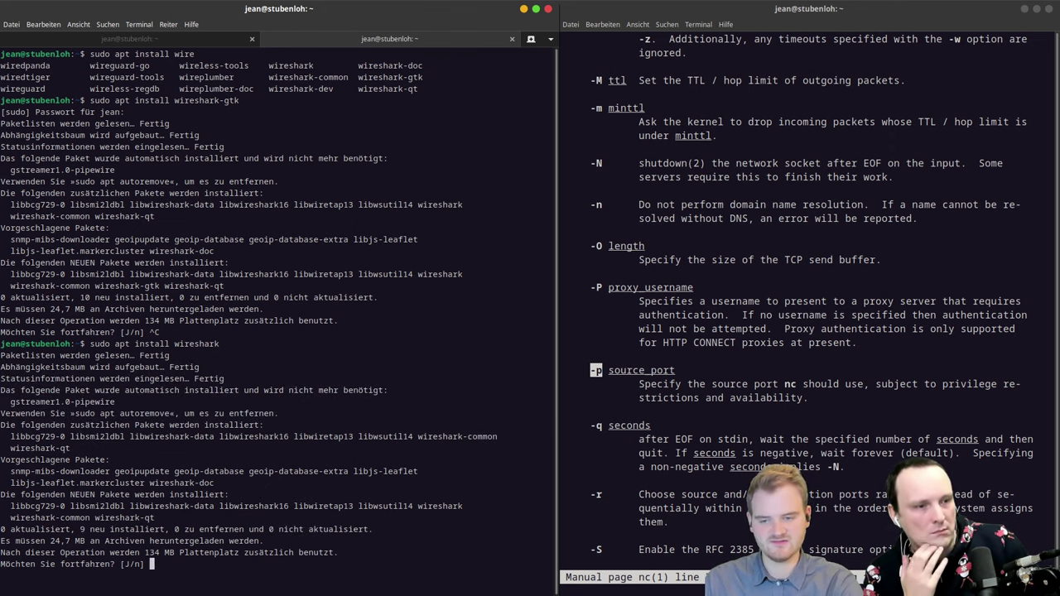
key(Return)
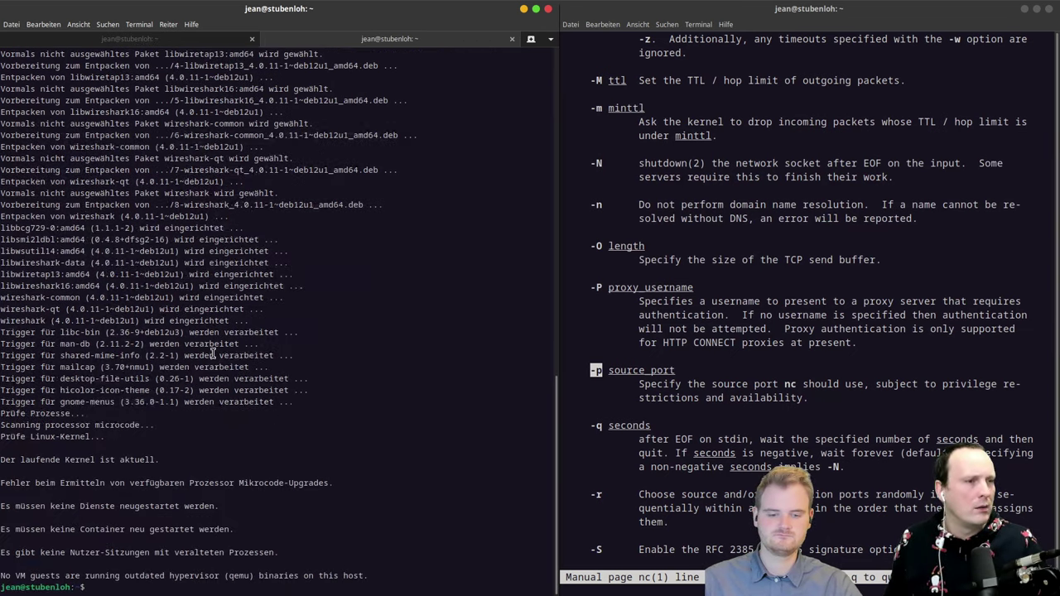
Step: Launch Wireshark from the prompt using the wireshark command
text(wire)
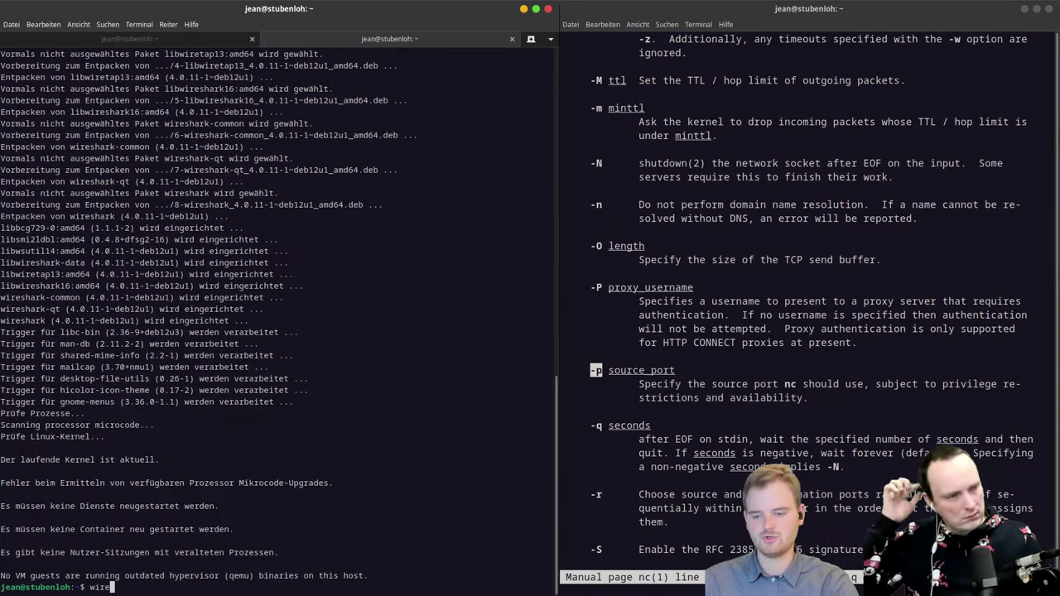
key(BackSpace)
key(BackSpace)
key(BackSpace)
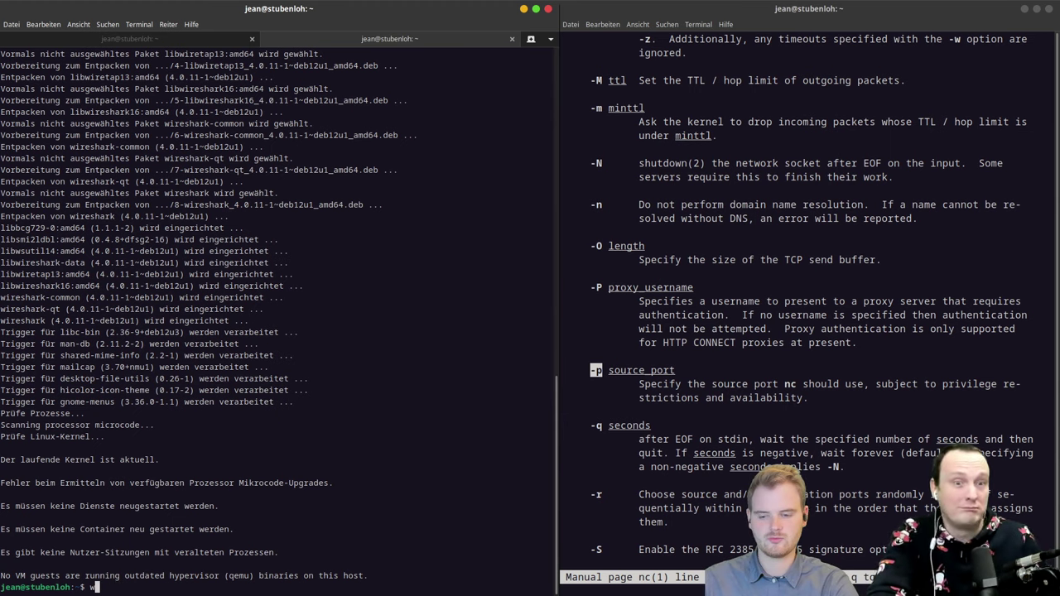
key(Tab)
key(Tab)
key(Tab)
text(res)
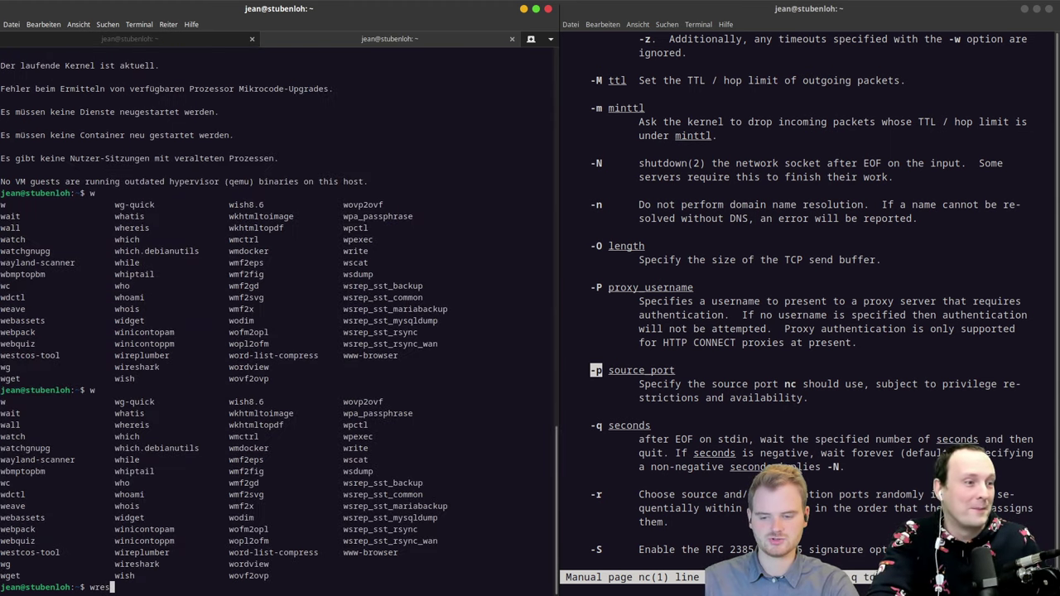
key(BackSpace)
key(BackSpace)
key(BackSpace)
text(ires)
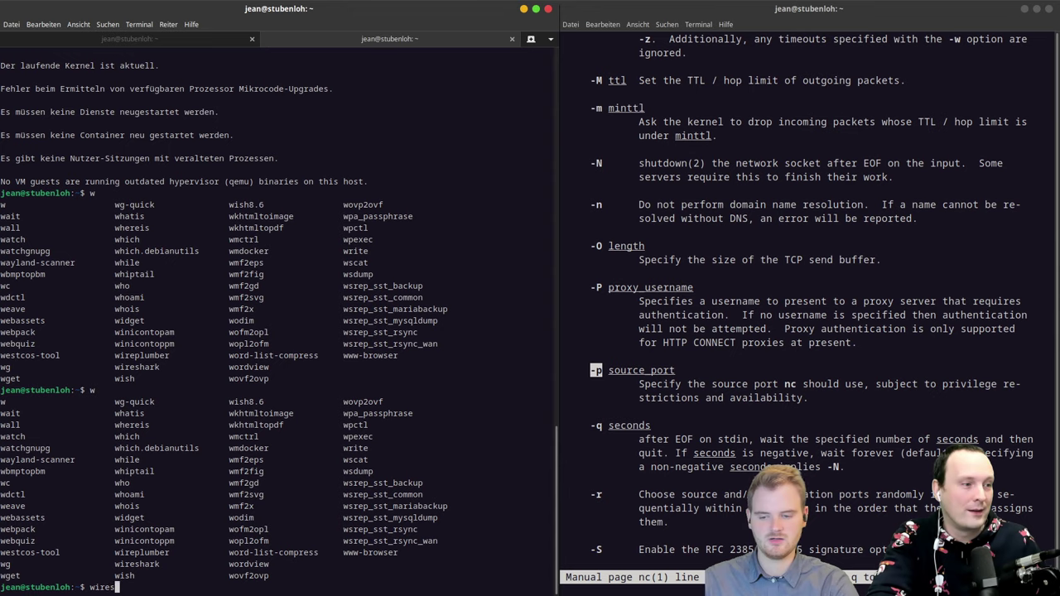
key(Tab)
key(Return)
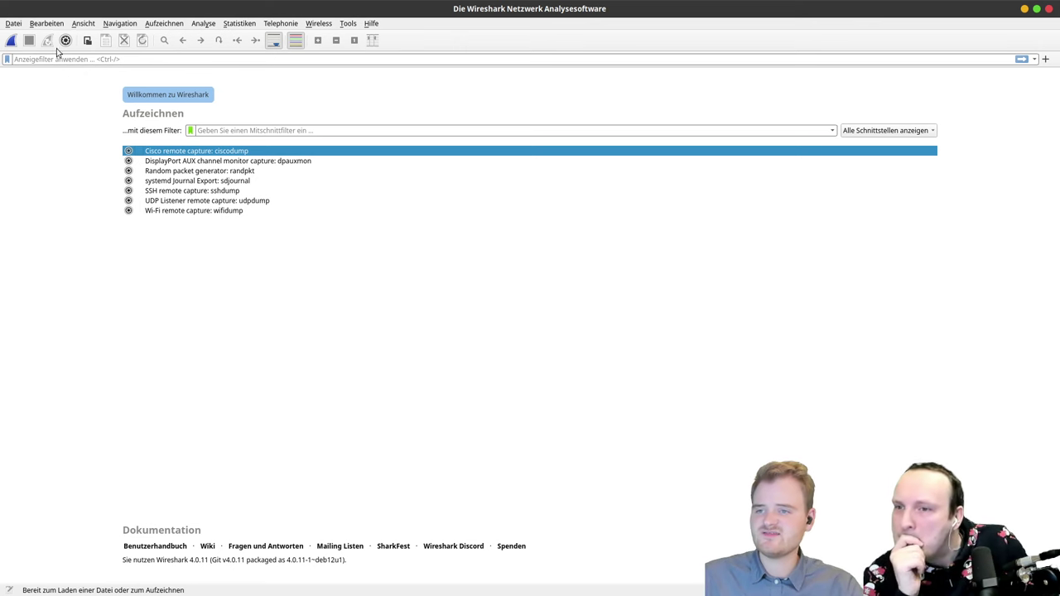
click(18, 25)
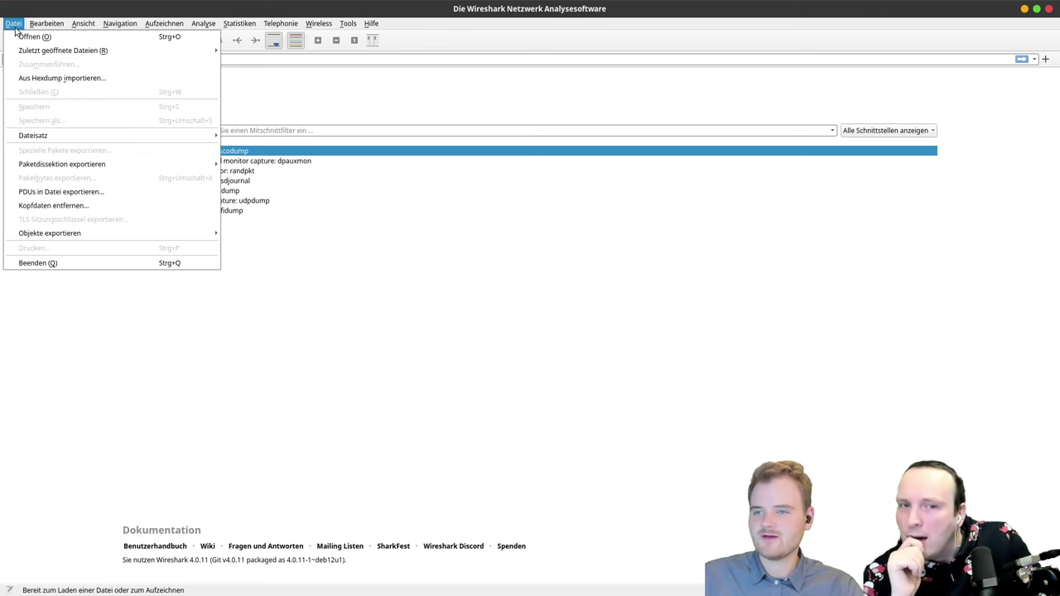
click(86, 23)
click(155, 23)
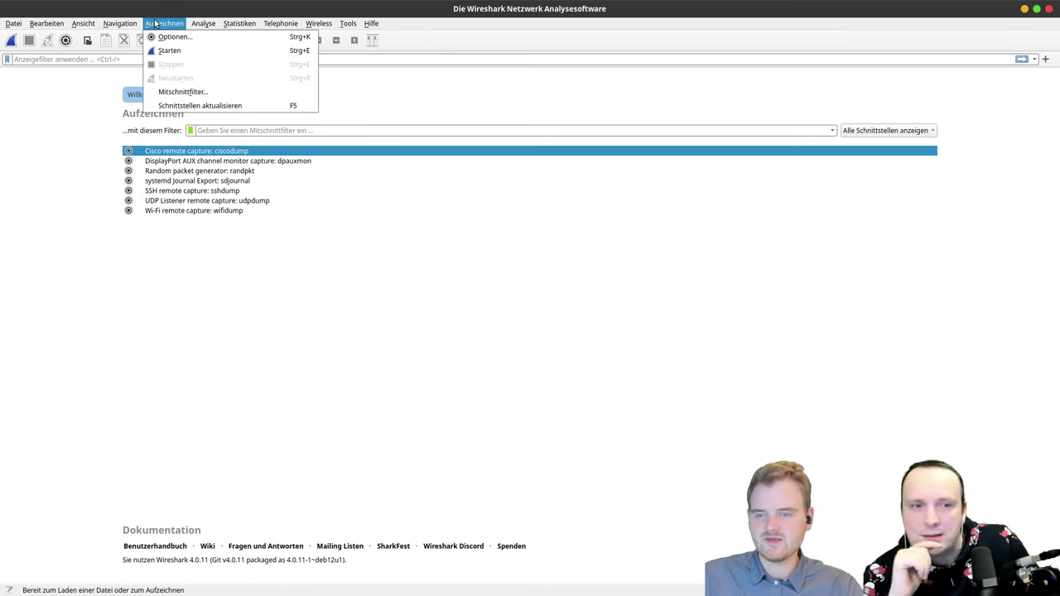
click(12, 40)
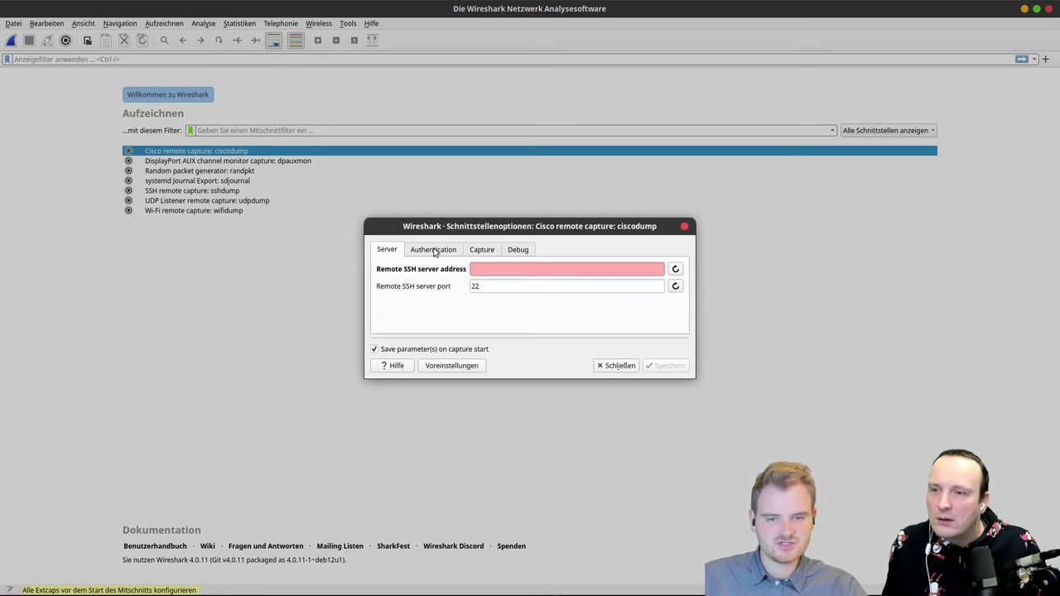
click(436, 251)
click(486, 254)
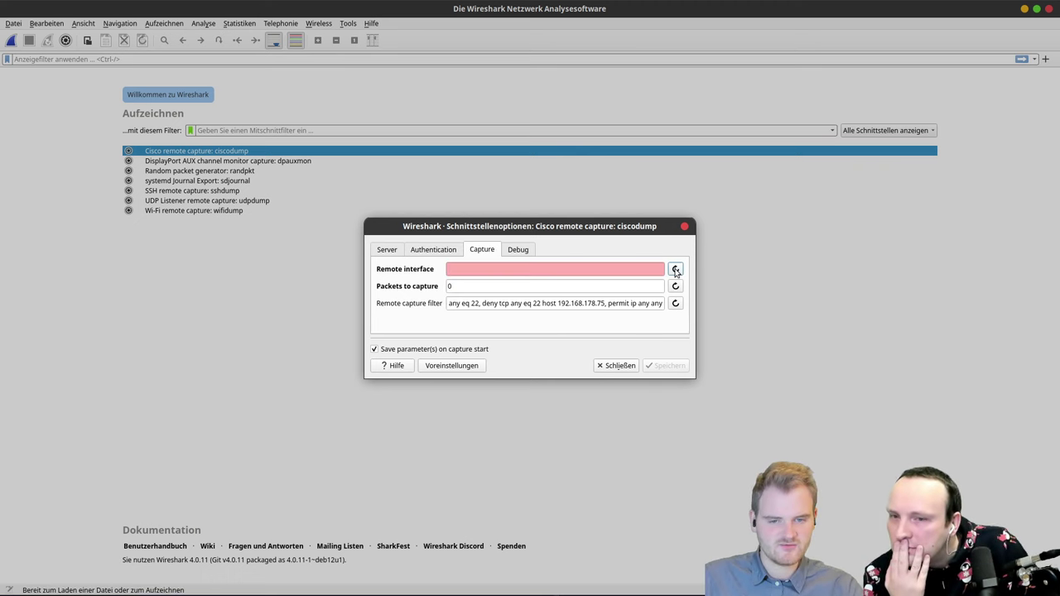
click(590, 269)
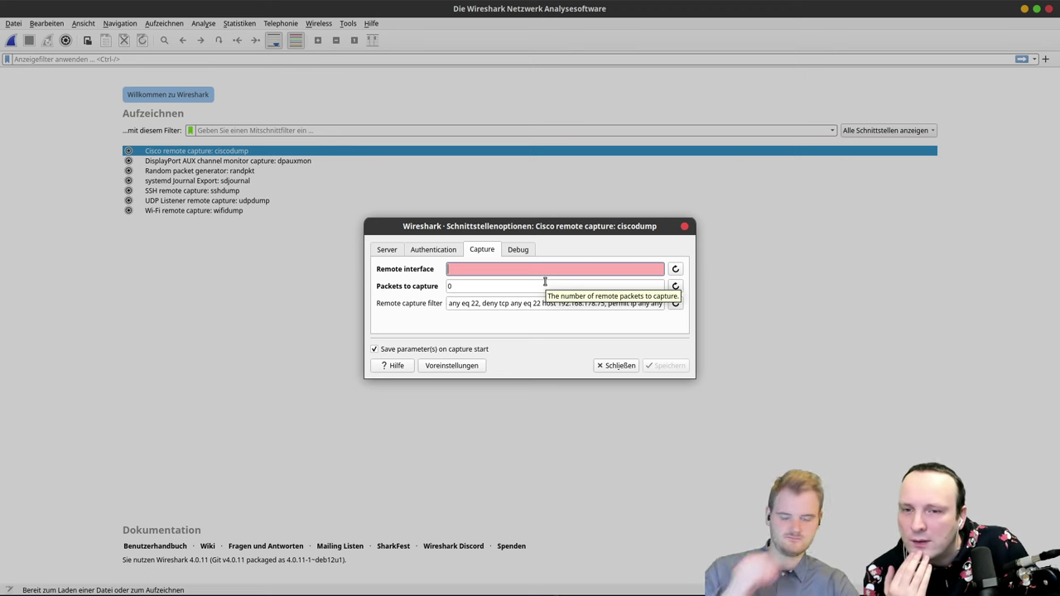
click(611, 366)
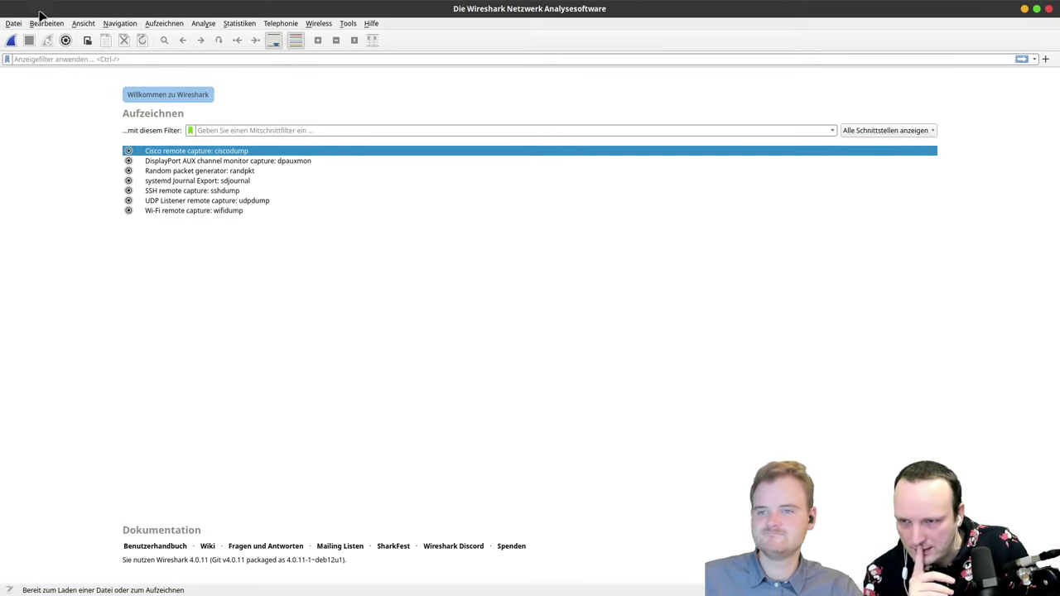
Step: Show hidden capture interfaces in the welcome screen's interface list
click(157, 23)
mouse_move(14, 24)
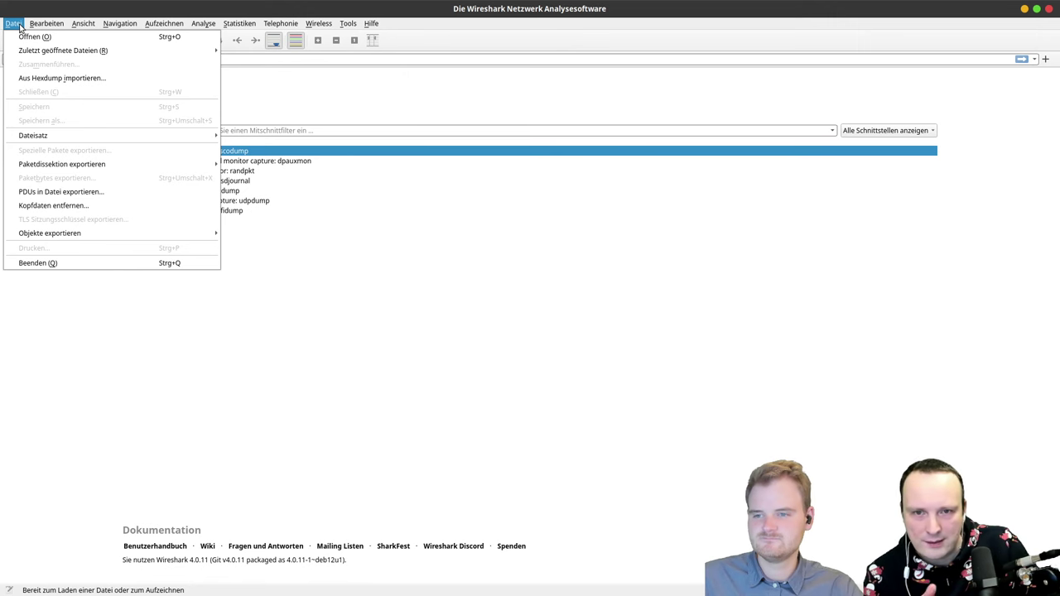
click(20, 26)
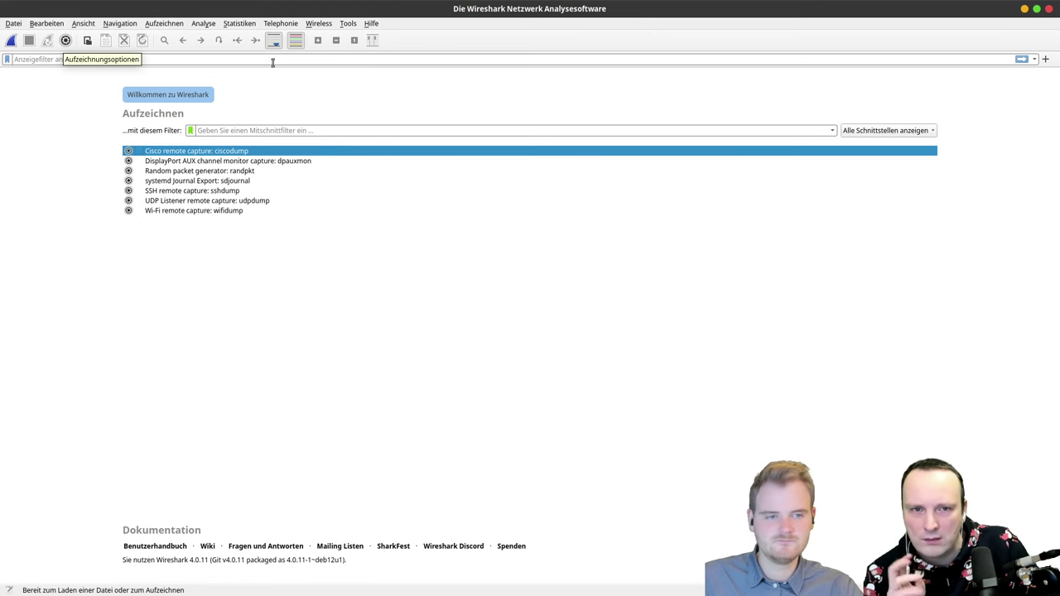
click(866, 131)
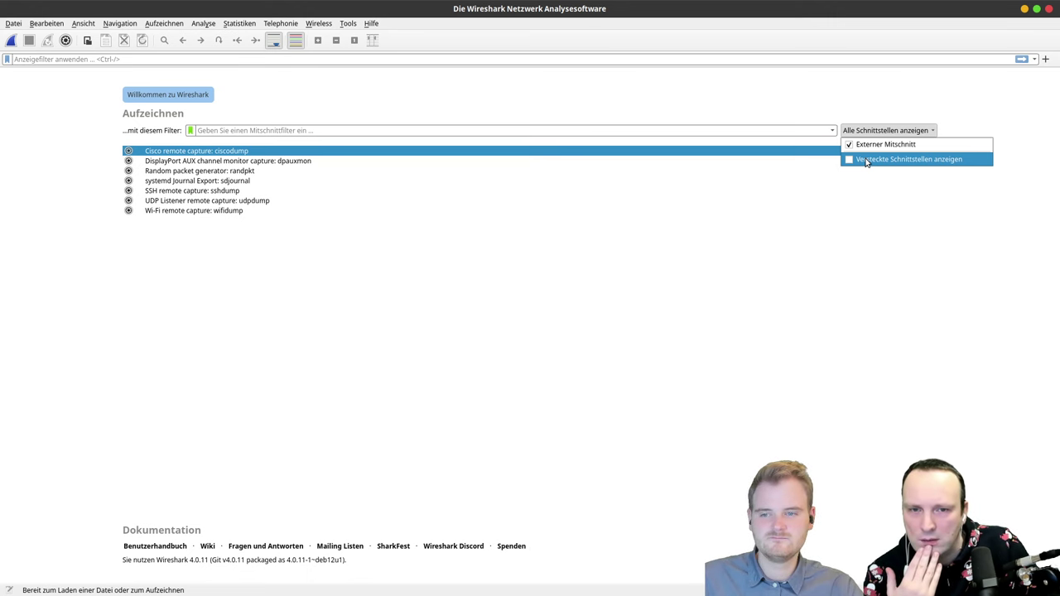
click(867, 160)
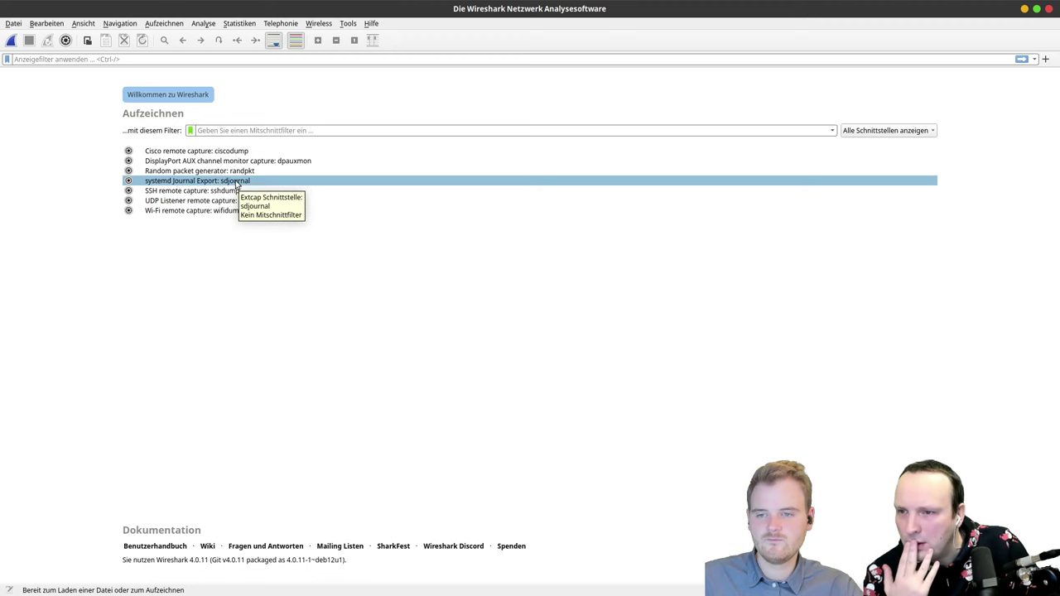
Step: Set the capture filter to arp using the autocomplete suggestion
click(231, 130)
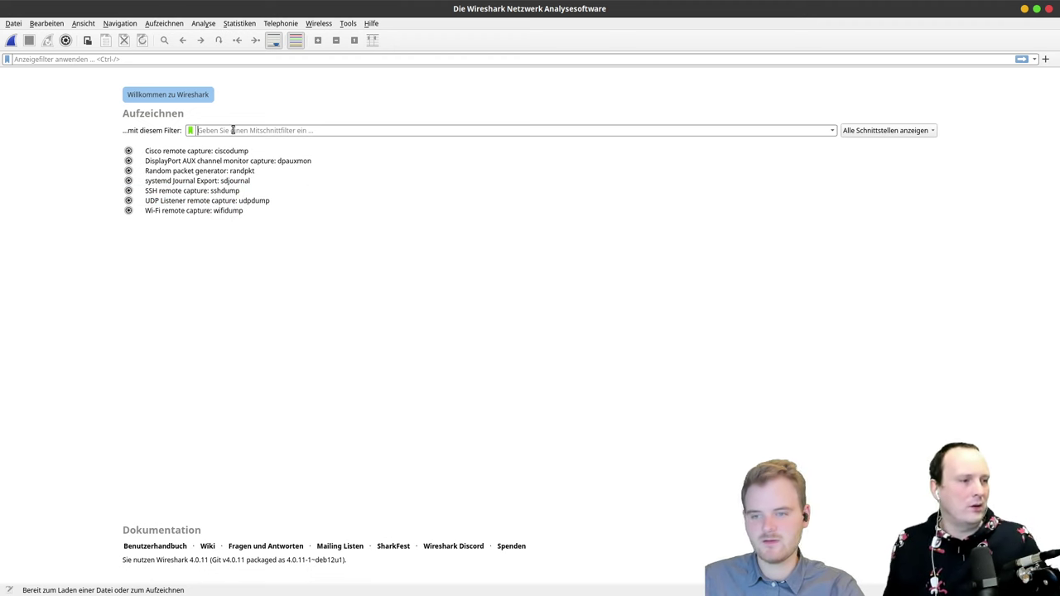
text(ar)
key(BackSpace)
key(BackSpace)
text(a)
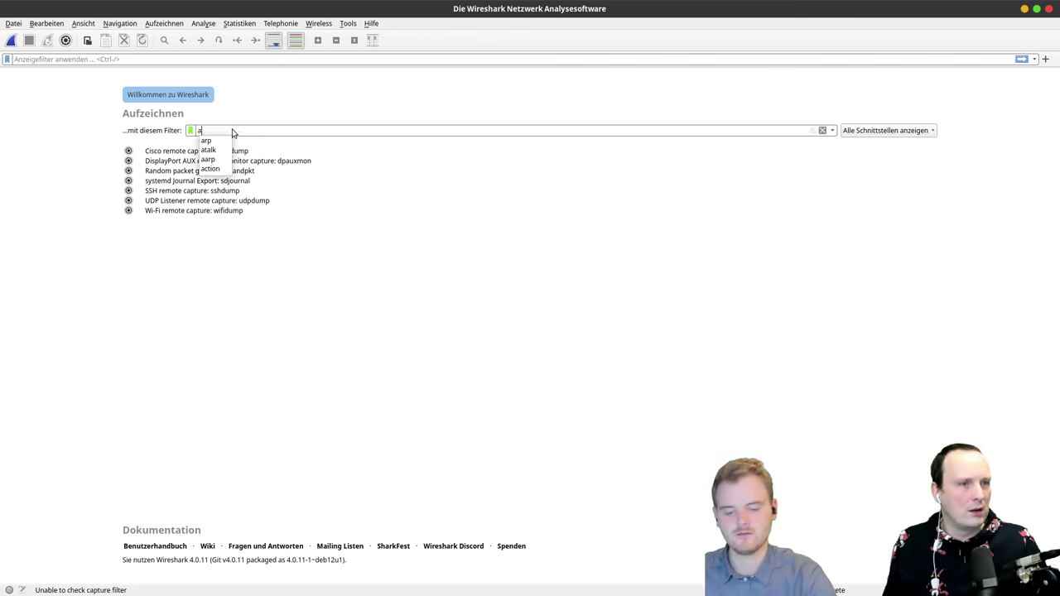
text(r)
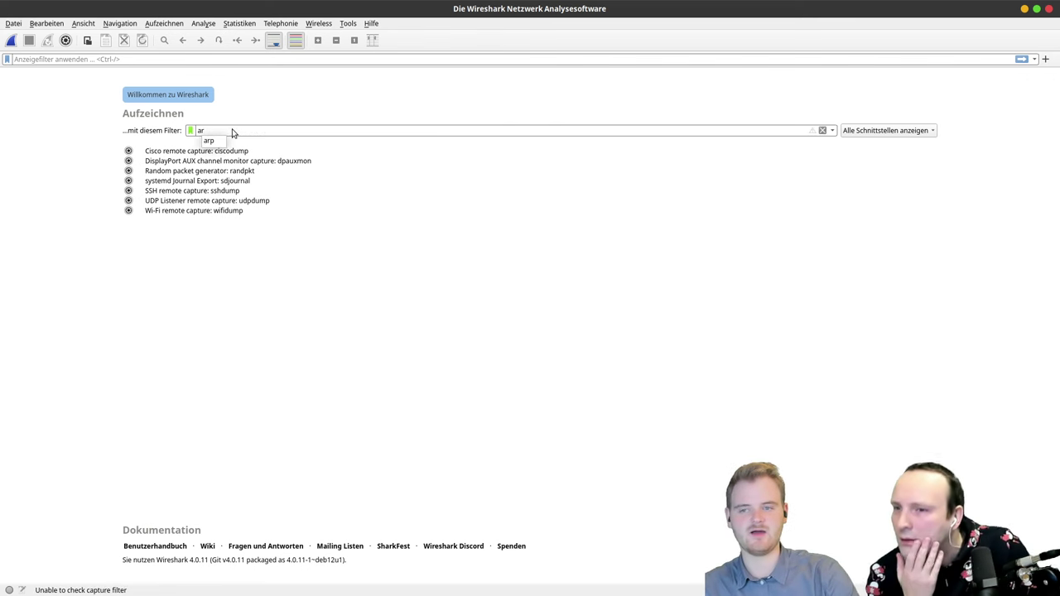
key(Down)
key(Return)
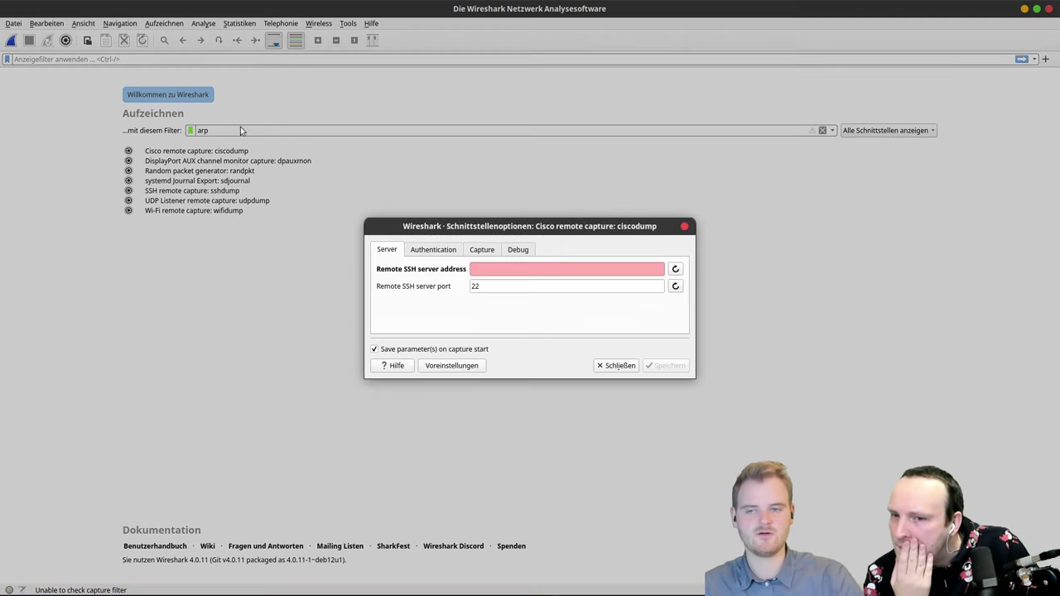
Step: In the remote capture's Capture settings, list network interfaces with 'ip a' in a new terminal
click(495, 251)
click(536, 269)
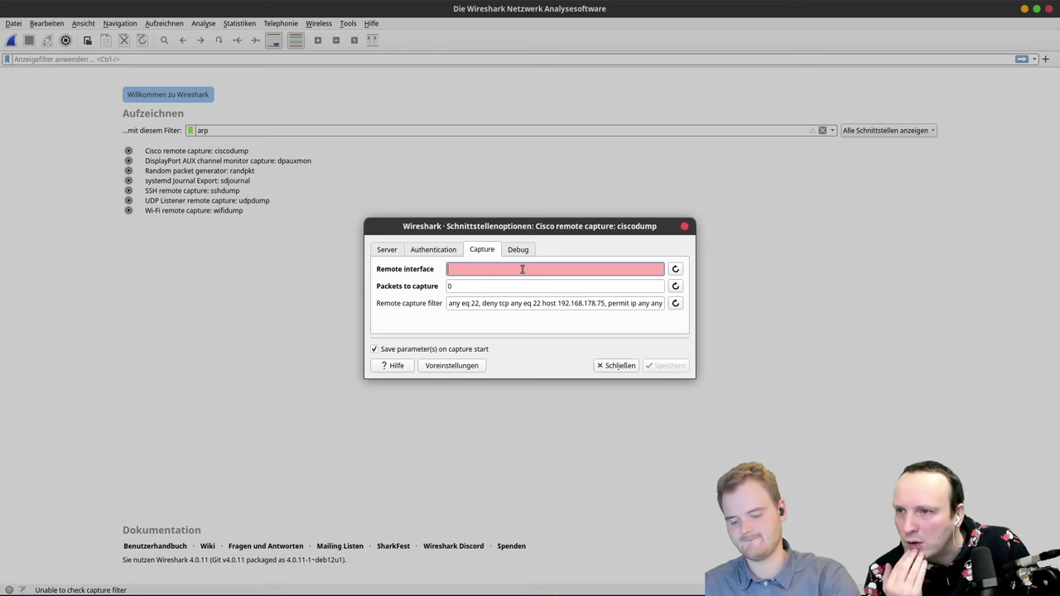
key(ctrl+alt+t)
text(ip a)
key(Return)
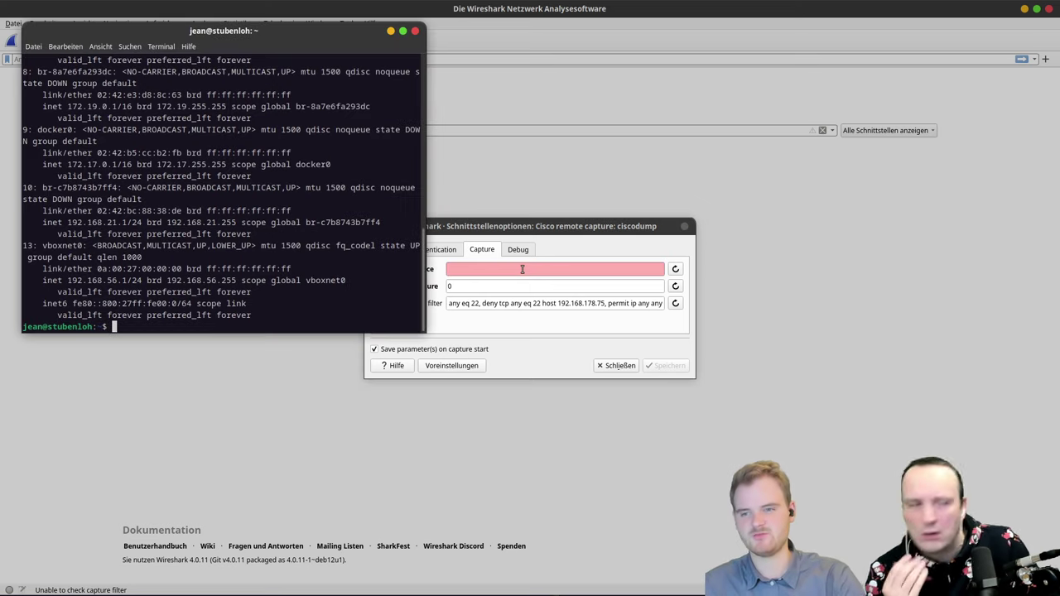
Step: Paste vboxnet0 as Remote interface, set 100 packets to capture, and close the dialog
double_click(56, 246)
right_click(56, 245)
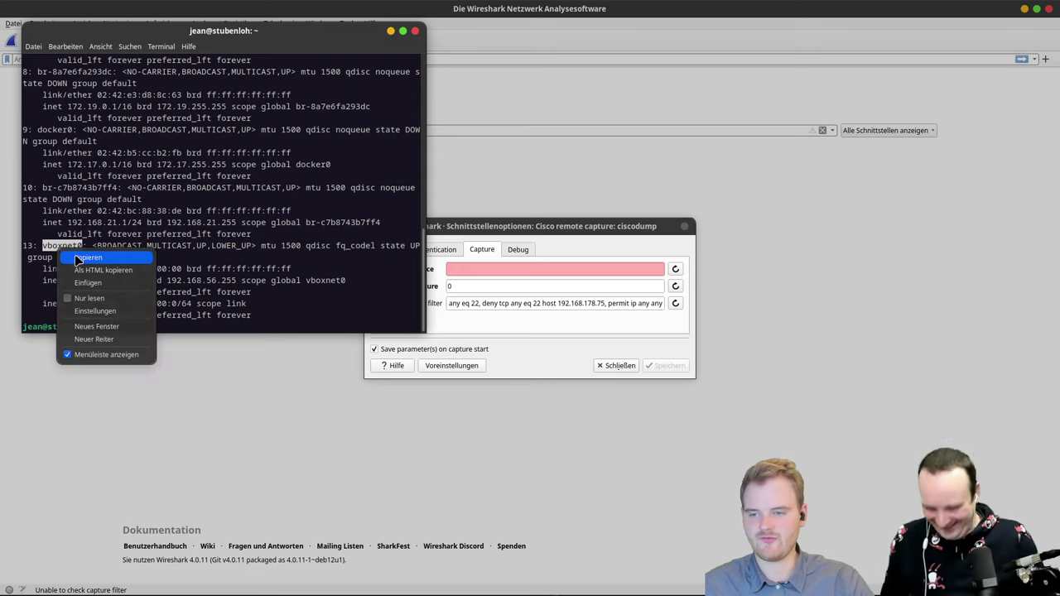
click(83, 259)
click(605, 273)
key(ctrl+v)
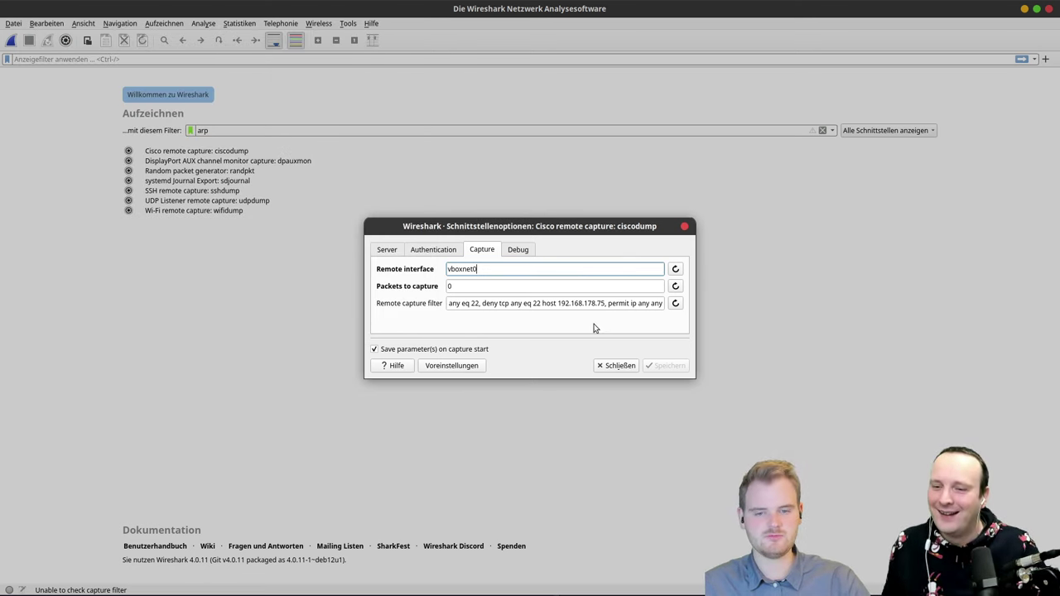
double_click(611, 287)
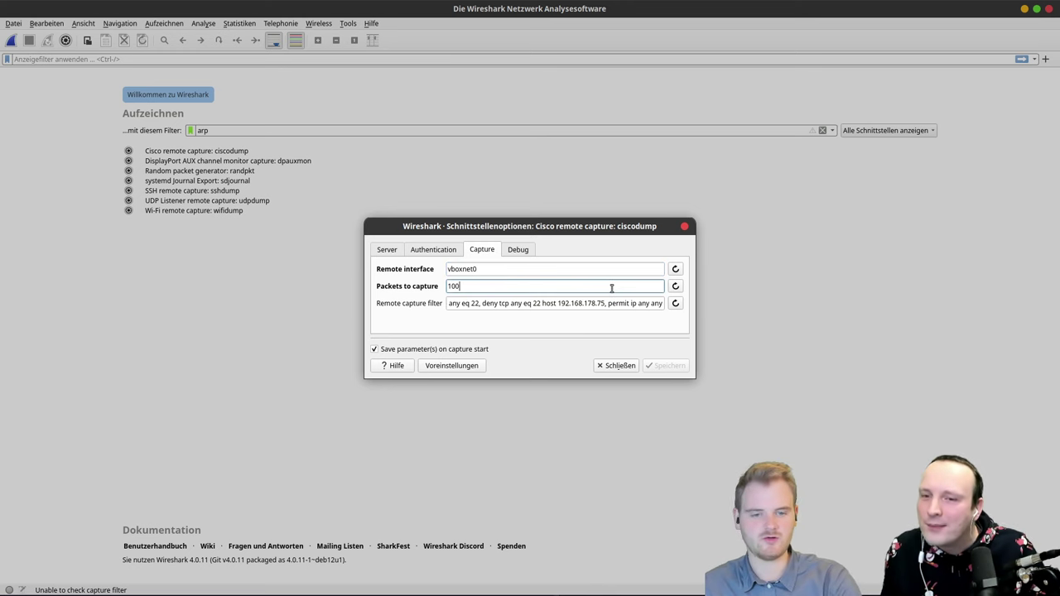
click(614, 366)
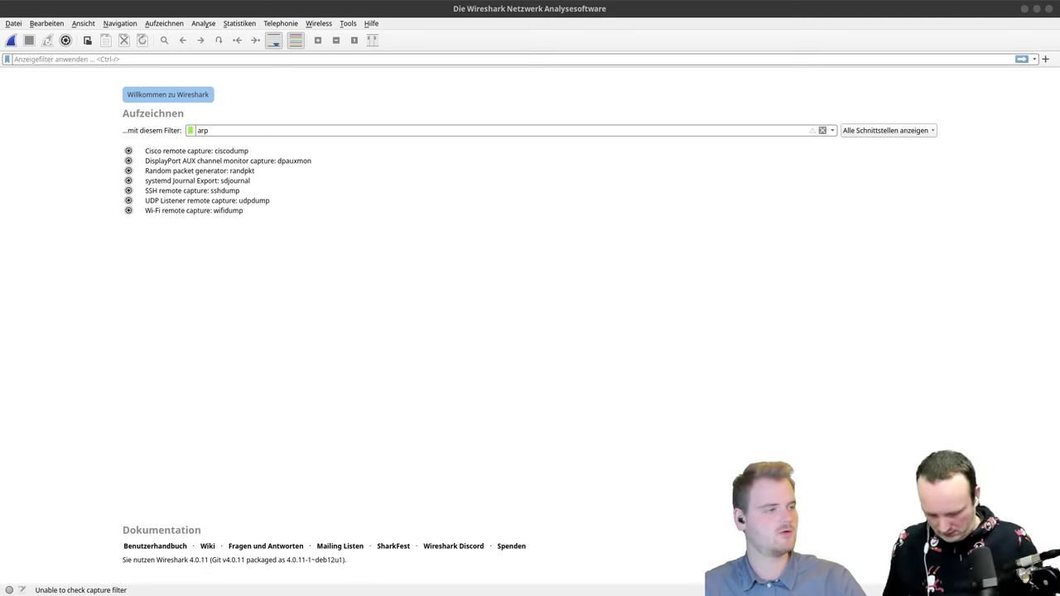
Step: Close Wireshark and relaunch it as root with 'sudo wireshark'
click(1046, 8)
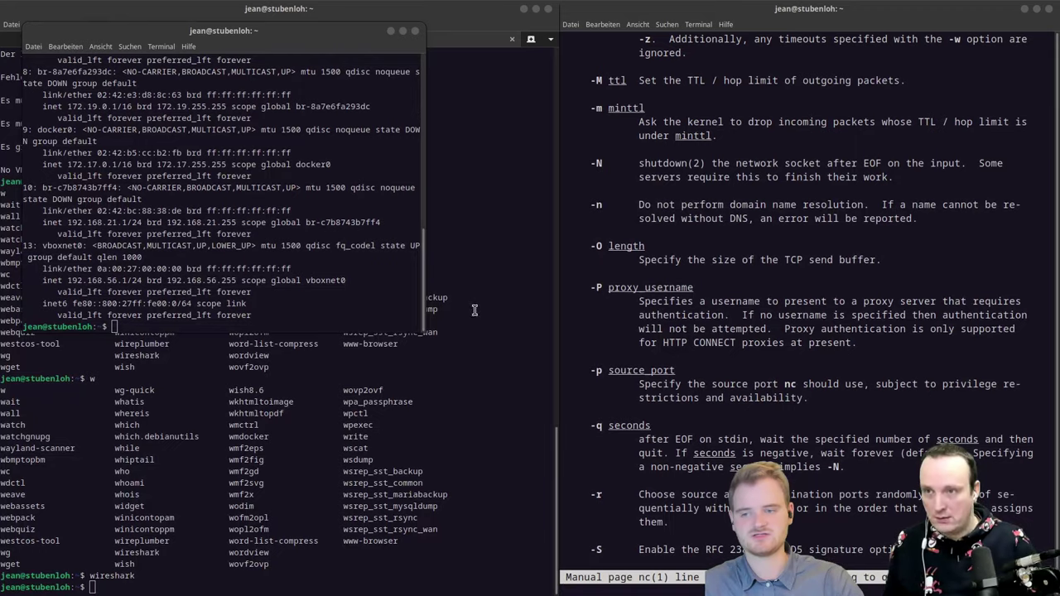
text(sudo )
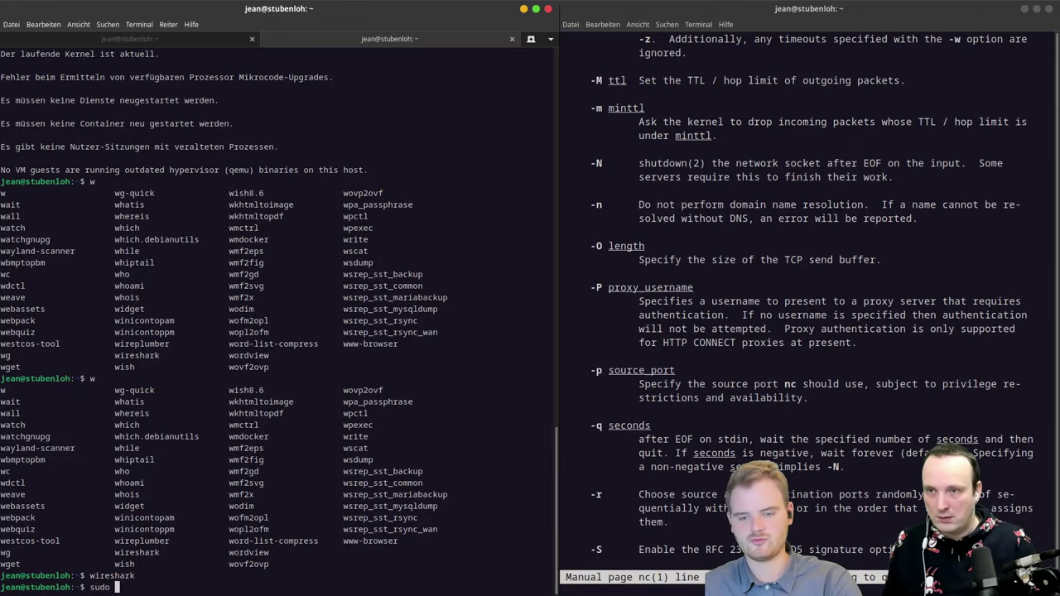
text(wireshark)
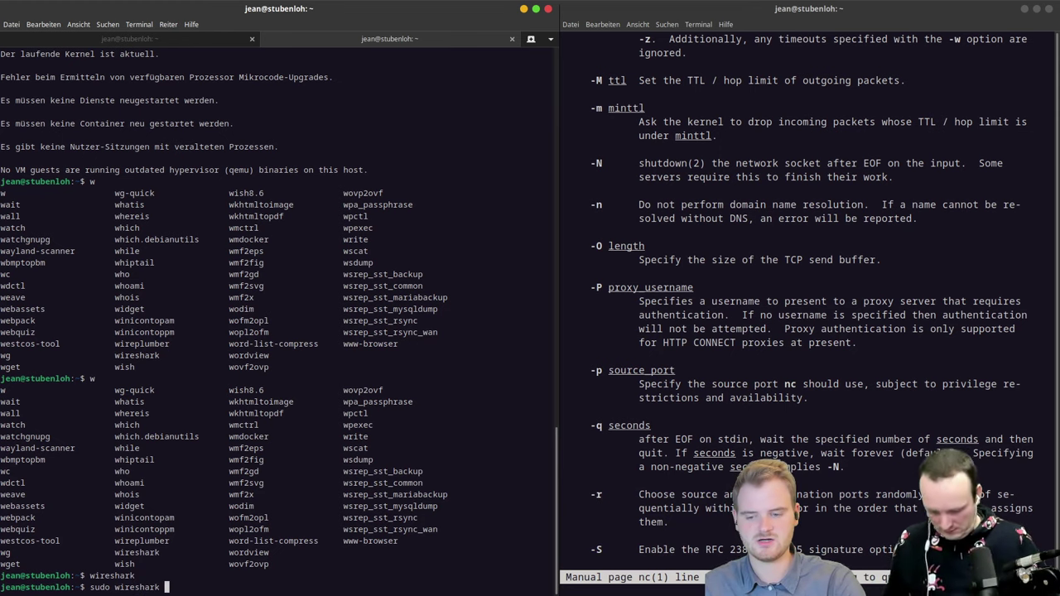
key(Return)
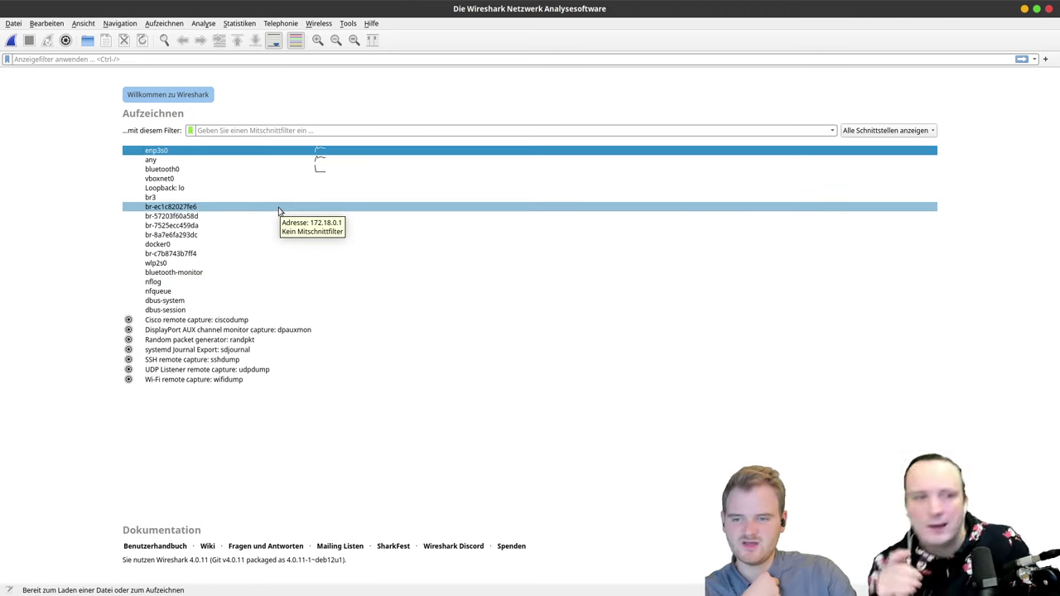
Step: Begin capturing live traffic on vboxnet0 from the welcome screen's interface list
double_click(184, 180)
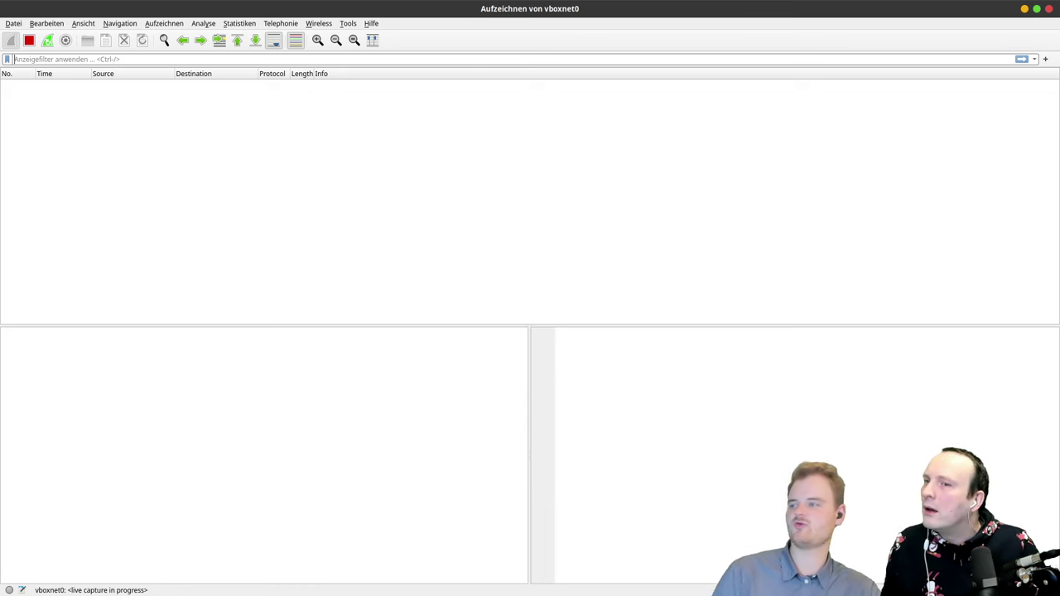
Step: Bring the MATE Terminal window to the front using the Super-key window overview
key(super)
click(482, 99)
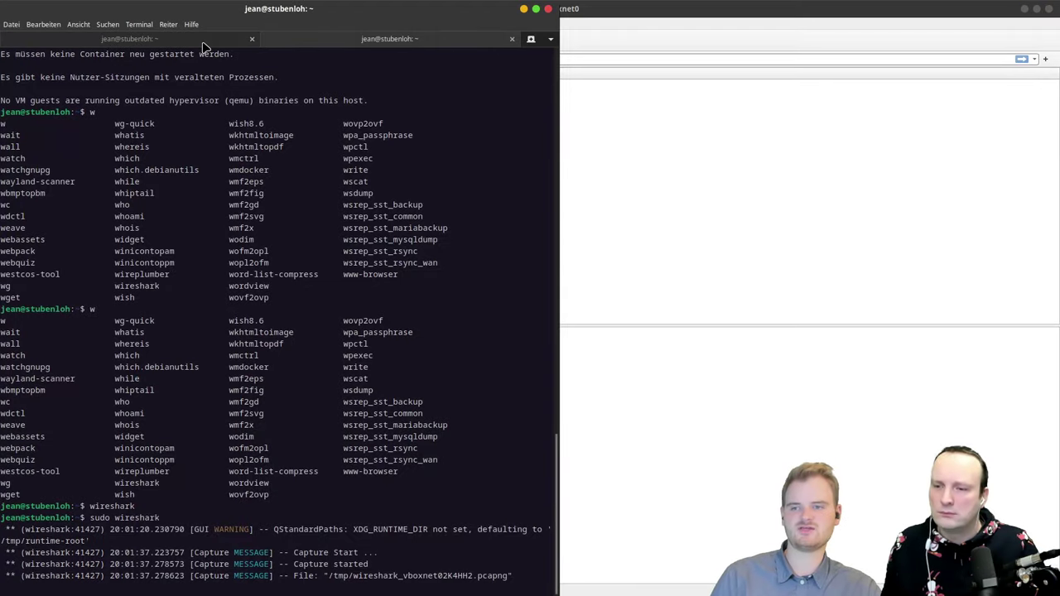
Step: Stop the port 4444 netcat listener and drag the terminal to the bottom-left
click(202, 43)
drag(253, 11, 817, 176)
key(super+Right)
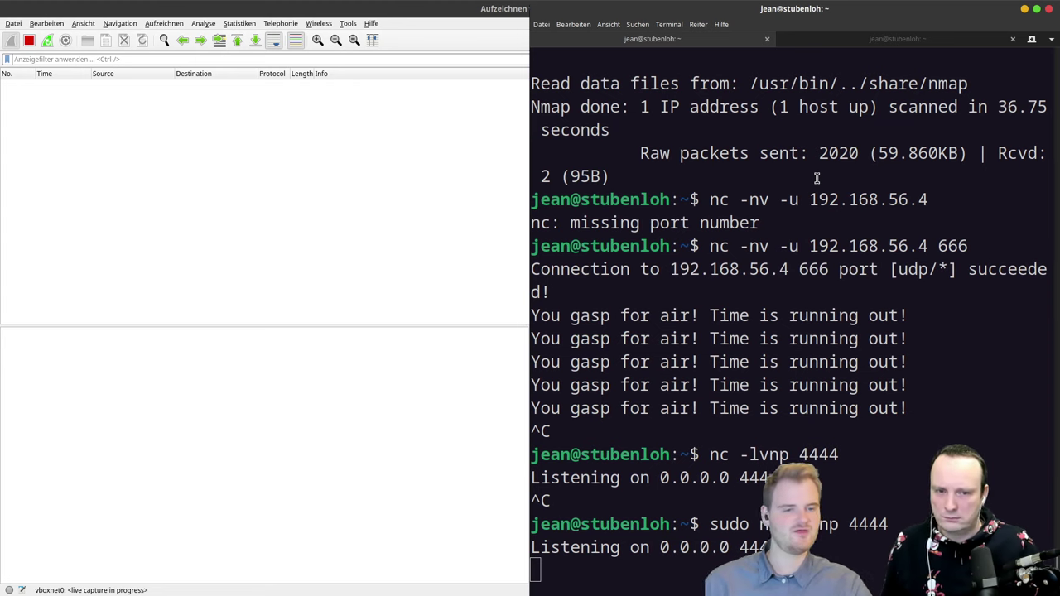
key(ctrl+c)
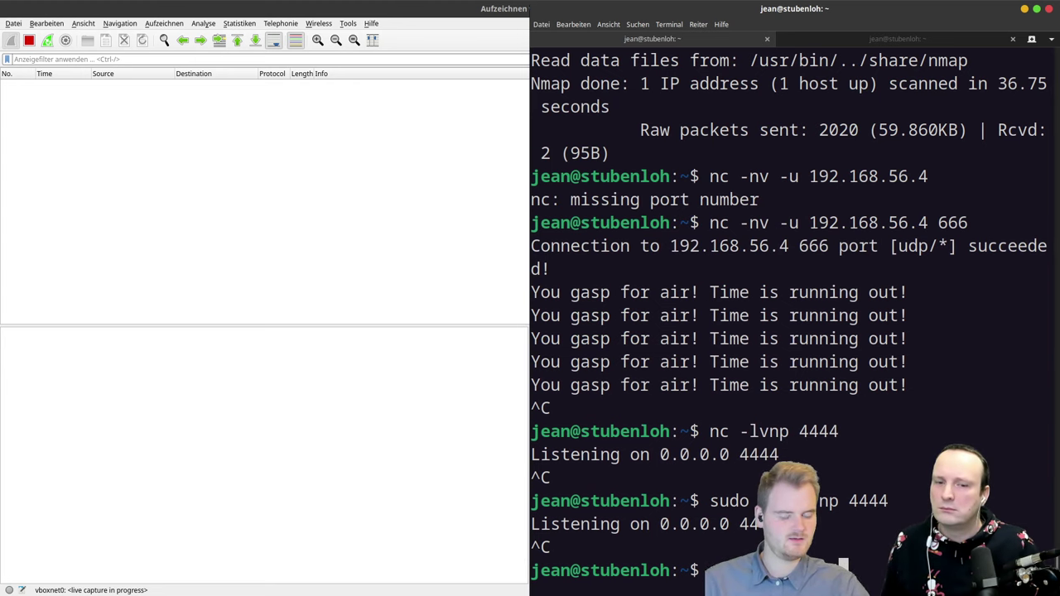
key(Up)
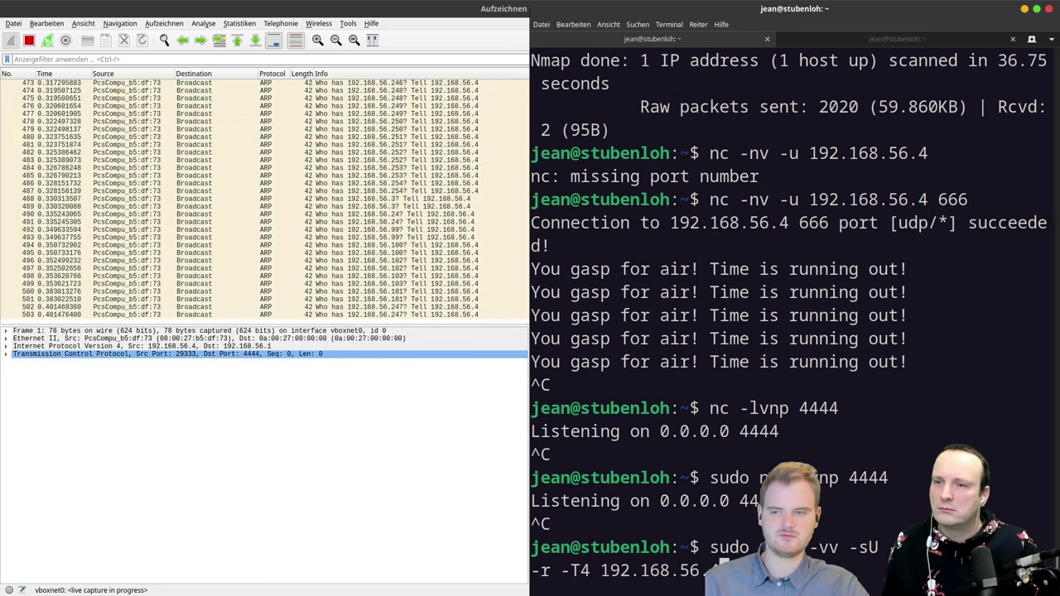
key(Down)
key(Down)
key(Down)
key(Down)
key(Down)
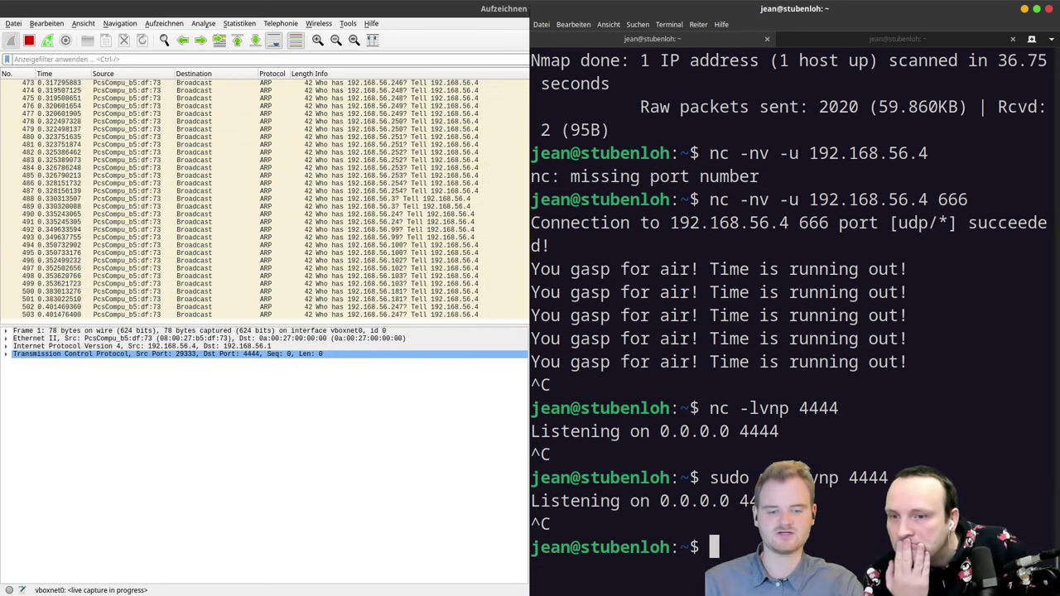
drag(792, 6, 348, 483)
Step: Scroll up through the ARP broadcasts, selecting several requests including packet 176
scroll(331, 198, up, 5)
click(329, 192)
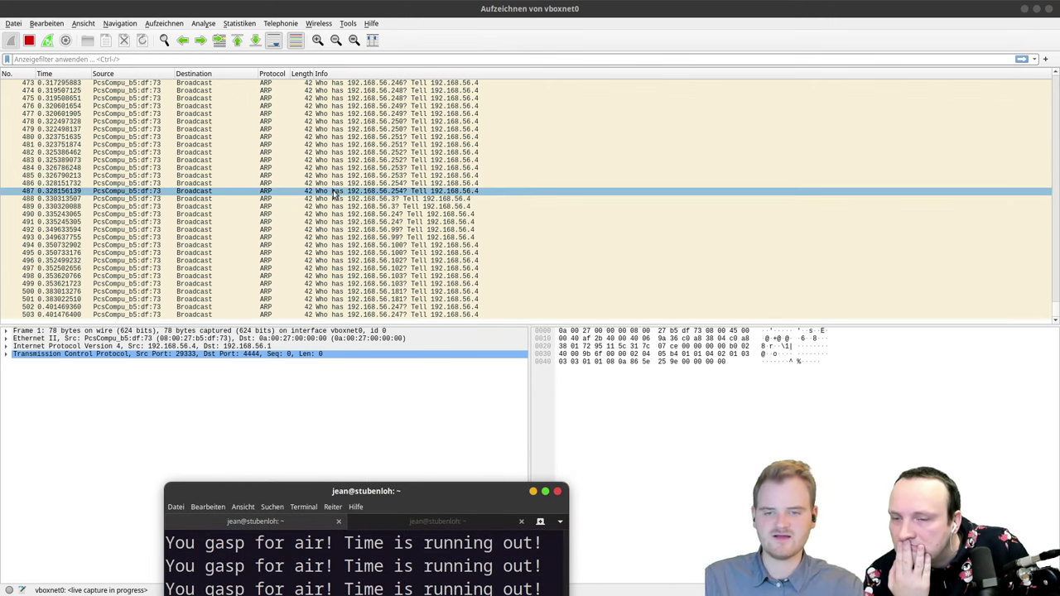
scroll(329, 192, up, 20)
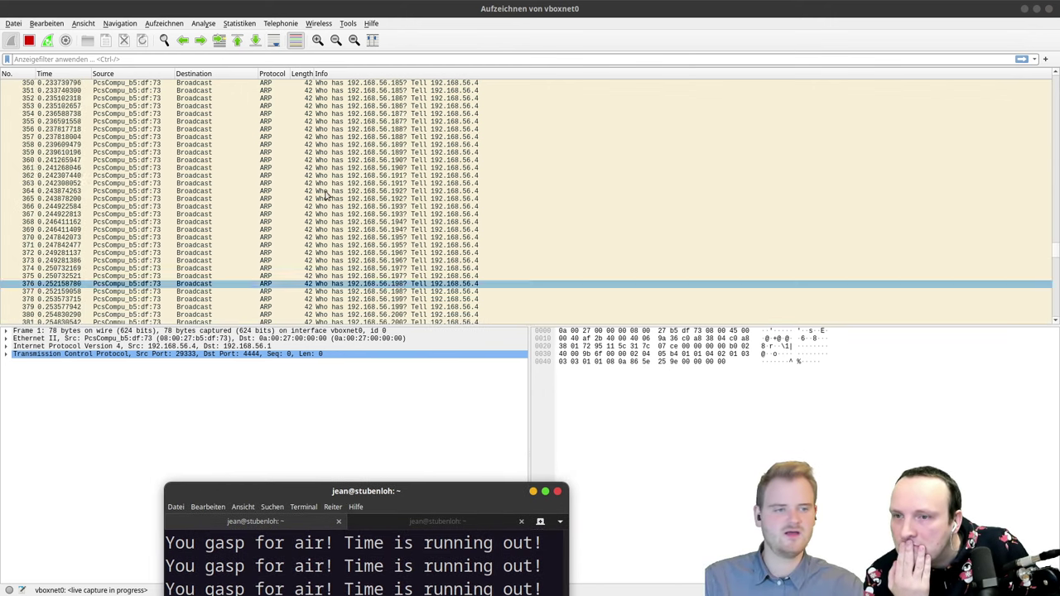
click(325, 192)
scroll(325, 193, up, 20)
click(315, 190)
scroll(308, 189, up, 6)
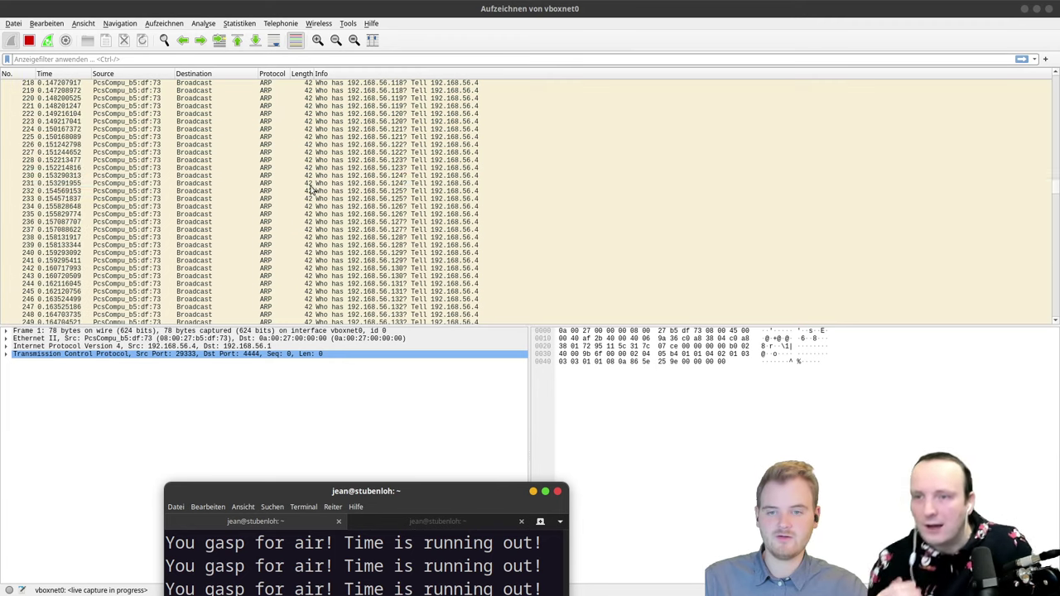
scroll(311, 189, up, 6)
click(327, 184)
scroll(331, 182, up, 6)
click(359, 169)
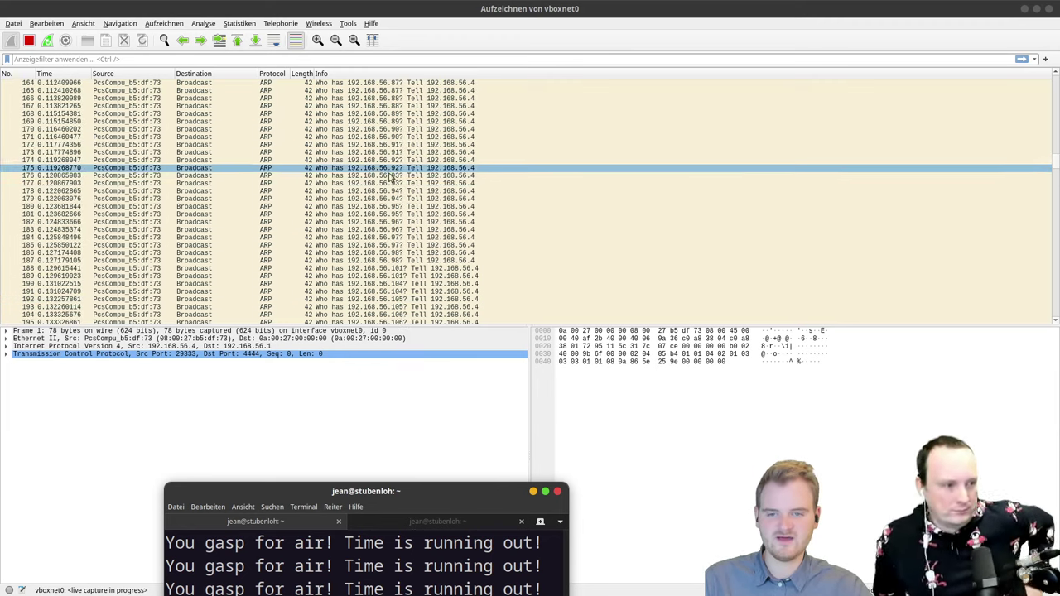
click(355, 177)
scroll(376, 178, up, 20)
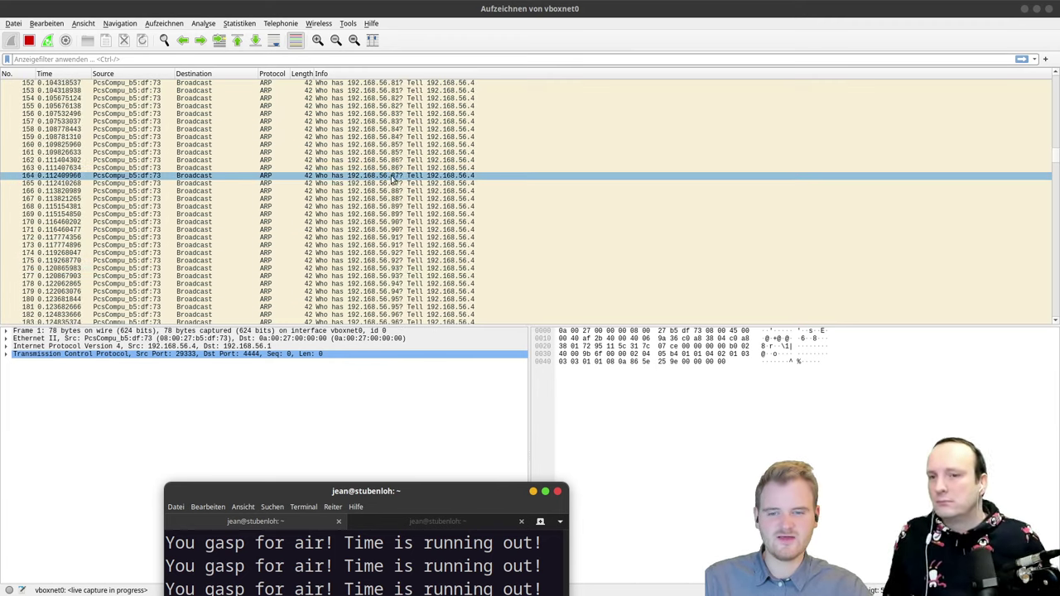
click(385, 160)
scroll(385, 161, up, 5)
Step: Select ARP packet 382 and open it in a separate 'Paket 382' window
scroll(385, 158, down, 1)
scroll(382, 149, down, 3)
click(381, 145)
scroll(385, 141, up, 20)
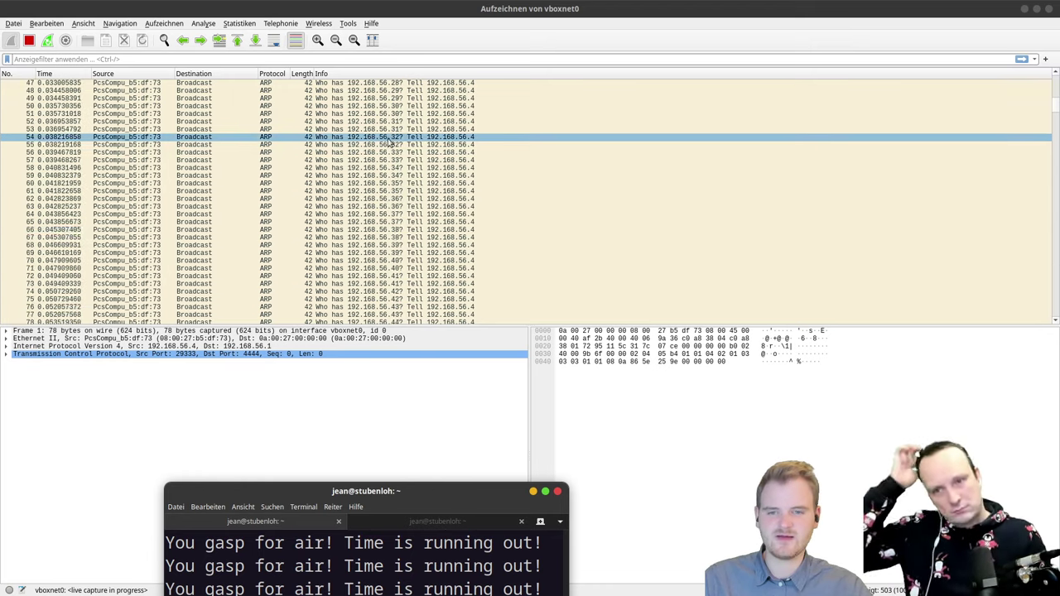
scroll(381, 133, down, 20)
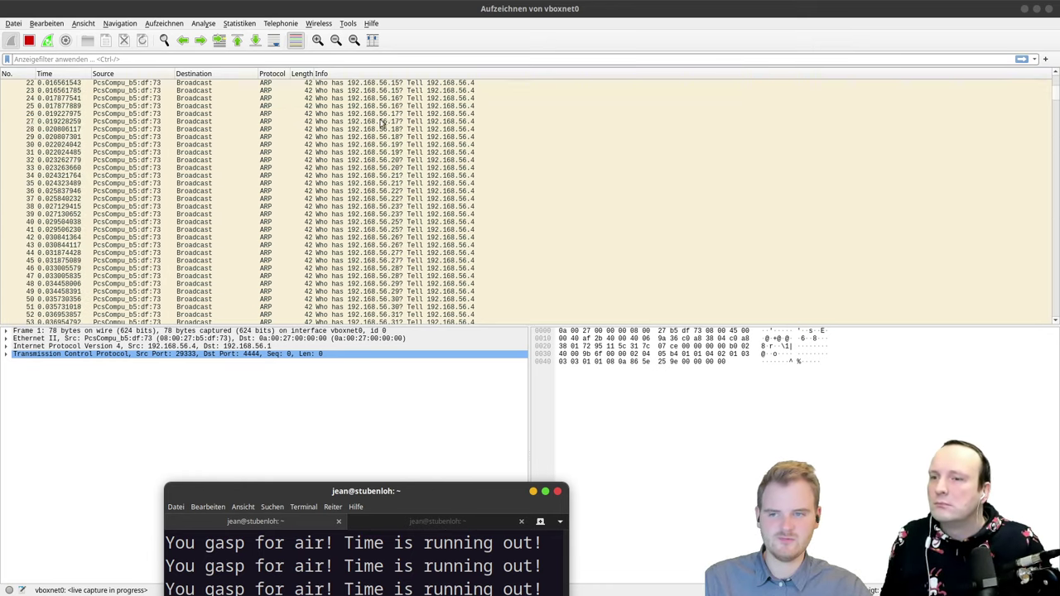
scroll(373, 133, down, 20)
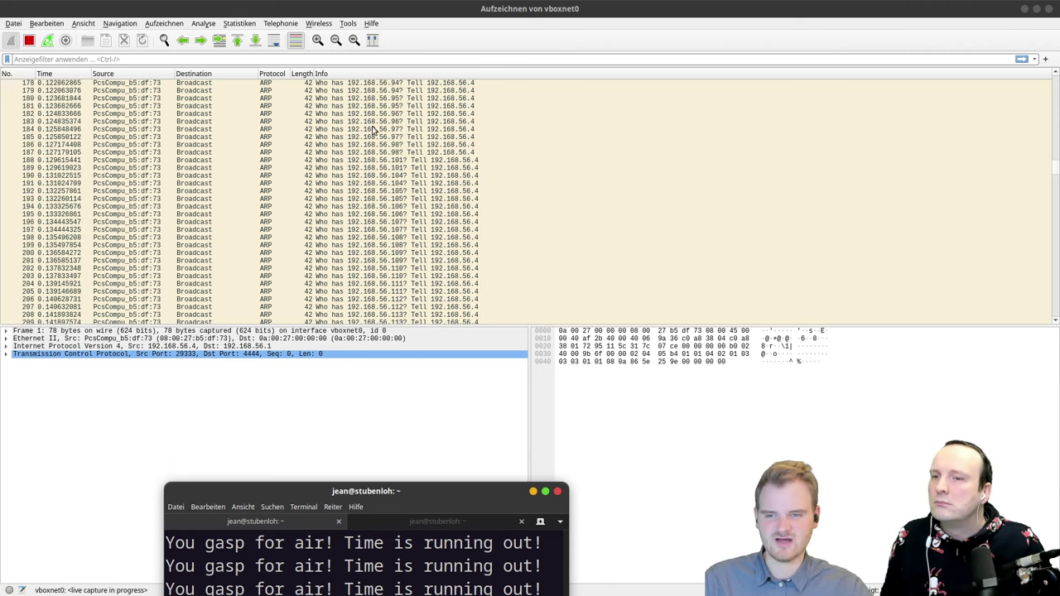
scroll(372, 145, down, 20)
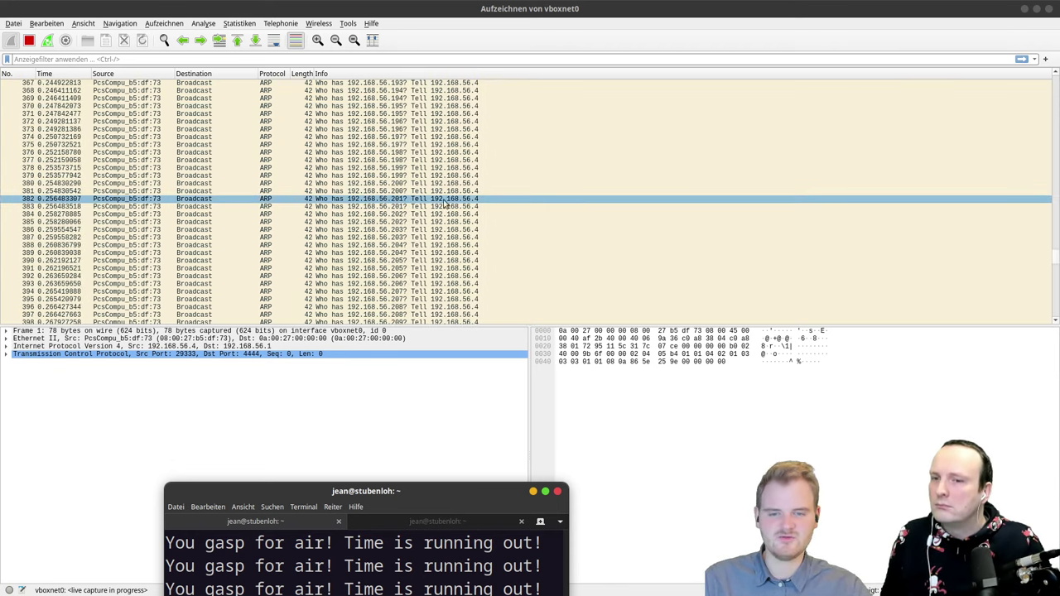
click(480, 201)
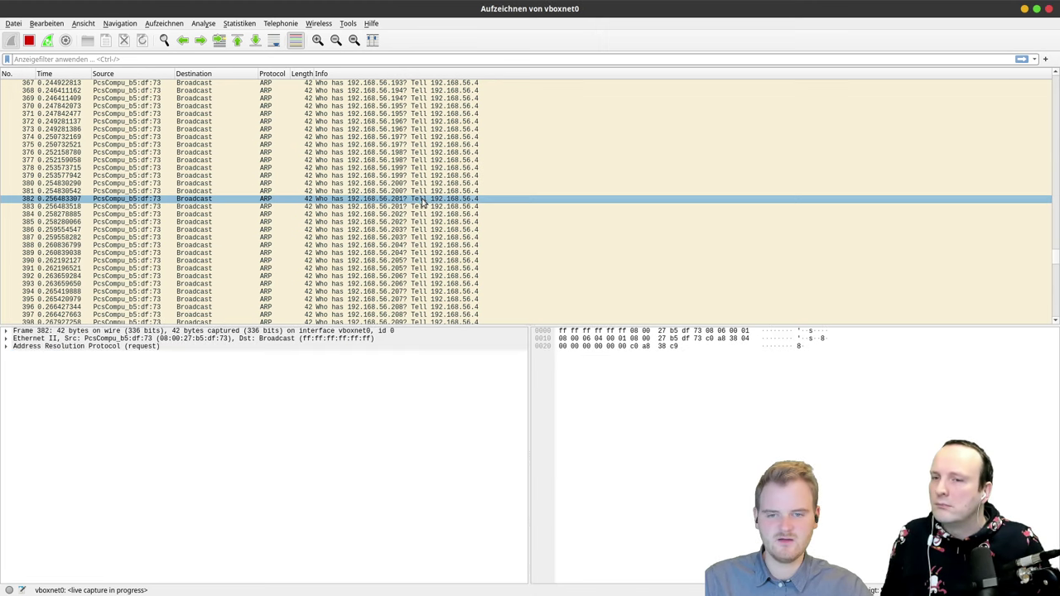
double_click(422, 200)
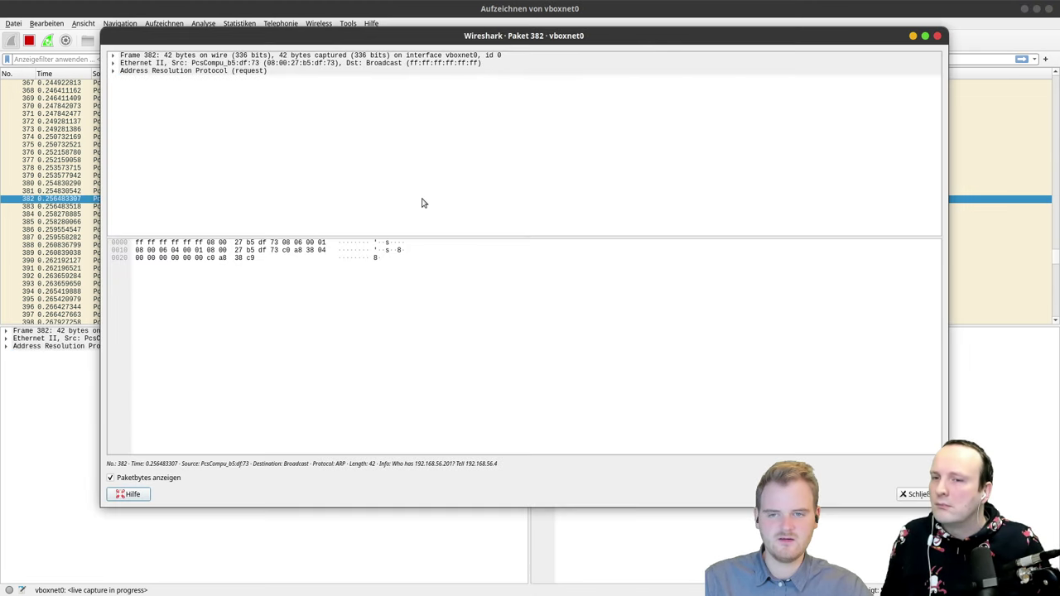
Step: Dismiss the 'Paket 382' window via Schließen, returning to the vboxnet0 ARP packet list
click(920, 496)
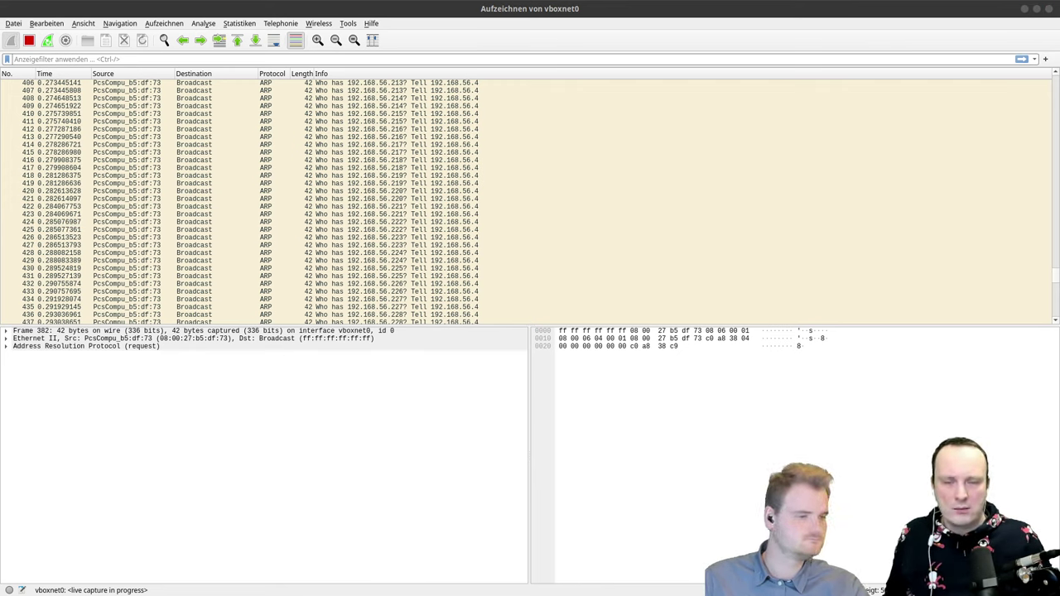
Step: Drag the list/details splitter down to enlarge the packet list and scroll through the ARP scan rows
scroll(439, 306, up, 14)
scroll(439, 306, down, 1)
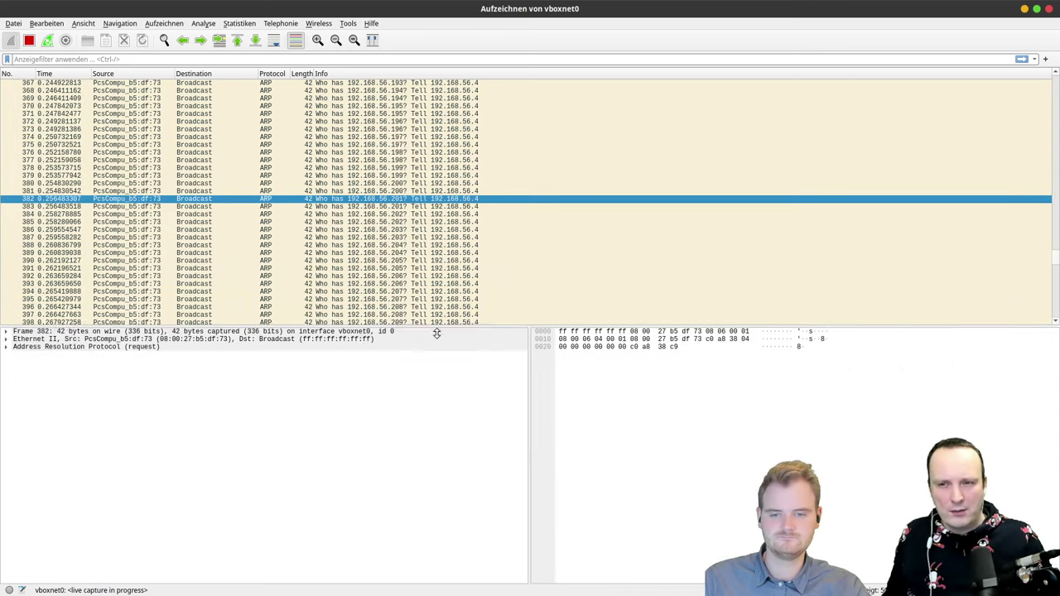
drag(439, 325, 438, 533)
scroll(729, 314, down, 20)
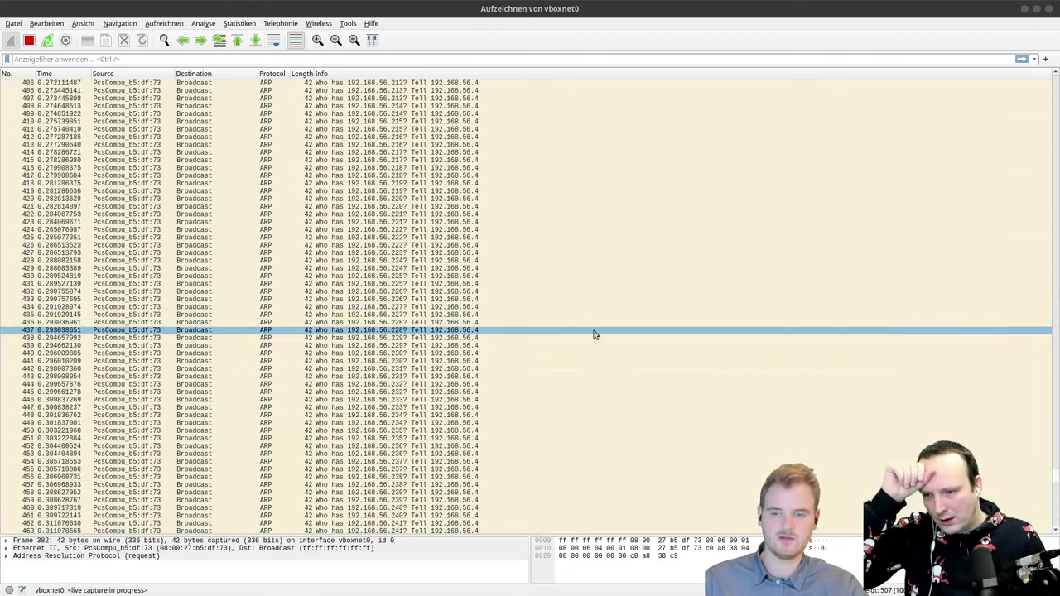
scroll(378, 211, up, 20)
scroll(378, 213, up, 20)
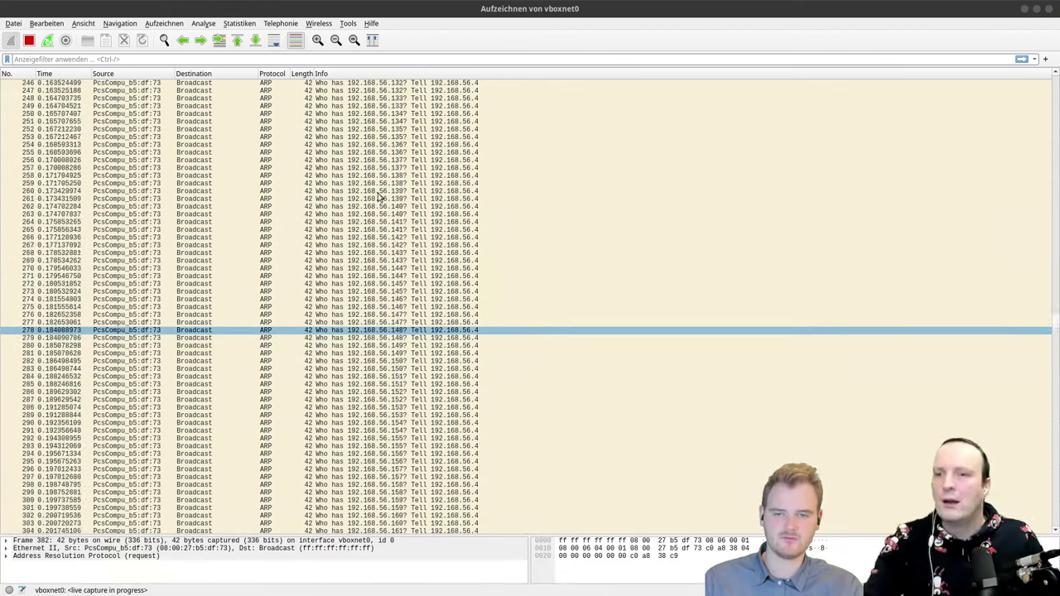
scroll(383, 199, up, 20)
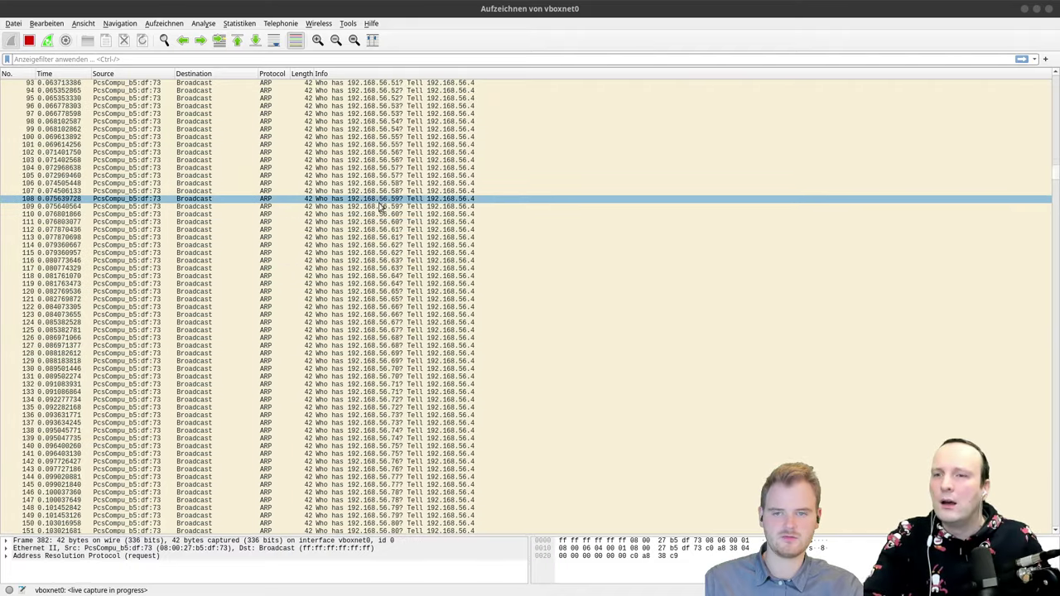
scroll(382, 203, up, 4)
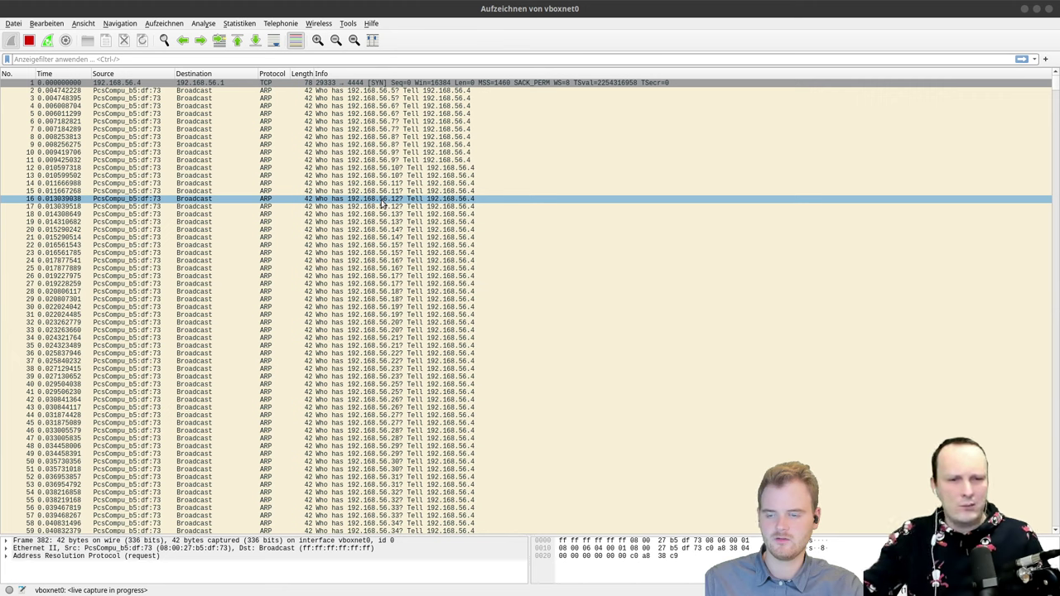
Step: Bring the terminal to the screen centre, then minimize it to reveal Wireshark again
key(alt+Tab)
key(alt+Tab)
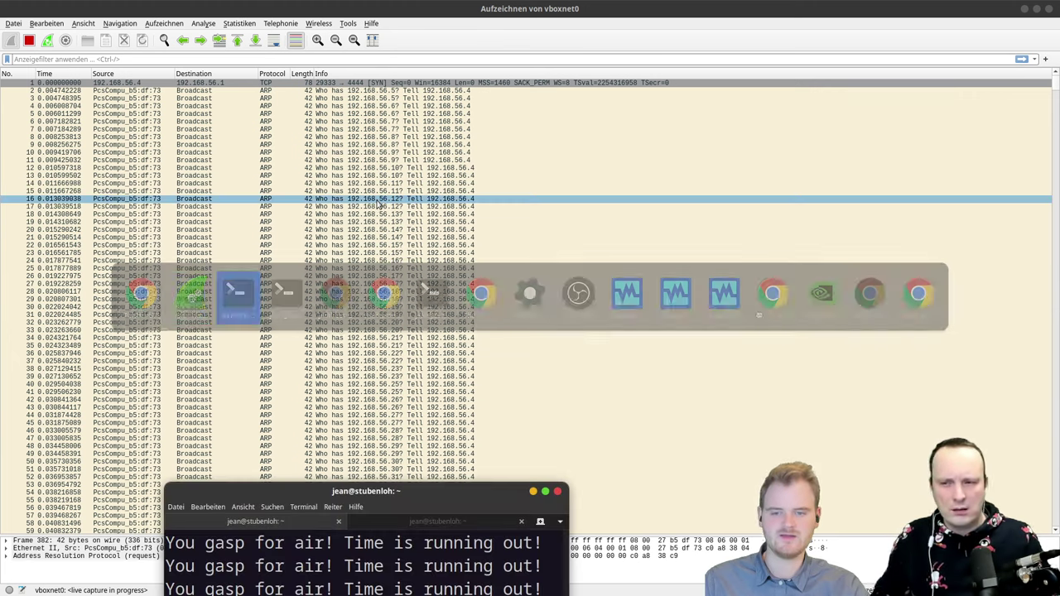
key(alt+Tab)
key(alt+Tab)
drag(427, 492, 579, 157)
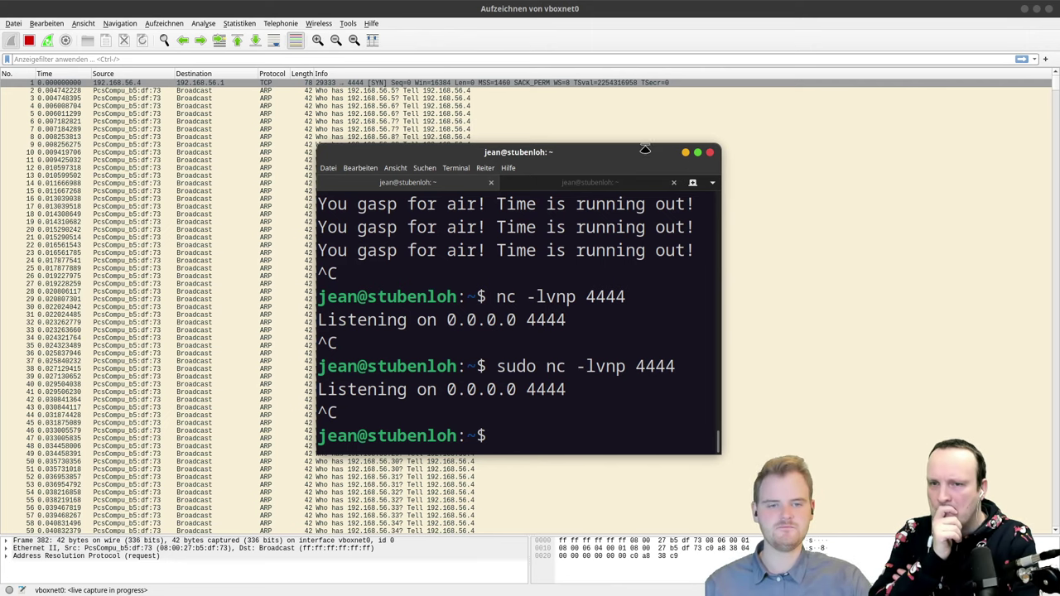
click(684, 155)
scroll(613, 287, down, 20)
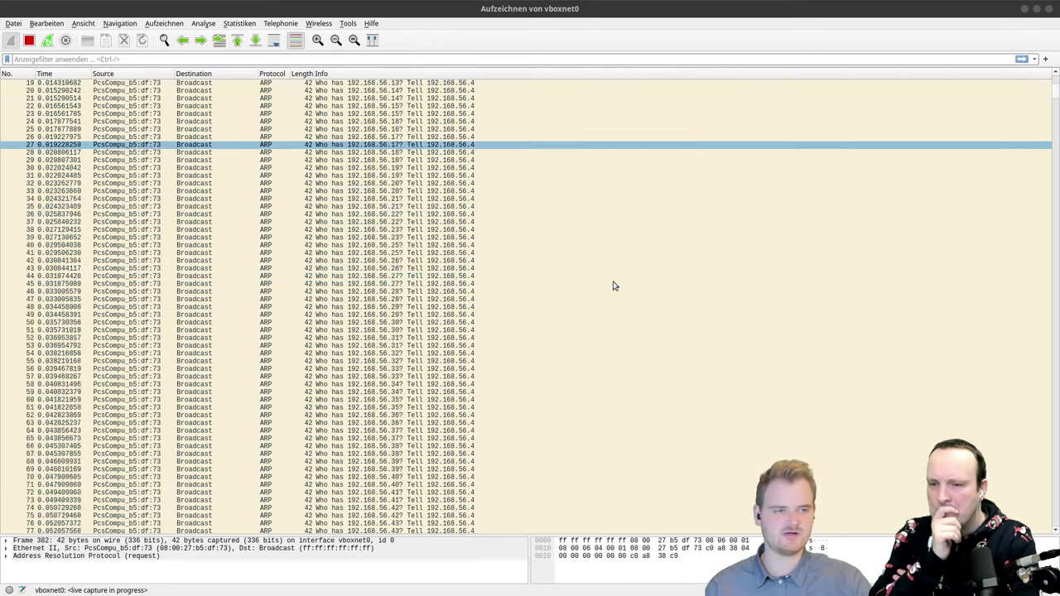
Step: Move the packet list to rows 481–540 and inspect ARP packet 510
drag(1055, 118, 932, 311)
scroll(932, 312, down, 1)
click(135, 192)
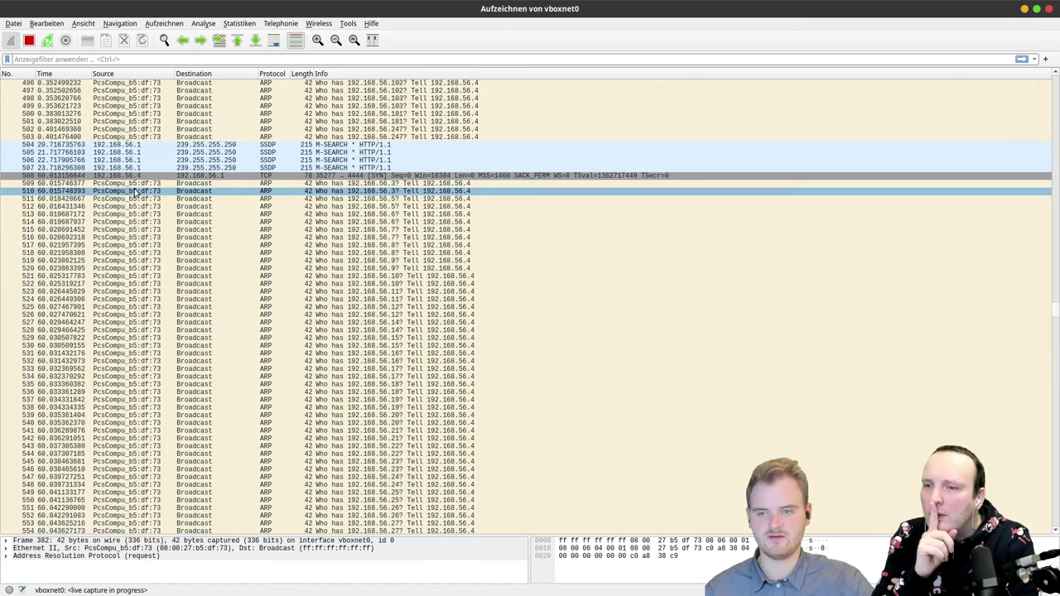
scroll(141, 191, up, 5)
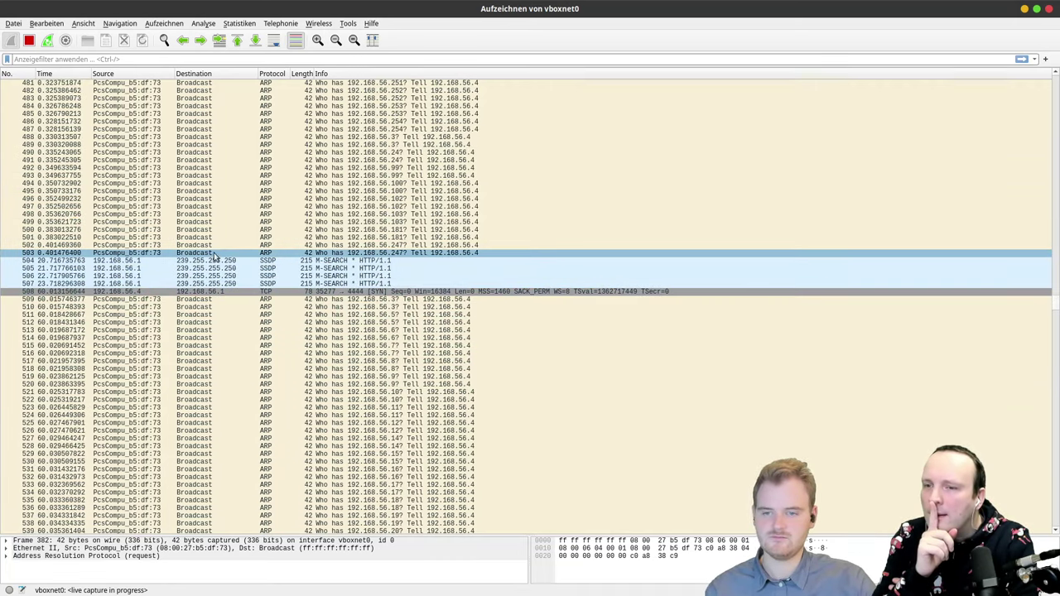
Step: Step through SSDP M-SEARCH packets 504–507, ending on packet 504's details
click(217, 265)
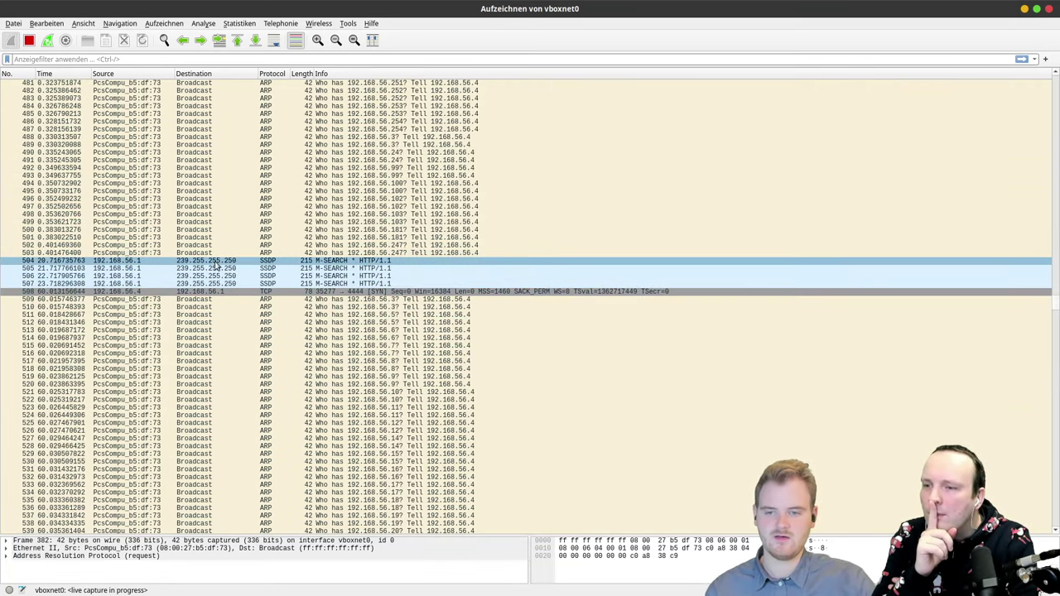
click(221, 256)
click(225, 260)
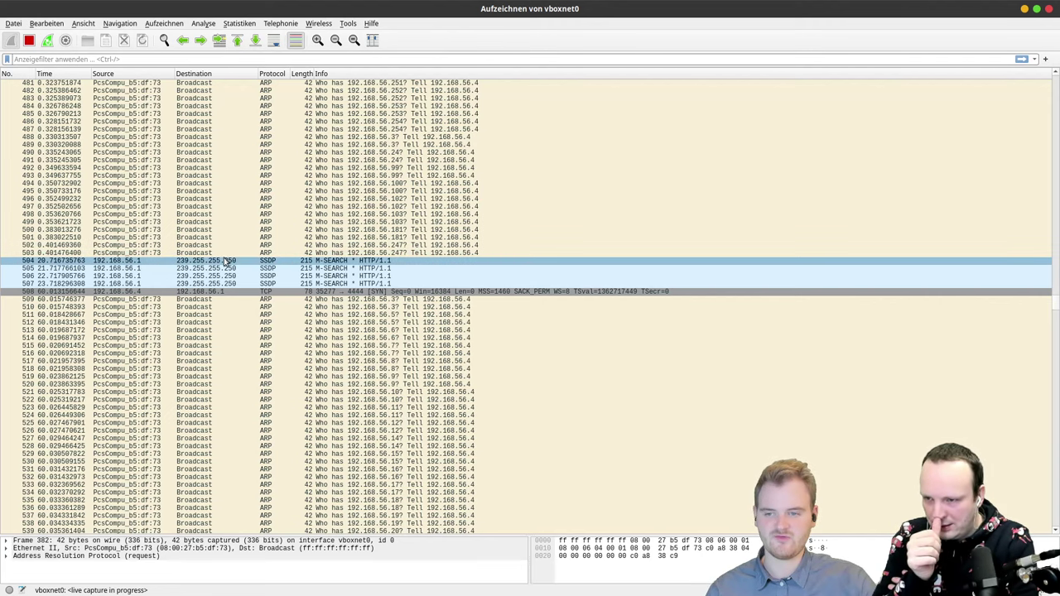
click(225, 268)
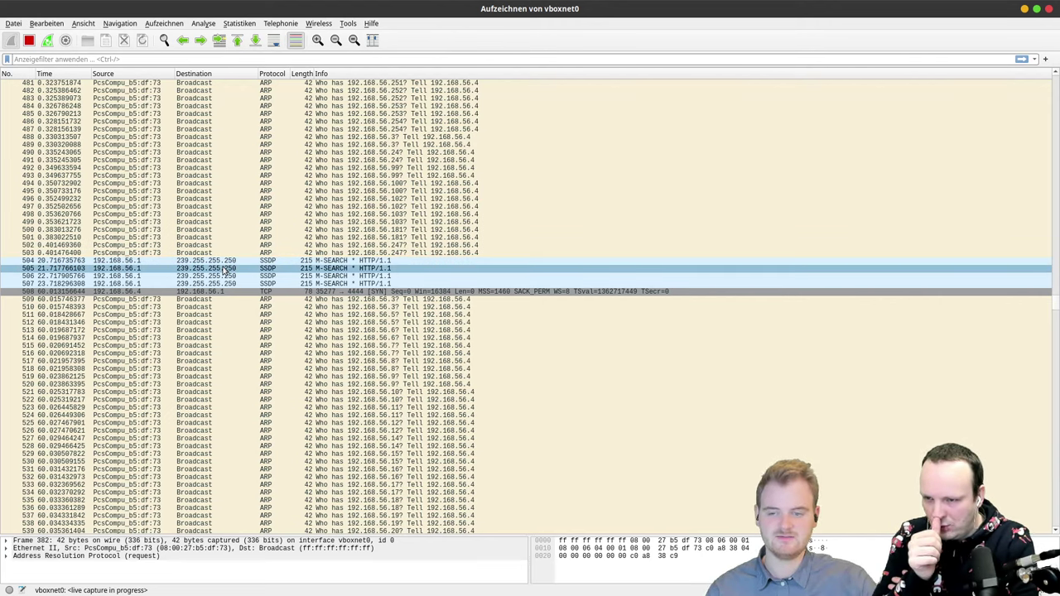
click(224, 275)
click(223, 283)
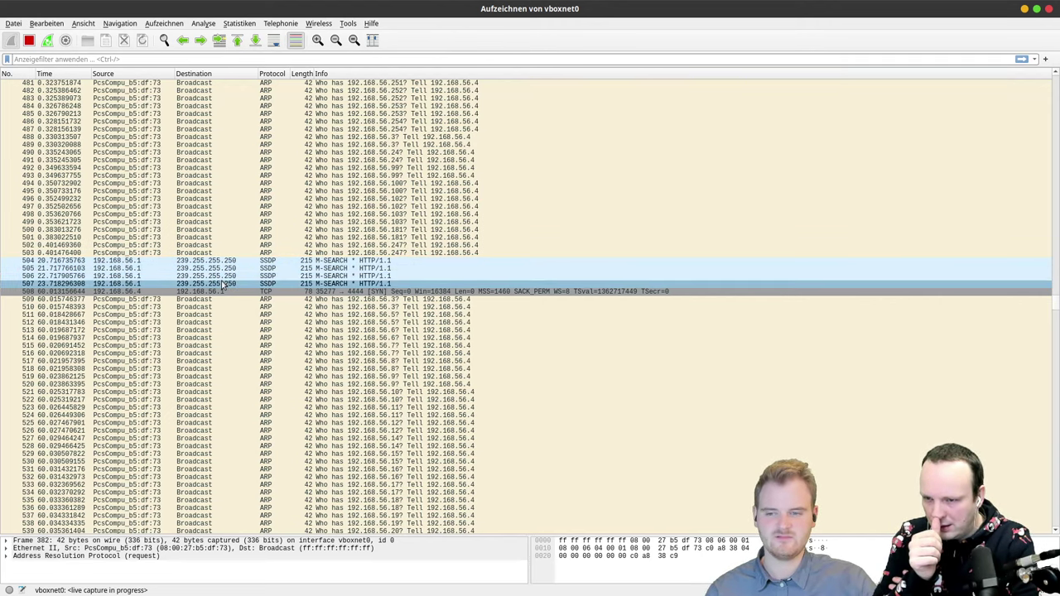
click(222, 268)
click(222, 262)
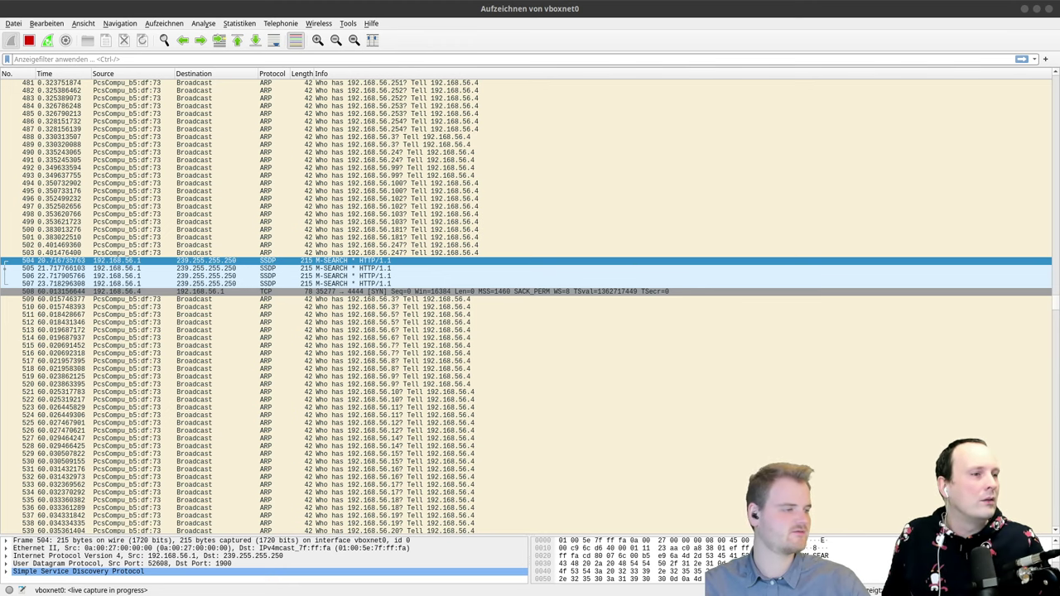
key(alt+Tab)
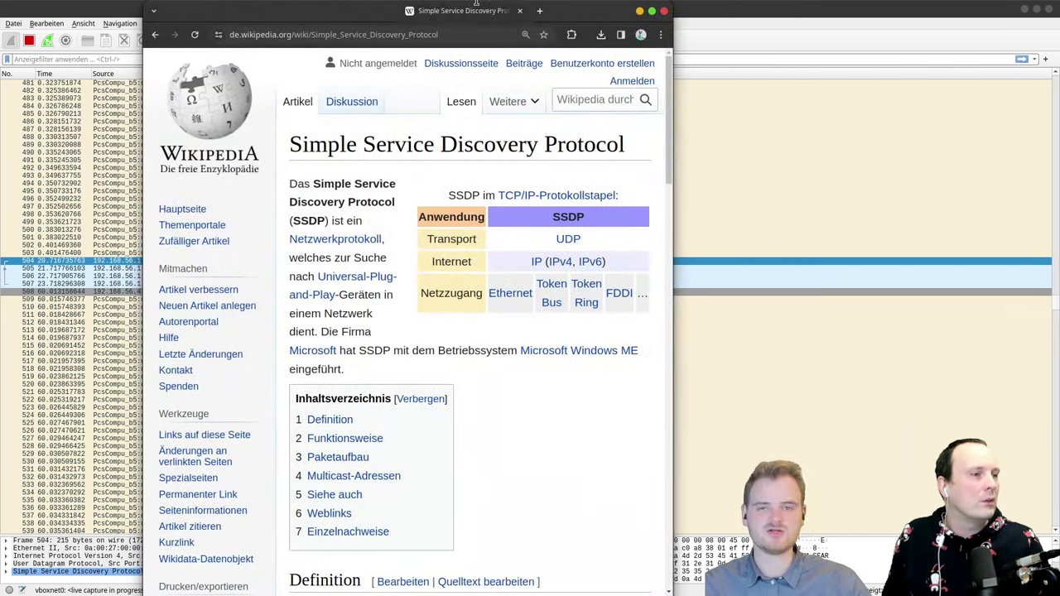
double_click(490, 11)
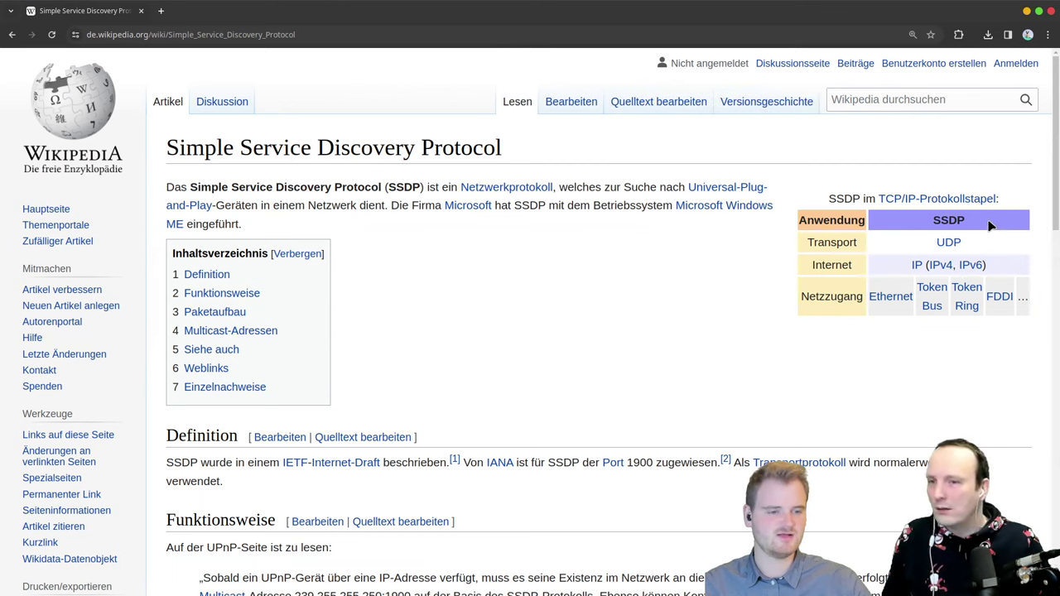
drag(989, 222, 883, 229)
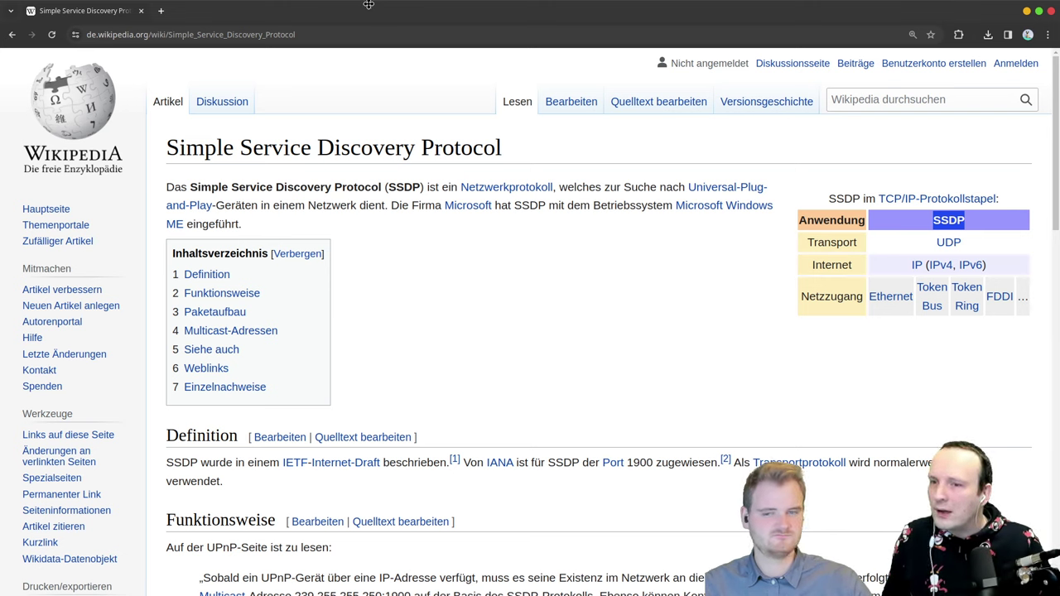
double_click(376, 17)
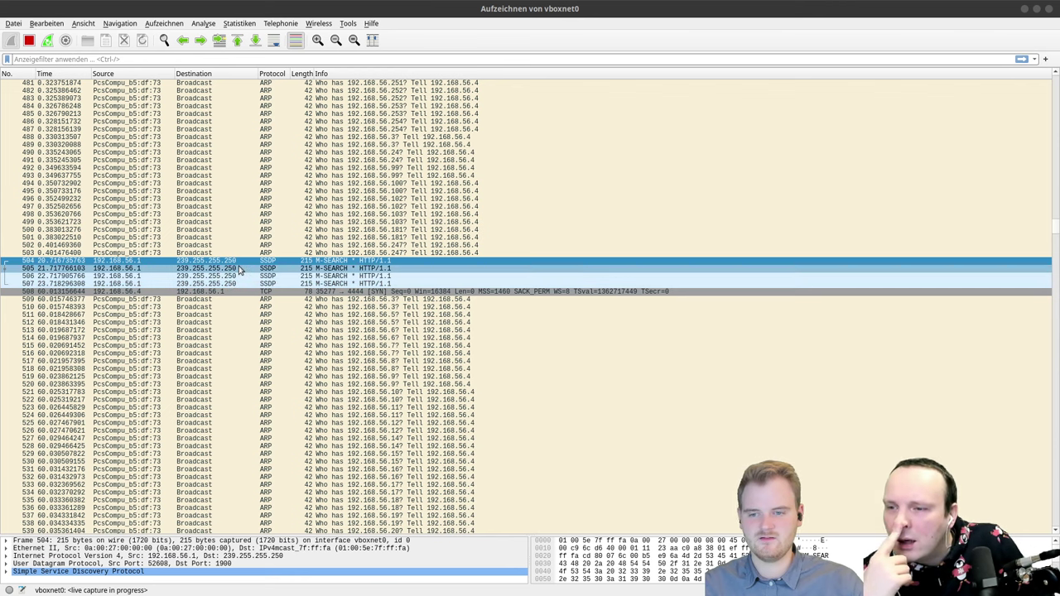
Step: Select SSDP packet 505, then TCP SYN packet 508 to port 4444 to decode it
click(165, 269)
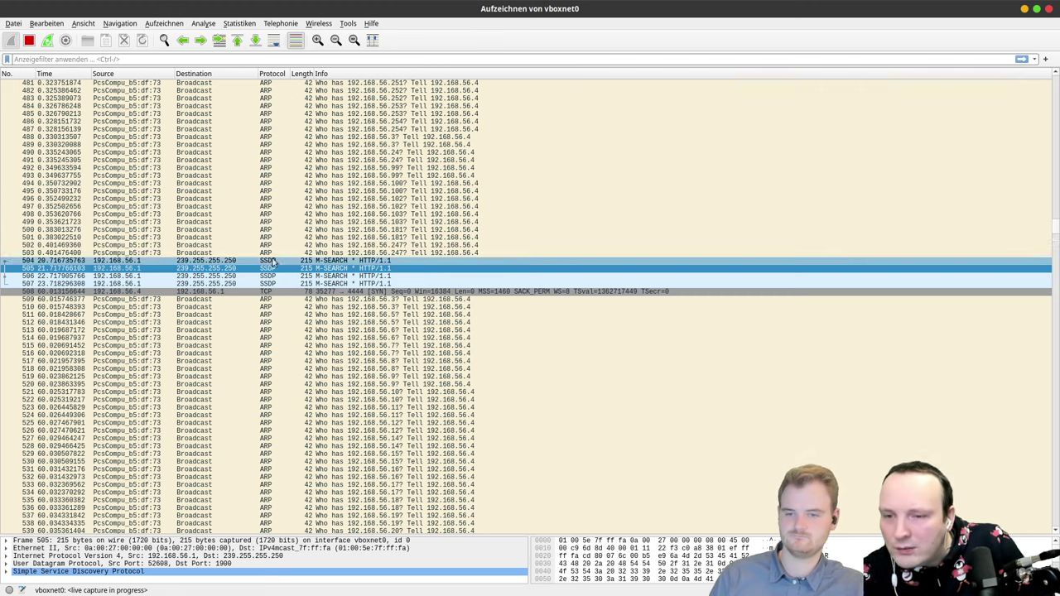
click(263, 294)
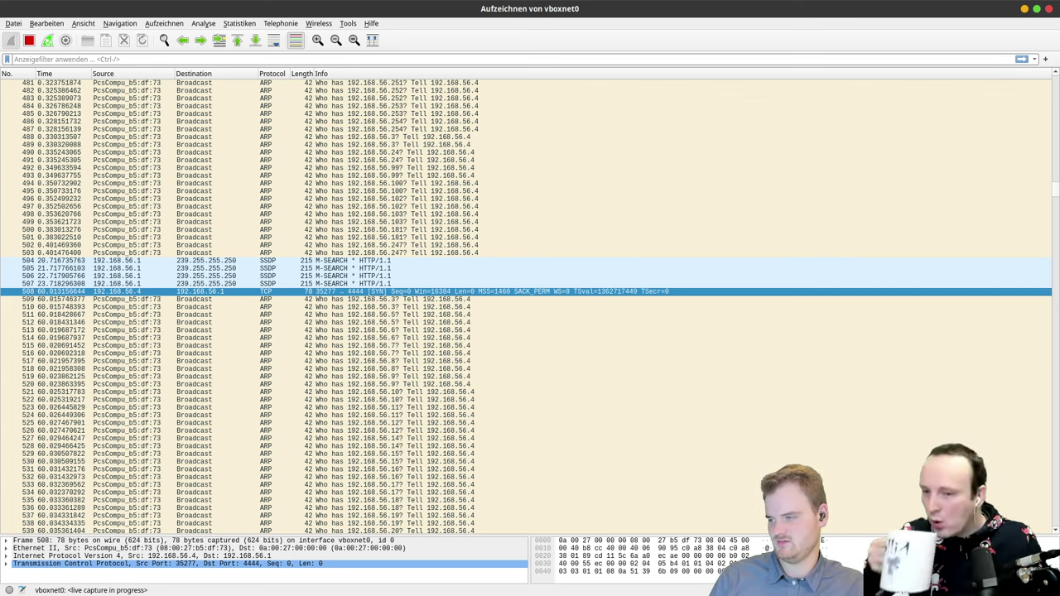
Step: Cycle through the terminal windows in the overview to bring the netcat listener terminal forward
key(super)
click(533, 104)
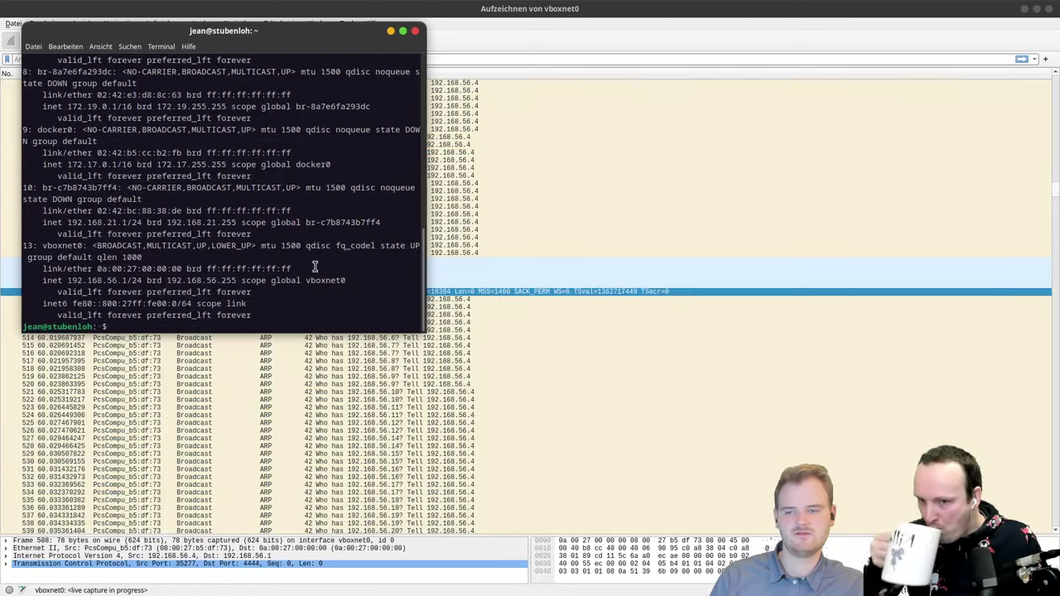
key(super)
click(875, 98)
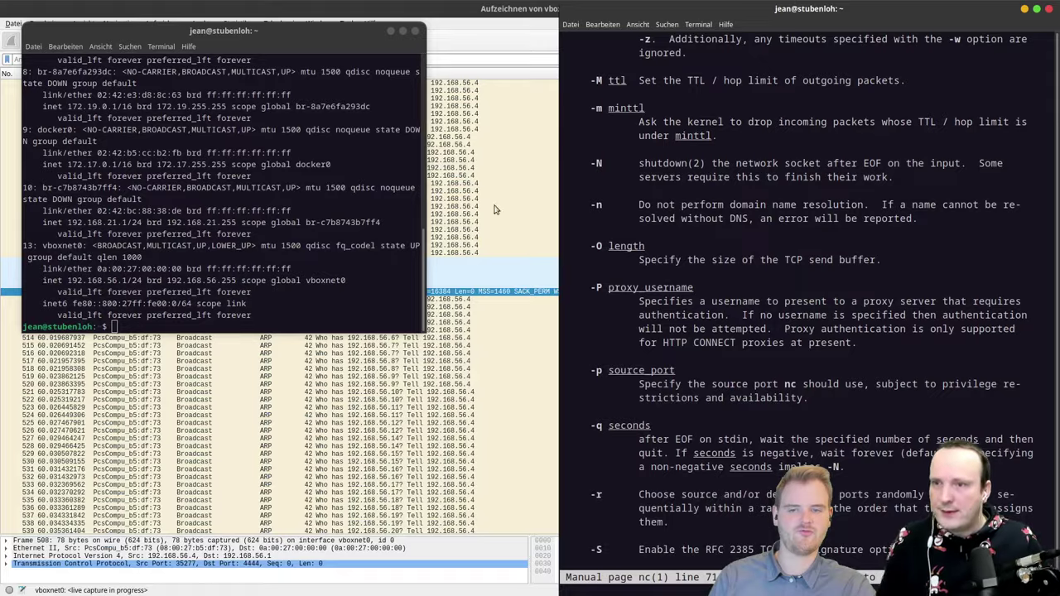
key(super)
click(453, 465)
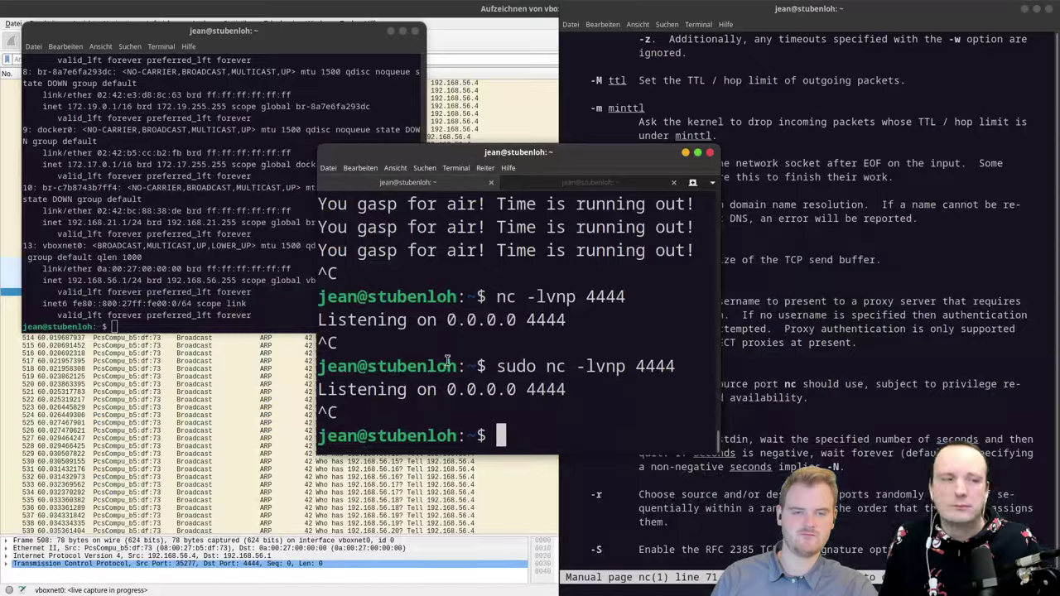
Step: Snap the listener terminal to the left half and rerun 'sudo nc -lvnp 4444'
key(super+Left)
key(Up)
key(Return)
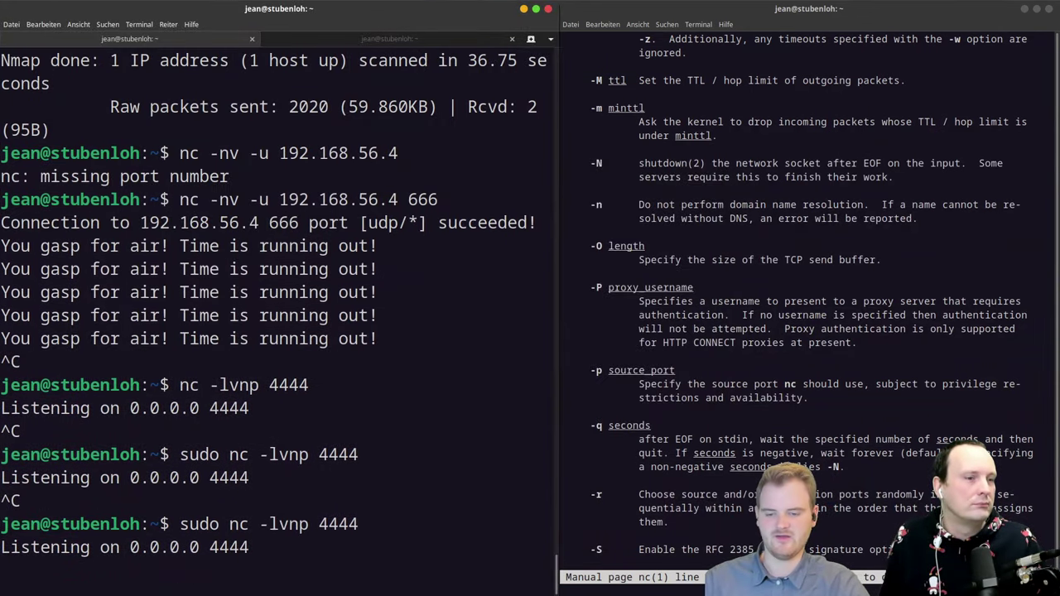
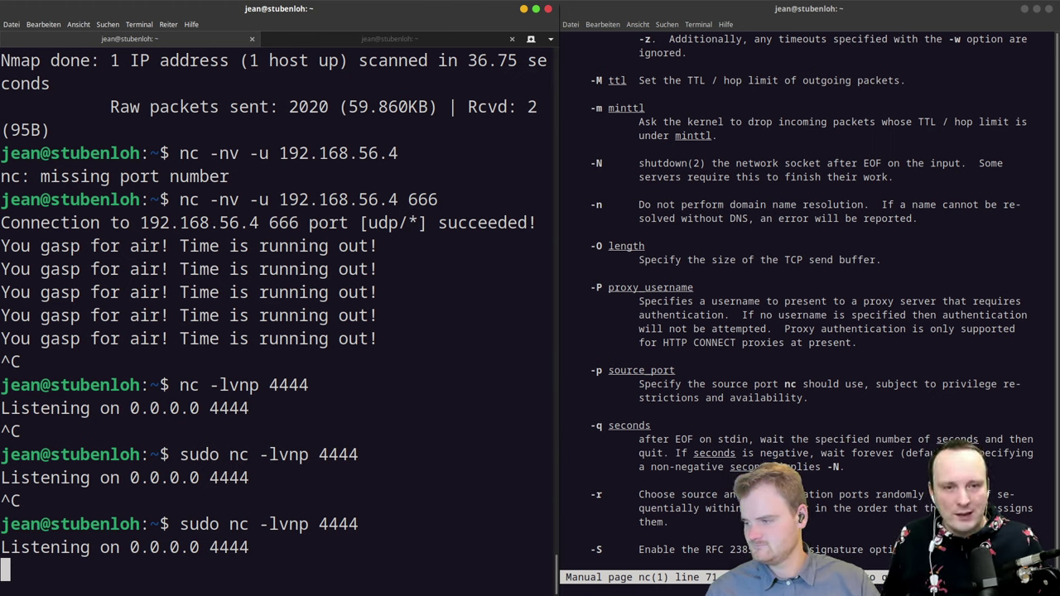
Step: Bring the Wireshark live capture forward and scroll through the ARP sweep of 192.168.56.x
key(super)
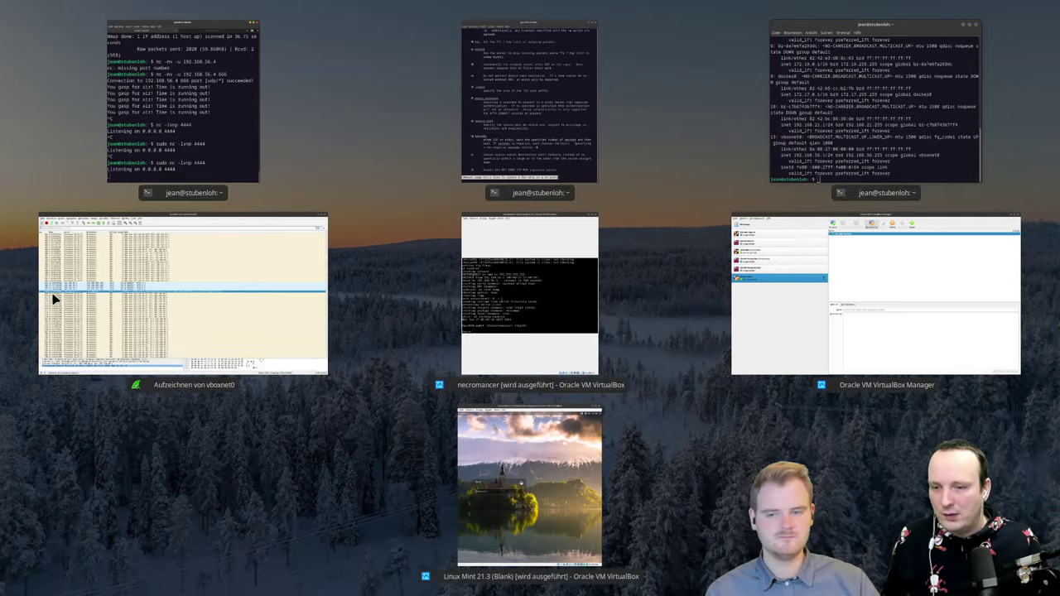
click(55, 299)
scroll(273, 315, down, 20)
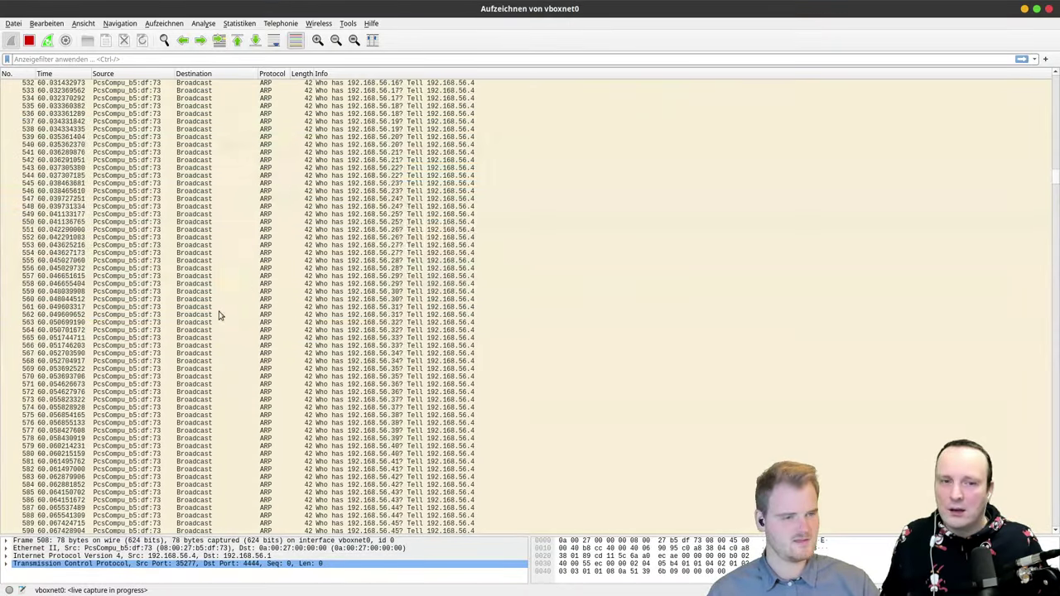
scroll(283, 318, down, 20)
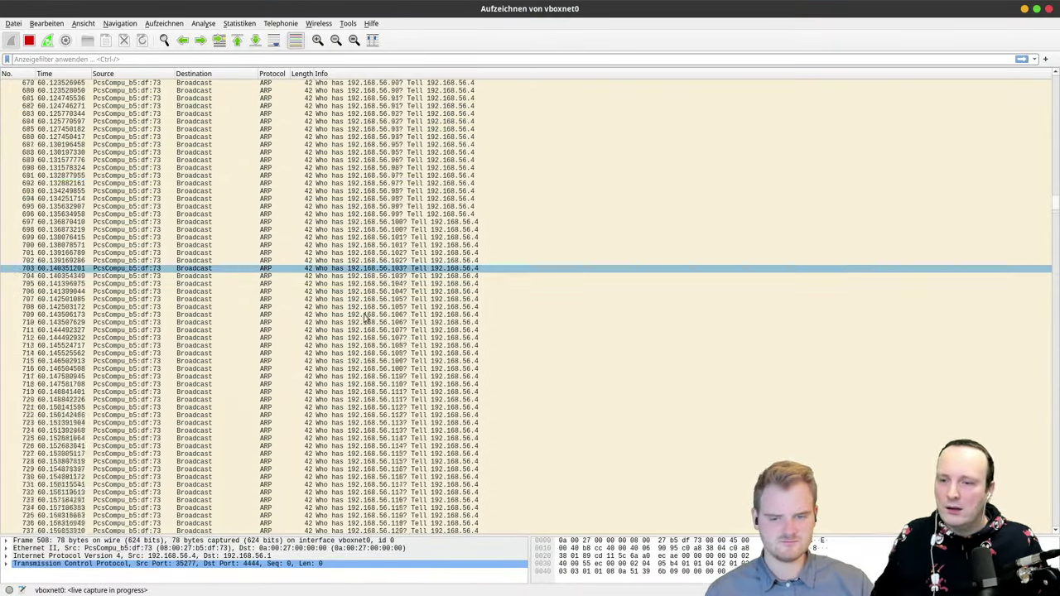
scroll(365, 317, down, 20)
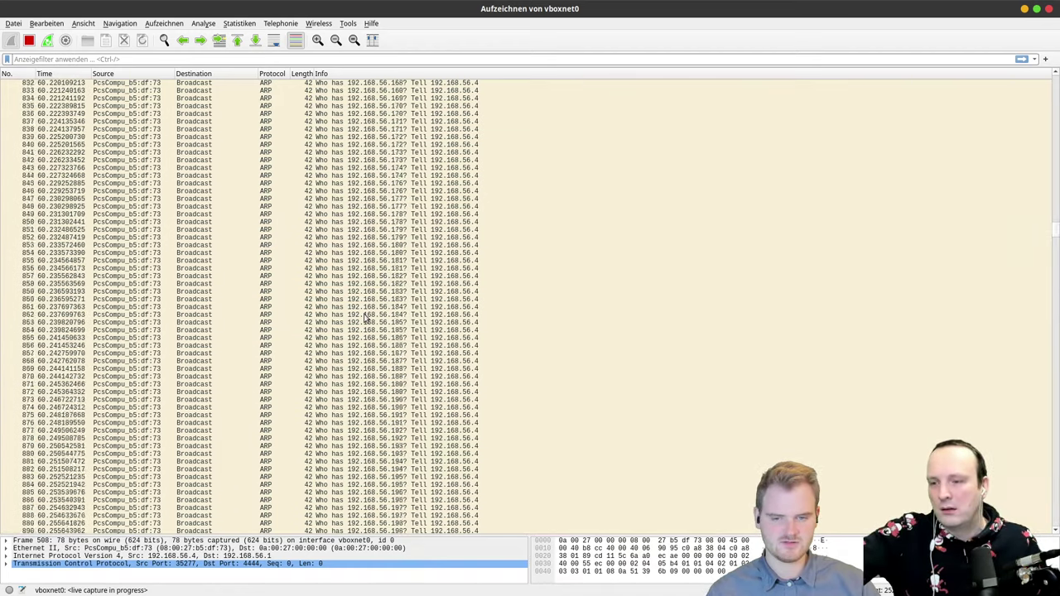
scroll(365, 318, down, 20)
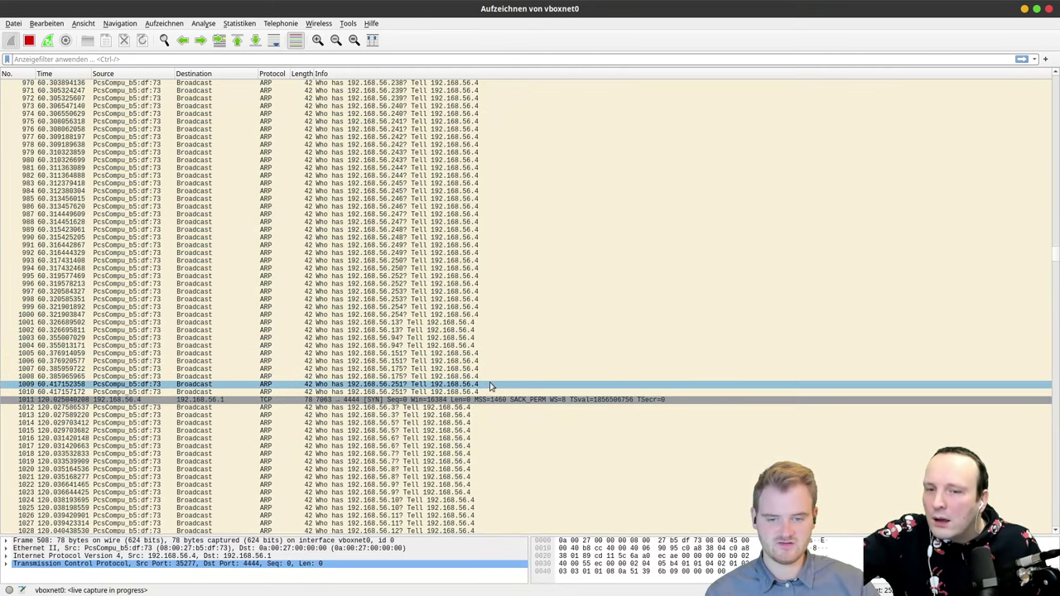
Step: Select TCP packet 1011, the SYN from 192.168.56.4 to port 4444, and scroll its details
click(458, 401)
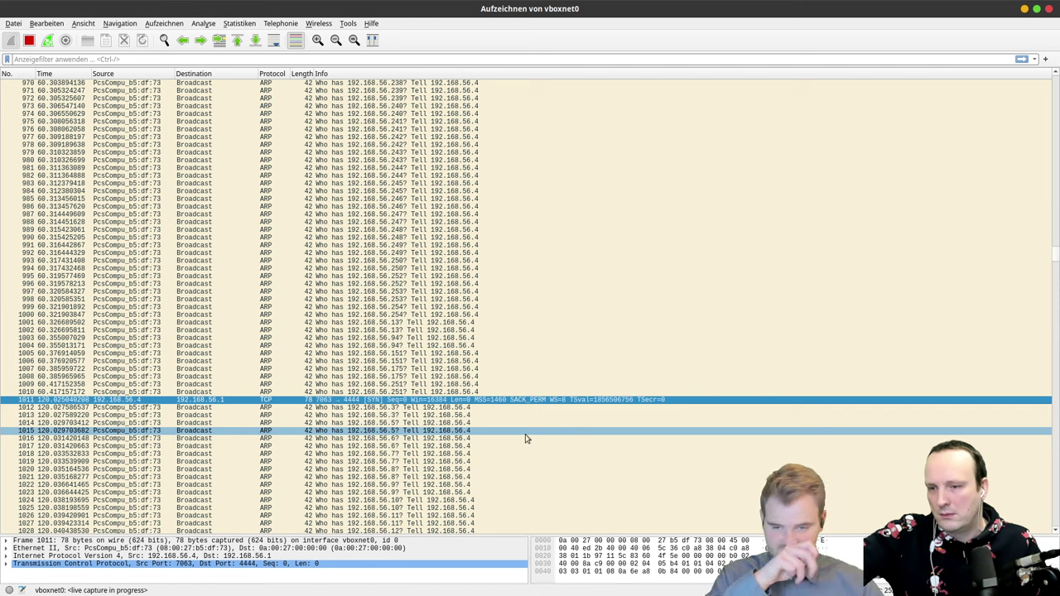
scroll(839, 389, down, 5)
scroll(1043, 260, down, 1)
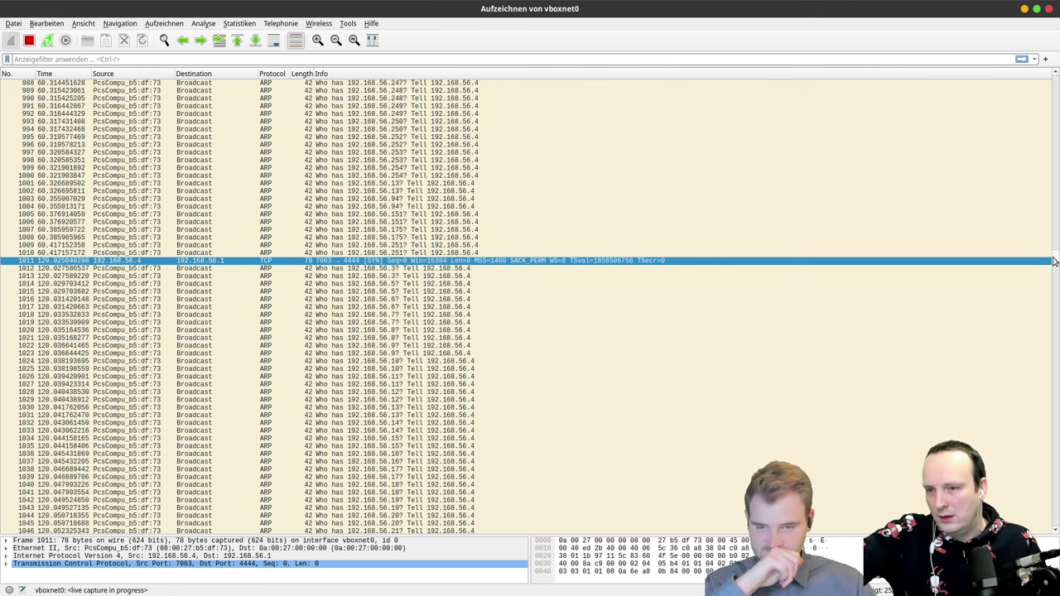
double_click(291, 262)
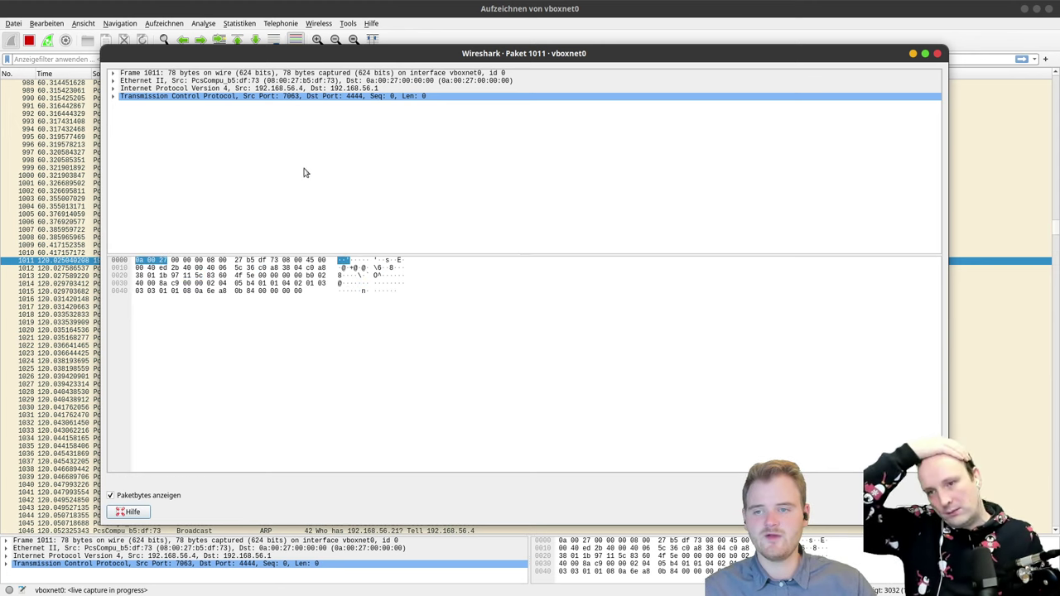
click(114, 97)
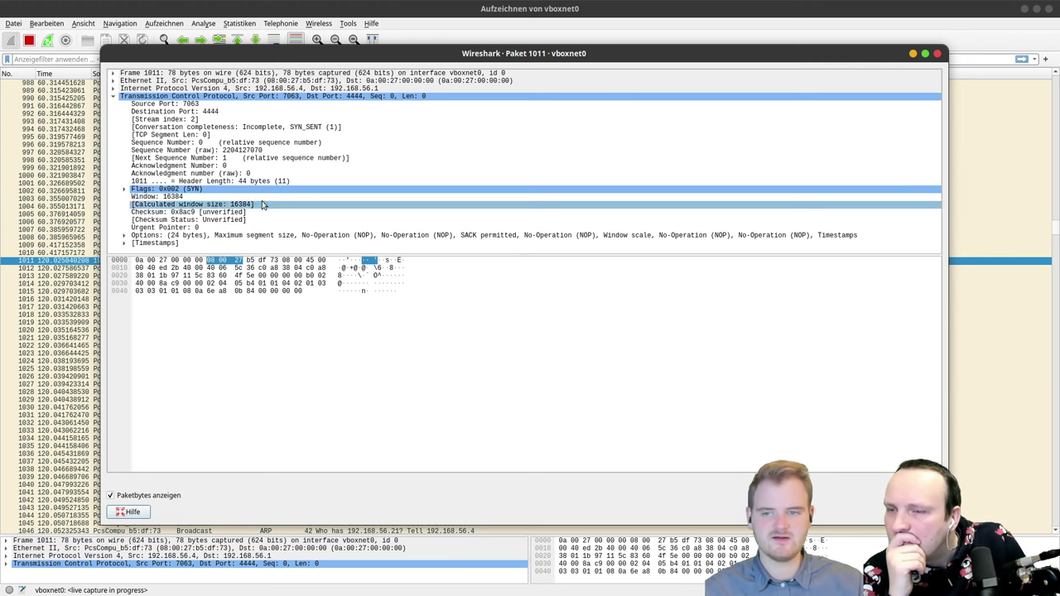
key(Up)
key(Up)
key(Up)
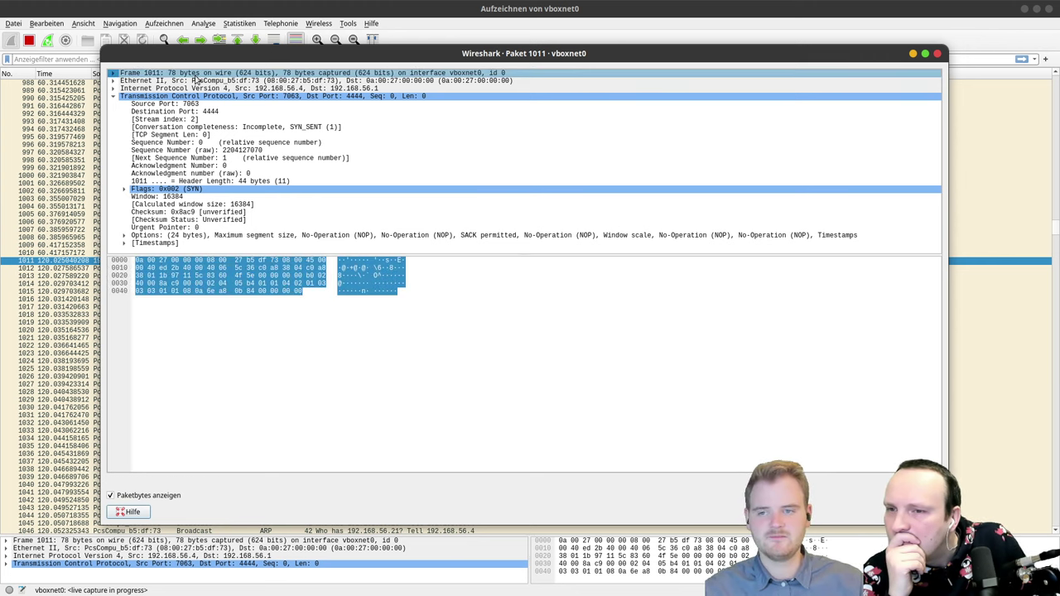
click(170, 198)
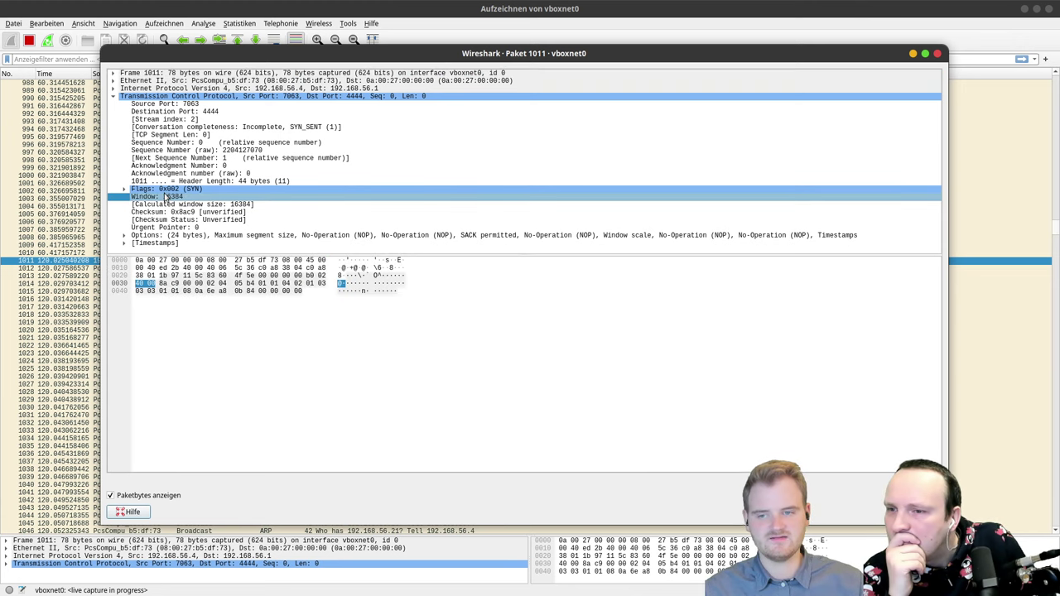
click(170, 191)
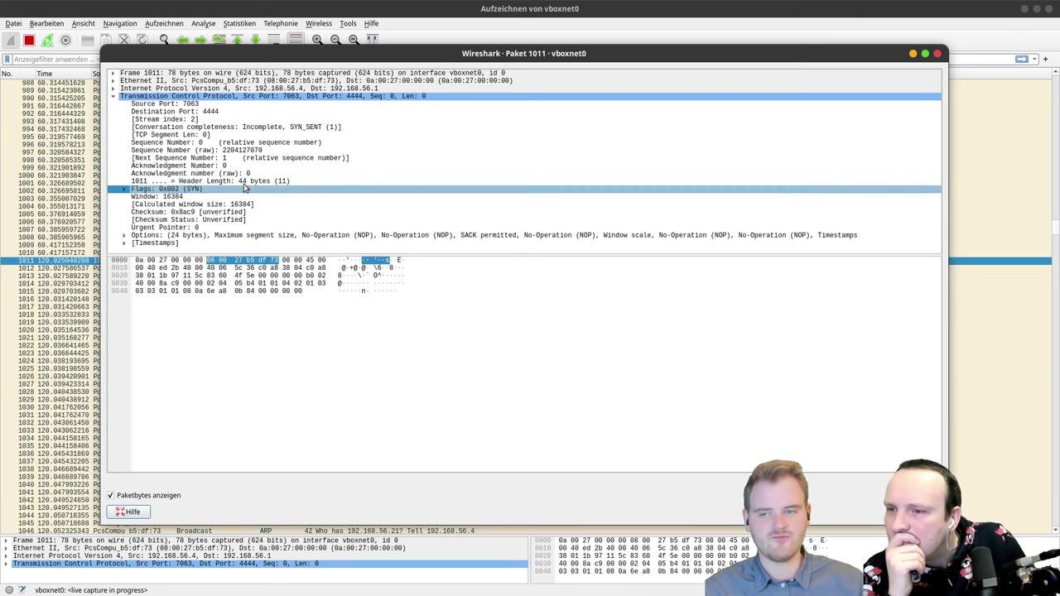
click(231, 166)
key(Up)
key(Up)
key(Up)
key(Up)
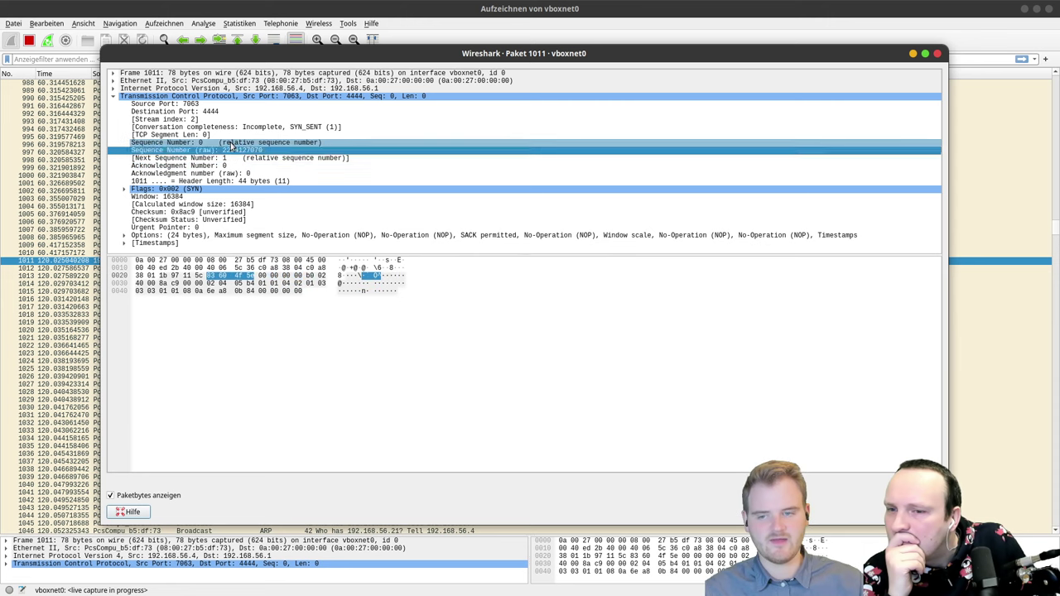
key(Up)
key(Up)
key(Up)
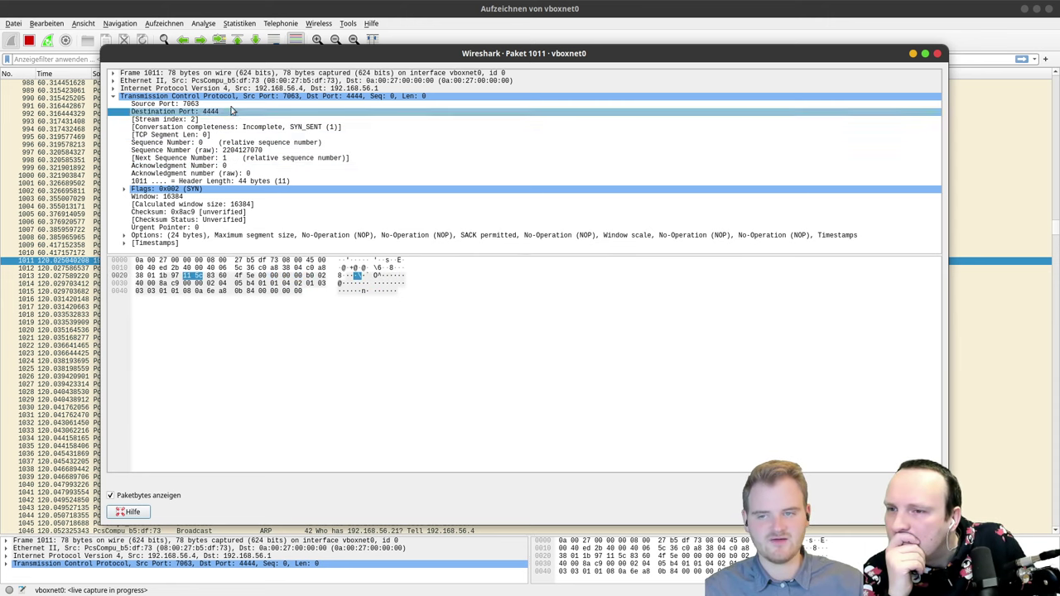
click(231, 105)
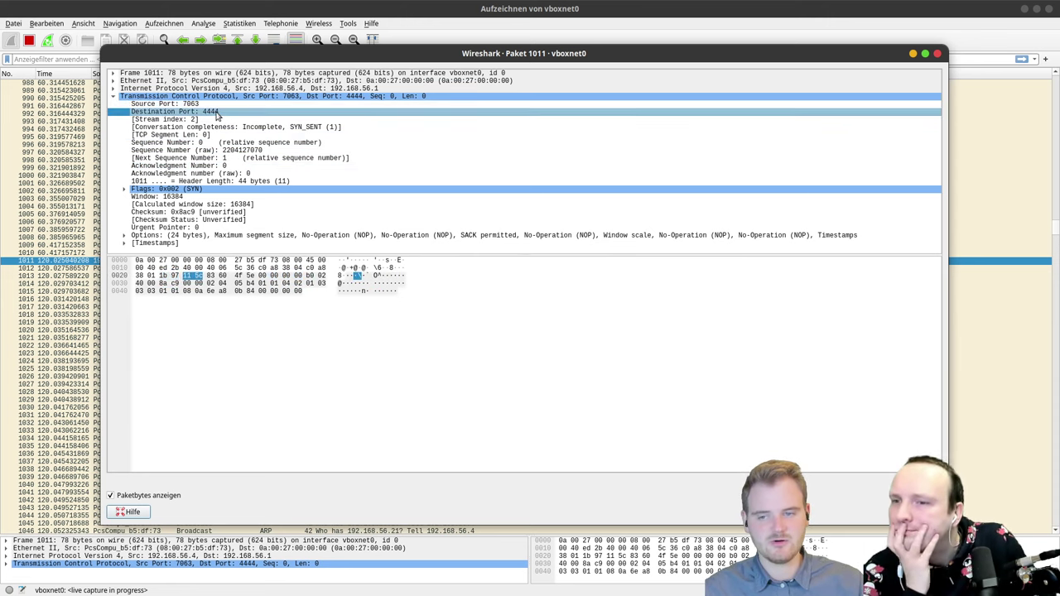
key(Down)
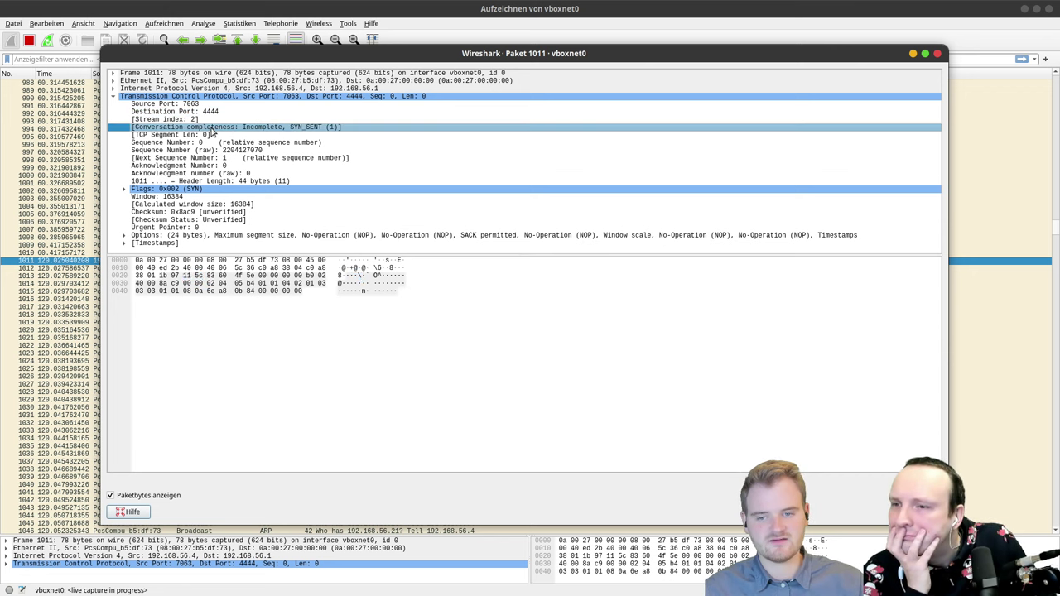
click(178, 134)
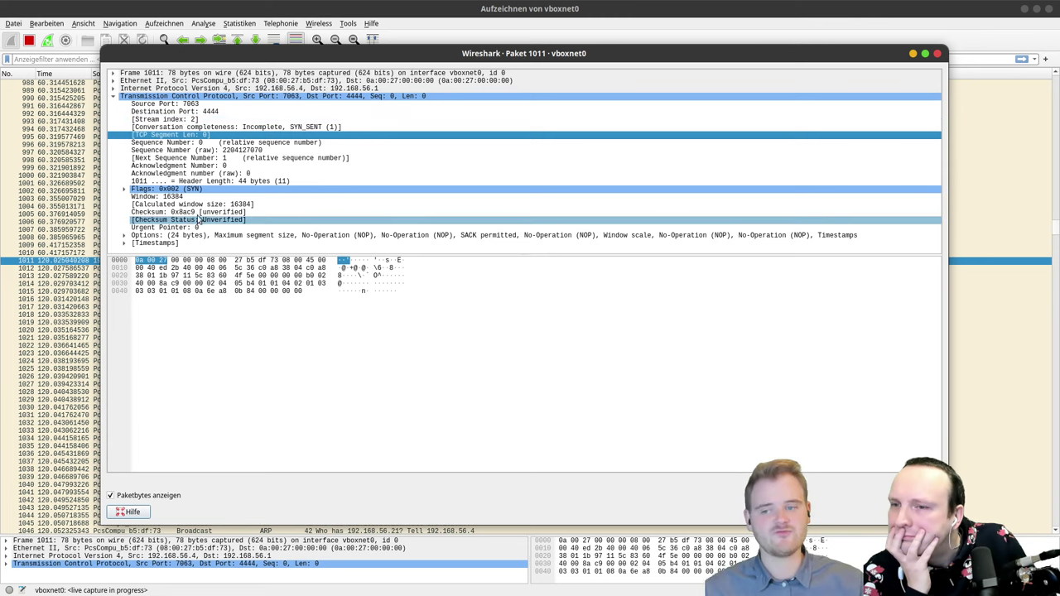
click(197, 212)
click(196, 220)
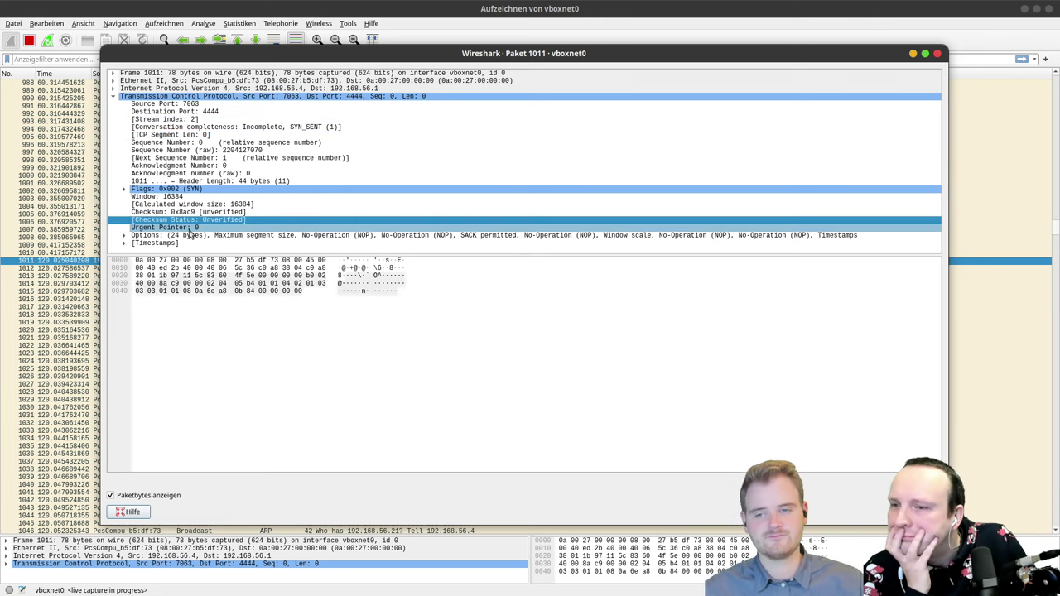
click(188, 213)
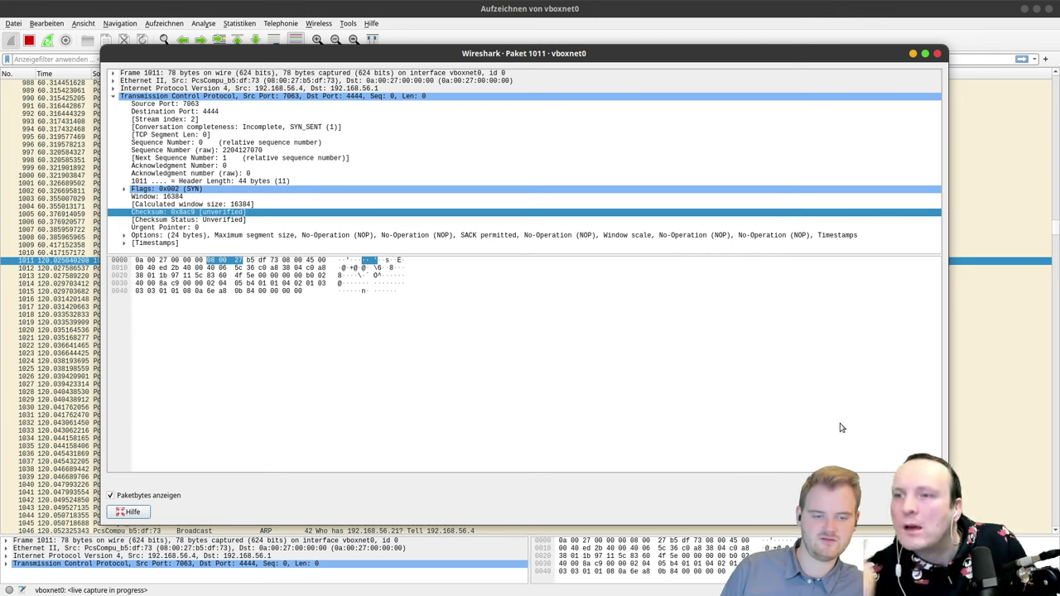
key(Escape)
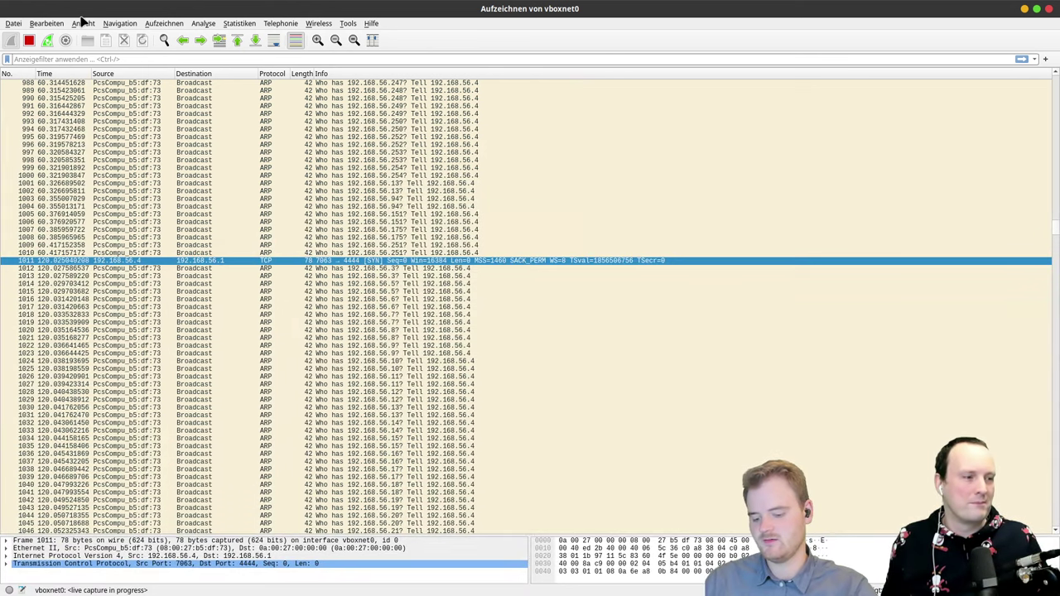
text(4444)
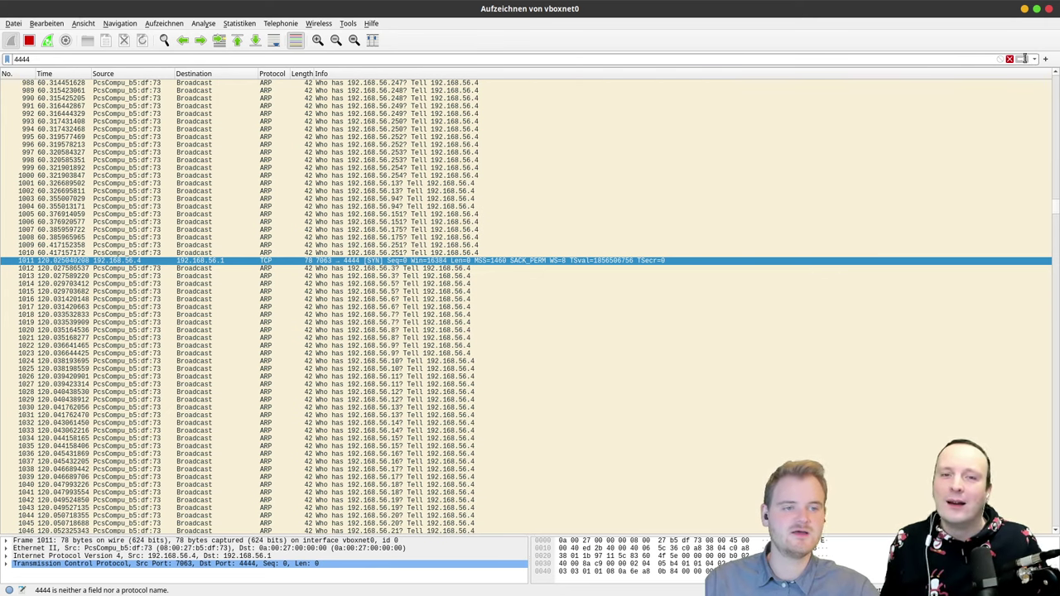
scroll(1055, 204, up, 20)
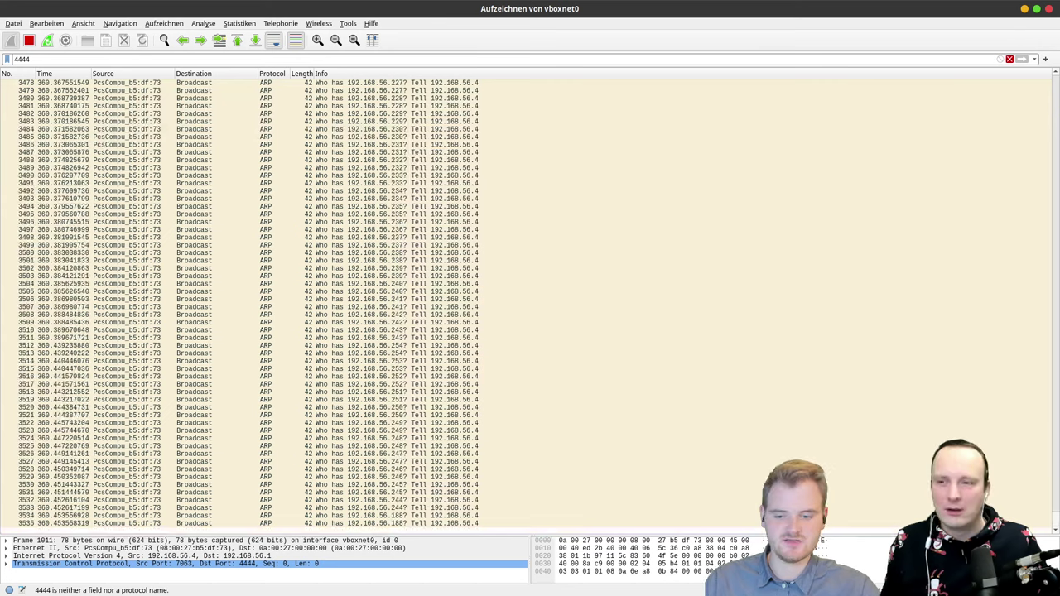
double_click(20, 60)
key(BackSpace)
text(po)
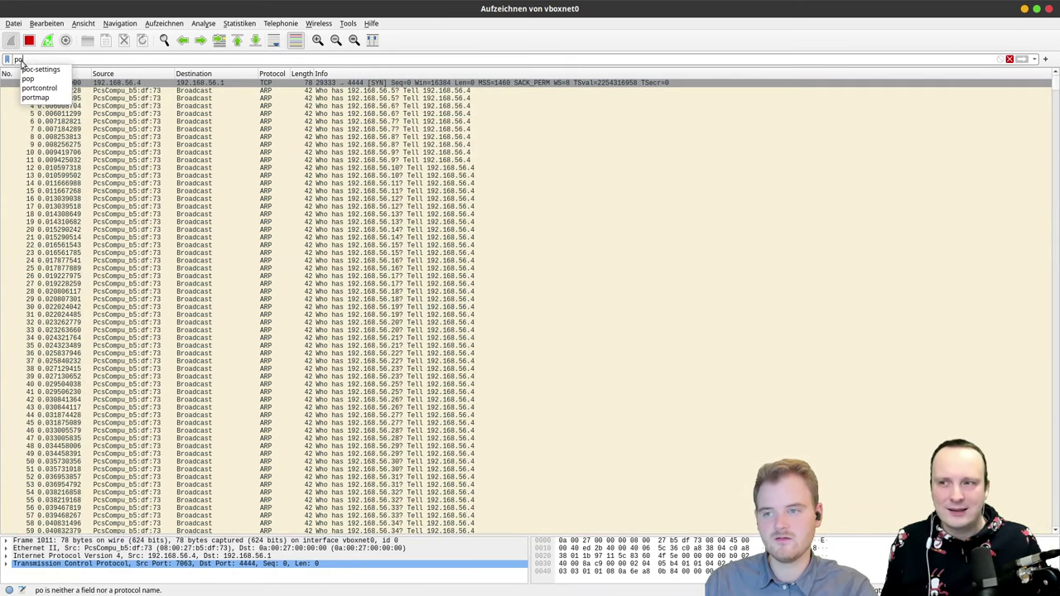
text(r)
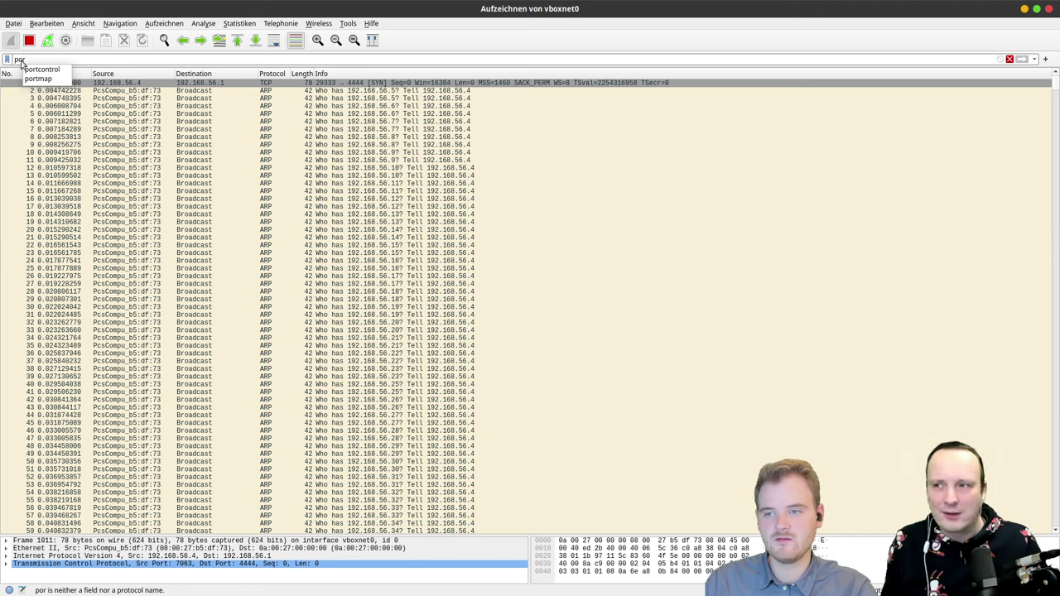
key(BackSpace)
key(BackSpace)
key(BackSpace)
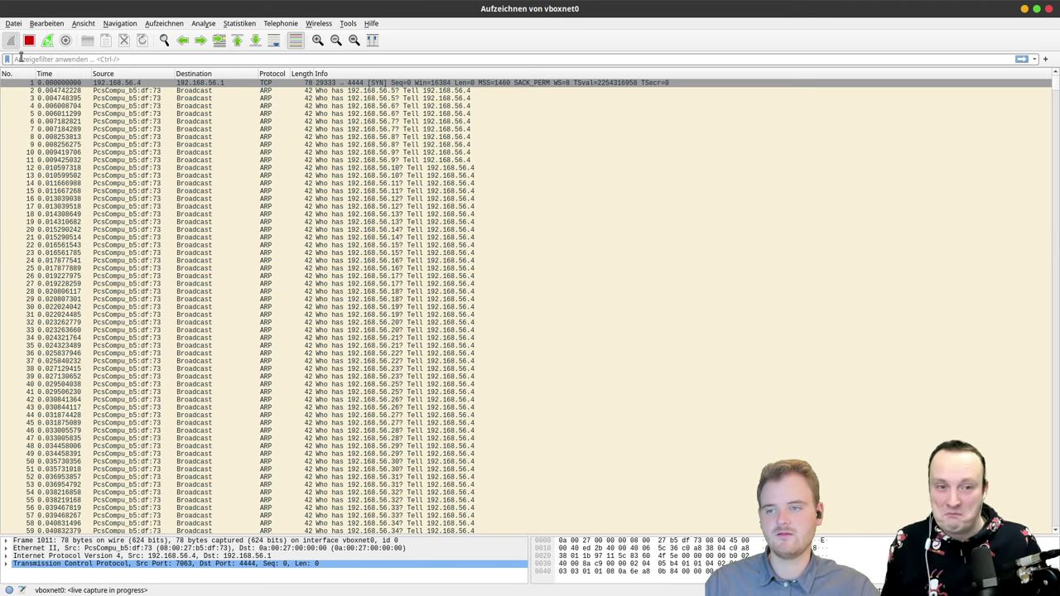
click(178, 98)
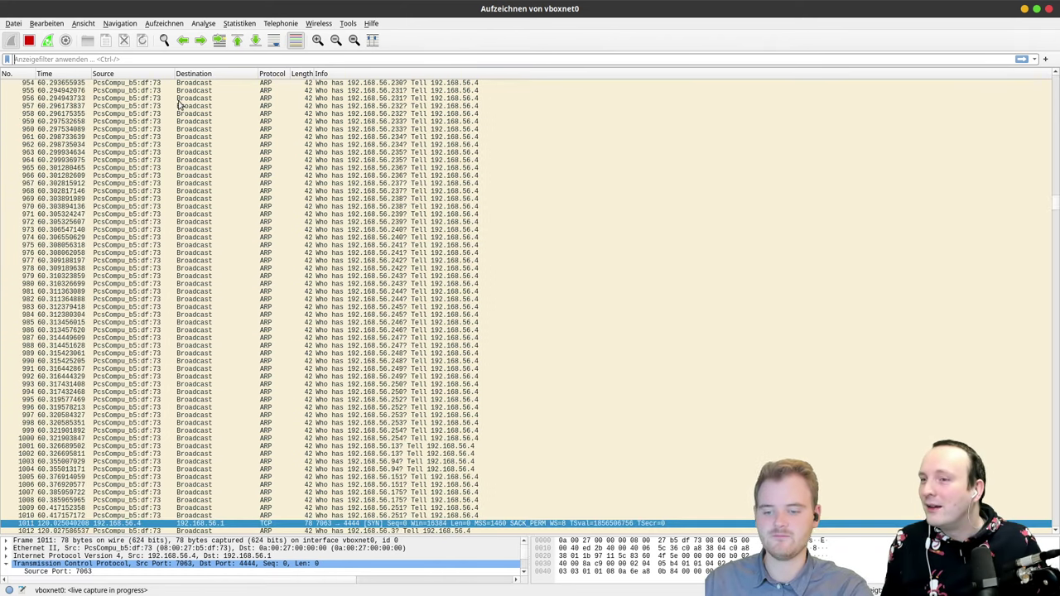
click(78, 25)
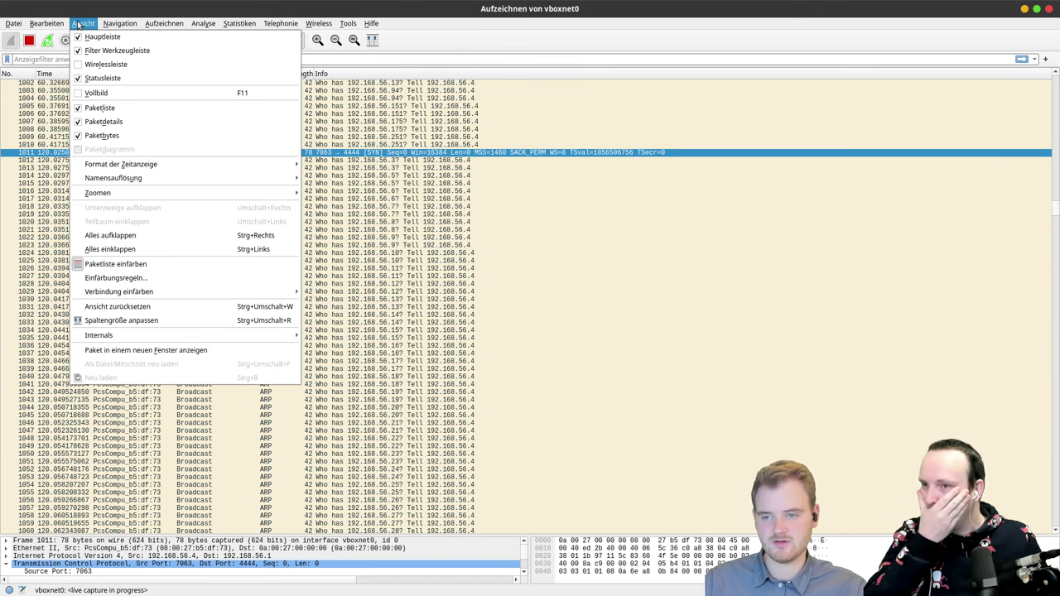
click(79, 25)
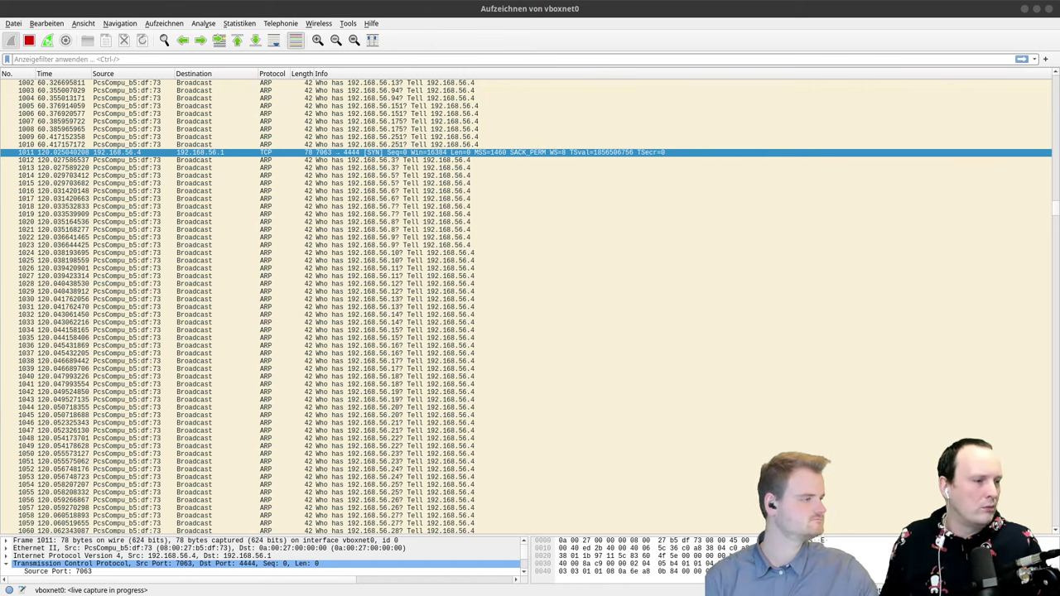
Step: Apply the display filter tcp.port eq 4444
click(395, 63)
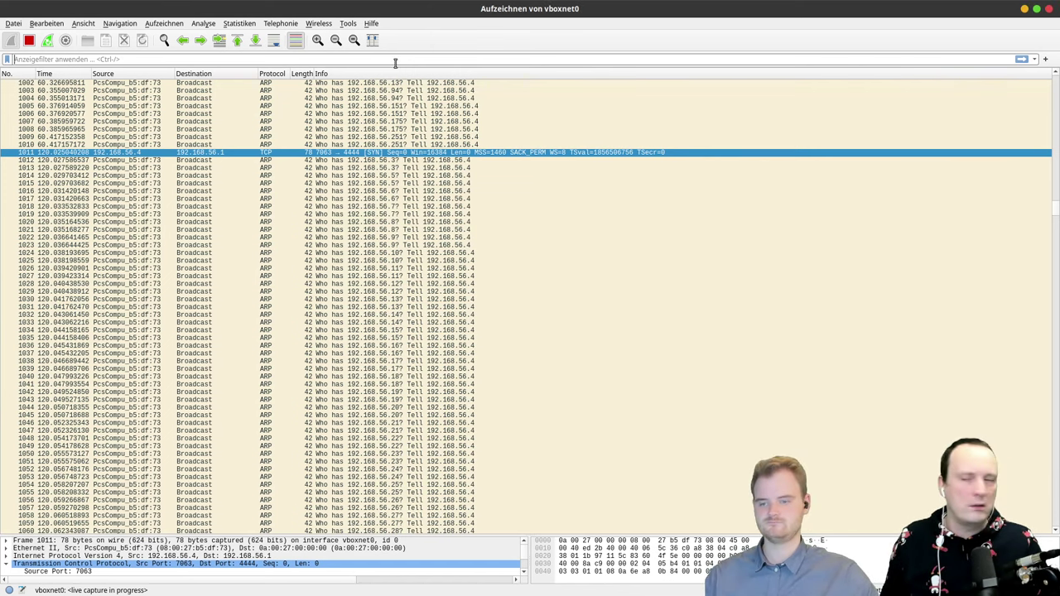
text(tcp.)
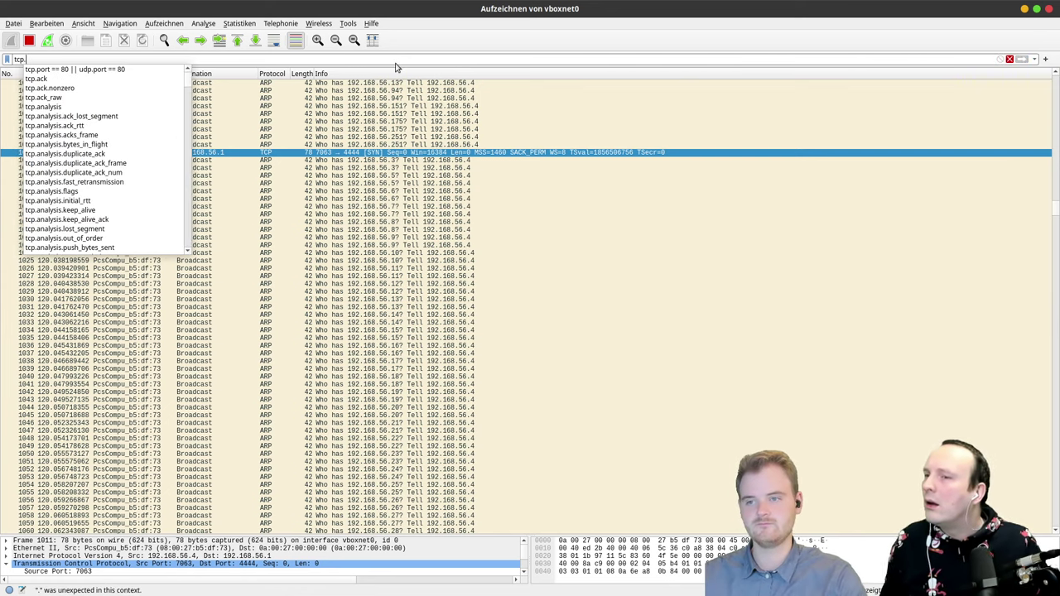
text(port == )
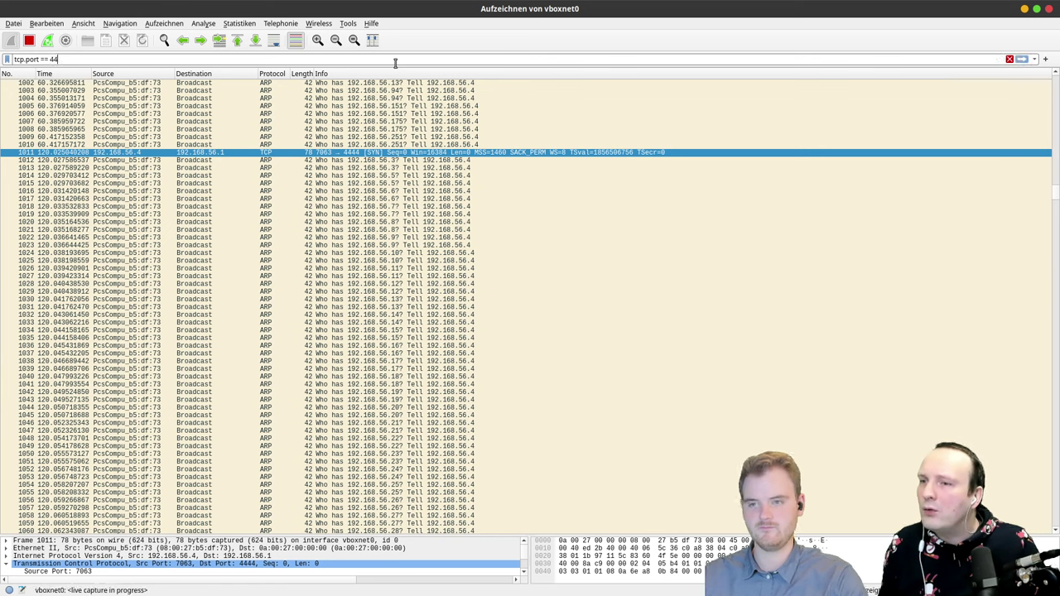
text(44)
key(BackSpace)
key(BackSpace)
key(BackSpace)
key(BackSpace)
key(BackSpace)
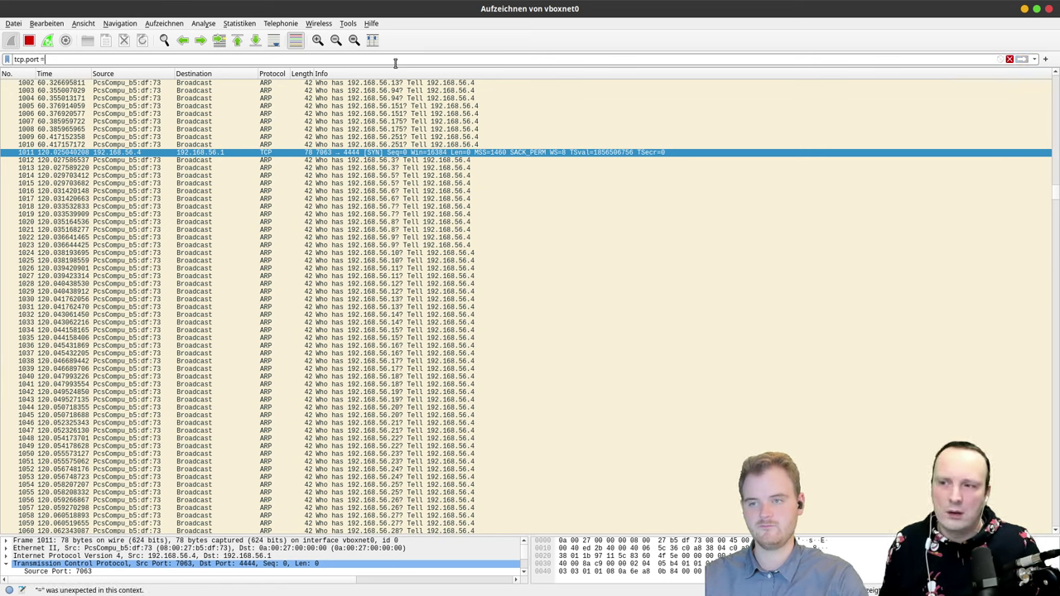
text(e)
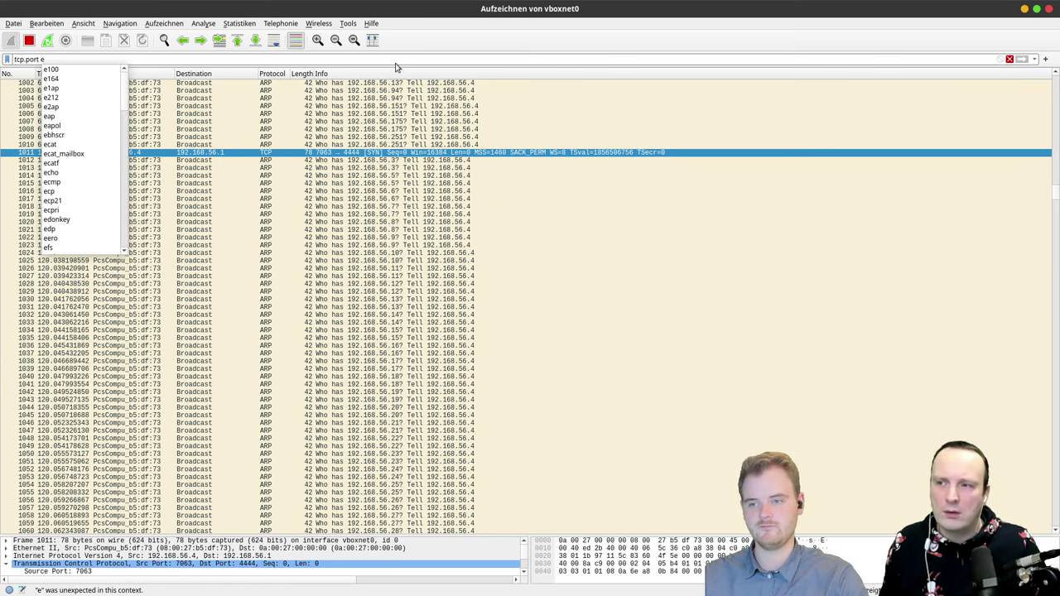
text(q 4444)
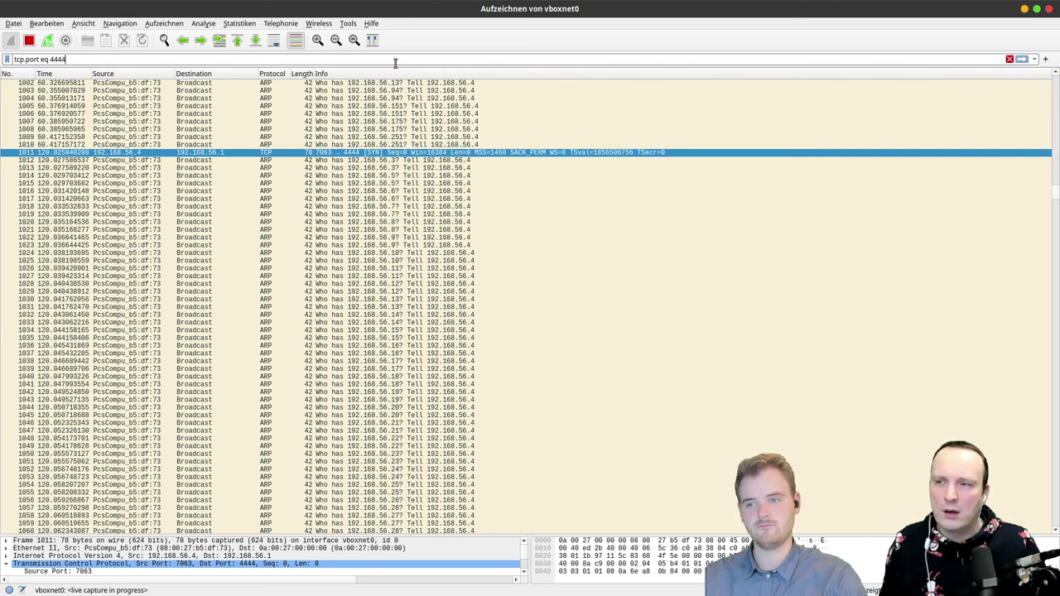
key(Return)
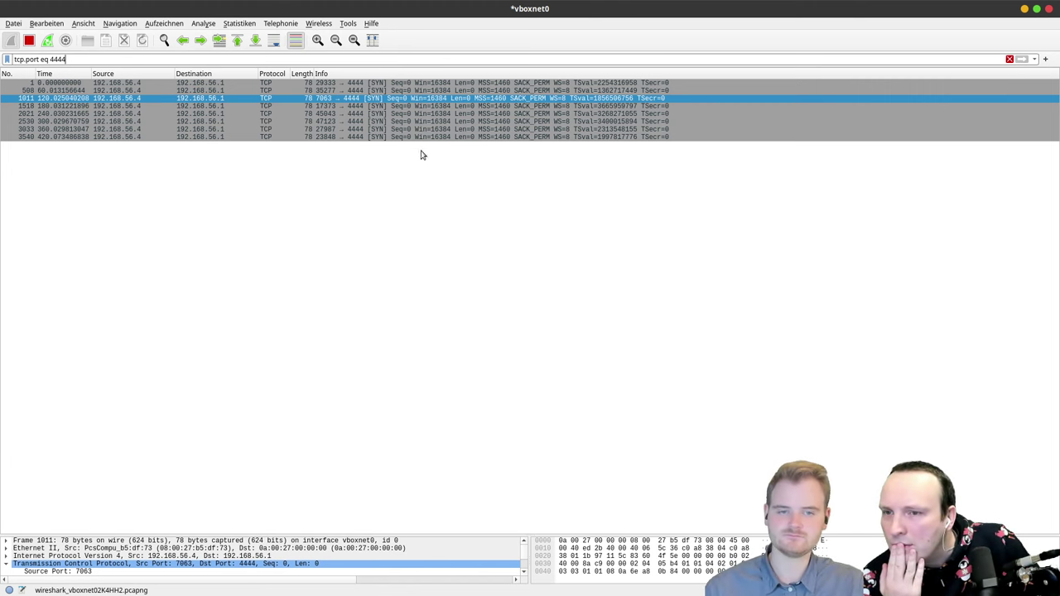
Step: Open packet 3540 from the filtered list in its own detail window
click(443, 137)
click(319, 85)
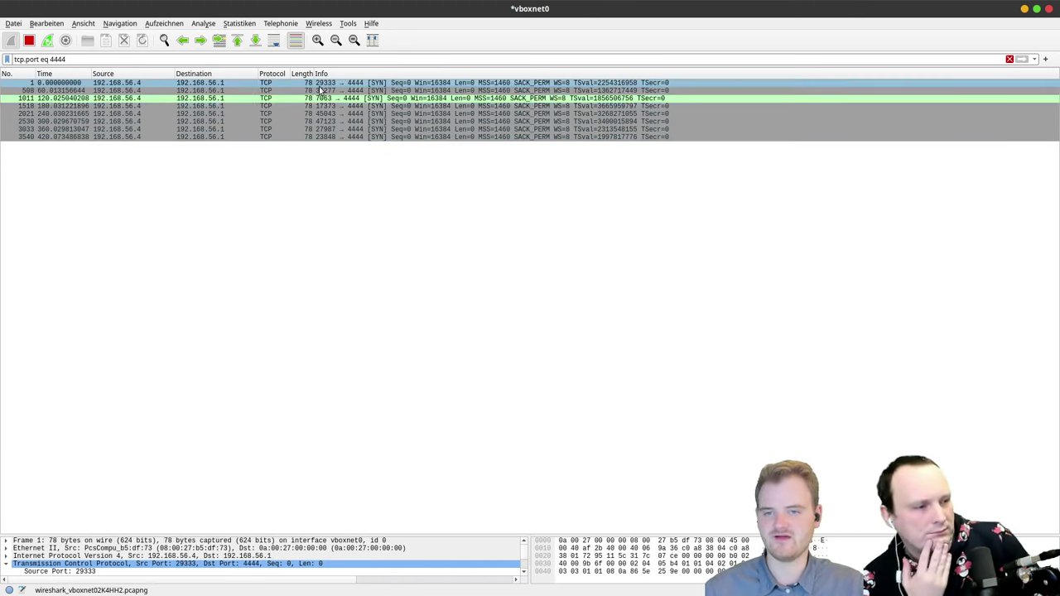
double_click(322, 136)
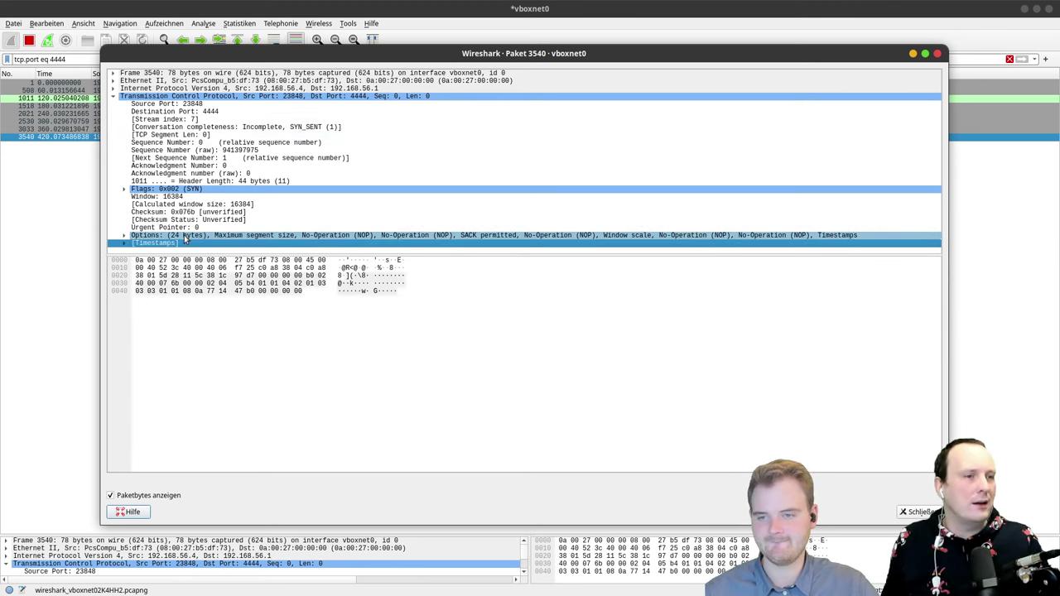
Step: Inspect packet 3540's TCP Options and Urgent Pointer fields, then collapse the TCP header
click(187, 236)
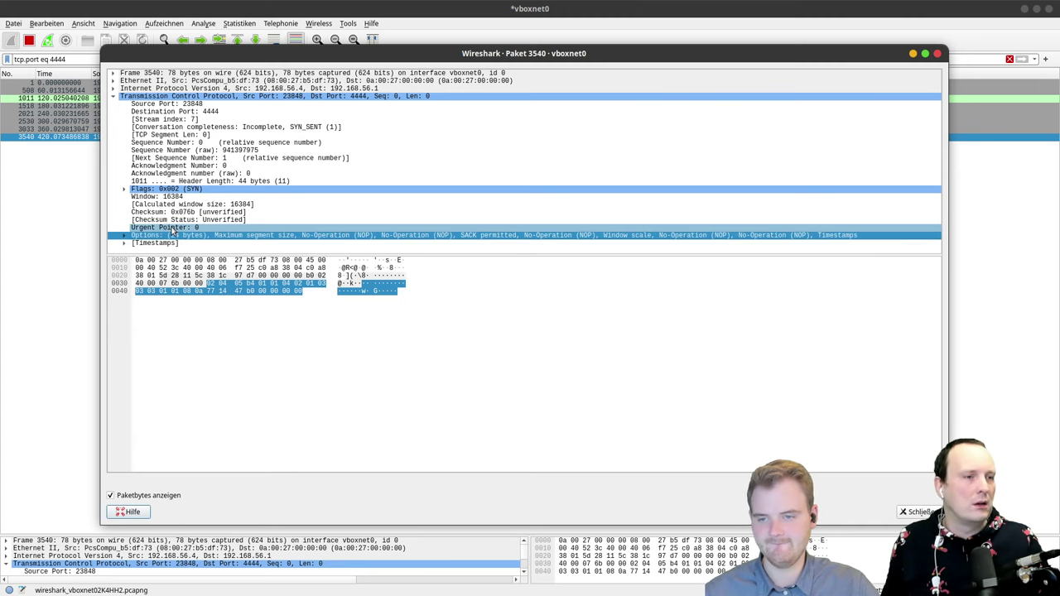
click(172, 227)
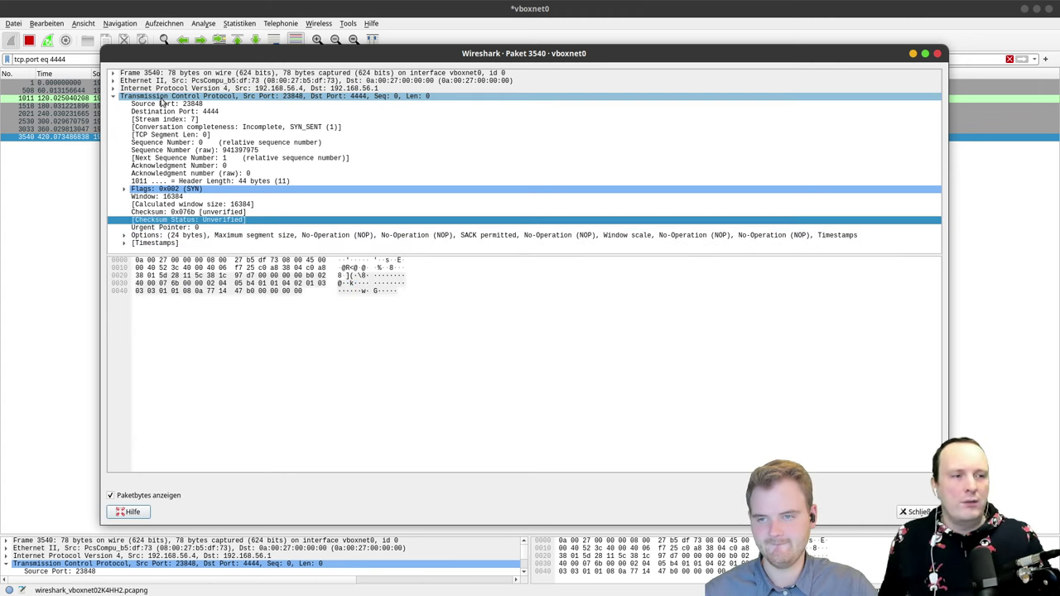
click(157, 97)
double_click(154, 96)
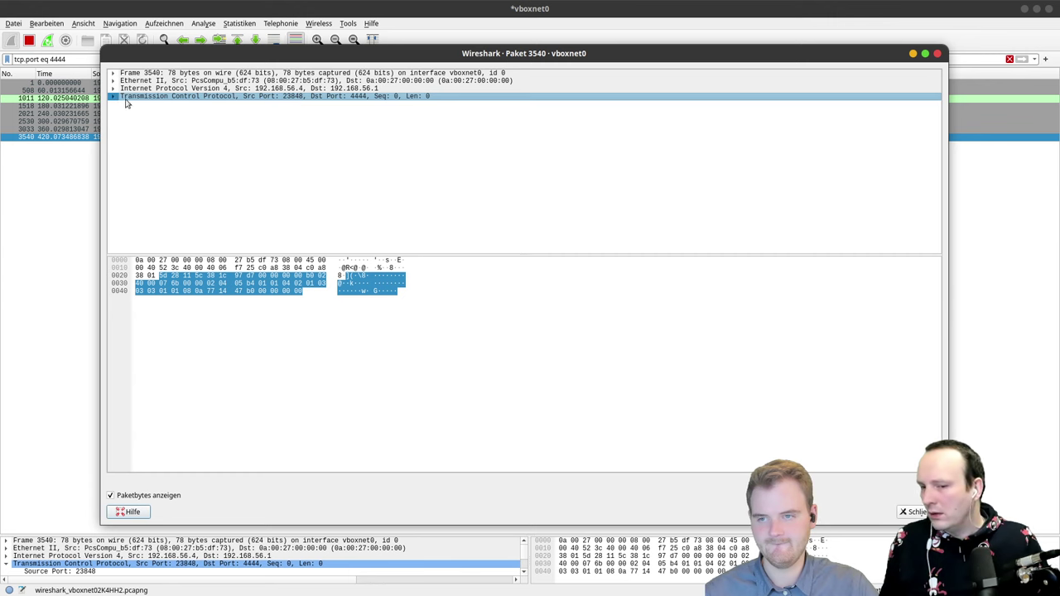
Step: Step through the IPv4, Ethernet II and Frame 3540 layers and back to TCP
click(150, 88)
click(168, 81)
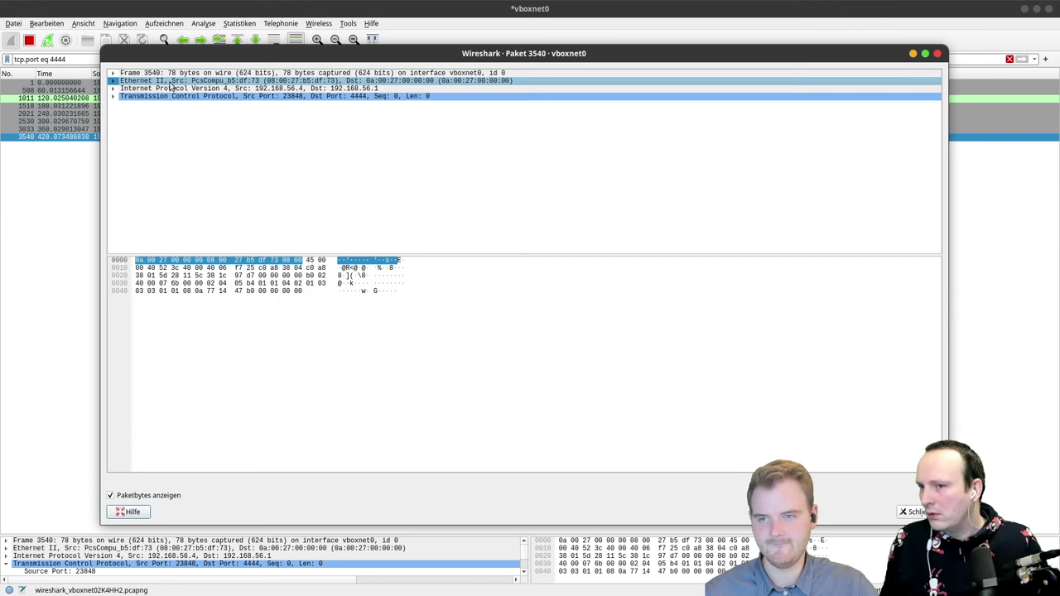
click(182, 74)
click(176, 81)
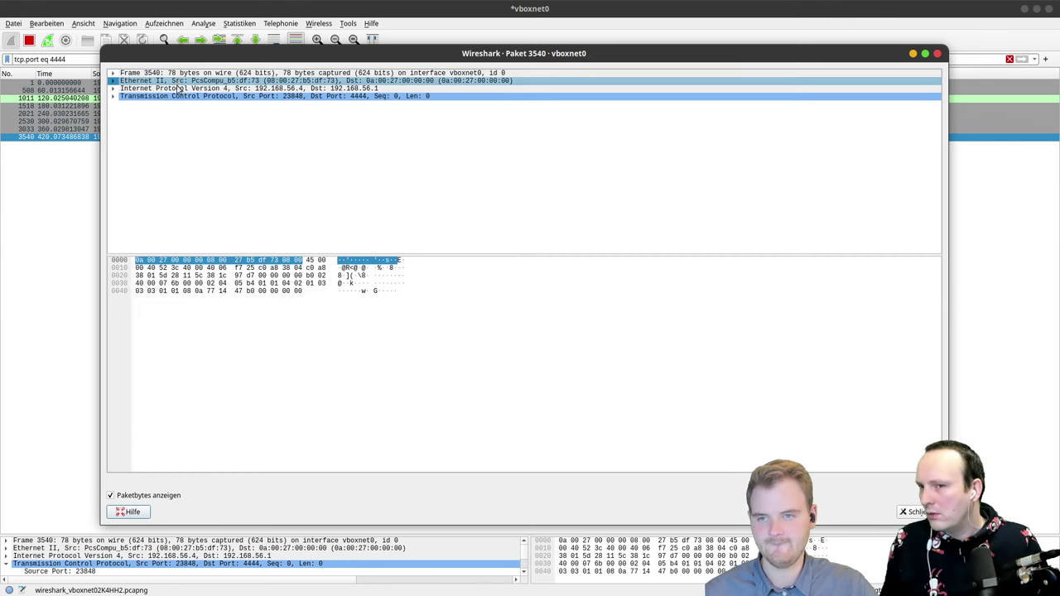
click(176, 89)
click(177, 96)
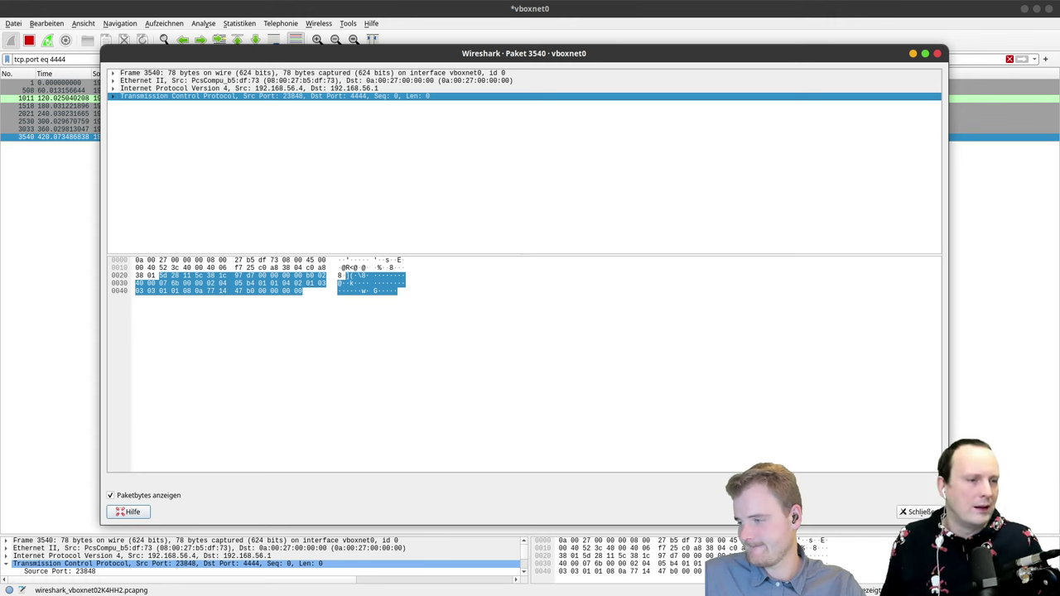
Step: Revisit the IPv4, Ethernet II and Frame rows, then close packet 3540's window and minimize Wireshark
click(355, 88)
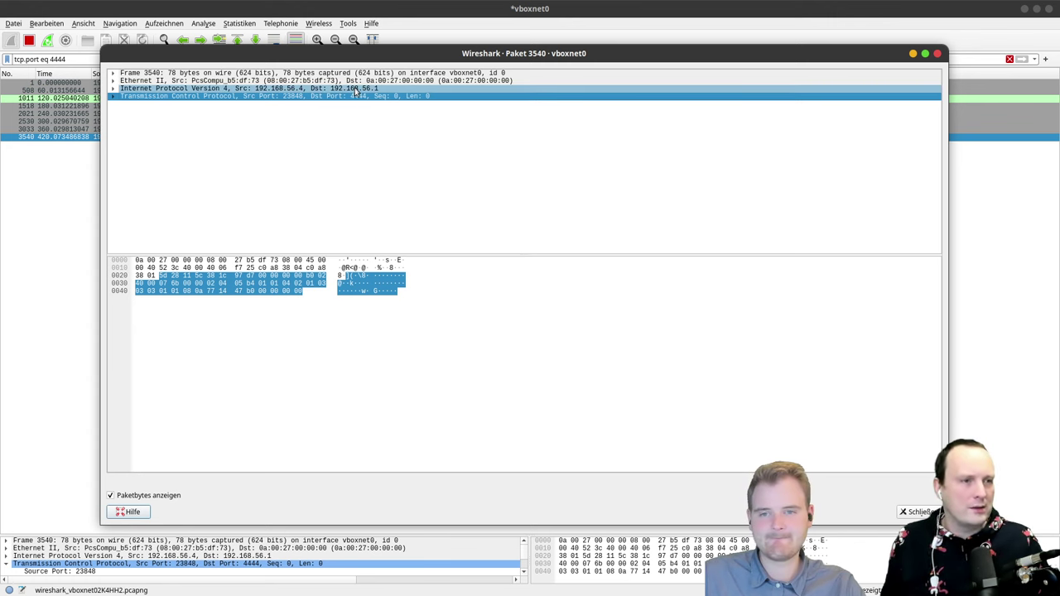
click(356, 81)
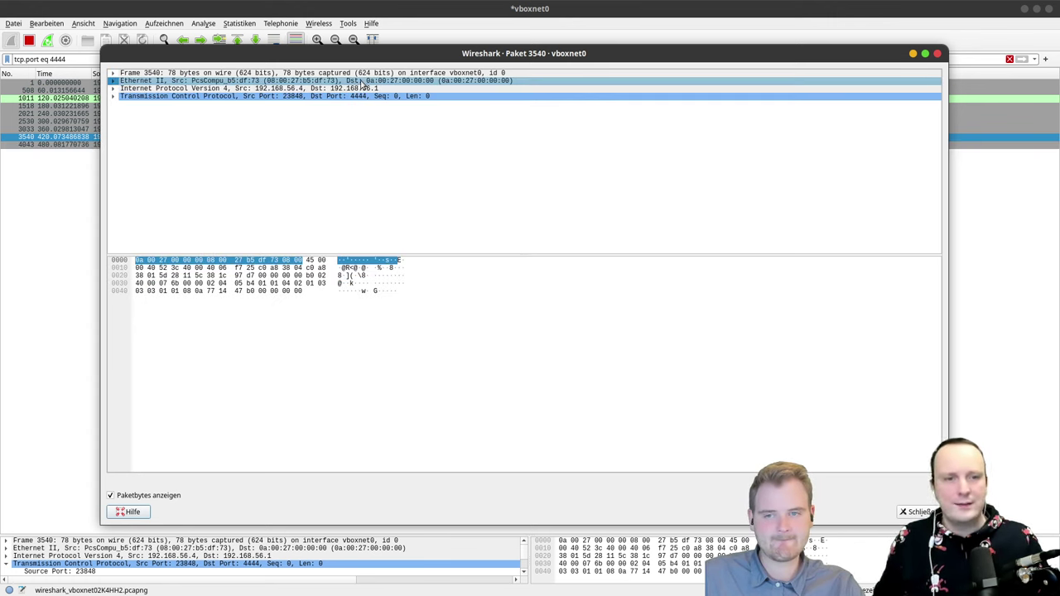
click(369, 75)
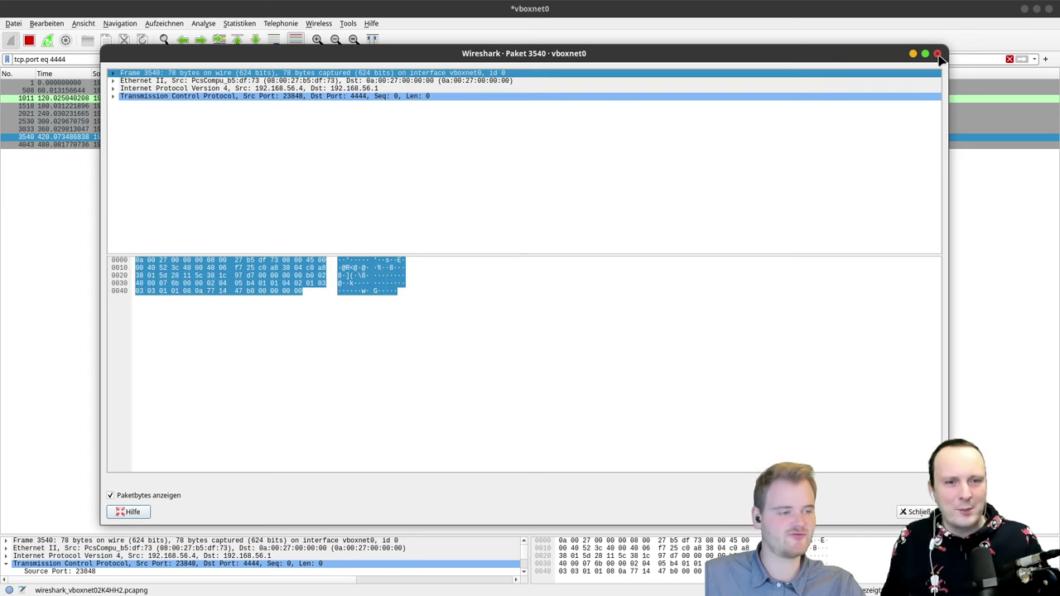
click(938, 55)
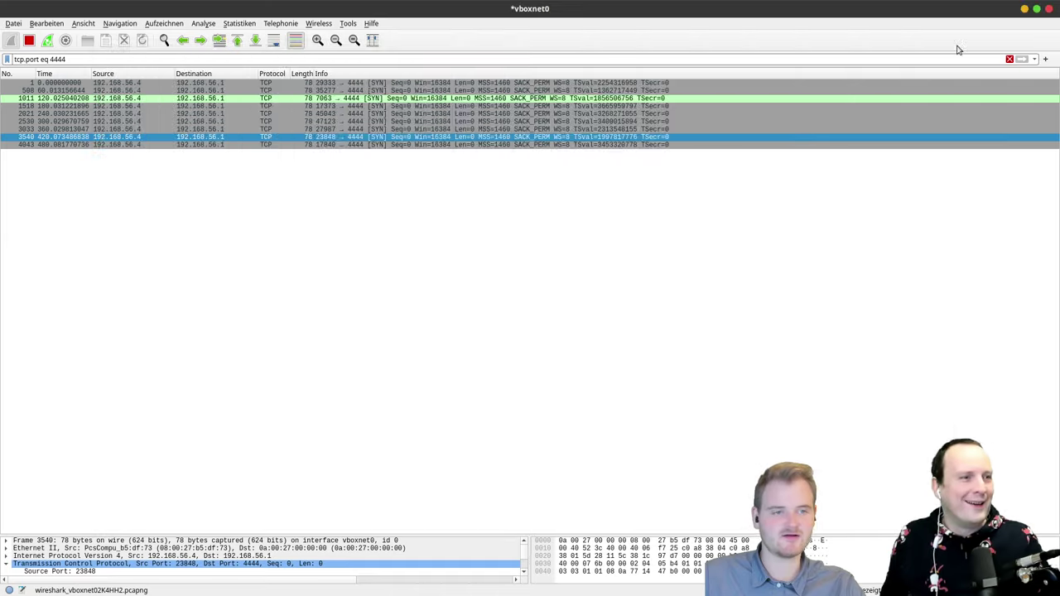
click(1024, 9)
Step: Focus the terminal running the port 4444 listener
click(384, 162)
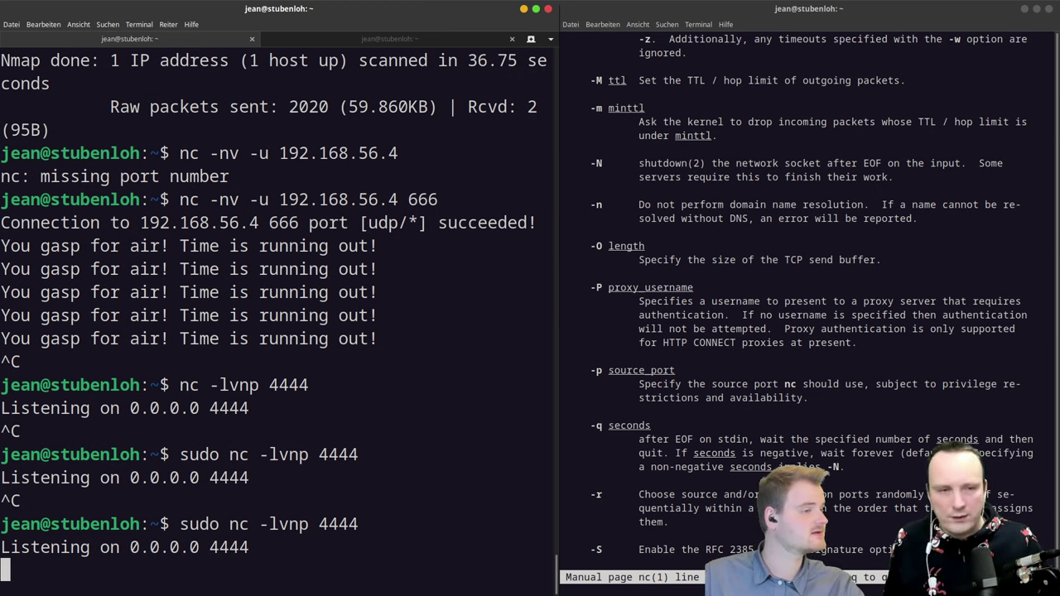
key(alt+Tab)
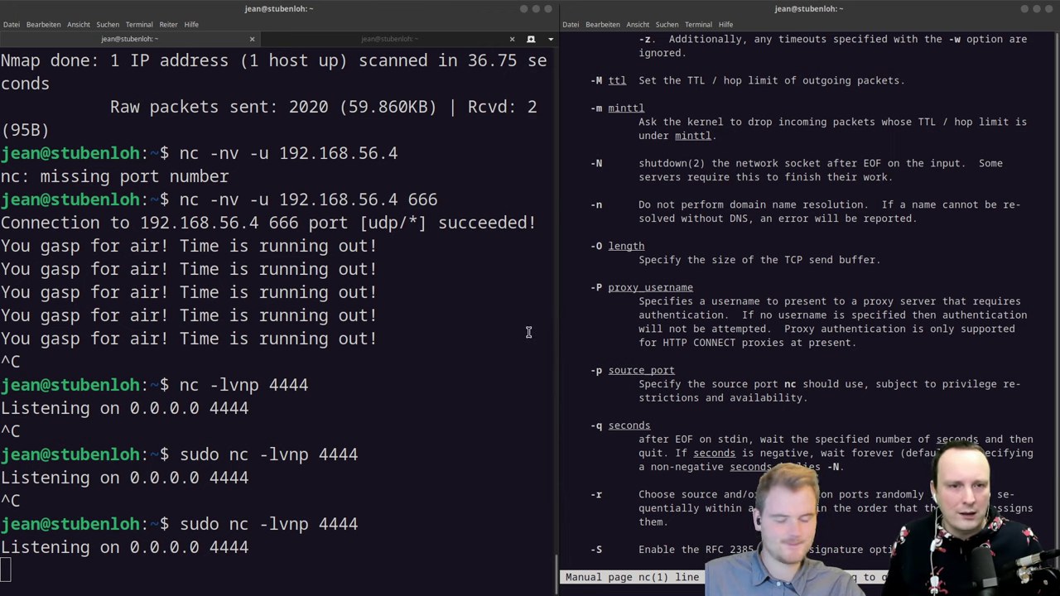
click(238, 315)
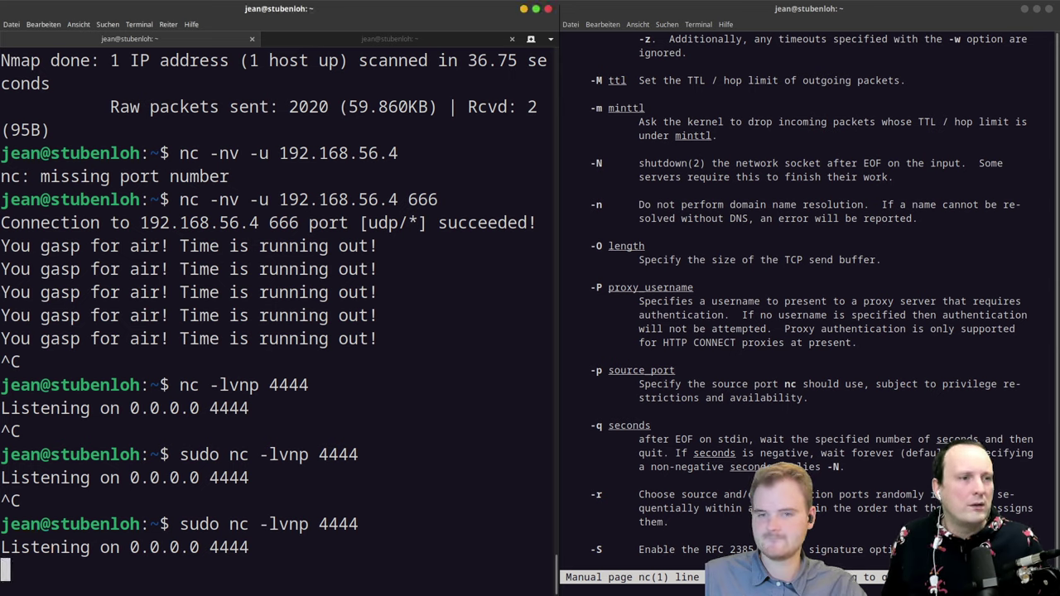
Step: Reopen packet 3540's detail window in Wireshark, then raise the nc listener terminal
key(ctrl+alt+Down)
click(503, 444)
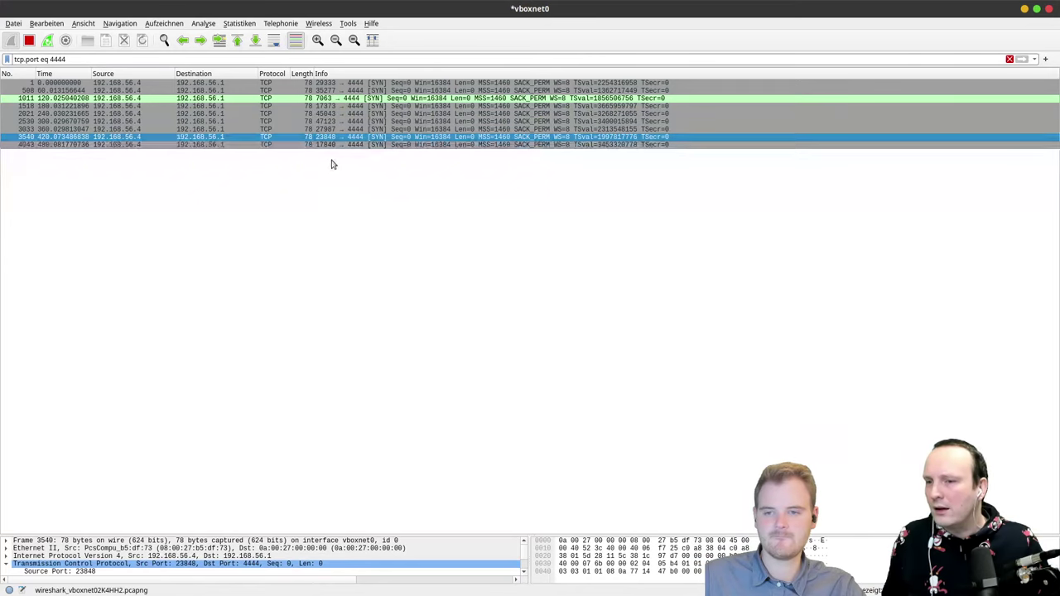
double_click(301, 138)
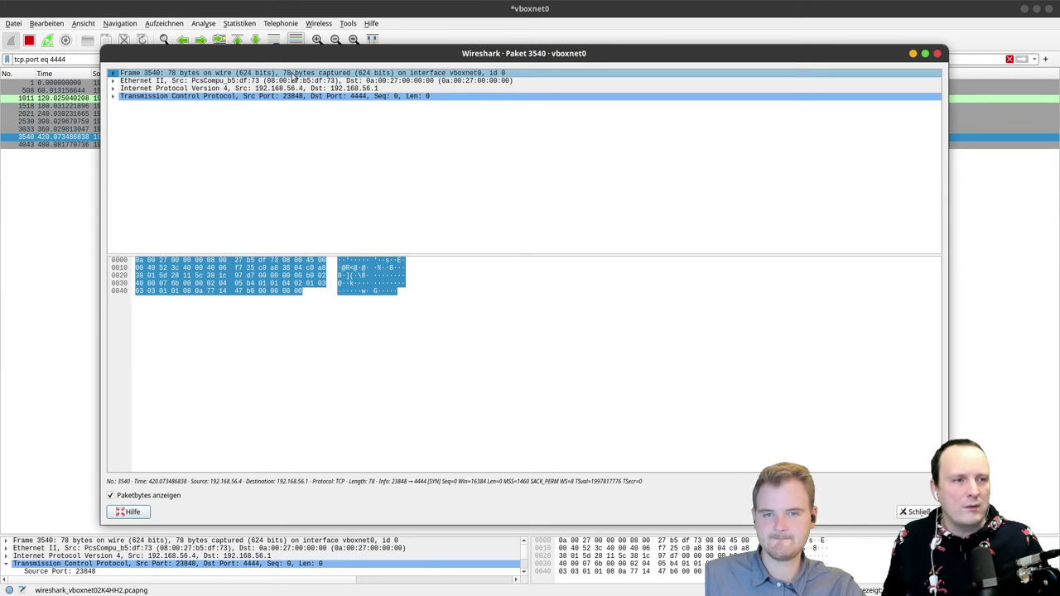
click(293, 76)
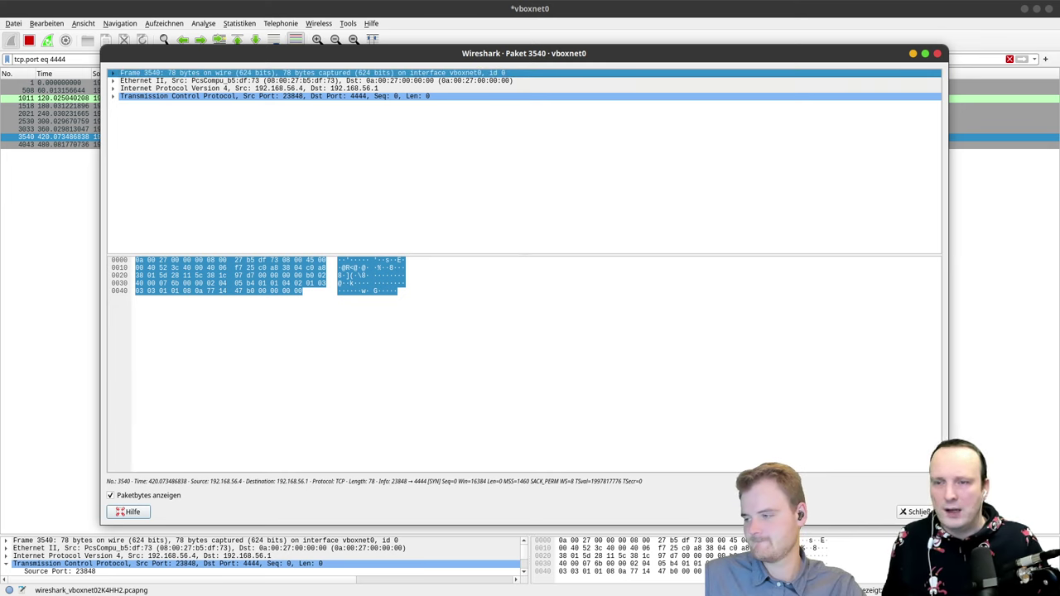
key(ctrl+alt+Down)
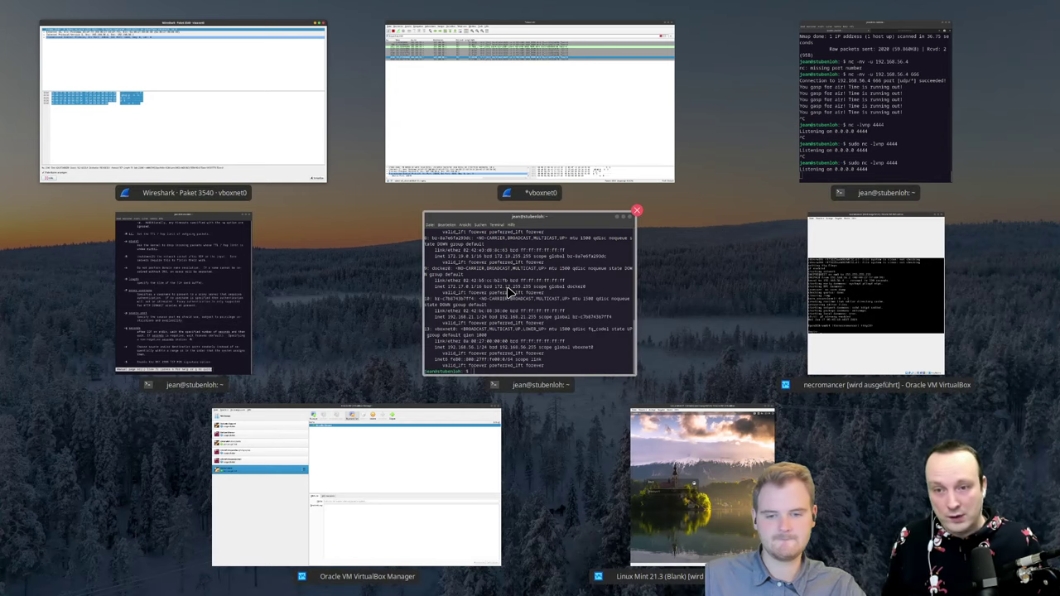
click(840, 159)
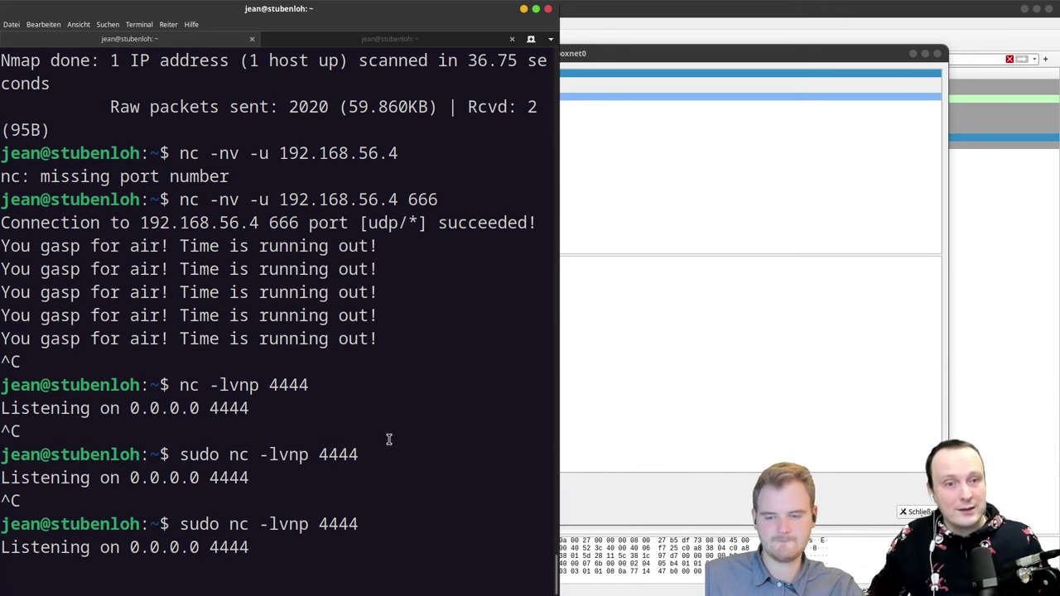
Step: Stop the running port 4444 nc listener with Ctrl+C
drag(229, 524, 249, 547)
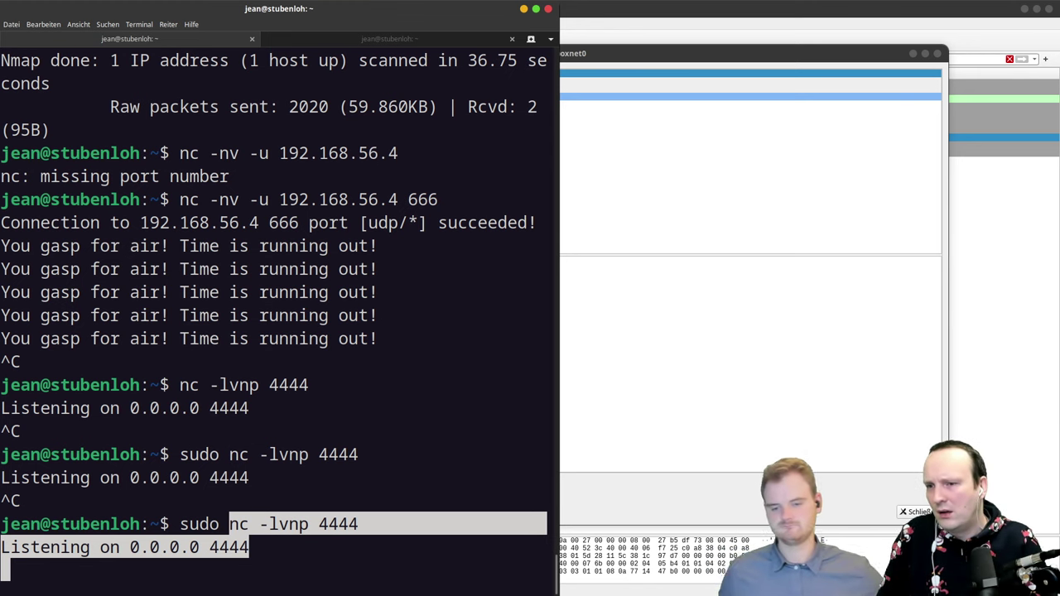
click(310, 326)
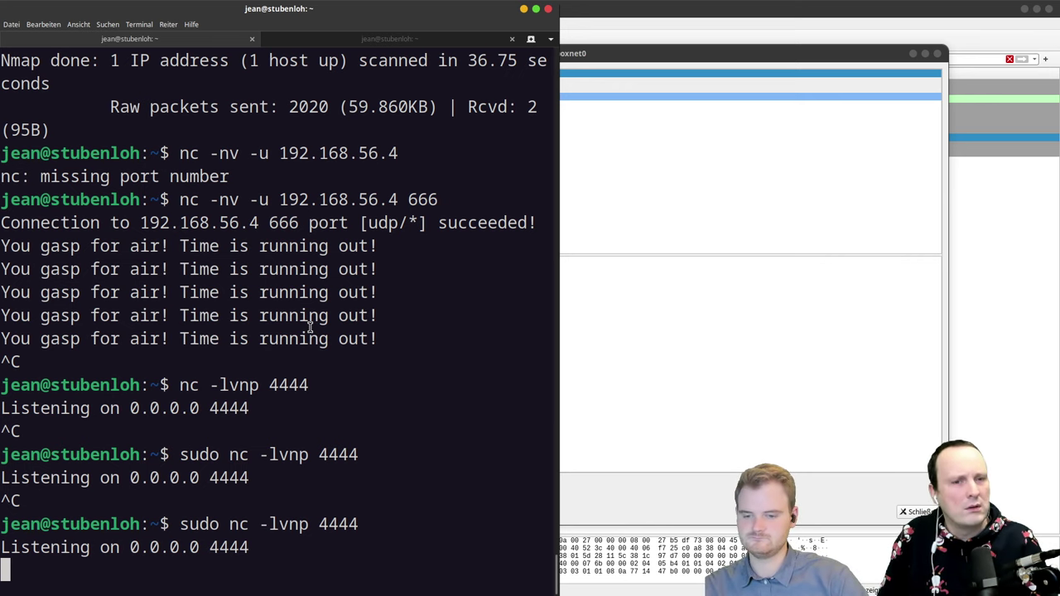
key(ctrl+c)
Step: Edit the previous command into sudo nc -lvn 192.168.56.4 and run it
key(Up)
key(BackSpace)
key(BackSpace)
key(BackSpace)
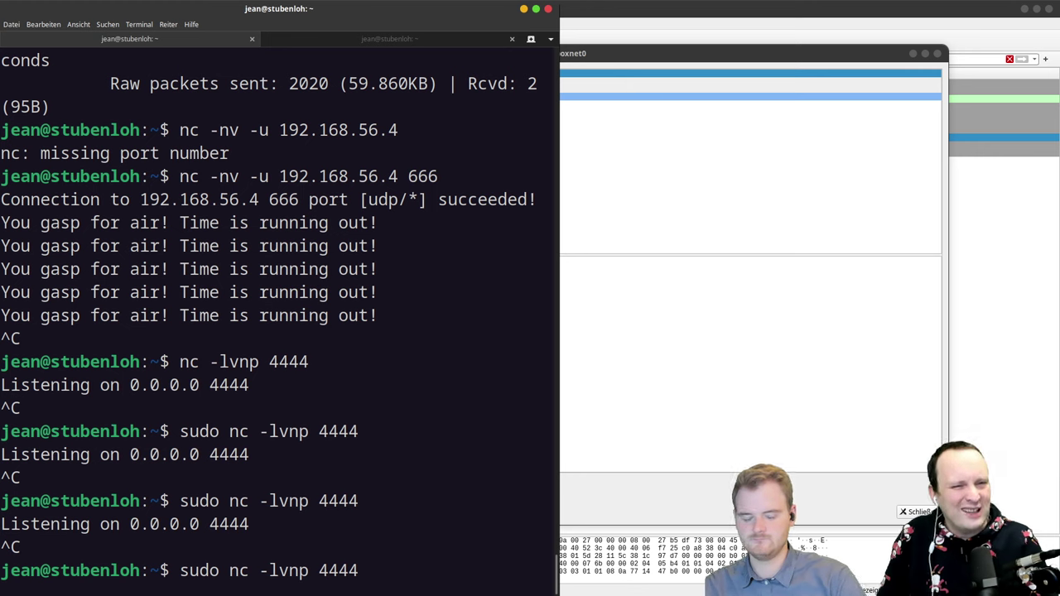
key(BackSpace)
key(BackSpace)
key(BackSpace)
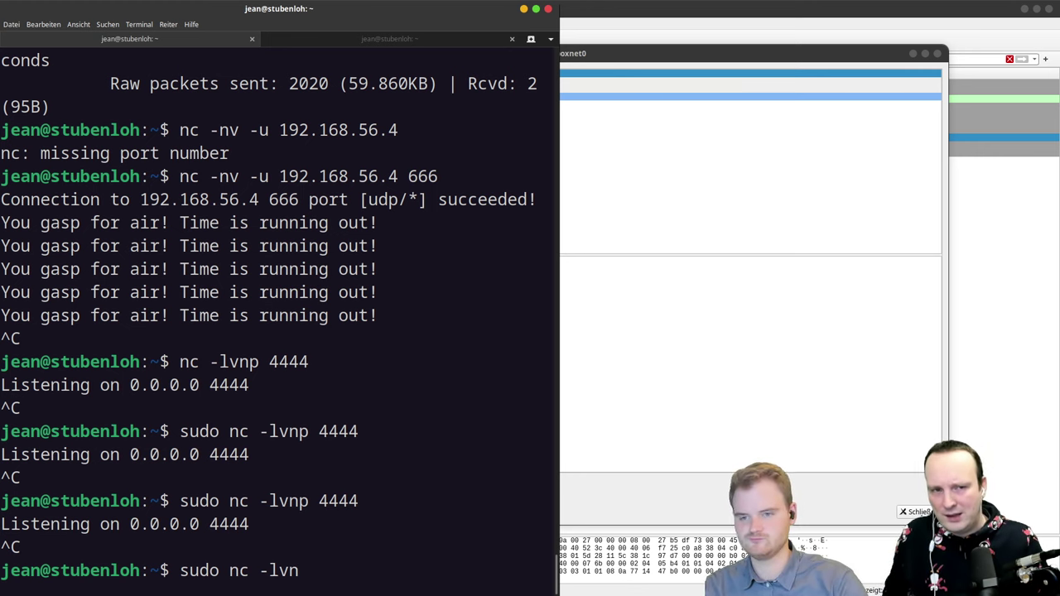
text(192.168-)
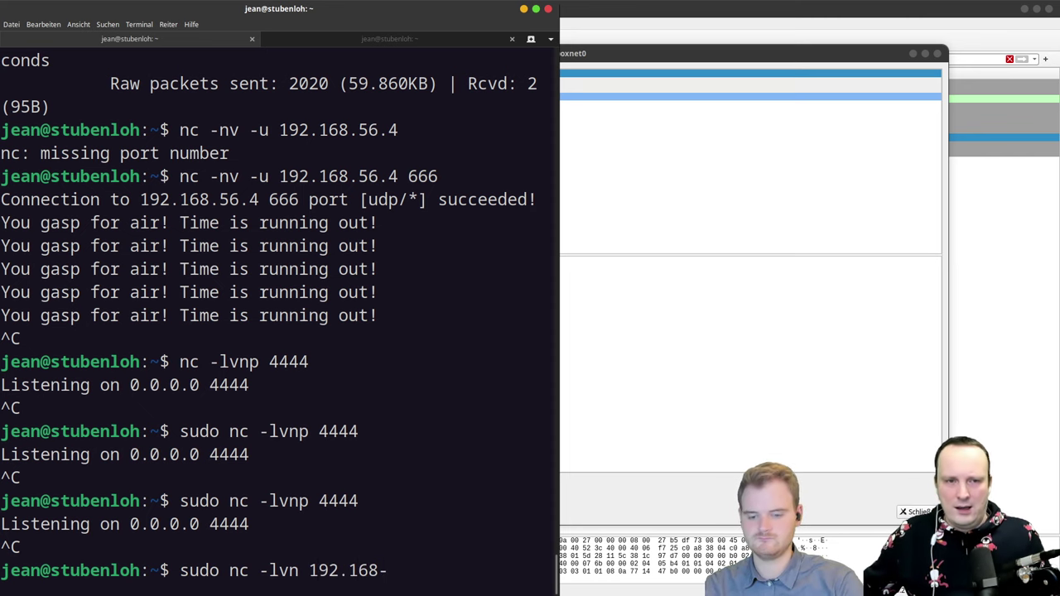
key(BackSpace)
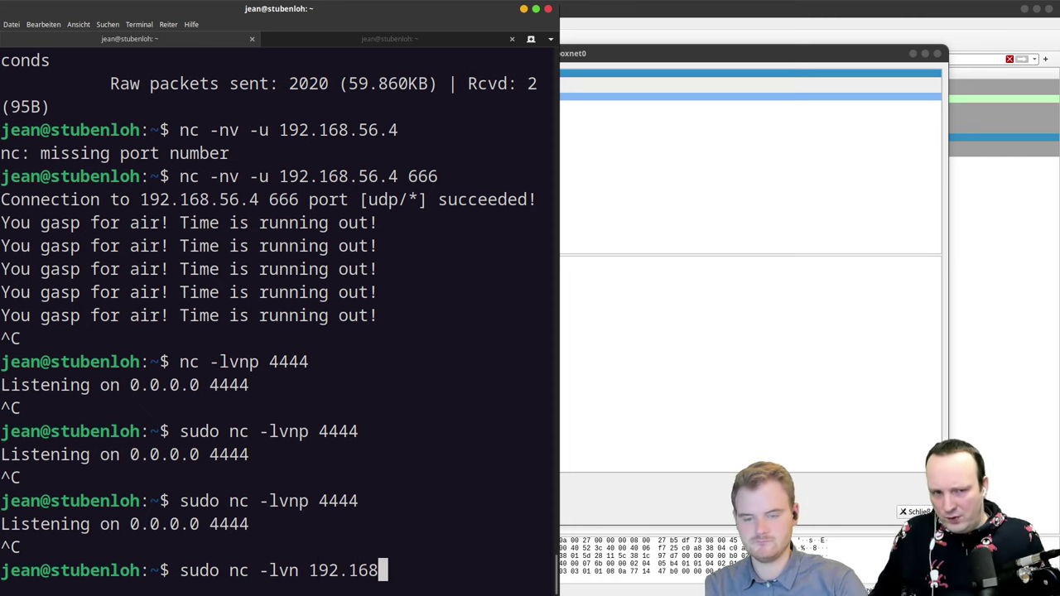
text(.56.4)
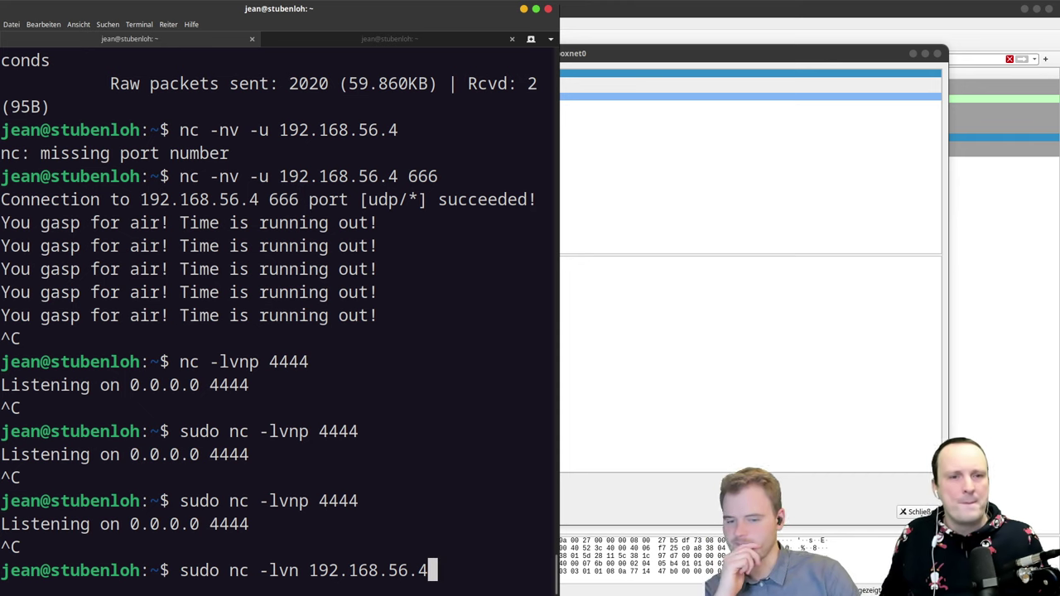
key(Return)
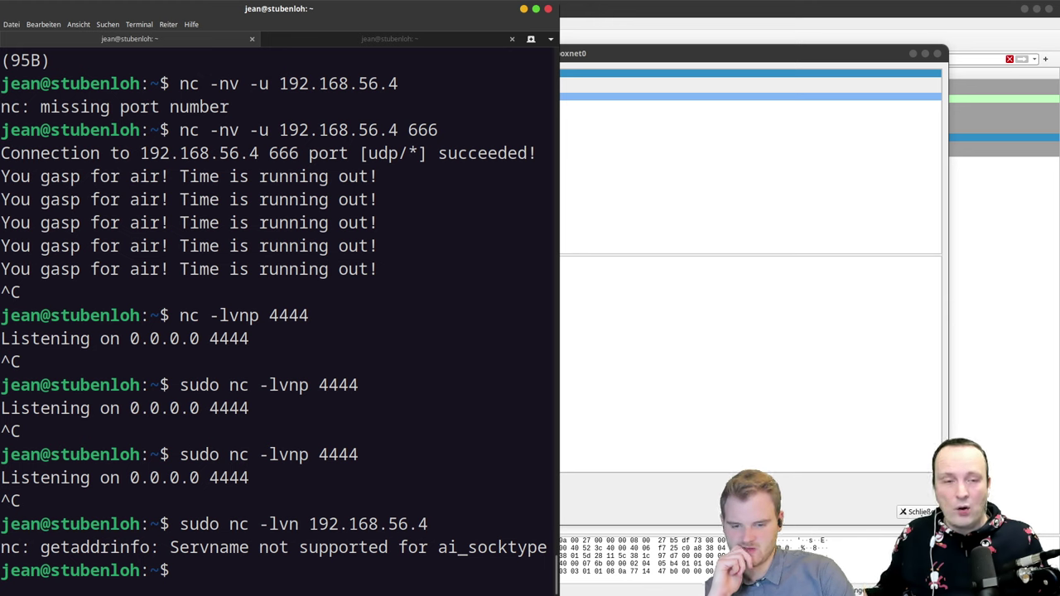
Step: Recall the failed command and strip the address back toward sudo nc -lvn
key(Up)
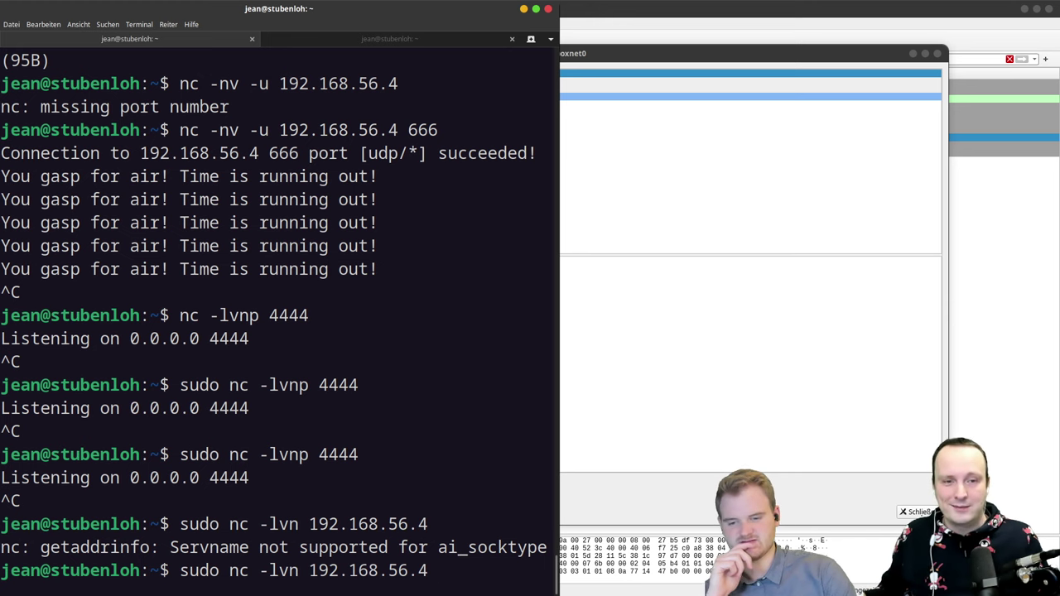
key(BackSpace)
text(1)
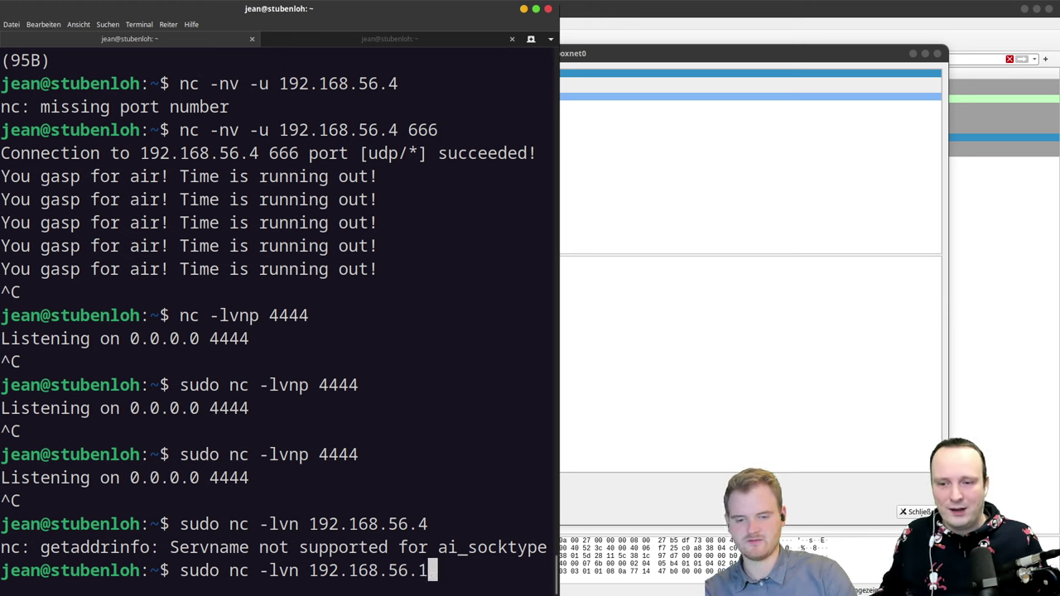
key(BackSpace)
key(BackSpace)
key(BackSpace)
key(BackSpace)
key(BackSpace)
key(BackSpace)
key(BackSpace)
key(BackSpace)
key(BackSpace)
key(BackSpace)
key(BackSpace)
key(BackSpace)
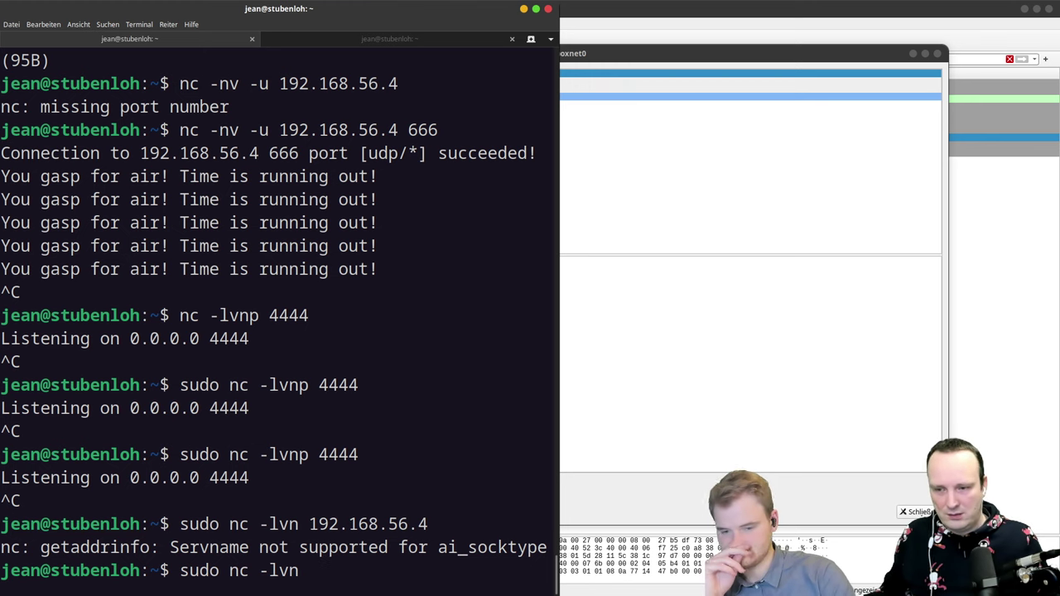
Step: Check packet 3540 in Wireshark, then select the address 192.168.56.4 in the terminal
click(653, 56)
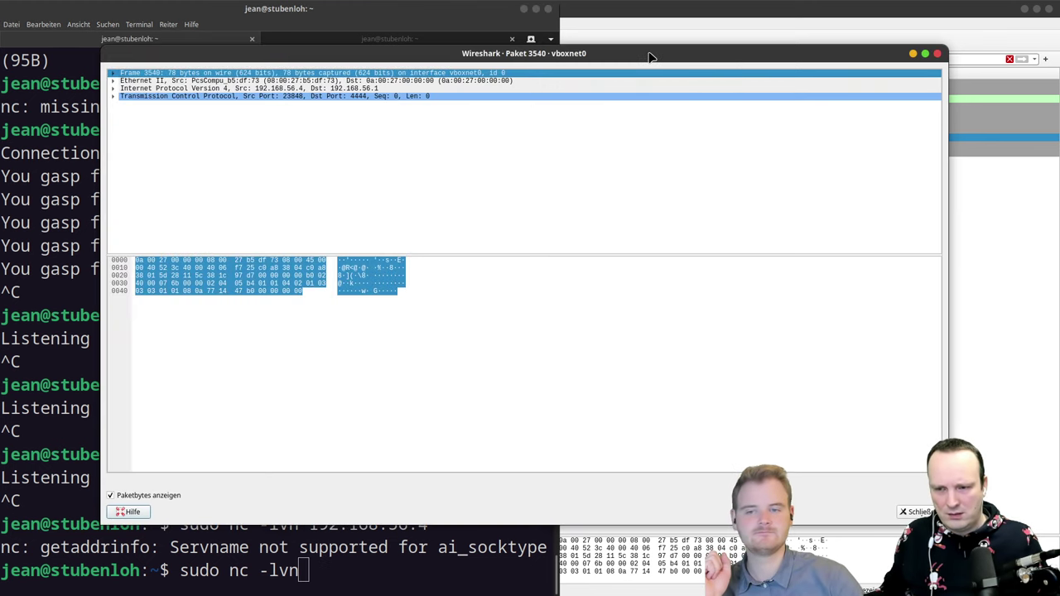
click(610, 6)
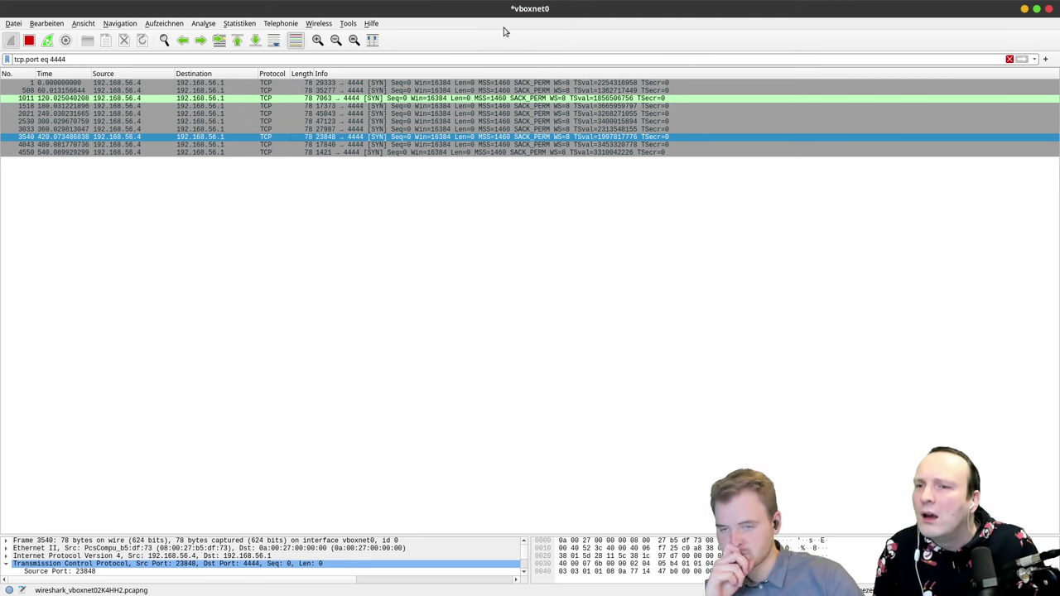
double_click(364, 136)
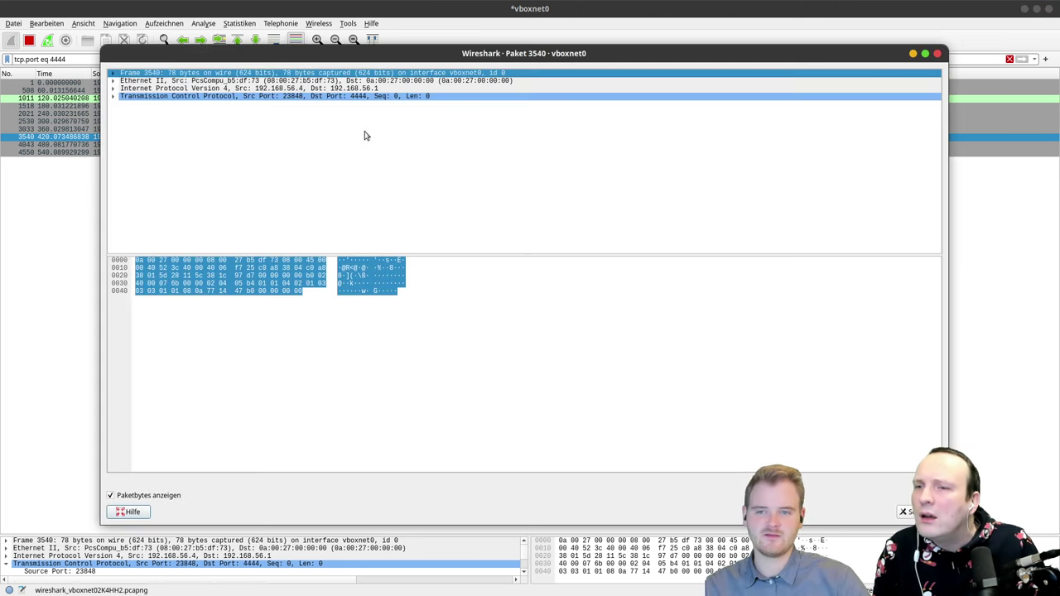
key(Escape)
key(alt+Tab)
key(alt+Tab)
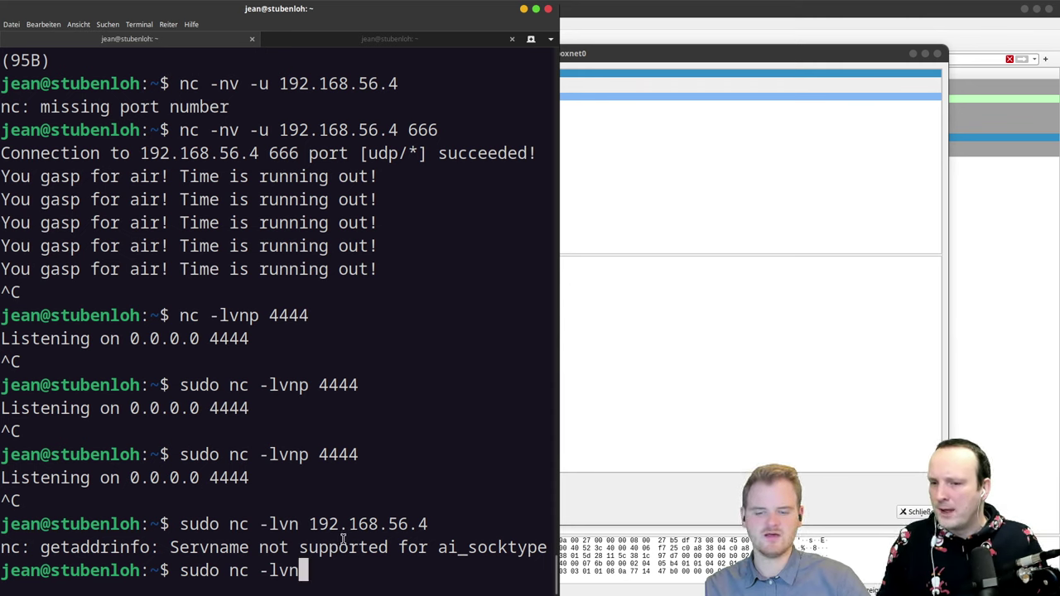
drag(310, 524, 478, 520)
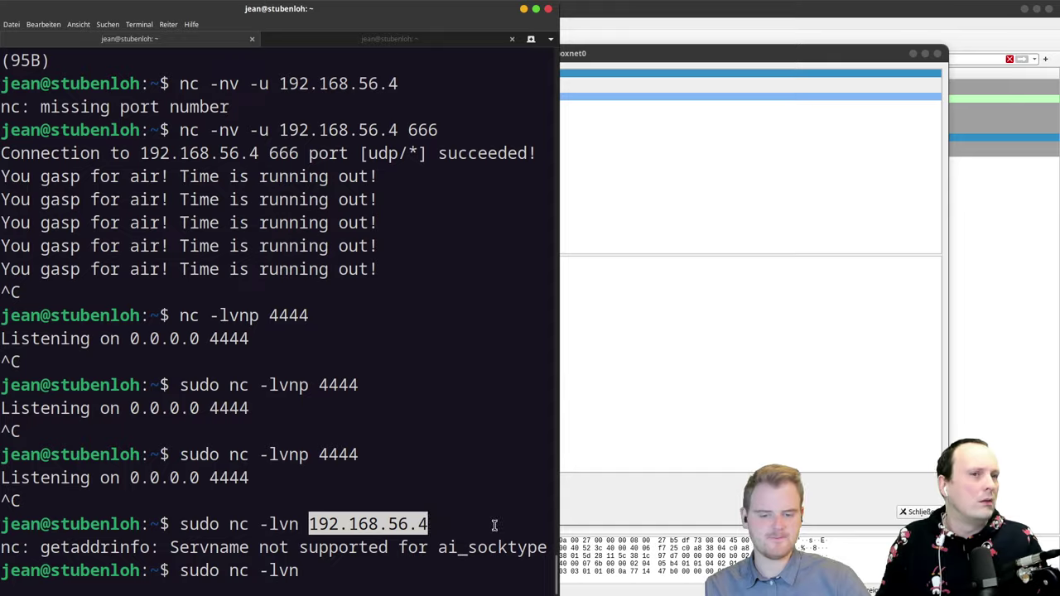
key(ctrl+alt+Down)
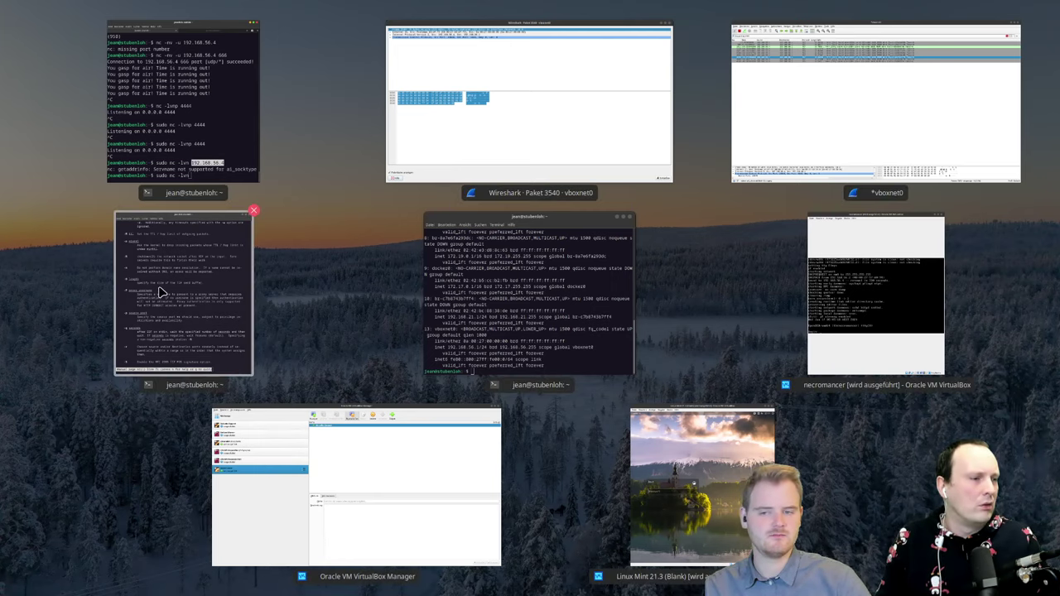
Step: Raise the terminal with the nc(1) manual page and scroll through its option descriptions
click(157, 292)
scroll(776, 264, up, 15)
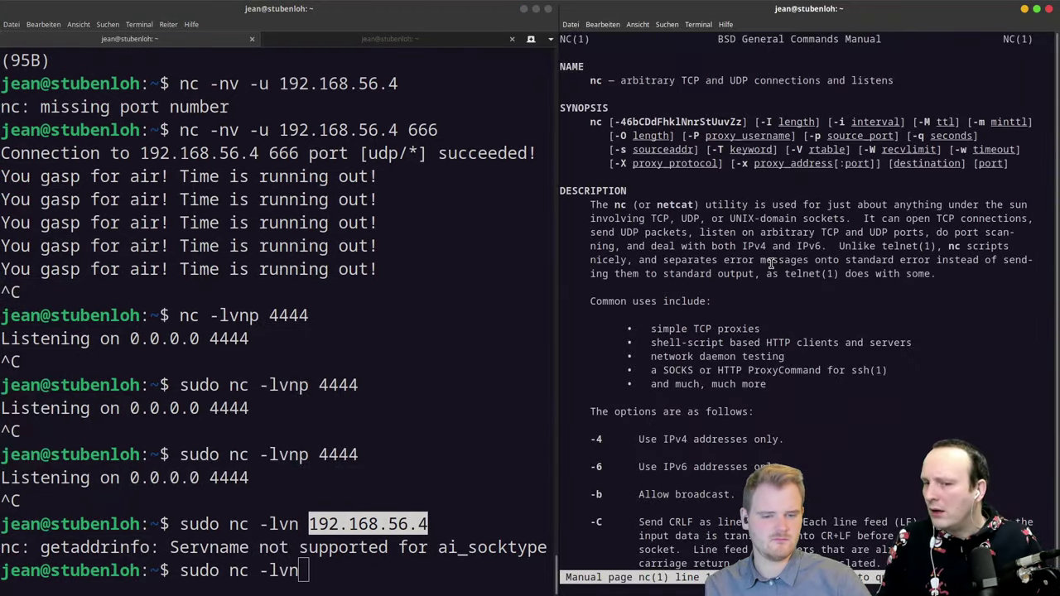
scroll(770, 263, down, 8)
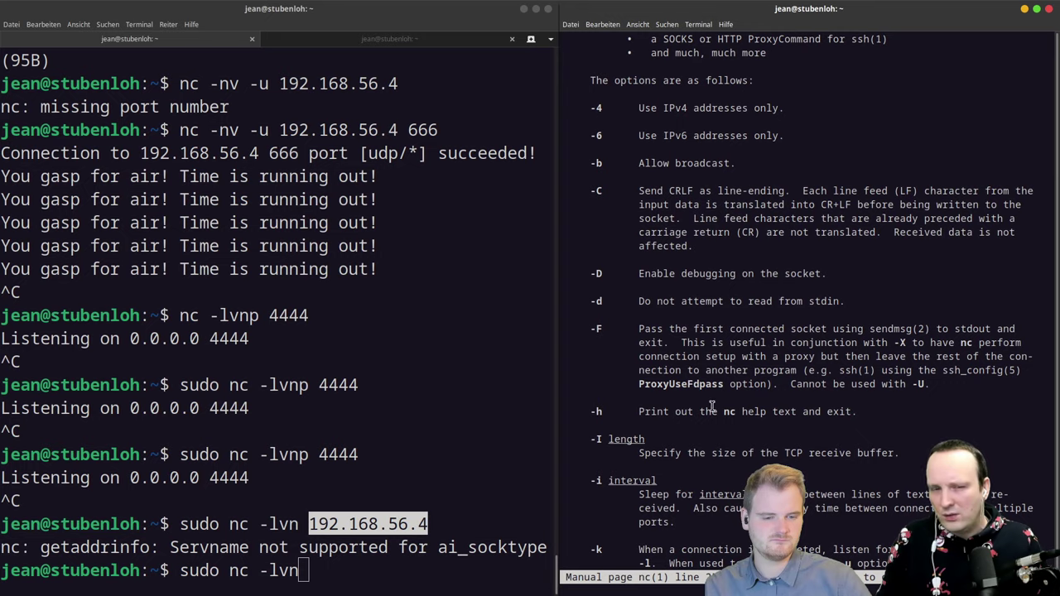
scroll(712, 405, down, 15)
scroll(712, 406, down, 10)
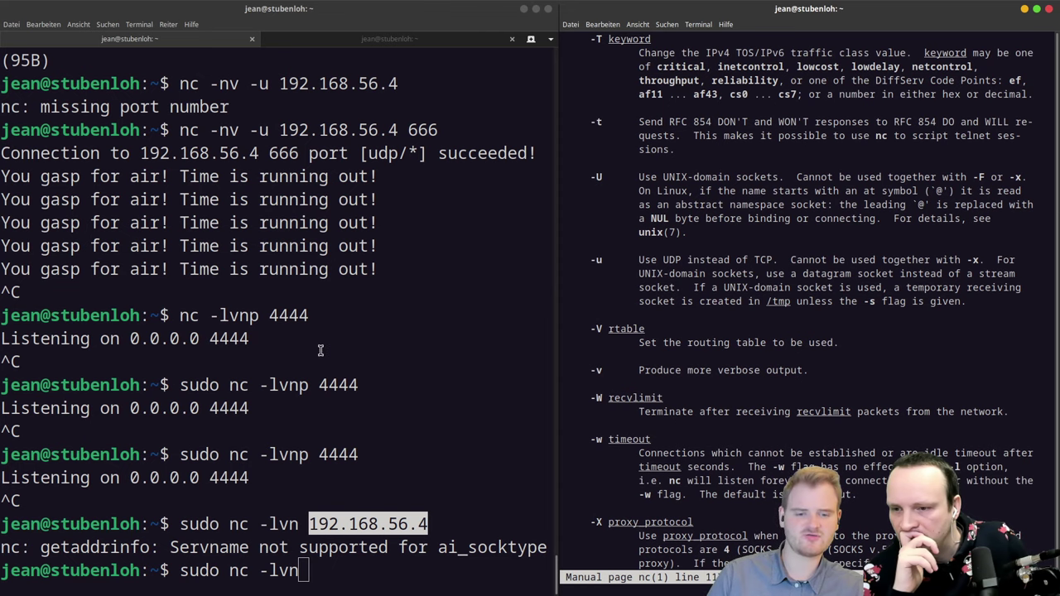
scroll(661, 423, down, 9)
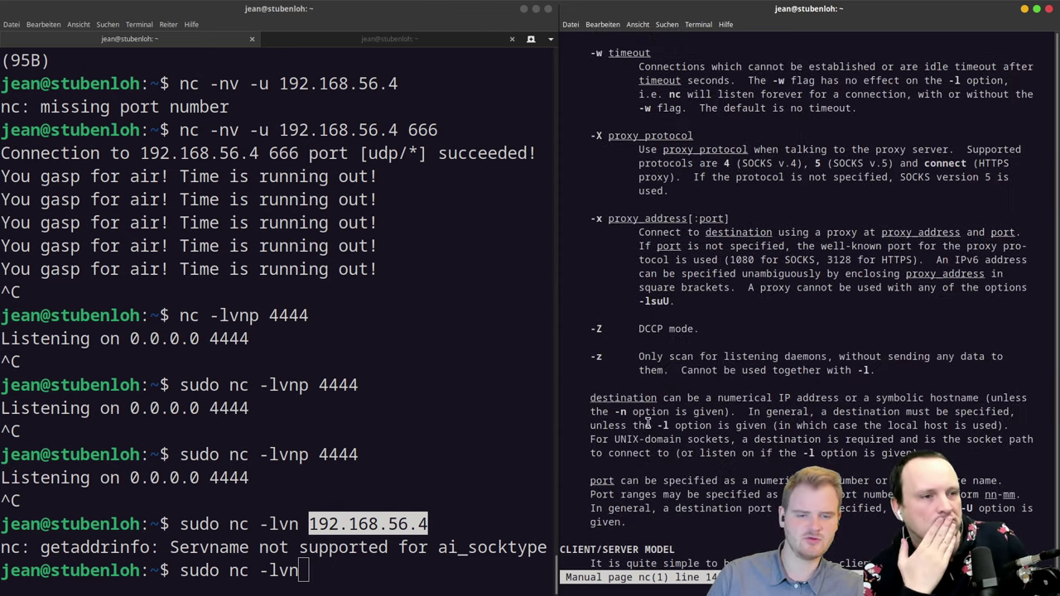
scroll(648, 422, up, 15)
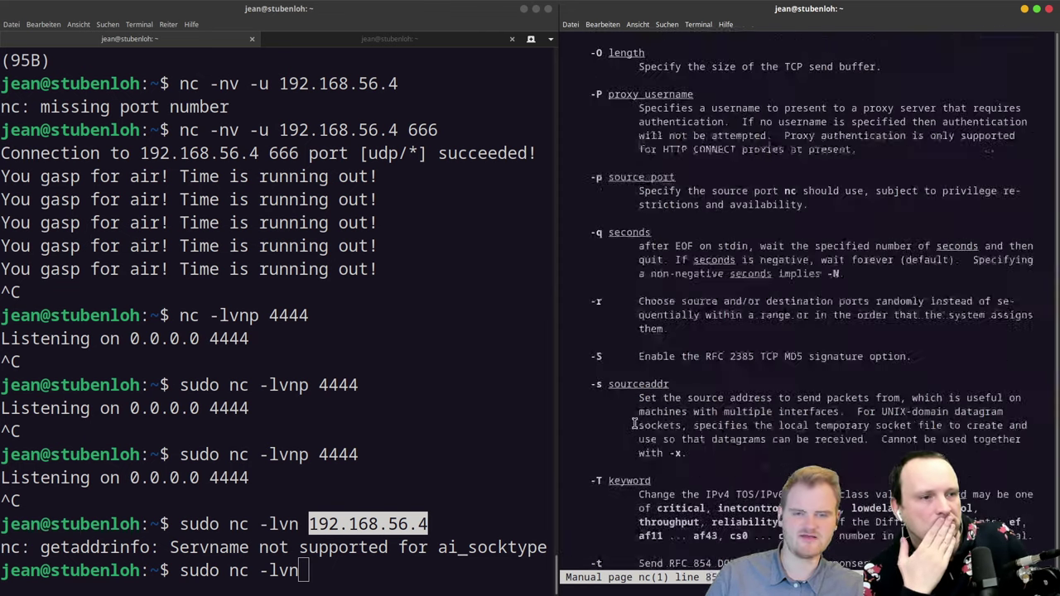
Step: Raise and close the leftover Wireshark packet detail window
key(ctrl+alt+Down)
click(814, 97)
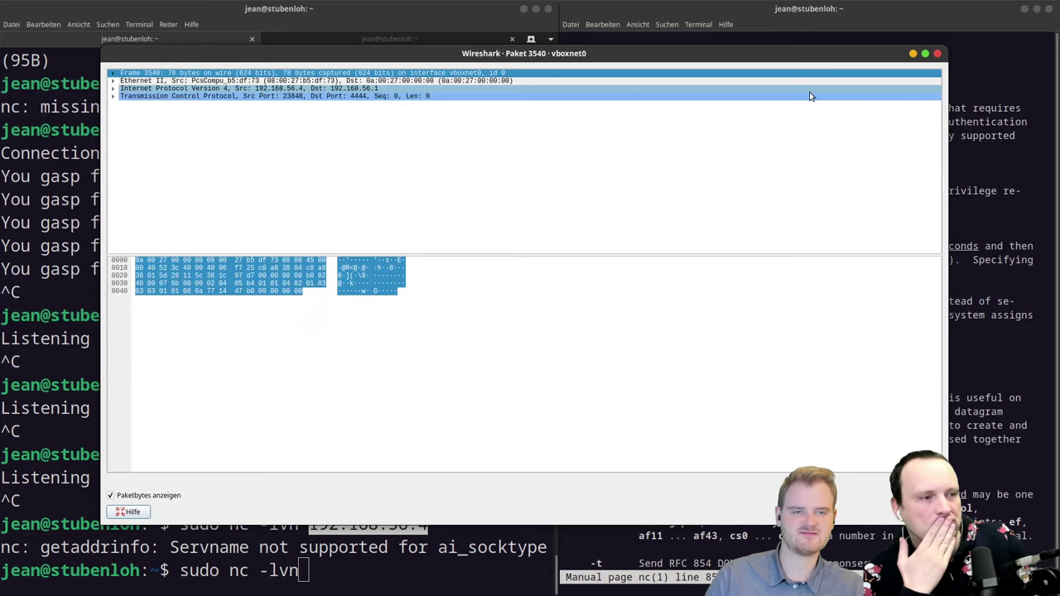
click(942, 46)
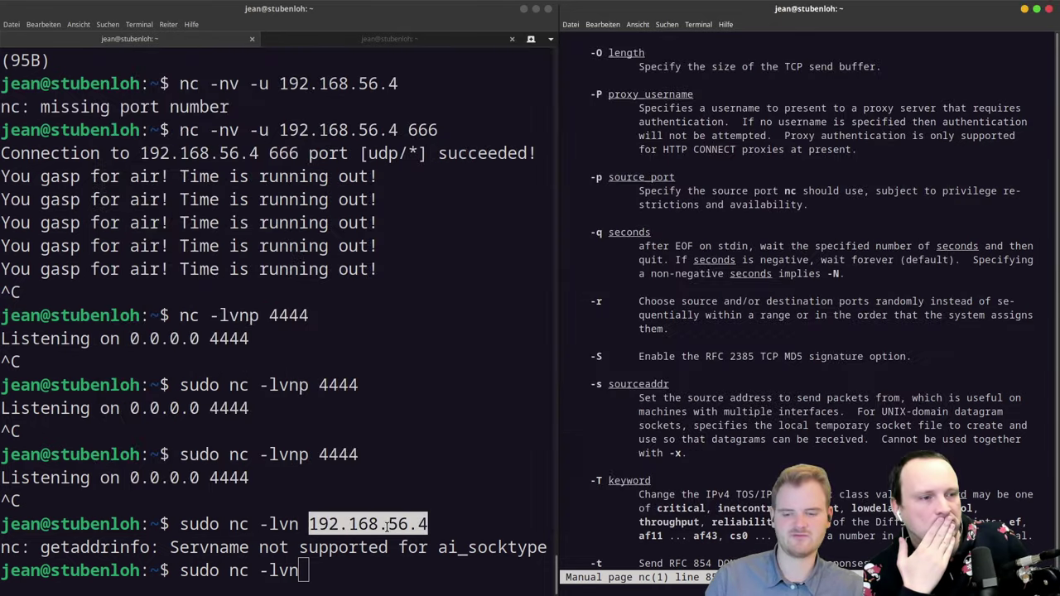
Step: Select packet 4550, view and close frame 4043's details, then raise the ip addr terminal
key(ctrl+alt+Down)
click(817, 133)
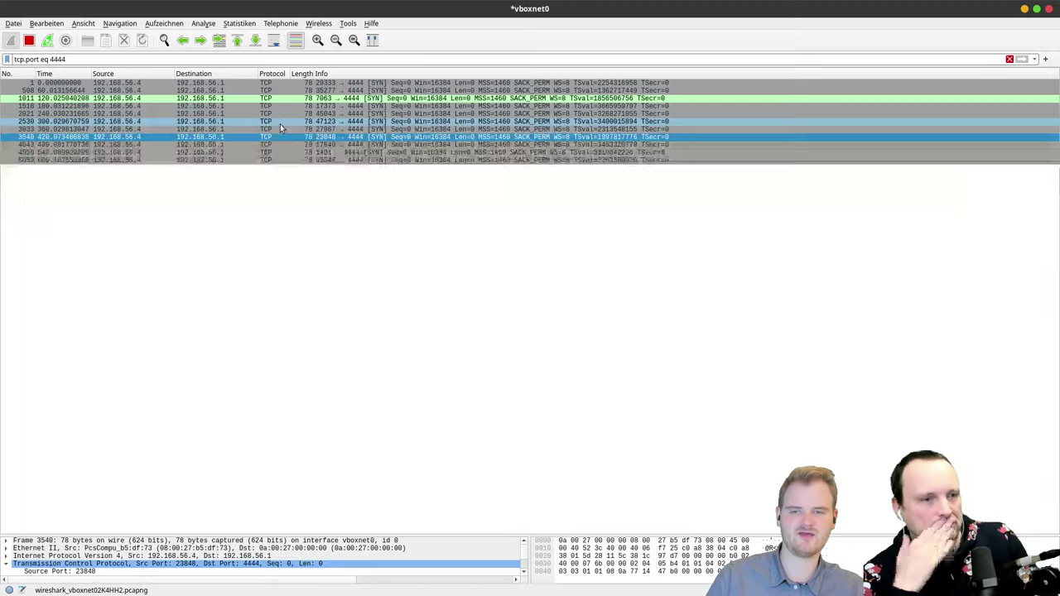
click(285, 154)
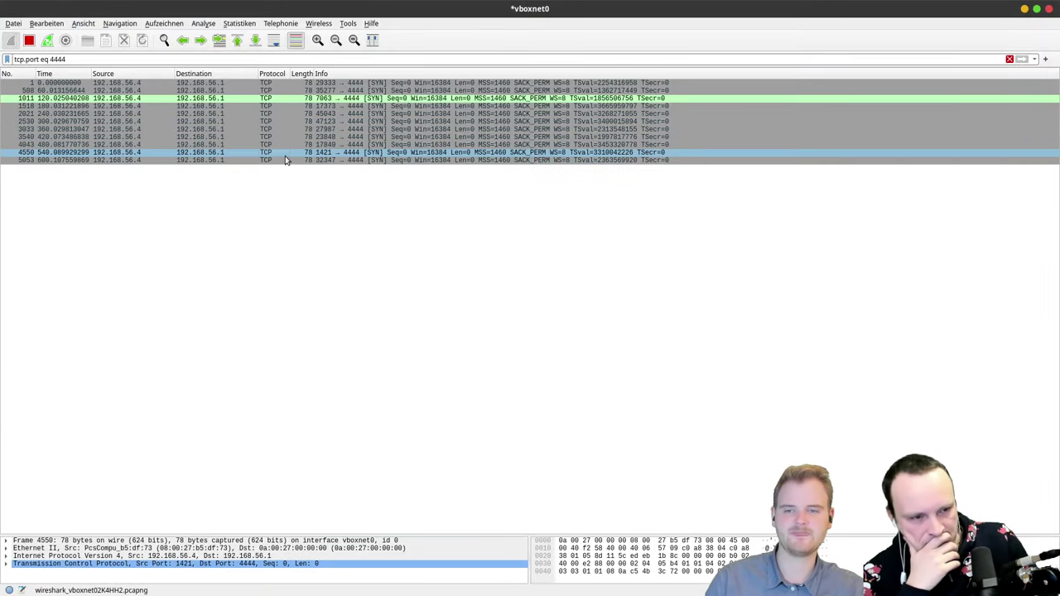
double_click(284, 145)
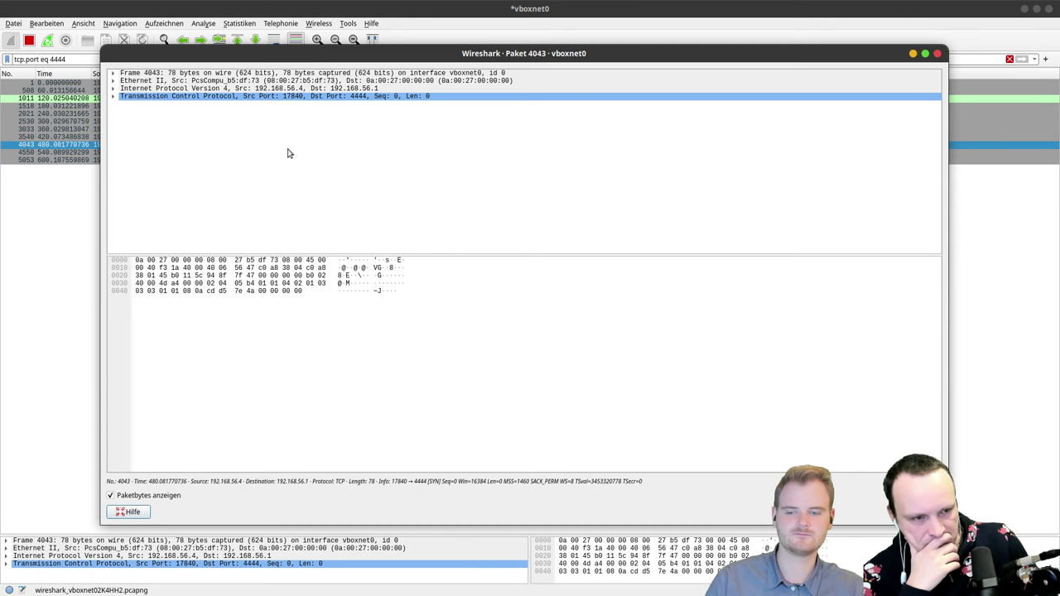
click(937, 53)
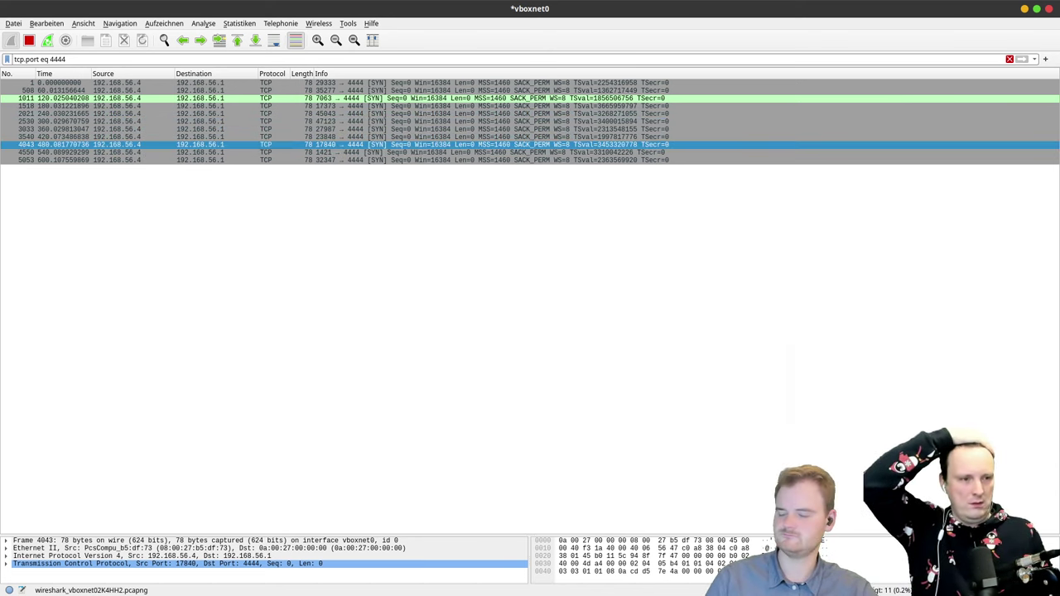
key(ctrl+alt+Down)
click(156, 281)
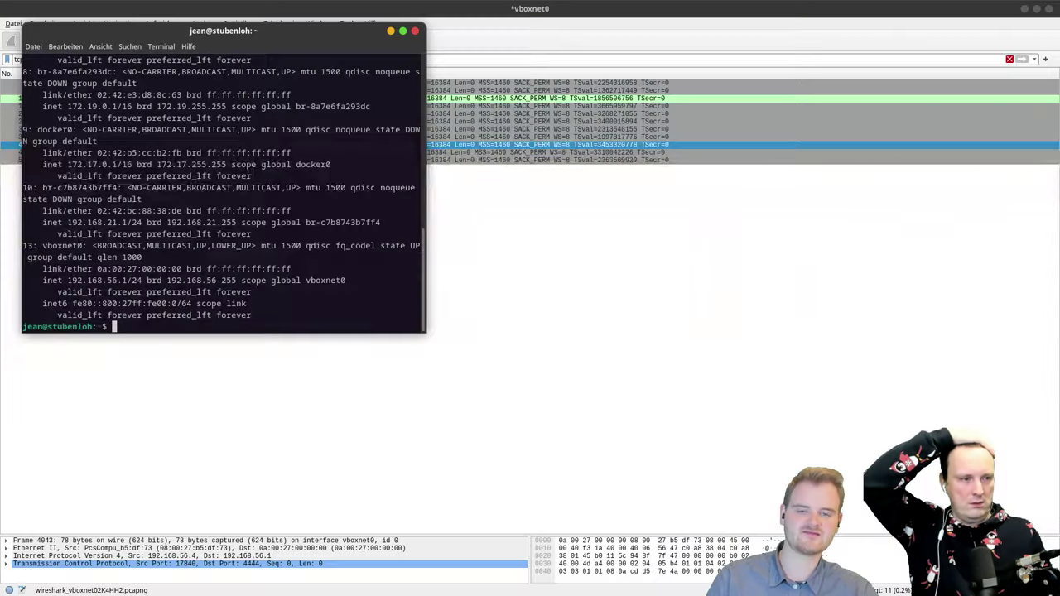
Step: Raise the nc terminal, then select packet 5053 in the Wireshark capture
key(ctrl+alt+Down)
click(168, 334)
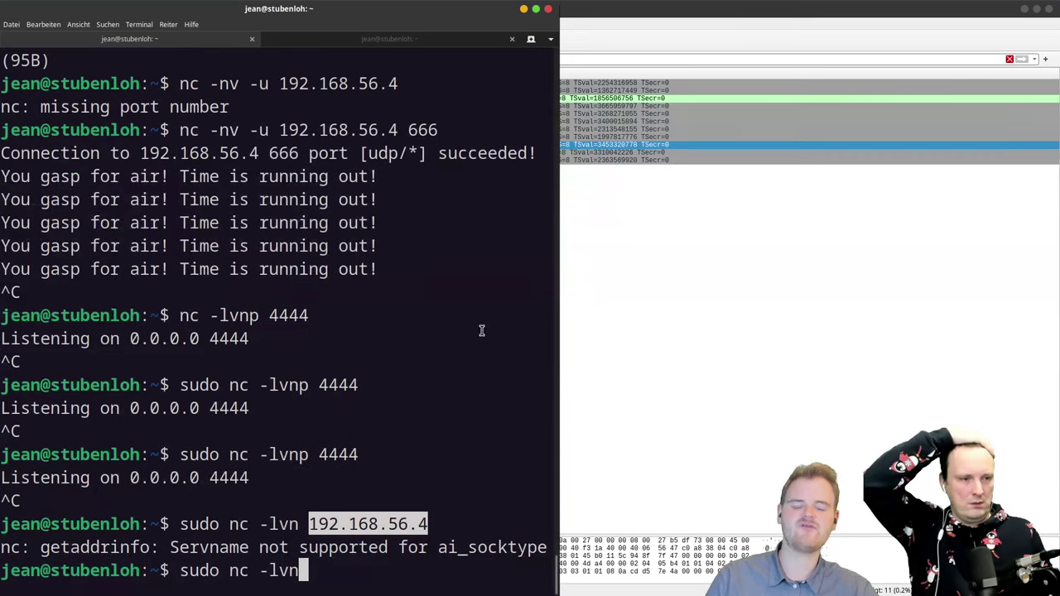
click(662, 288)
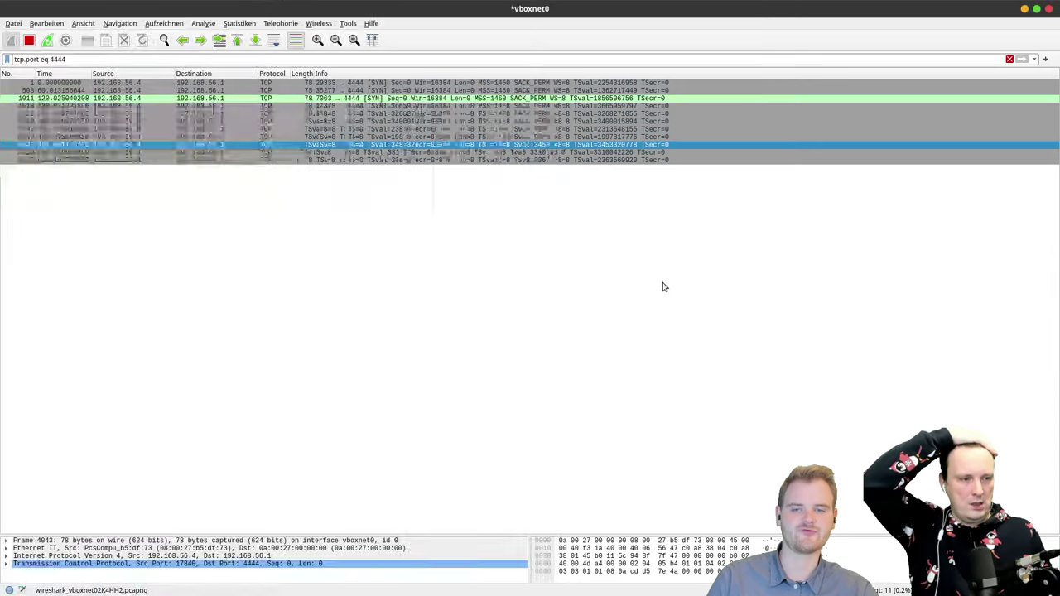
click(220, 161)
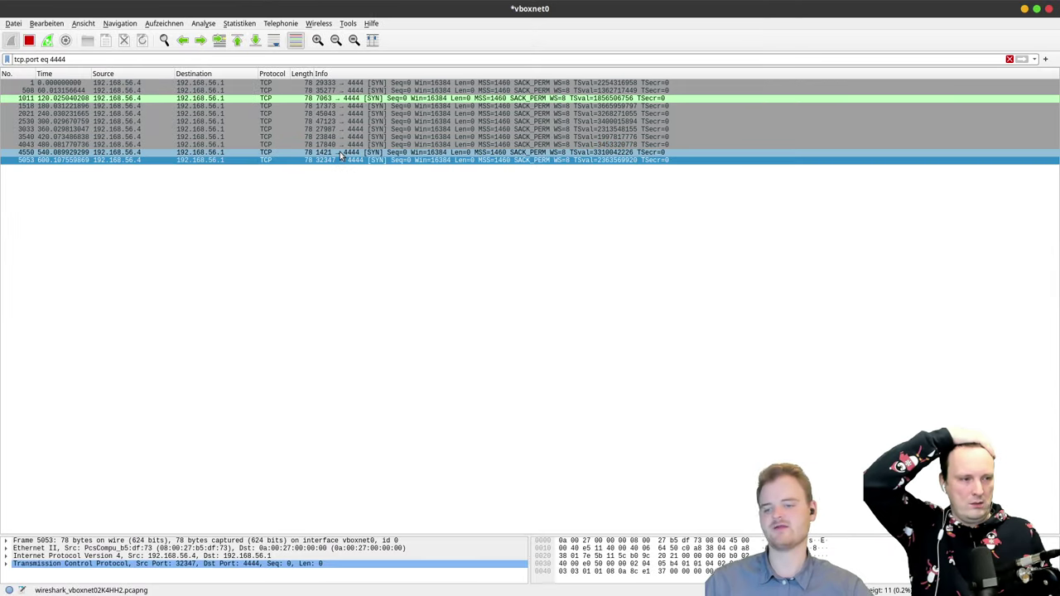
Step: Complete the command to sudo nc -lvnp 4444 and start the listener
key(alt+Tab)
click(394, 515)
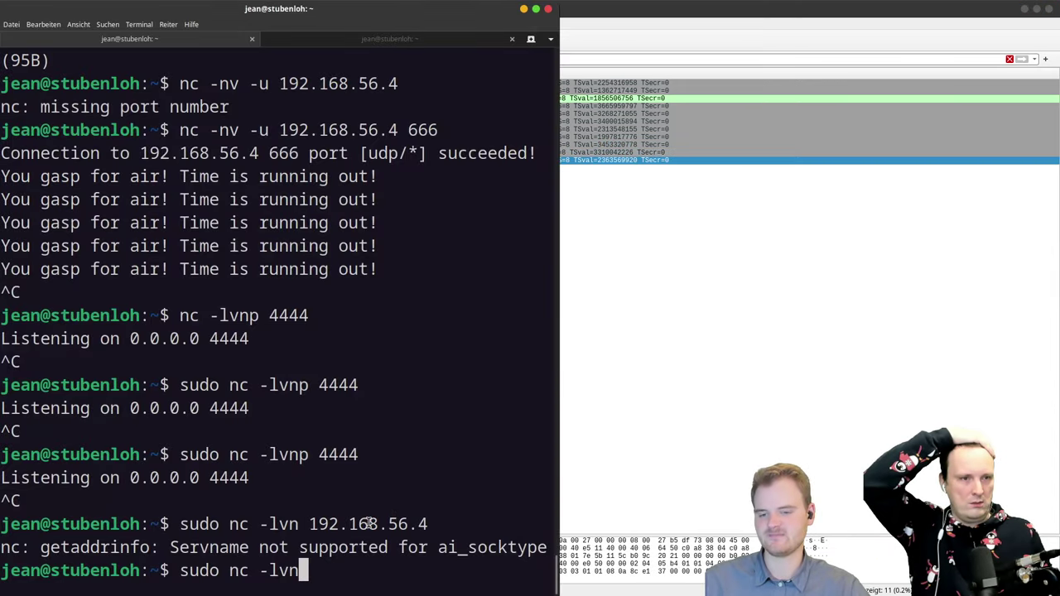
text(p 4444)
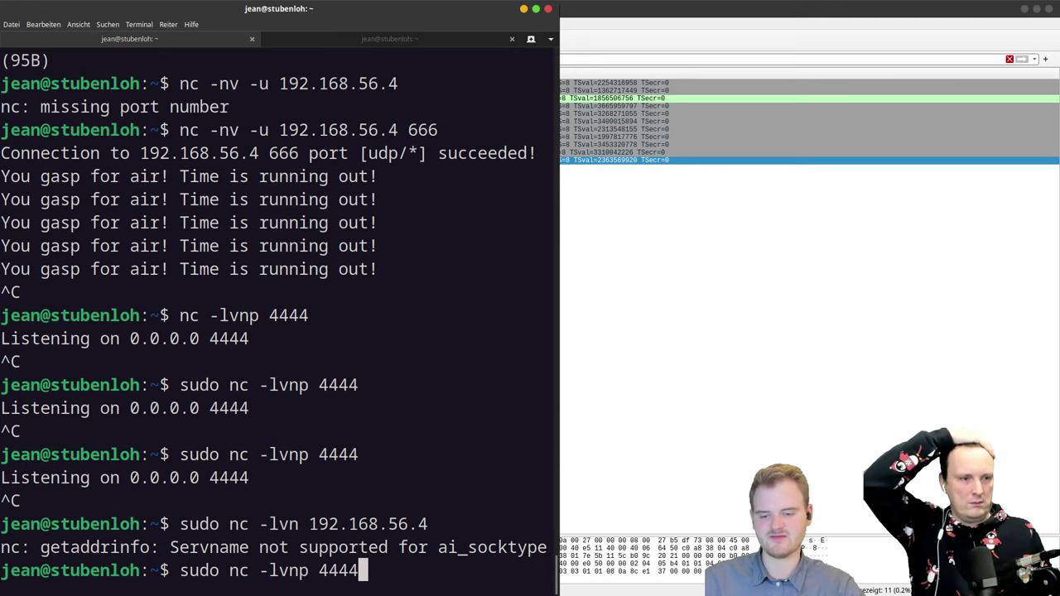
key(Return)
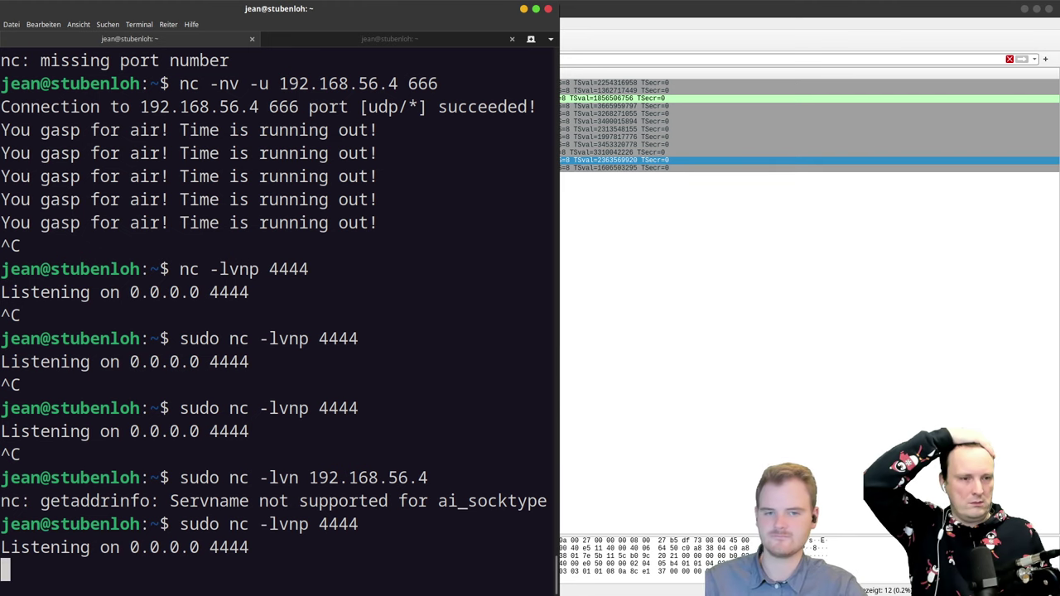
Step: Pull the terminal off its tile and snap it back to the left half
drag(421, 8, 609, 105)
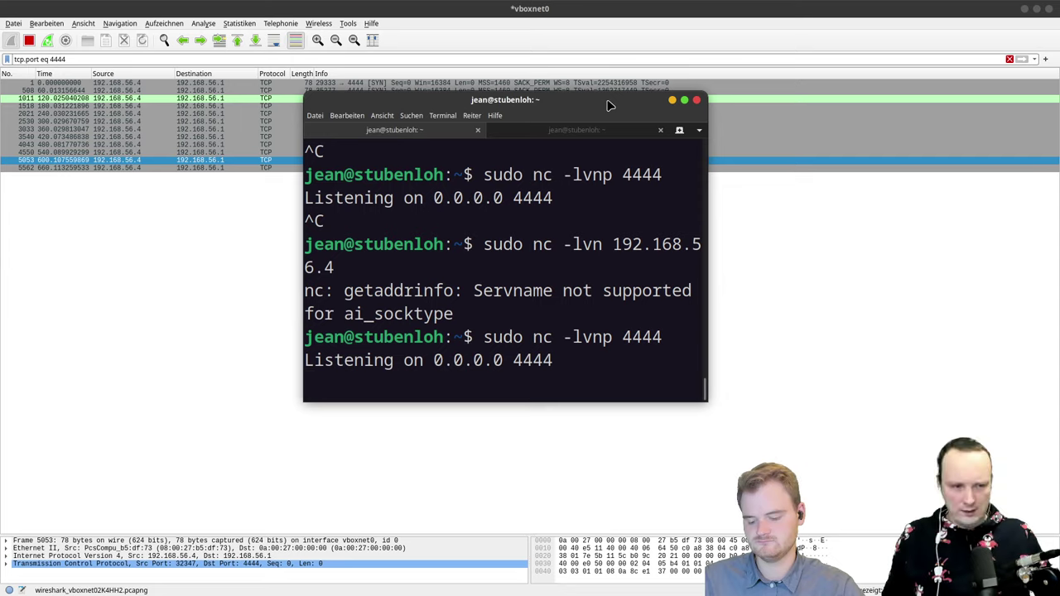
key(super+Left)
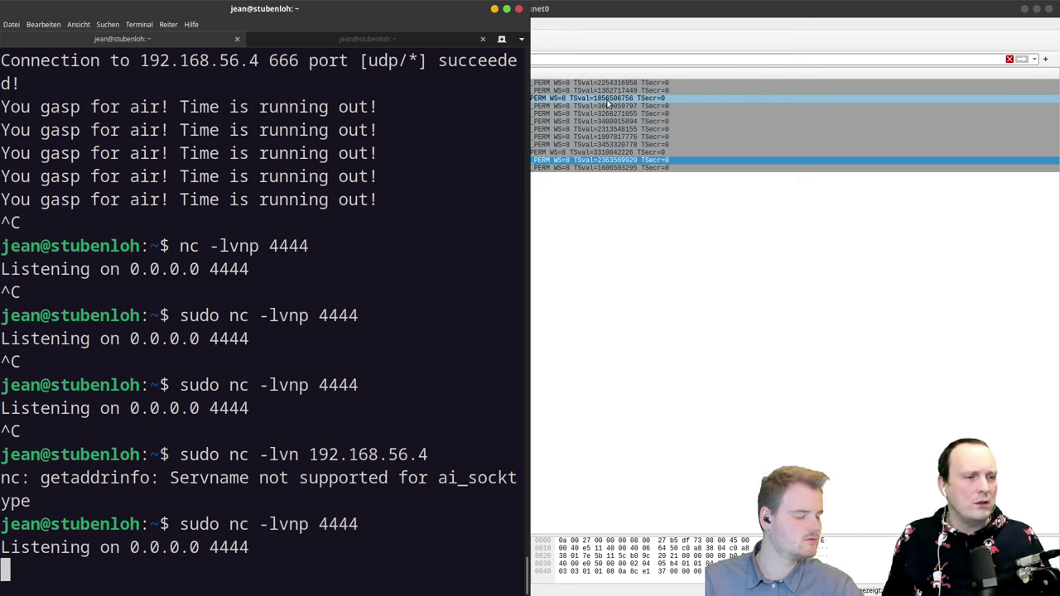
key(ctrl+alt+Down)
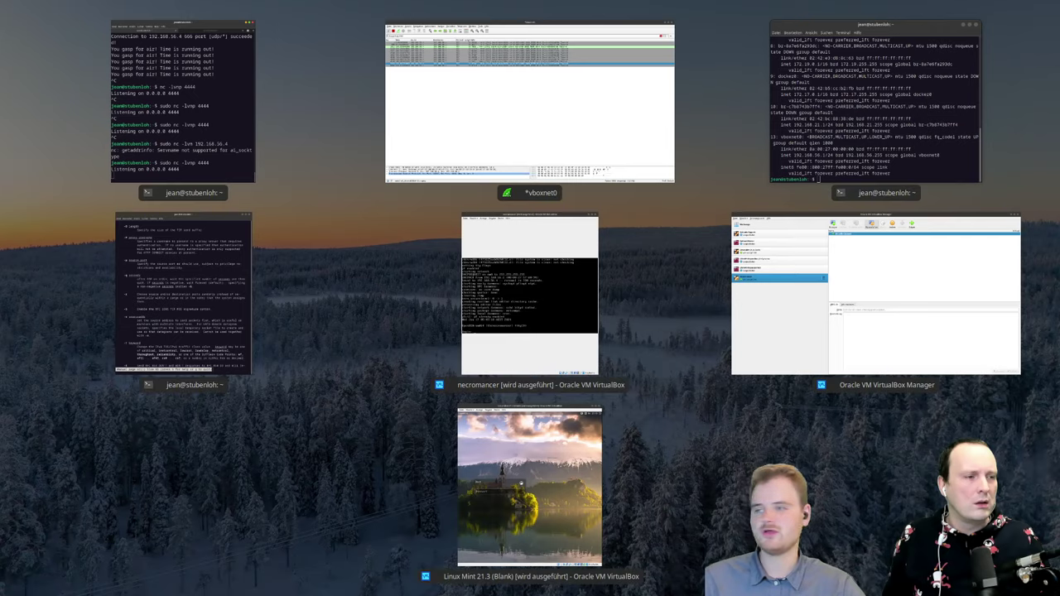
Step: Open necromancer's Netzwerk settings, expand Erweitert, and keep Promiscuous-Modus on 'verweigern (deny)'
click(640, 198)
click(591, 47)
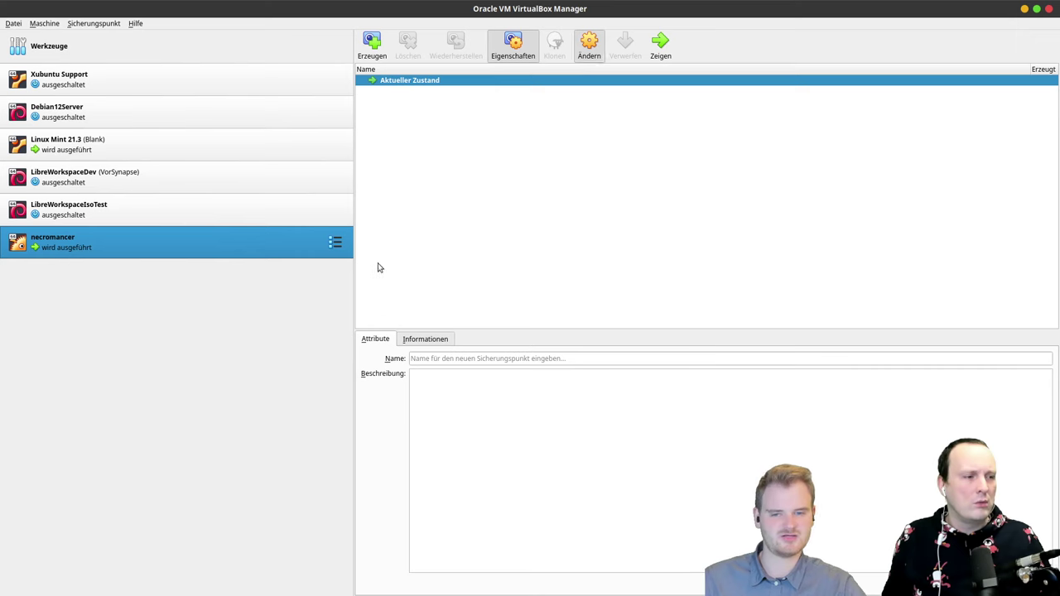
click(352, 260)
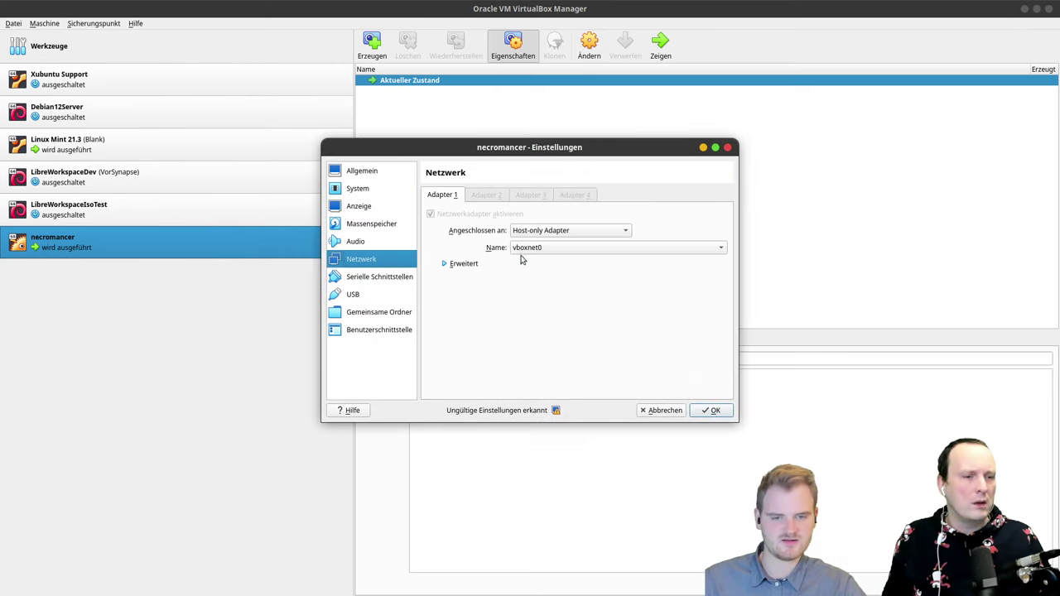
click(463, 265)
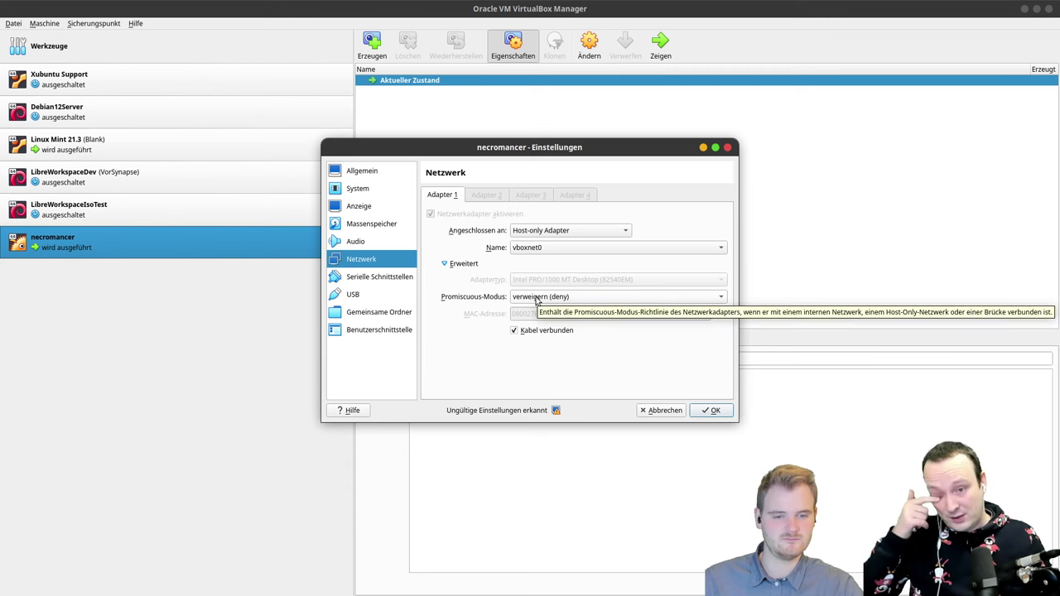
click(537, 300)
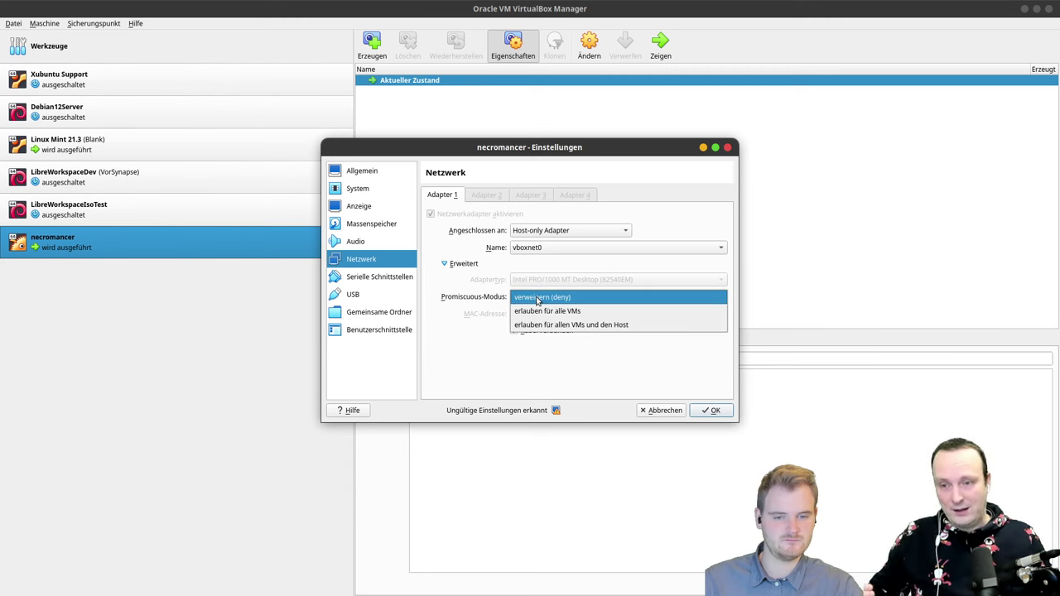
click(537, 300)
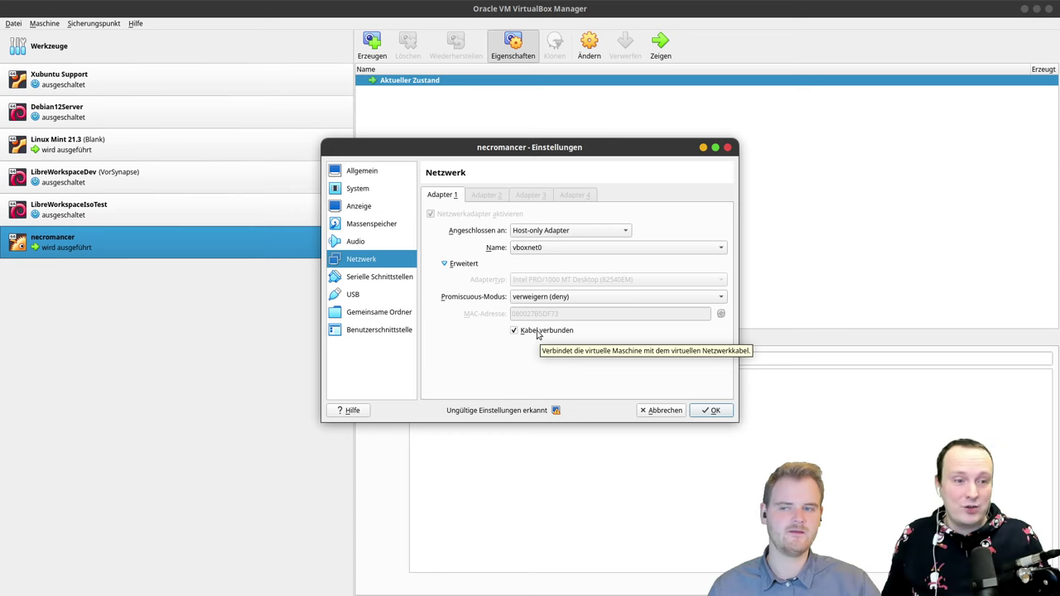
key(ctrl+F9)
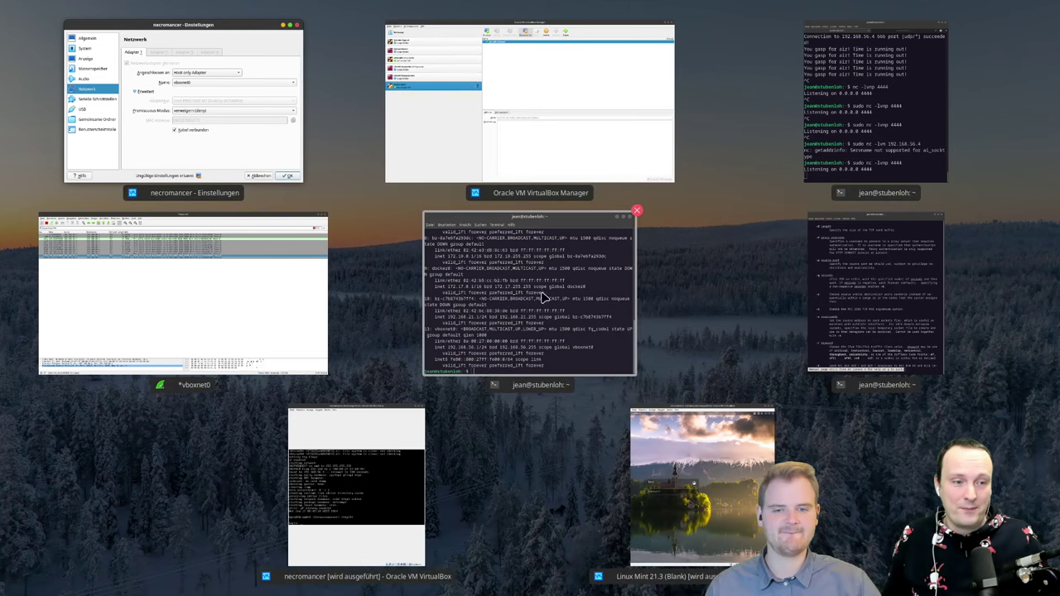
Step: Scroll through the terminal output of the port 4444 listener
click(647, 263)
scroll(299, 262, up, 20)
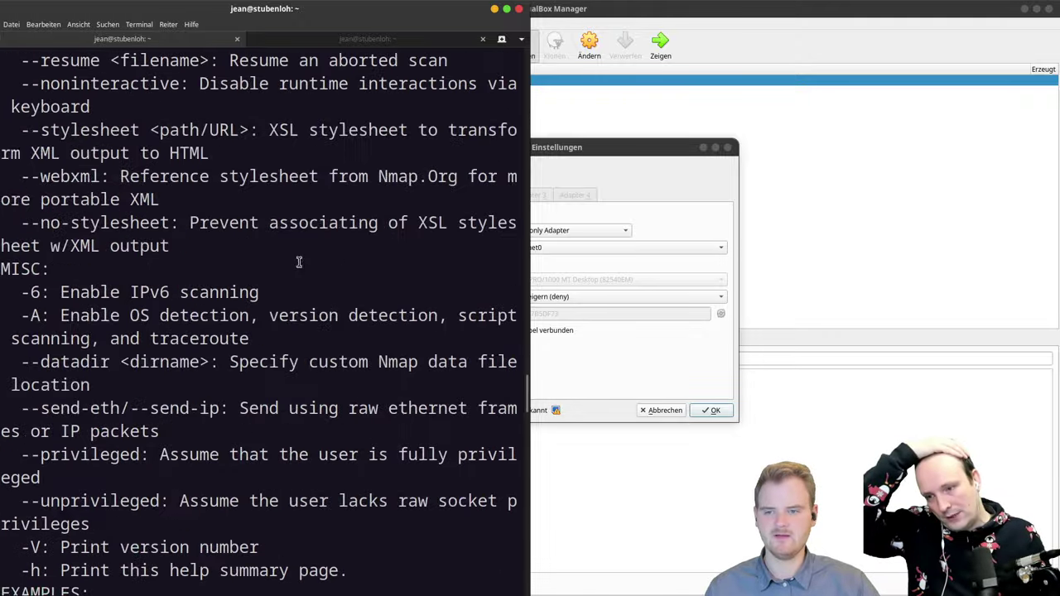
scroll(299, 262, up, 20)
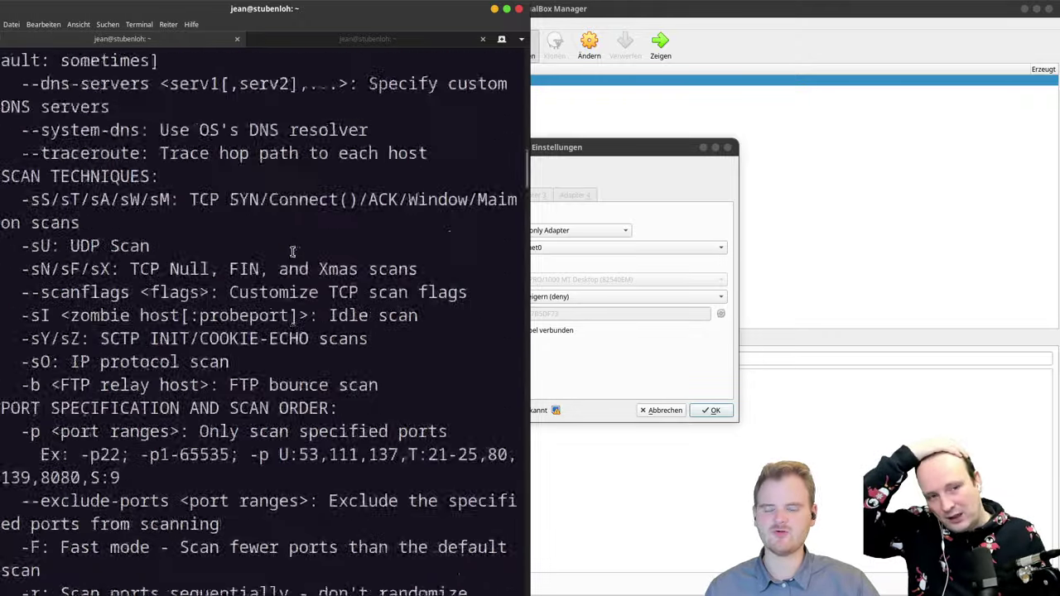
scroll(292, 251, up, 20)
scroll(290, 247, down, 20)
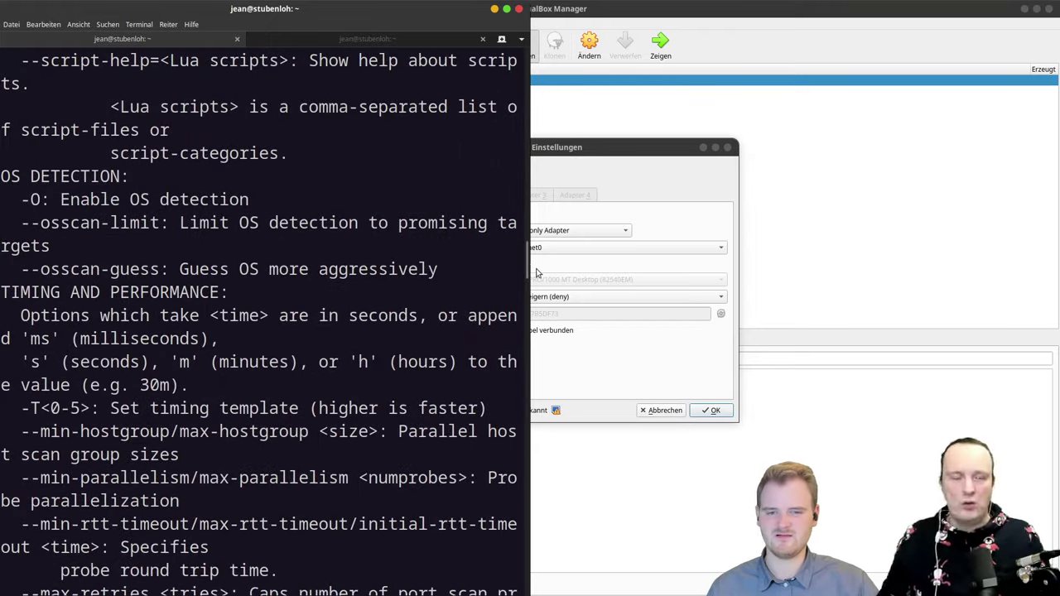
scroll(478, 491, down, 20)
scroll(477, 491, down, 10)
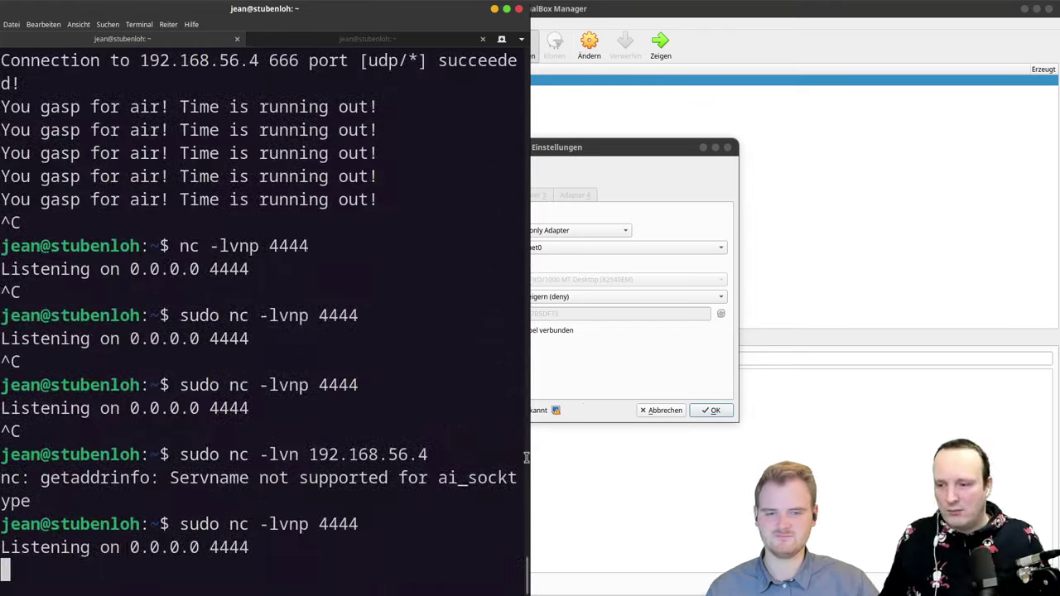
Step: Attach necromancer's adapter to NAT-Netzwerk NatNetwork and confirm with OK
click(654, 217)
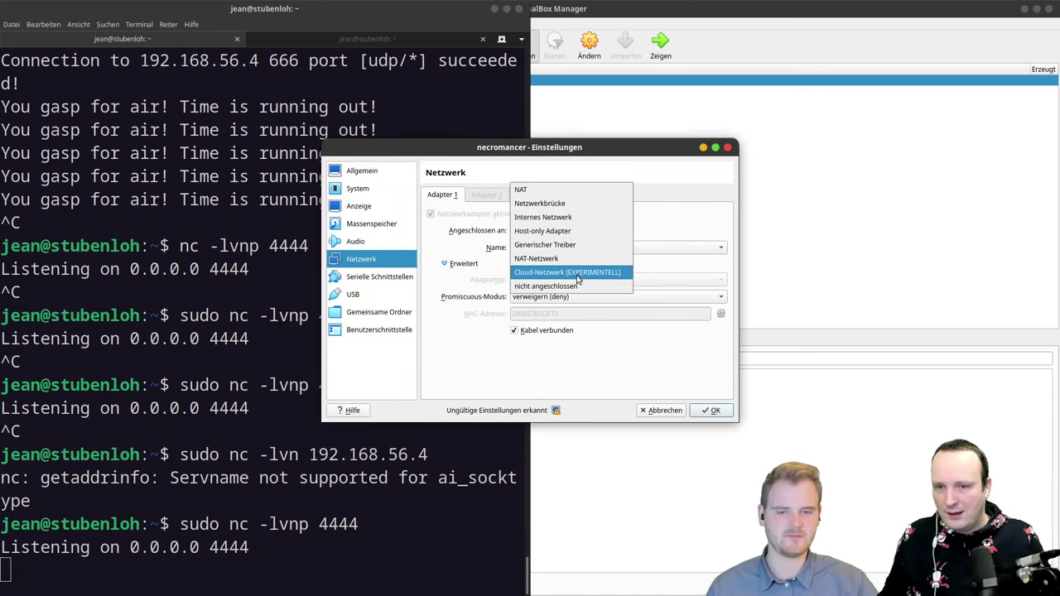
click(571, 259)
click(710, 411)
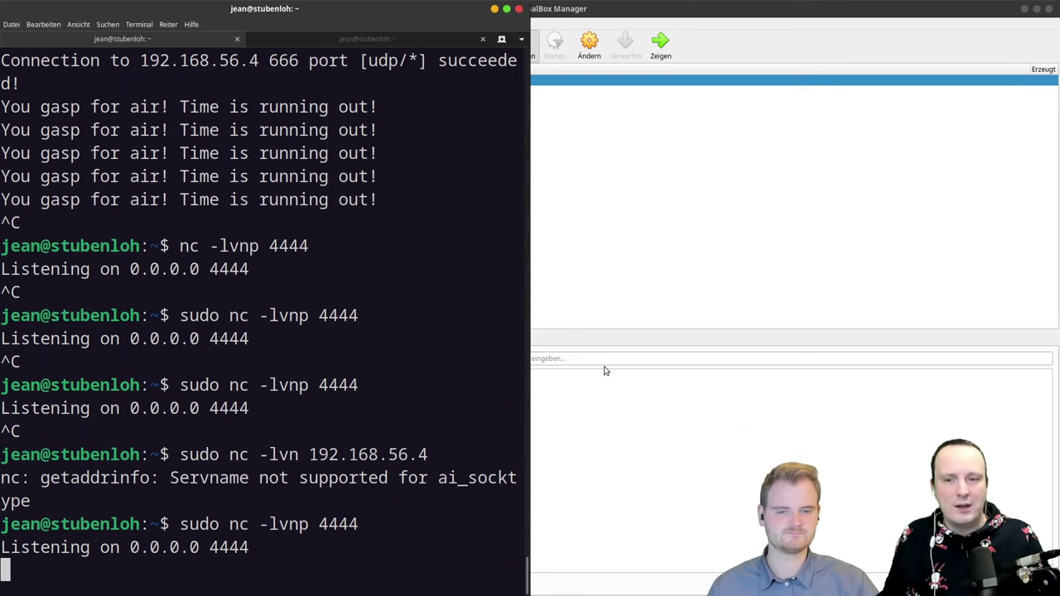
key(ctrl+alt+Down)
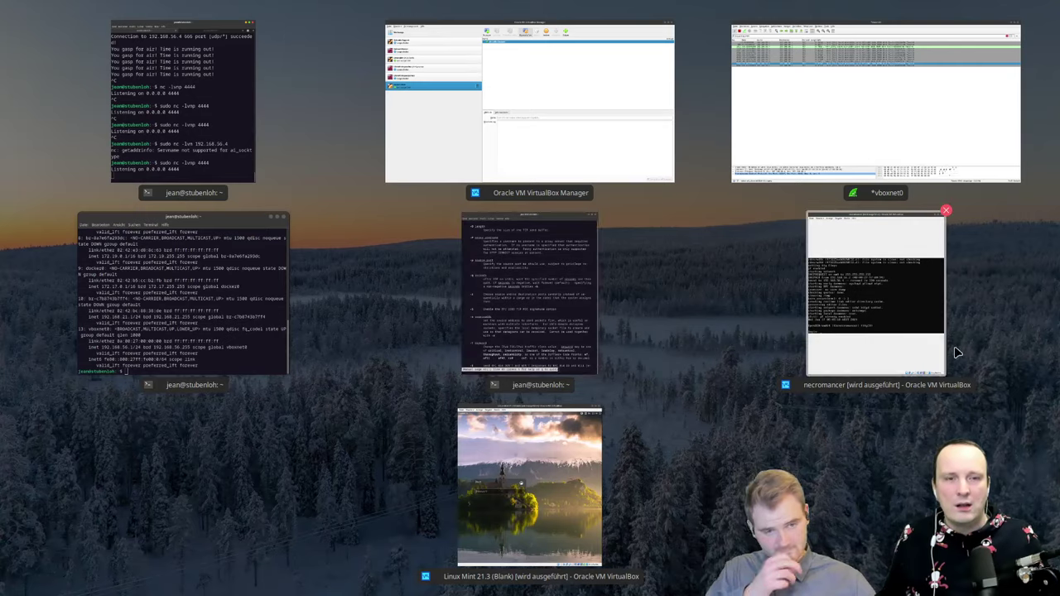
Step: Shut down the necromancer VM cleanly with an ACPI shutdown
click(871, 321)
key(ctrl+q)
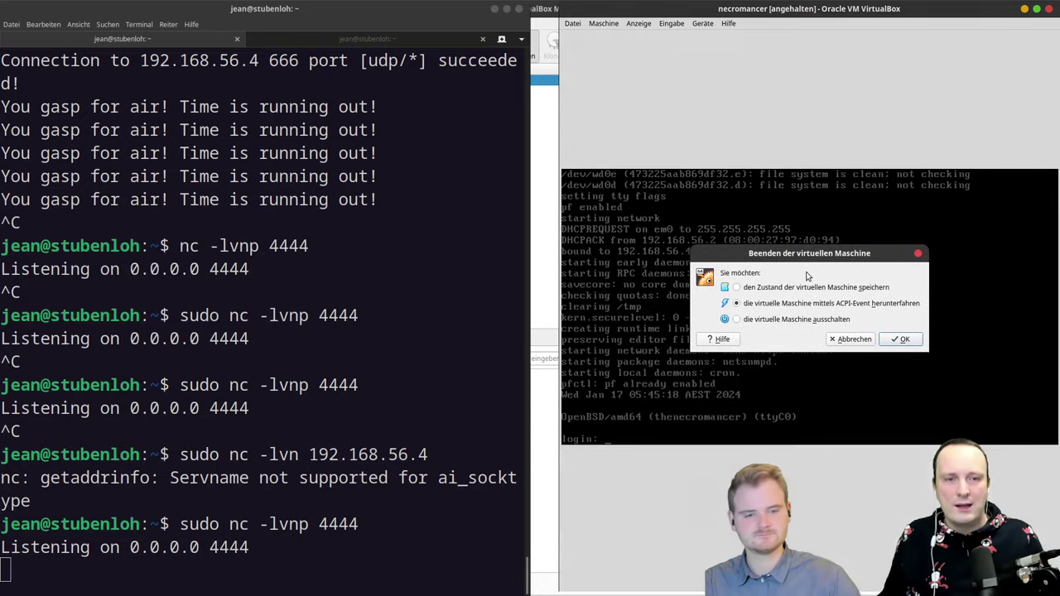
key(Up)
key(Return)
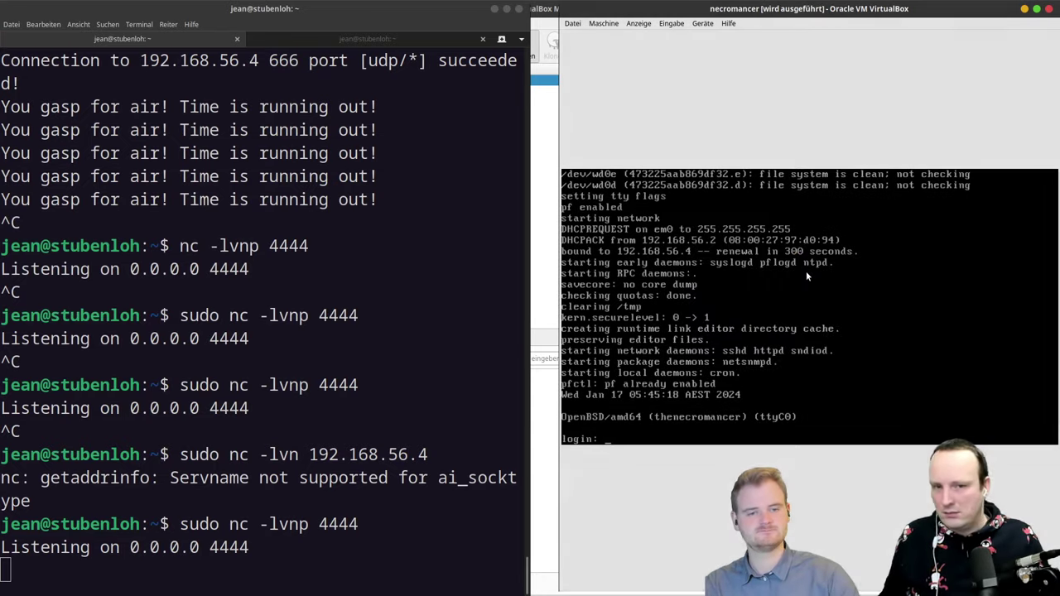
Step: Log in to the Linux Mint 21.3 VM with the account password, then return to the Manager
key(ctrl+alt+Down)
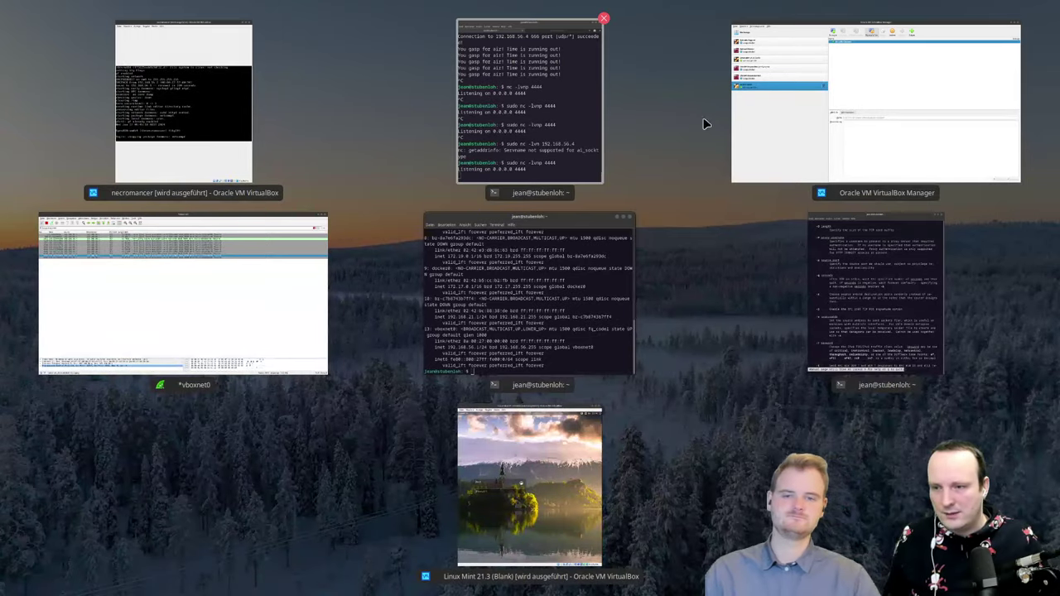
click(882, 147)
click(202, 141)
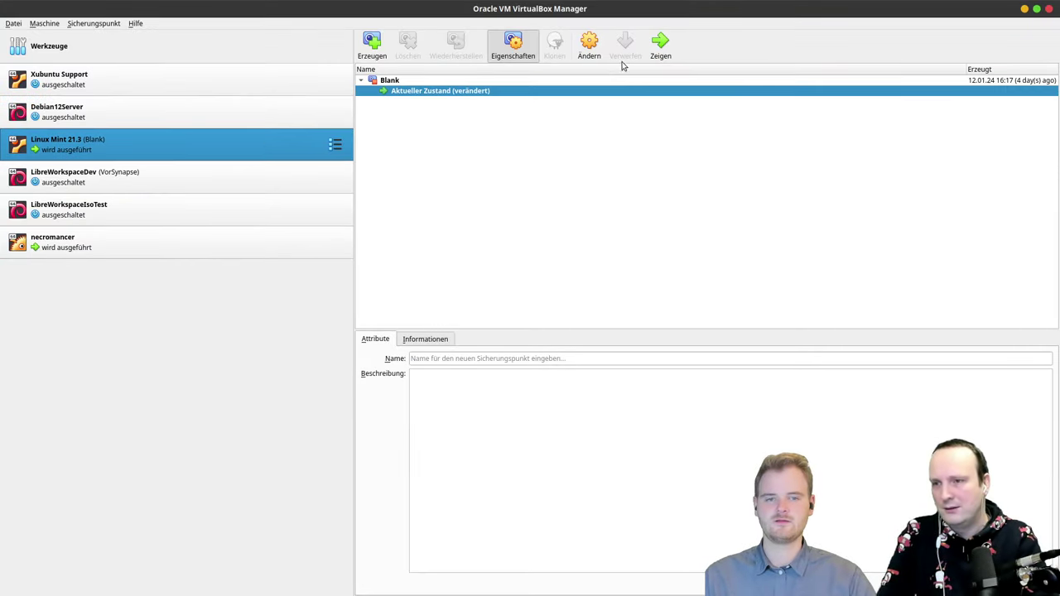
click(660, 43)
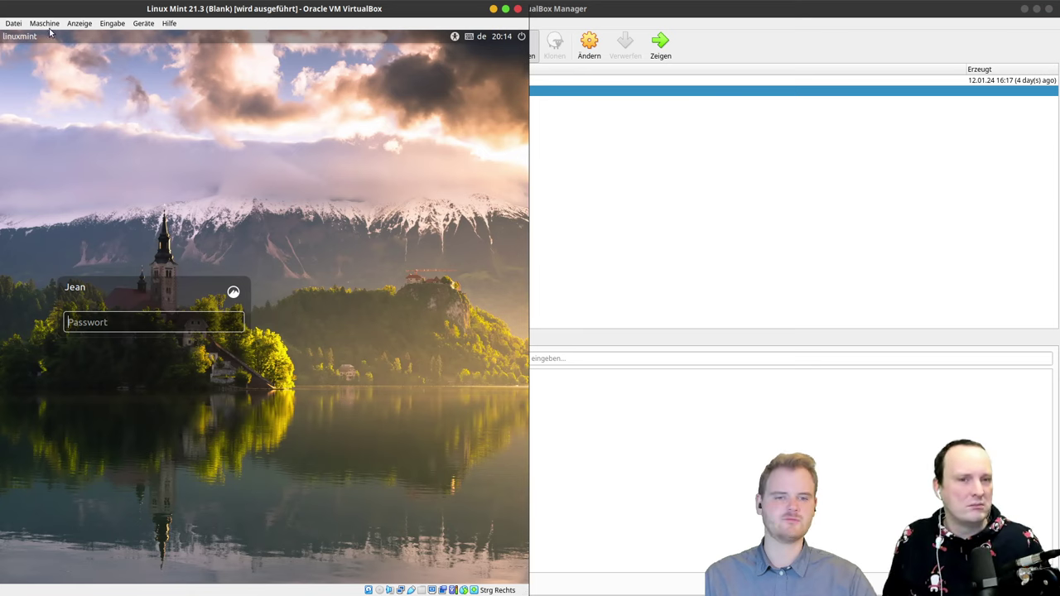
key(ctrl+alt+Down)
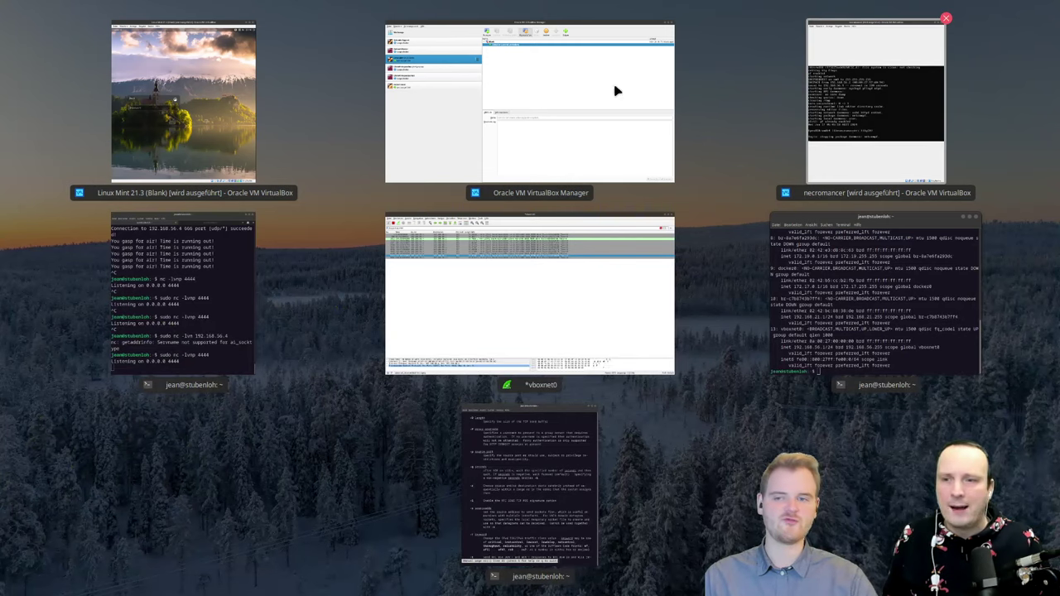
click(883, 101)
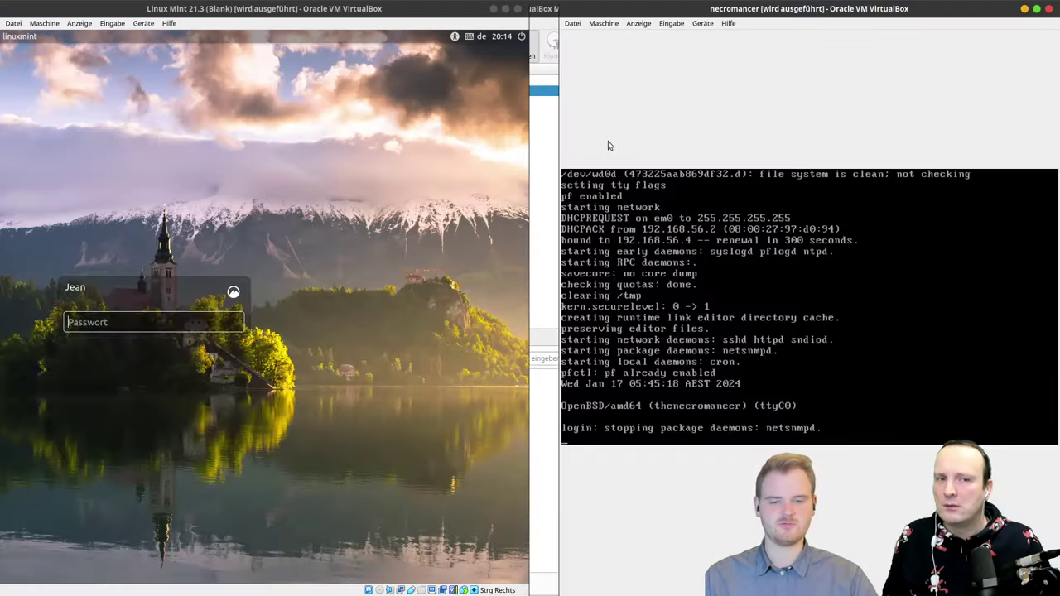
click(161, 321)
text(••••••••)
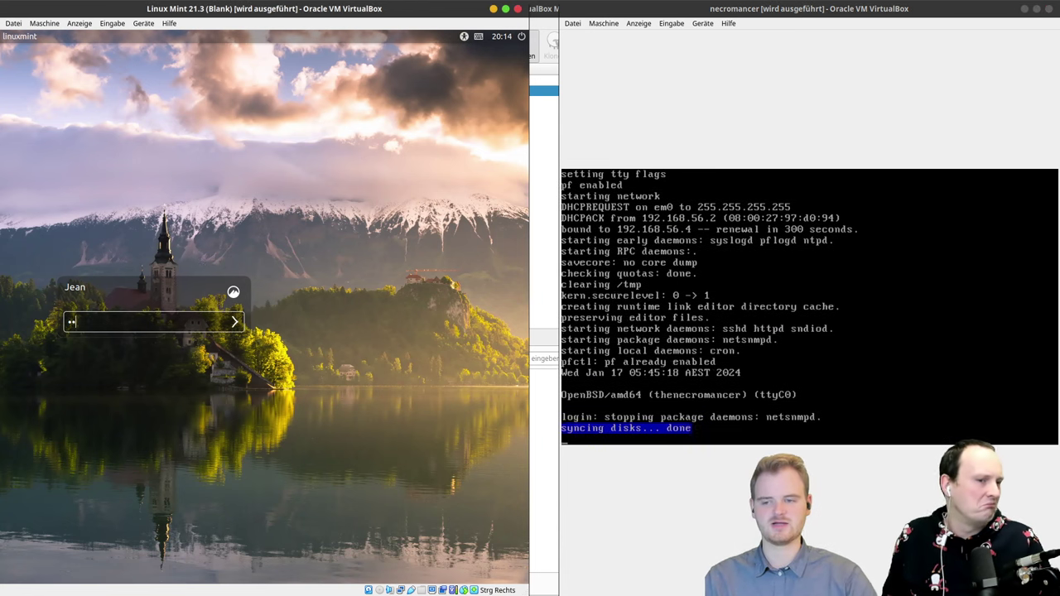
key(Return)
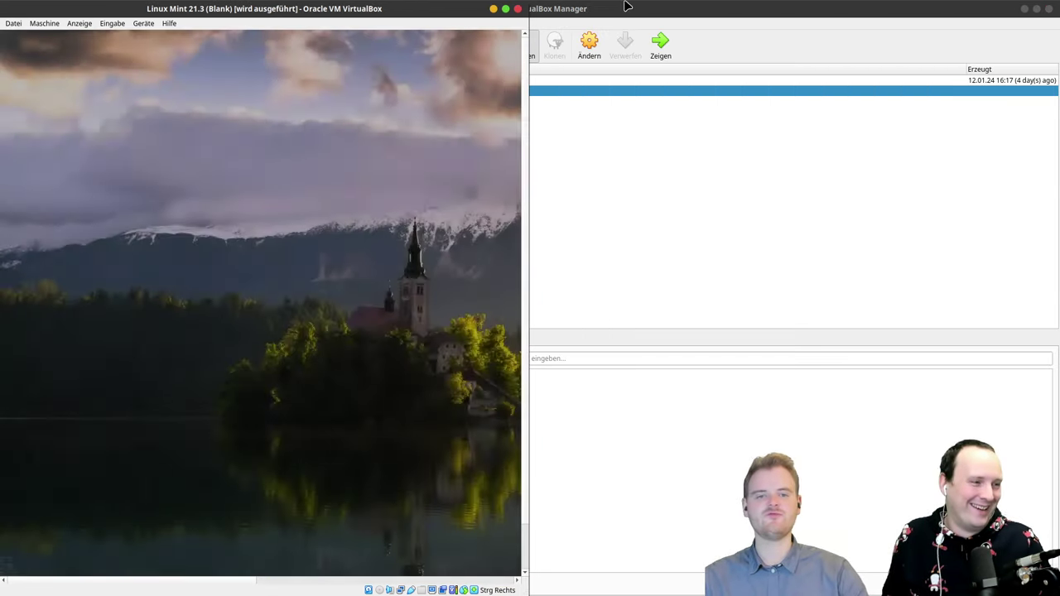
click(625, 6)
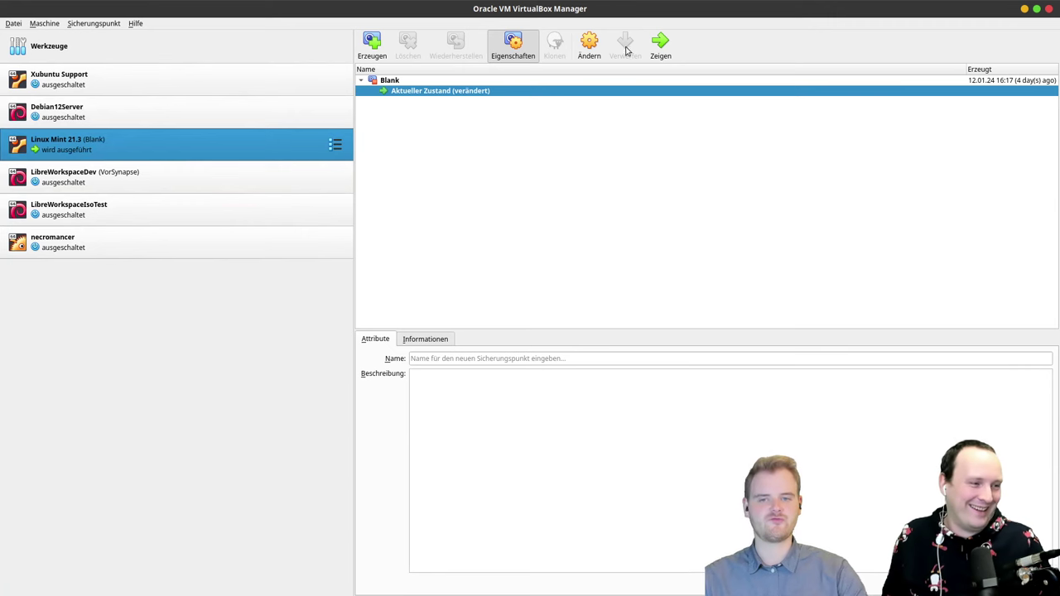
Step: Attach the Linux Mint 21.3 VM's network adapter to the NAT network
click(147, 238)
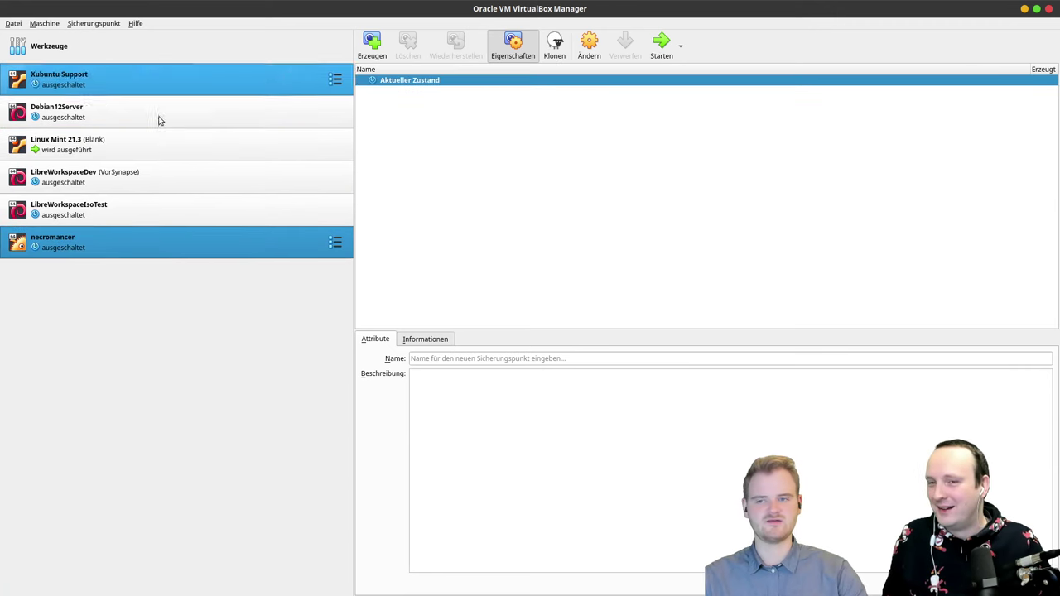
click(178, 134)
click(589, 46)
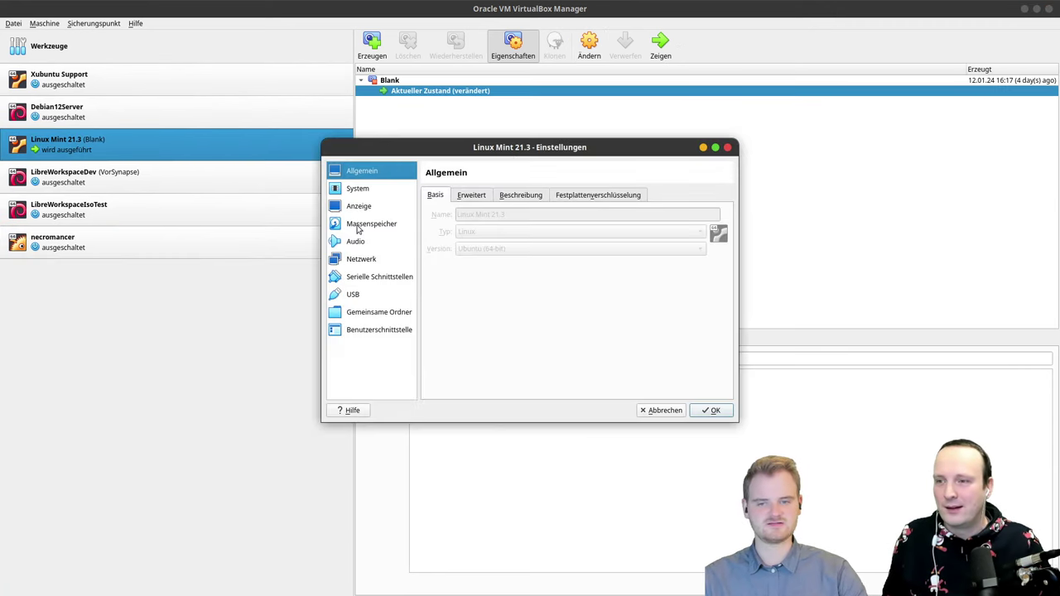
click(364, 259)
click(563, 231)
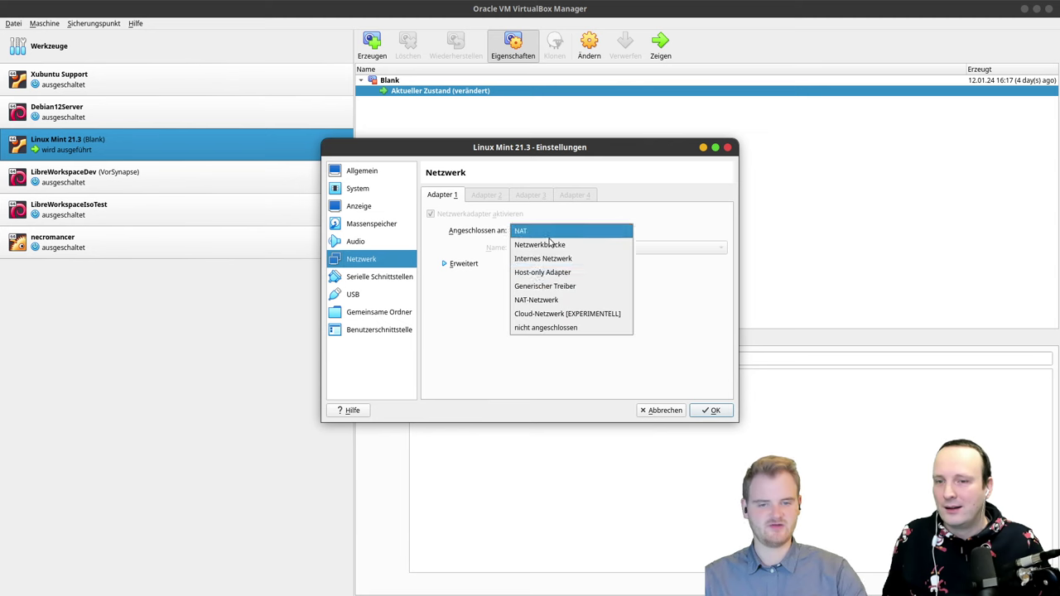
click(540, 299)
click(715, 410)
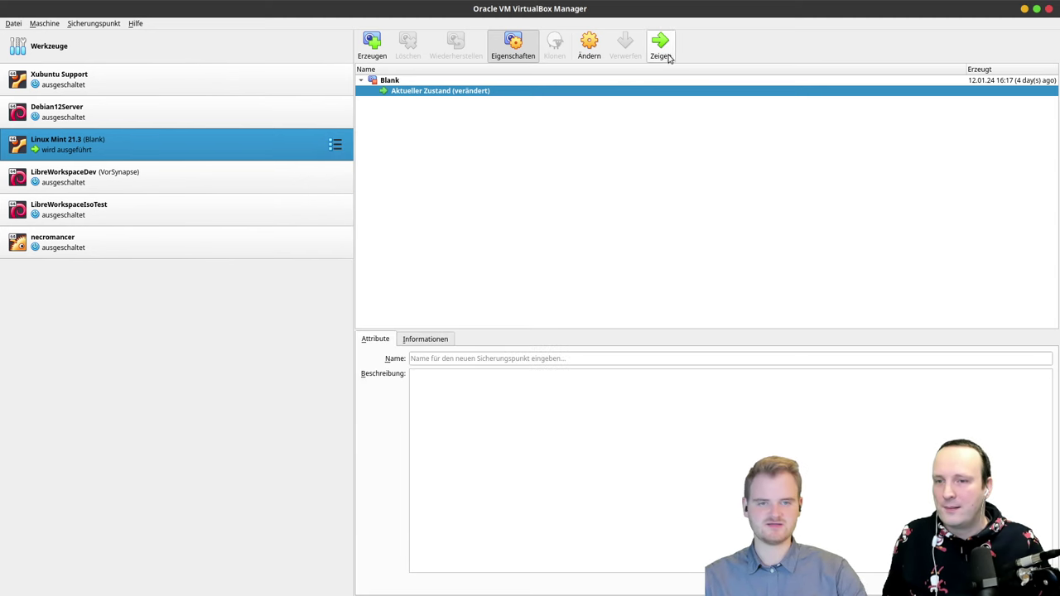
Step: Verify necromancer's adapter is on NatNetwork and start the necromancer VM
click(211, 238)
click(589, 45)
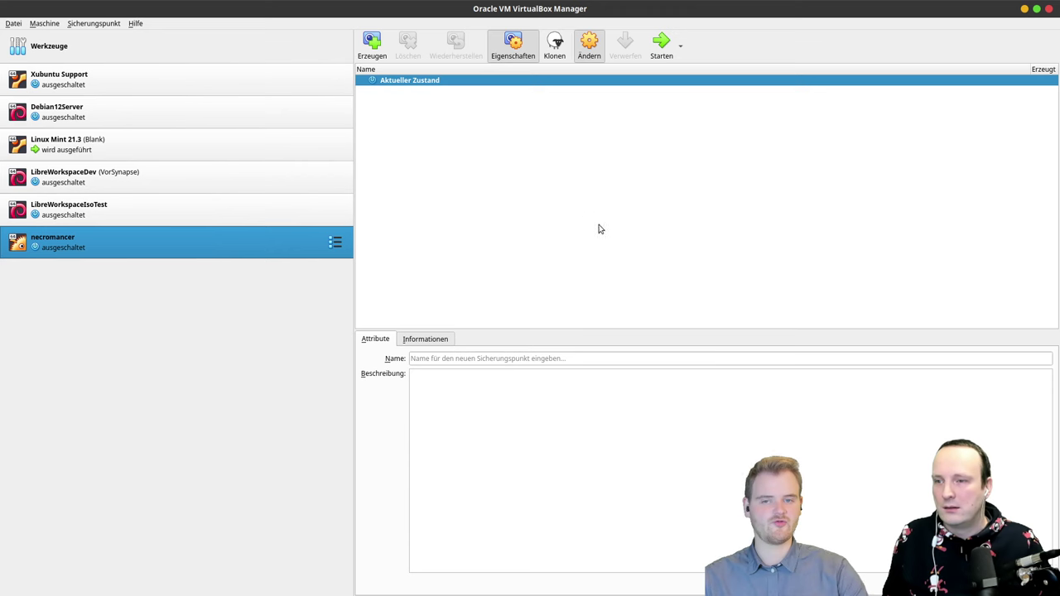
click(361, 262)
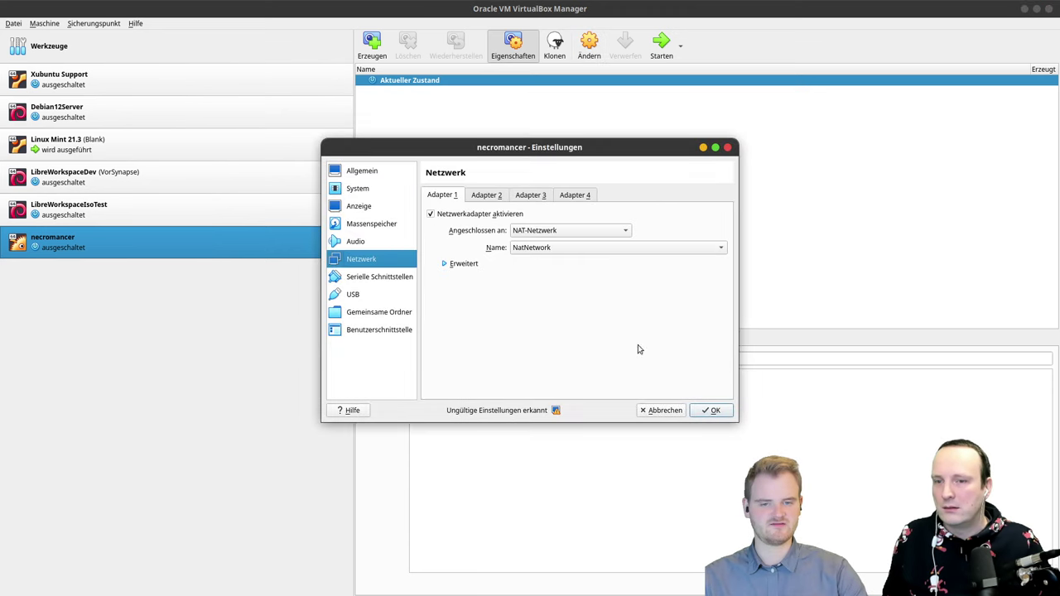
click(714, 410)
click(661, 45)
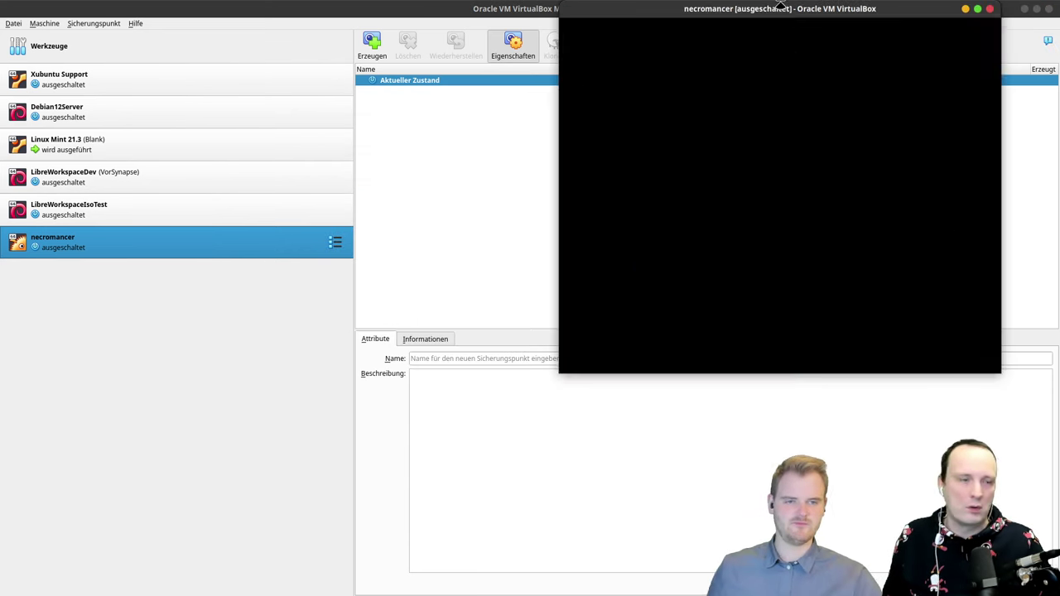
Step: Place necromancer on the right half and Linux Mint on the left half of the screen
drag(780, 6, 791, 62)
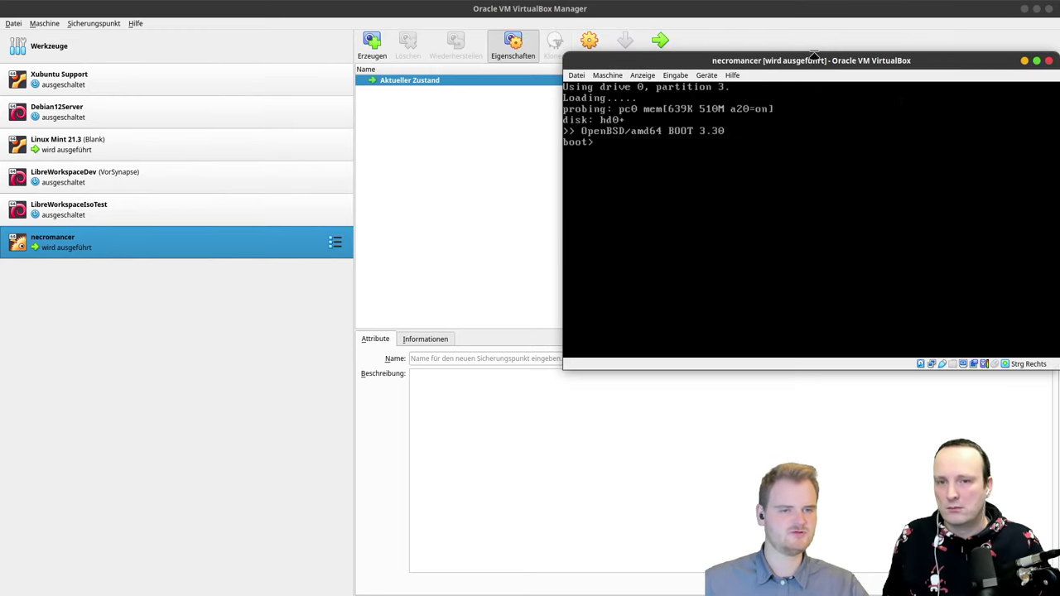
drag(813, 56, 1059, 222)
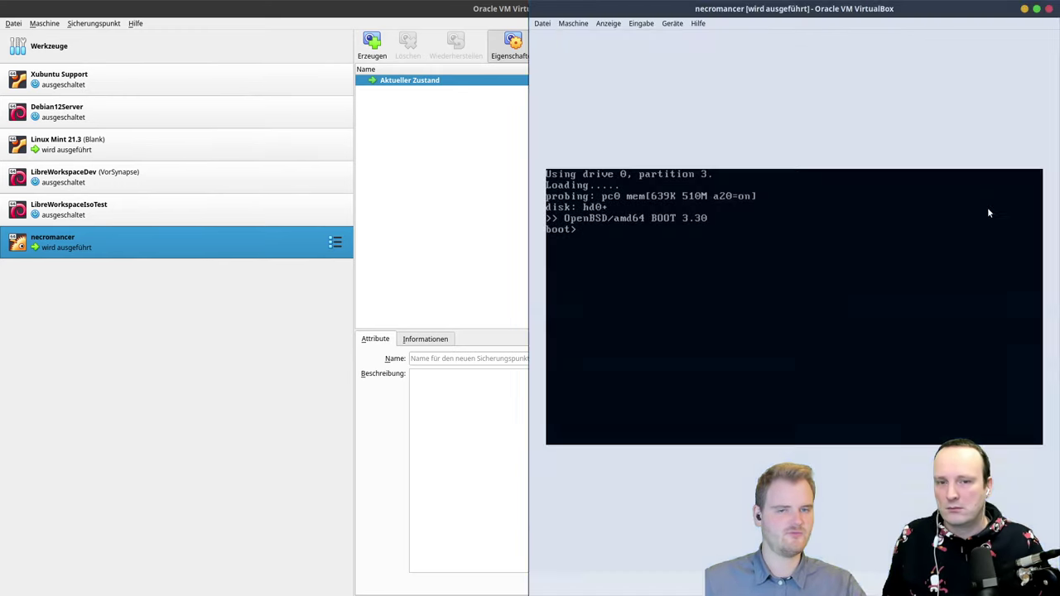
click(364, 15)
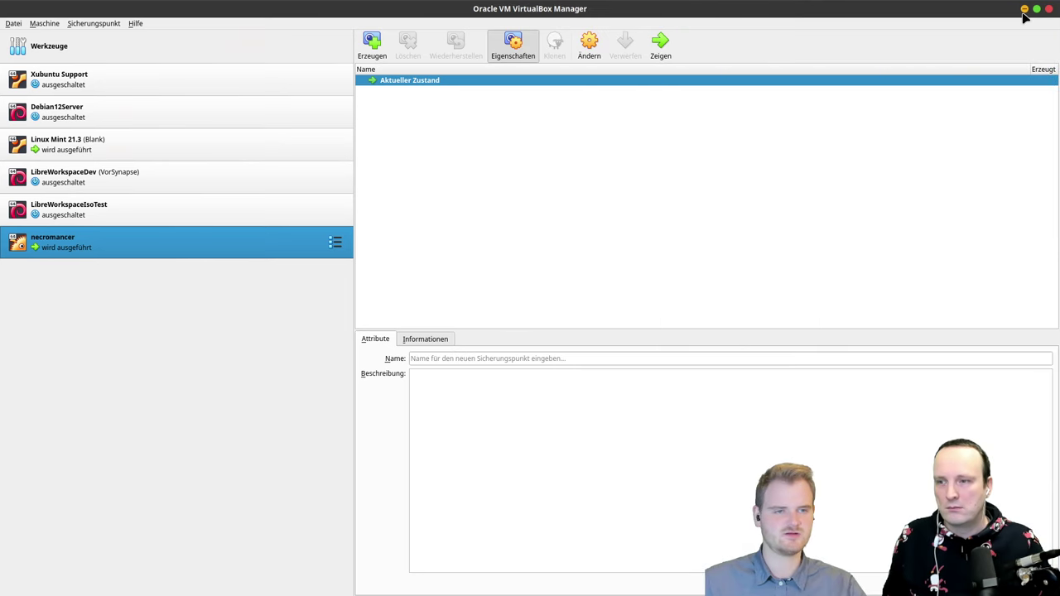
click(1025, 9)
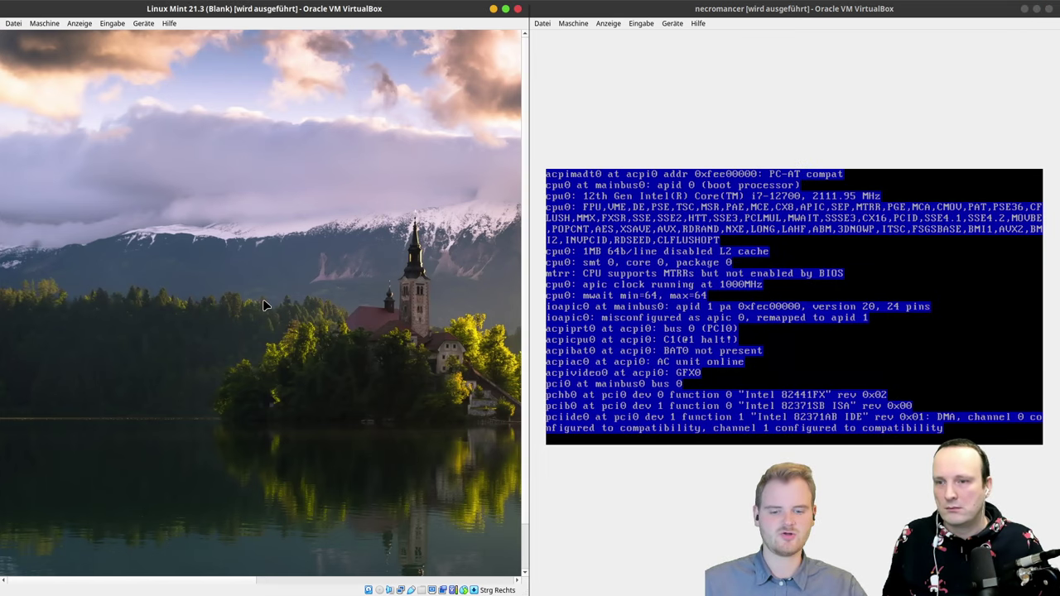
double_click(365, 7)
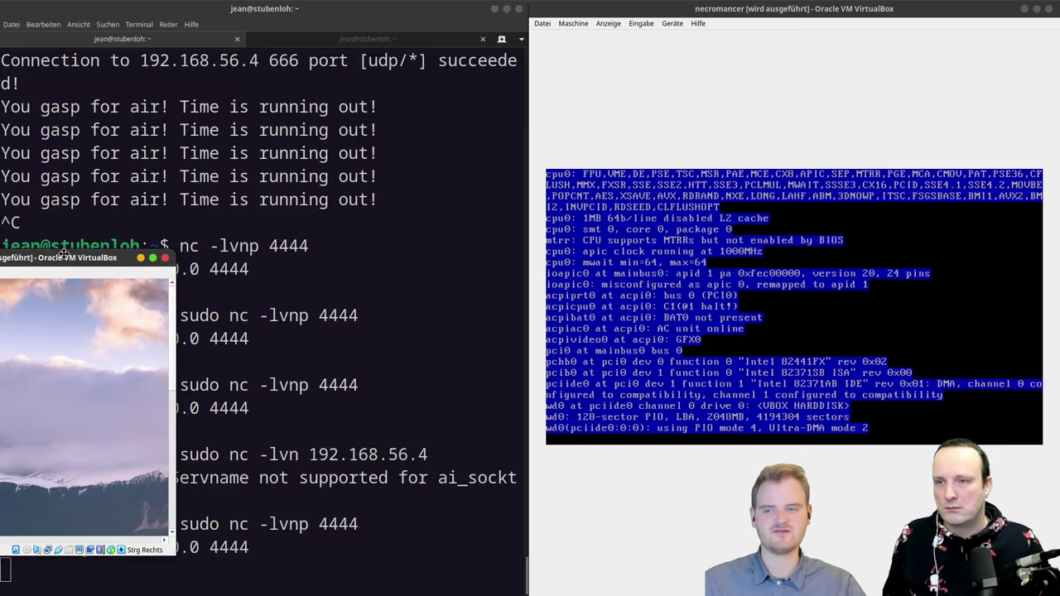
drag(4, 276, 2, 279)
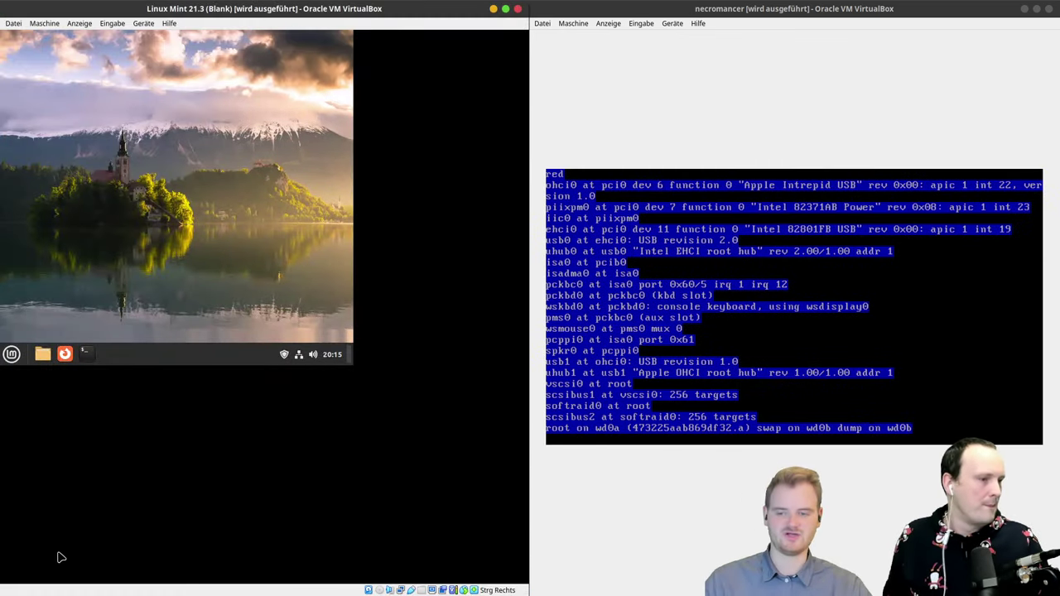
Step: In a Mint terminal, ping linuxguides.de and stop it with Ctrl+C
click(85, 358)
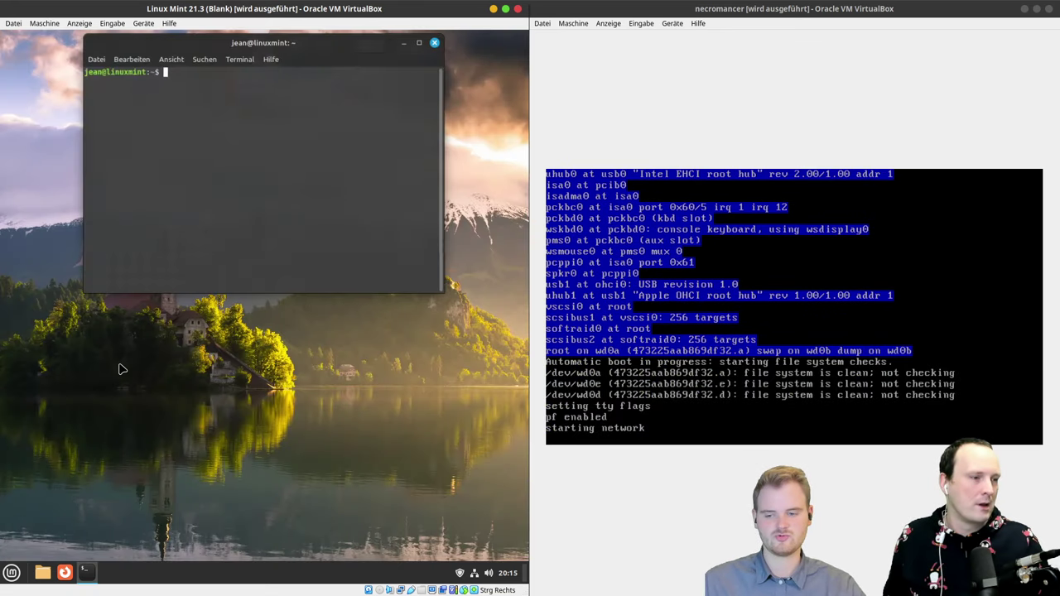
text(pin)
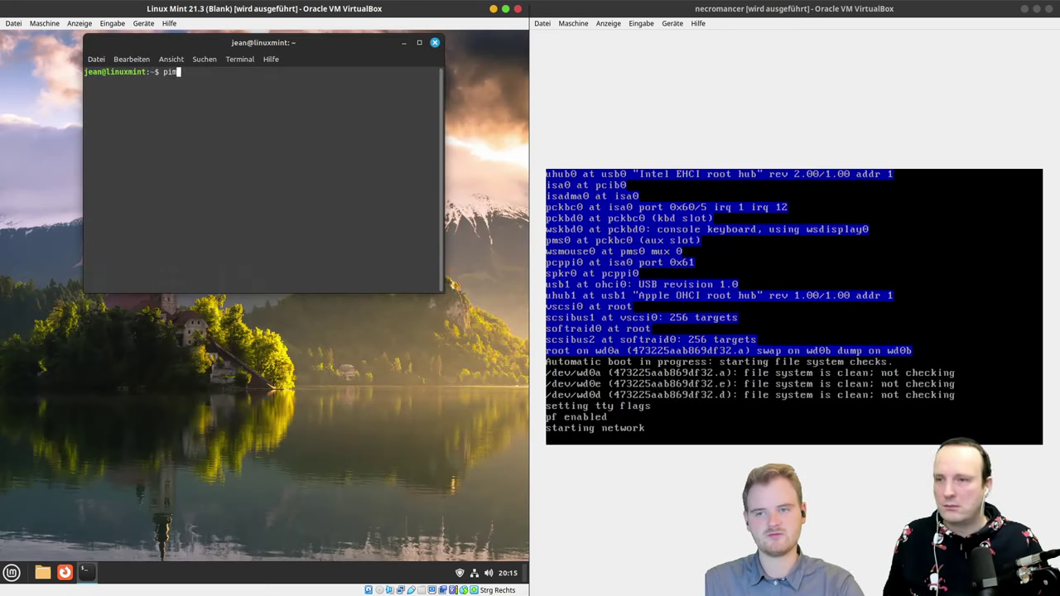
text(g ng lin)
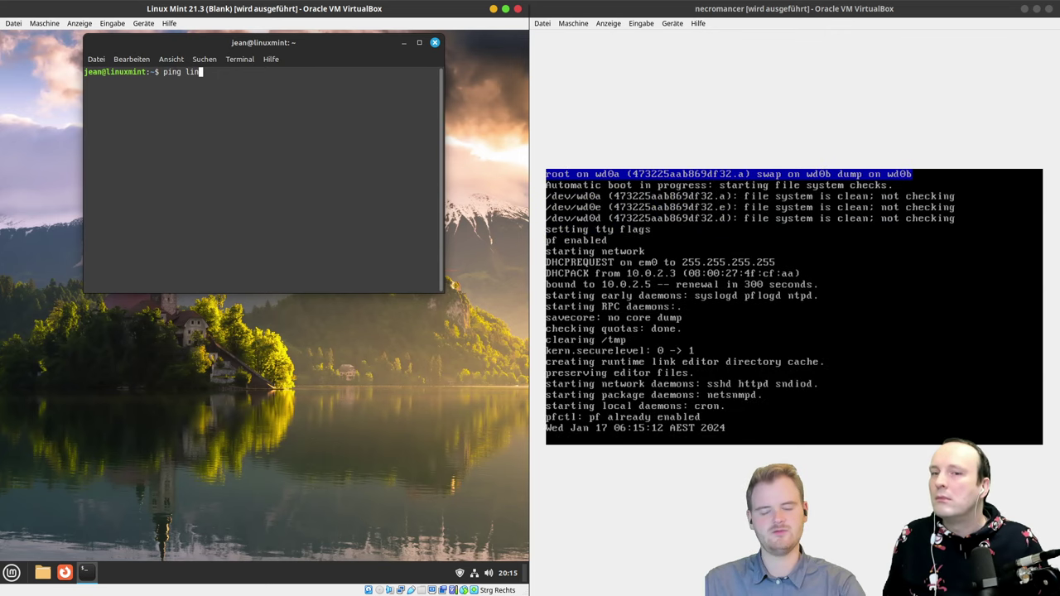
text(uxguides-d)
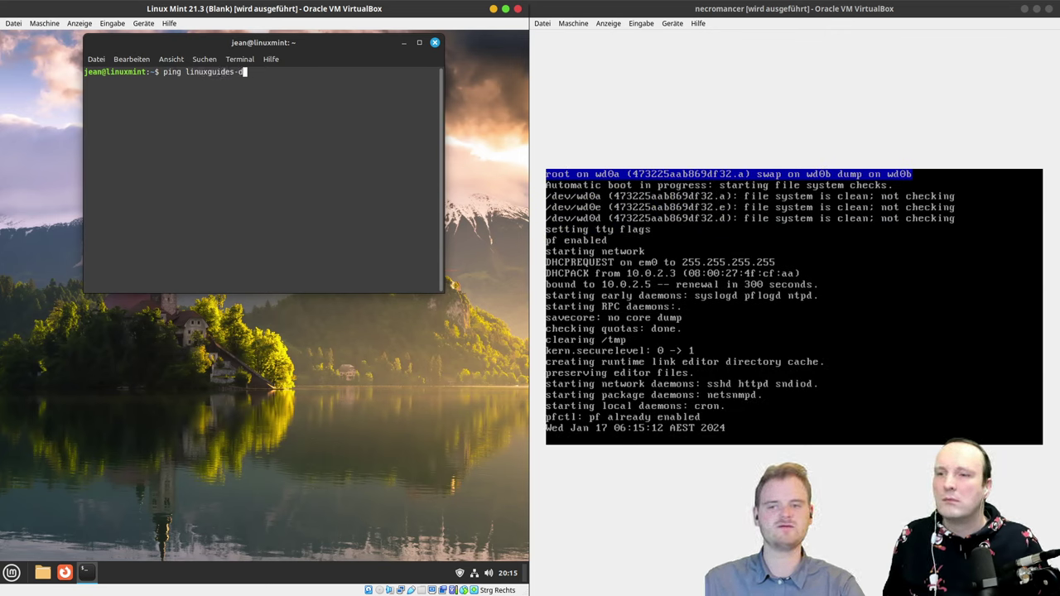
text(e)
key(Return)
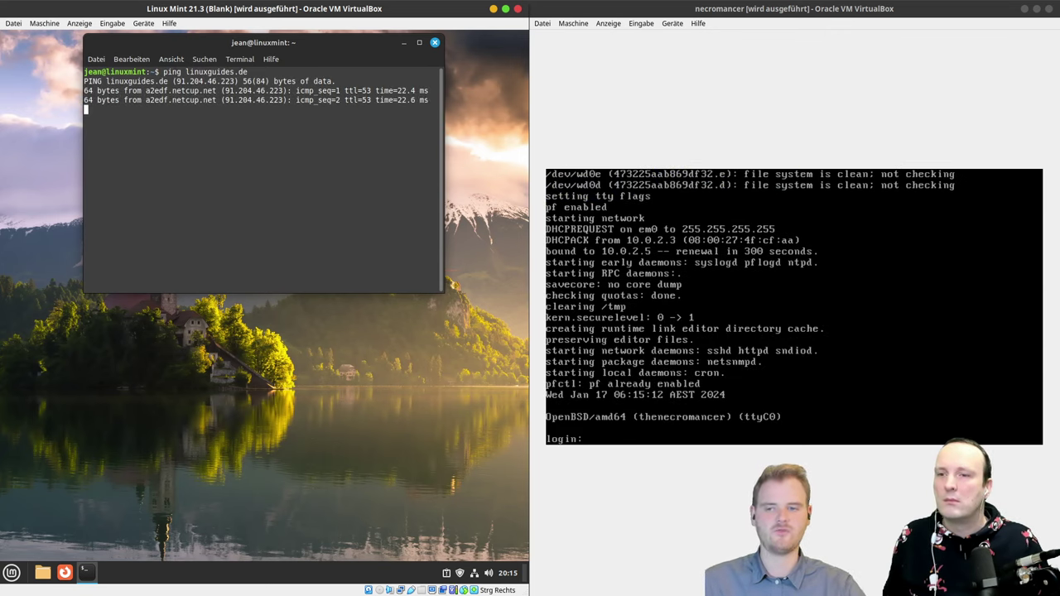
key(ctrl+c)
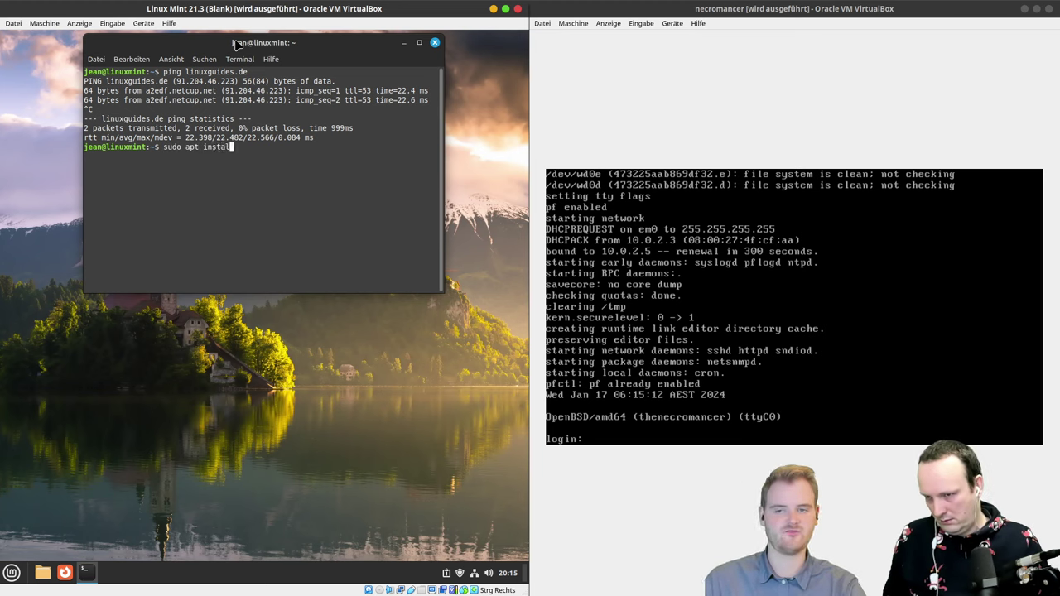
Step: Run sudo apt install wireshark, retrying after a wrong sudo password, and accept the package list
text(sudo apt install wireshark)
key(Return)
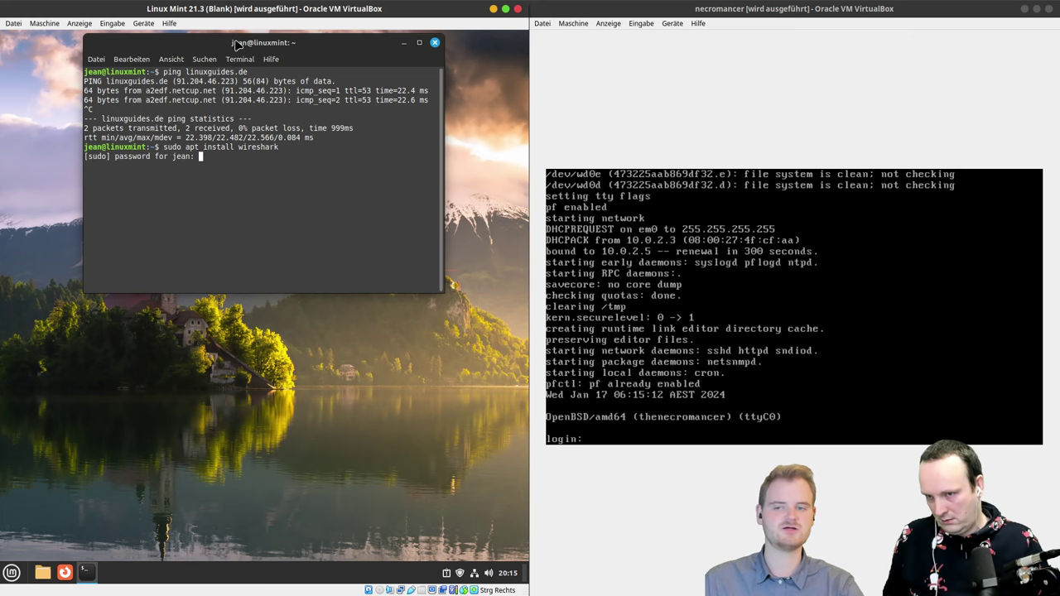
key(Return)
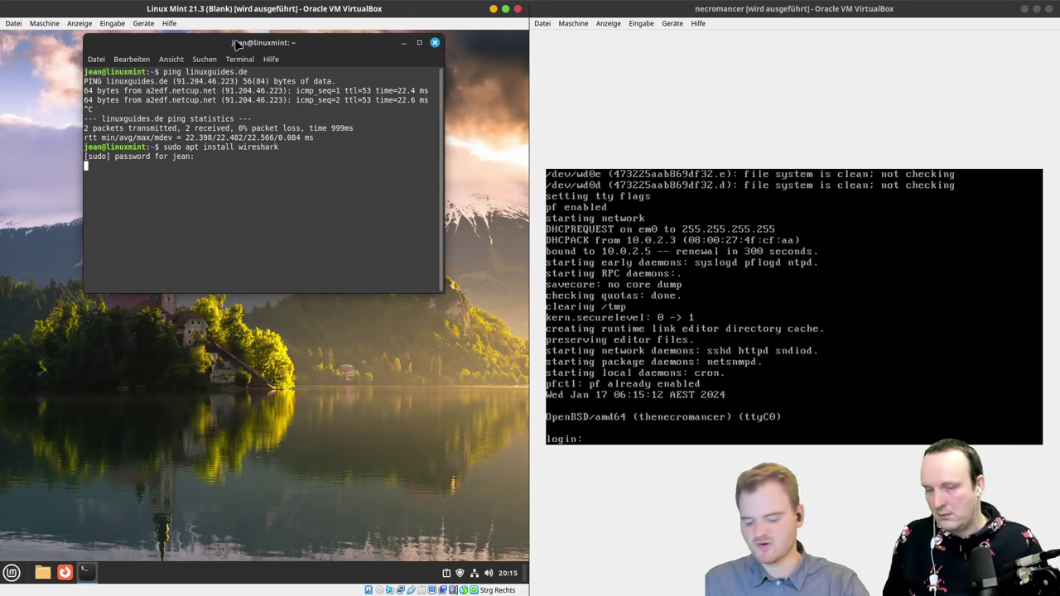
key(ctrl+plus)
key(ctrl+plus)
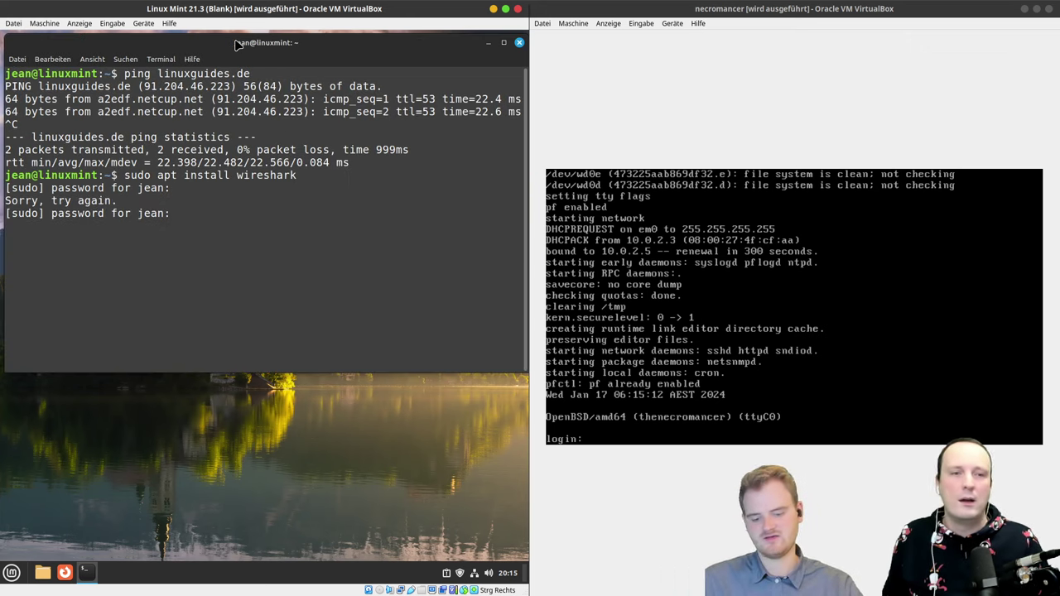
text(*******)
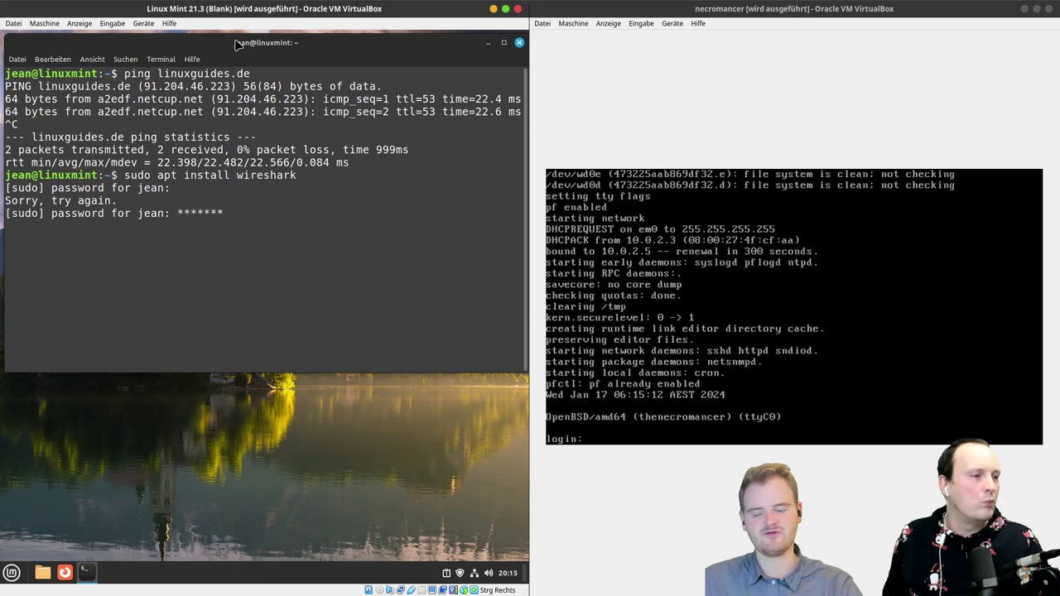
key(ctrl+c)
key(Up)
key(Return)
text(********)
key(Return)
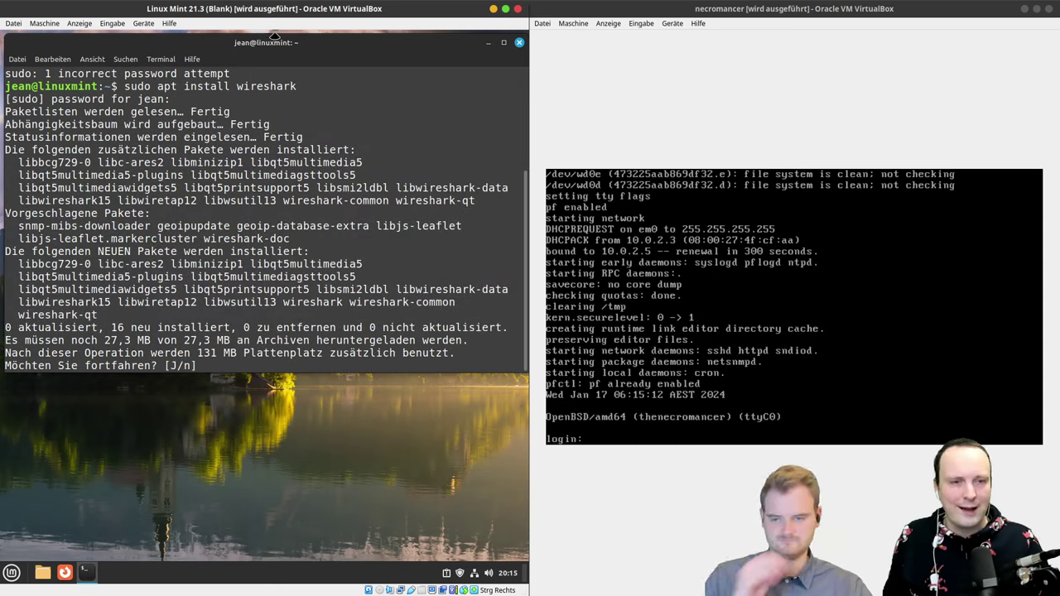
key(Return)
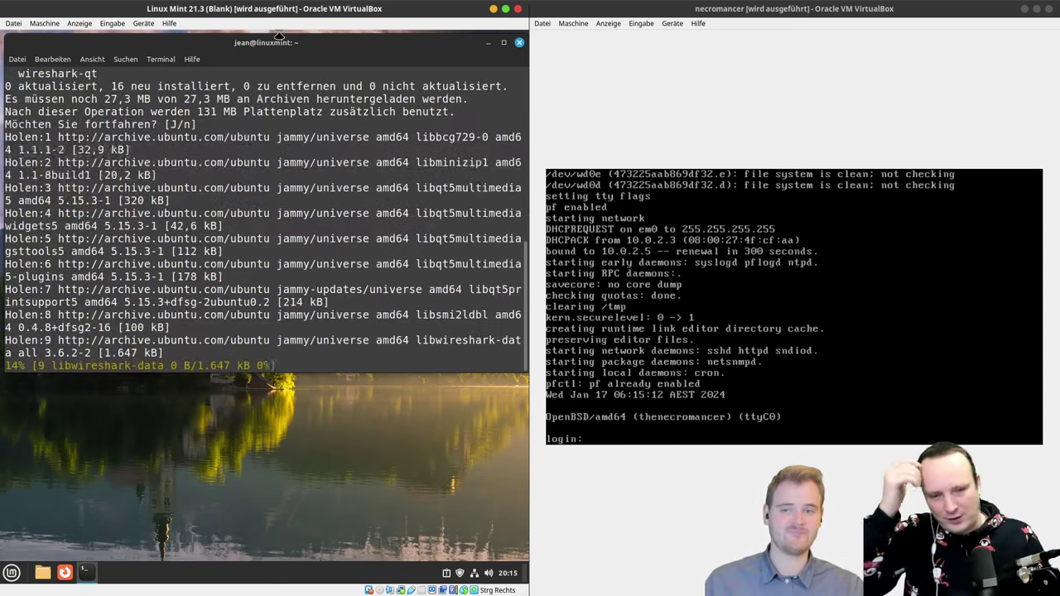
Step: Set necromancer's adapter Promiscuous-Modus to 'erlauben für alle VMs' and save
click(503, 42)
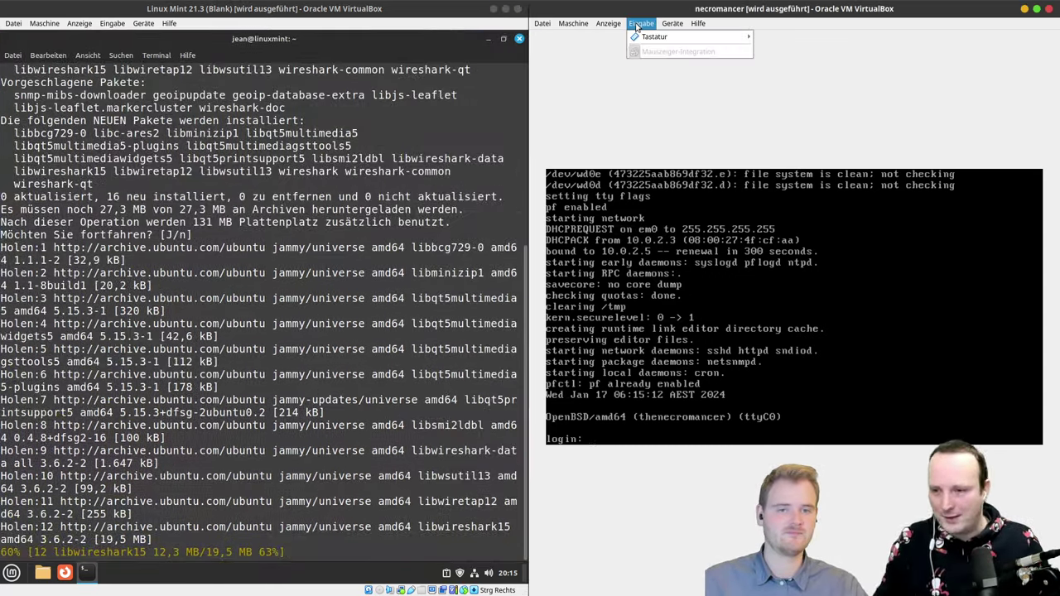
click(573, 24)
click(585, 36)
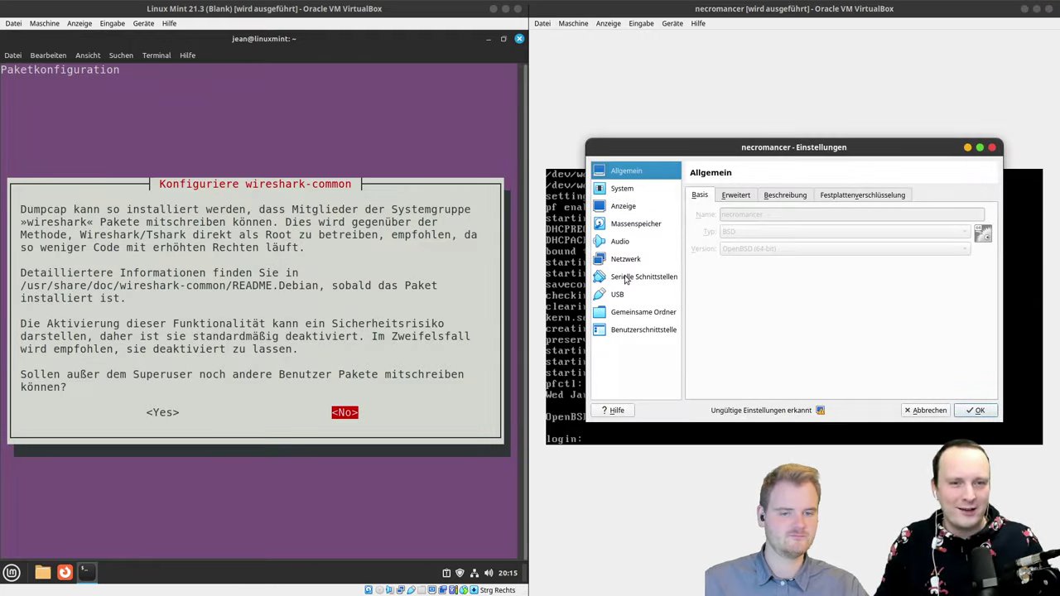
click(617, 260)
click(739, 261)
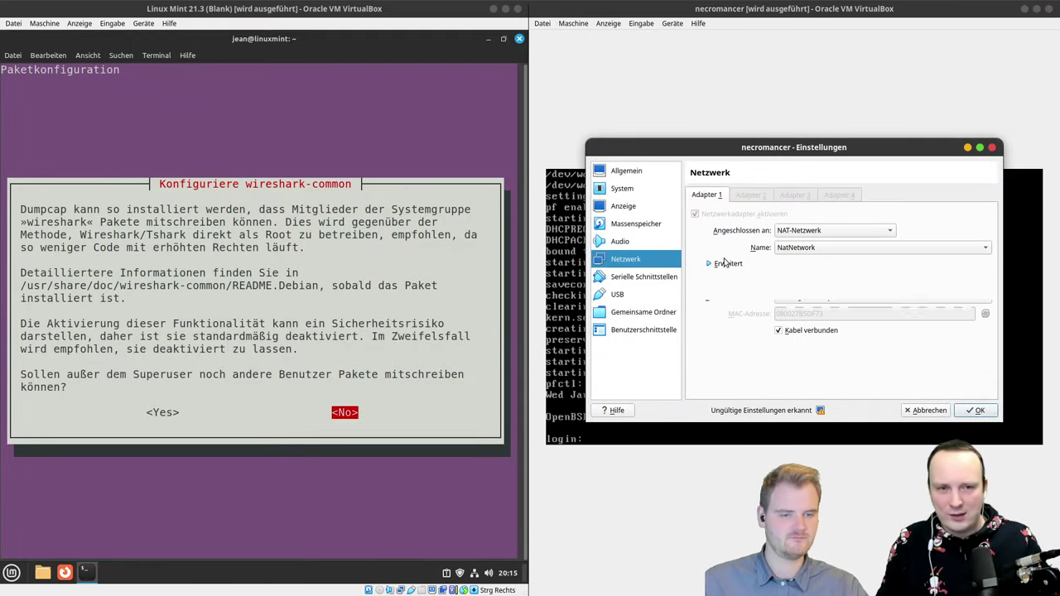
click(790, 298)
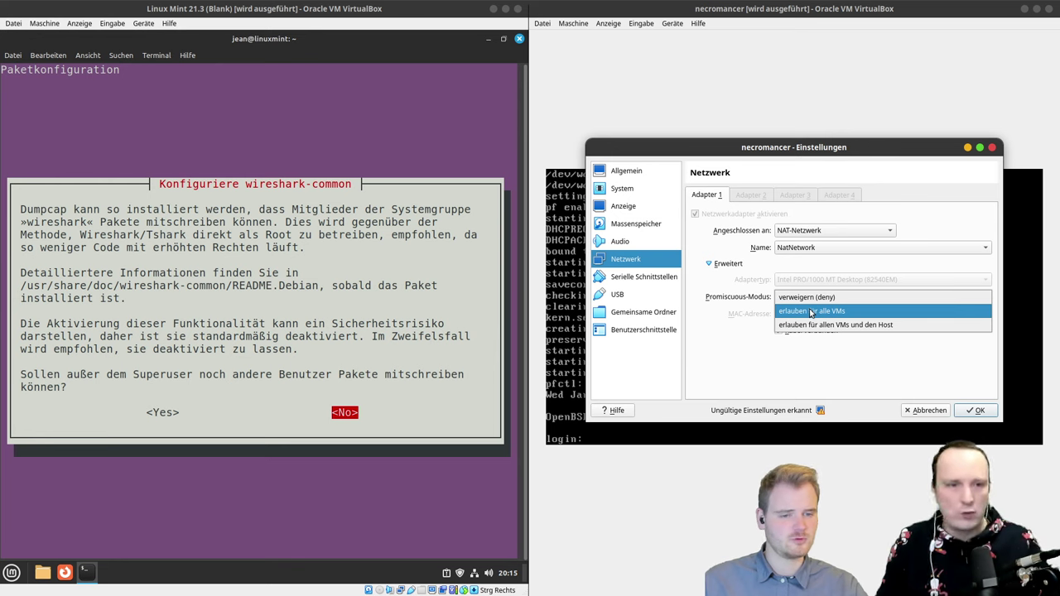
click(810, 313)
click(973, 411)
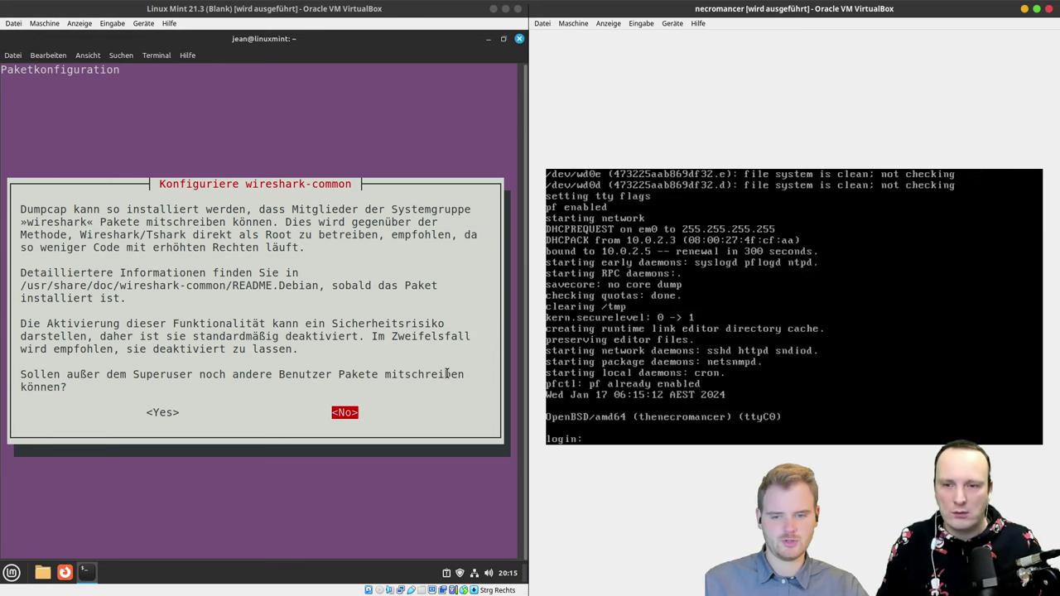
Step: Answer Yes in the wireshark-common dialog so non-superusers can capture packets
click(332, 349)
key(Left)
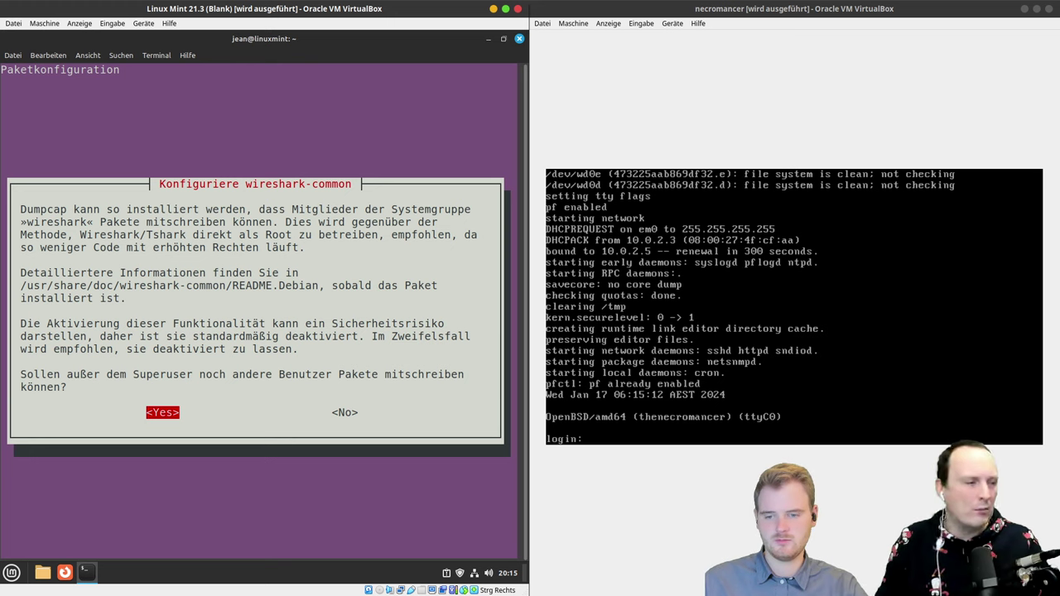
key(Return)
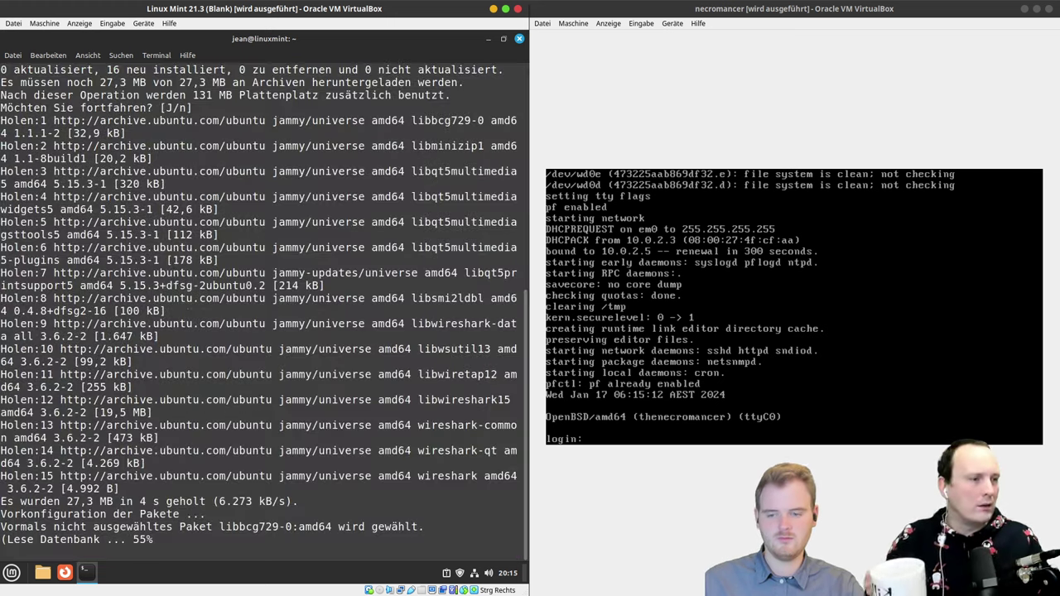
click(80, 23)
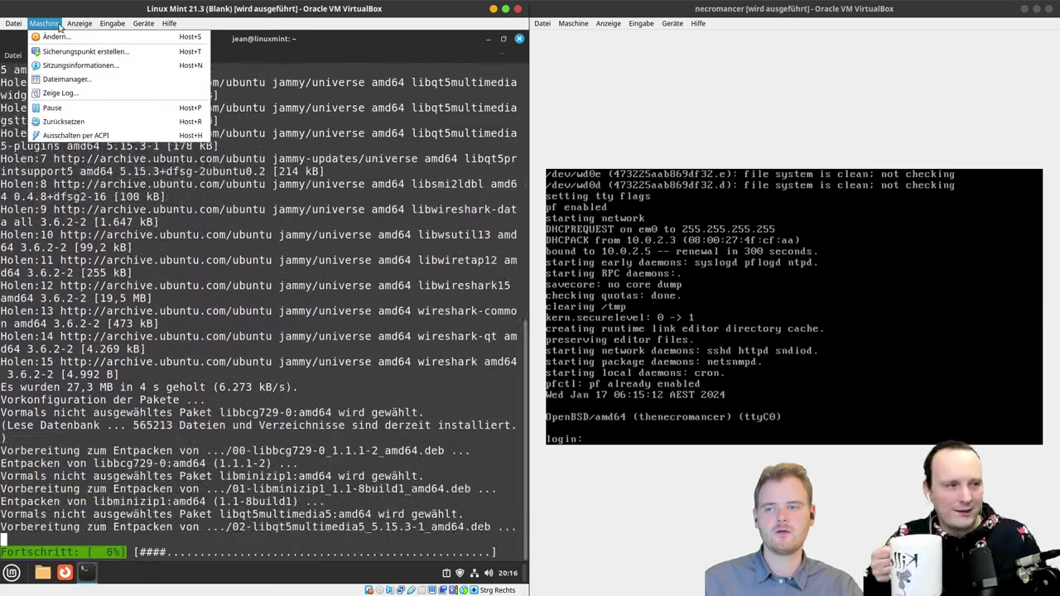
Step: Set the Linux Mint VM's adapter Promiscuous-Modus to 'erlauben für alle VMs' and save
click(55, 36)
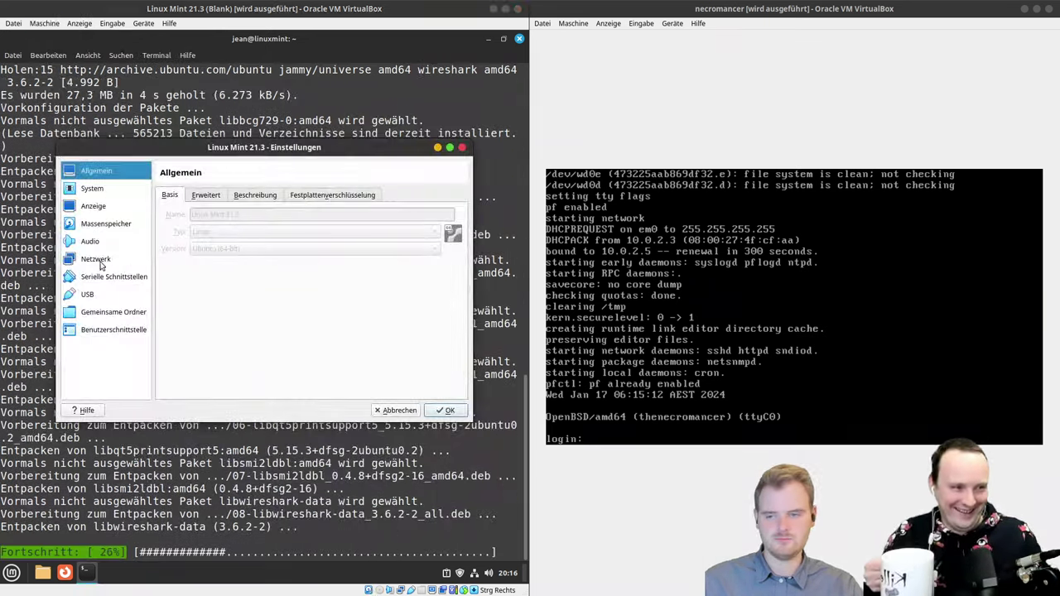
click(95, 259)
click(273, 248)
click(273, 247)
click(198, 264)
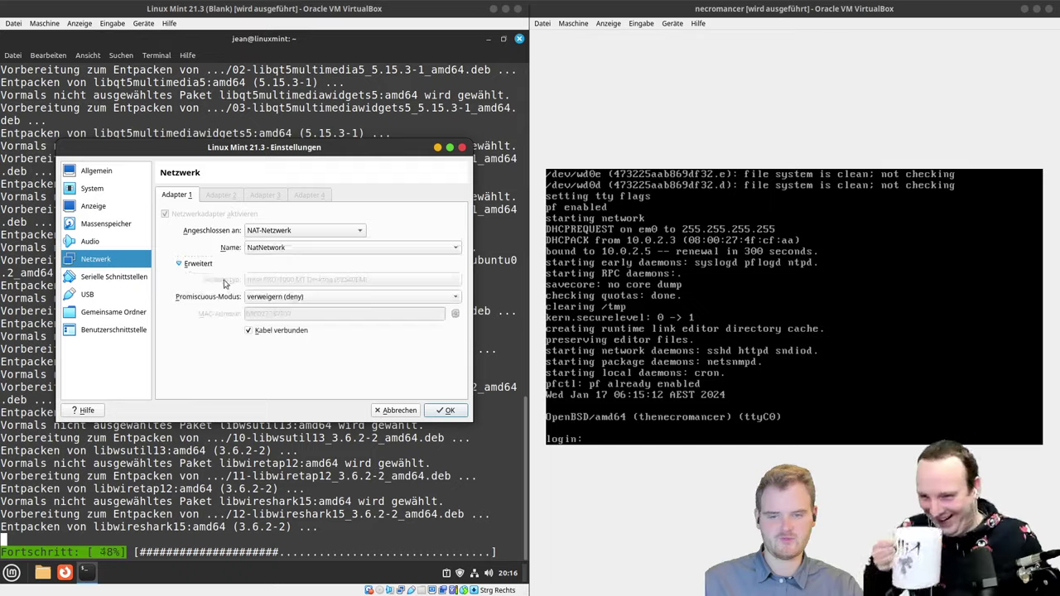
click(290, 300)
click(284, 311)
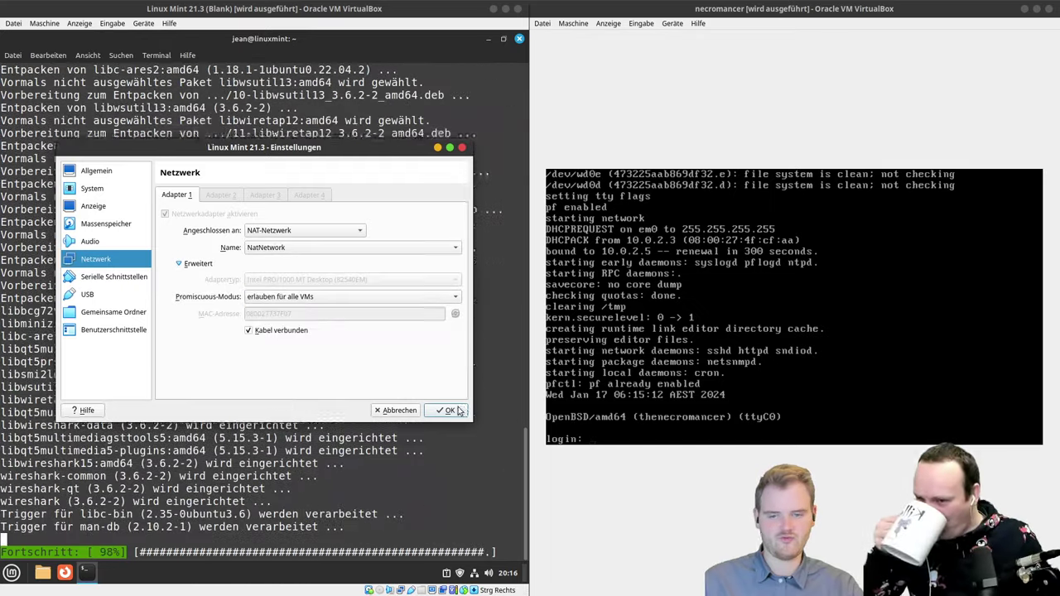
click(445, 410)
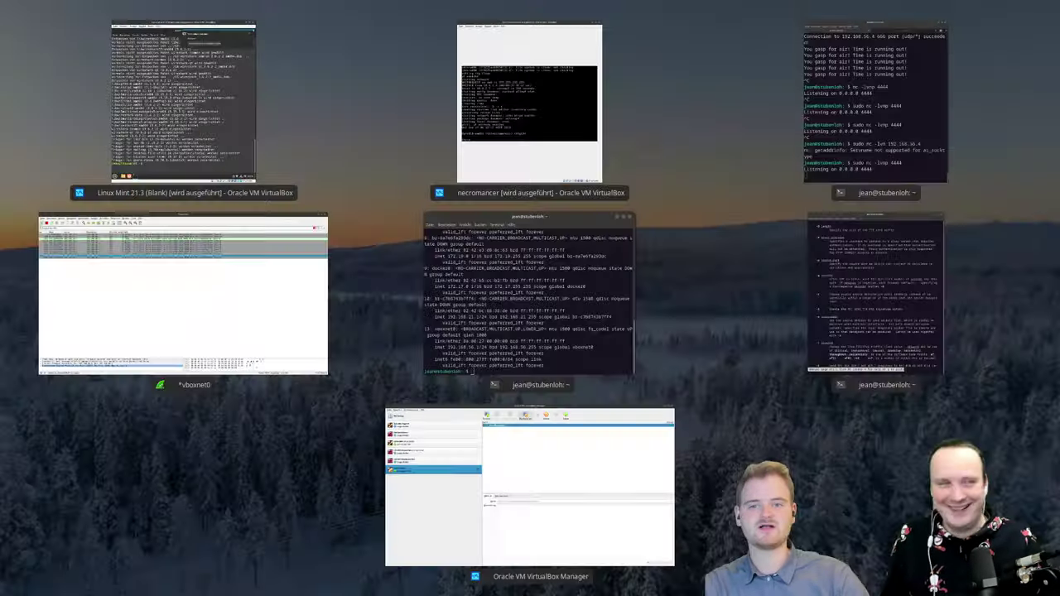
Step: Quit the host's old vboxnet0 Wireshark capture without saving
mouse_move(0, 0)
middle_click(111, 301)
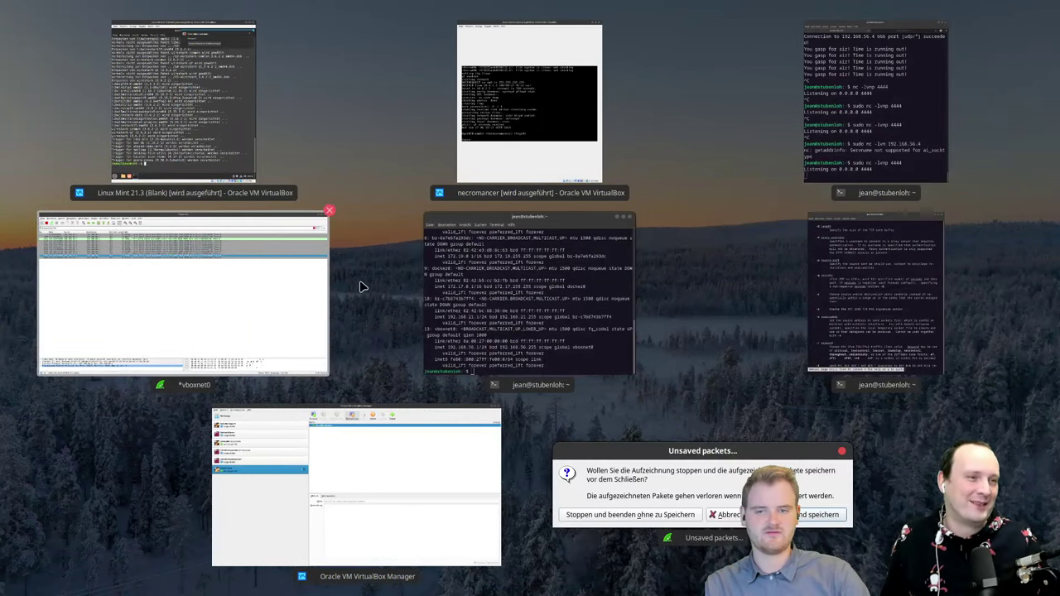
click(674, 482)
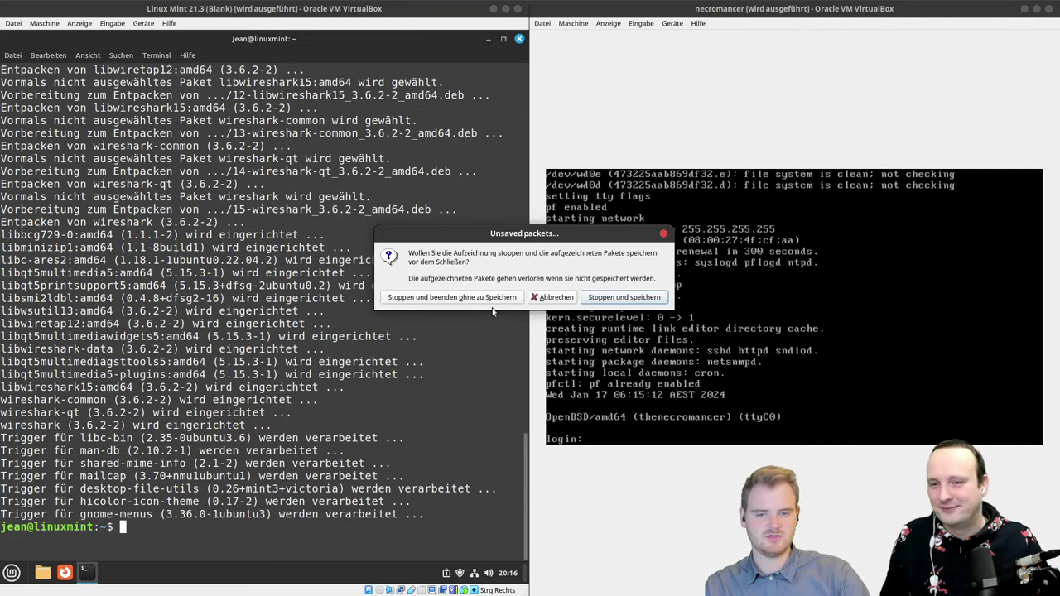
click(491, 300)
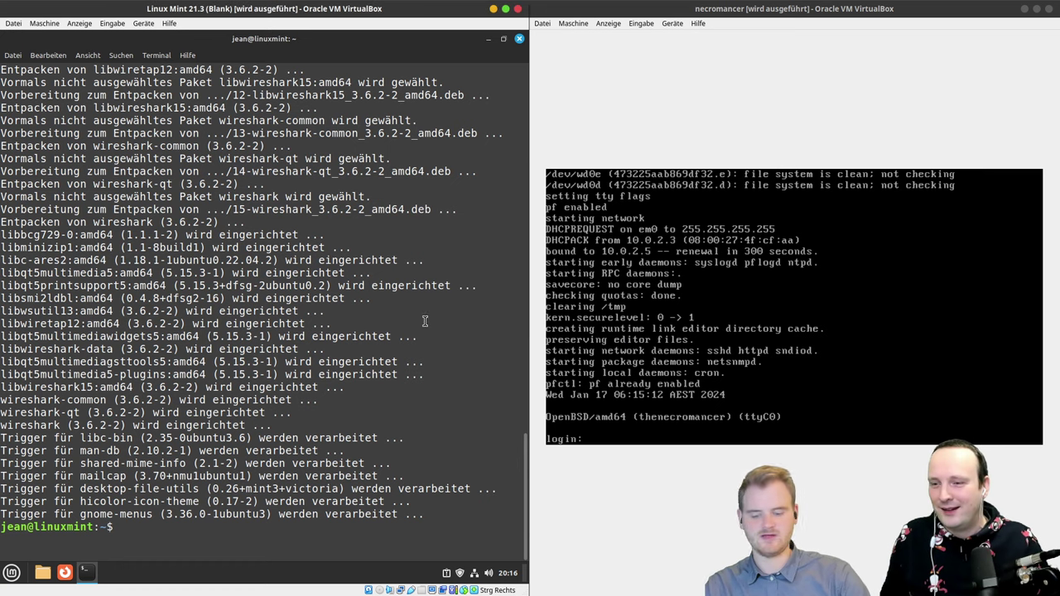
Step: Launch Wireshark via sudo wireshark, maximize it, capture on enp0s3 and enlarge the packet panes
text(sudo wireshark)
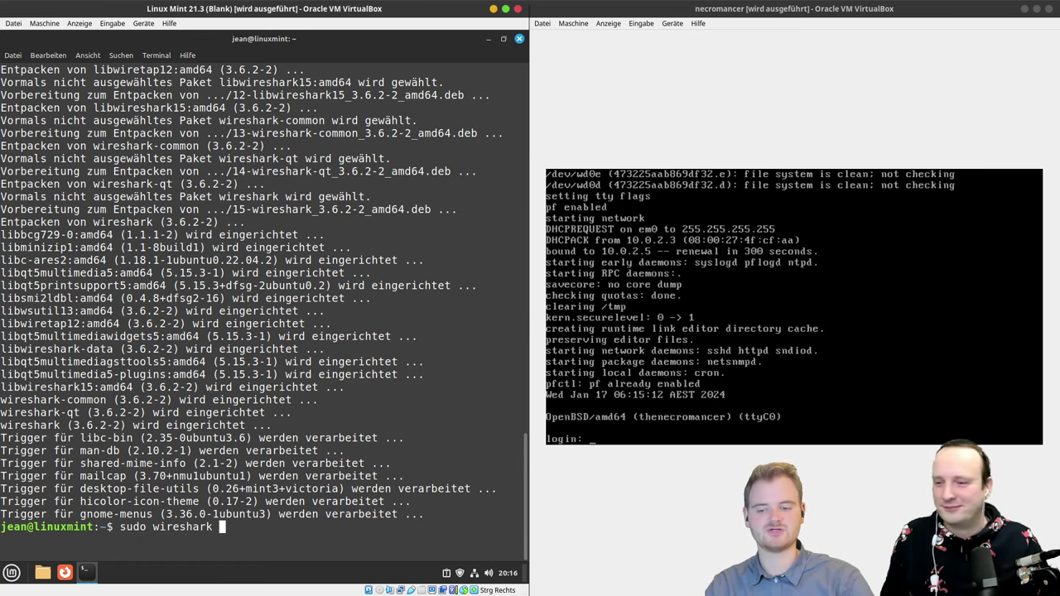
key(Return)
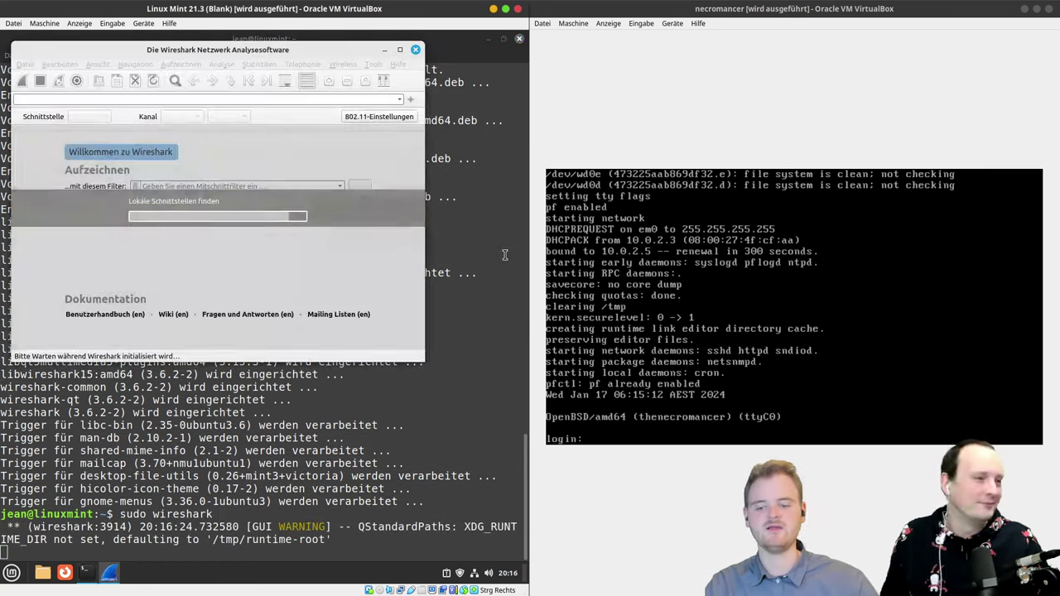
double_click(257, 52)
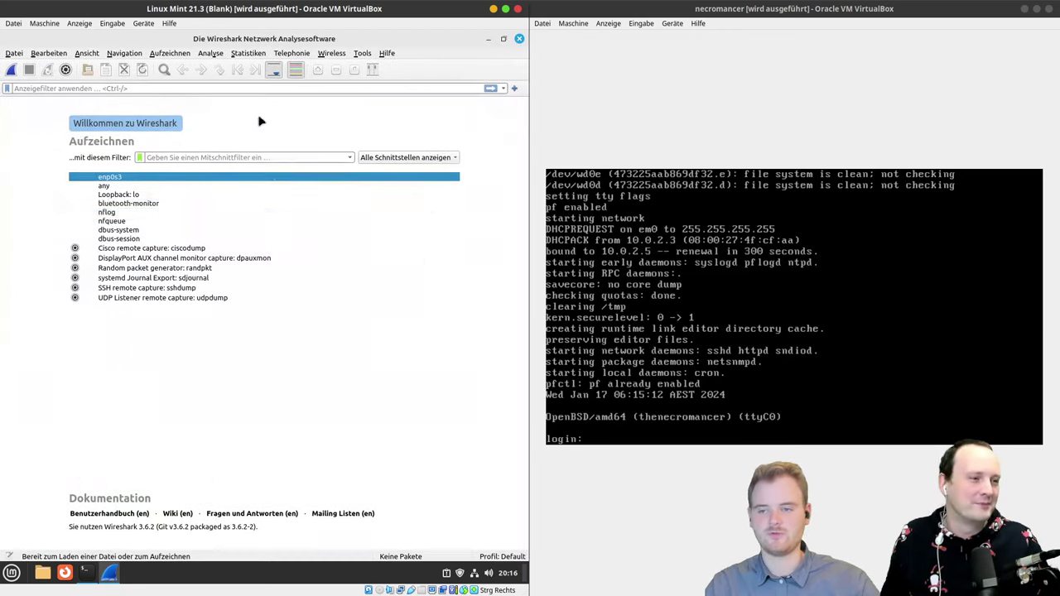
double_click(163, 179)
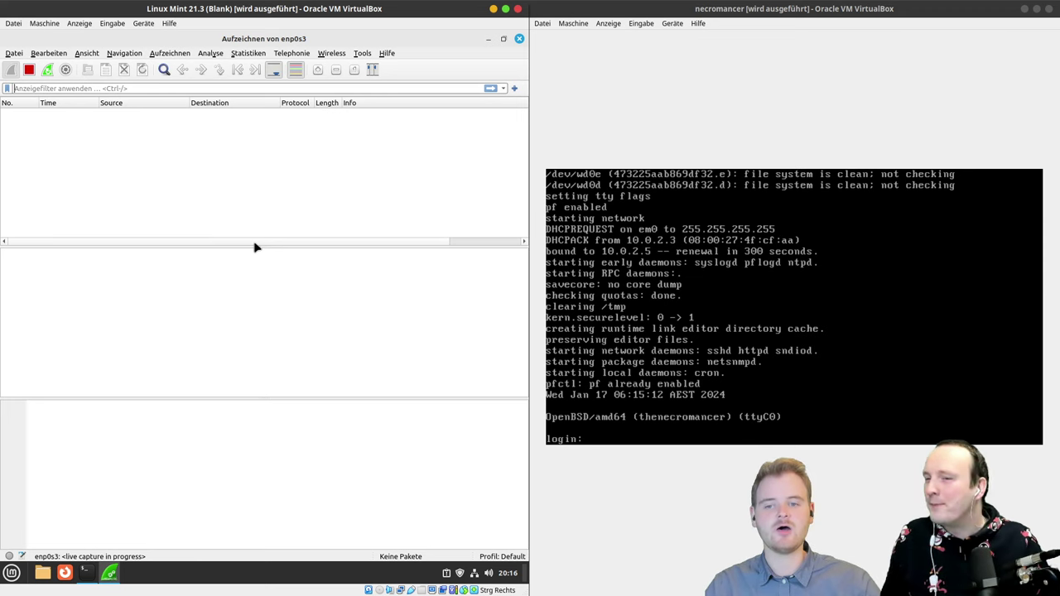
drag(254, 246, 226, 312)
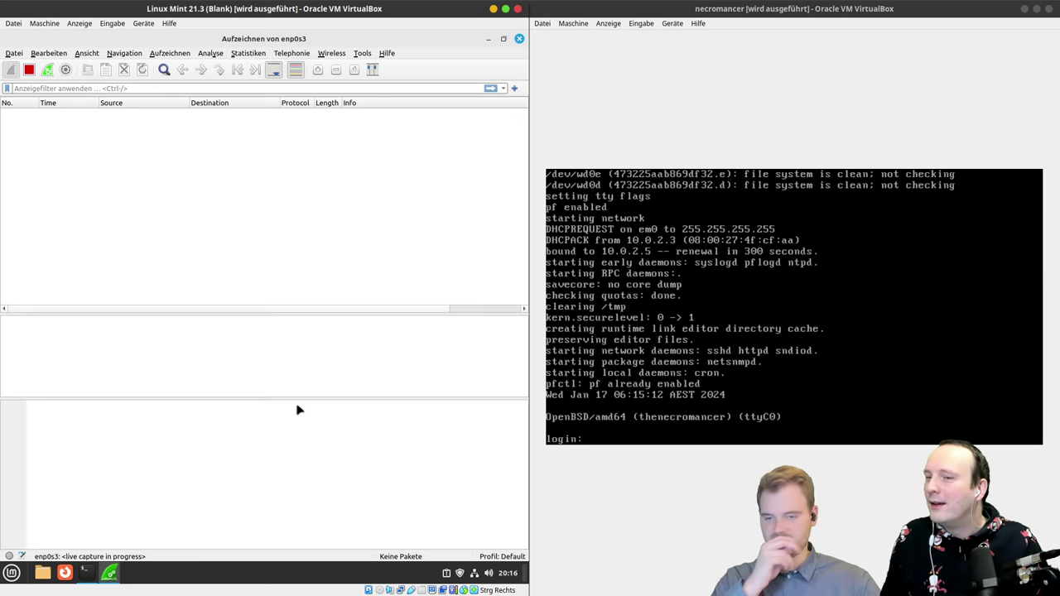
drag(305, 399, 267, 445)
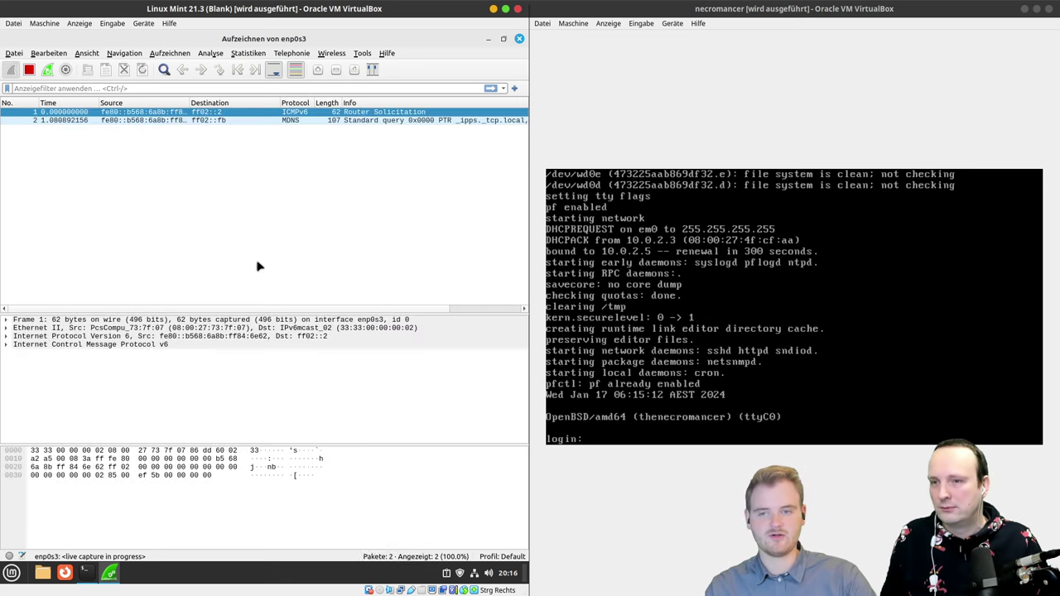
Step: Inspect captured packets 2 through 12 one by one, including the NTP request
click(191, 145)
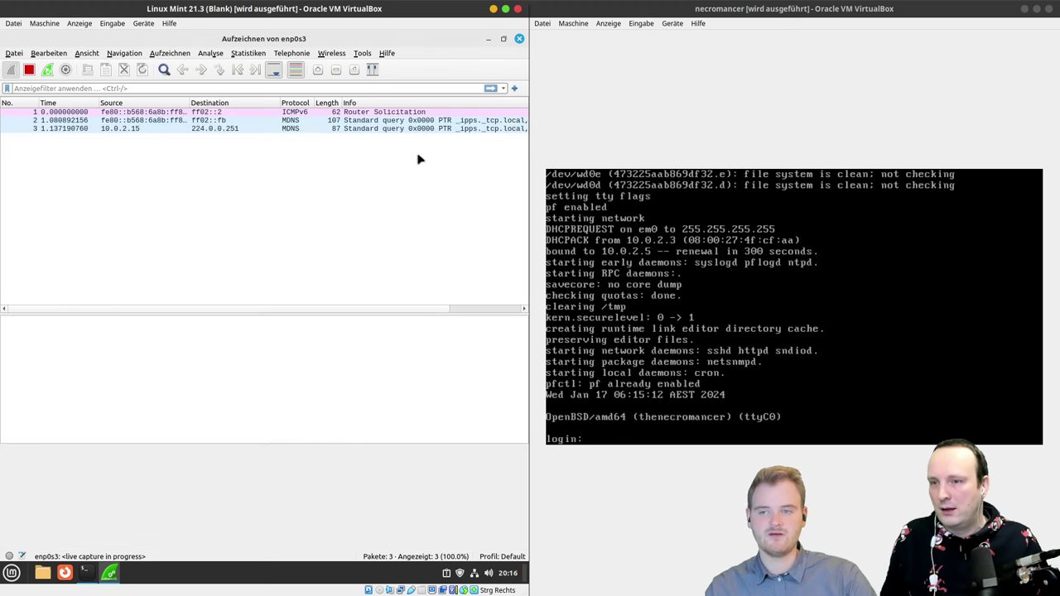
click(255, 120)
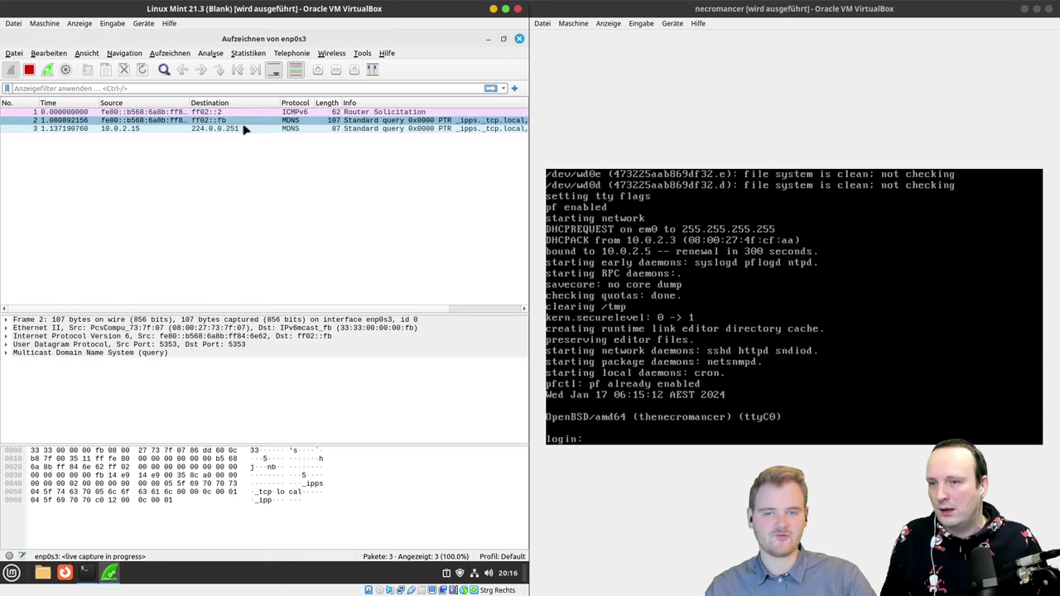
click(240, 129)
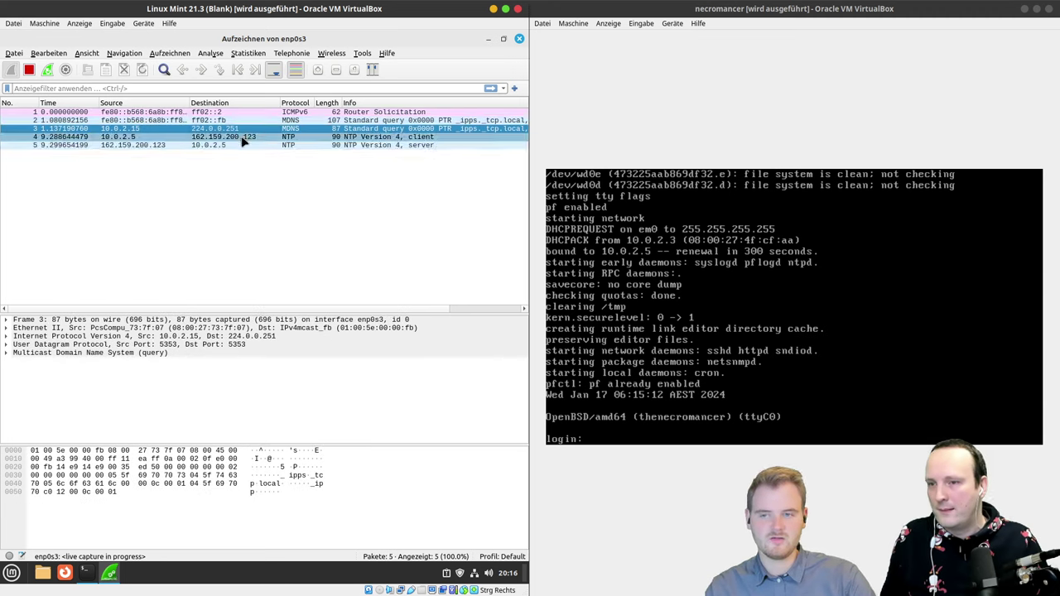
click(242, 137)
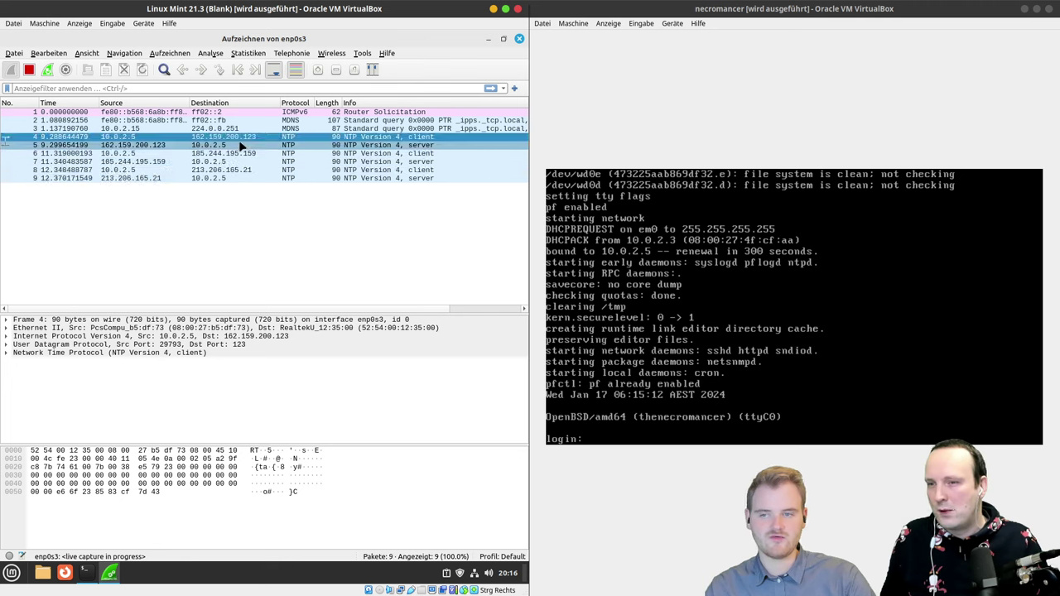
click(240, 145)
click(236, 154)
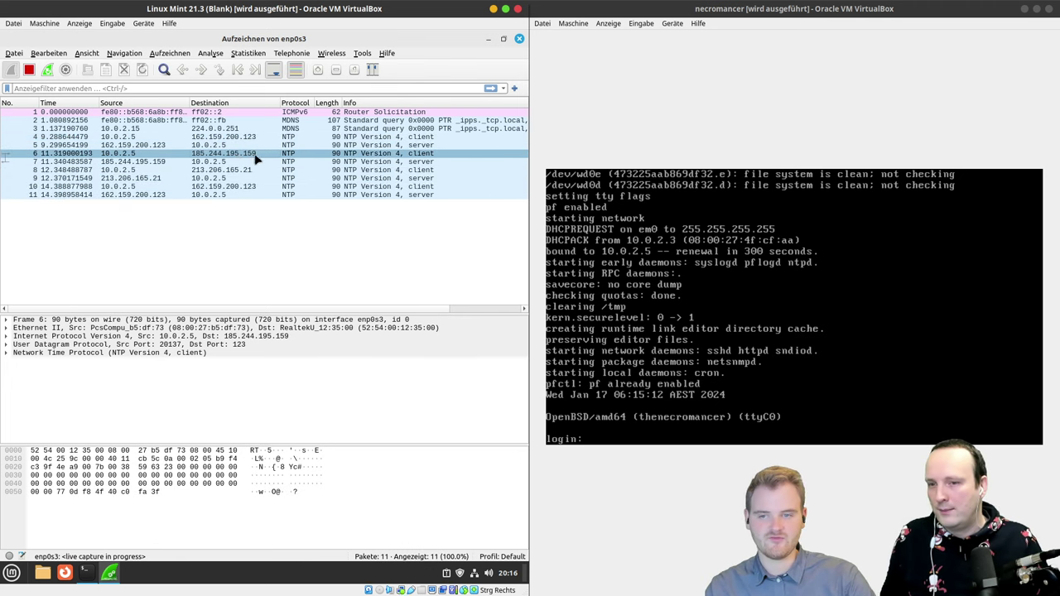
click(255, 164)
click(254, 170)
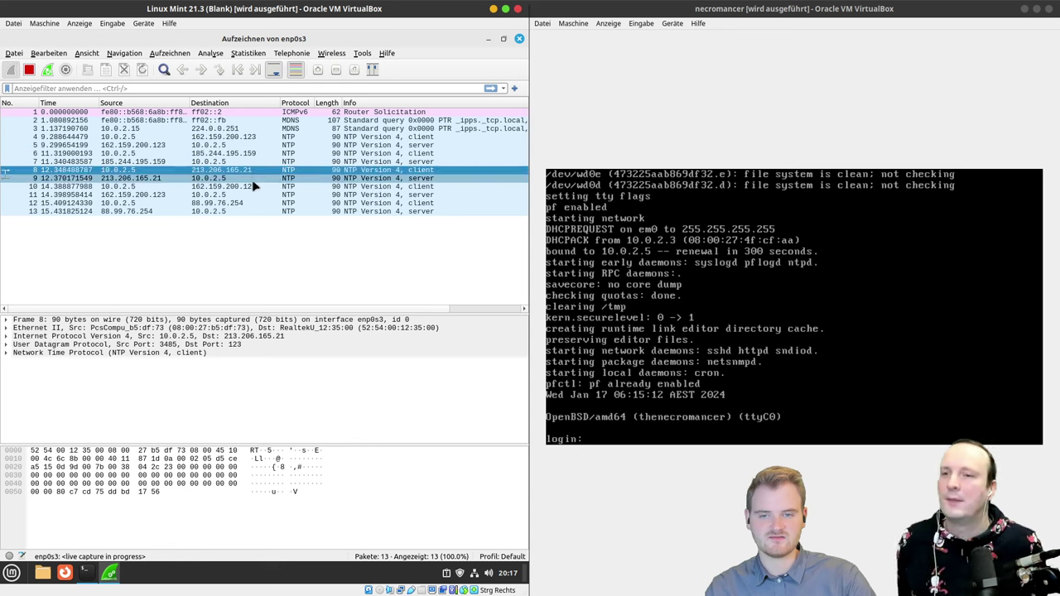
click(257, 178)
click(257, 186)
click(259, 195)
click(257, 203)
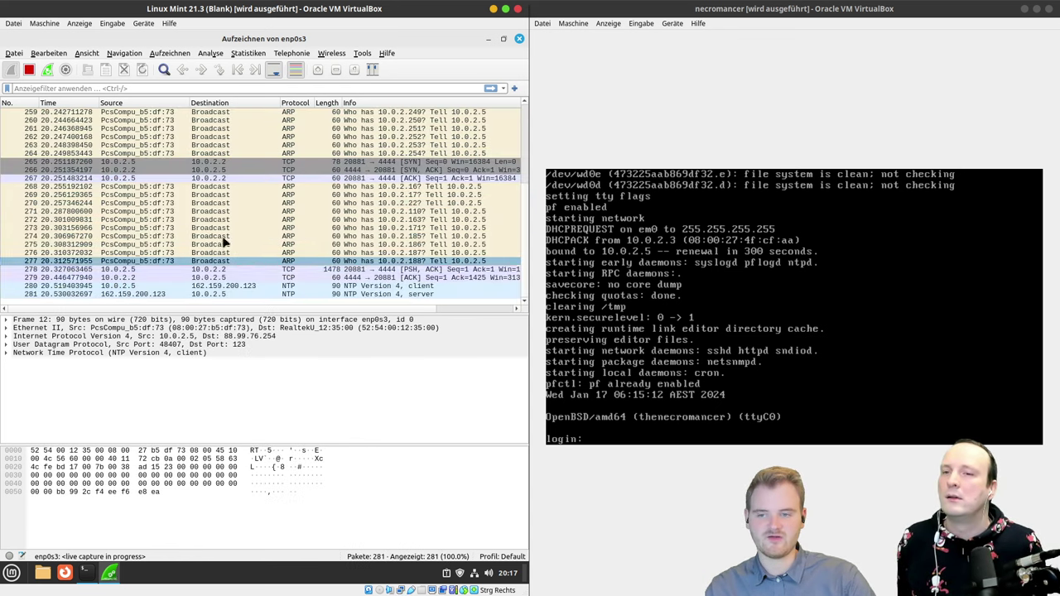
Step: Scroll the packet list up to the ARP scan and TCP port 4444 packets
scroll(279, 241, up, 4)
scroll(279, 240, up, 20)
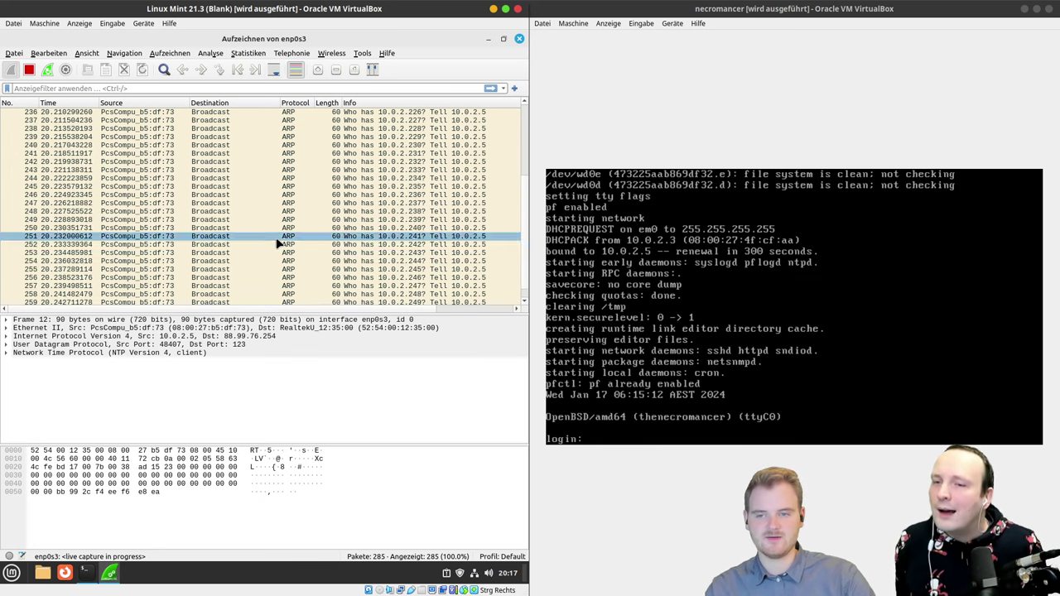
scroll(279, 226, up, 20)
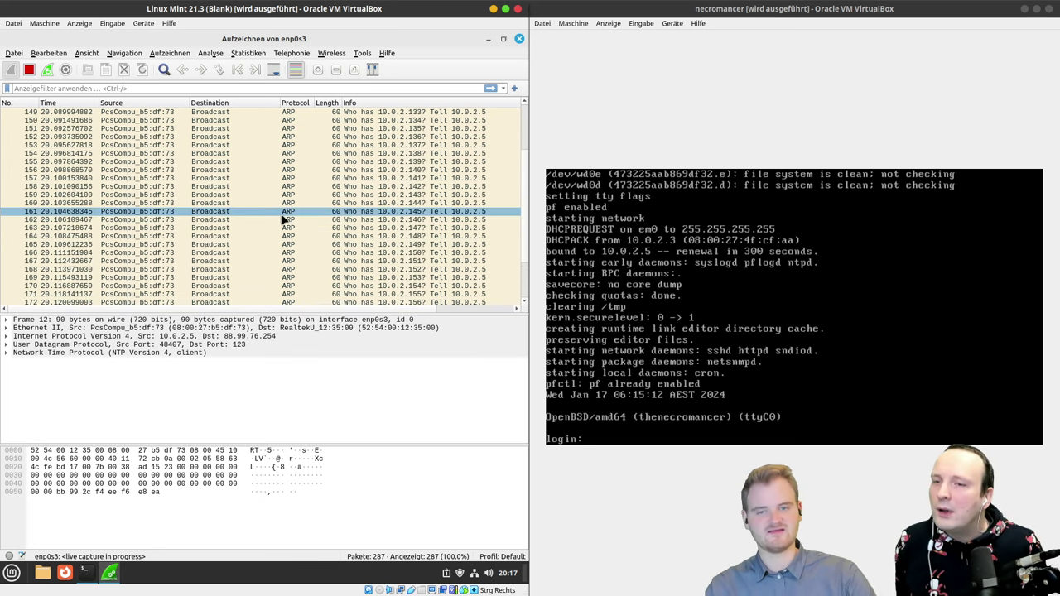
scroll(302, 244, up, 18)
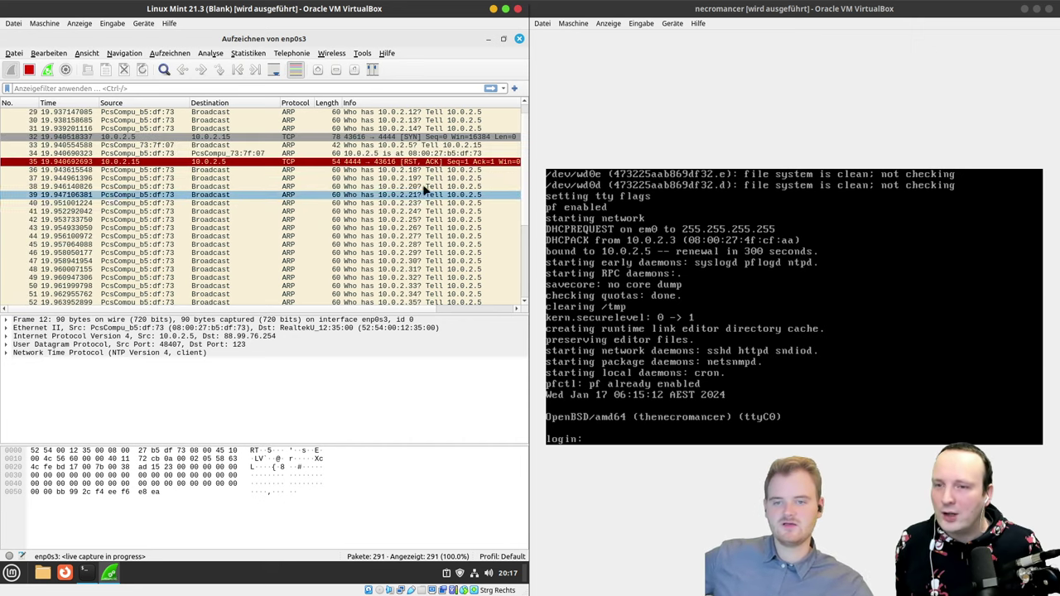
Step: Examine packet 35's TCP reset header in its own window, then widen the VM and return to the terminal
double_click(335, 165)
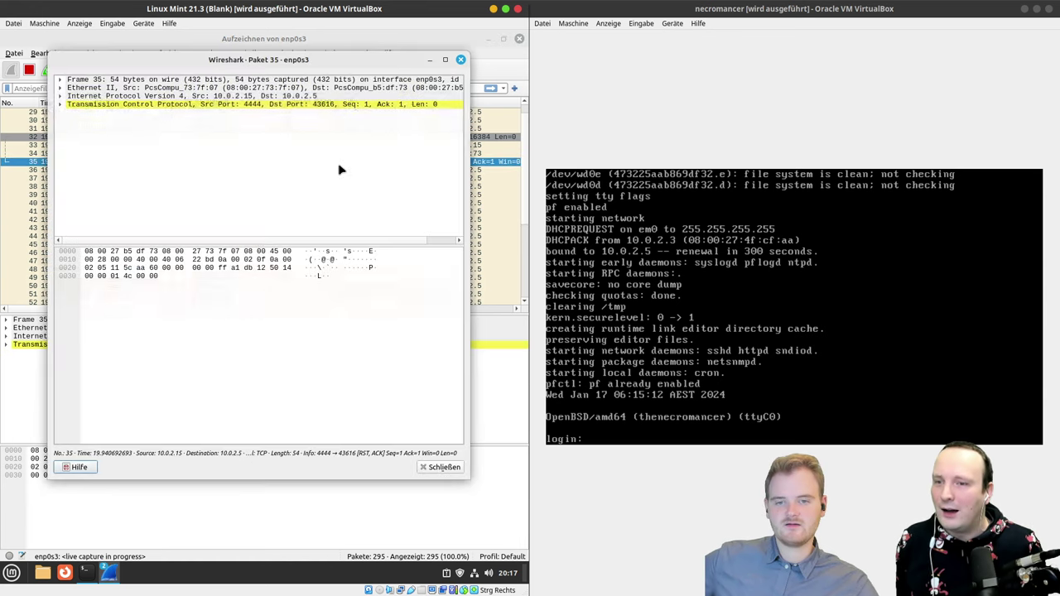
click(209, 105)
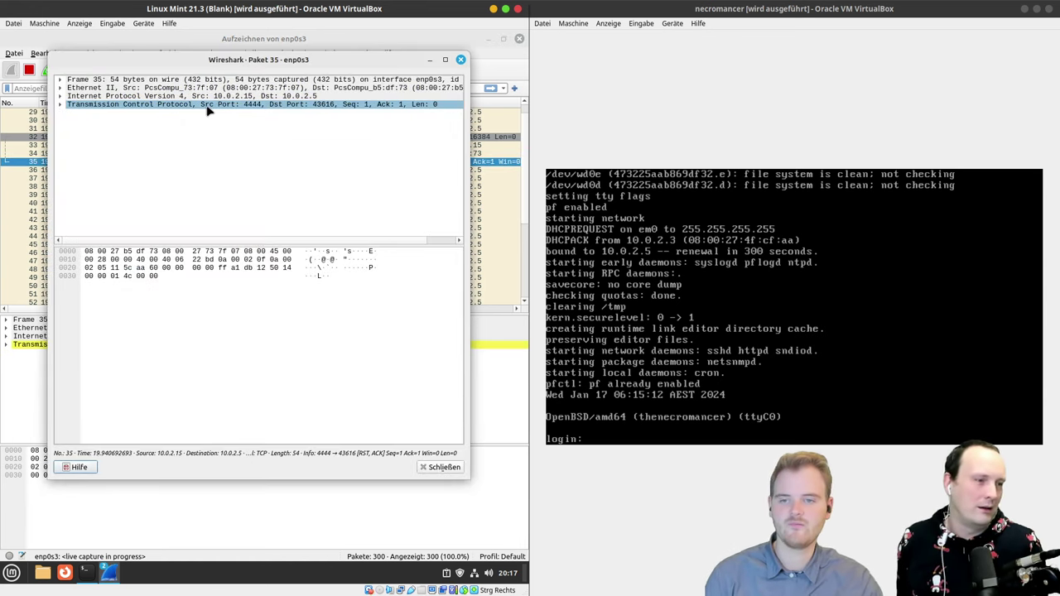
click(440, 467)
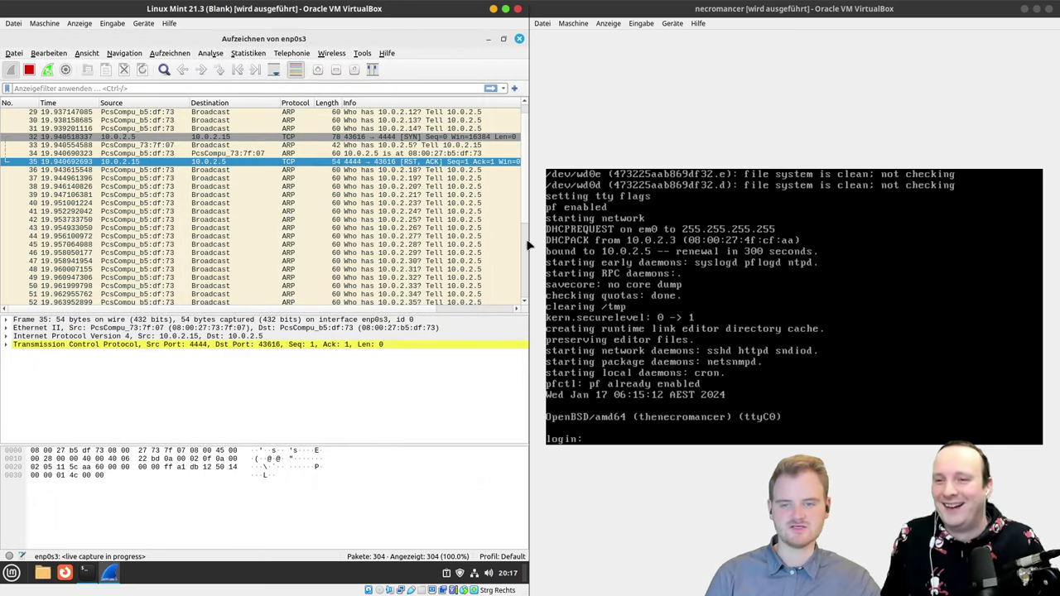
drag(526, 245, 560, 242)
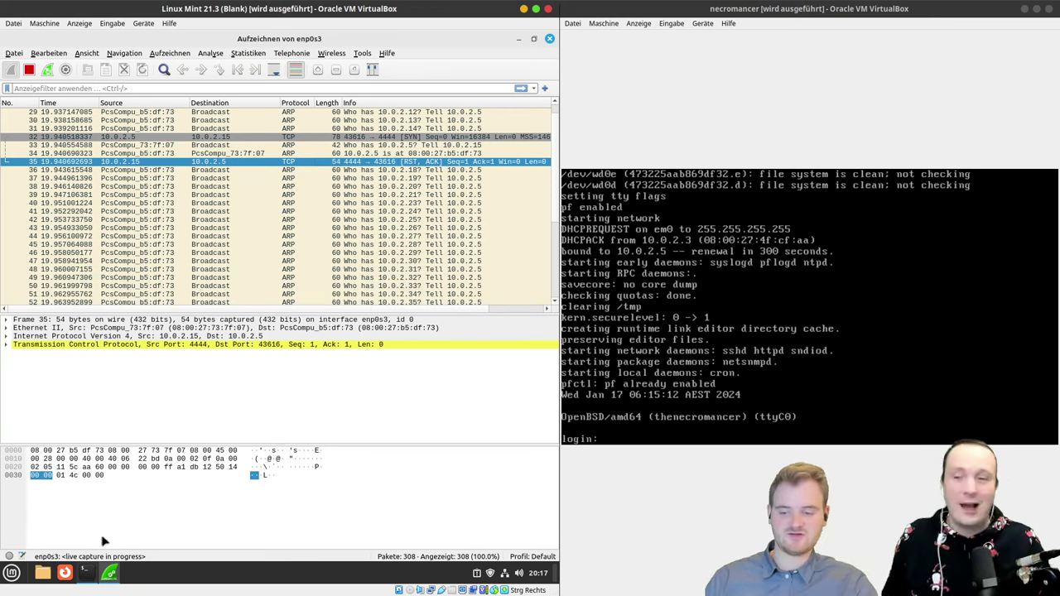
click(86, 573)
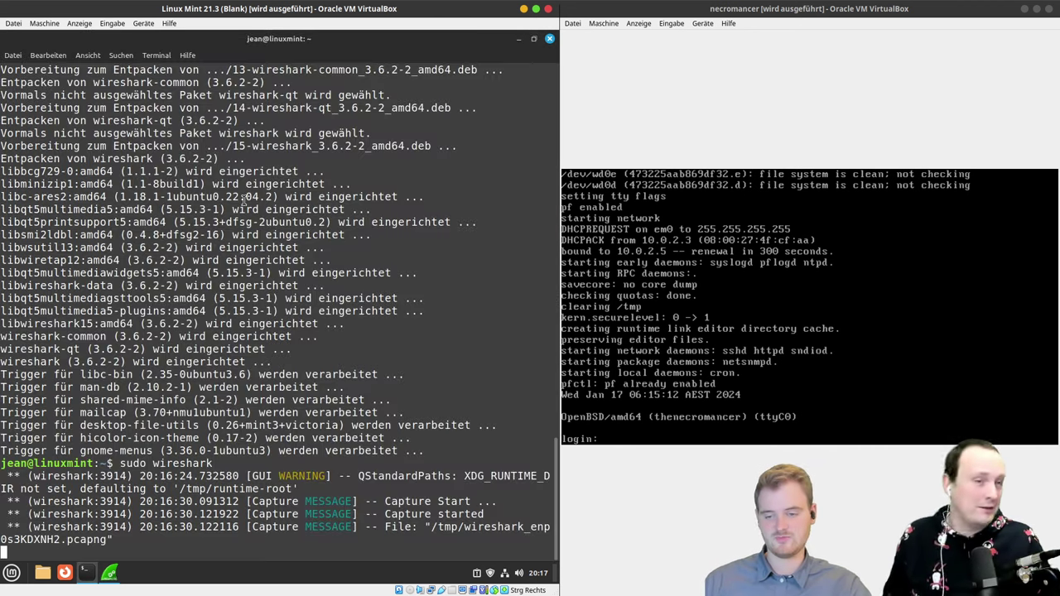
Step: Open a second Mint terminal tab with larger text and begin typing the netcat listener 'sudo nc -l'
key(ctrl+shift+t)
key(ctrl+plus)
key(ctrl+plus)
text(sudo nc -nv)
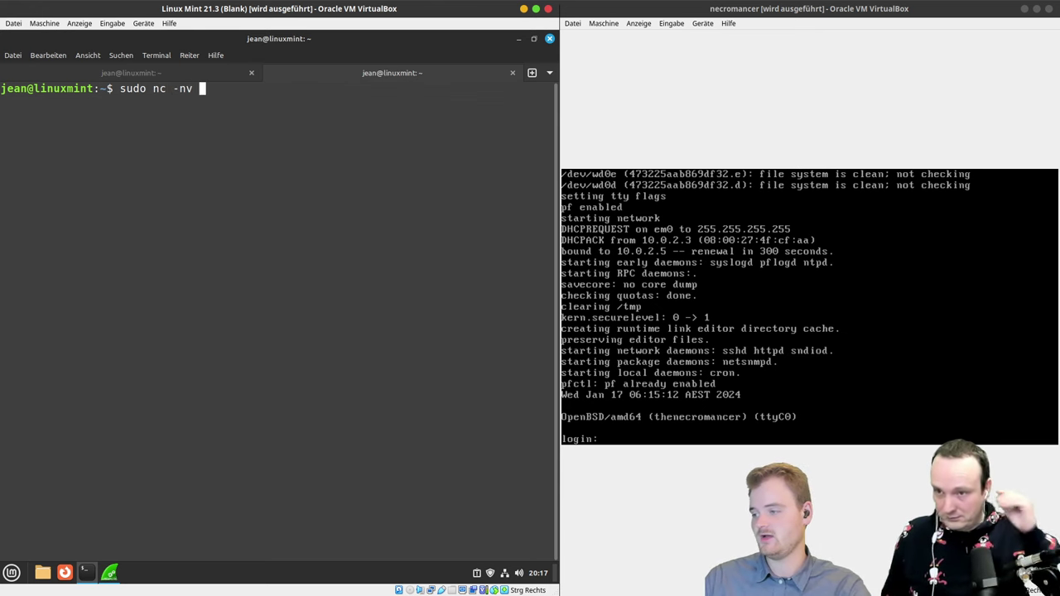
key(BackSpace)
key(BackSpace)
text(lvnp 4444)
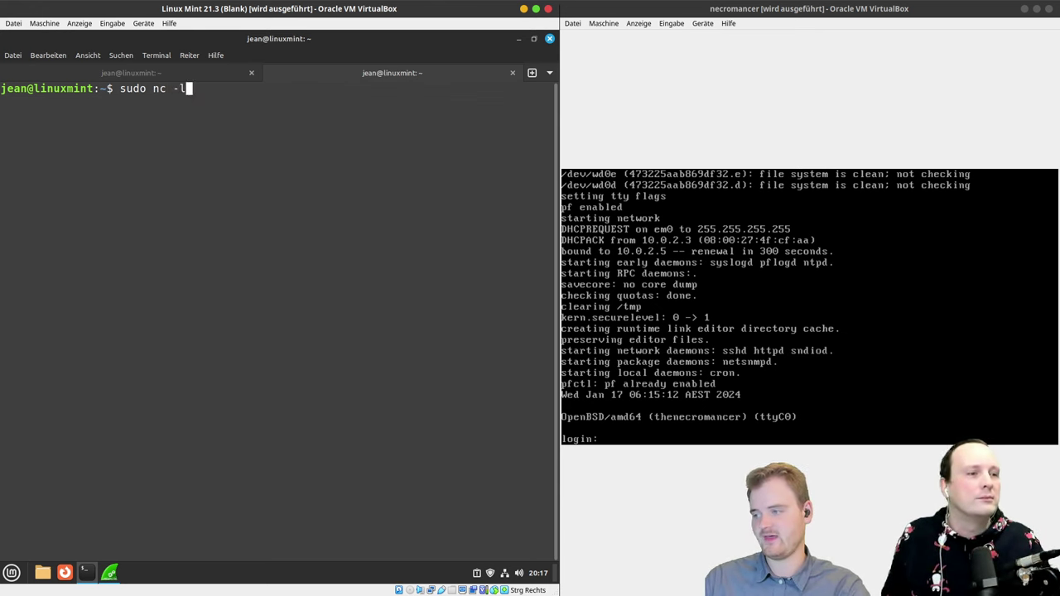
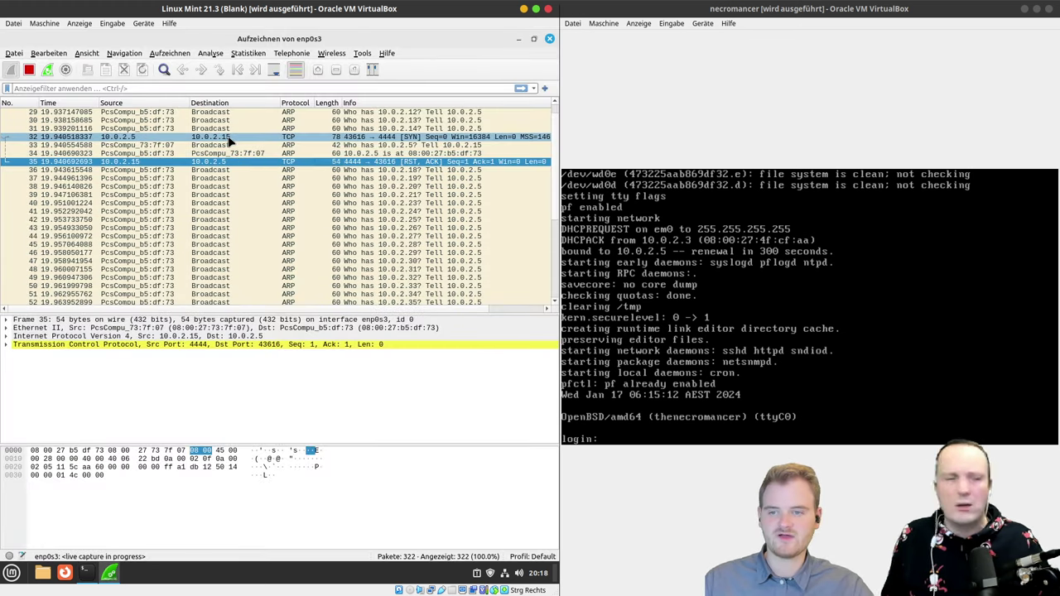
Step: Inspect Wireshark packet 32, the SYN from 10.0.2.5 to port 4444, then bring the netcat terminal forward
click(231, 138)
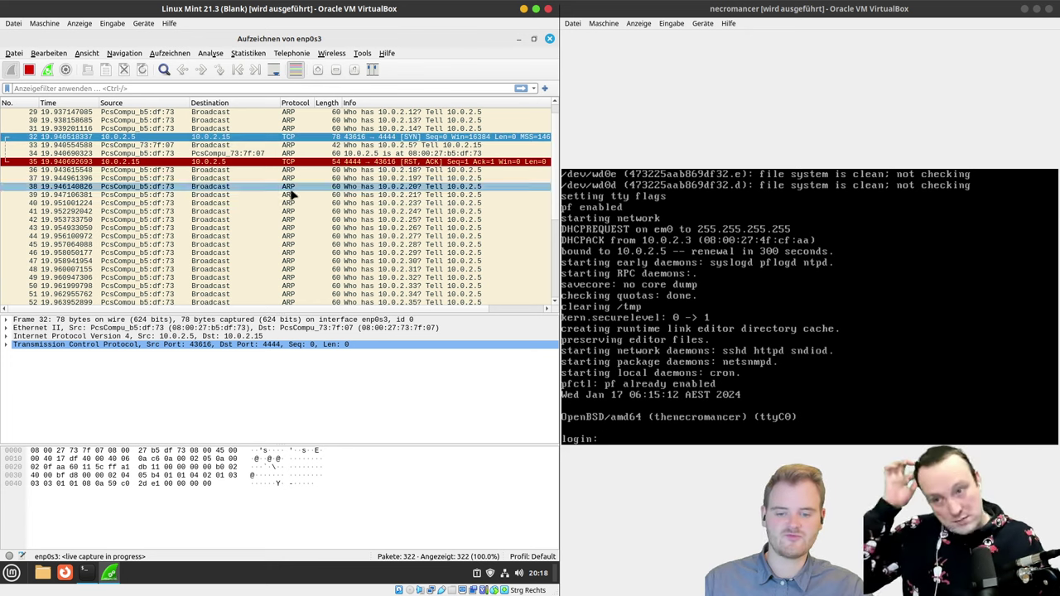
click(91, 573)
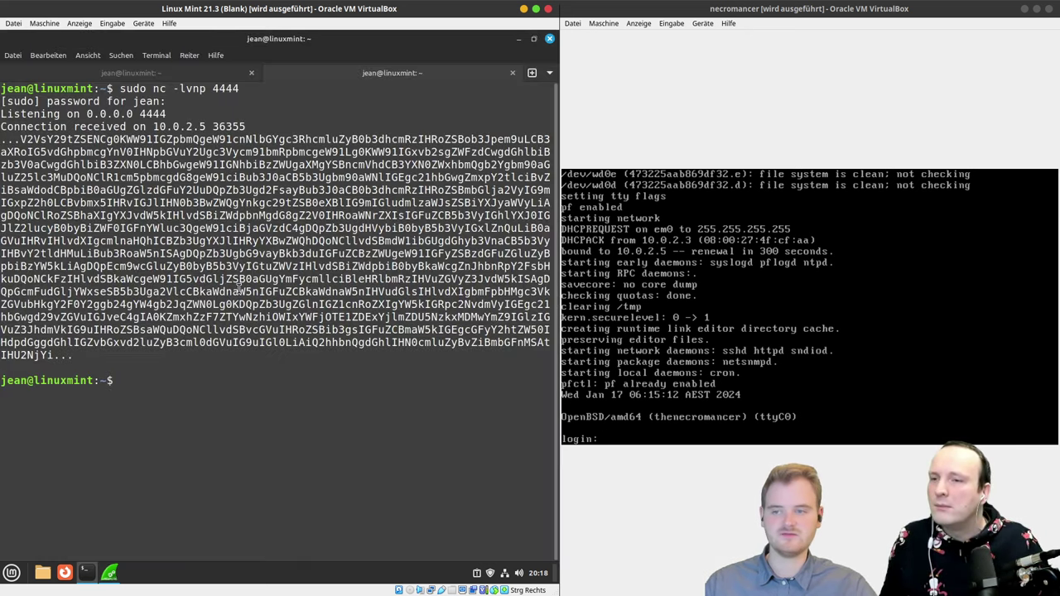
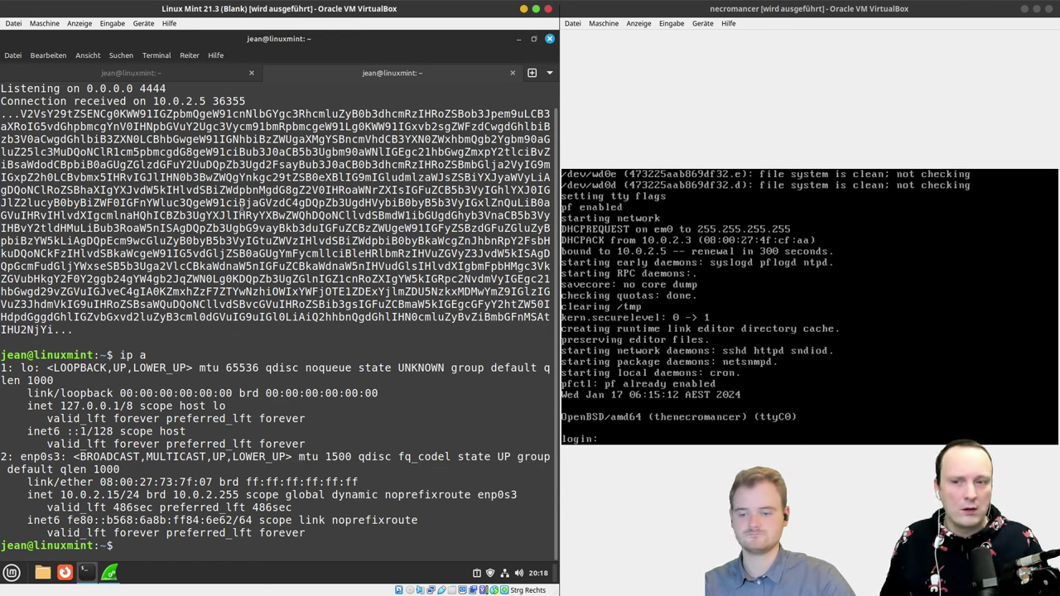
Step: Run base64 --help to display its usage and options, using tab completion for the command name
text(base)
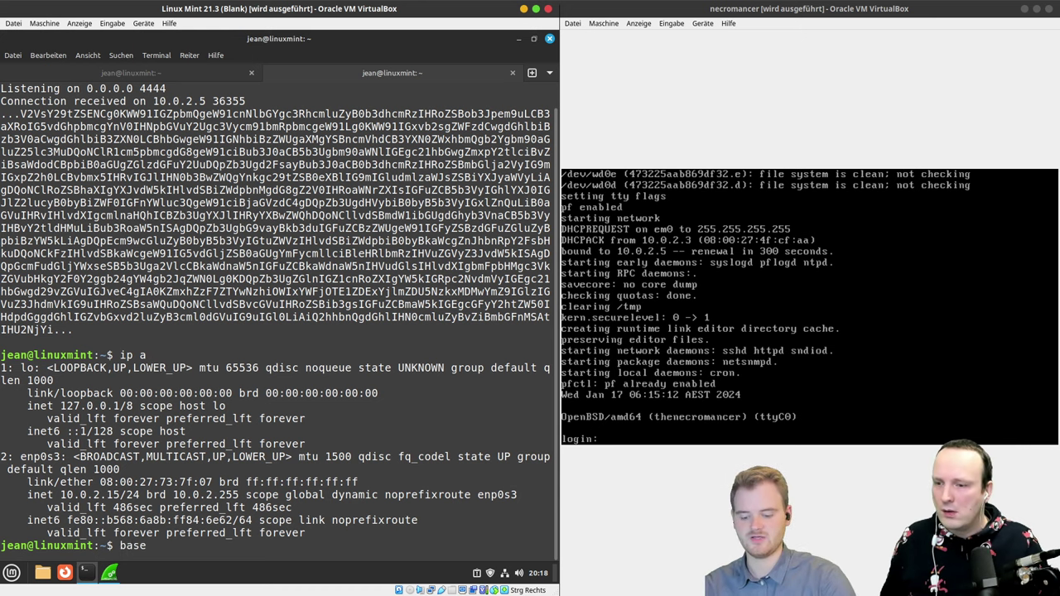
key(Tab)
key(Tab)
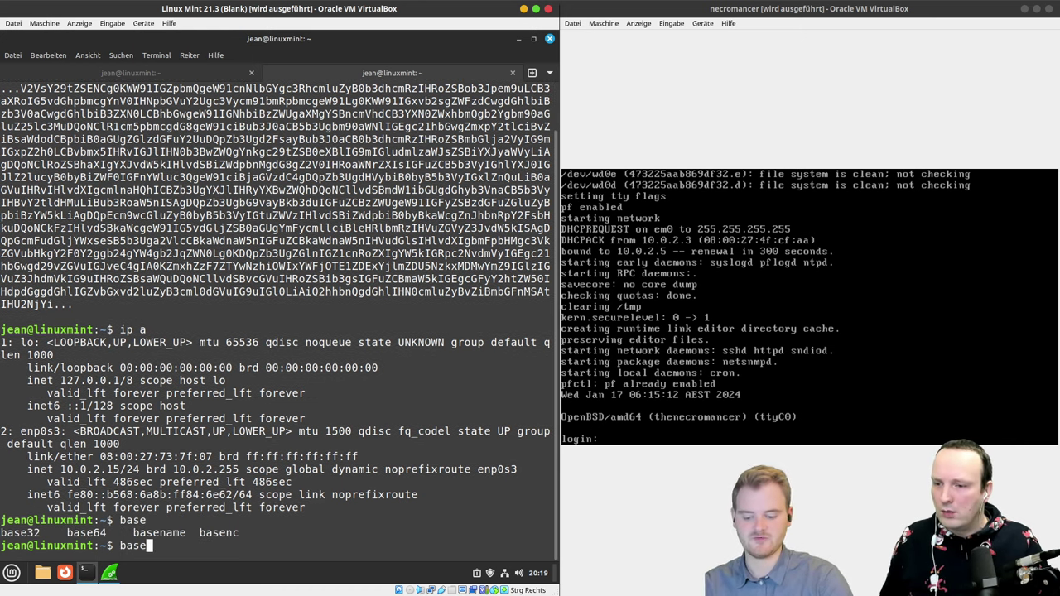
text(64)
key(Tab)
key(Tab)
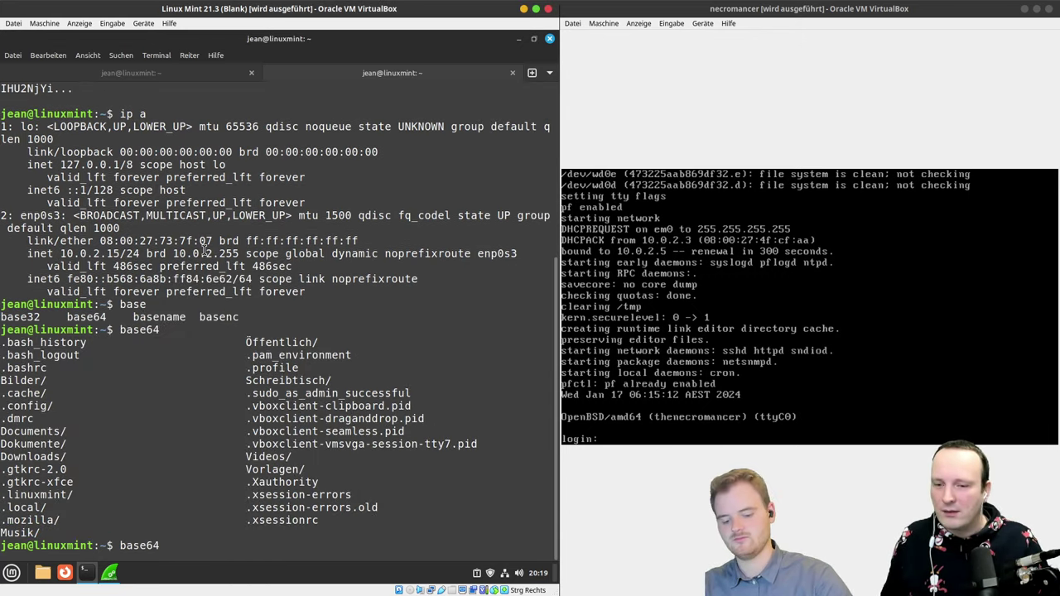
text(--help)
key(Return)
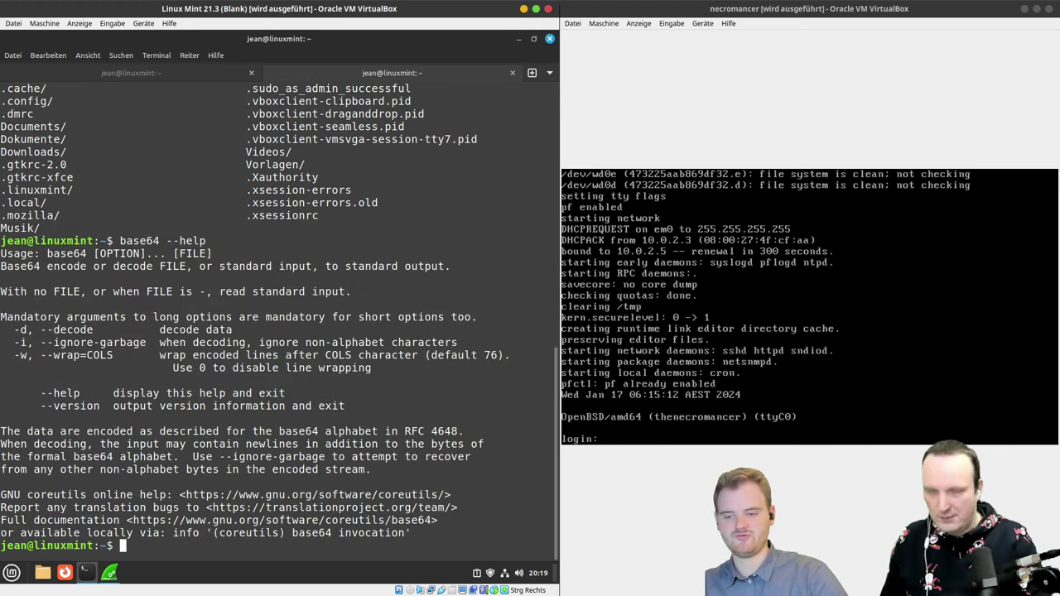
Step: Edit the recalled command into 'base64 -d' at the prompt for decoding
key(Up)
key(BackSpace)
key(BackSpace)
key(BackSpace)
key(BackSpace)
key(BackSpace)
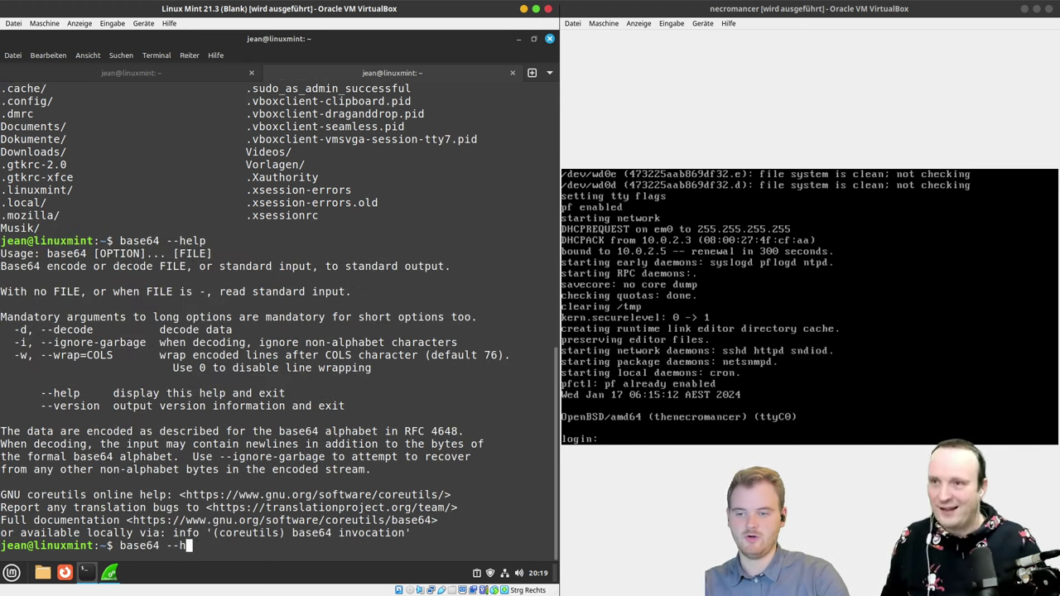
text(d)
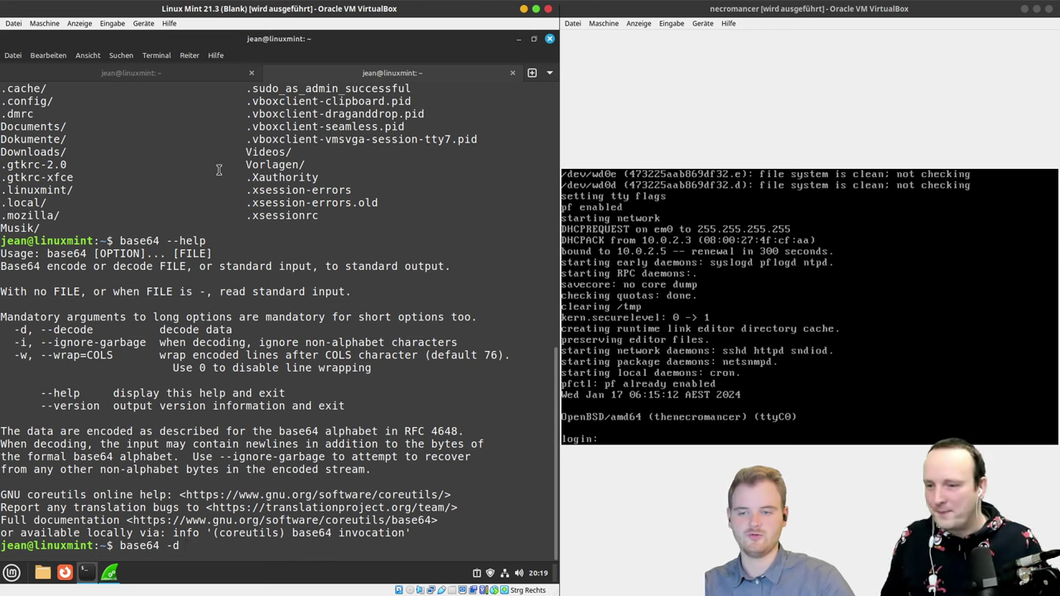
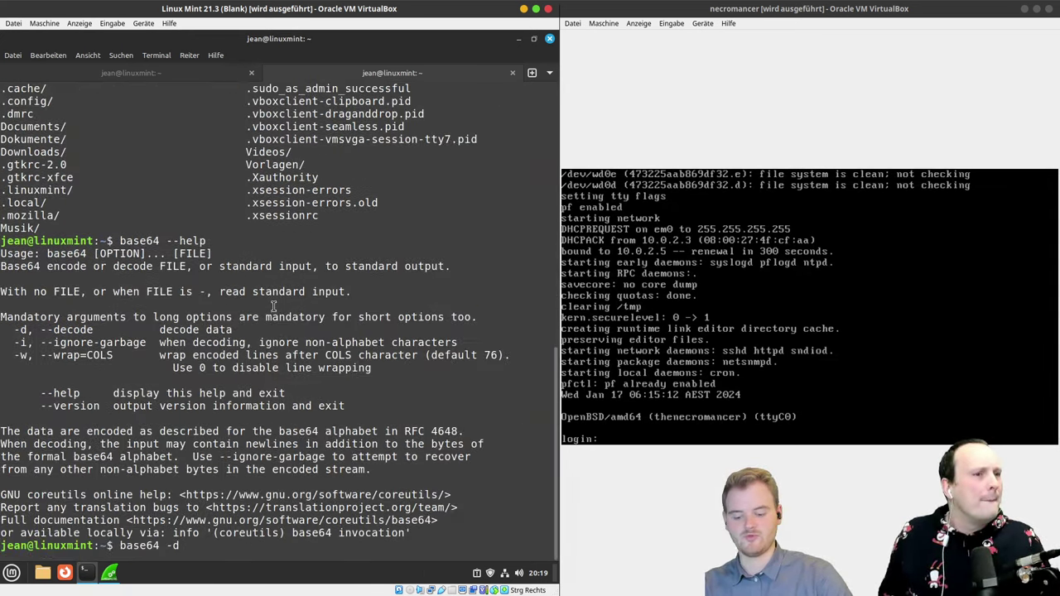
Step: Run base64 -d on the pasted string, which fails with 'File name too long', then recall it for editing after -d
key(ctrl+shift+v)
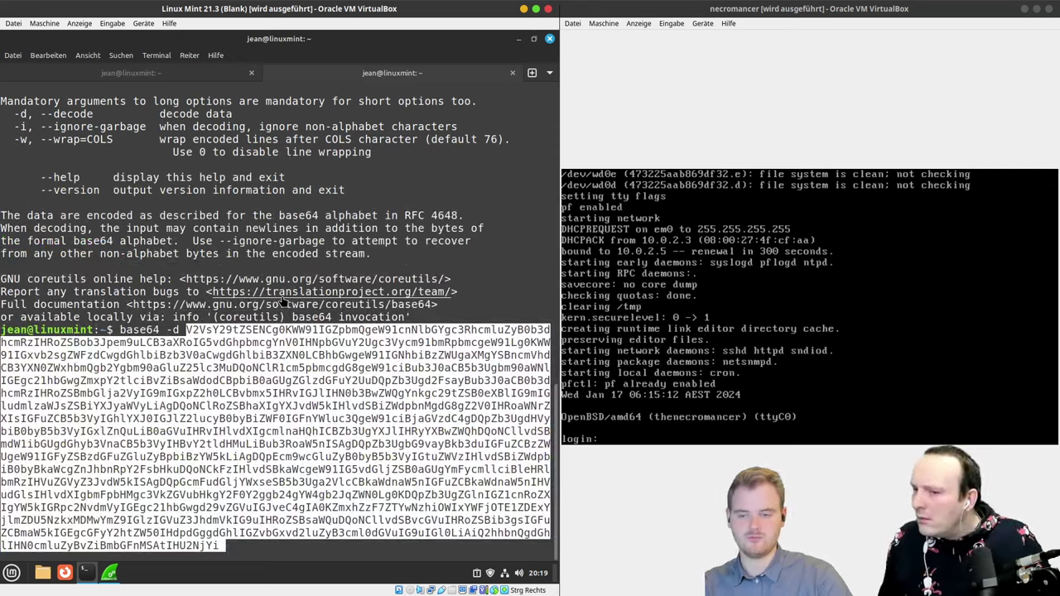
key(Return)
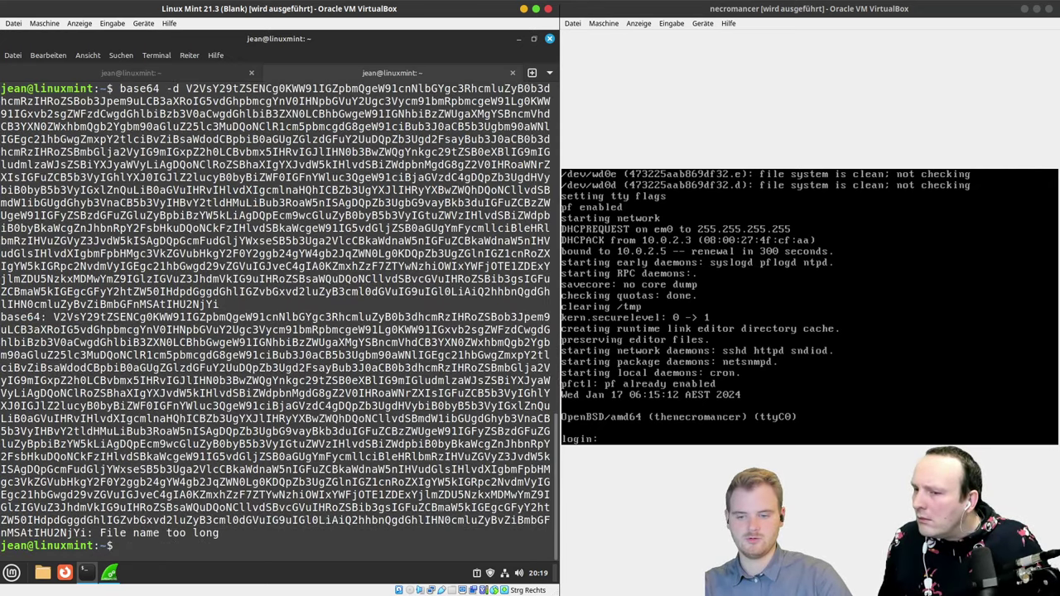
key(Up)
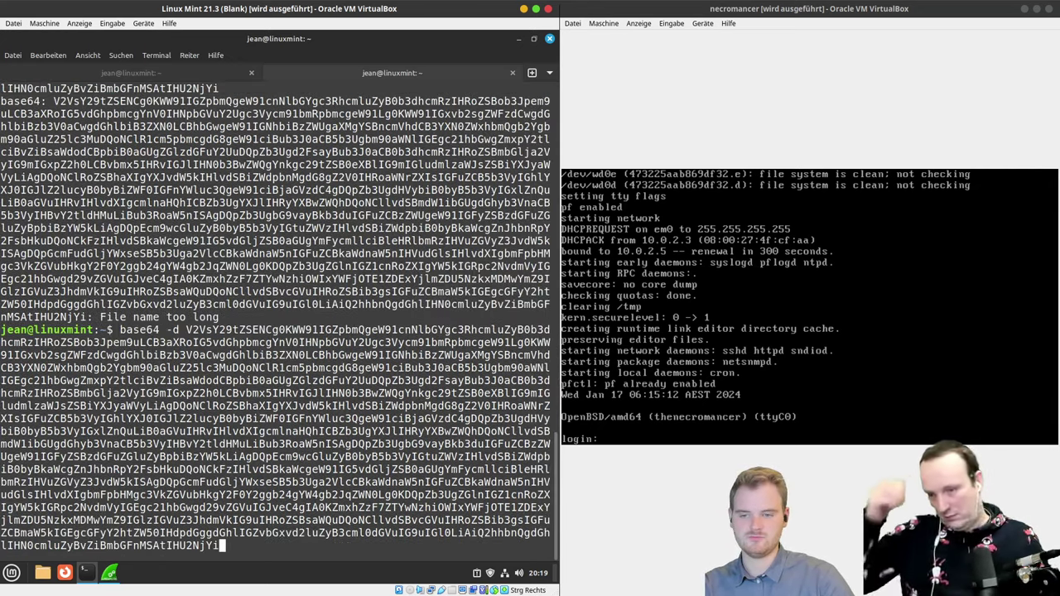
scroll(145, 330, up, 15)
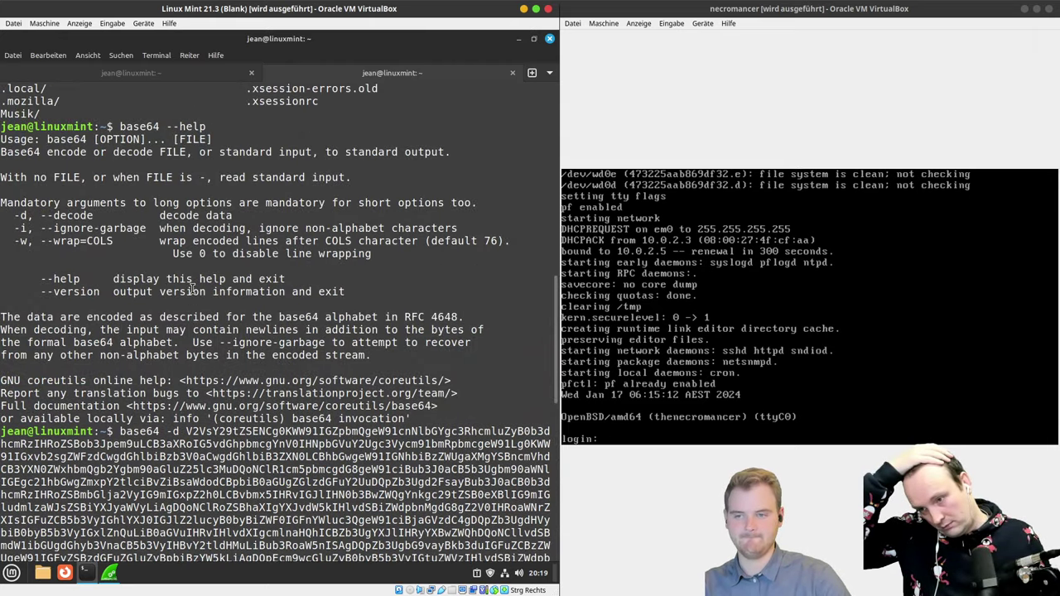
scroll(191, 287, down, 15)
key(Home)
key(Right)
key(Right)
key(Right)
key(Right)
key(Right)
key(Right)
key(Right)
key(Right)
key(Right)
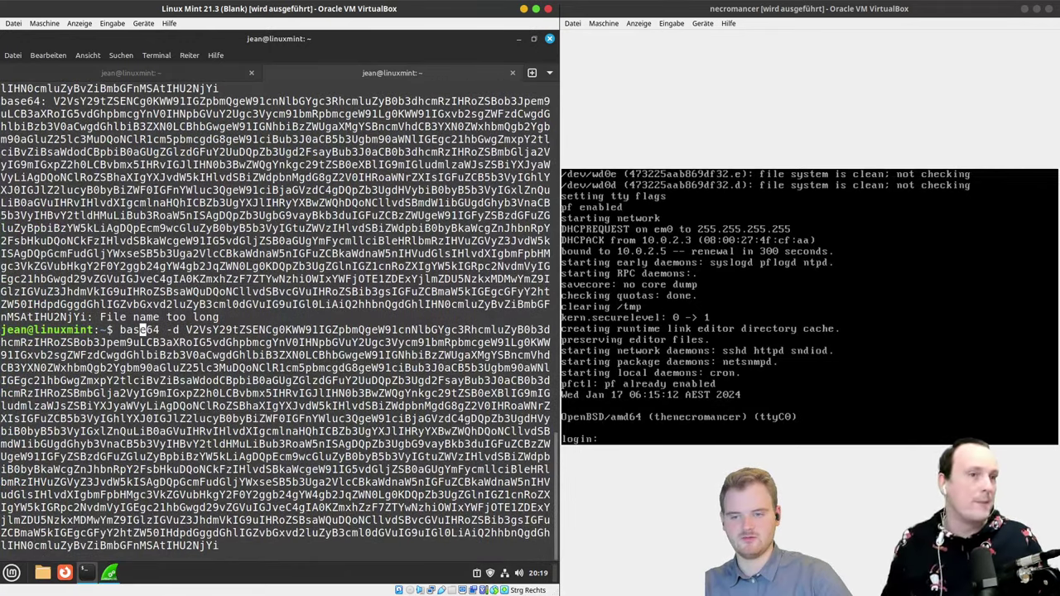
Step: Retry the decode with the string redirected via '<', then delete 'base64 -d <' from the recalled command
text(<)
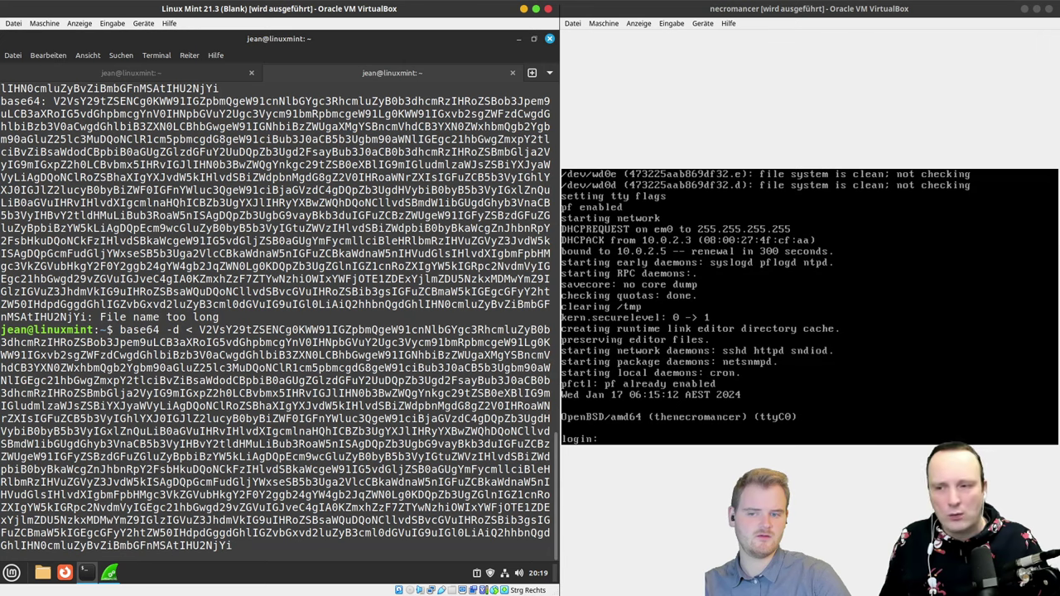
key(Return)
key(Up)
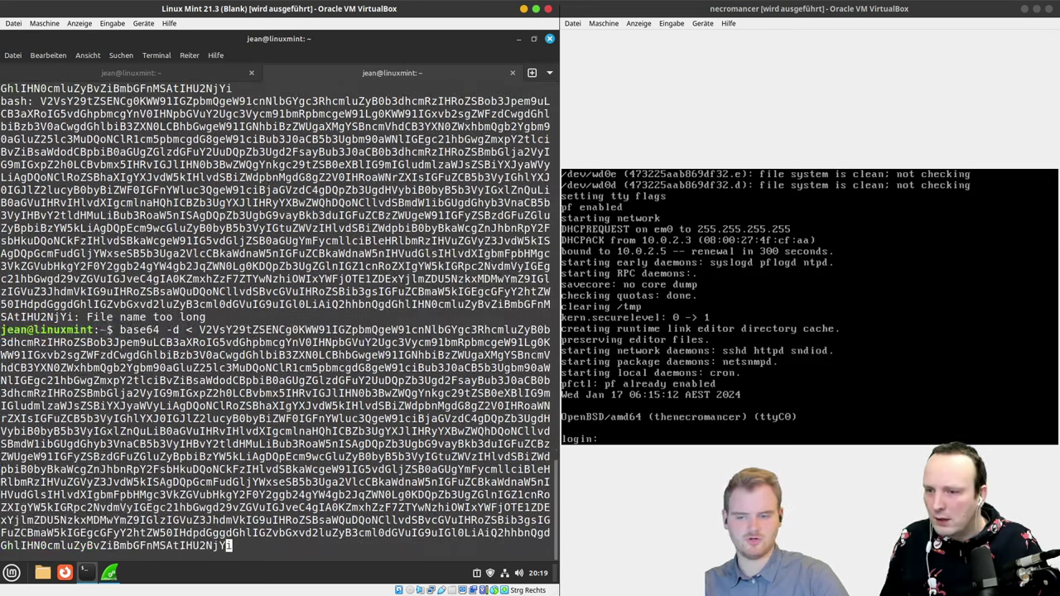
key(Home)
key(Right)
key(Right)
key(Right)
key(Right)
key(Right)
key(Right)
key(Right)
key(Right)
key(Right)
key(Right)
key(Right)
key(Right)
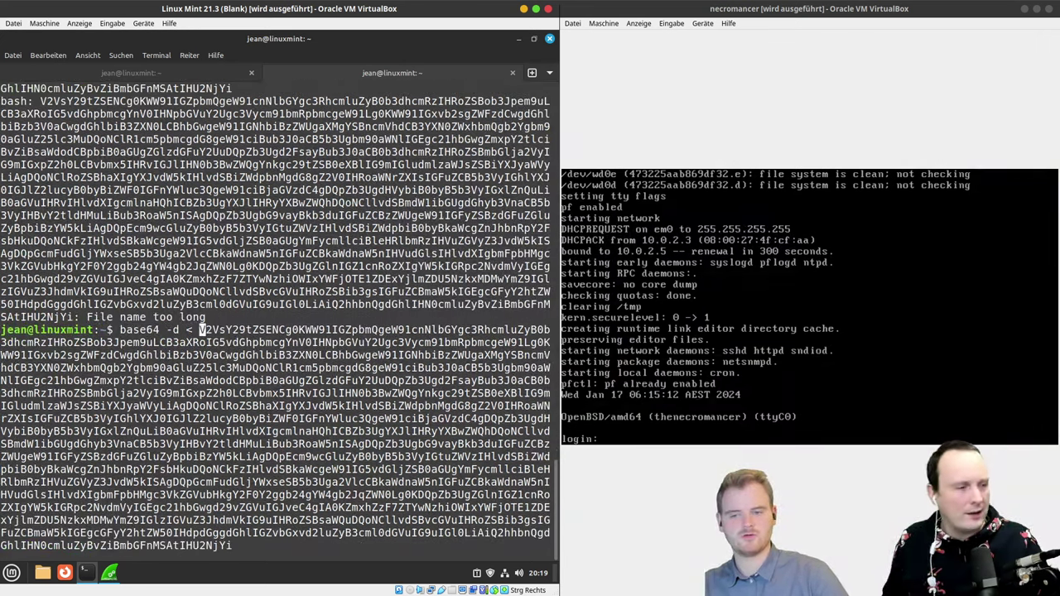
key(ctrl+w)
key(ctrl+w)
key(ctrl+w)
Step: Run 'echo <string> | base64 -d' to print the decoded adventure story containing flag1
text(echo)
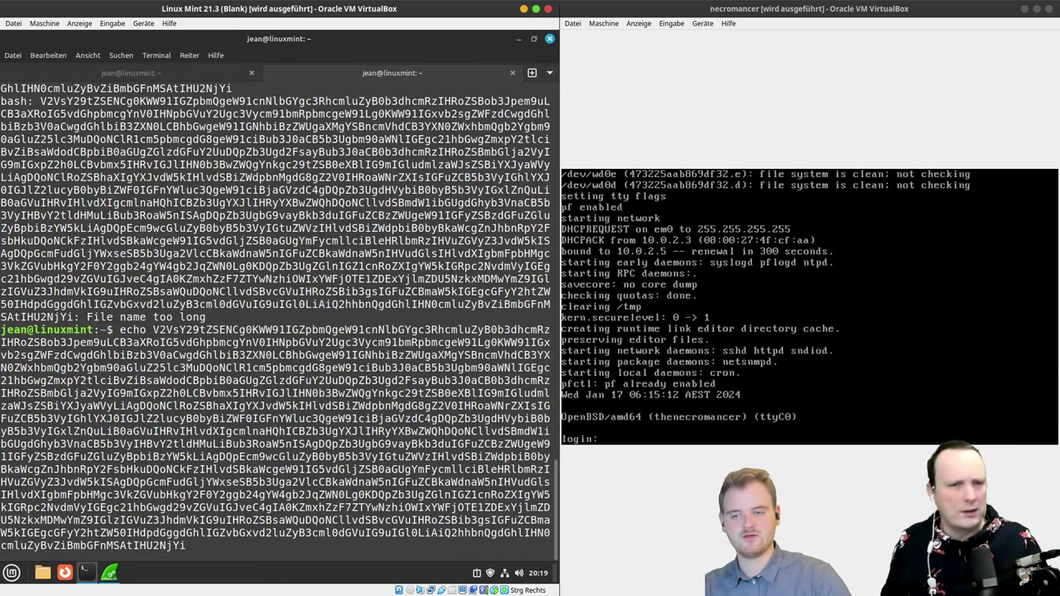
key(End)
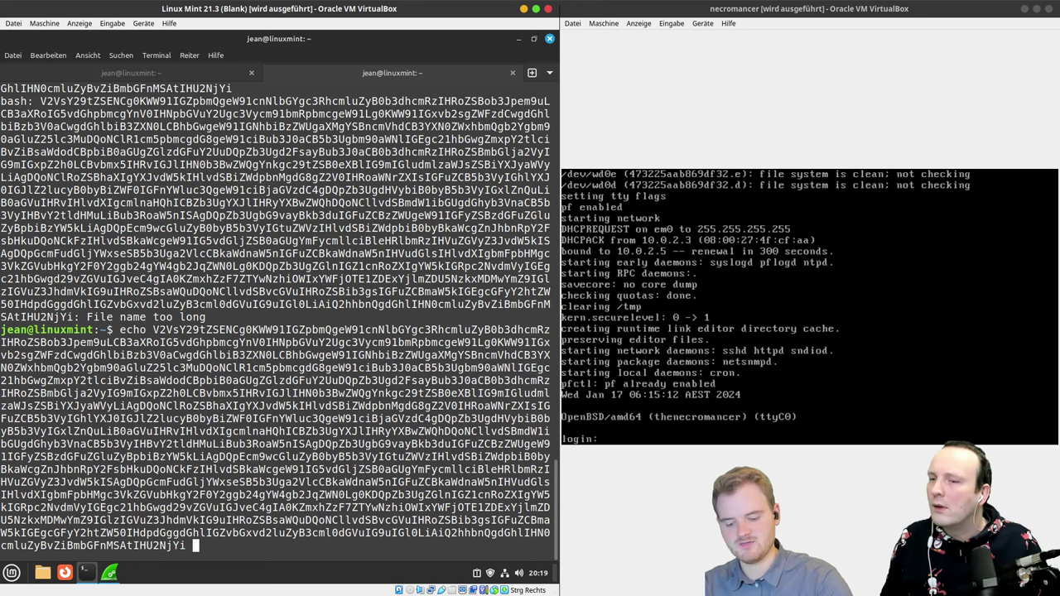
text(| base)
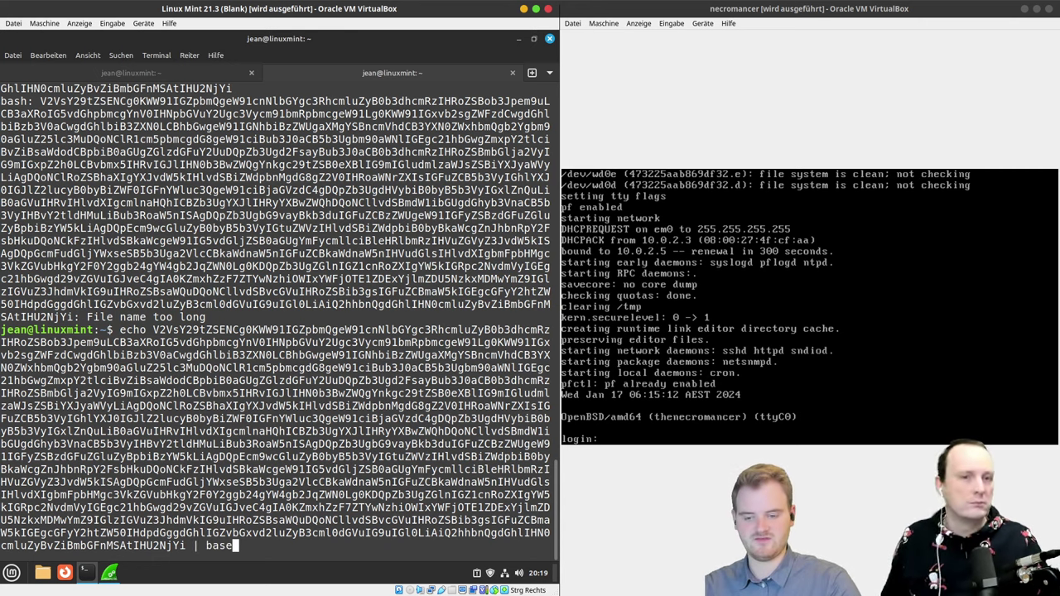
text(64 -d)
key(Return)
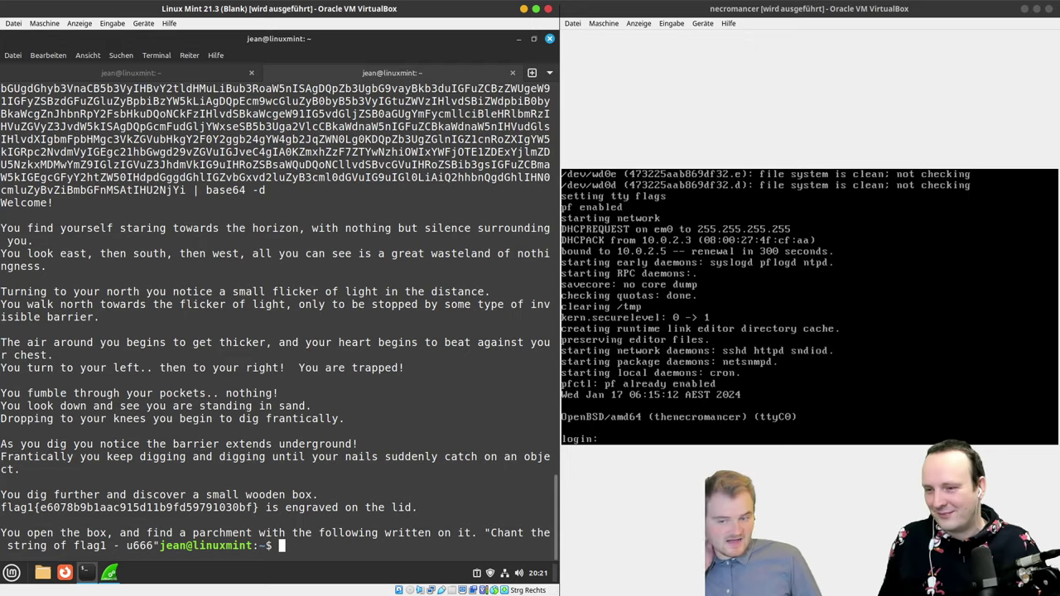
key(ctrl+shift+v)
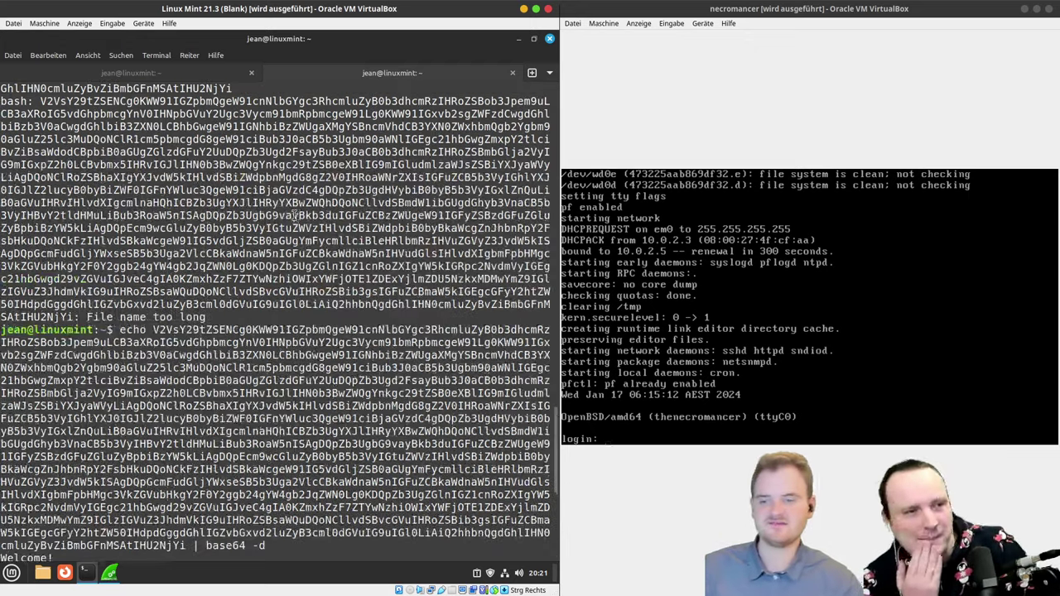
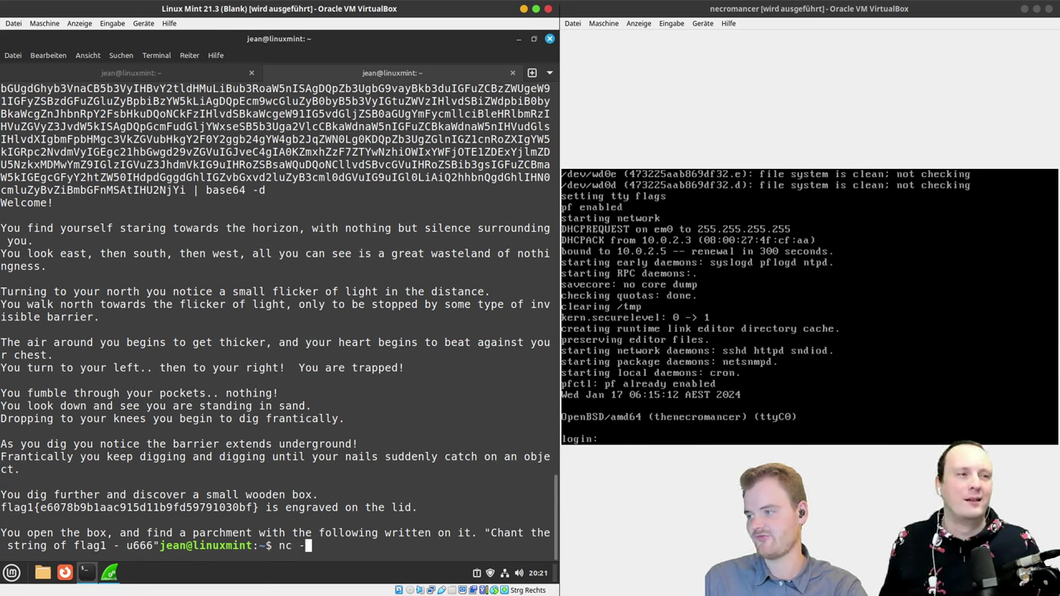
Step: Run nc -nv -u 10.0.2.5 666 to connect to Necromancer over UDP port 666
text(nv -u)
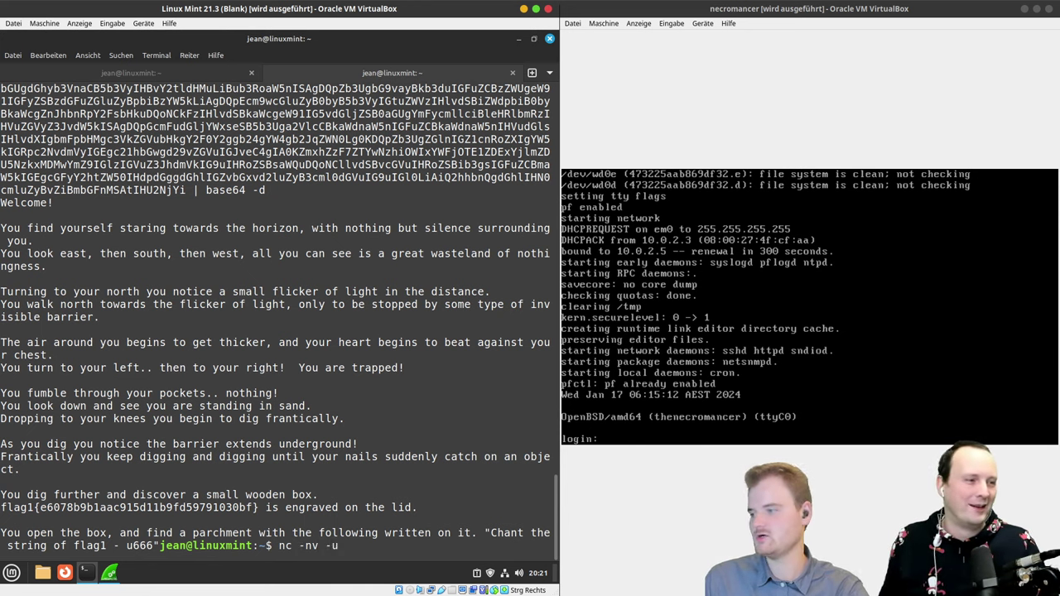
text( 192)
key(BackSpace)
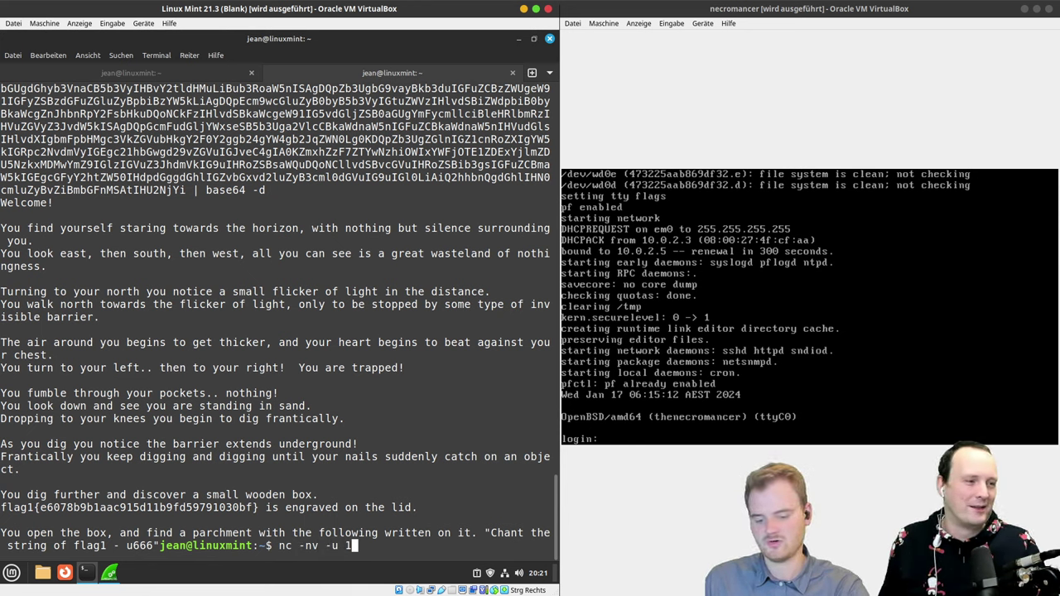
key(BackSpace)
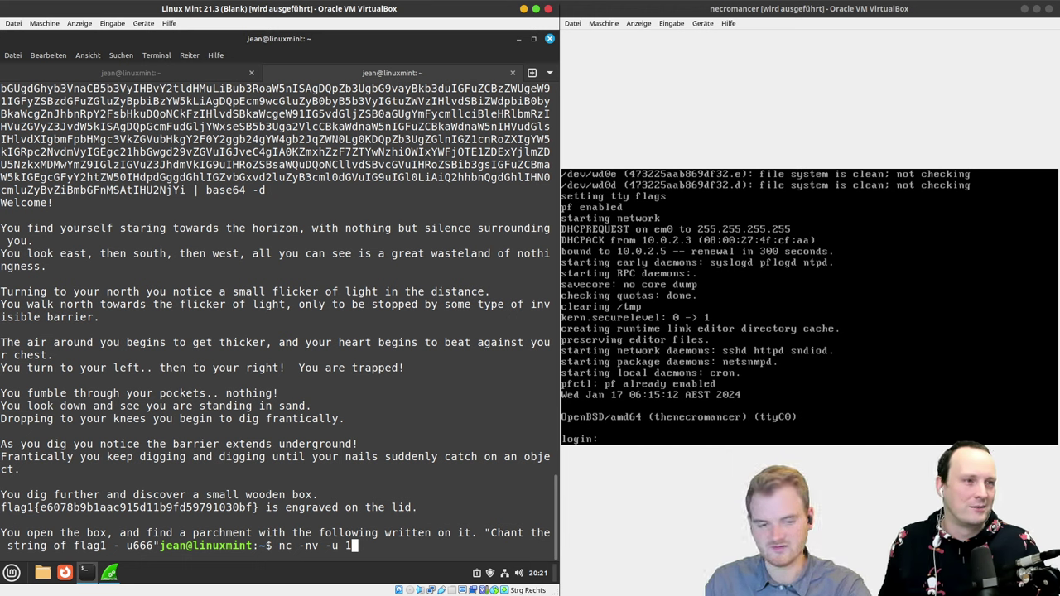
text(1)
key(BackSpace)
text(0)
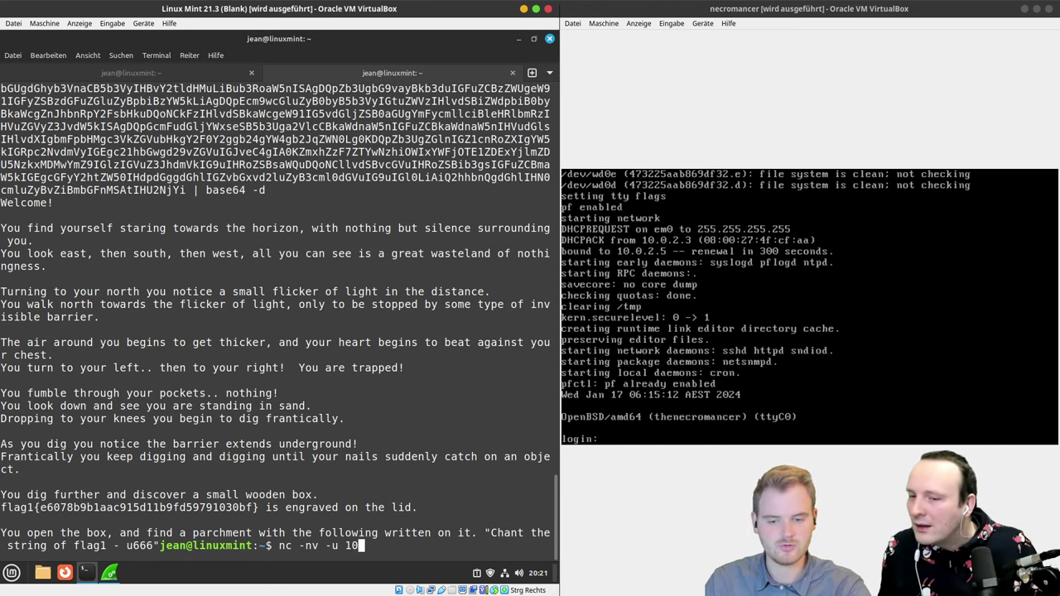
text(.0.2.5)
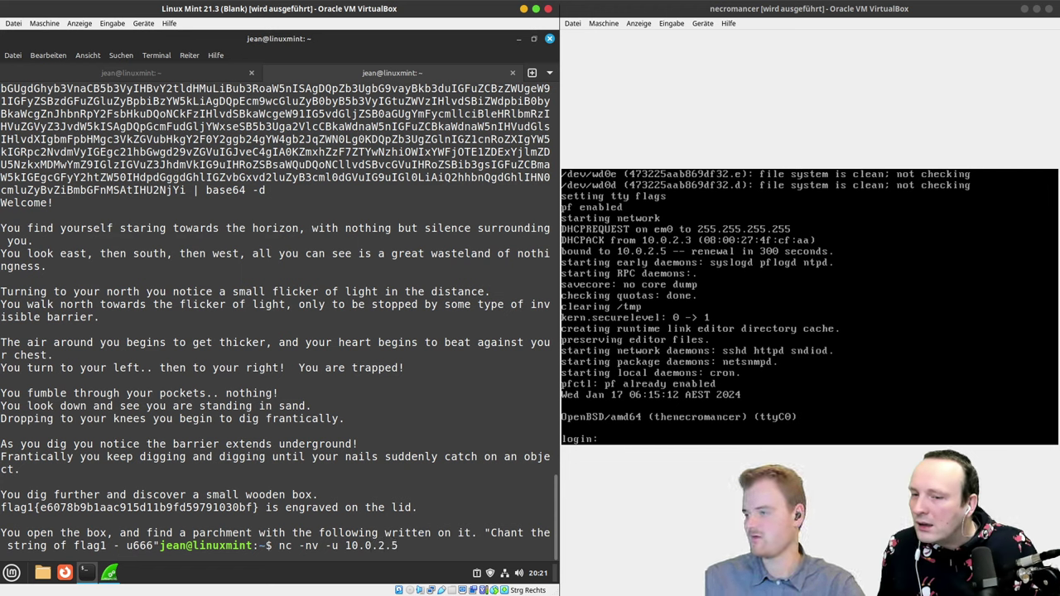
text( 6666)
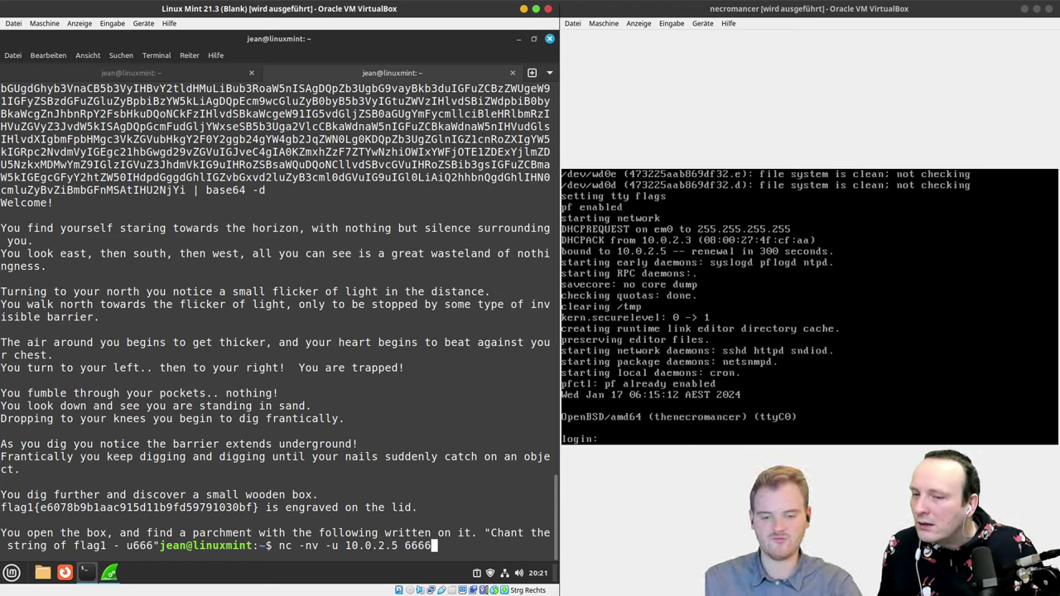
key(BackSpace)
key(Return)
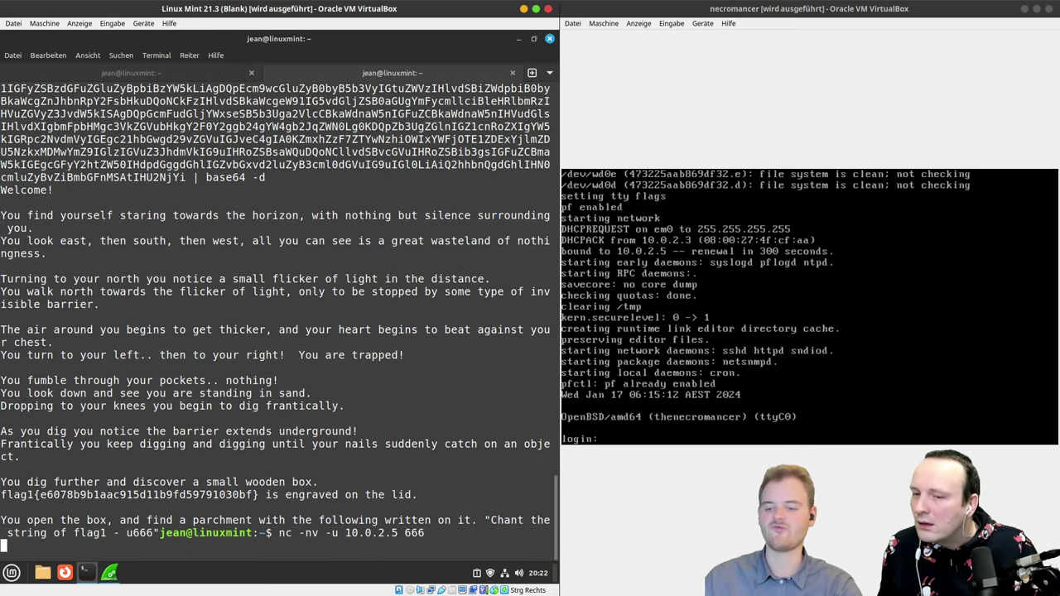
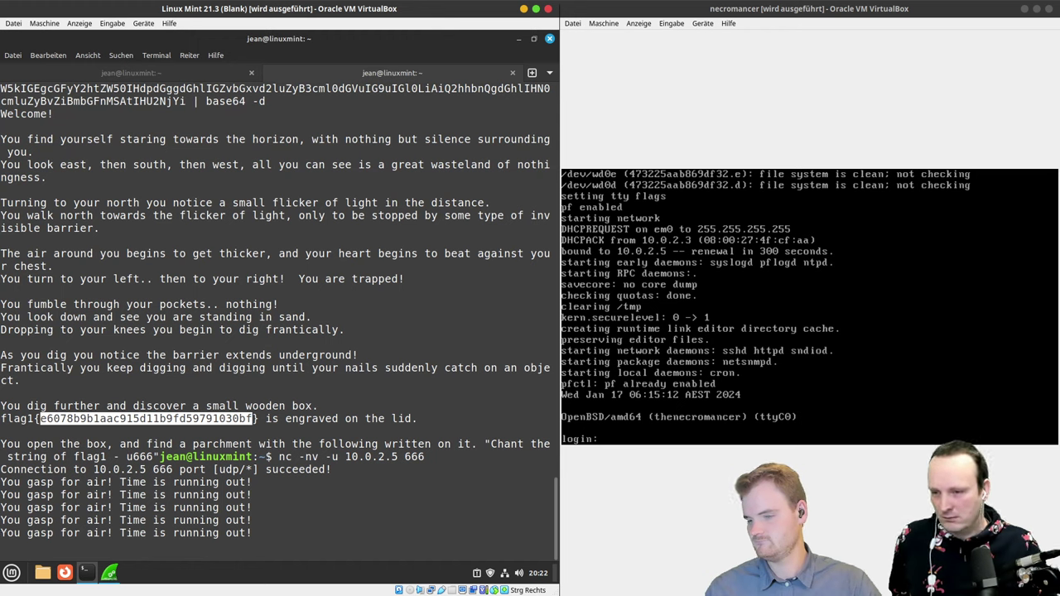
click(361, 403)
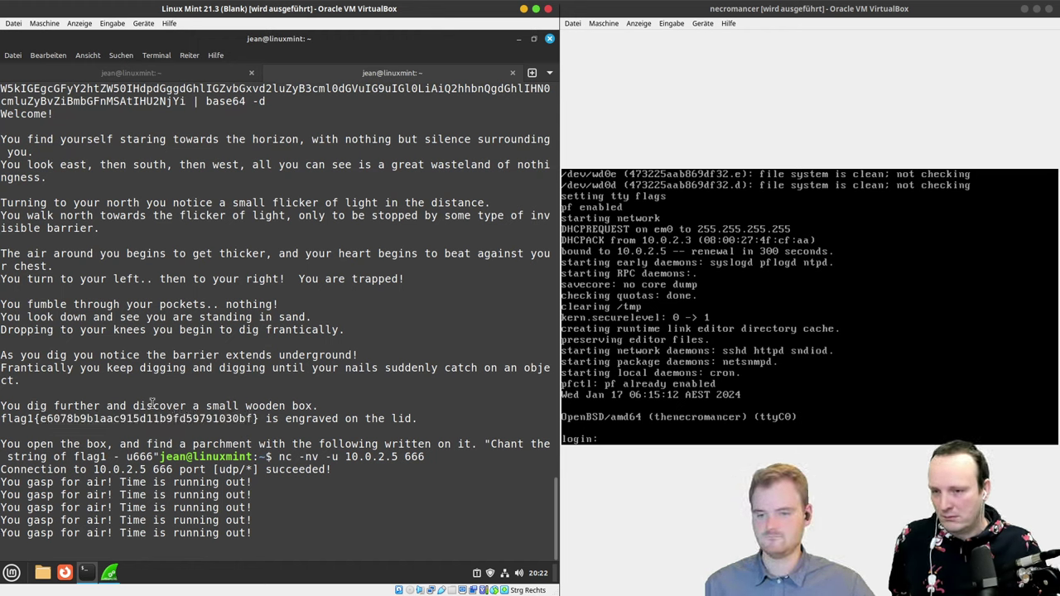
double_click(155, 419)
right_click(155, 420)
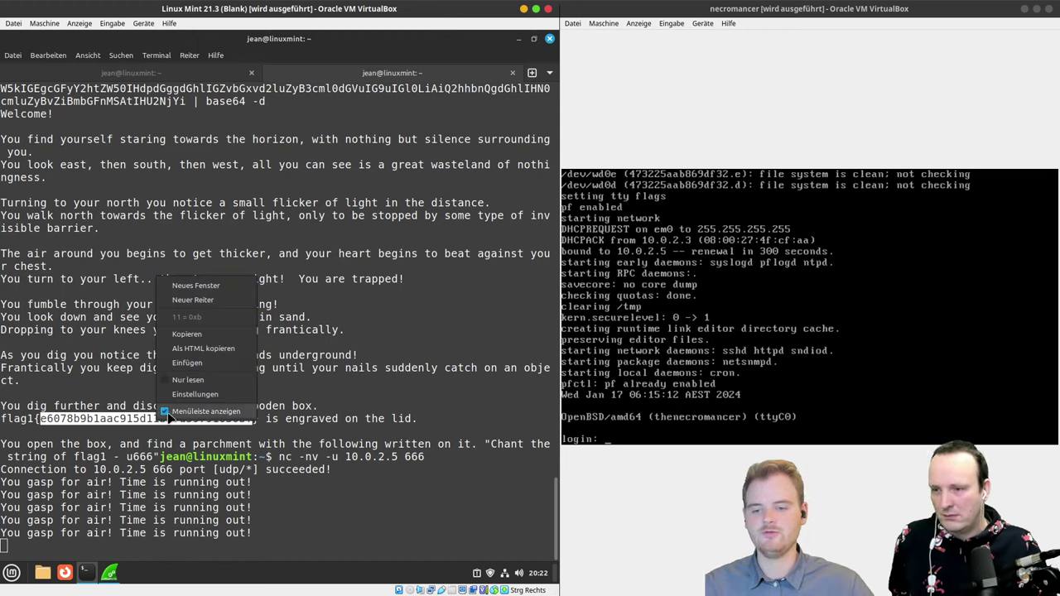
click(187, 333)
Step: Paste the hash into the netcat session at 10.0.2.5:666 and send it as the chant
click(212, 510)
text(e6078b9b1aac915d11b9fd59791030bf)
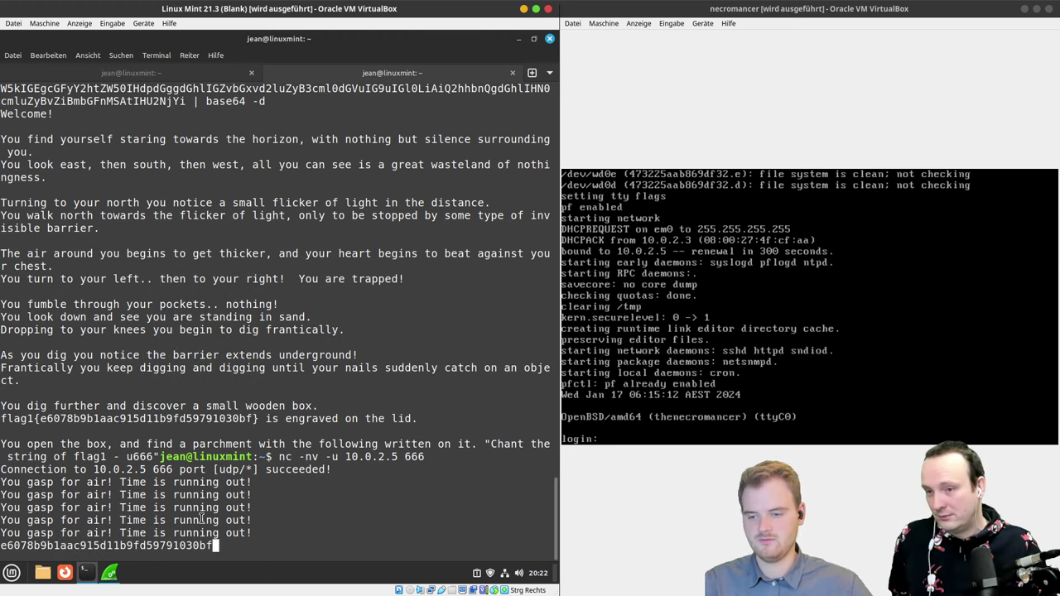
key(Return)
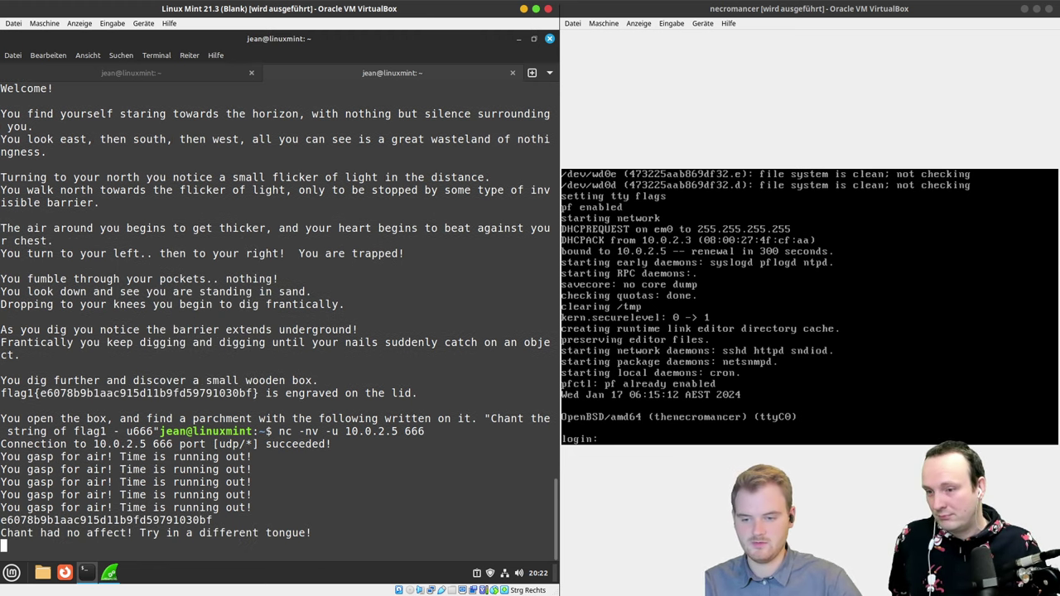
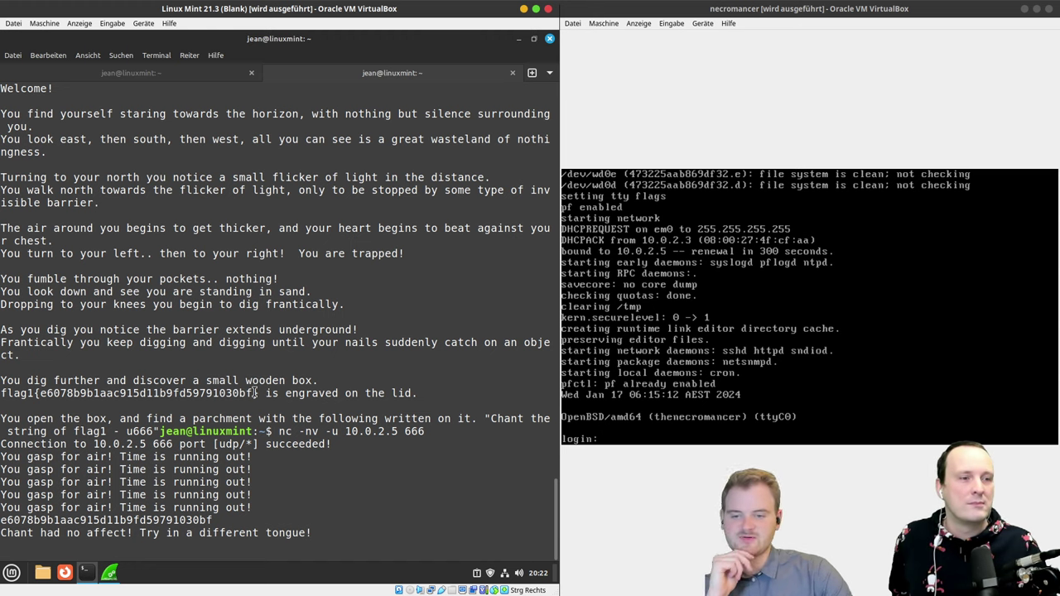
Step: Paste the full flag1{…} string into the nc session to 10.0.2.5 port 666 and send it as the chant
drag(256, 393, 1, 394)
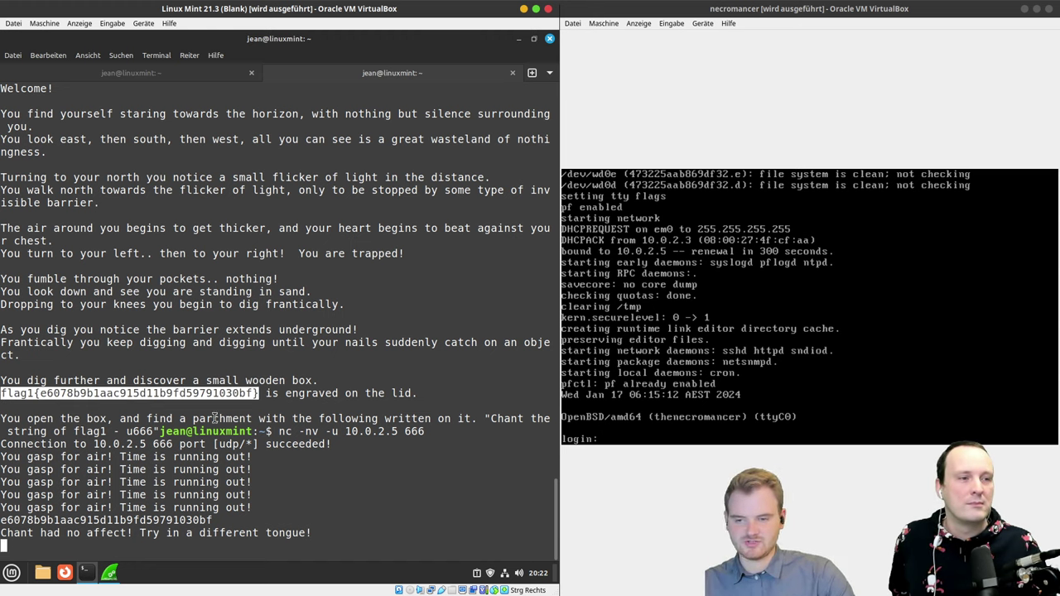
click(365, 476)
text(flag1{e6078b9b1aac915d11b9fd59791030bf})
key(Return)
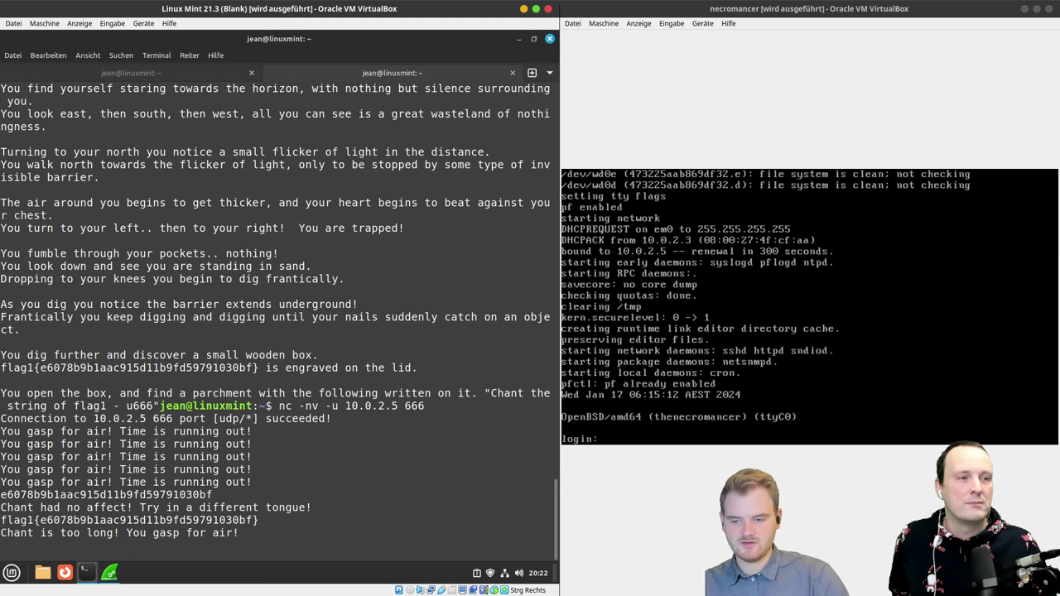
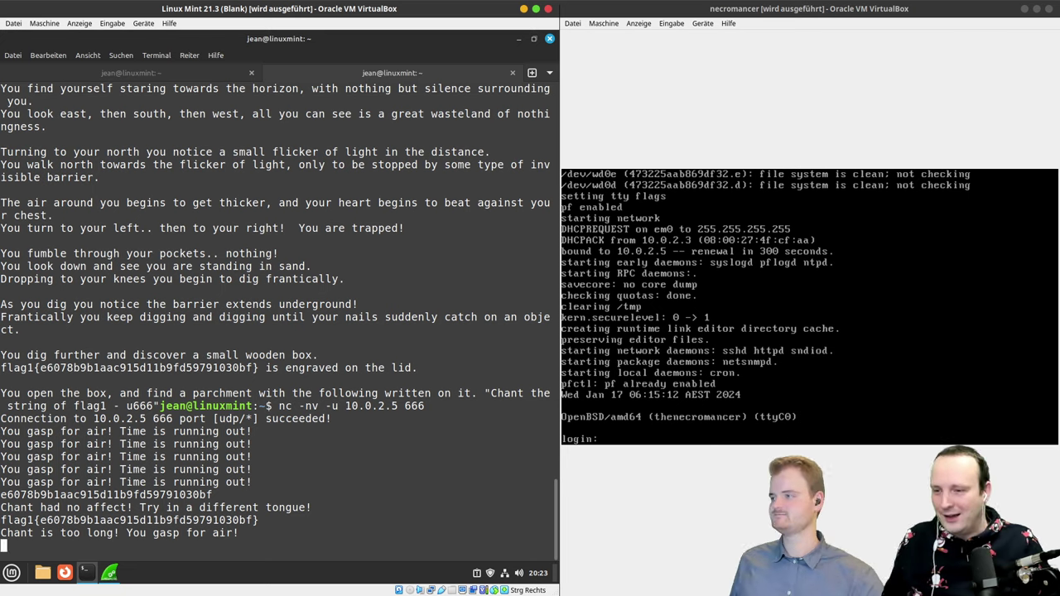
key(ctrl+F9)
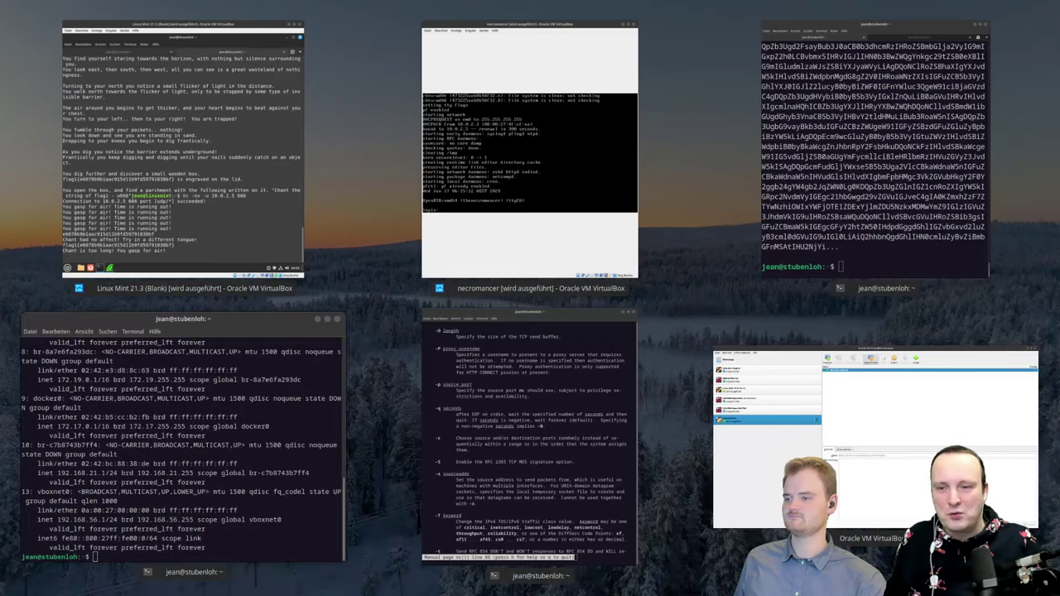
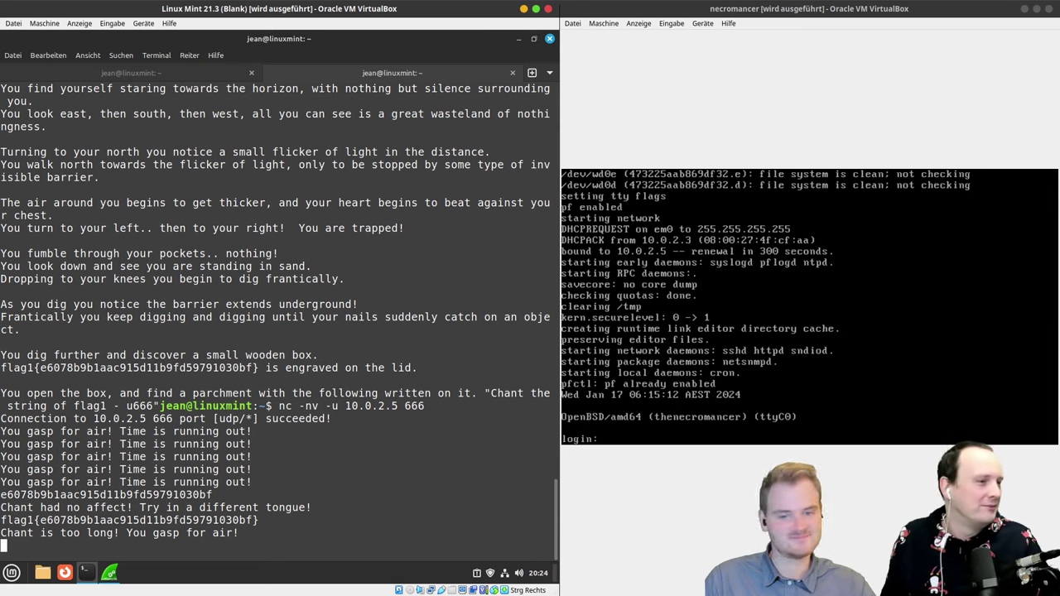
Step: Copy the flag1 hash from the engraved line in the text adventure
drag(145, 243, 165, 331)
click(250, 427)
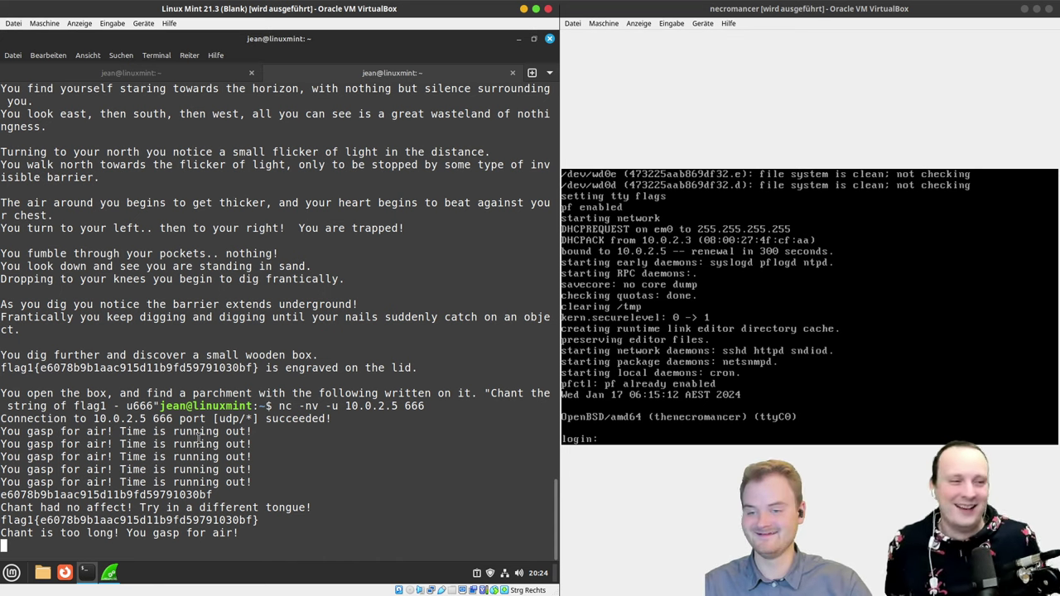
key(super)
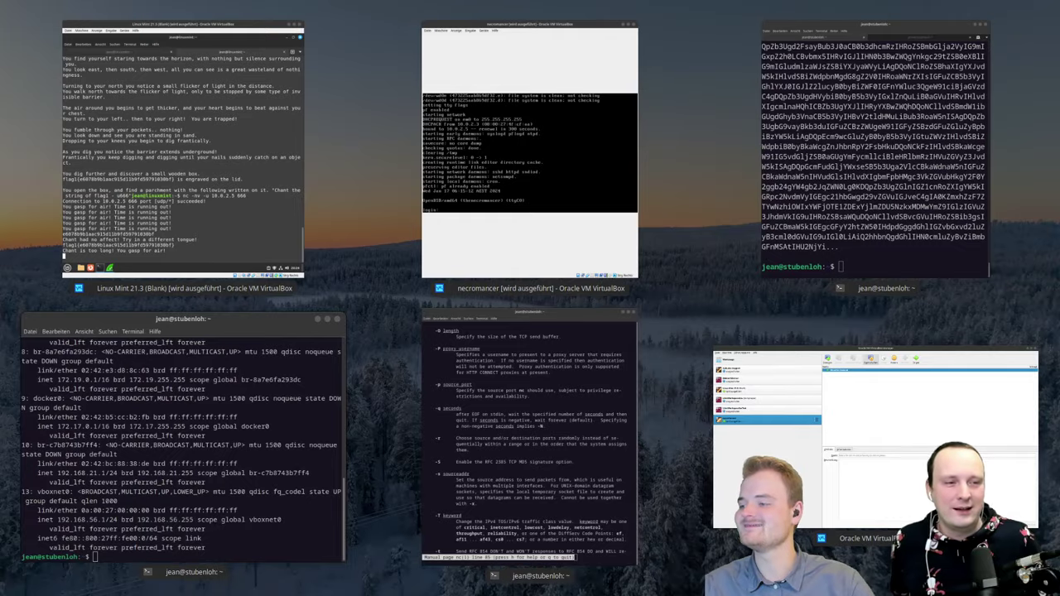
key(super)
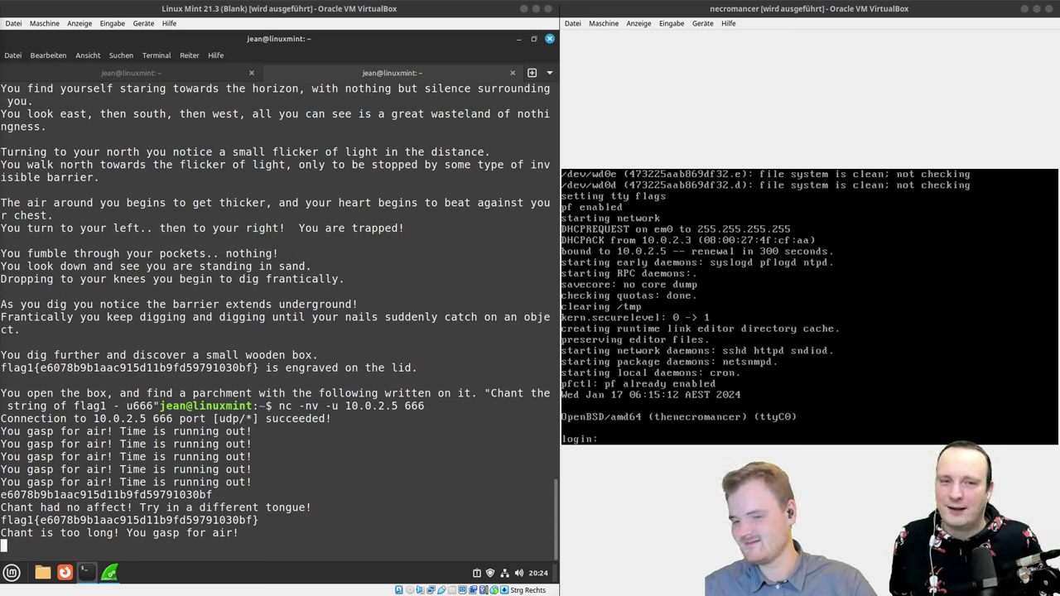
drag(253, 368, 38, 367)
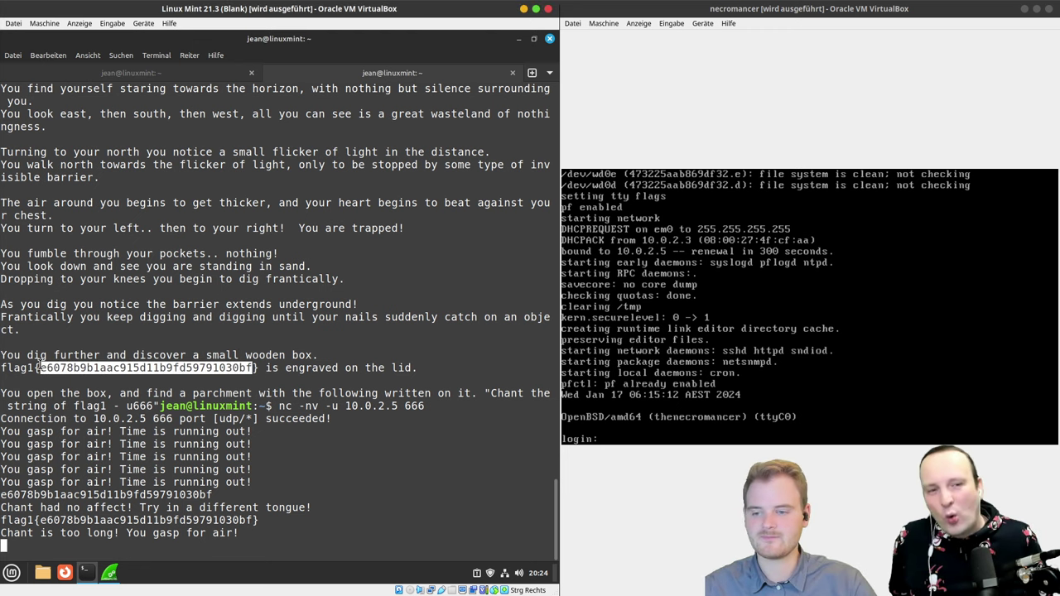
right_click(56, 371)
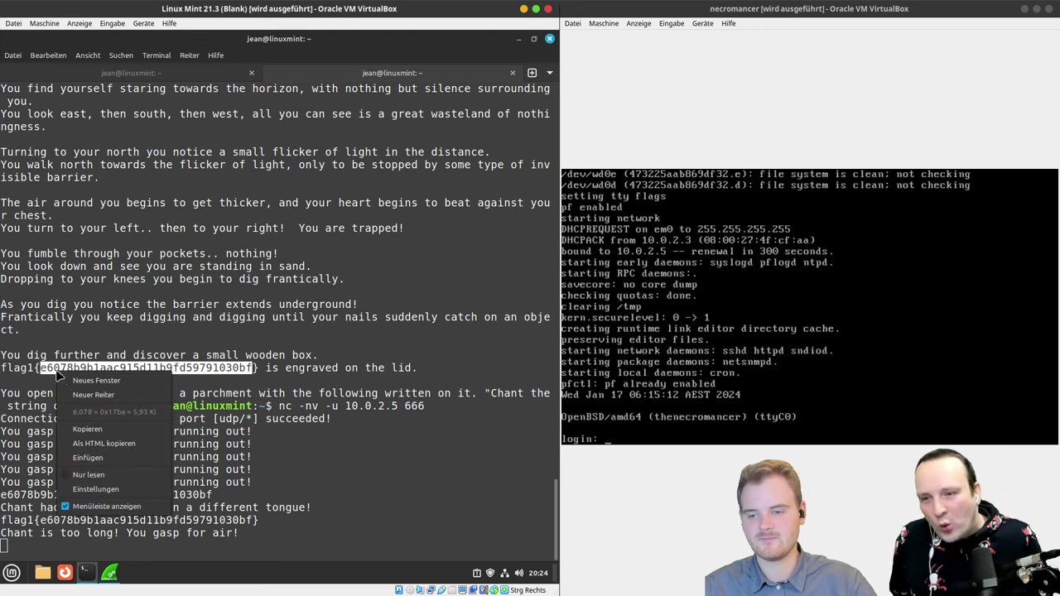
click(87, 429)
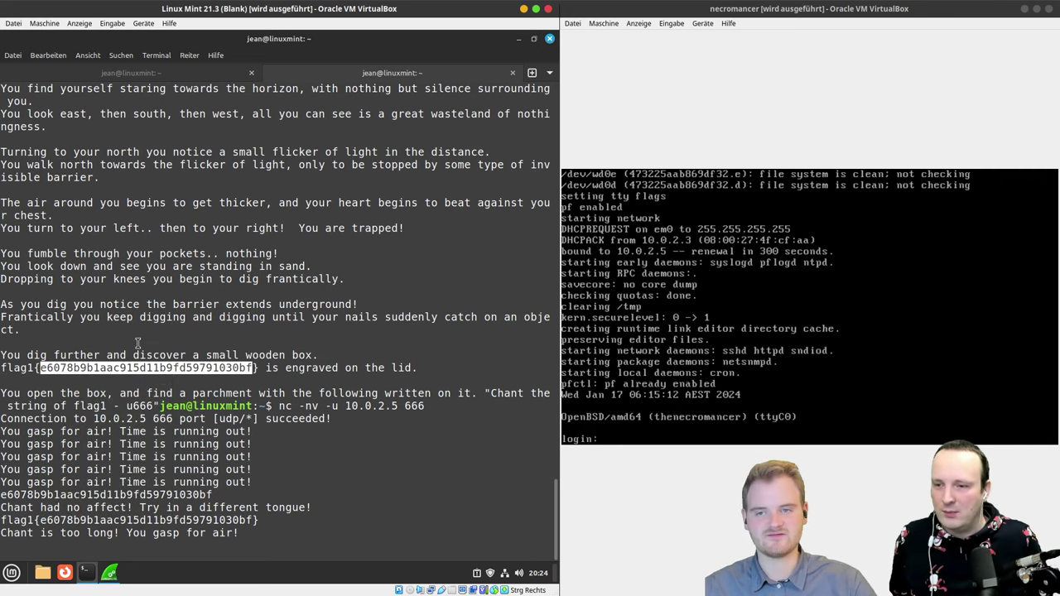
Step: In a new tab, run echo <hash> | base64, select the encoded output, and return to the adventure
key(ctrl+shift+t)
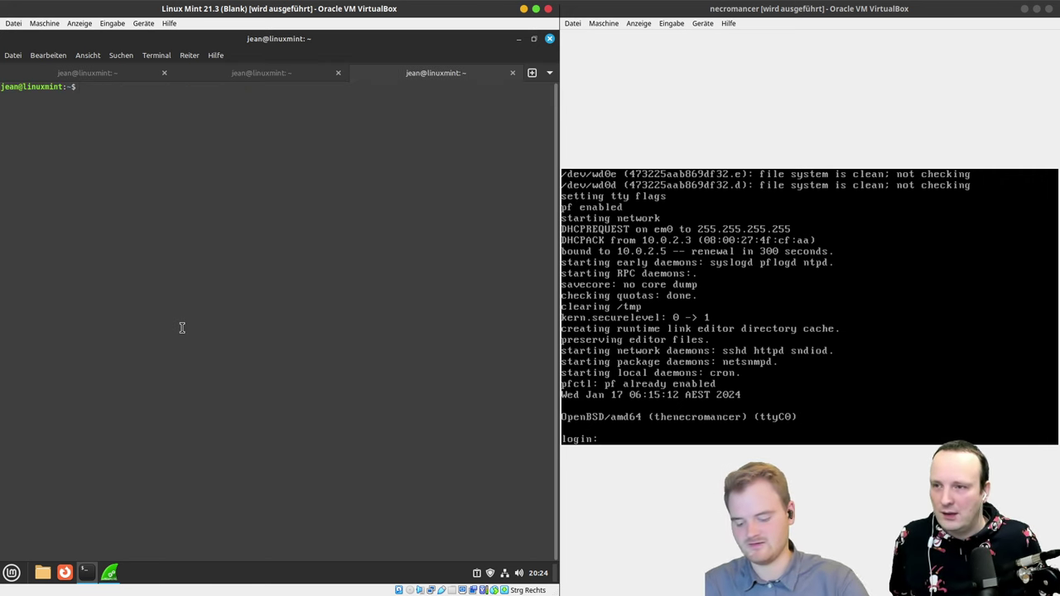
text(echo)
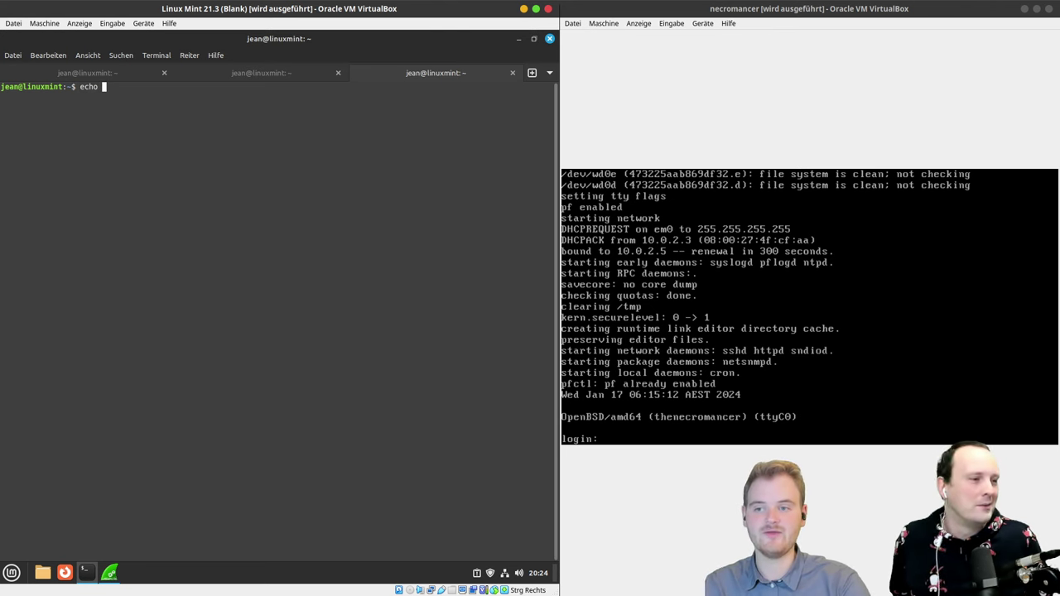
key(ctrl+shift+v)
text(| )
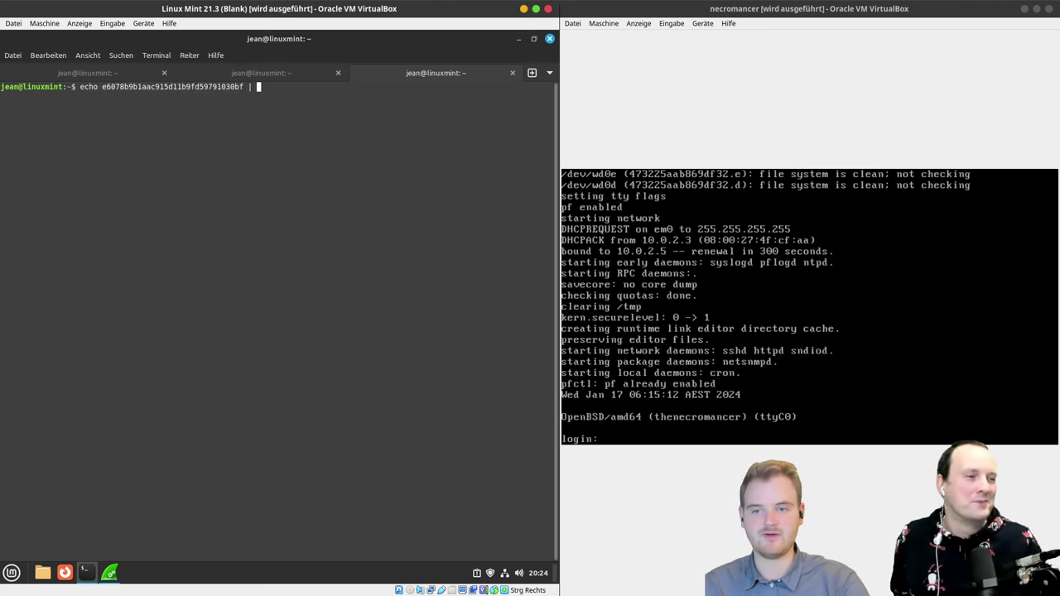
text(base64)
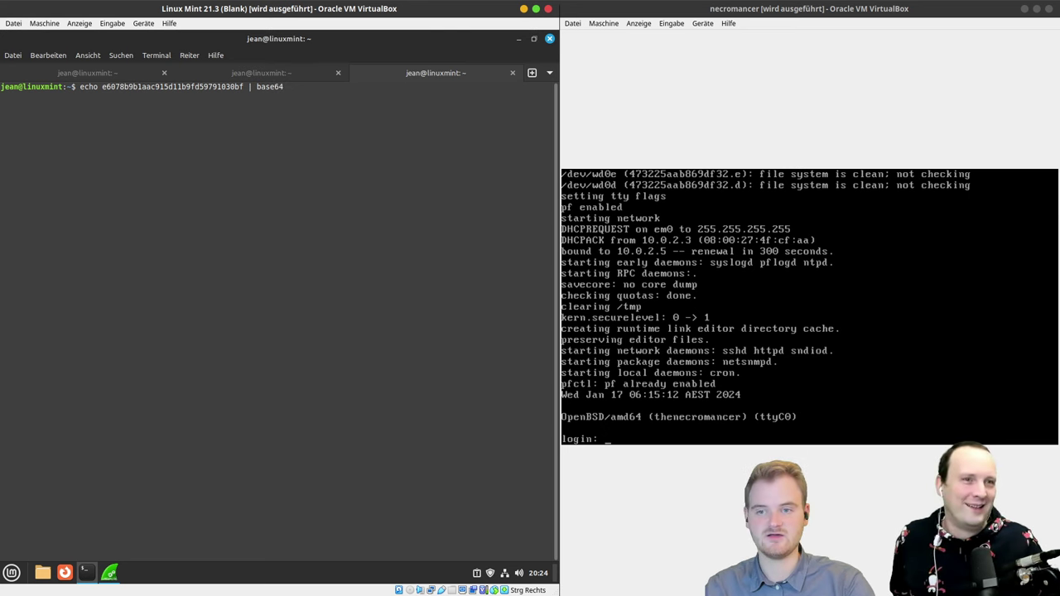
key(Return)
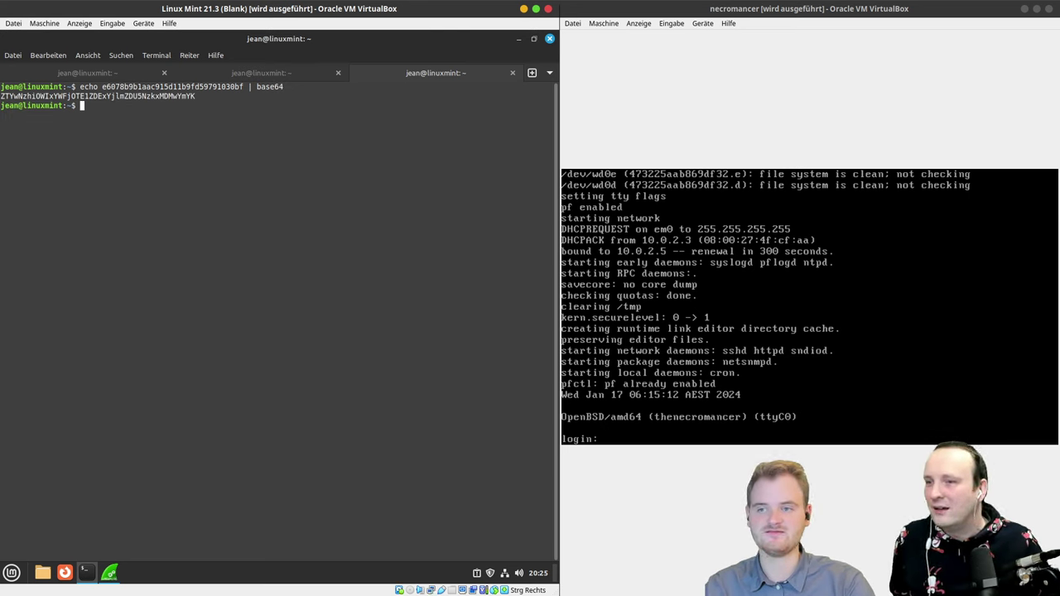
double_click(186, 97)
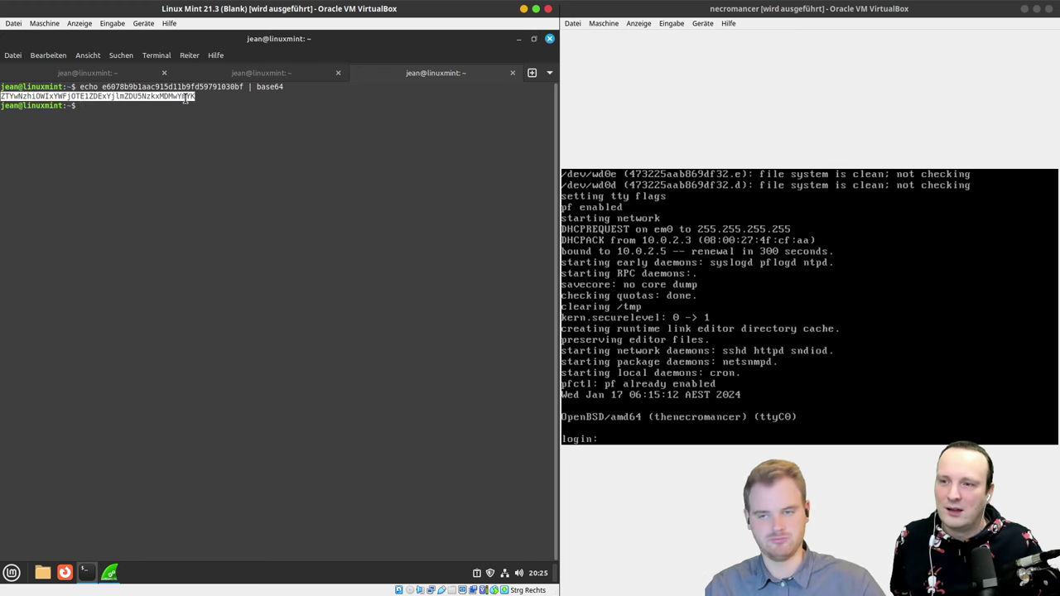
click(260, 73)
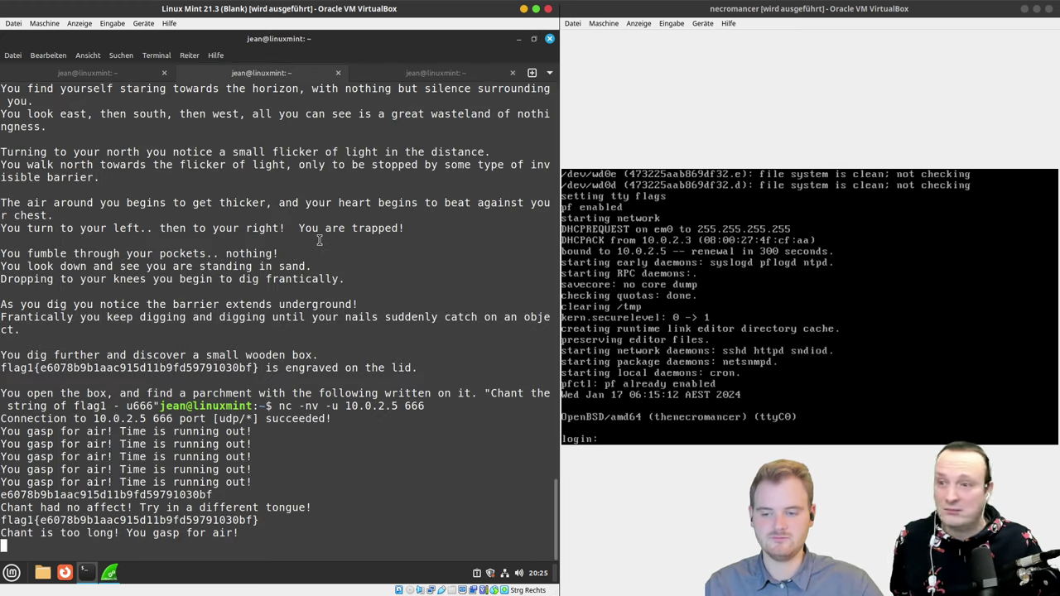
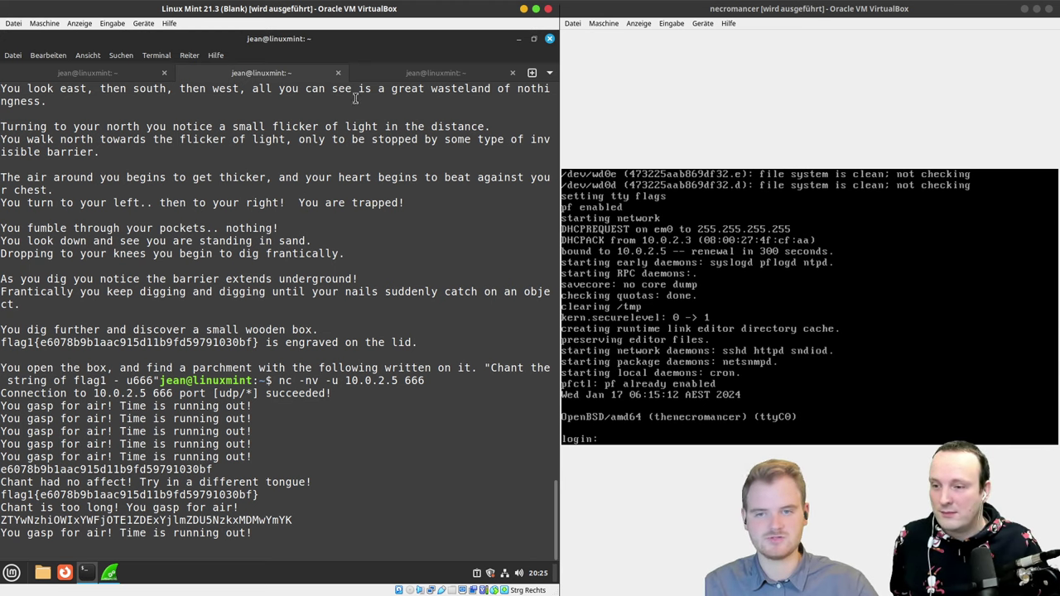
Step: In the third terminal tab, rerun the echo base64 command with -d to decode the flag1 string
click(406, 73)
click(214, 136)
key(Up)
text(-d)
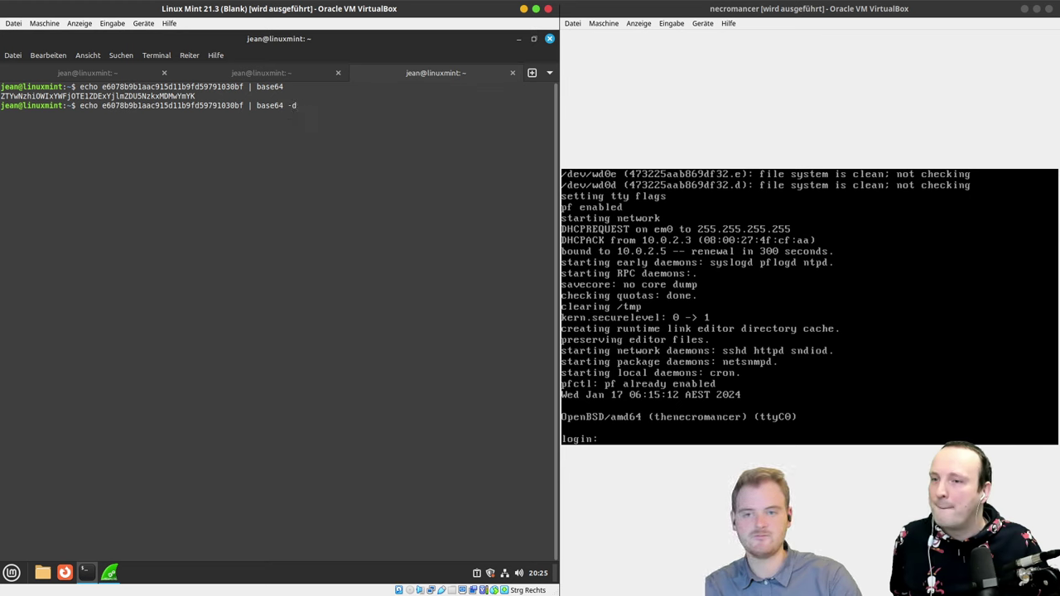
key(Return)
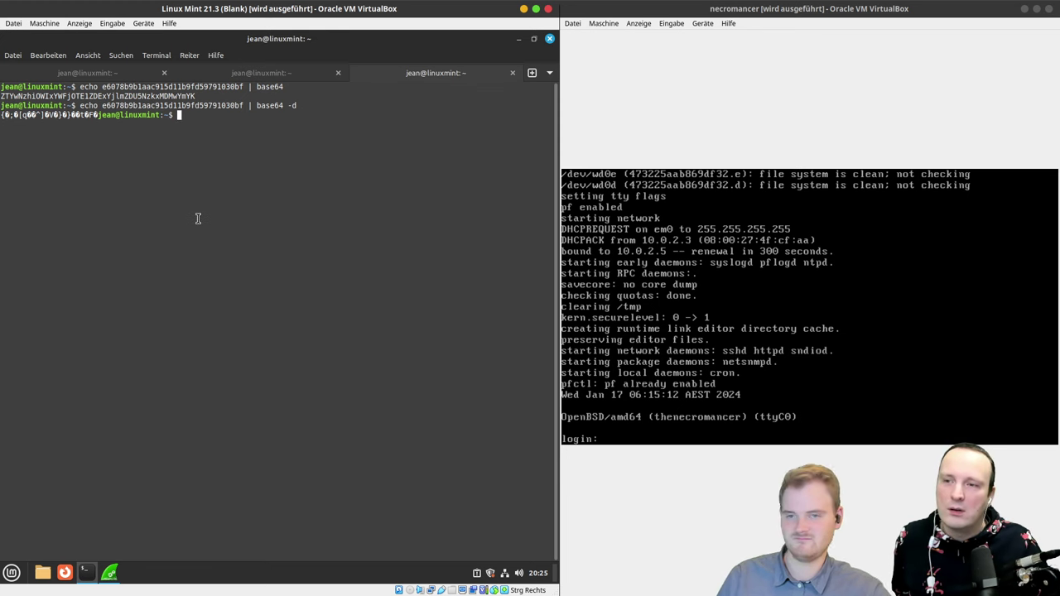
Step: Start editing the recalled decode command to remove -d, then abandon that line
key(Up)
text(n)
key(BackSpace)
key(BackSpace)
key(BackSpace)
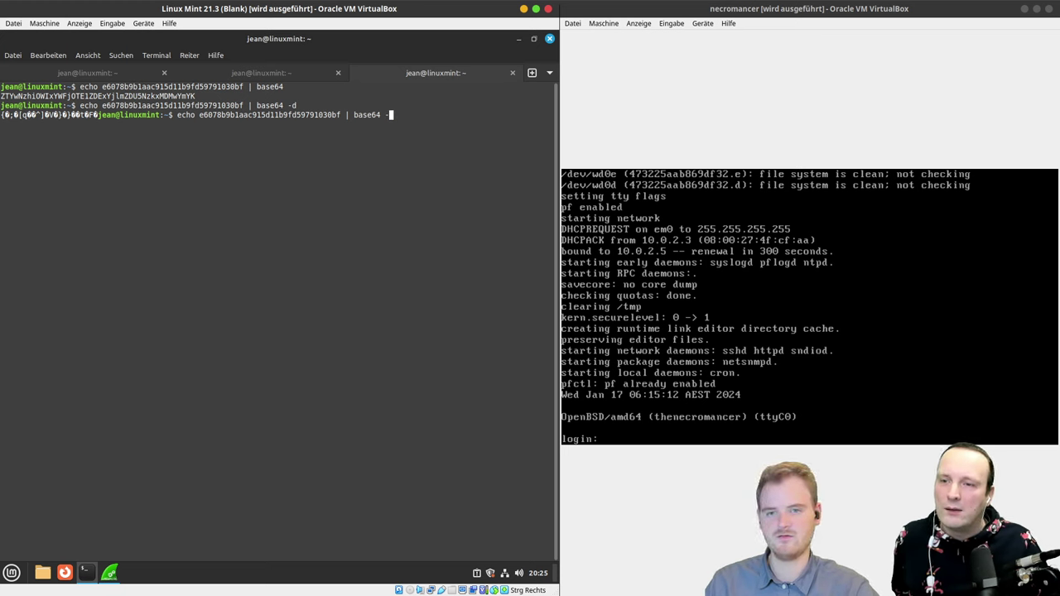
key(BackSpace)
key(BackSpace)
key(Home)
key(Right)
key(Right)
key(Right)
key(Right)
key(Right)
key(Right)
key(Right)
key(Right)
key(Right)
key(Right)
key(Right)
key(Right)
key(Right)
key(Right)
key(Right)
key(Right)
key(Right)
key(Right)
key(Right)
key(Right)
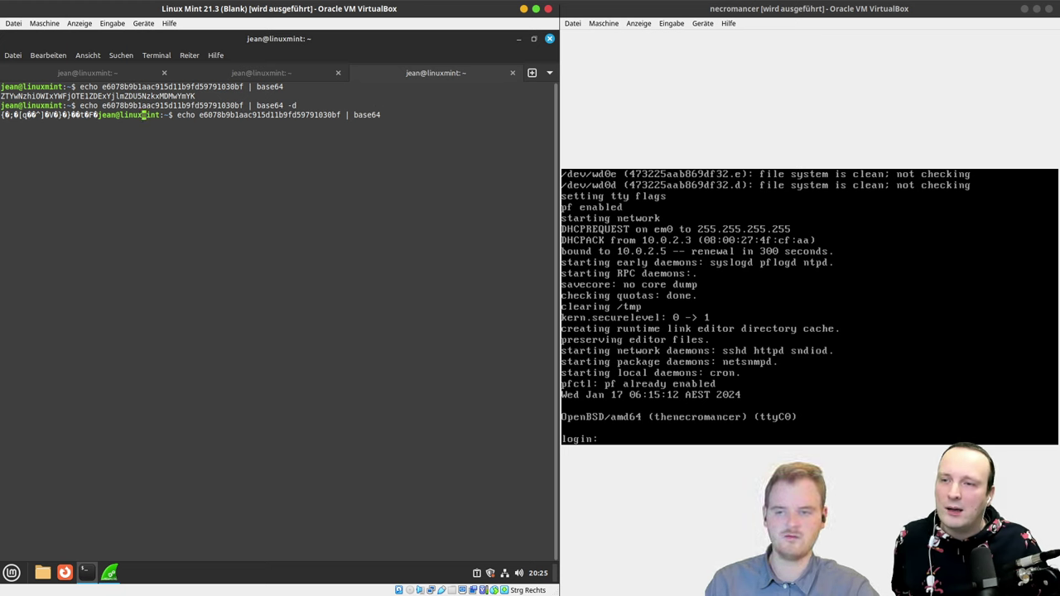
key(ctrl+c)
Step: Encode flag1 with echo -n piped to base64 and select the ZTYwNzhiOWIxYWFjOTE1ZDExYjlmZDU5NzkxMDMwYmY= output
key(Up)
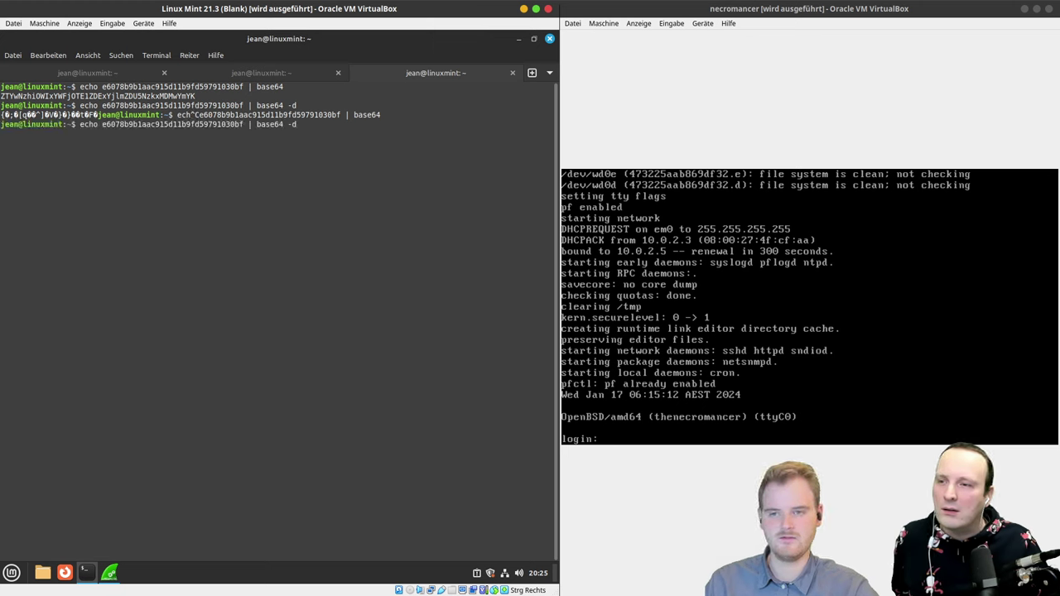
key(Home)
key(Right)
key(Right)
key(Right)
key(Right)
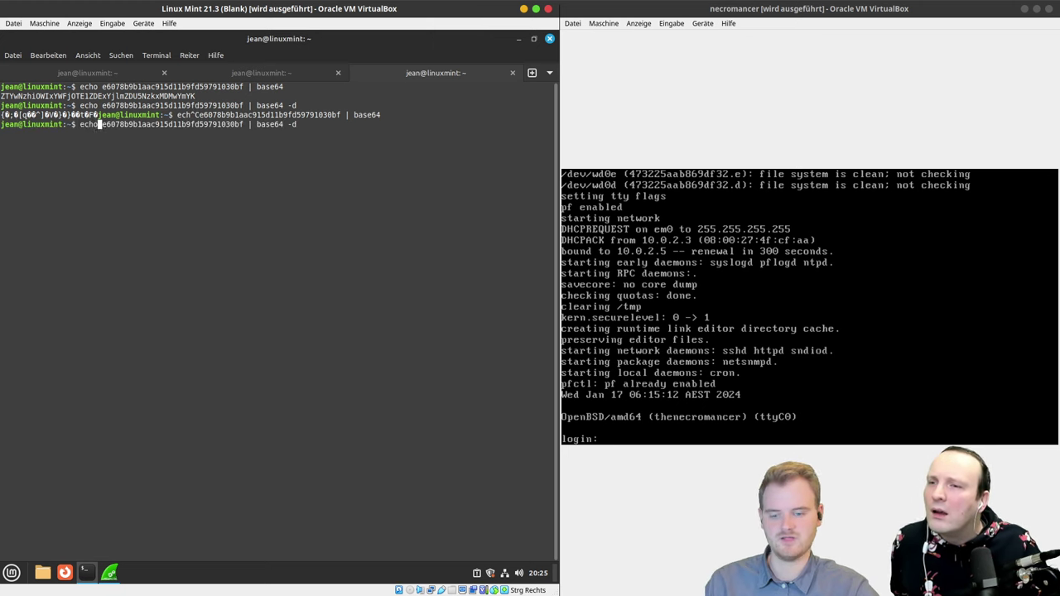
text(-n)
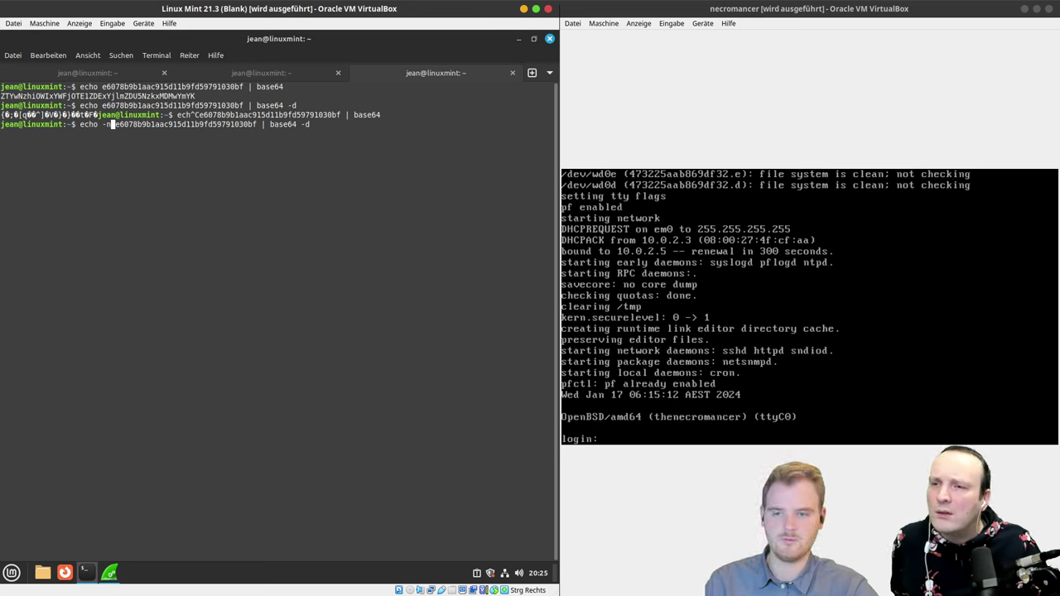
key(End)
key(BackSpace)
key(BackSpace)
key(BackSpace)
key(Return)
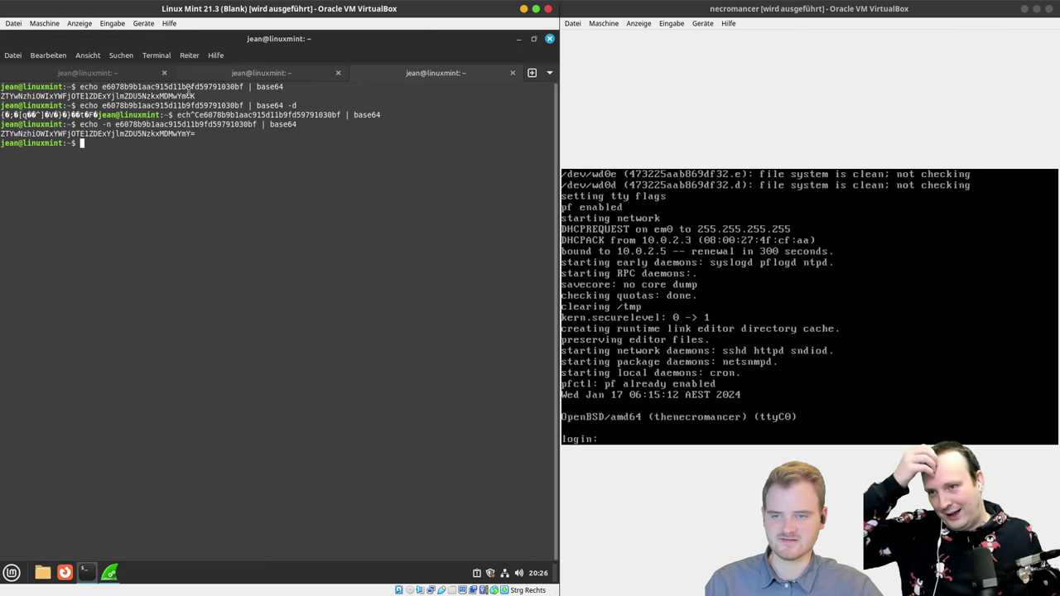
triple_click(156, 133)
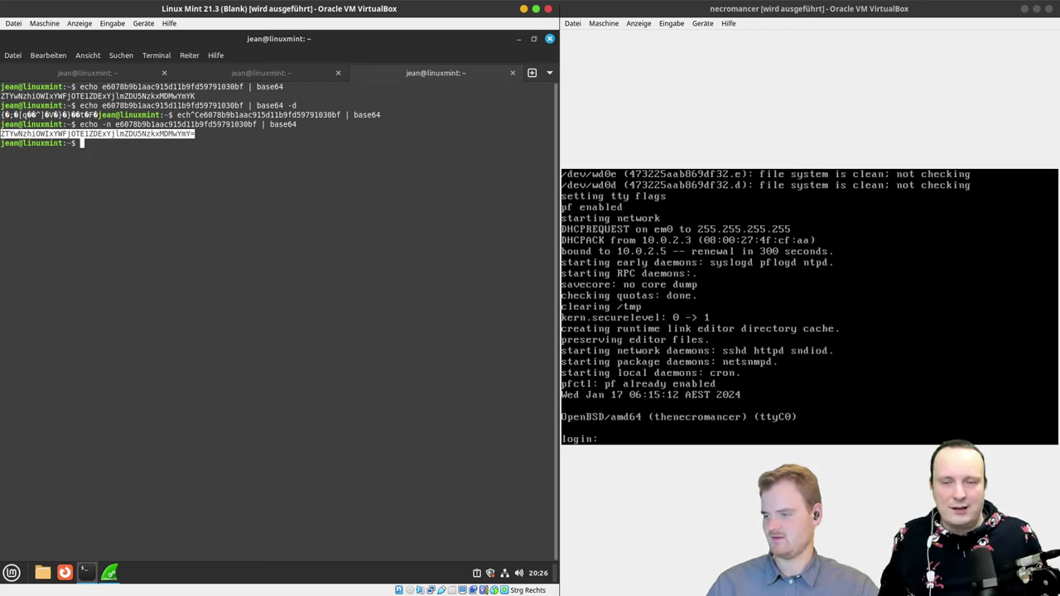
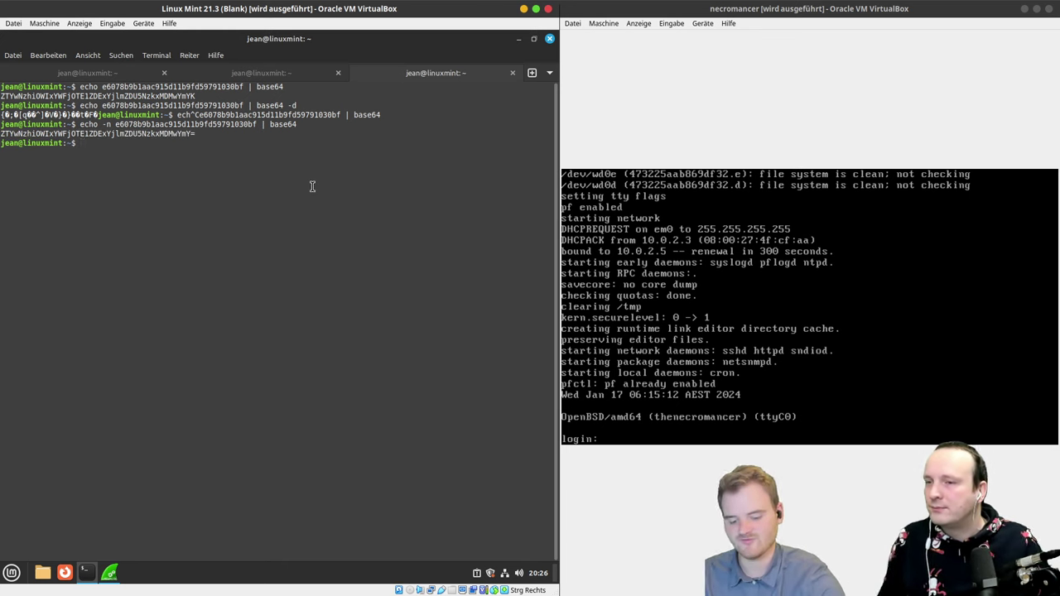
Step: List the available md and md5 commands with tab completion, then try md5 --help
text(m)
key(Tab)
key(Tab)
text(nd)
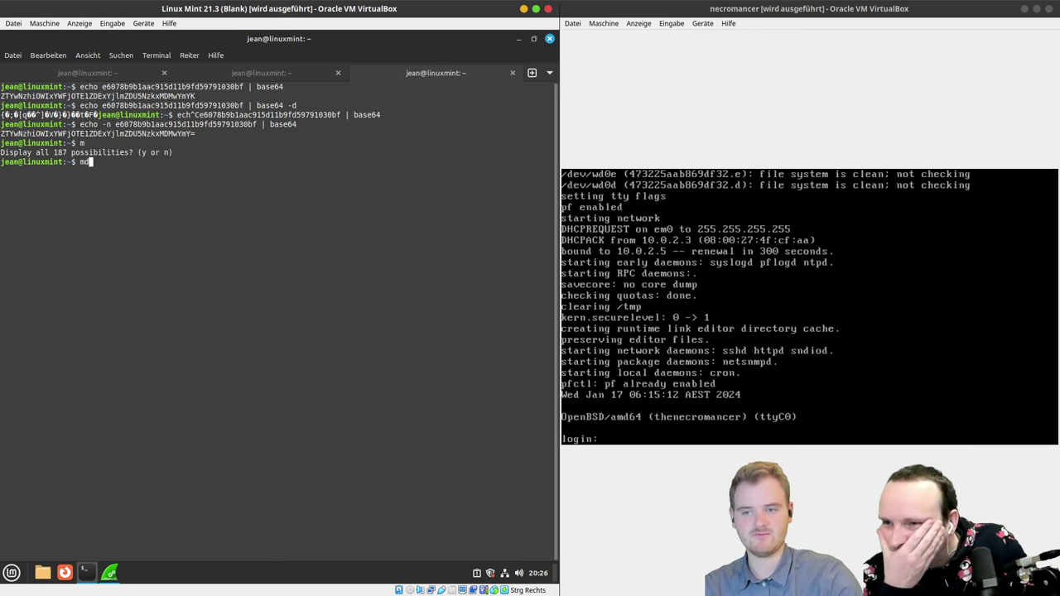
key(Tab)
key(Tab)
key(Tab)
text(5)
key(Tab)
key(Tab)
key(Tab)
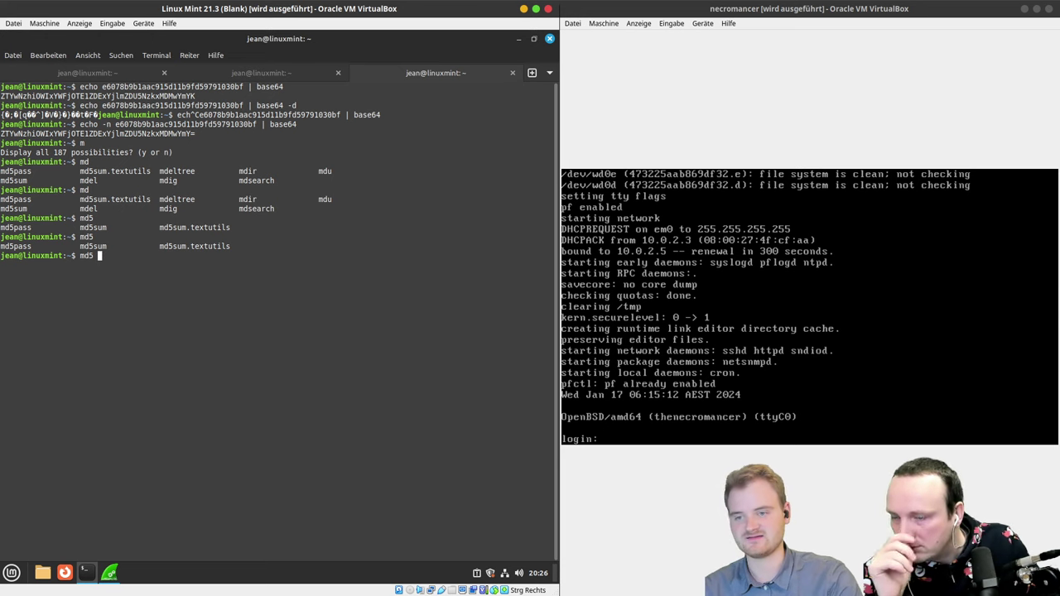
text(--help)
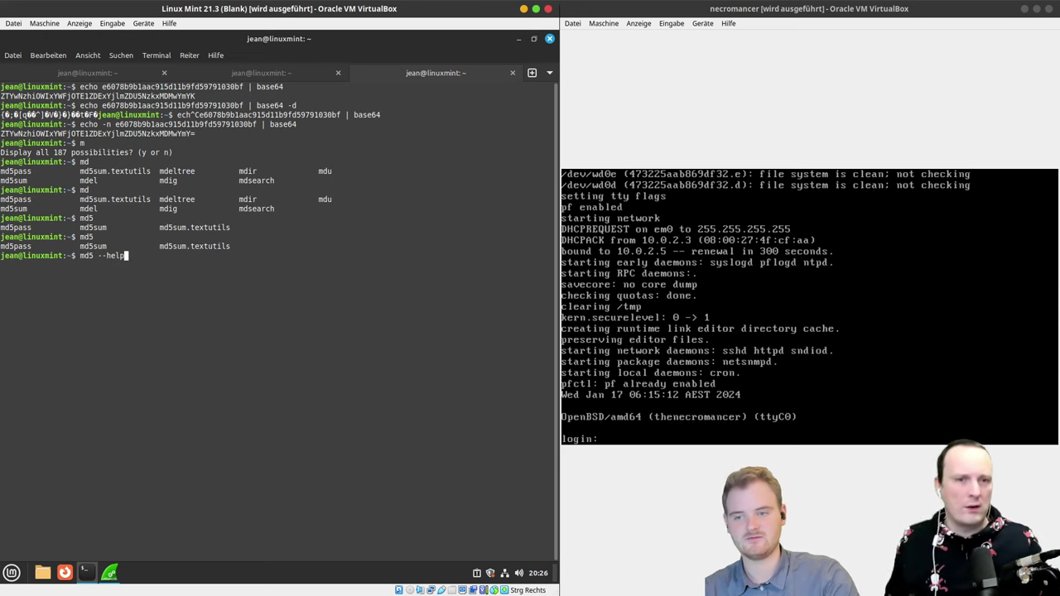
key(Return)
Step: Recall the failed command and change it to md5sum at the prompt
key(Up)
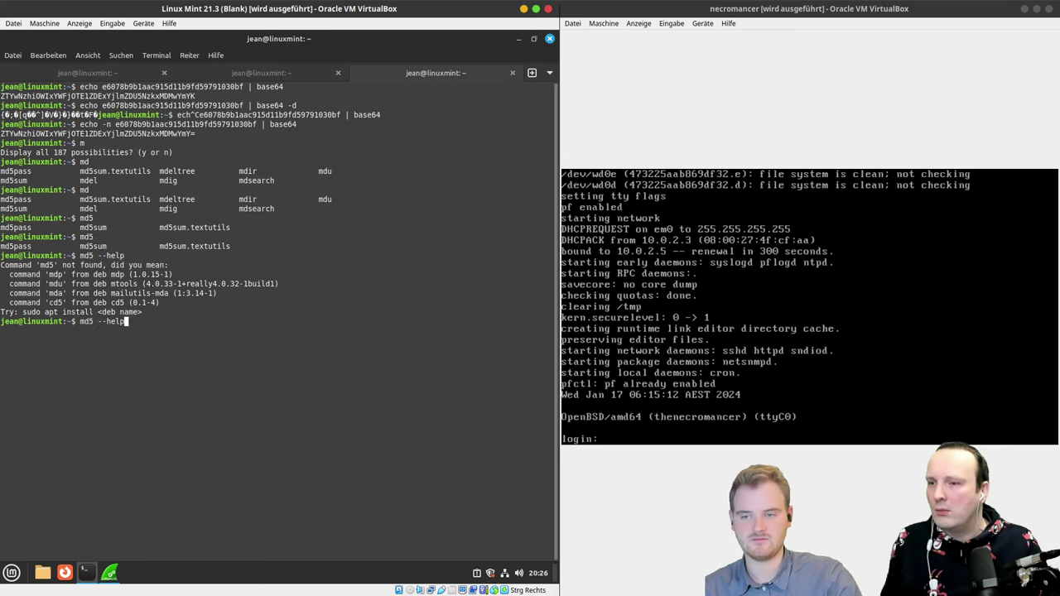
key(BackSpace)
key(BackSpace)
key(BackSpace)
key(BackSpace)
key(BackSpace)
key(BackSpace)
key(BackSpace)
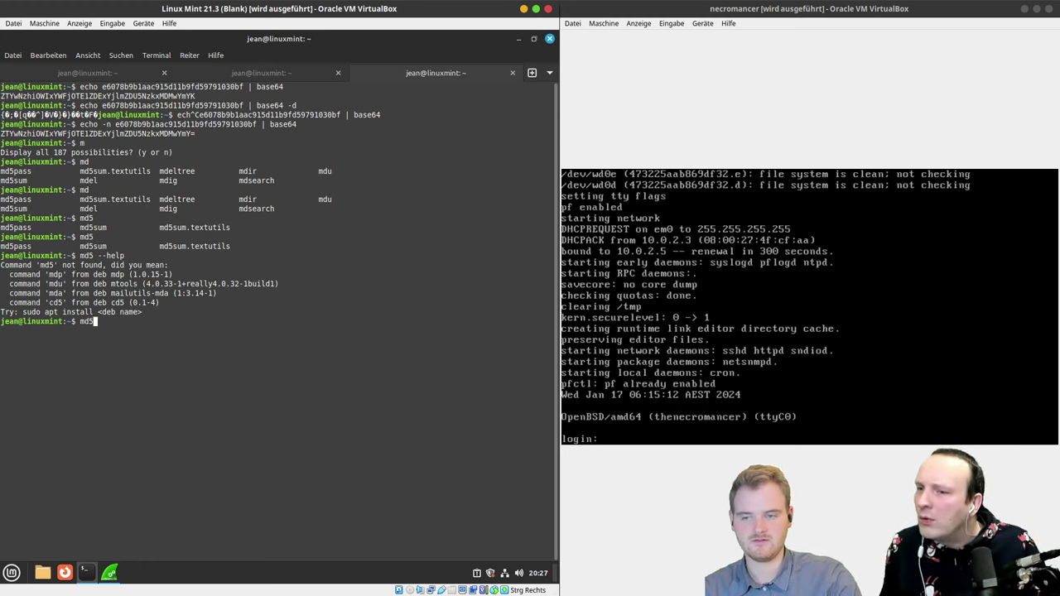
key(Tab)
key(Tab)
key(Tab)
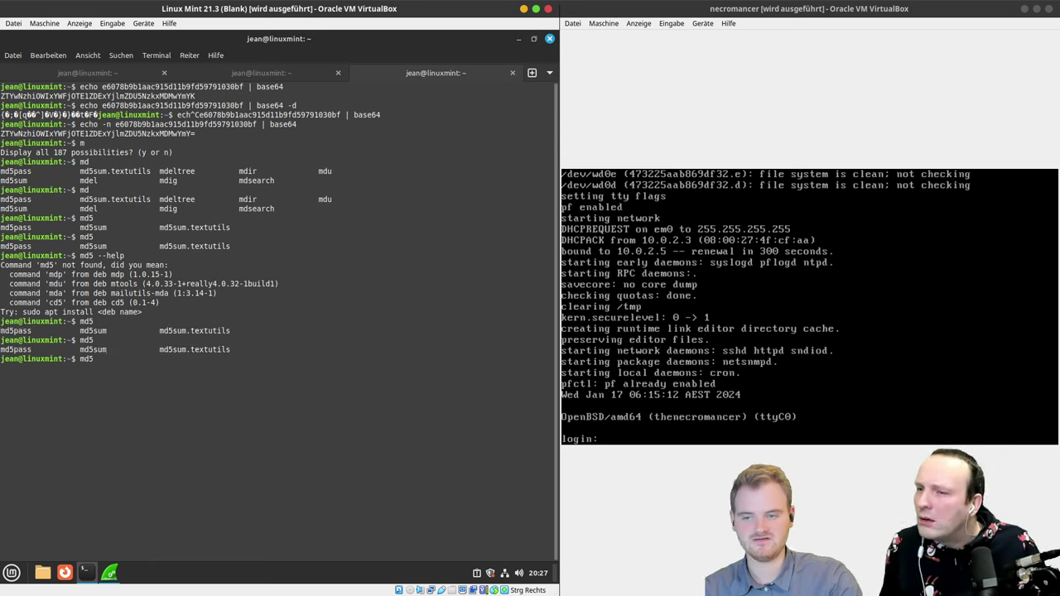
text(sum)
key(Tab)
key(Tab)
key(Tab)
key(Tab)
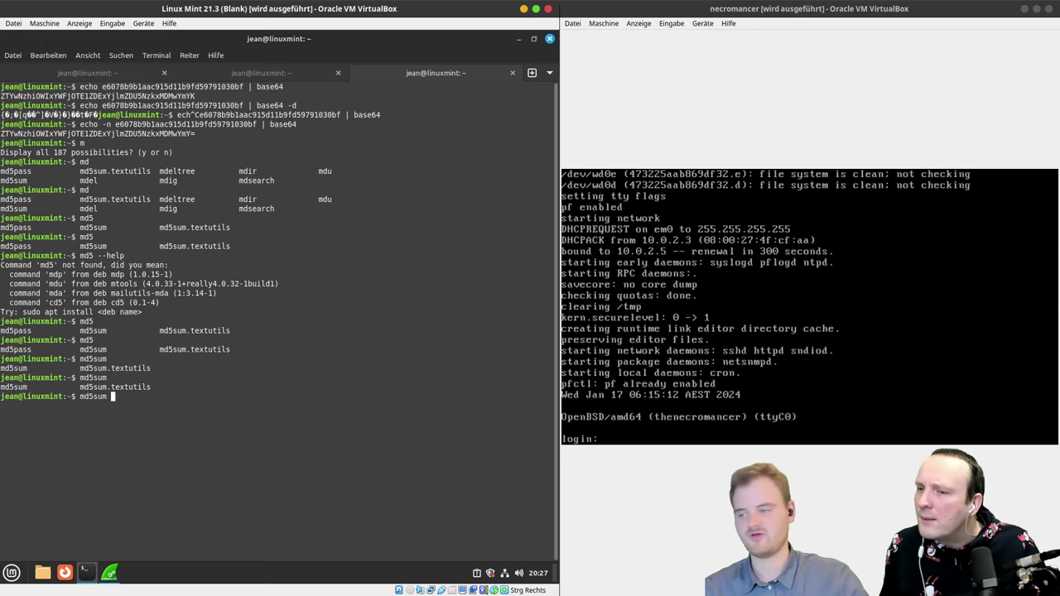
Step: Copy the flag1 hex string from the game session tab, then return to the md5sum tab
click(212, 68)
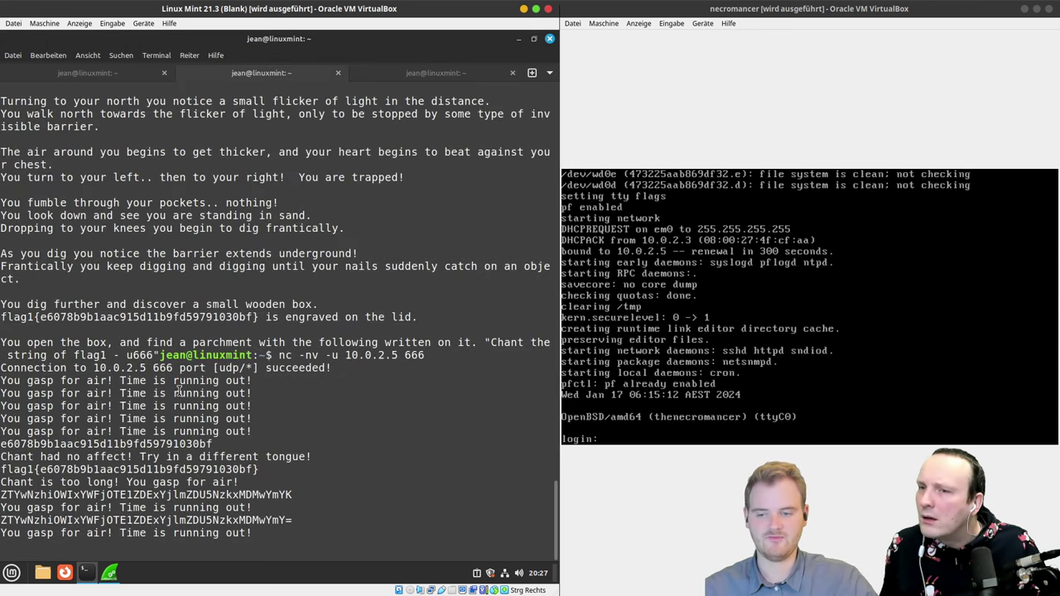
double_click(126, 443)
key(super+c)
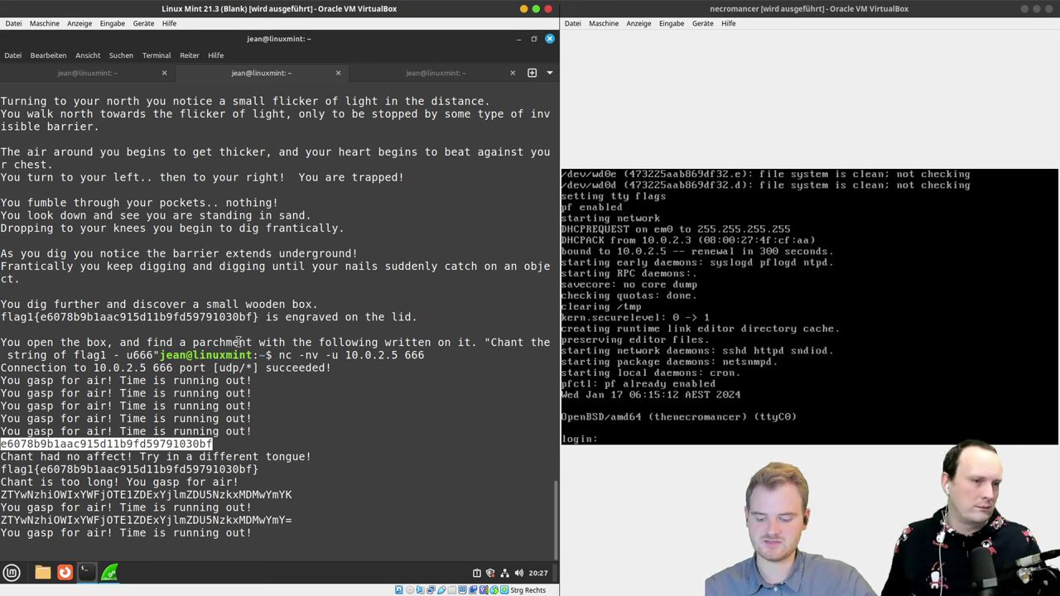
click(419, 73)
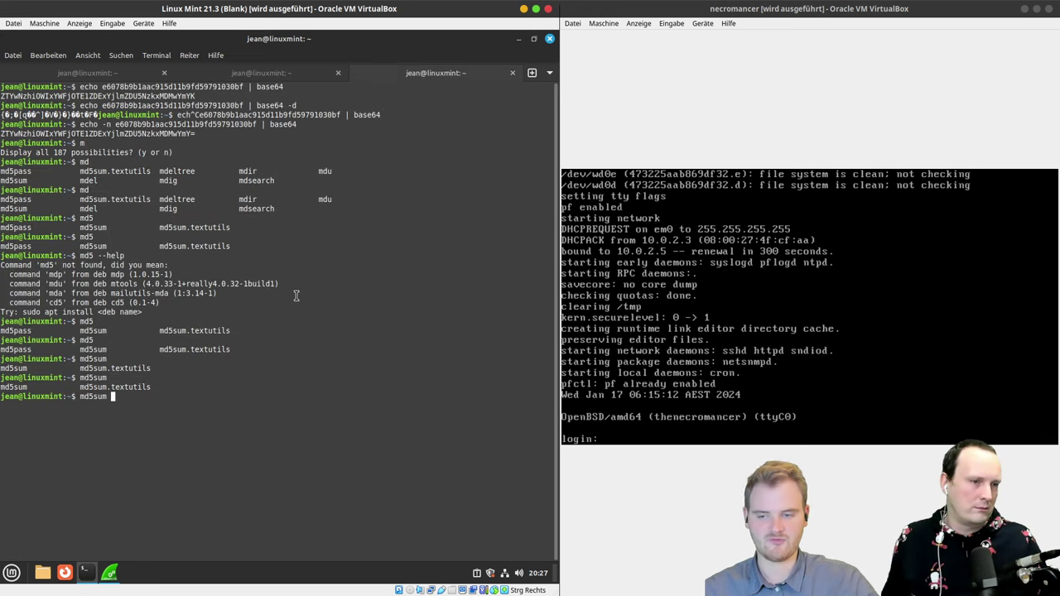
Step: Run md5sum on the pasted flag1 hex string, which fails as a missing file, then clear the prompt
middle_click(296, 296)
key(Return)
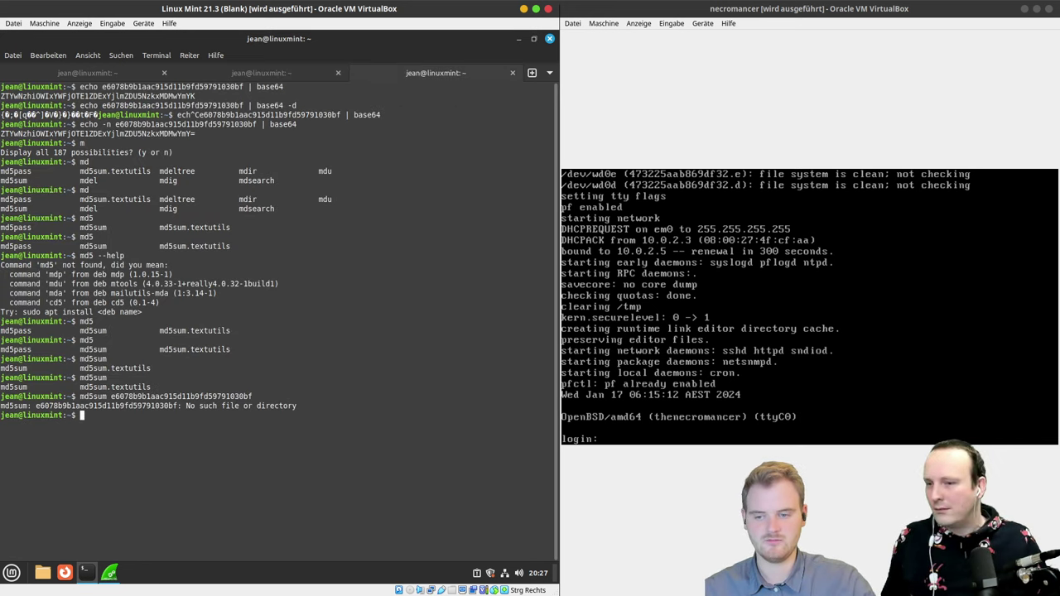
key(Up)
key(Home)
key(ctrl+c)
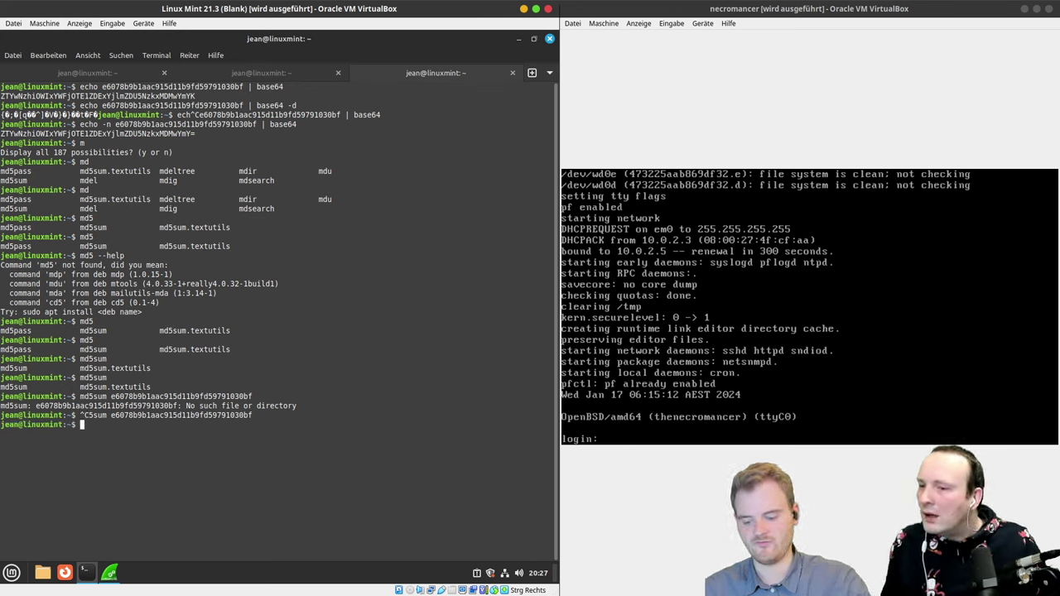
Step: Pipe echo of the flag1 hex string into md5sum, giving 94bebc2ad716018fbf53d445aeac860c
text(echo)
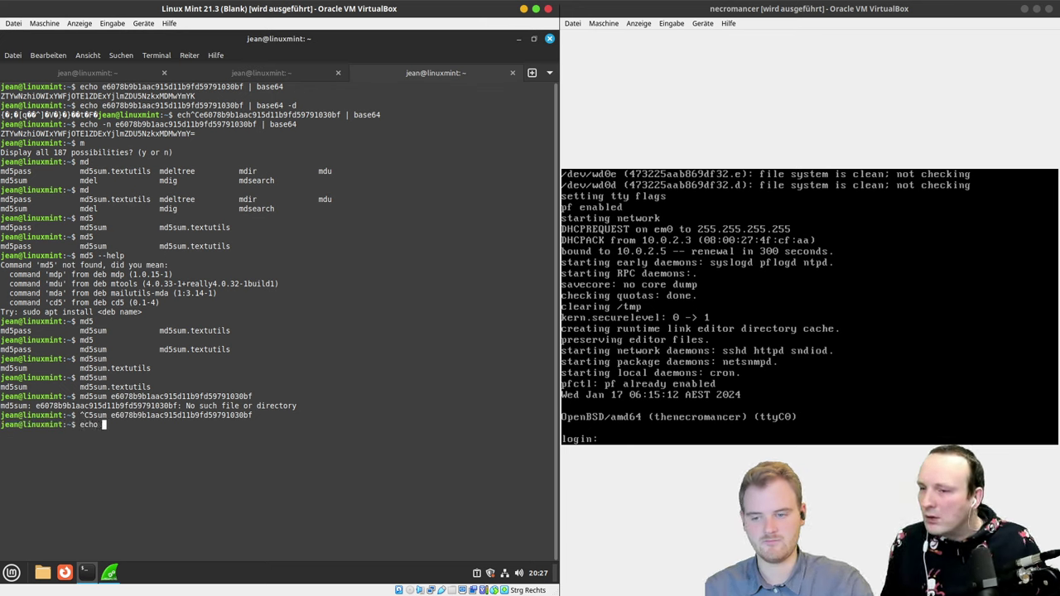
key(ctrl+shift+v)
text(| )
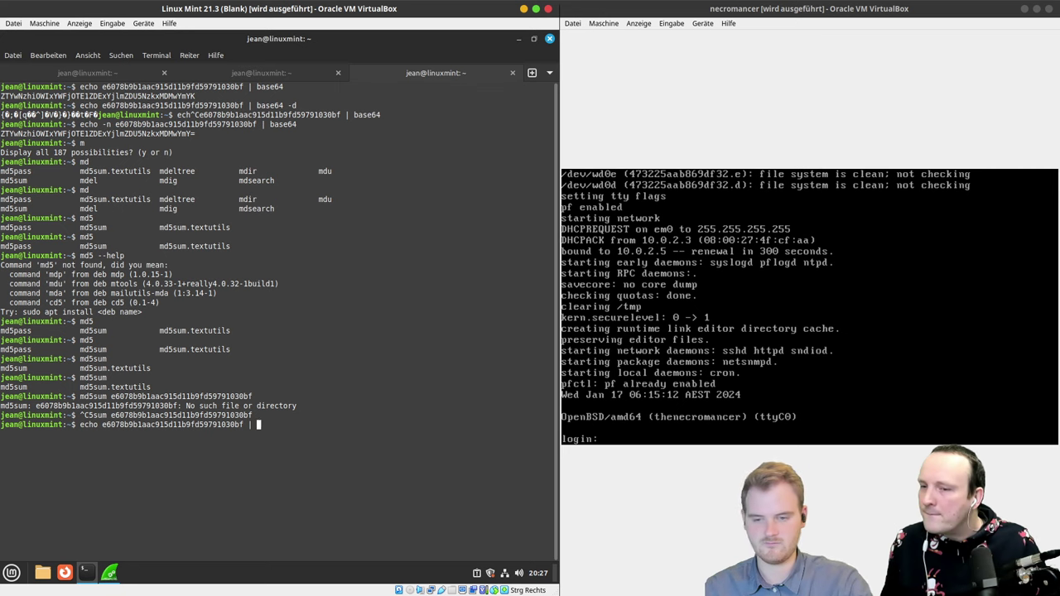
text(md5sum)
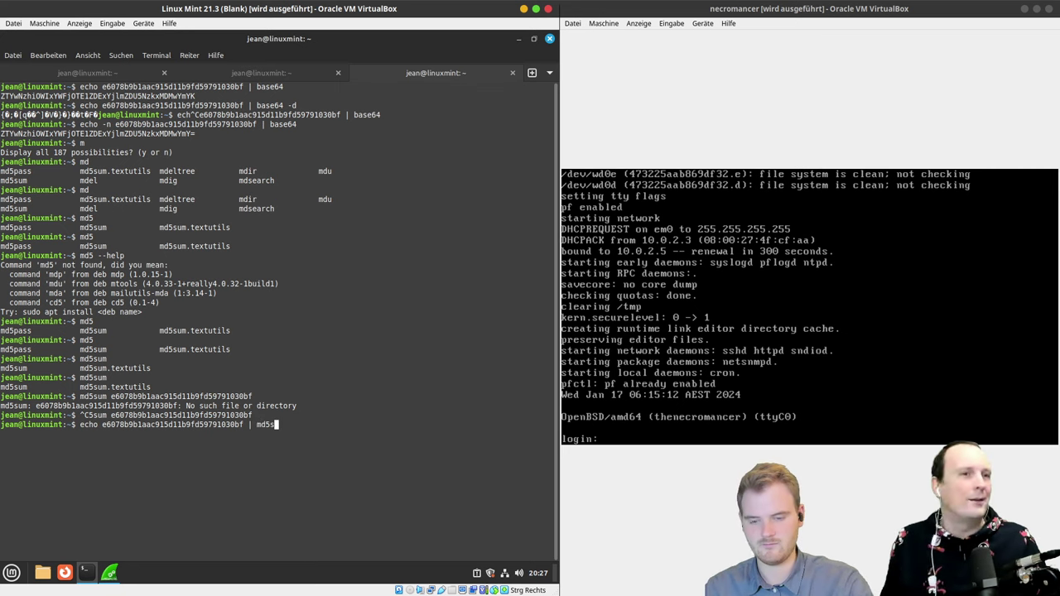
key(Return)
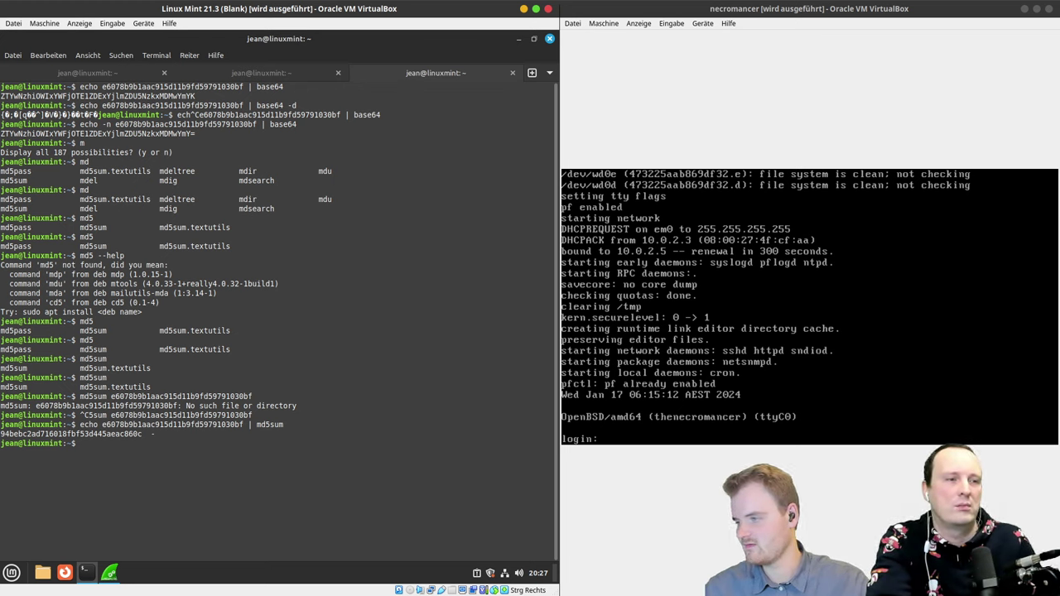
Step: Select the parchment line 'Chant the string of flag1 - u666' in the game session tab
click(288, 78)
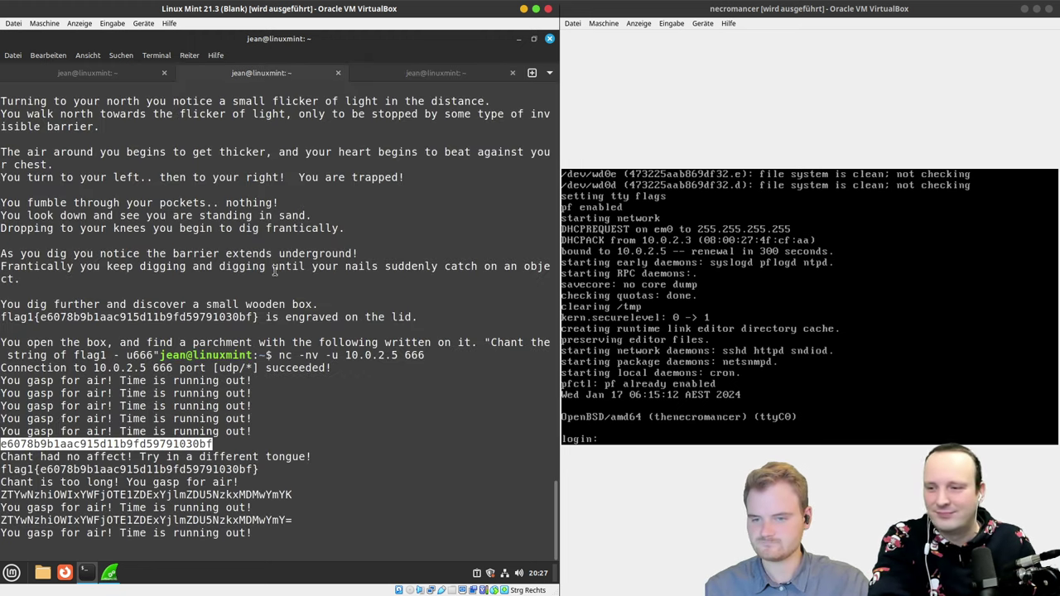
scroll(275, 269, up, 1)
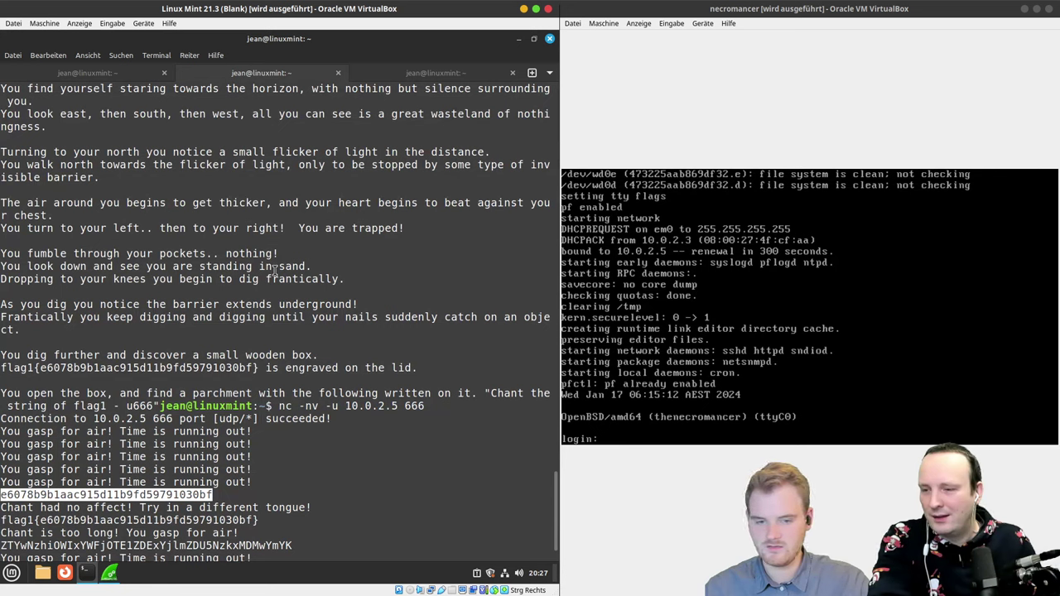
drag(486, 392, 161, 406)
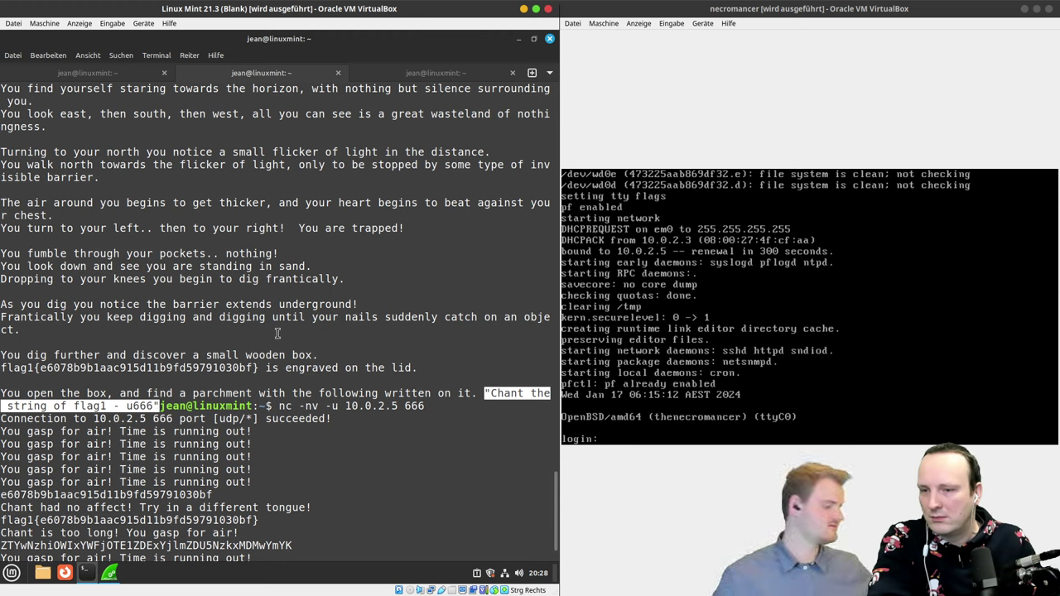
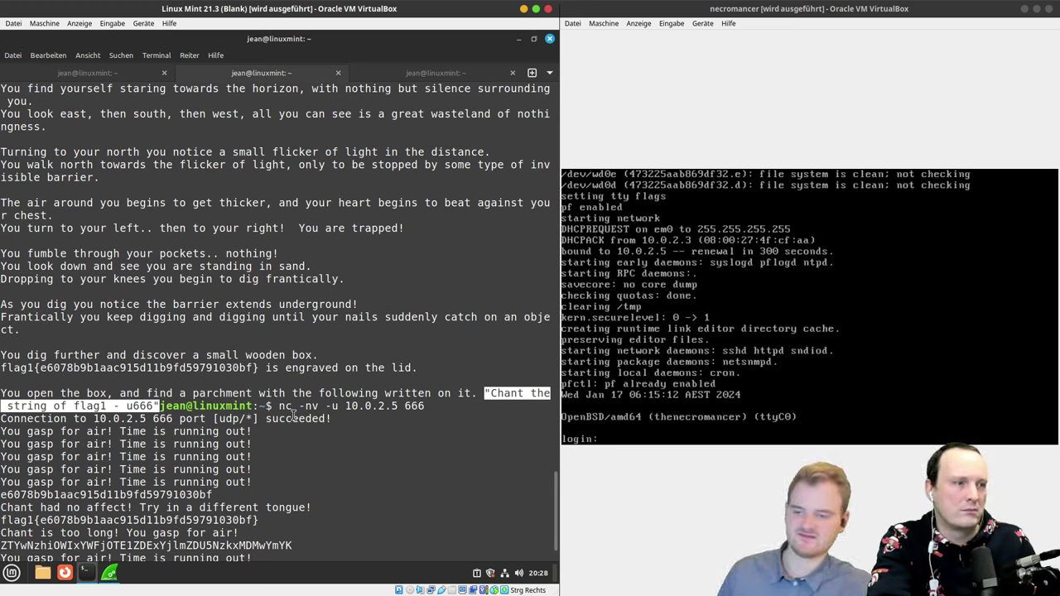
drag(253, 368, 38, 370)
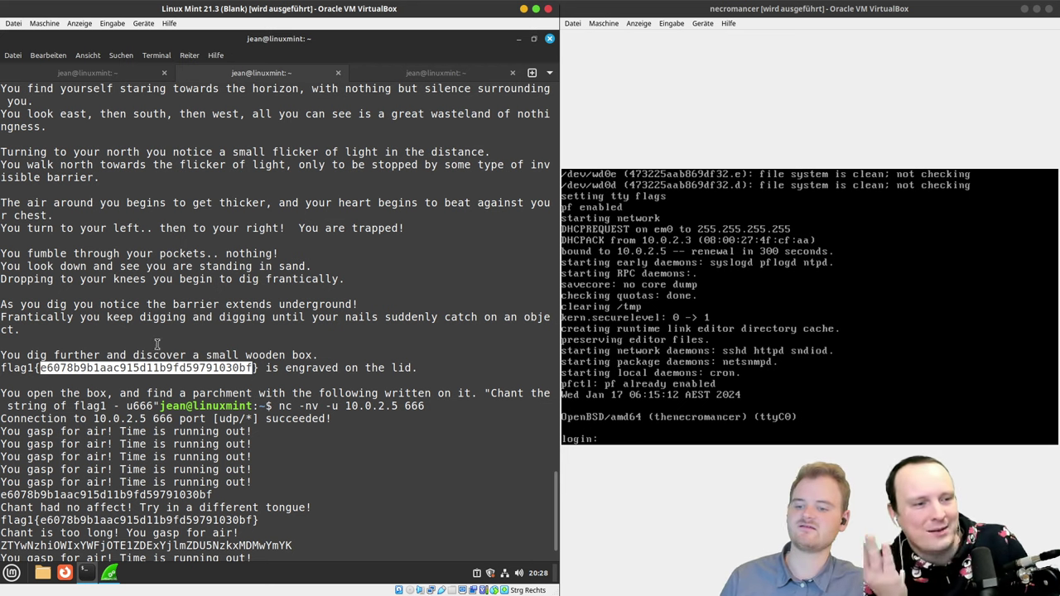
Step: Copy the selected flag1 hash with Kopieren from the context menu, twice to be sure
right_click(163, 370)
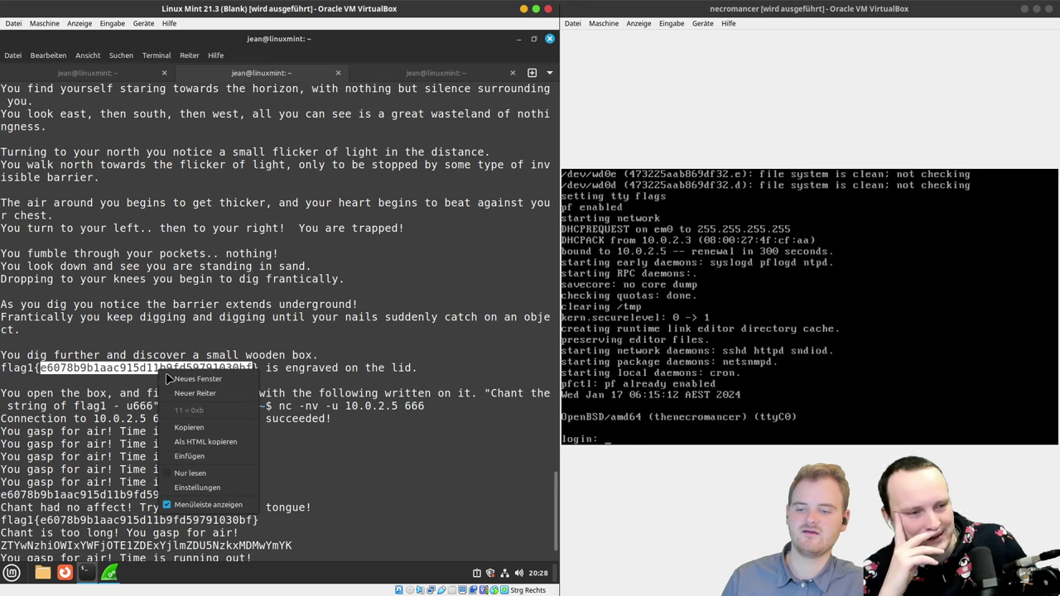
click(189, 426)
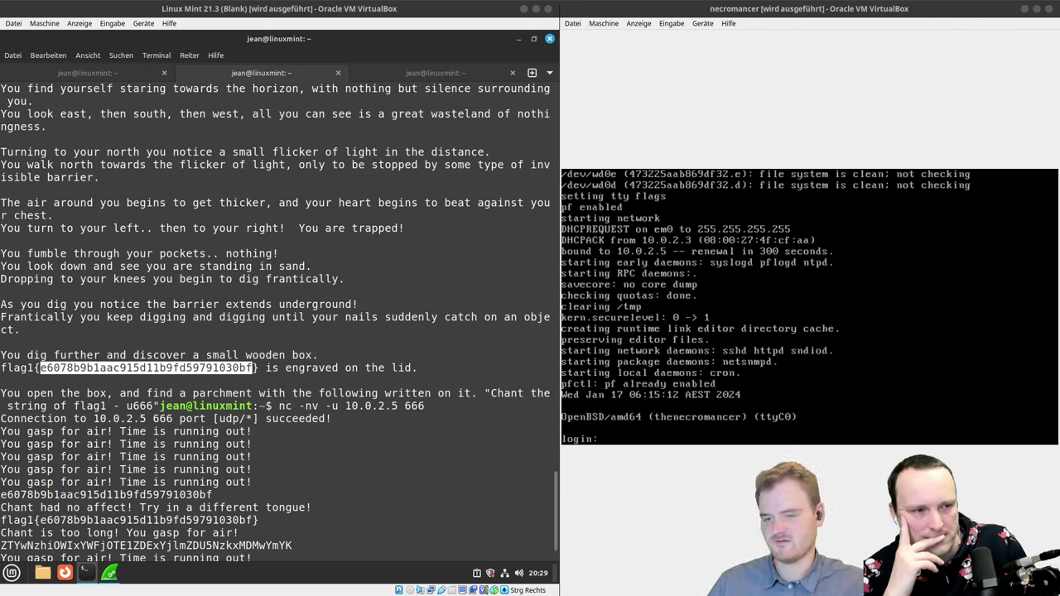
right_click(106, 368)
click(141, 391)
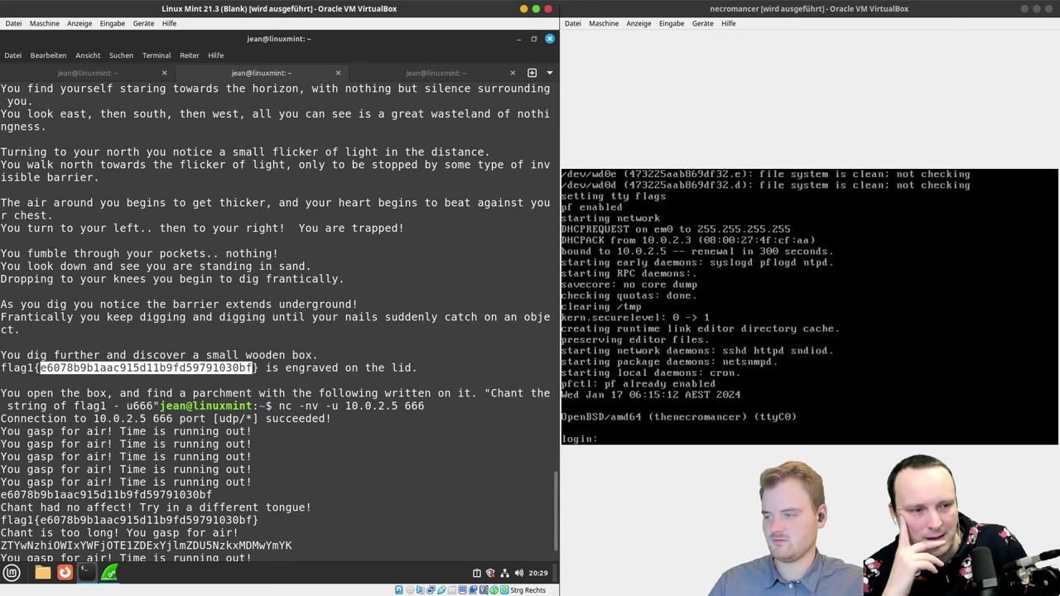
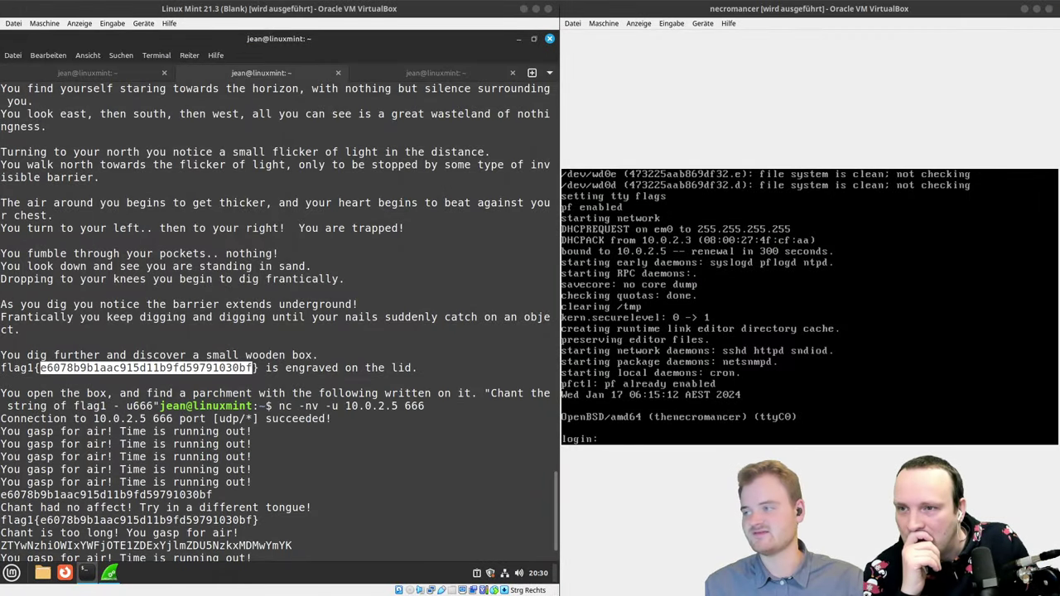
Step: Paste the '='-padded base64 flag1 chant into the UDP netcat session to 10.0.2.5:666 and submit it
text(ZTYwNzhiOWIxYWFjOTE1ZDExYjlmZDU5NzkxMDMwYmY=)
key(Return)
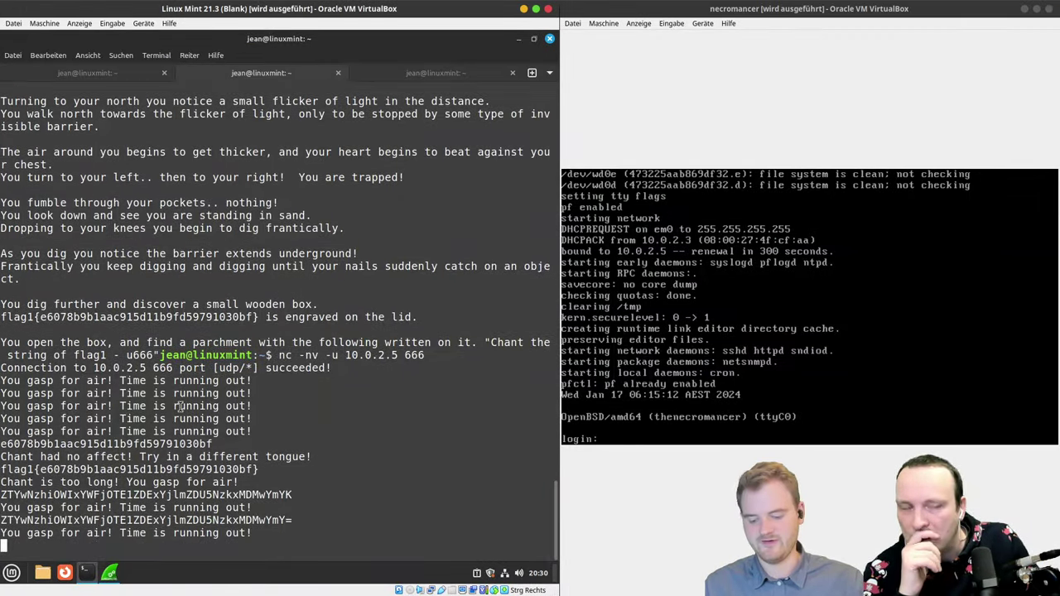
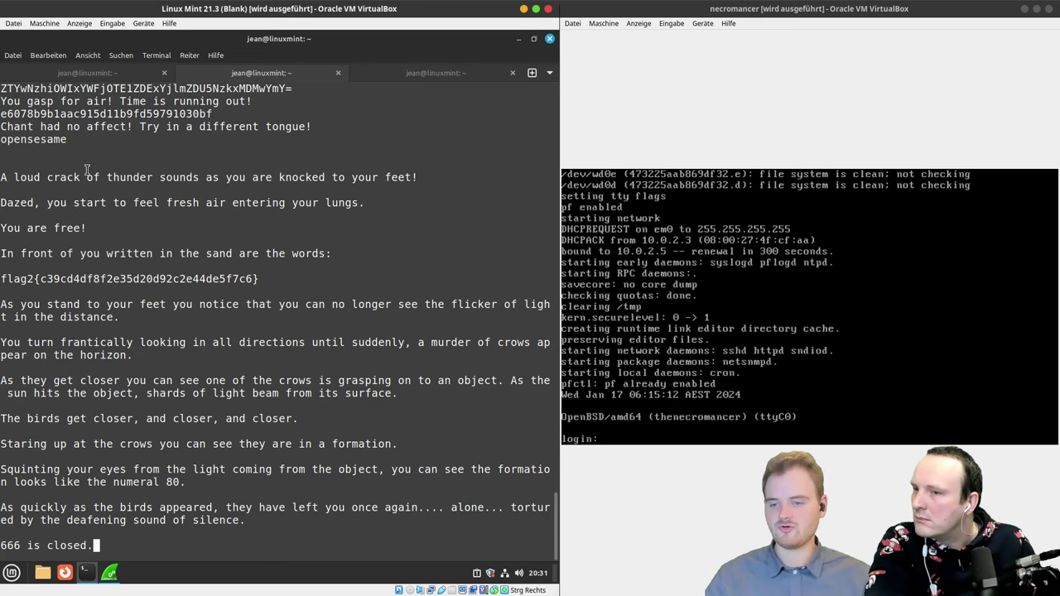
Step: Select the hash inside flag2{…} in the terminal output to copy it
drag(40, 281, 254, 280)
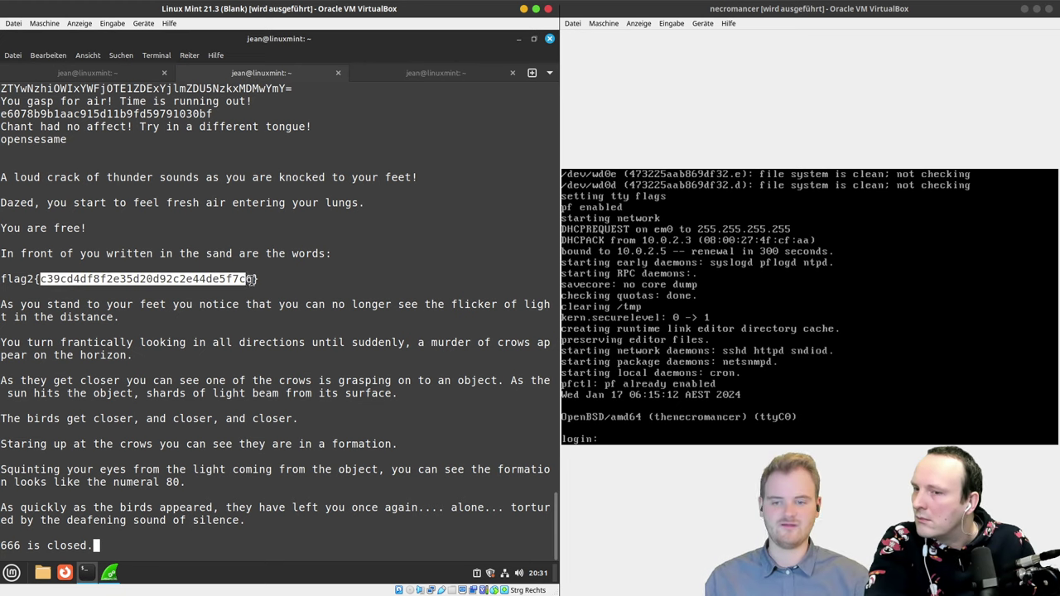
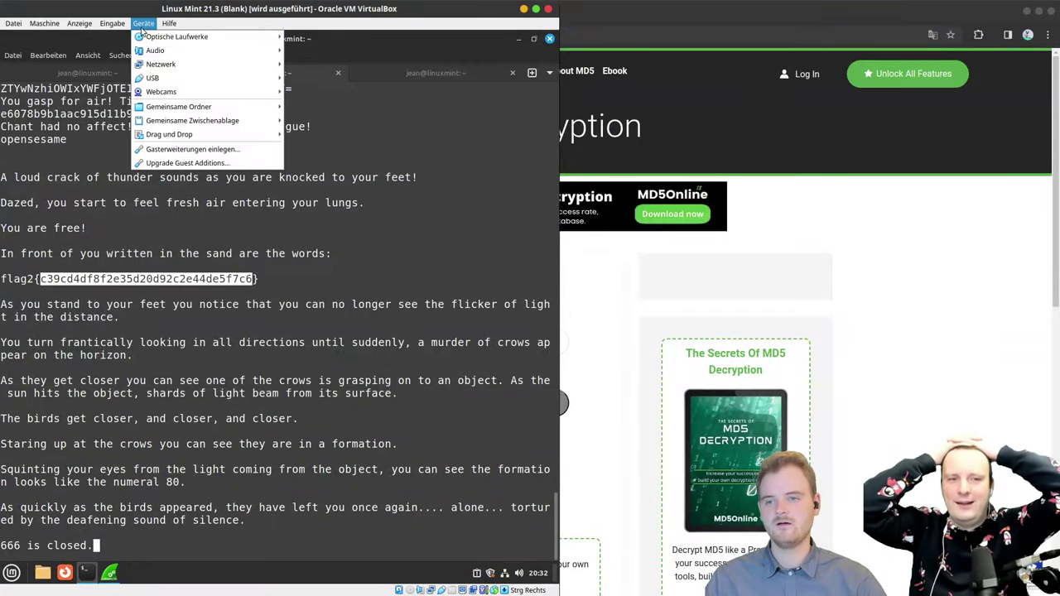
Step: Set the shared clipboard (Gemeinsame Zwischenablage) to Bidirektional and copy the flag2 hash from the terminal
mouse_move(162, 124)
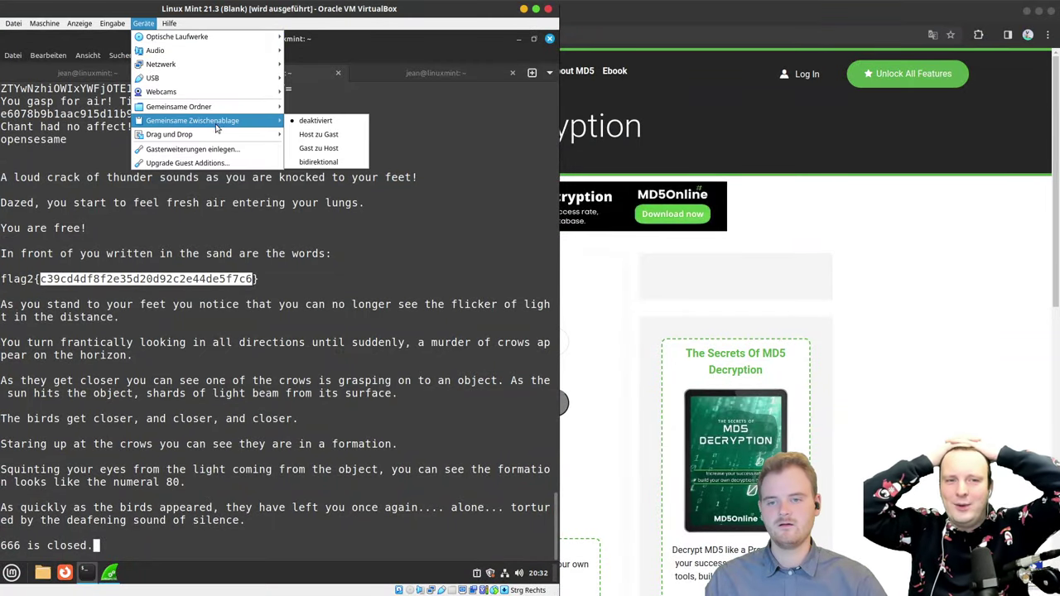
click(324, 163)
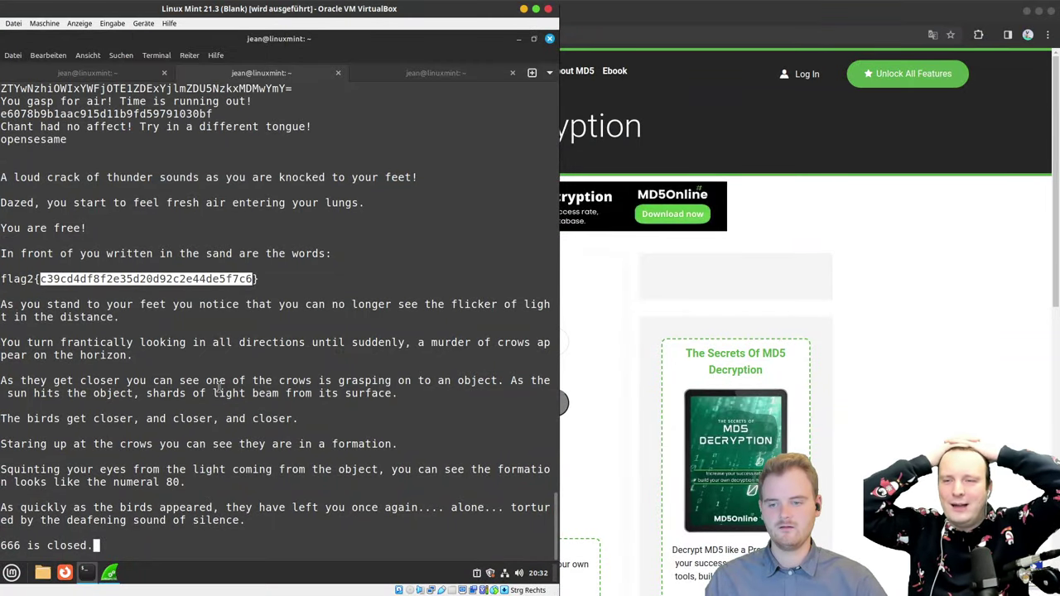
right_click(198, 283)
click(227, 340)
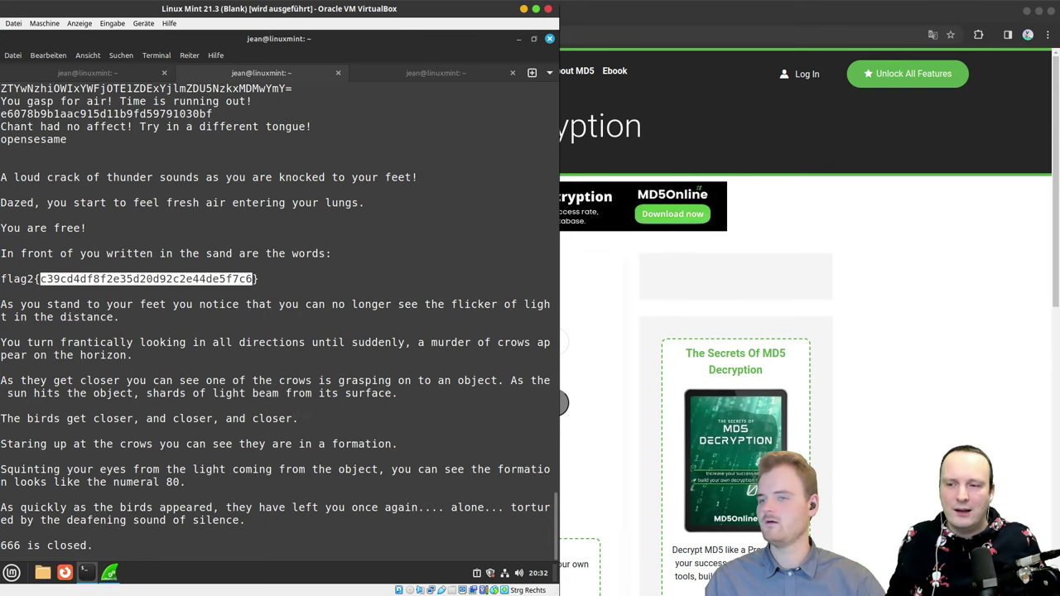
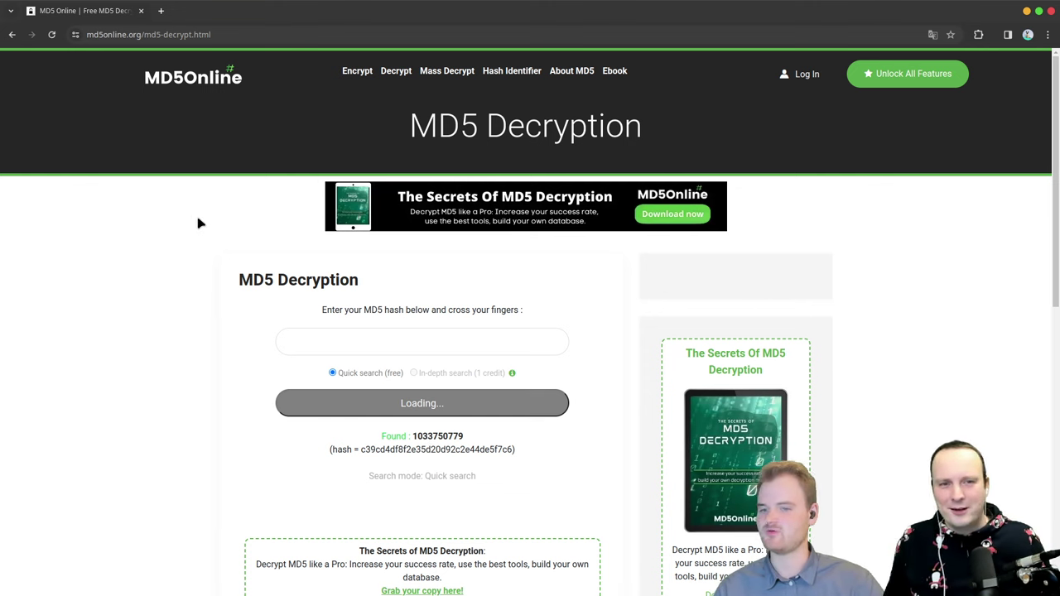
Step: Switch to the Linux Mint VM's terminal tab showing the Wireshark install and capture output
key(super+w)
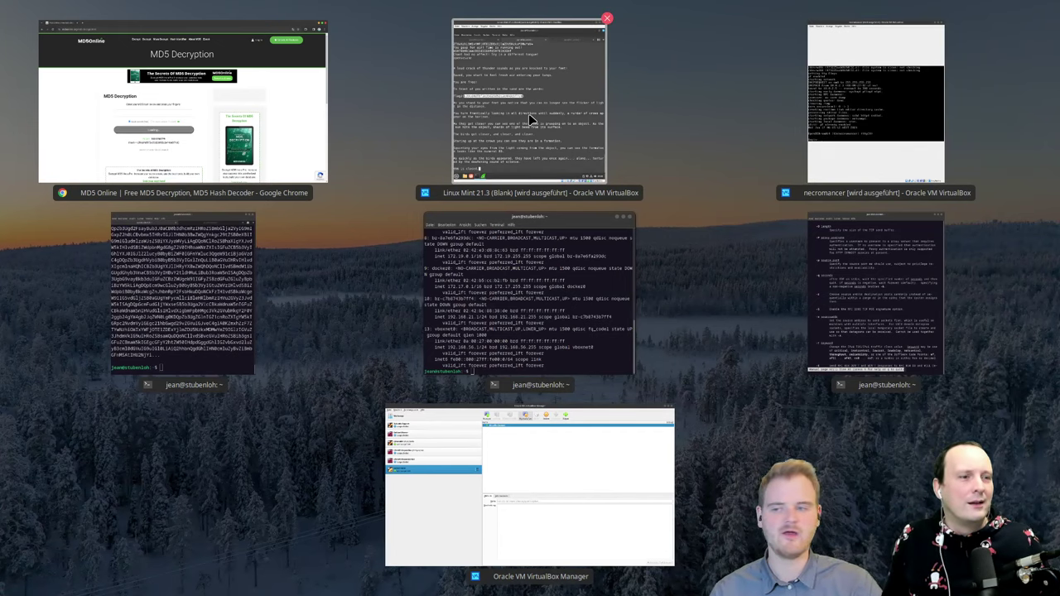
click(529, 114)
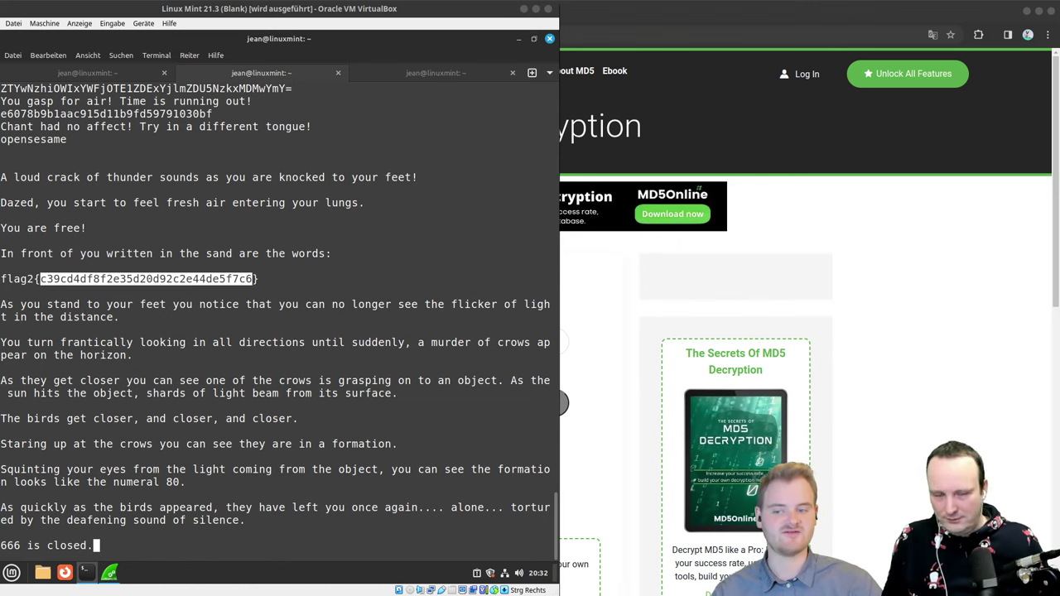
click(108, 74)
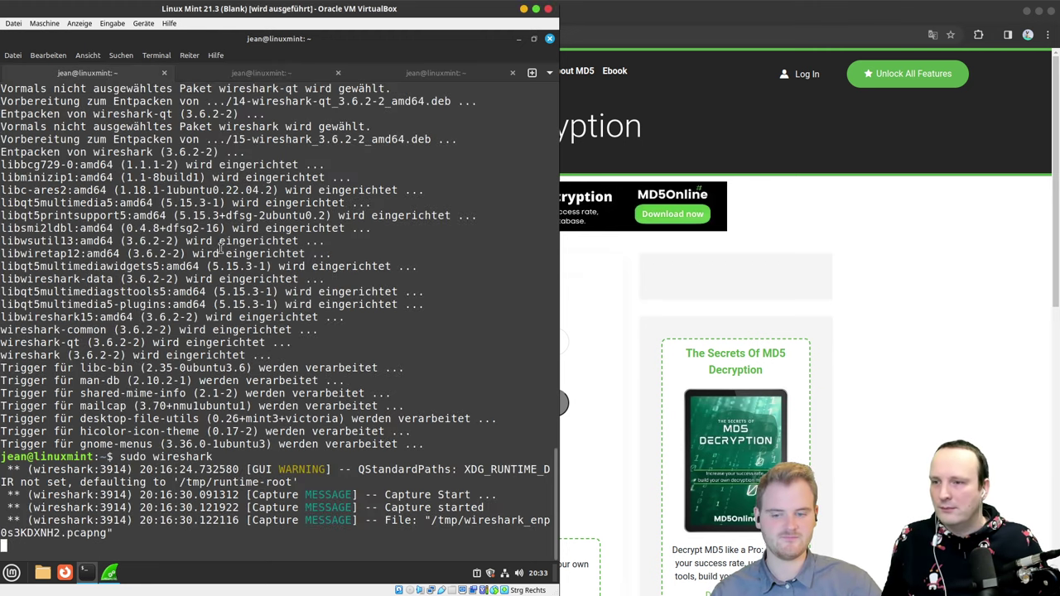
Step: Bring up the live Wireshark capture and inspect HTTP GET packet 9473, then packet 9467
click(109, 572)
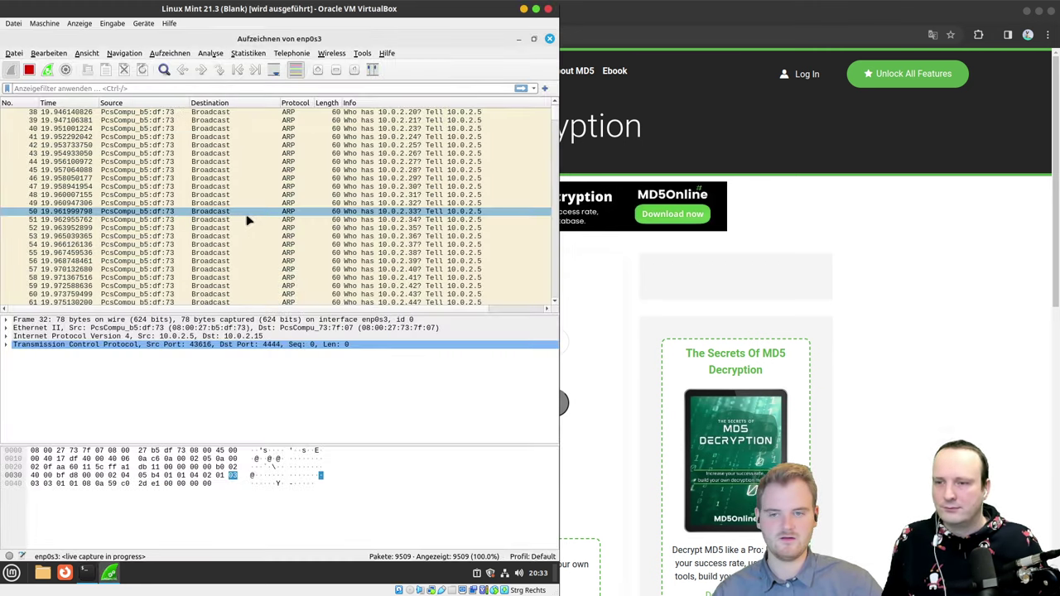
drag(555, 110, 566, 307)
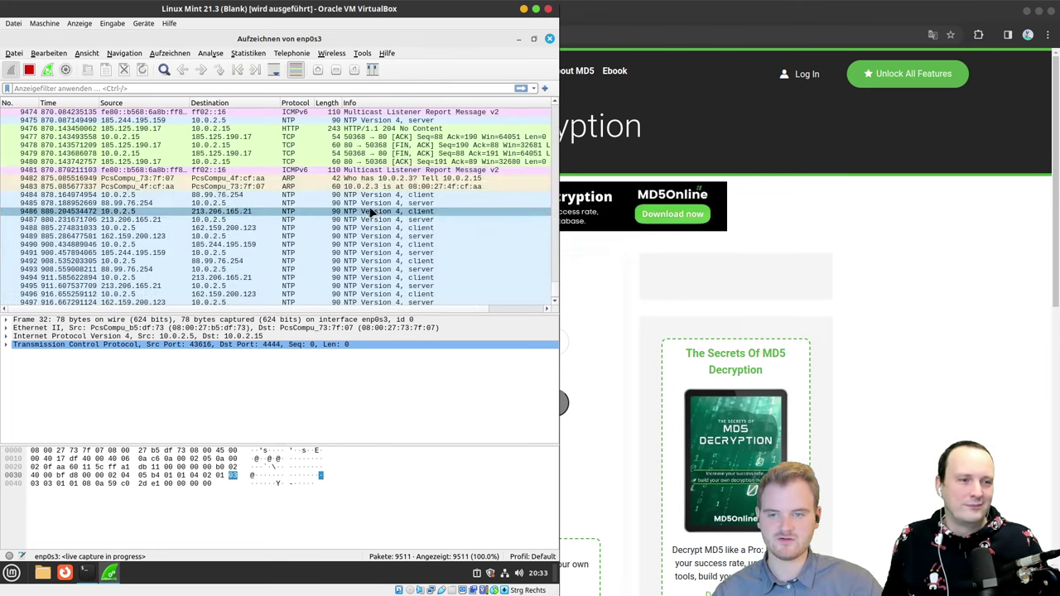
scroll(371, 213, up, 4)
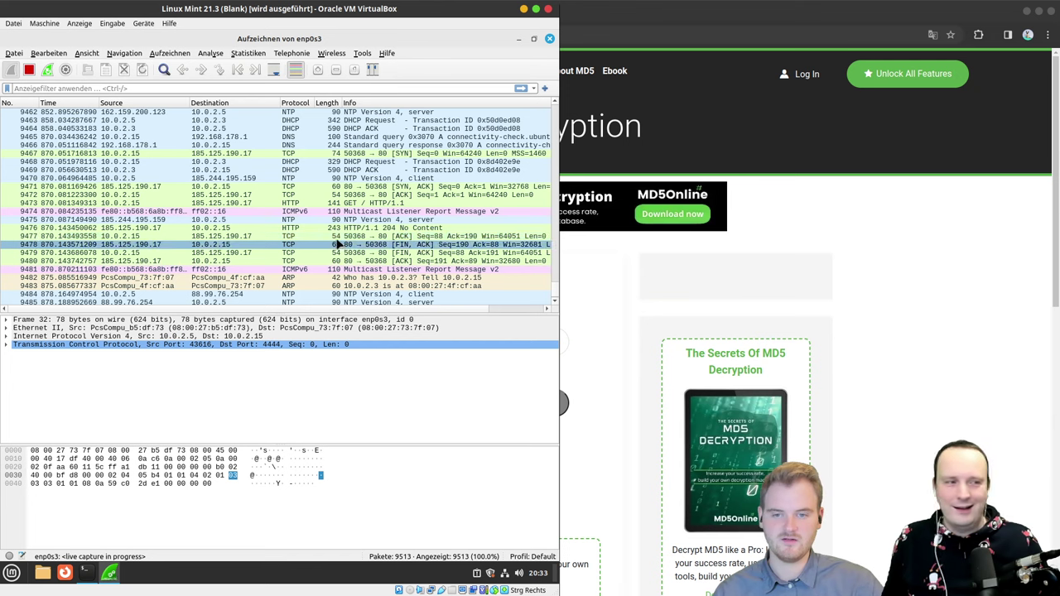
click(318, 203)
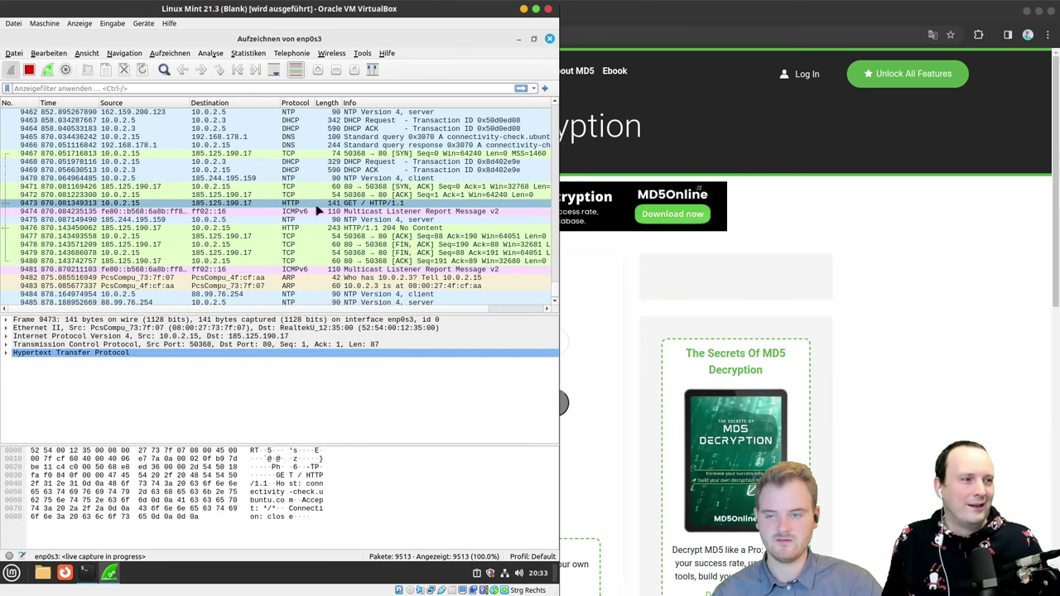
key(Up)
key(Up)
key(Up)
key(Up)
key(Up)
key(Up)
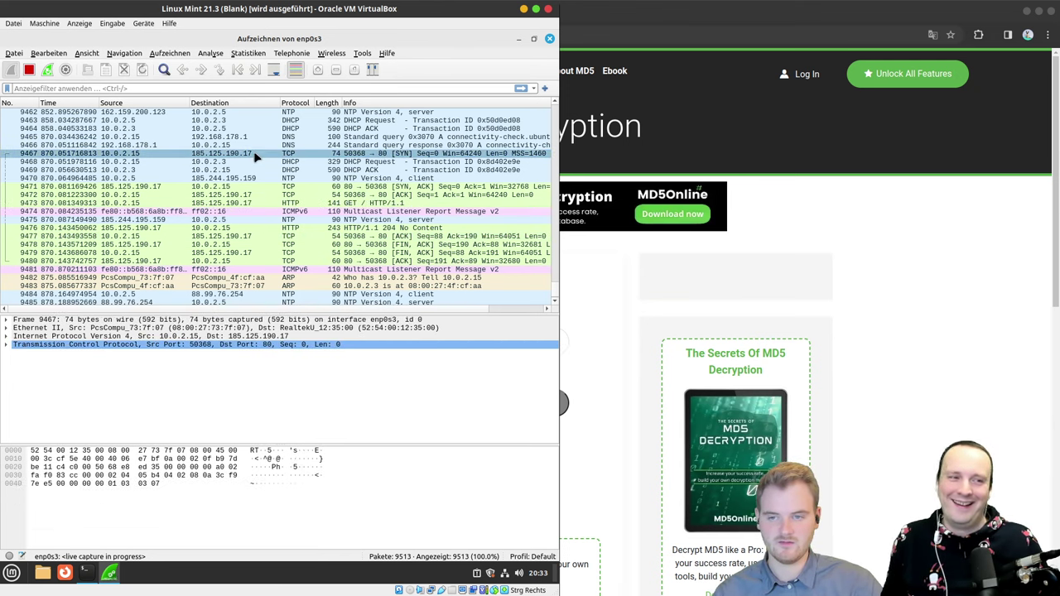
Step: Inspect the details of packet 9449, the UDP packet sent to port 666
scroll(258, 179, up, 5)
scroll(259, 182, down, 1)
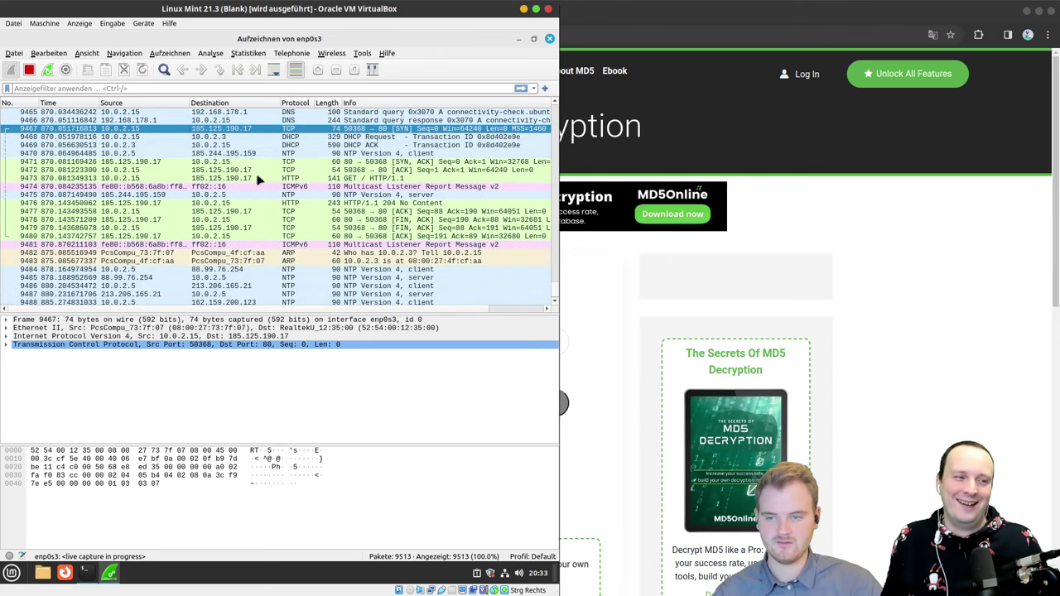
scroll(258, 191, down, 3)
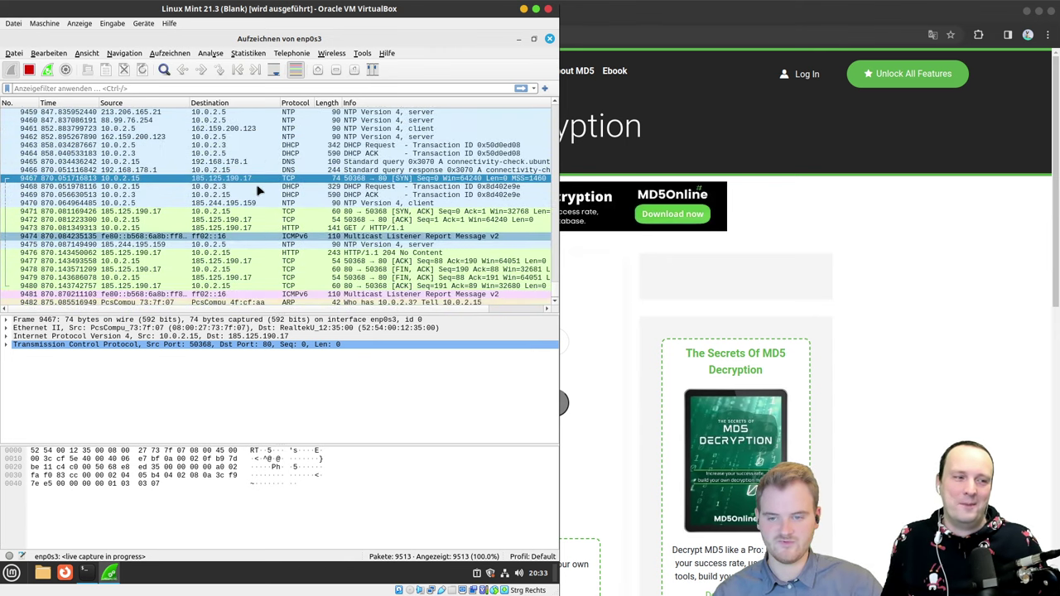
scroll(259, 190, up, 5)
click(229, 154)
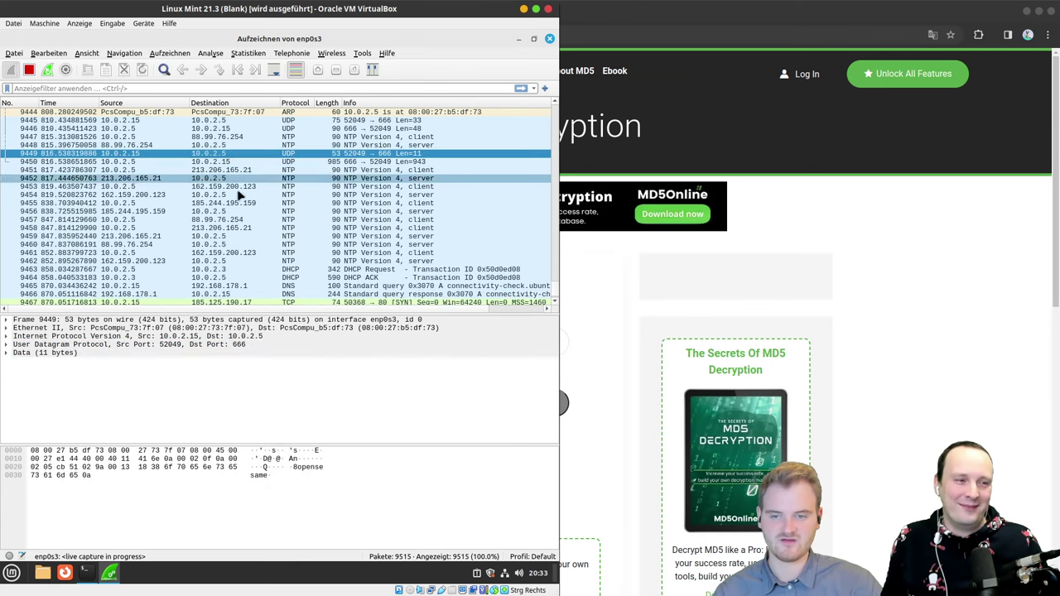
scroll(202, 235, up, 3)
scroll(199, 234, up, 4)
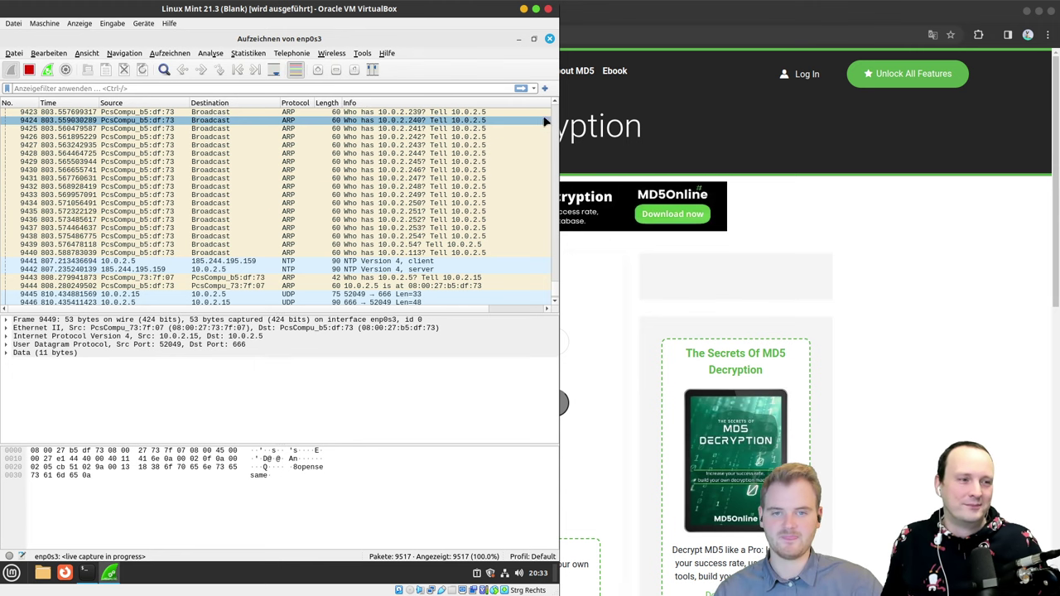
click(64, 572)
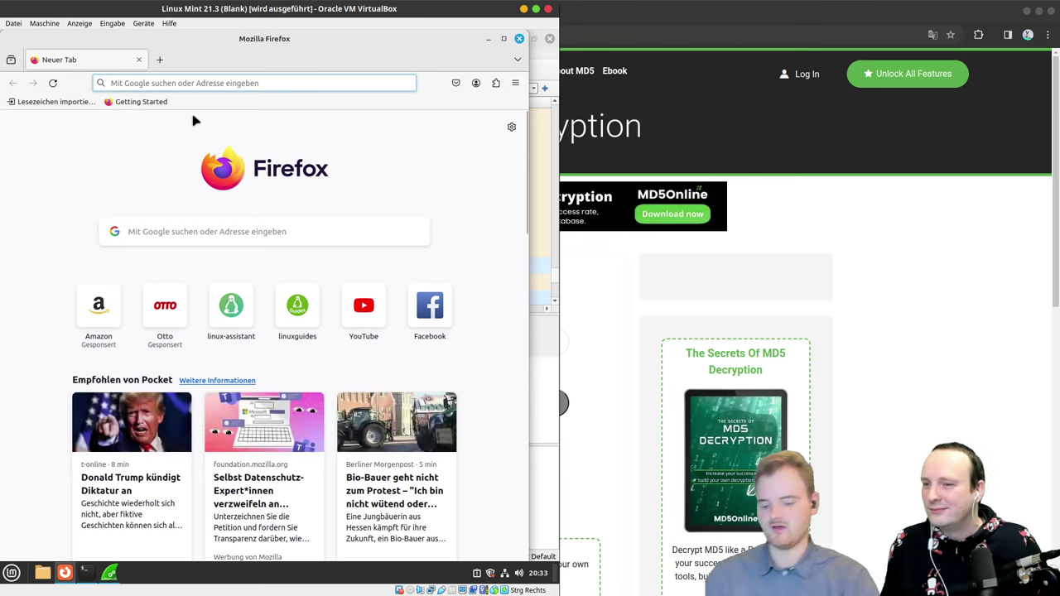
Step: Load 10.0.2.5 in Firefox and decline the offer to translate the page
text(10.0.)
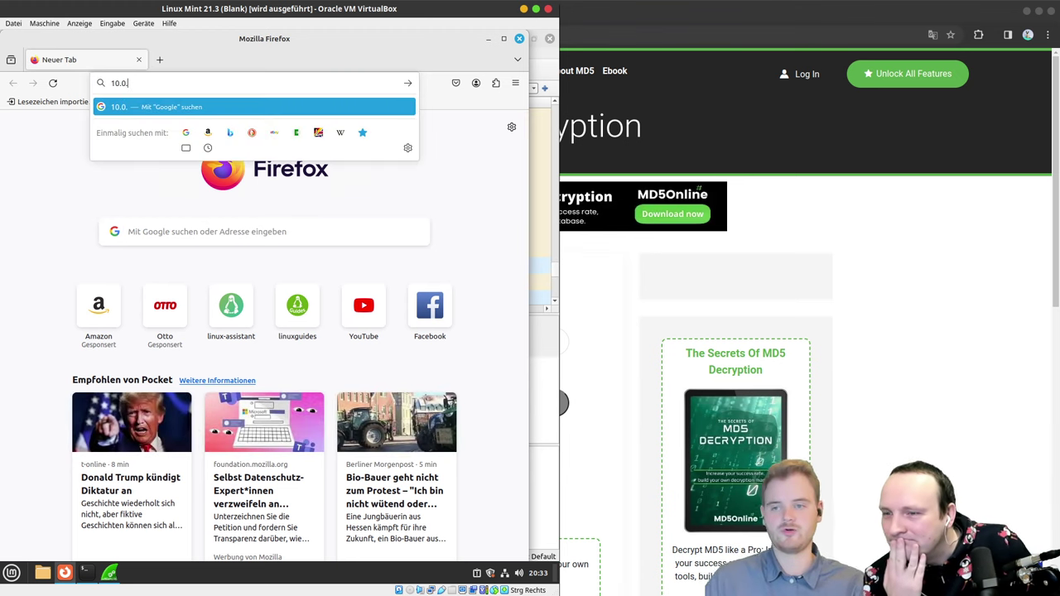
text(2.5)
key(Return)
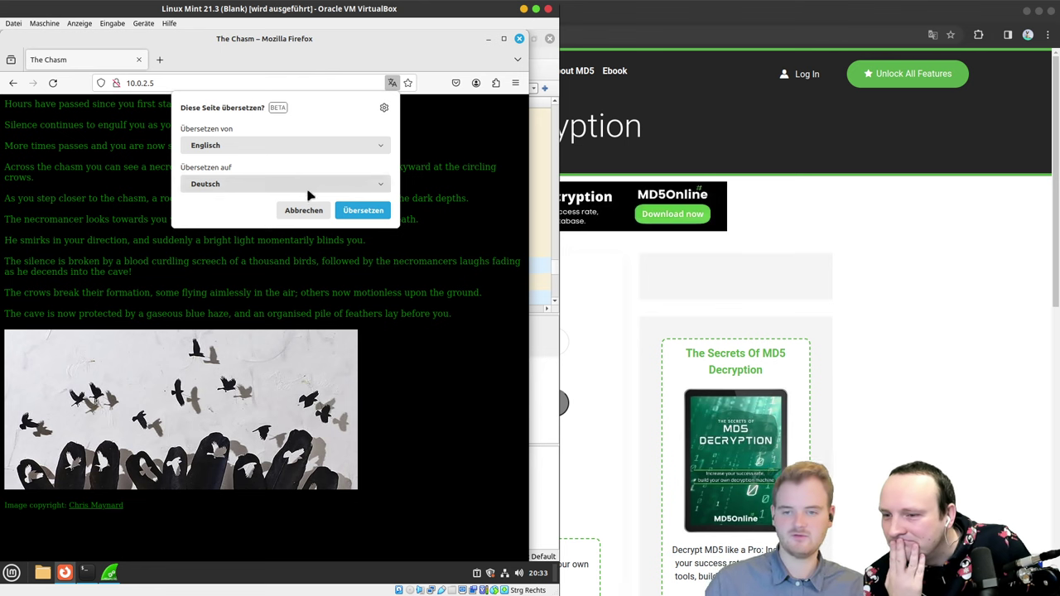
click(304, 209)
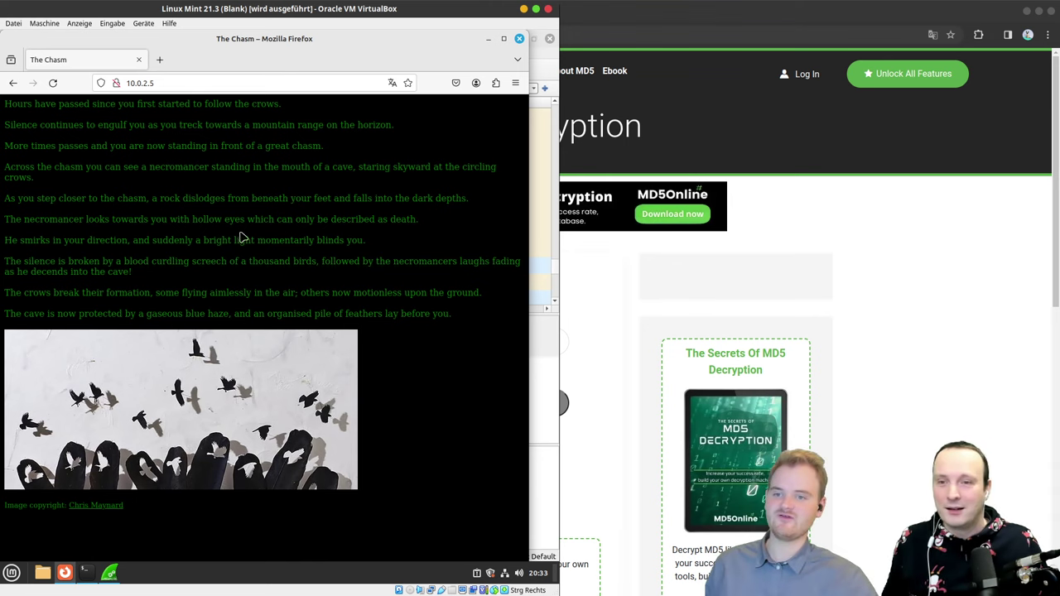
Step: Select The Chasm story paragraphs starting from 'Hours' and set the page zoom to 150%
key(super+w)
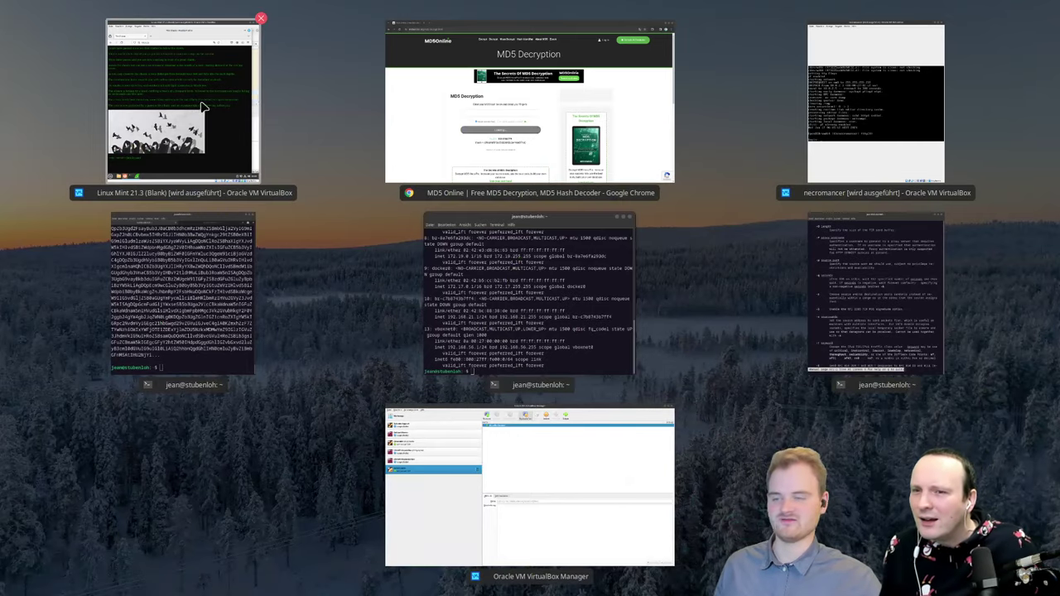
click(153, 121)
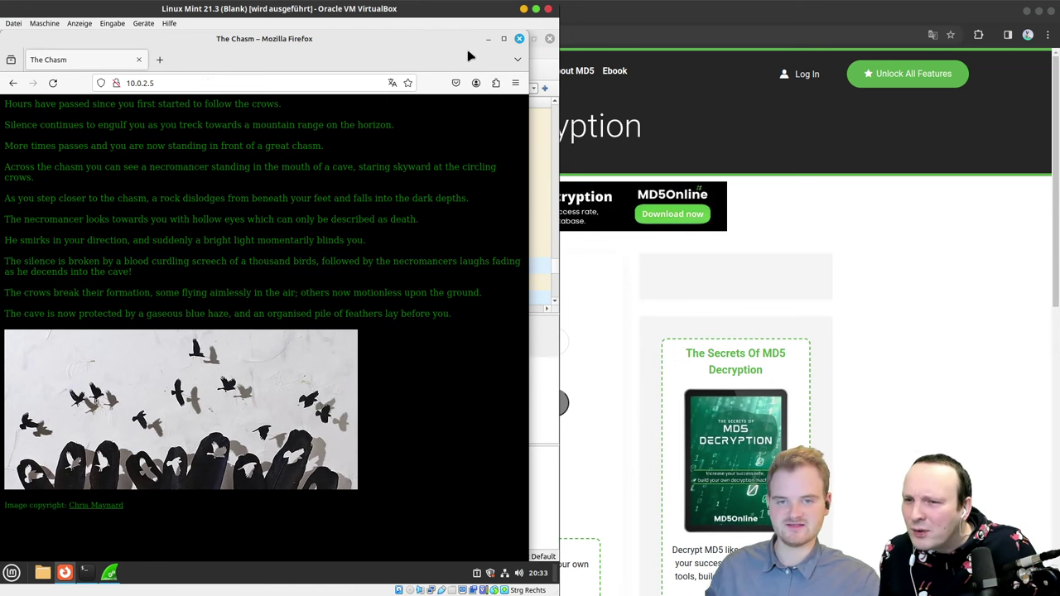
scroll(313, 230, up, 5)
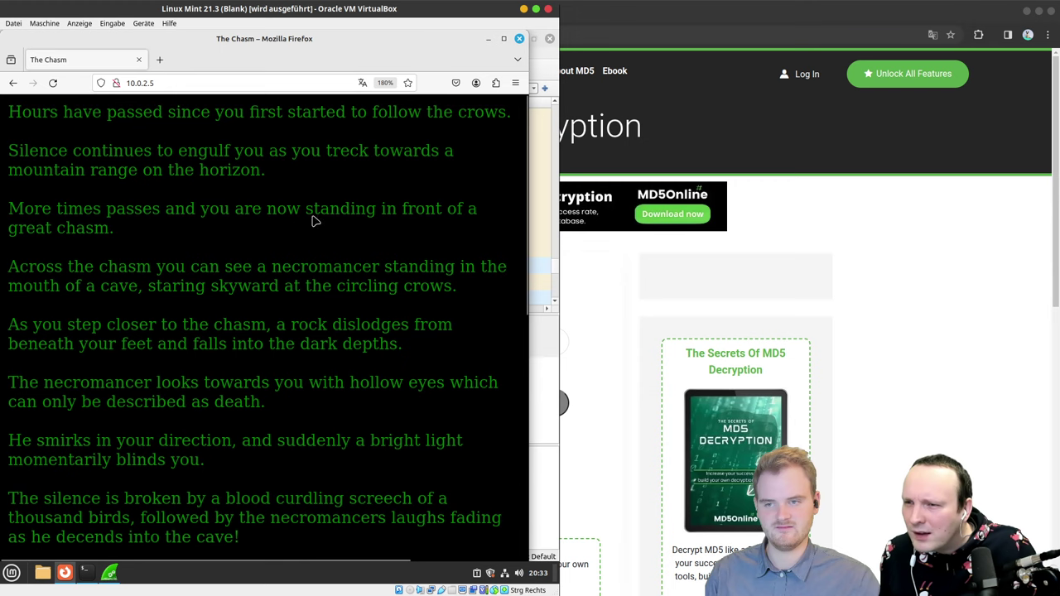
drag(17, 111, 364, 436)
scroll(364, 435, down, 4)
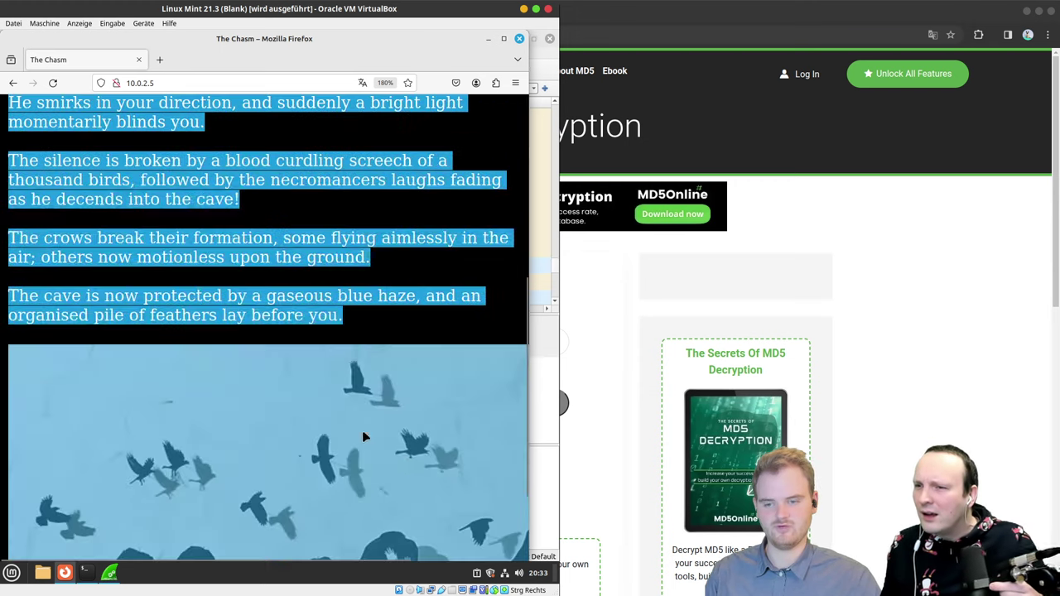
scroll(397, 324, up, 4)
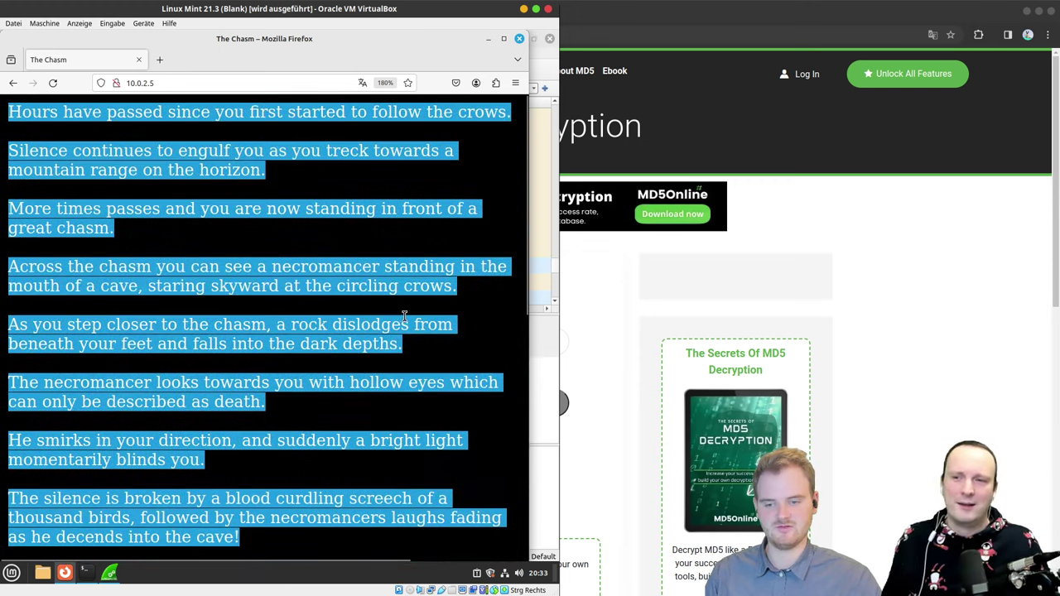
key(ctrl+minus)
key(ctrl+minus)
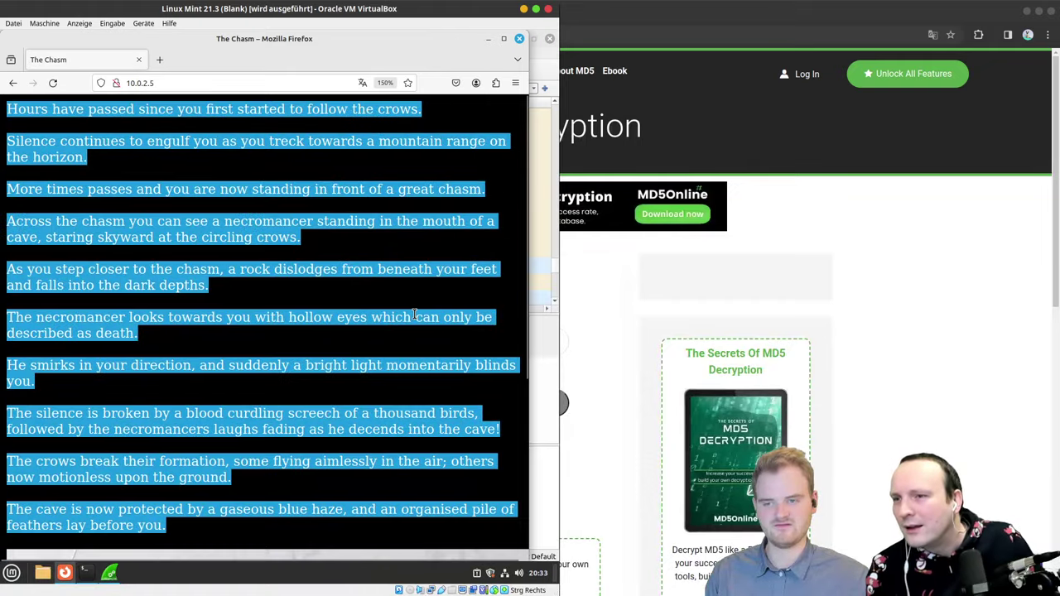
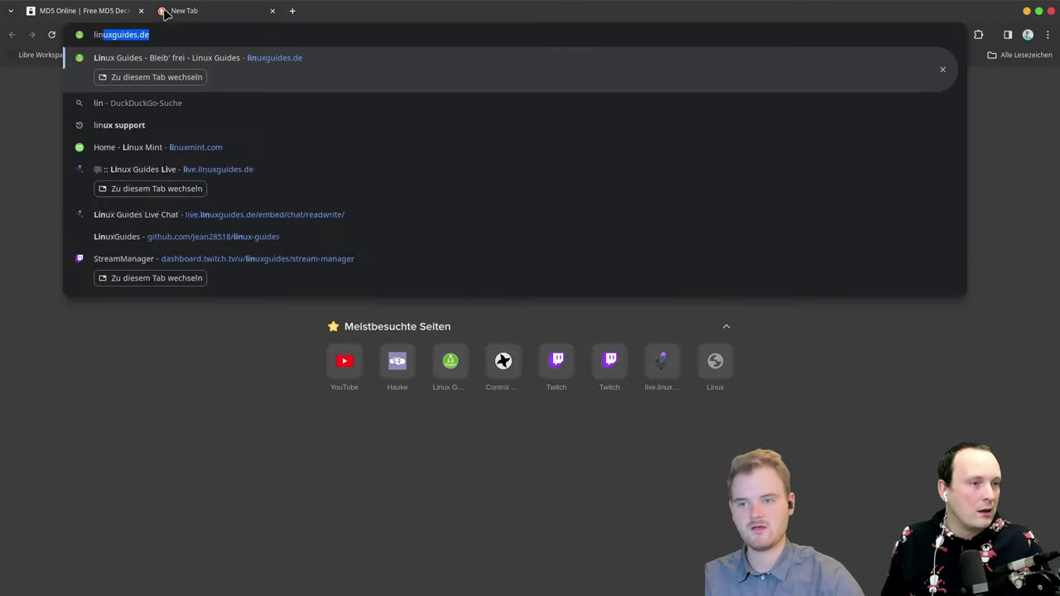
Step: Load linguee.de in a new Chrome tab, then return to The Chasm page in the VM's Firefox
text(ee.de)
key(Return)
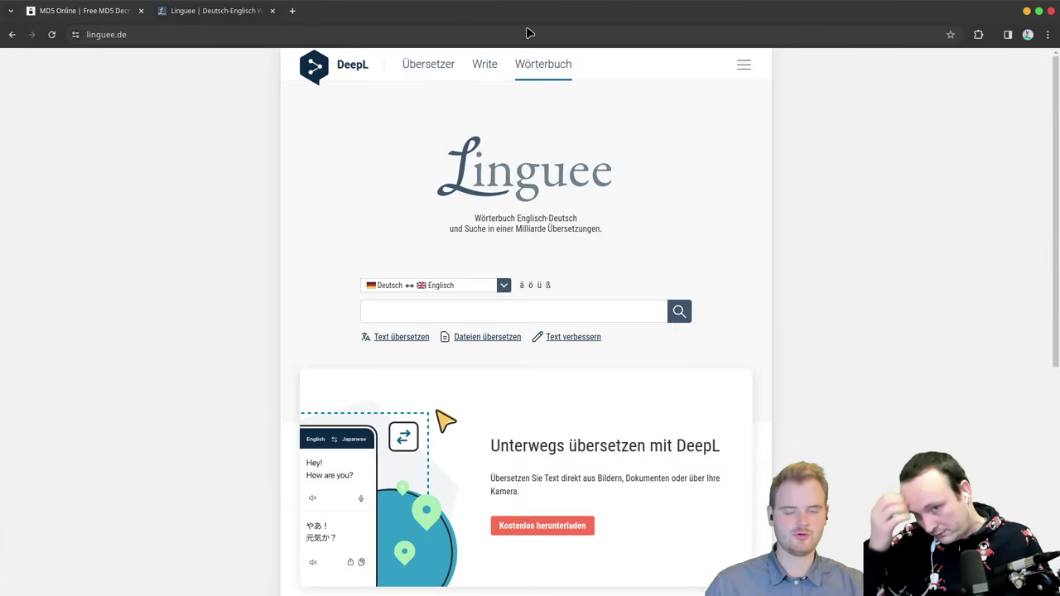
key(alt+Tab)
scroll(377, 266, down, 3)
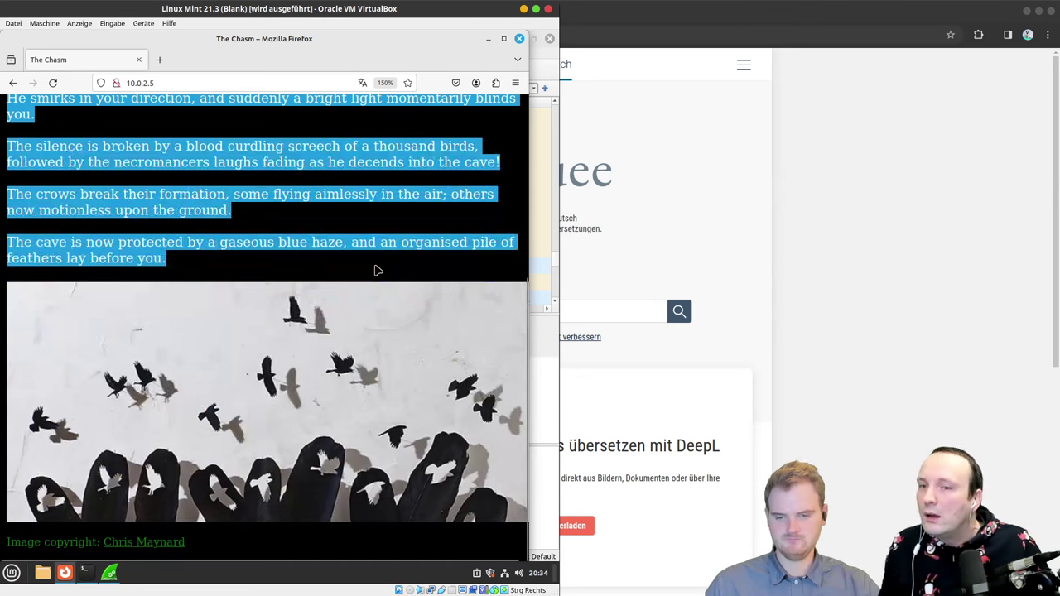
scroll(374, 267, up, 3)
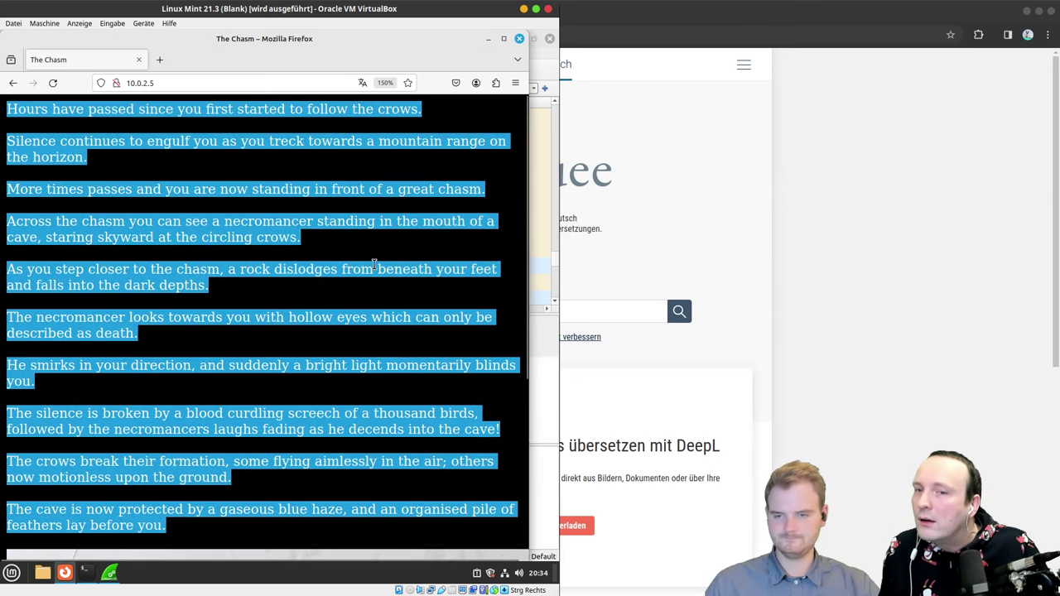
click(212, 307)
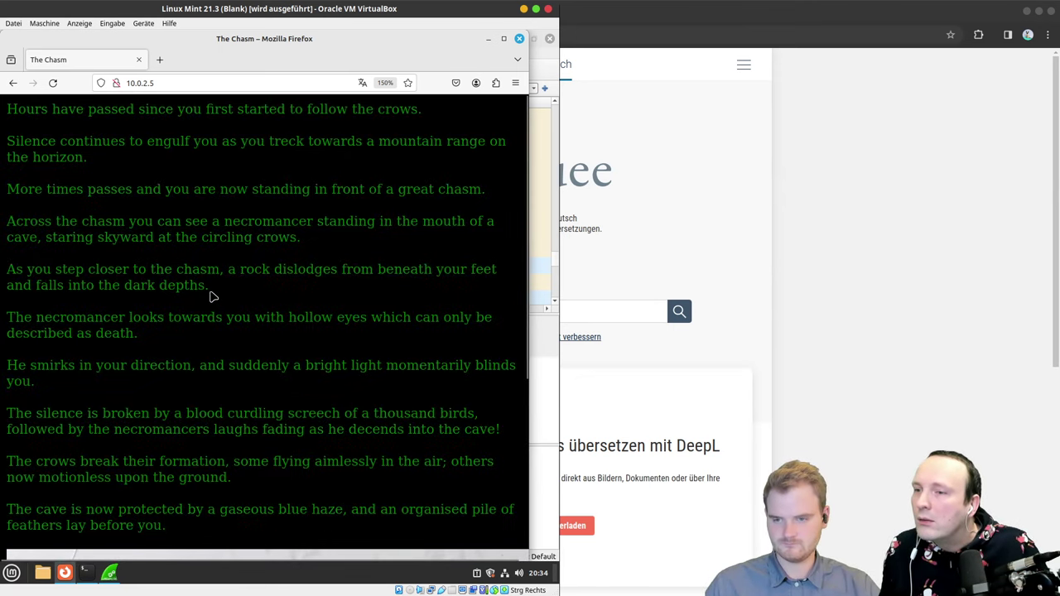
drag(211, 295, 208, 286)
double_click(206, 287)
click(199, 287)
key(ctrl+a)
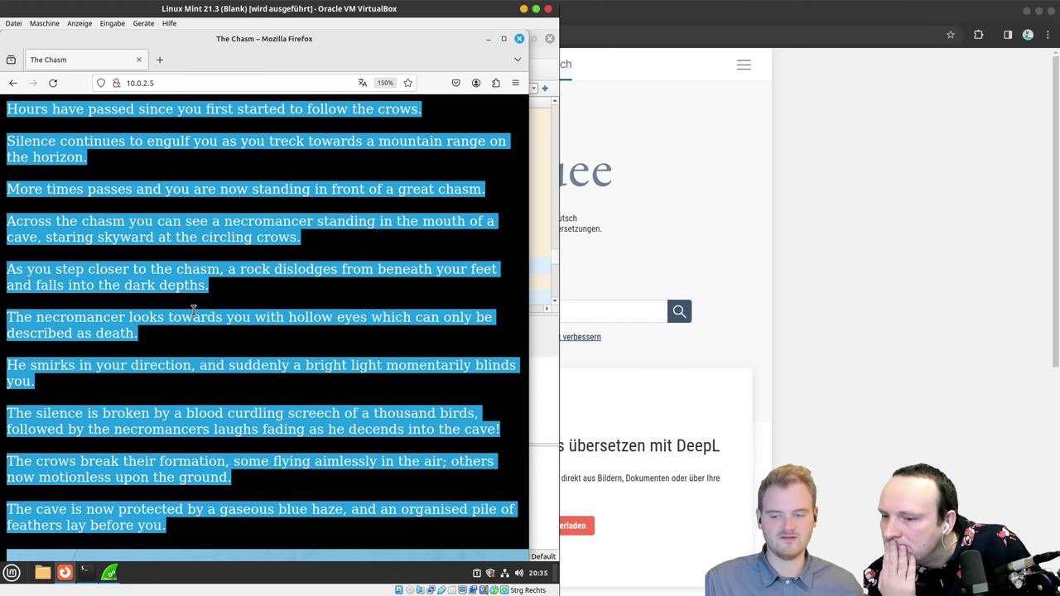
scroll(193, 309, down, 3)
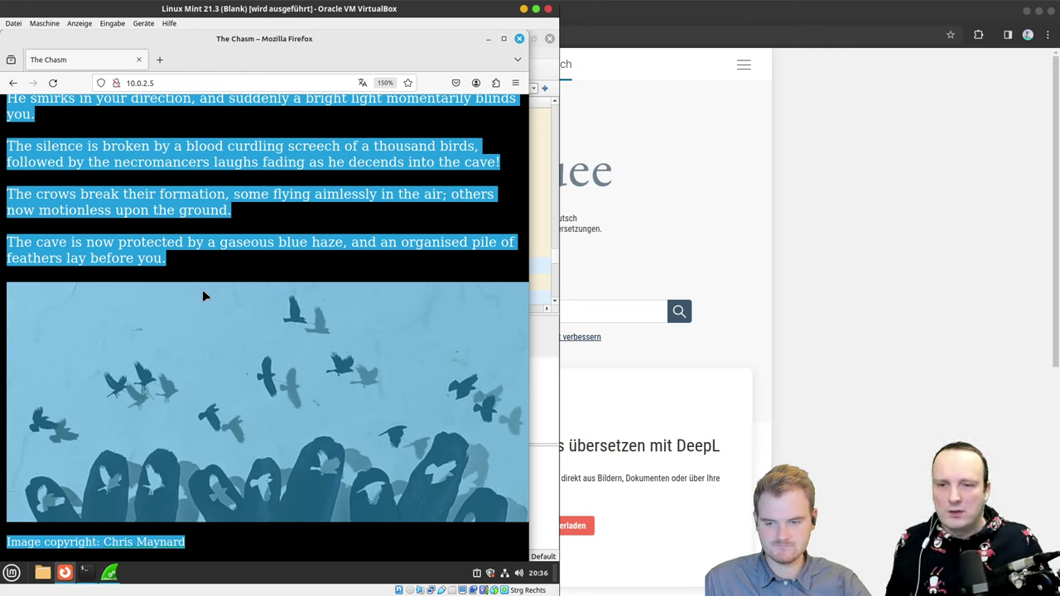
click(239, 245)
triple_click(239, 245)
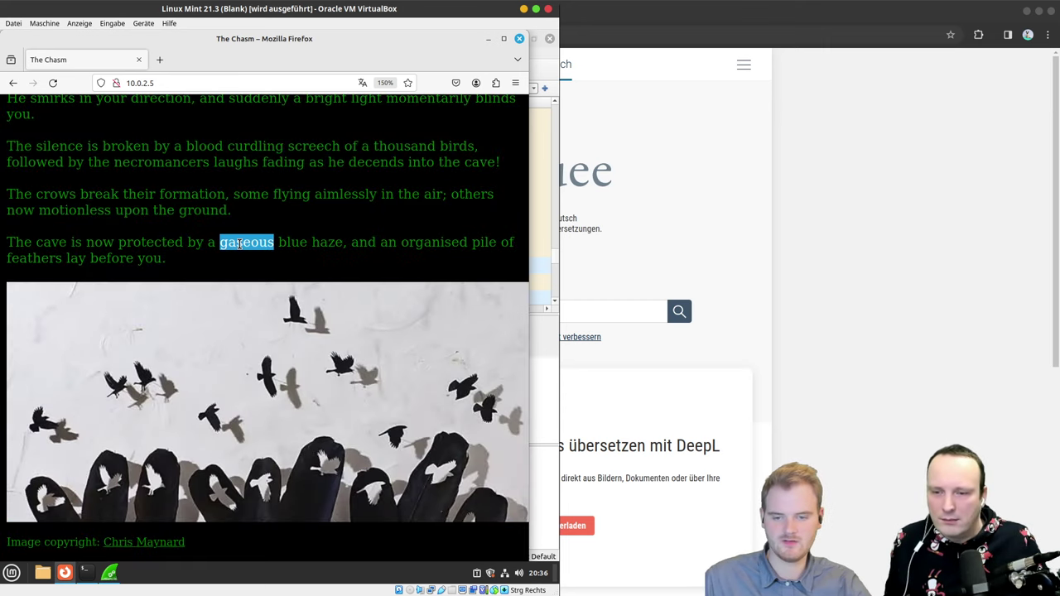
key(ctrl+a)
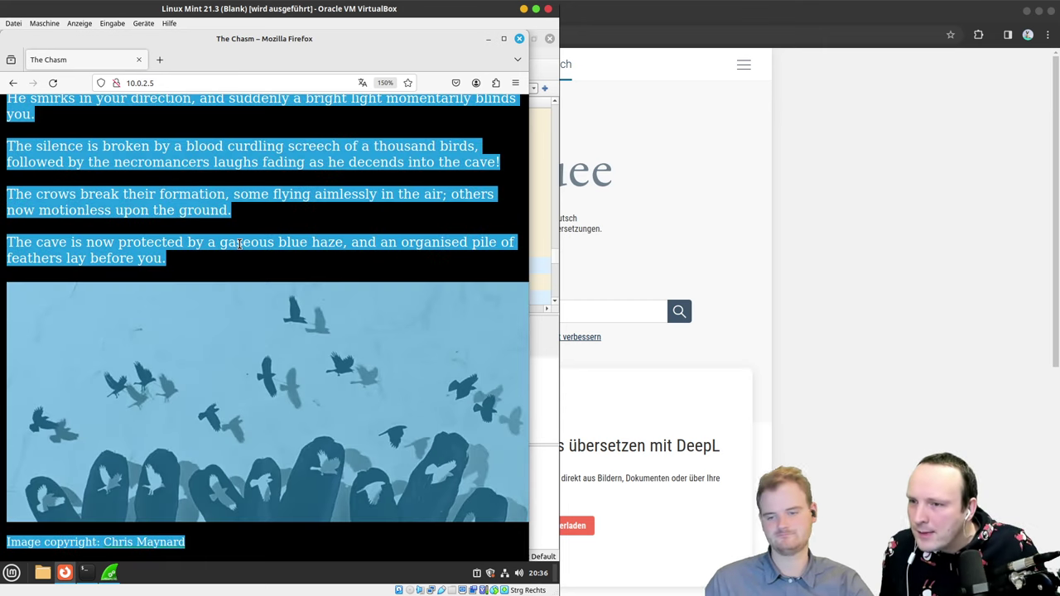
click(238, 244)
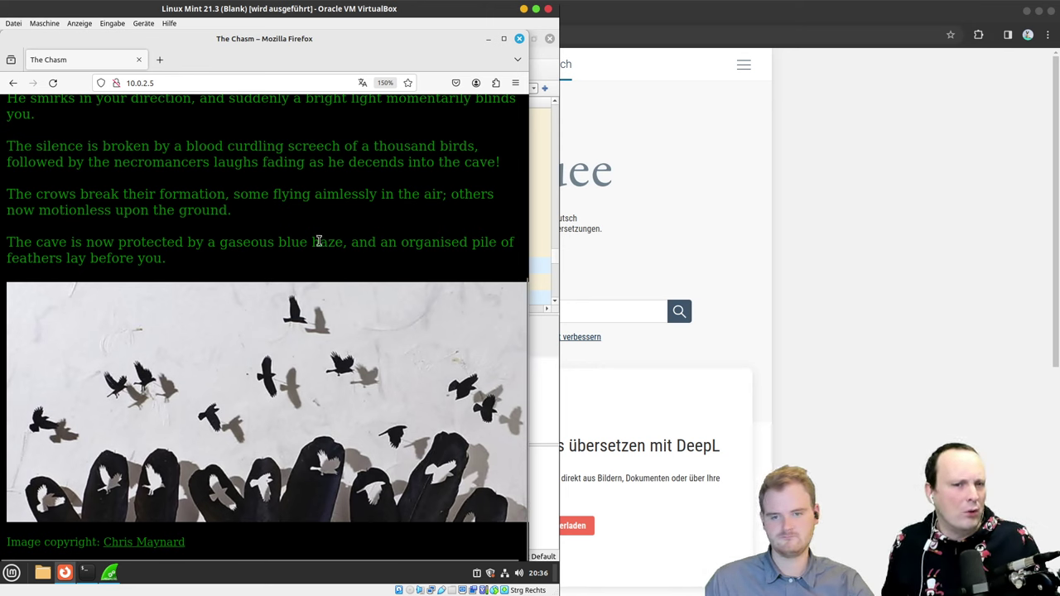
double_click(319, 241)
key(ctrl+c)
Step: Paste 'haze' into Linguee's search box and tile the Chrome dictionary to the right half of the screen
click(633, 308)
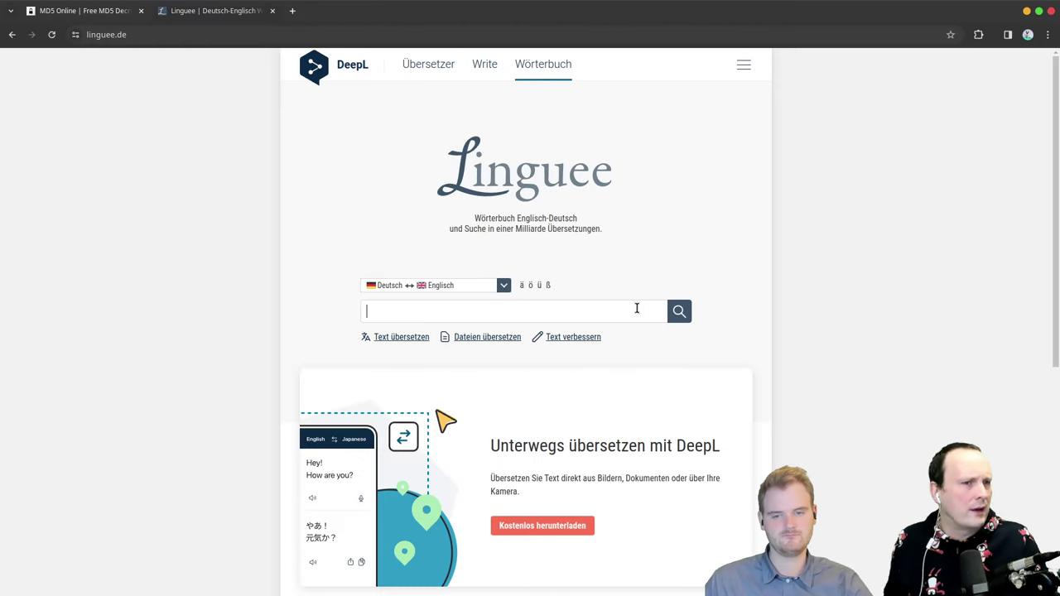
key(ctrl+v)
key(alt+Tab)
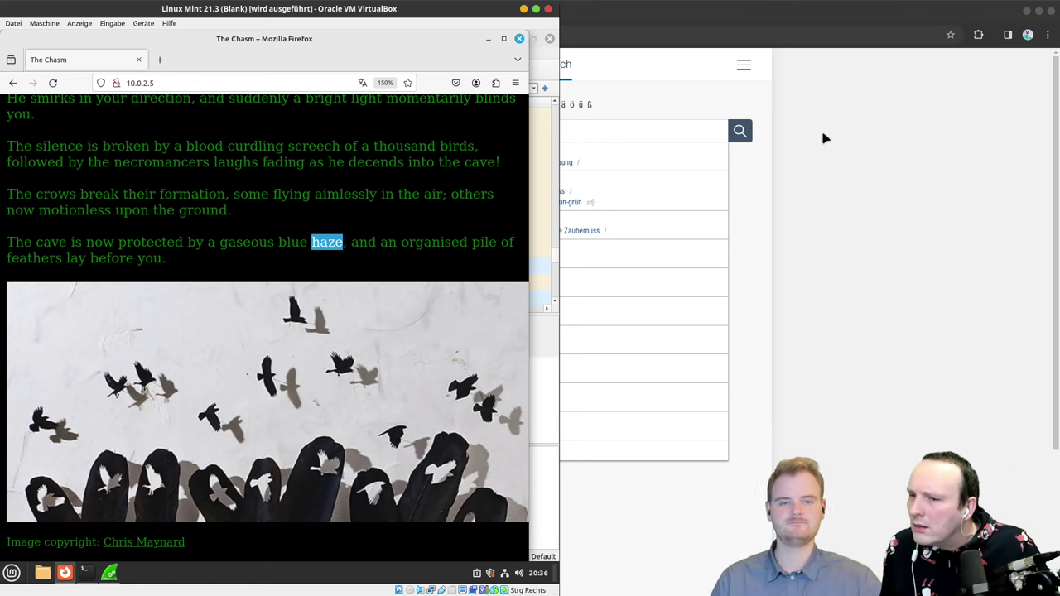
click(803, 37)
key(super+Right)
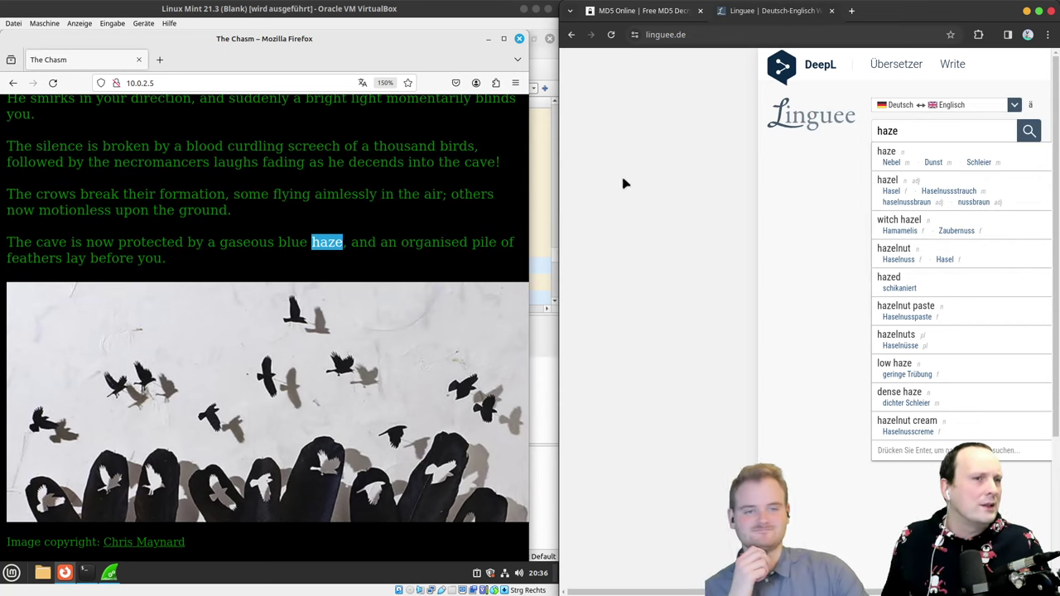
click(708, 210)
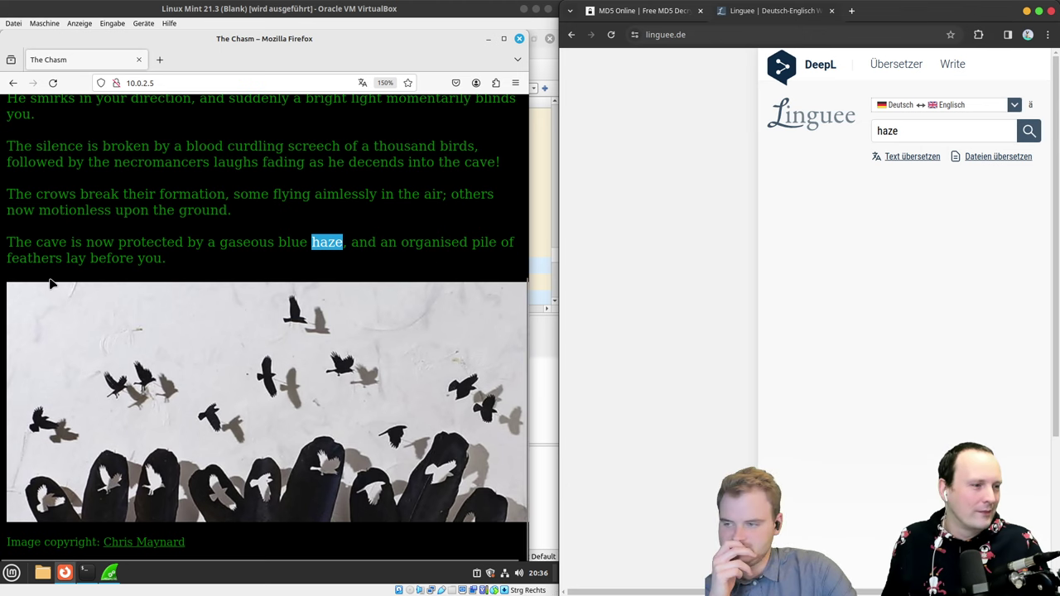
mouse_move(2, 2)
key(Escape)
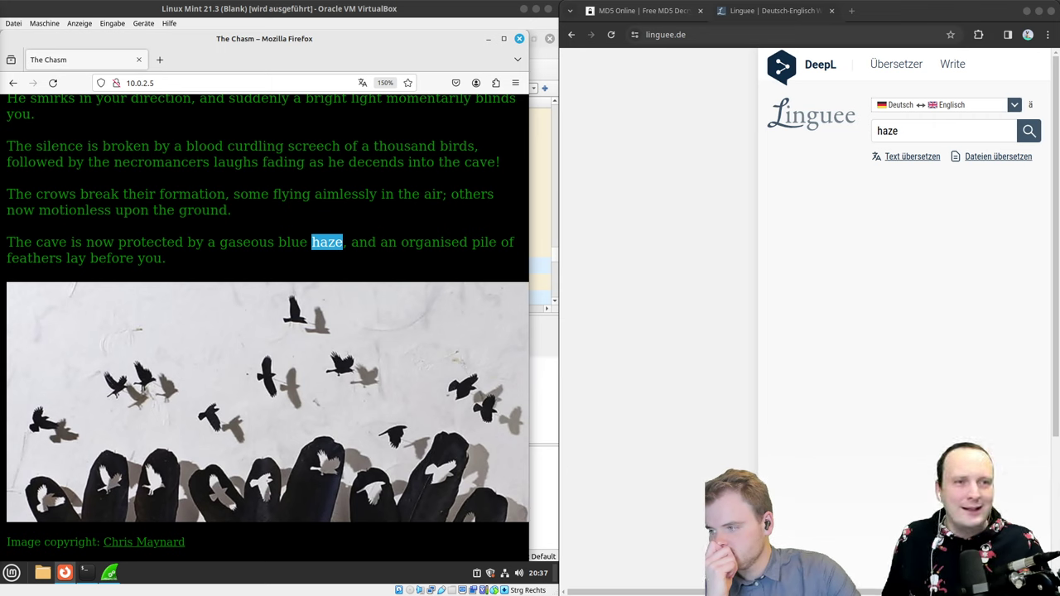
Step: Inspect the selected word 'haze' in Firefox's developer tools, then close them
right_click(226, 253)
click(248, 355)
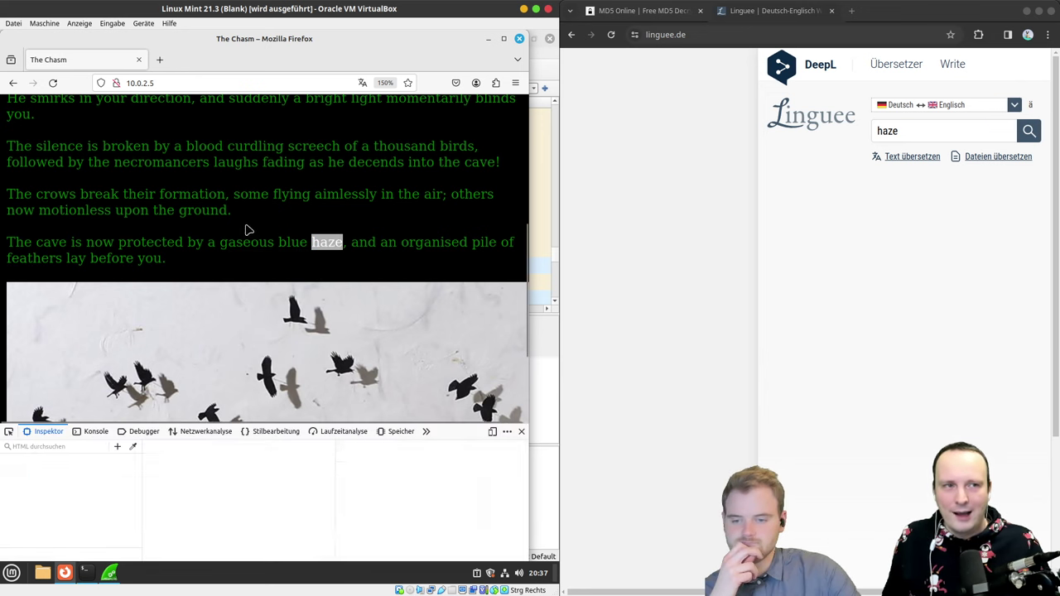
right_click(229, 259)
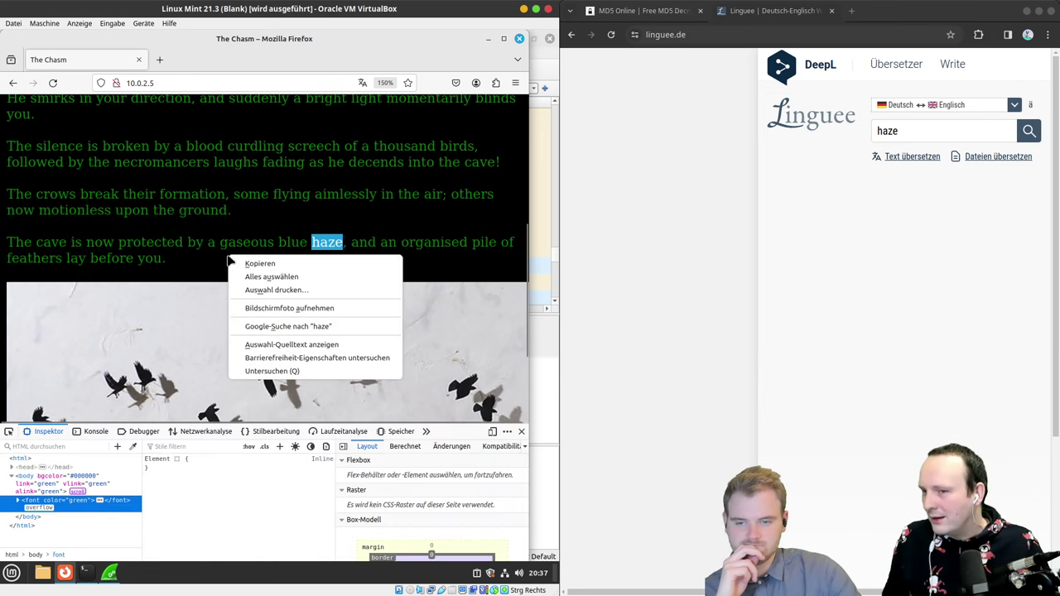
click(271, 371)
right_click(253, 154)
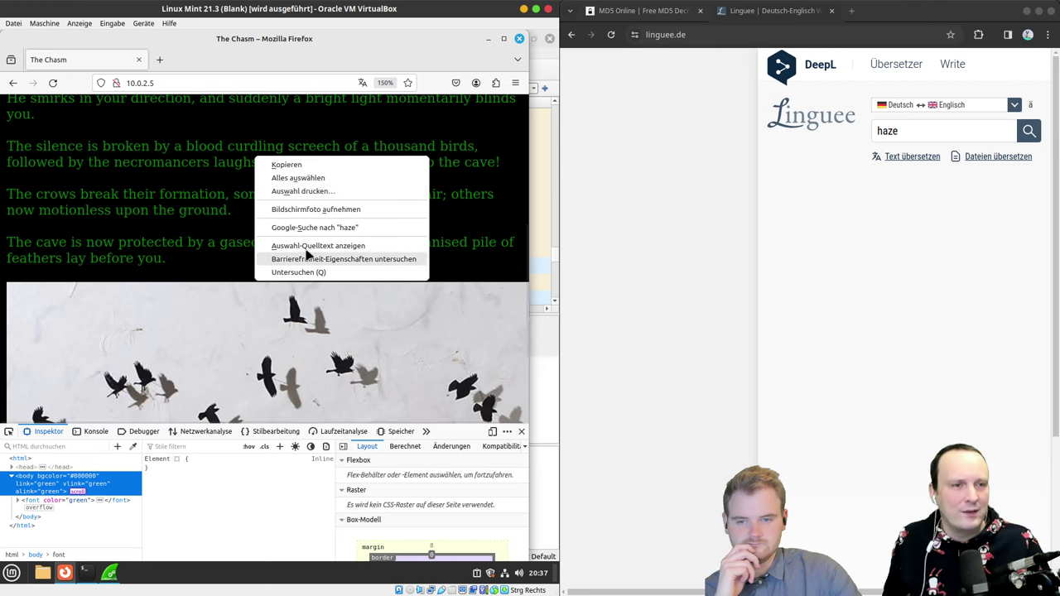
click(519, 432)
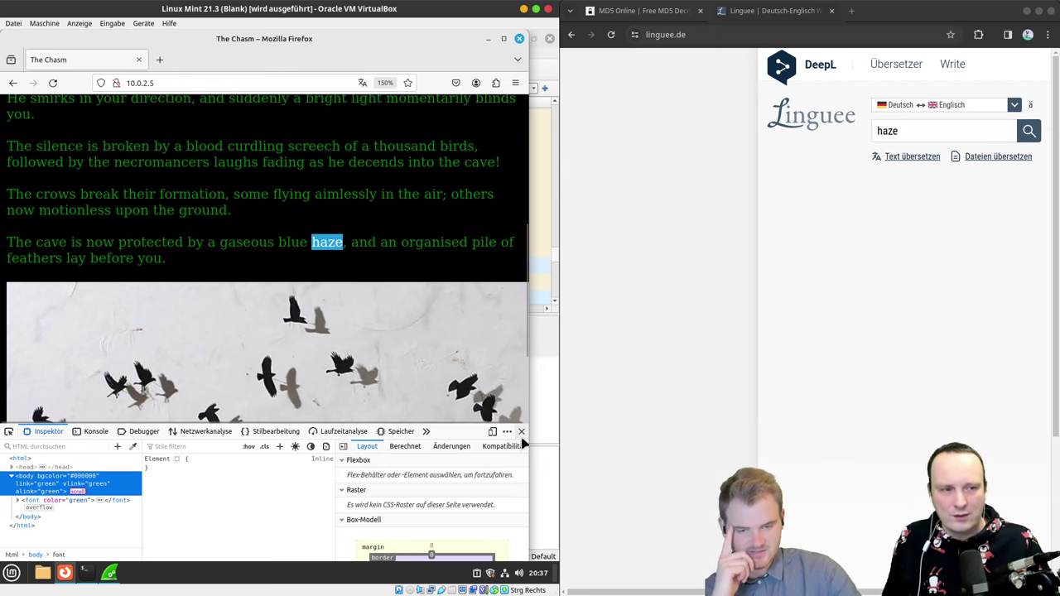
click(519, 433)
Step: Re-inspect the haze element, close the developer tools, and bring up the page's context menu
right_click(343, 191)
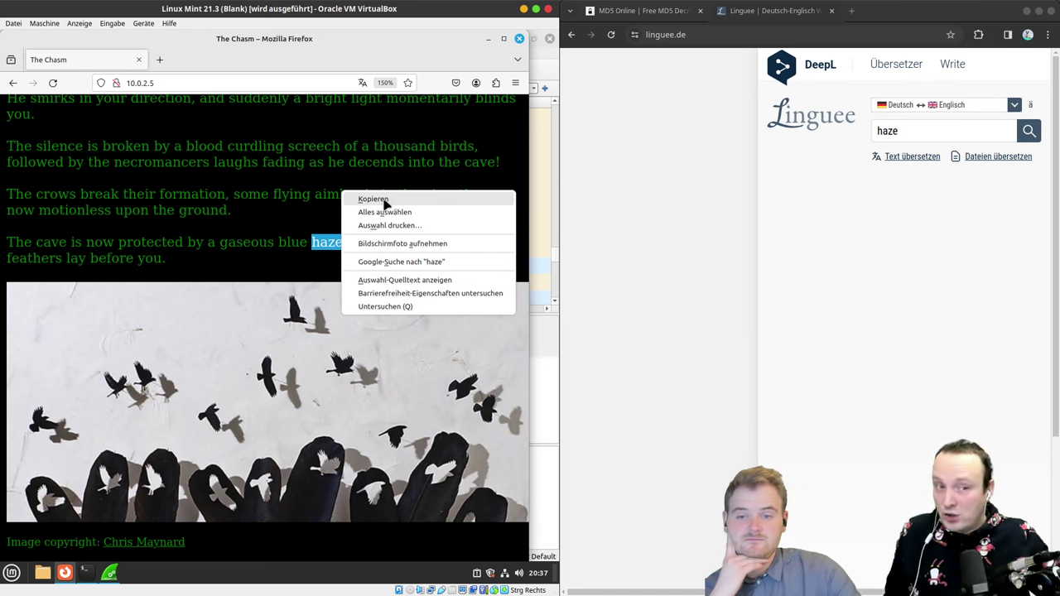
click(386, 306)
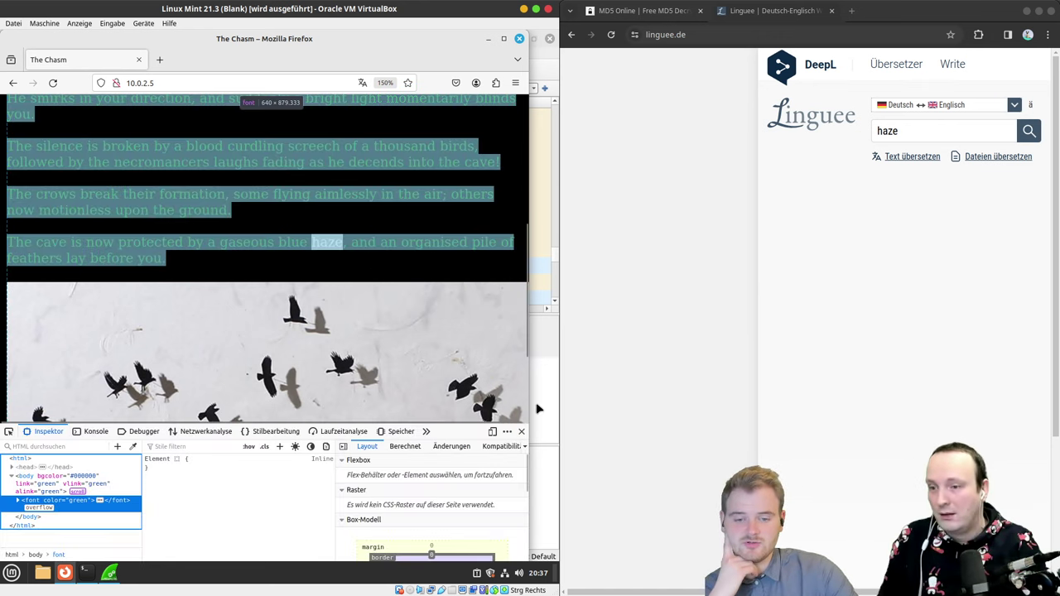
click(521, 432)
right_click(386, 244)
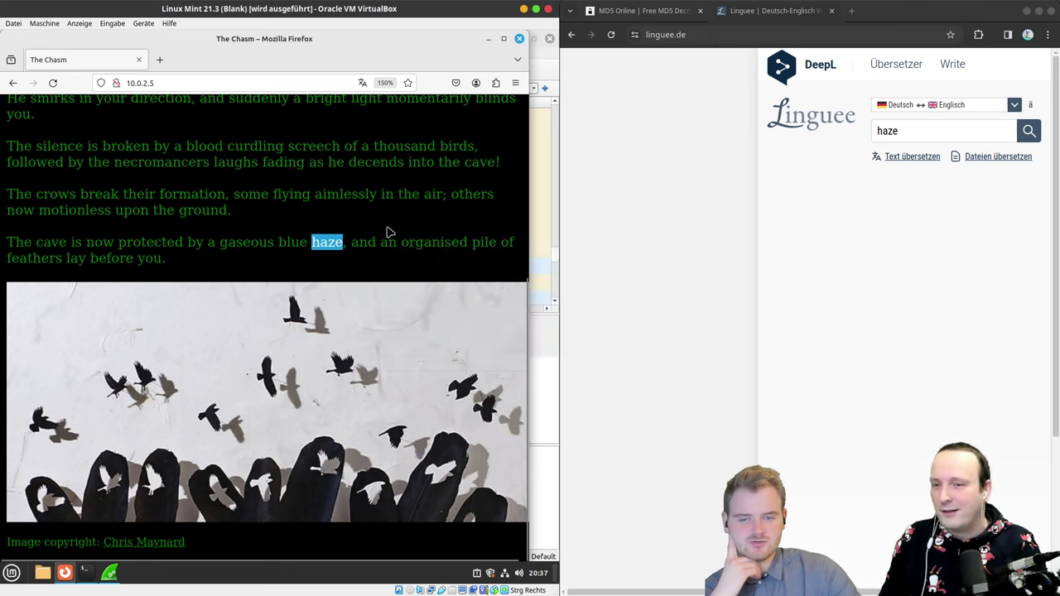
click(390, 232)
right_click(379, 209)
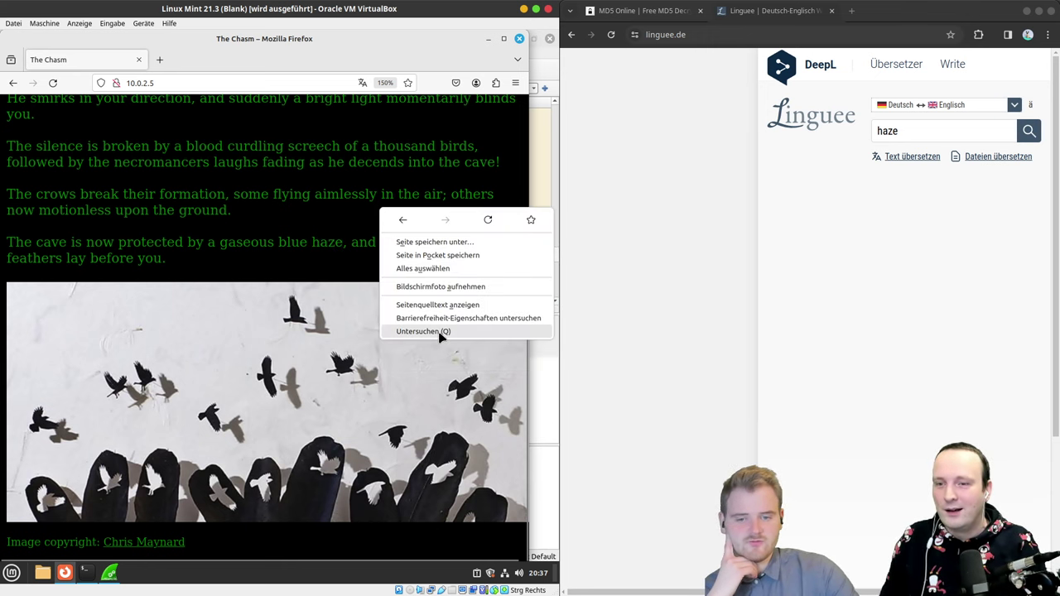
Step: View the page source, open pileoffeathers.jpg in a new tab, and trim its address to /pics/
click(460, 306)
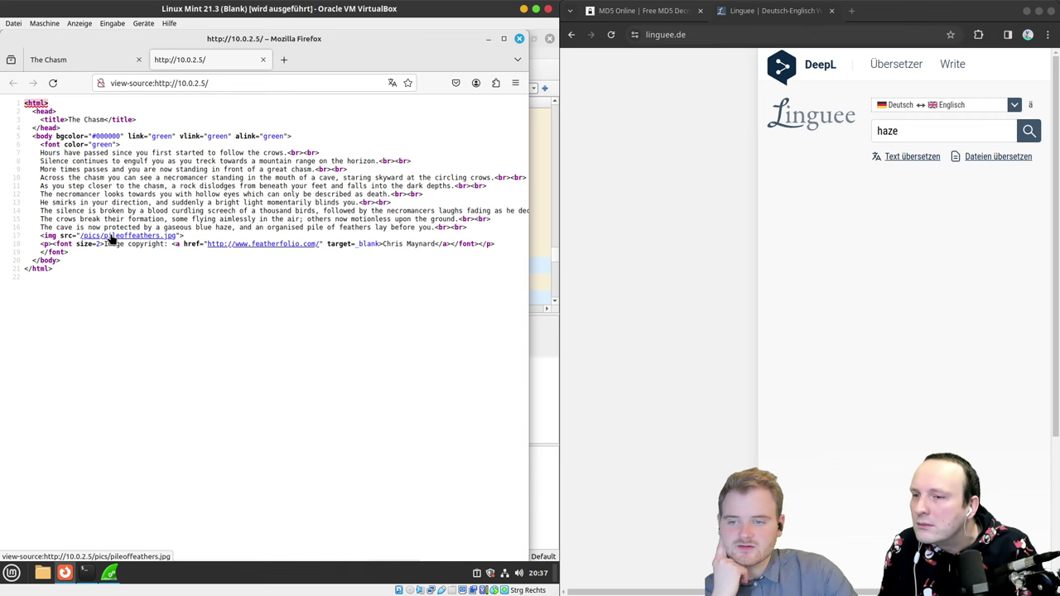
middle_click(154, 237)
click(327, 59)
drag(303, 82, 219, 87)
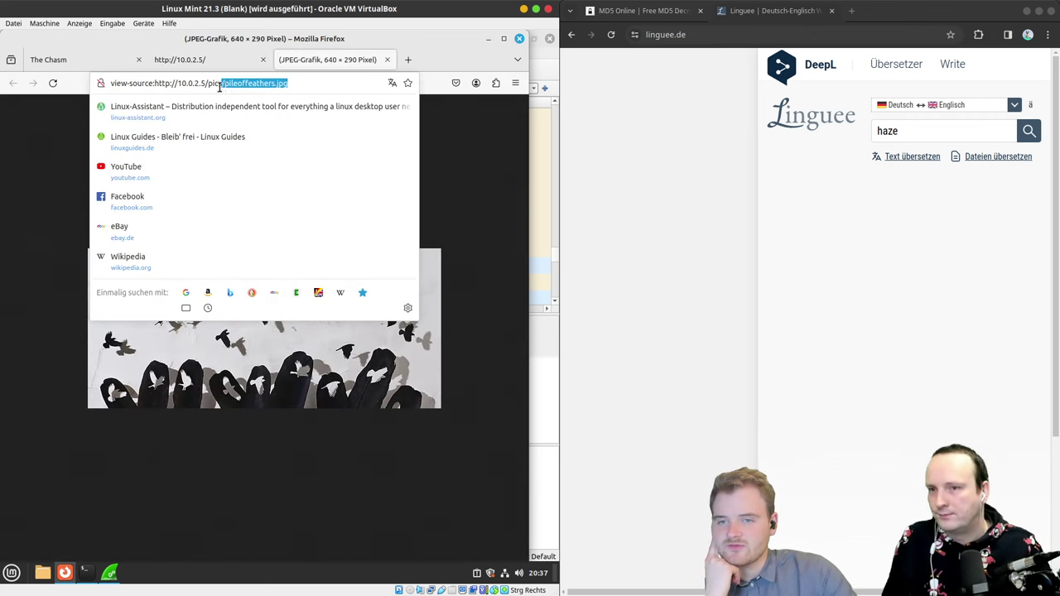
key(BackSpace)
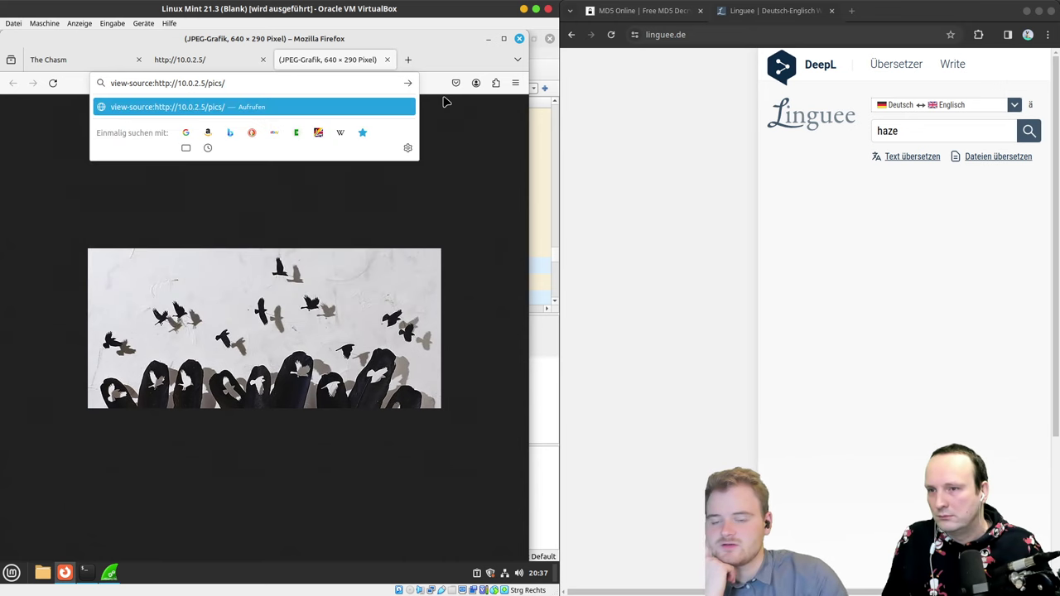
key(Return)
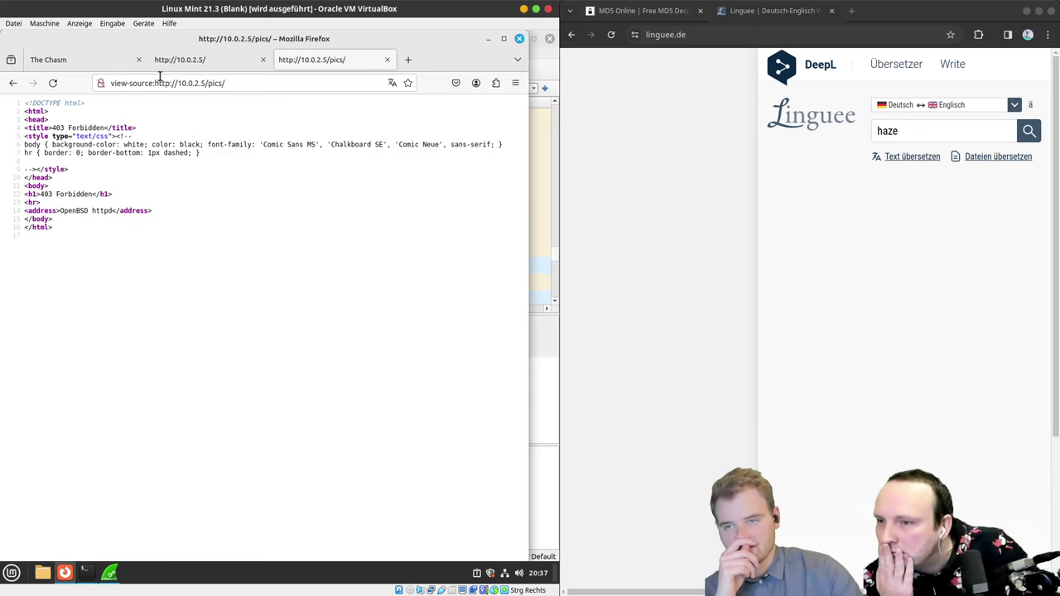
Step: Load 10.0.2.5/pics/ without the view-source prefix, which returns 403 Forbidden, then return to the source tab
drag(152, 84, 13, 86)
key(Delete)
key(Delete)
key(Return)
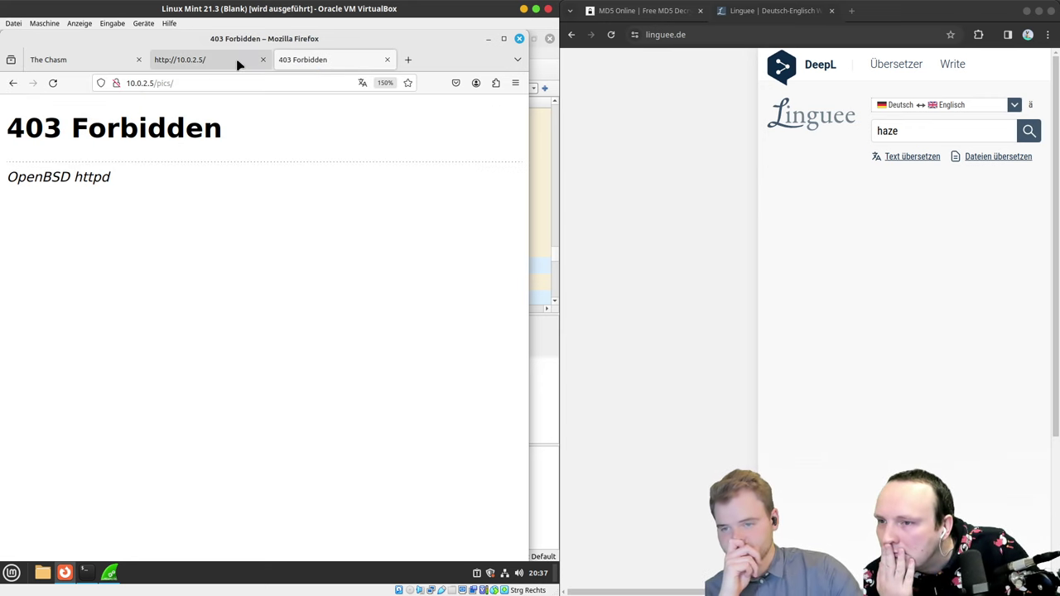
click(237, 64)
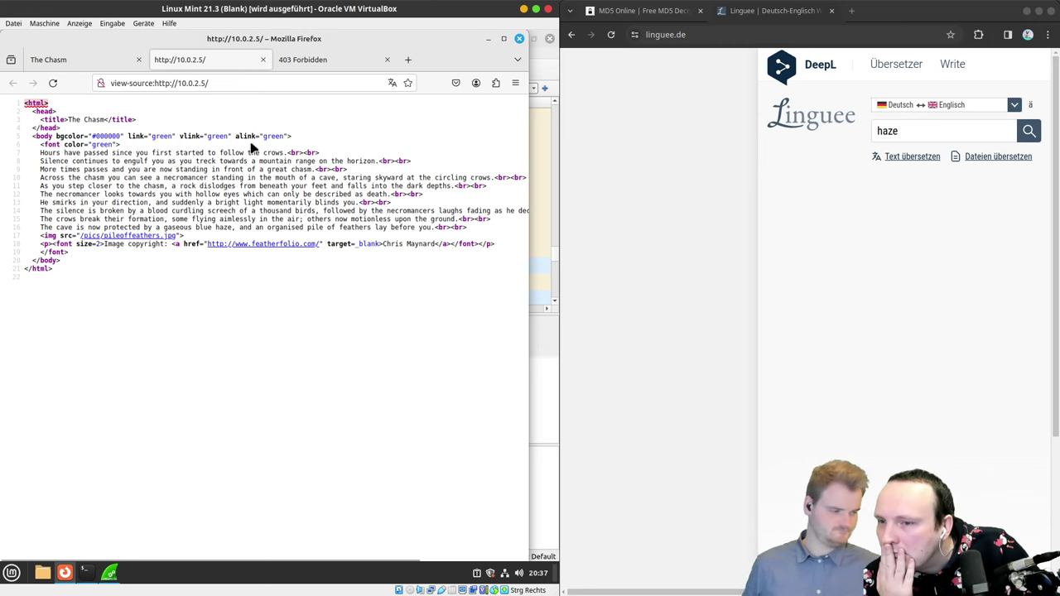
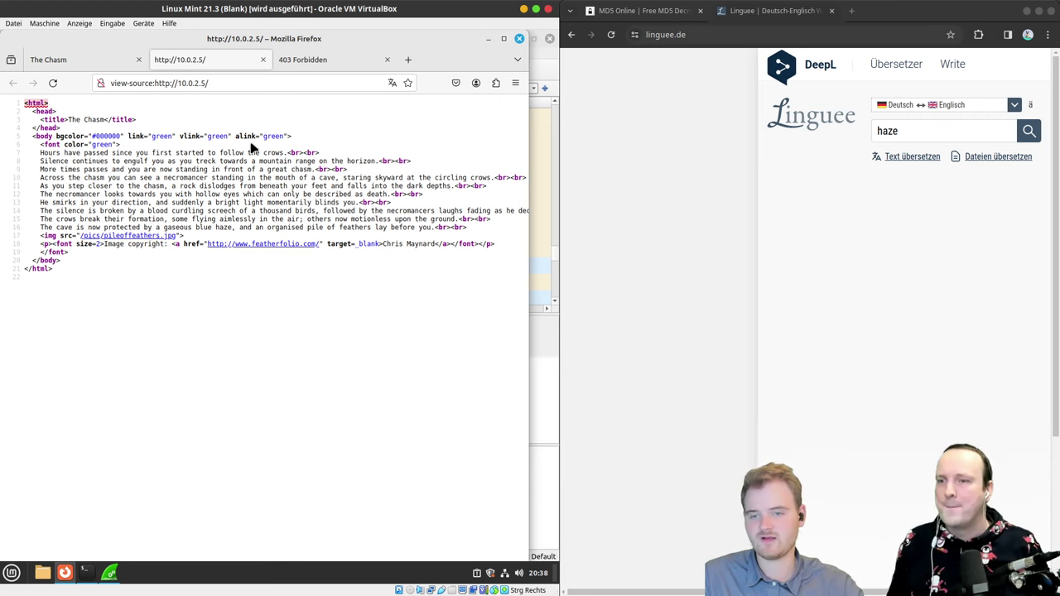
Step: Open the pileoffeathers.jpg image from the page and save it into Downloads
click(151, 237)
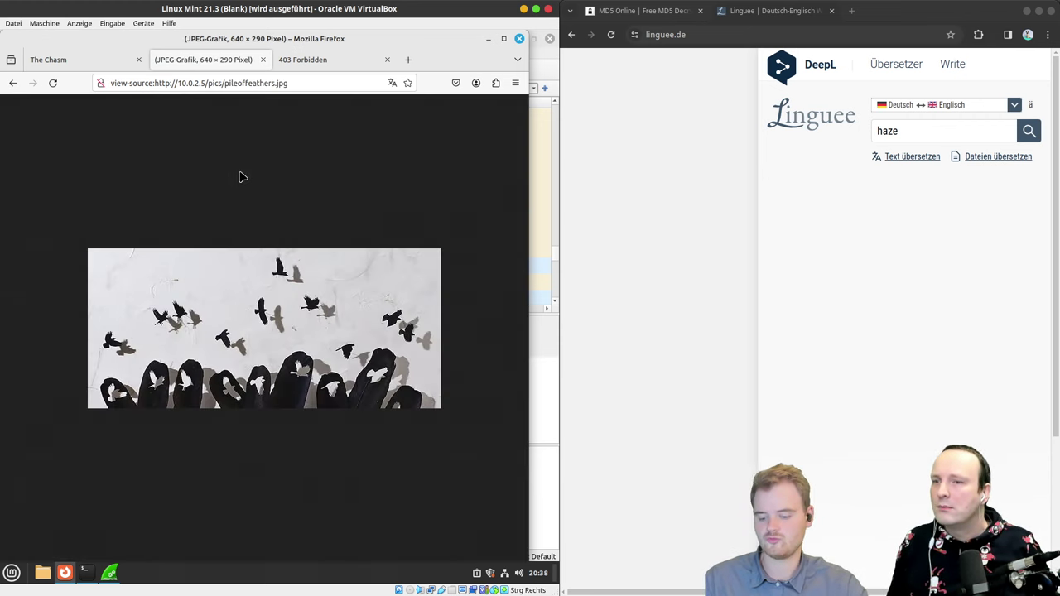
key(ctrl+s)
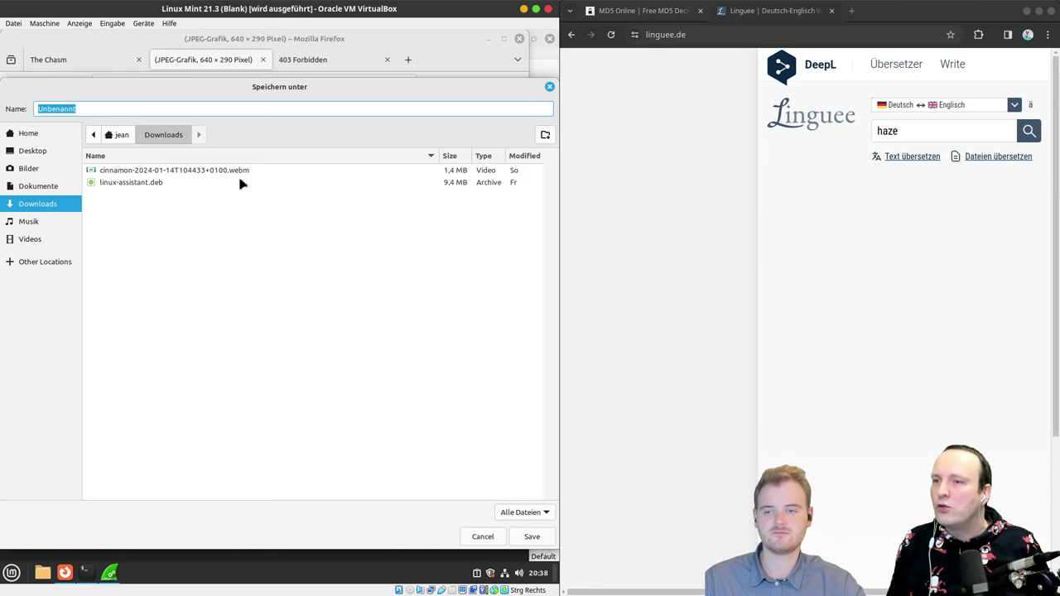
click(520, 535)
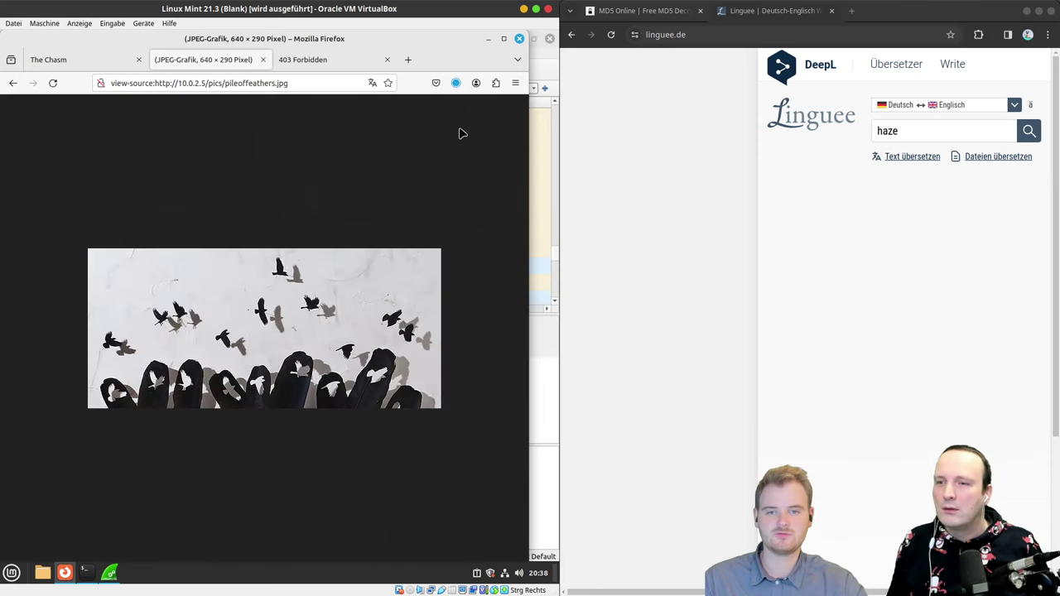
click(455, 82)
Step: Open the Downloads folder and preview the downloaded Unbenannt image
click(448, 113)
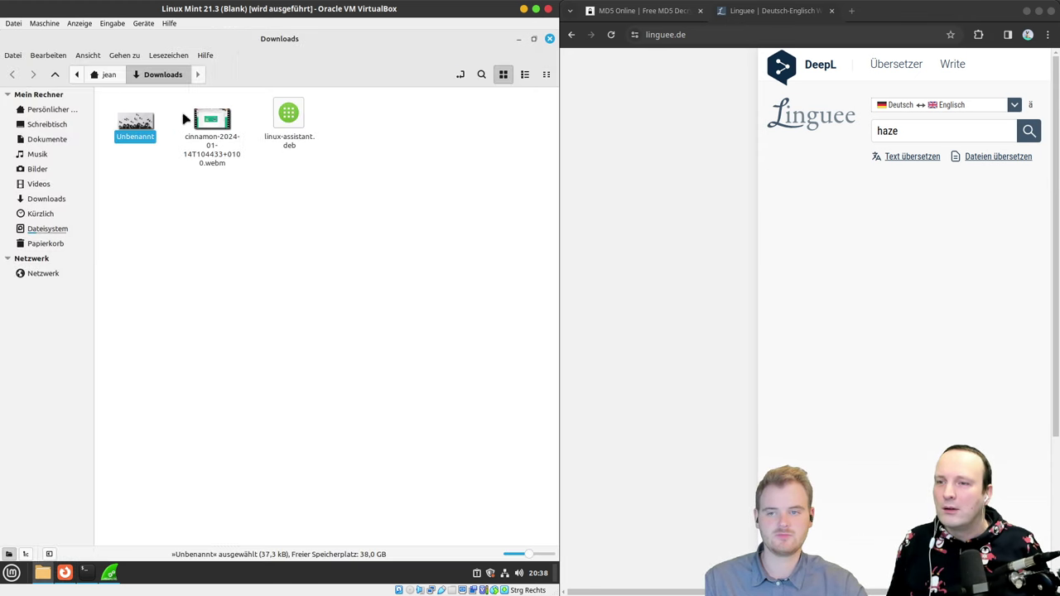
double_click(141, 122)
click(549, 38)
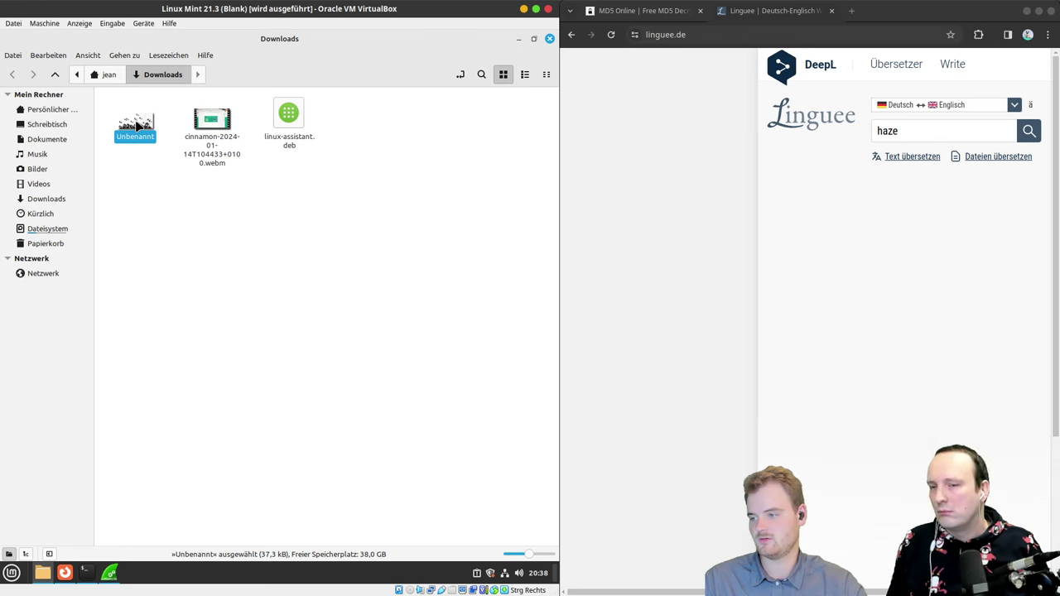
Step: Compress Unbenannt into a .zip archive named Unbenannt.zip
right_click(138, 124)
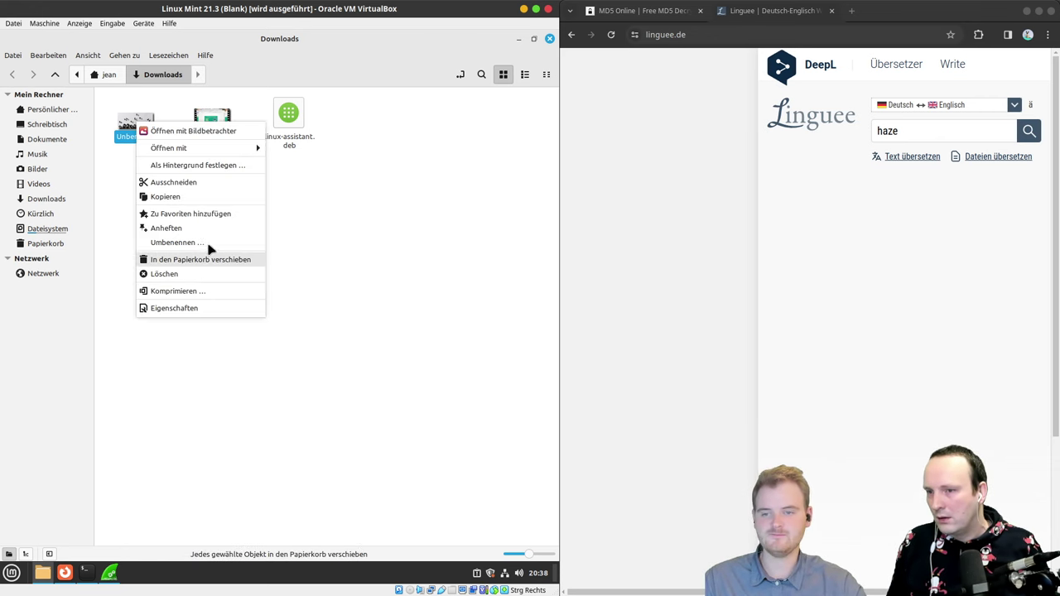
mouse_move(210, 154)
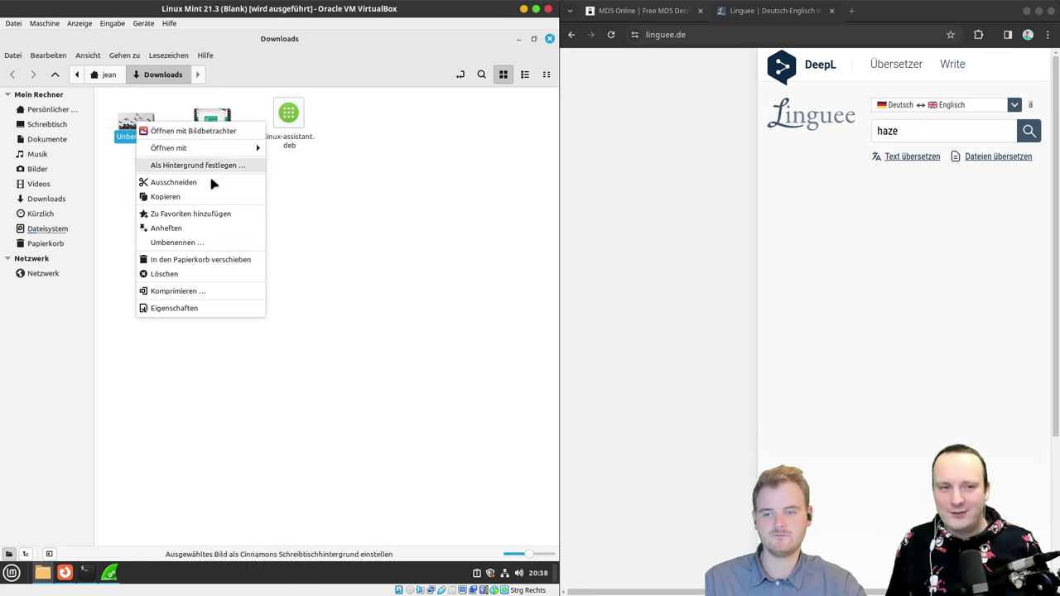
click(212, 292)
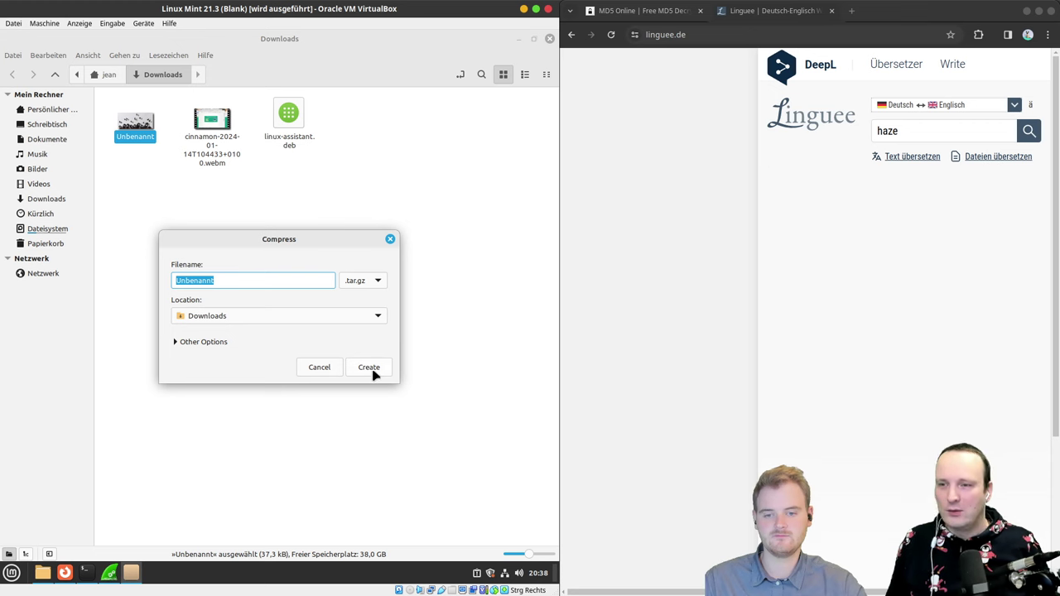
click(358, 281)
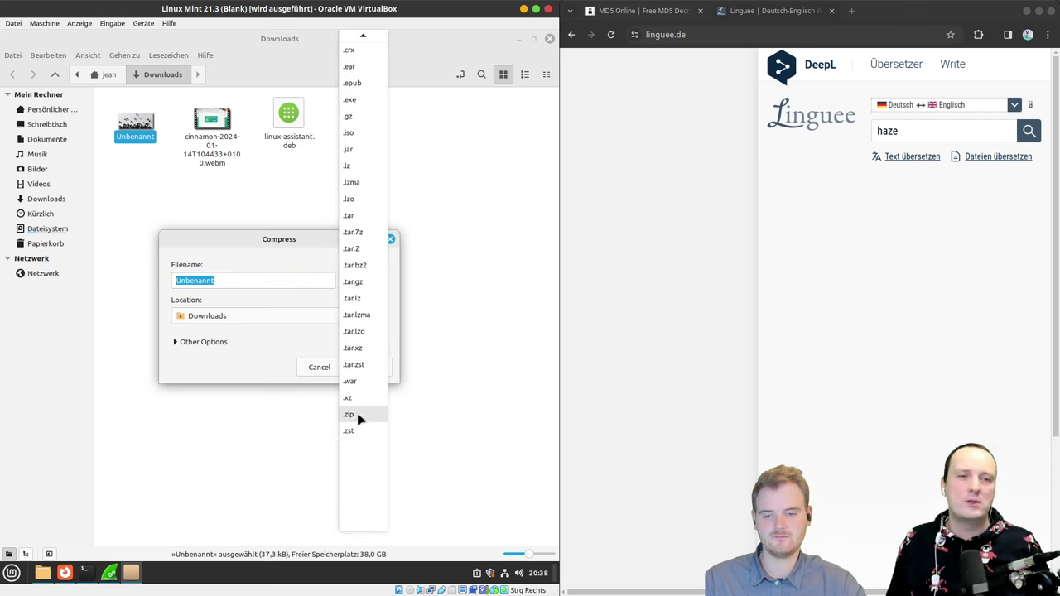
click(349, 414)
click(369, 369)
Step: Extract Unbenannt.zip into Downloads, replacing the existing Unbenannt file
click(135, 120)
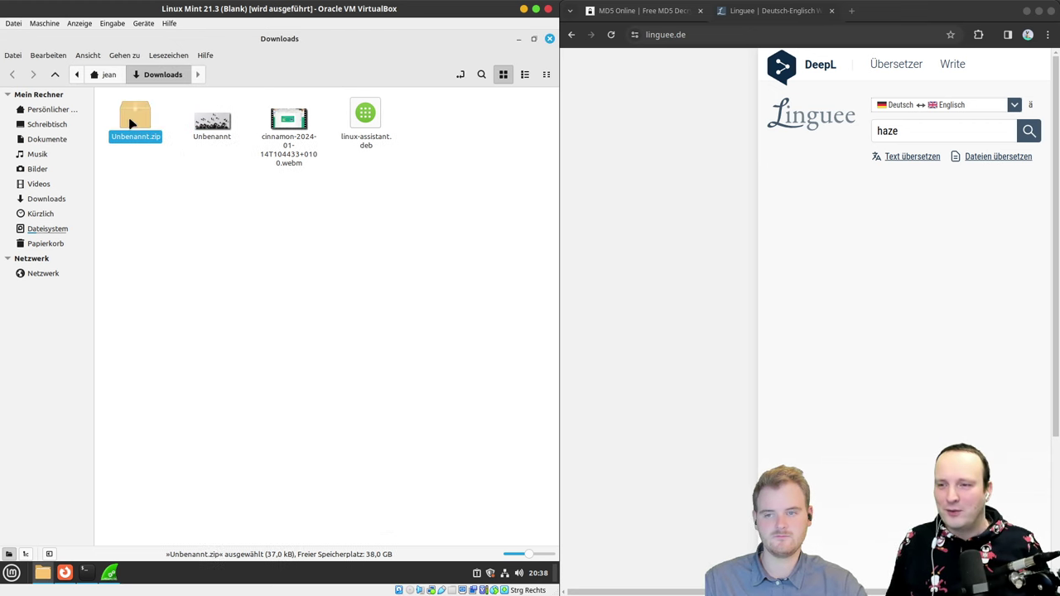
right_click(130, 106)
click(146, 285)
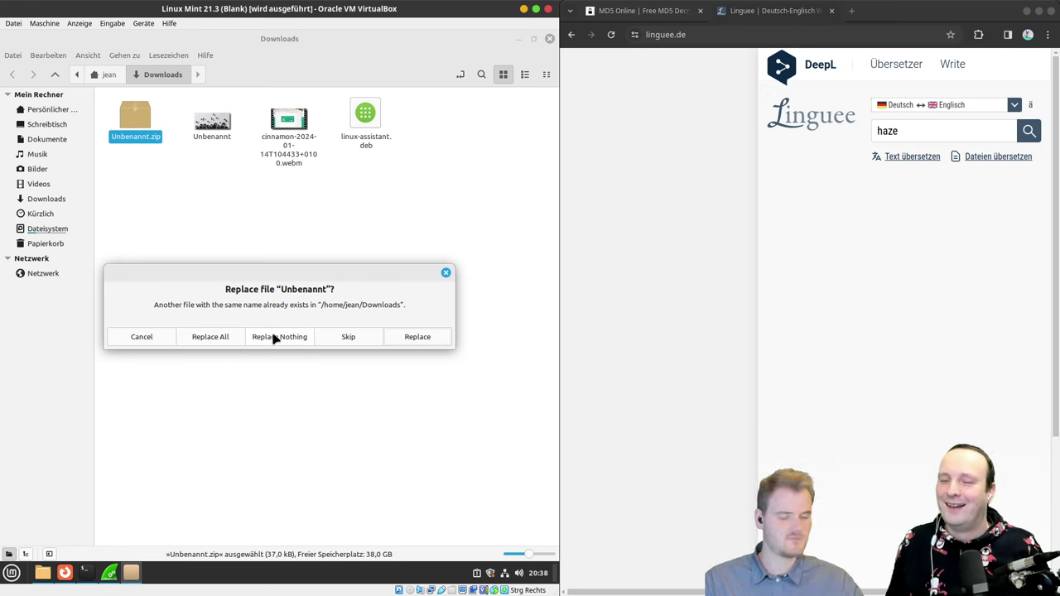
click(222, 338)
click(199, 228)
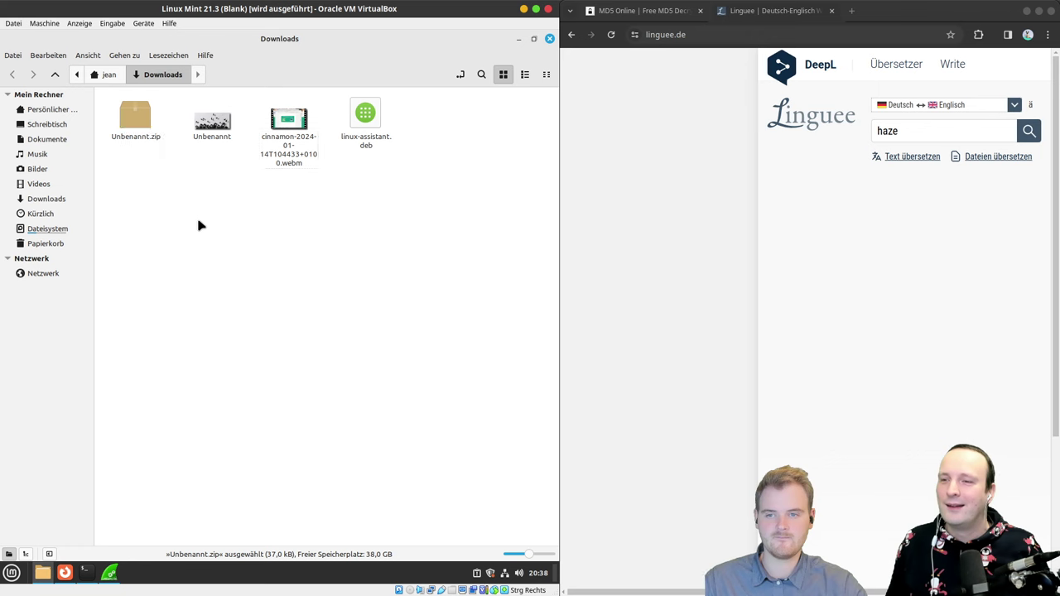
Step: Open Unbenannt.zip in Archive Manager and open its Unbenannt file with the xed text editor
double_click(150, 123)
click(121, 129)
right_click(120, 132)
click(336, 198)
right_click(171, 136)
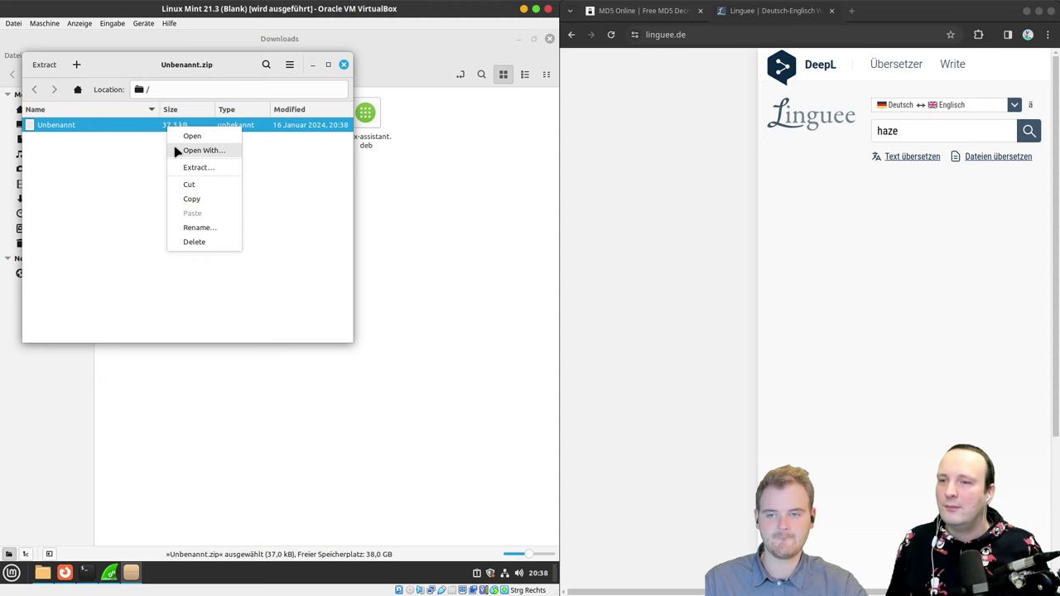
click(177, 152)
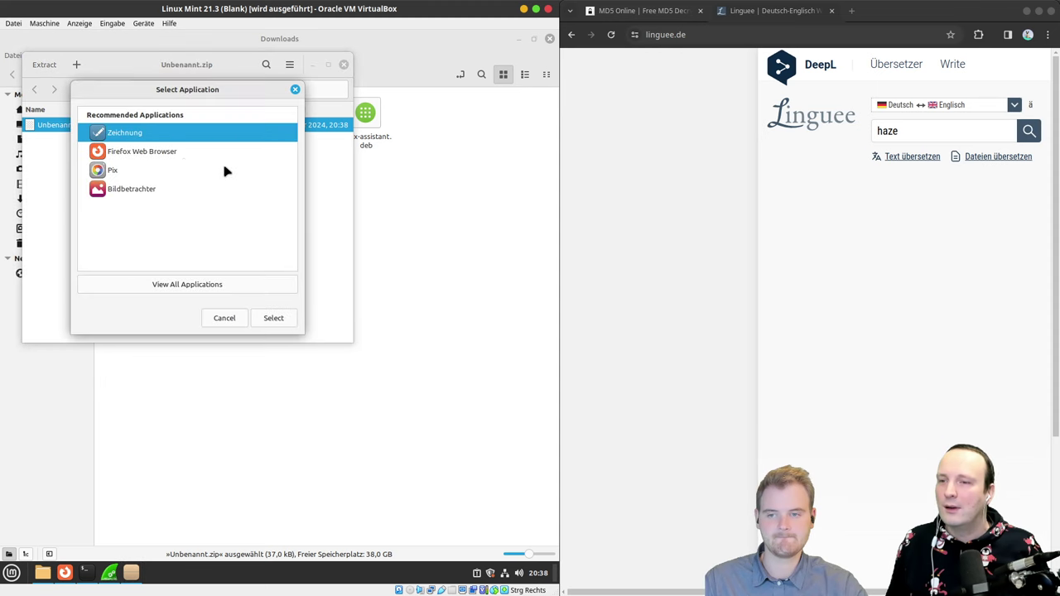
click(188, 289)
text(xed)
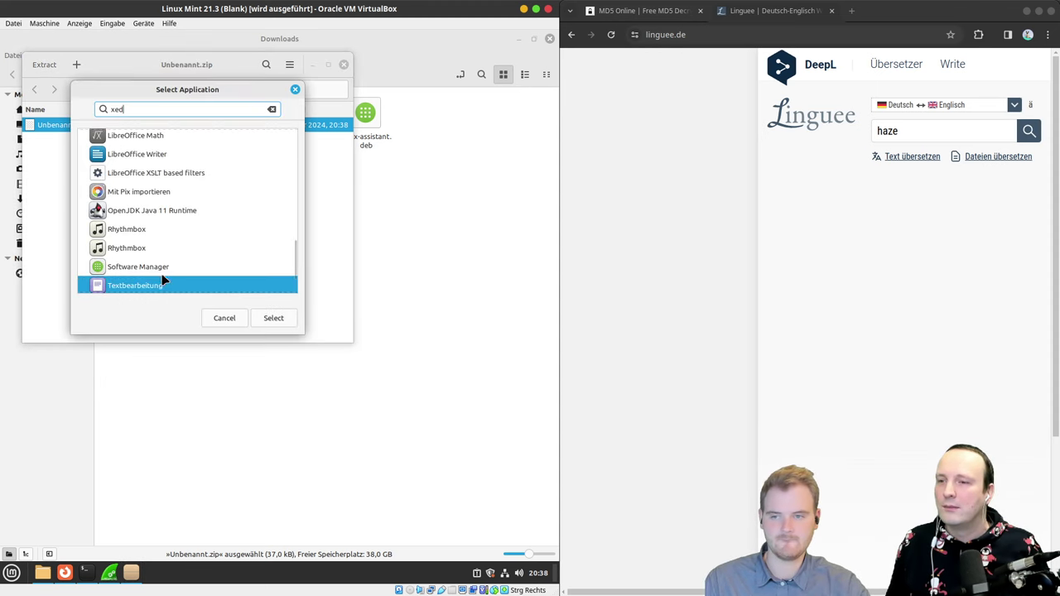
double_click(144, 279)
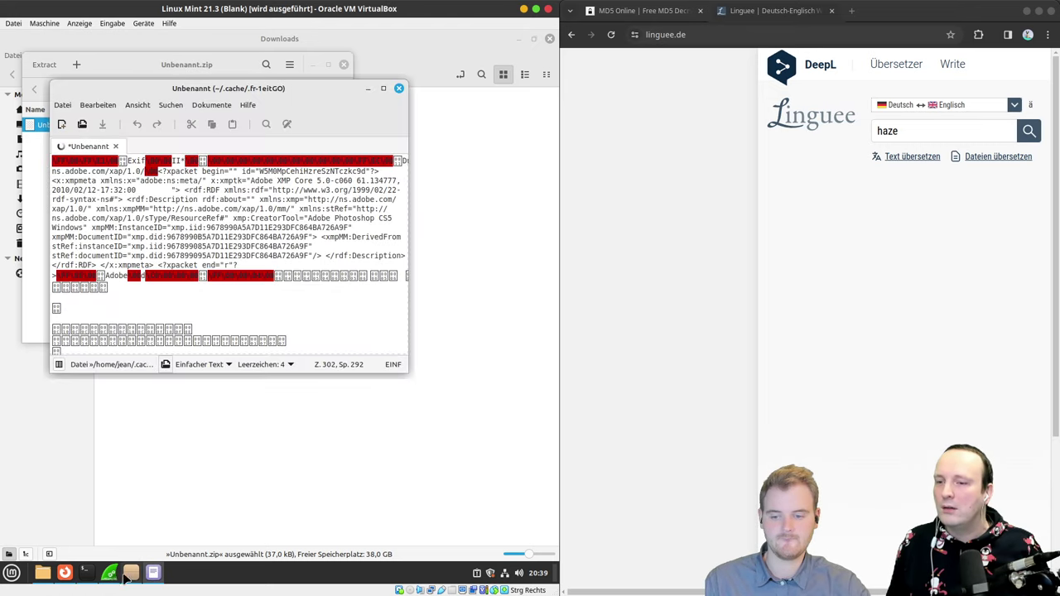
Step: Maximize Xed and select the feathers.txt name on two lines near the end of the raw data
double_click(212, 89)
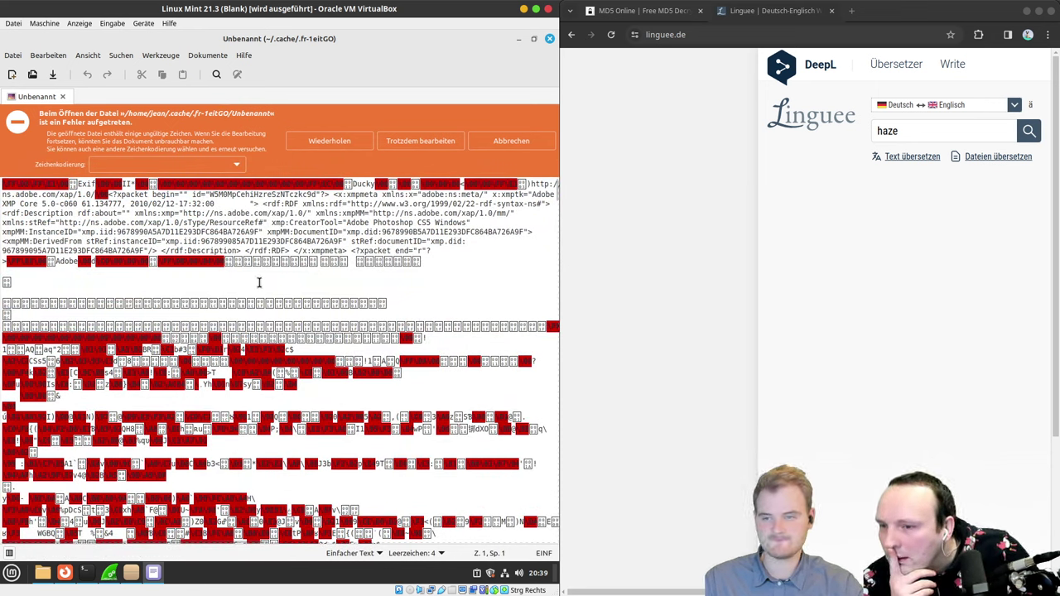
drag(358, 204, 470, 204)
click(352, 231)
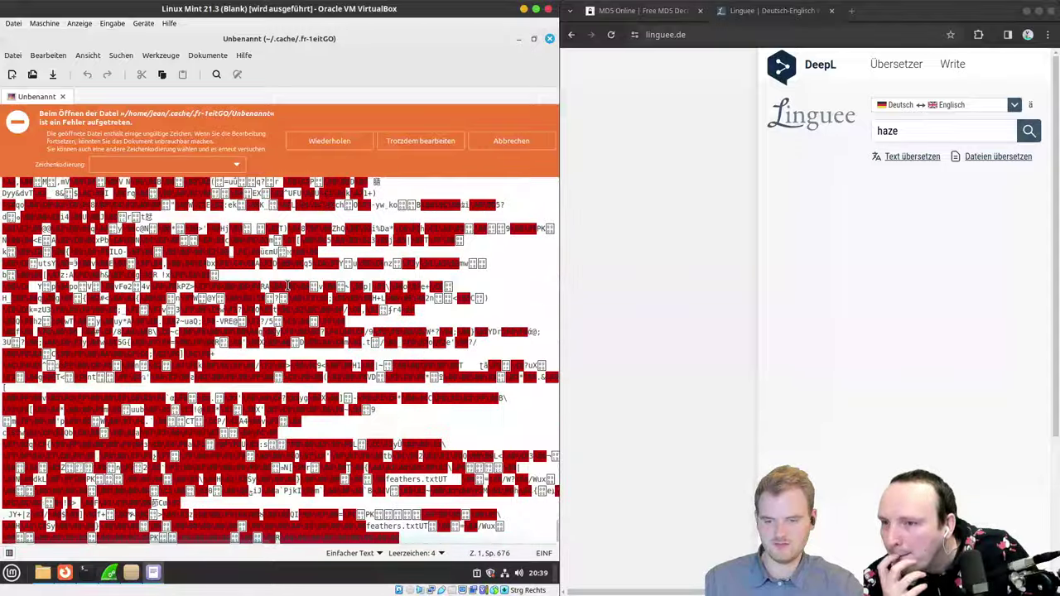
click(419, 528)
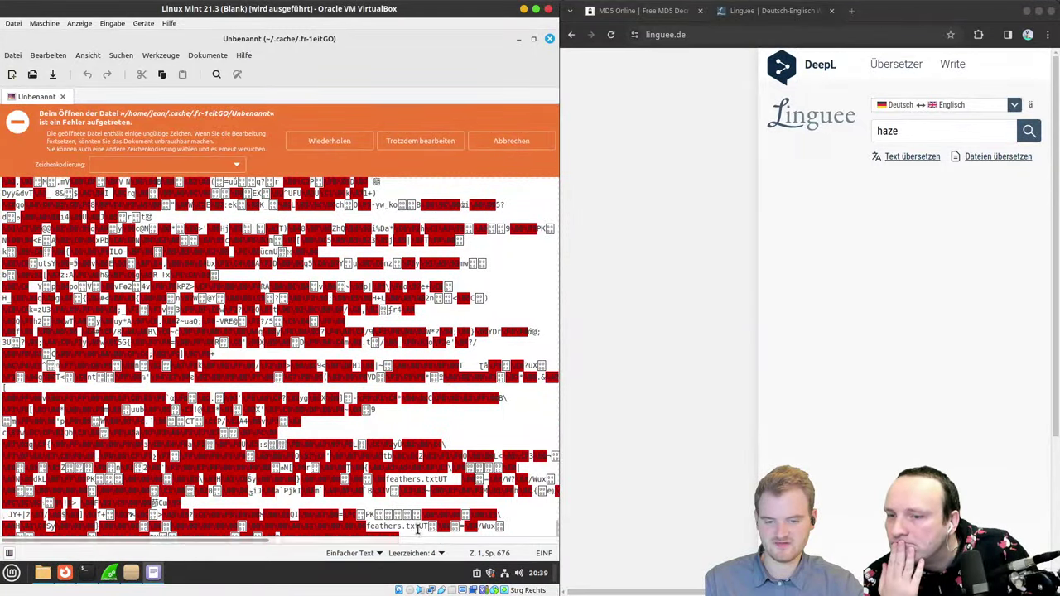
drag(419, 528, 366, 528)
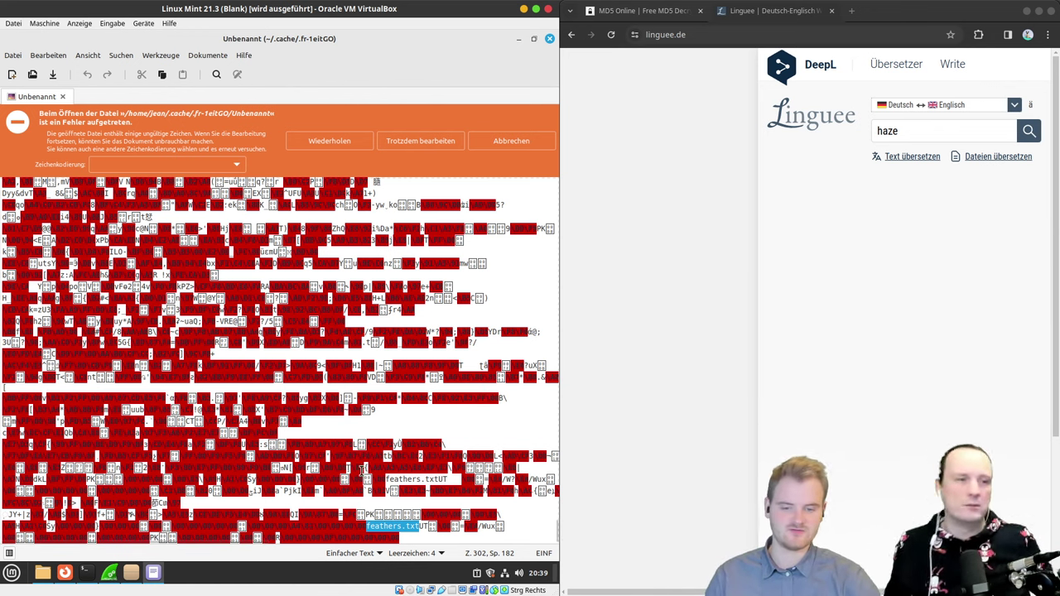
drag(438, 479, 389, 480)
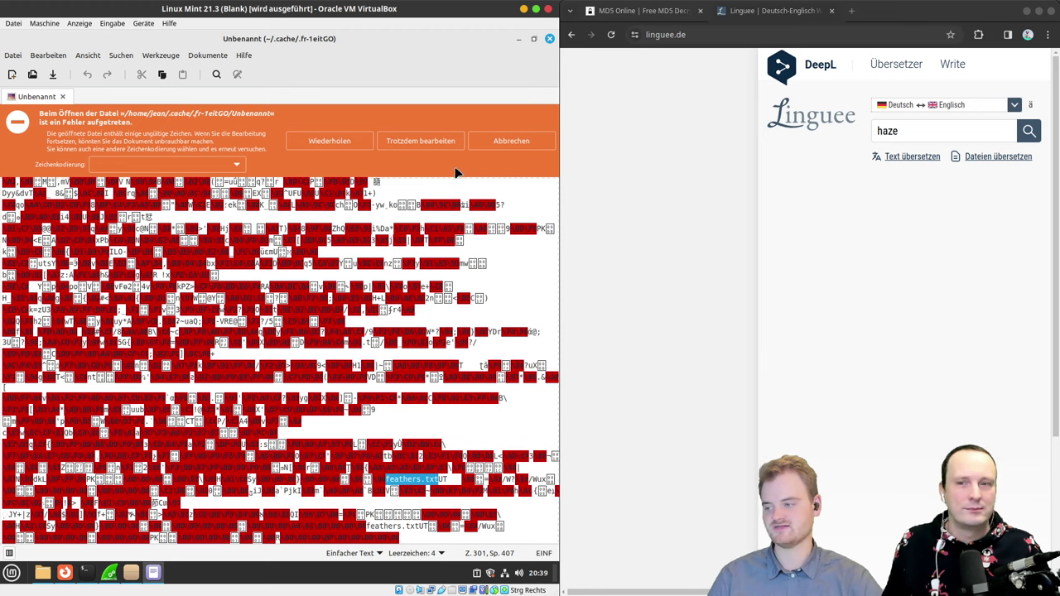
Step: Minimize the editor and Archive Manager, then delete Unbenannt.zip from Downloads
click(519, 39)
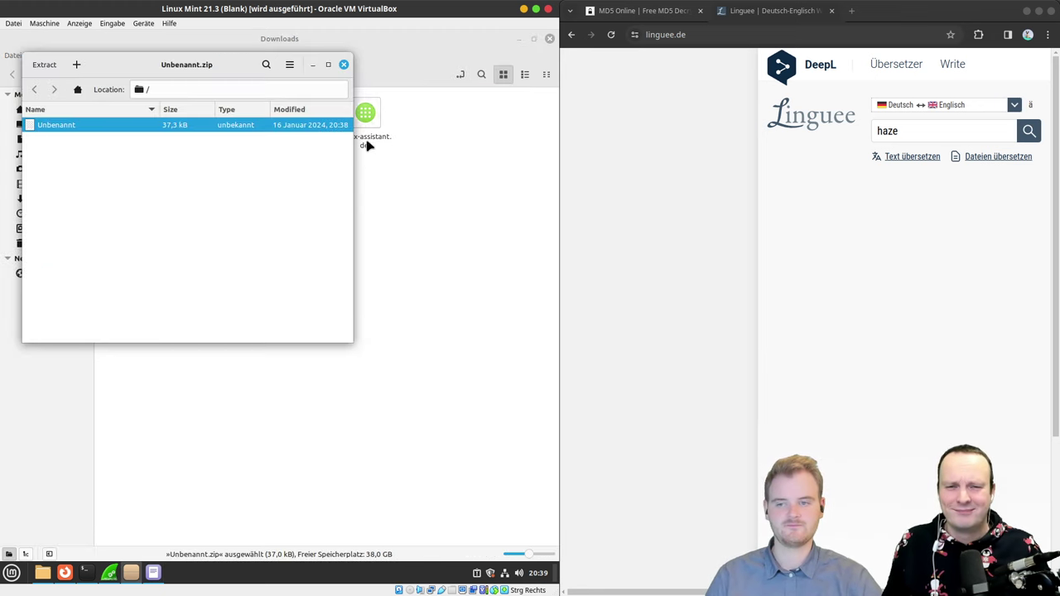
click(312, 66)
click(211, 124)
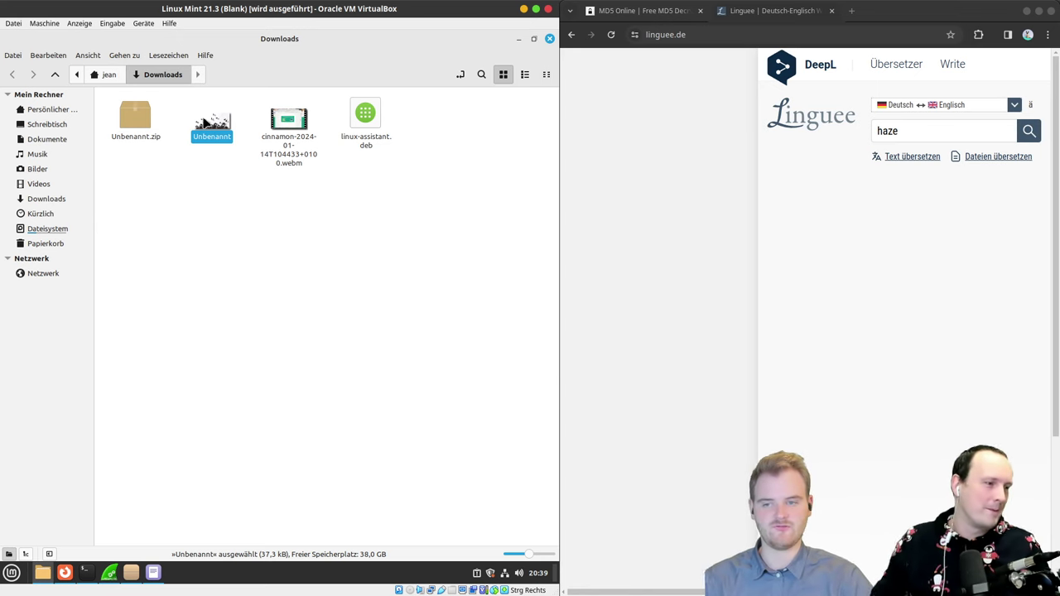
click(120, 139)
key(Delete)
Step: Duplicate the Unbenannt file and rename the copy to feather.zip
click(135, 139)
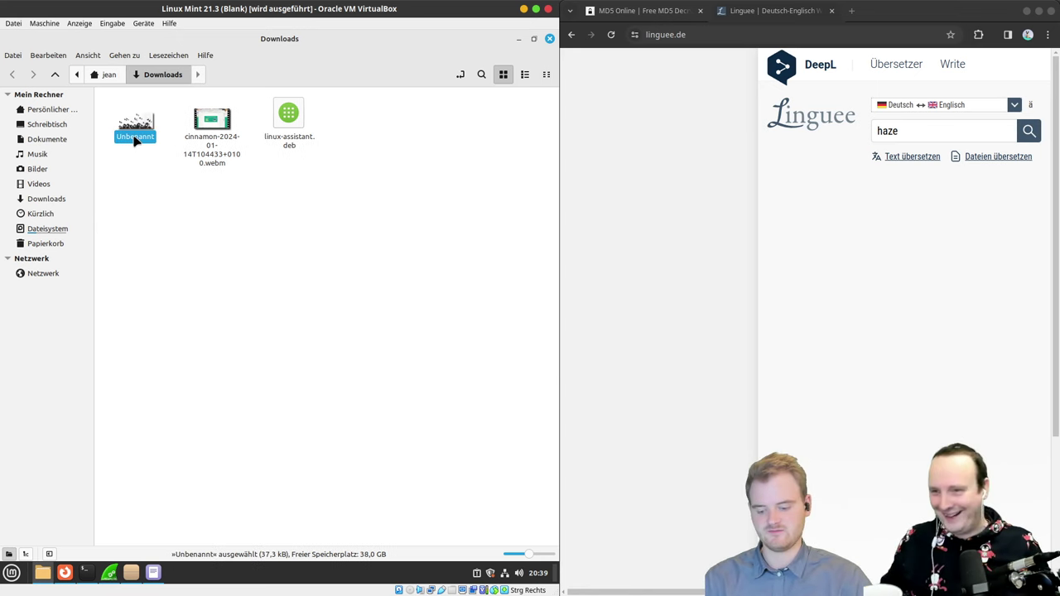
key(ctrl+c)
key(ctrl+v)
click(135, 136)
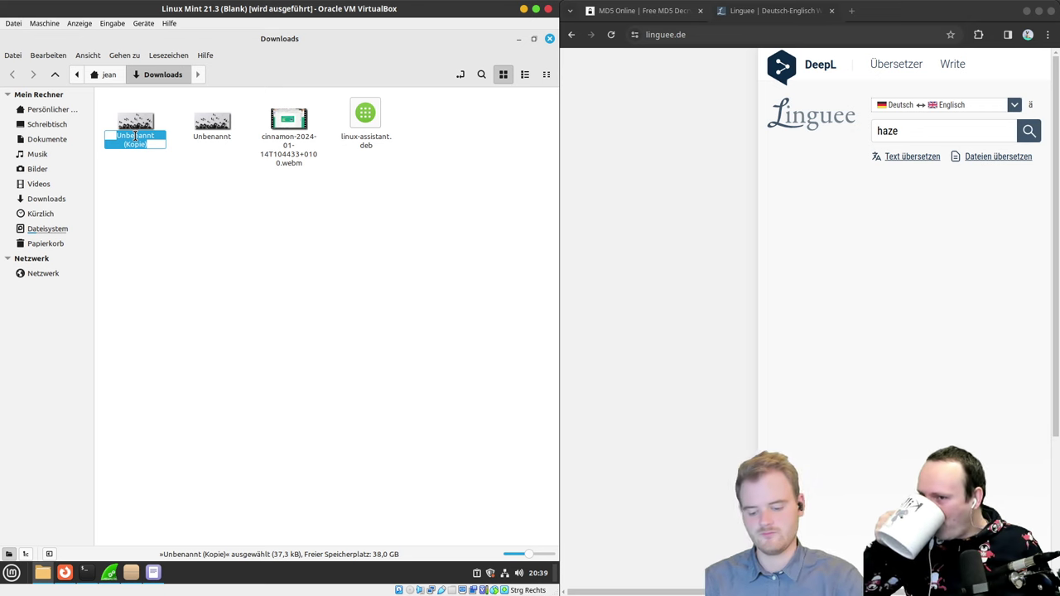
key(BackSpace)
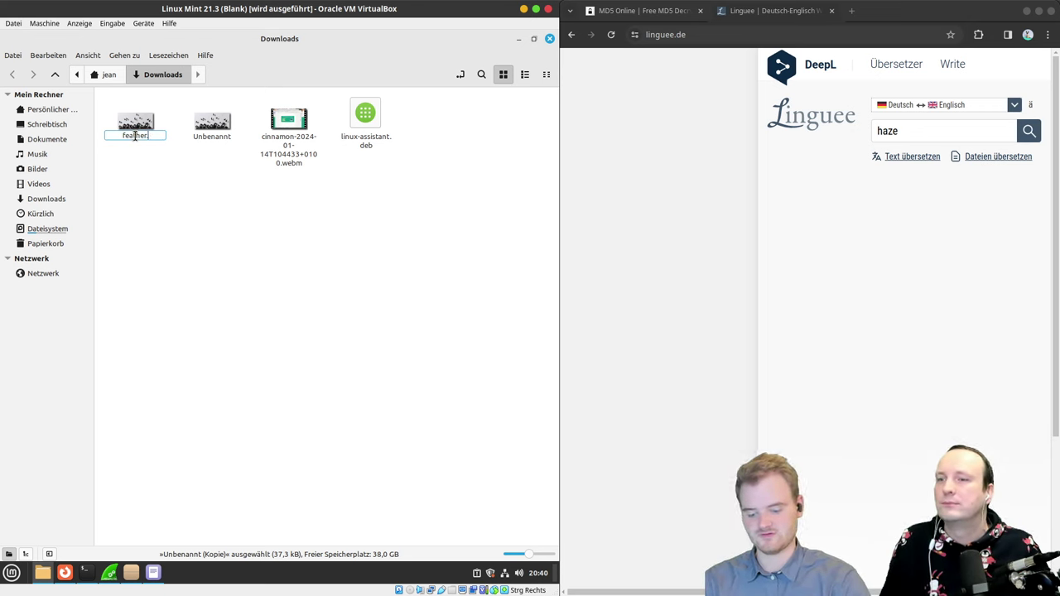
text(feather.zip)
key(Return)
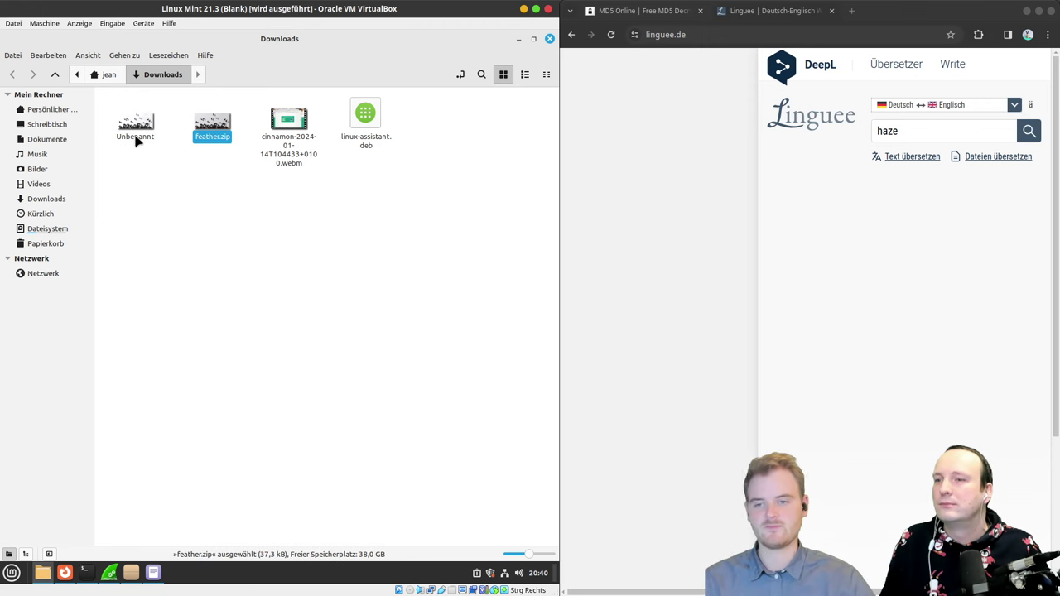
Step: Try extracting and opening feather.zip as an archive, dismissing the loading errors both times
right_click(201, 135)
click(260, 293)
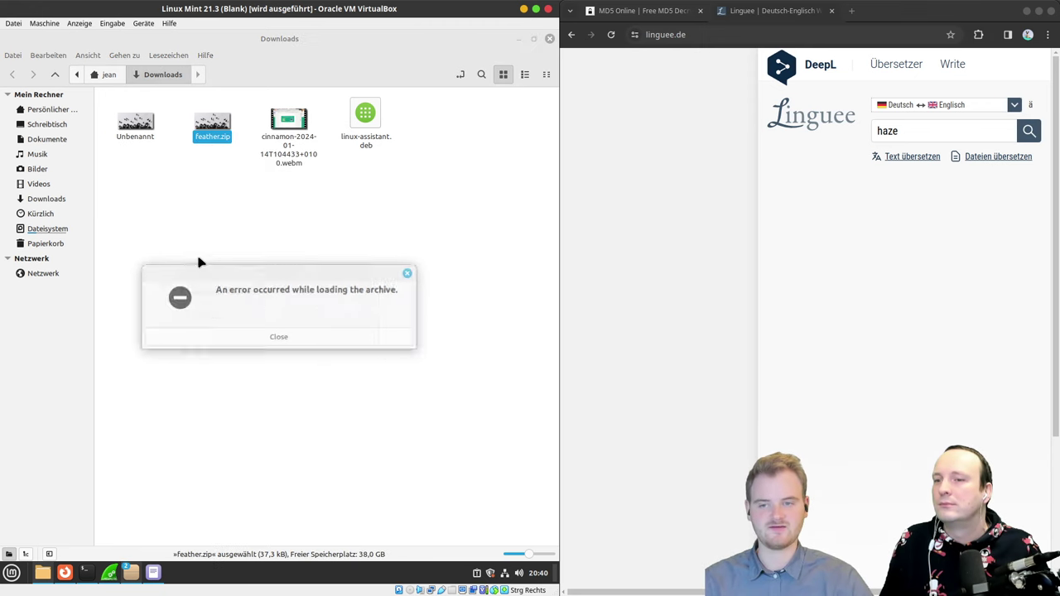
click(280, 337)
double_click(214, 124)
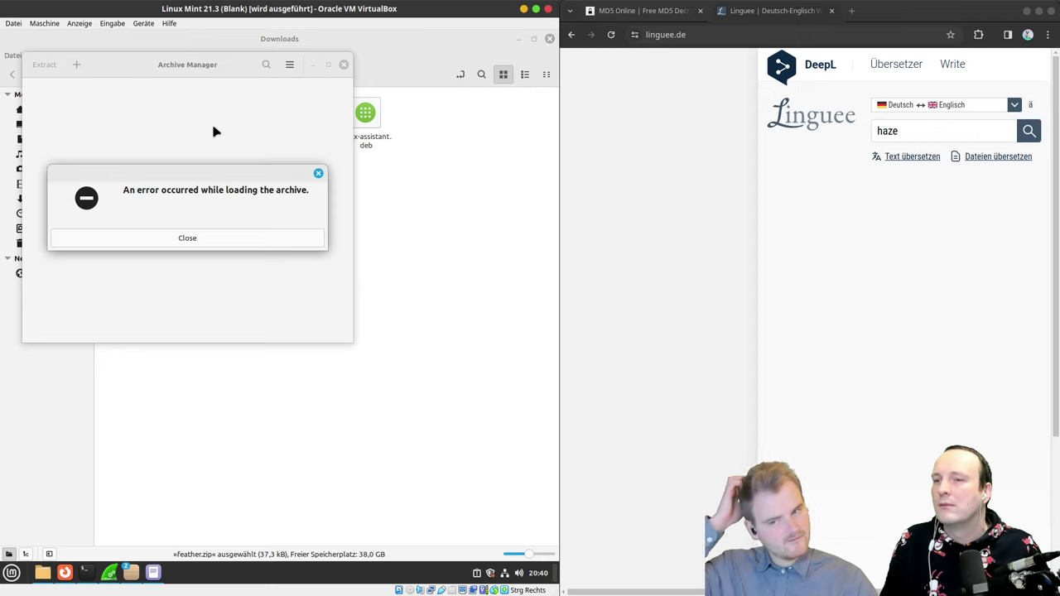
click(249, 234)
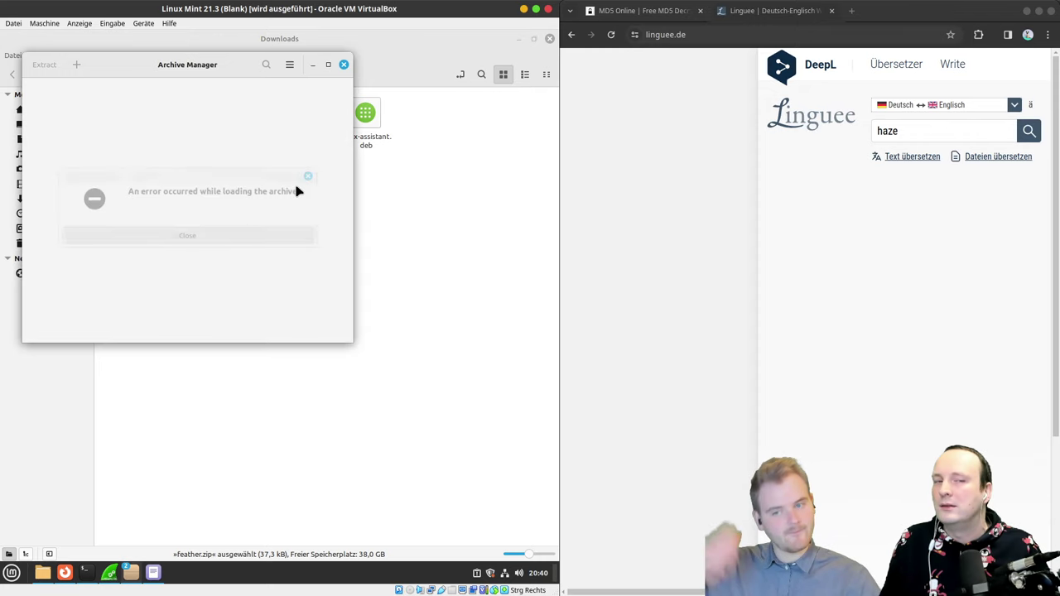
click(342, 65)
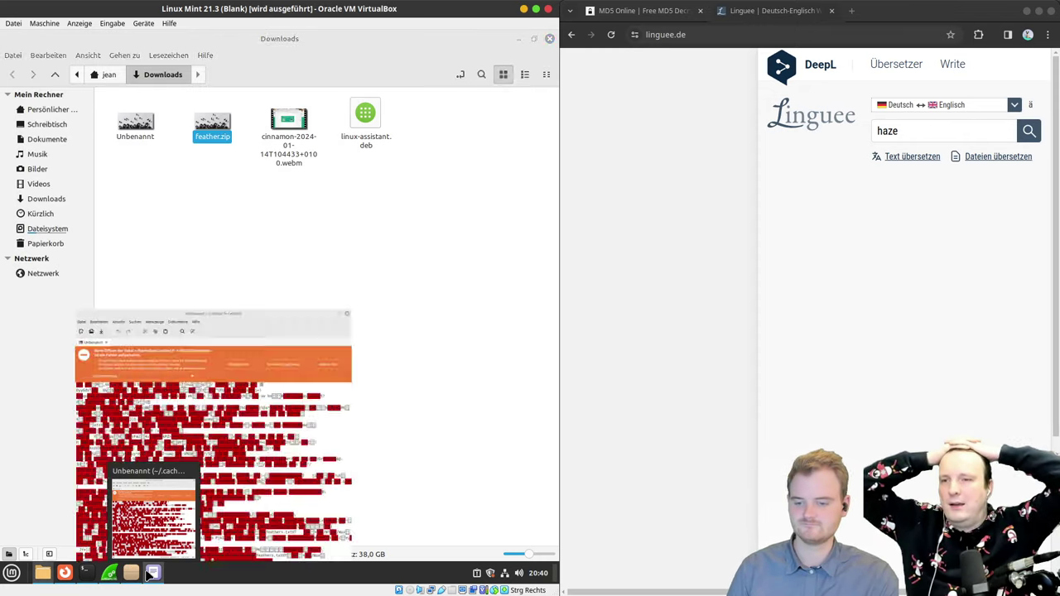
click(149, 574)
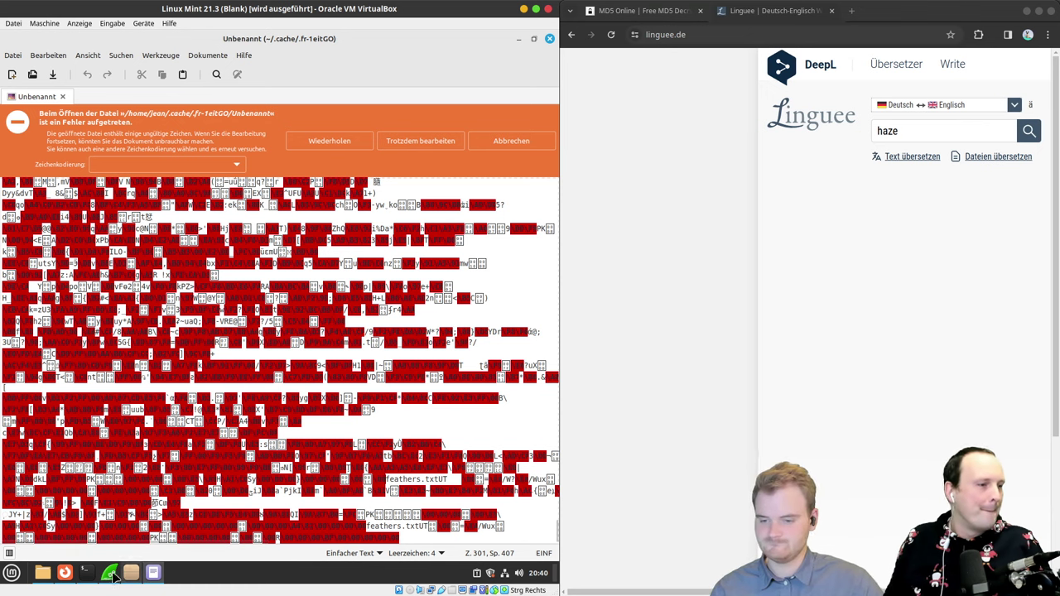
click(42, 572)
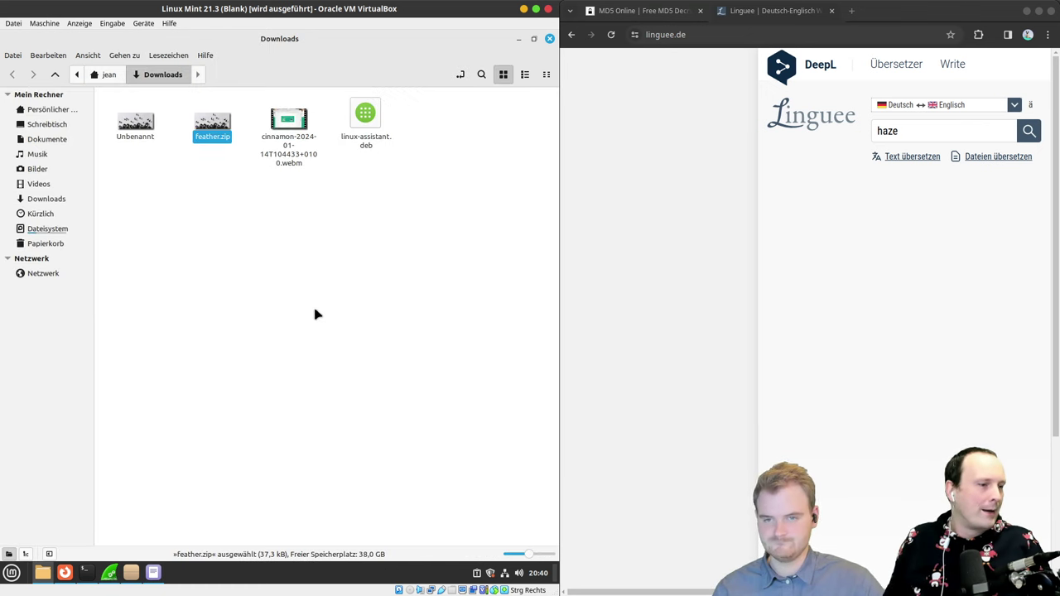
Step: Open Unbenannt in the Pix image viewer and maximize the window
right_click(148, 130)
mouse_move(168, 154)
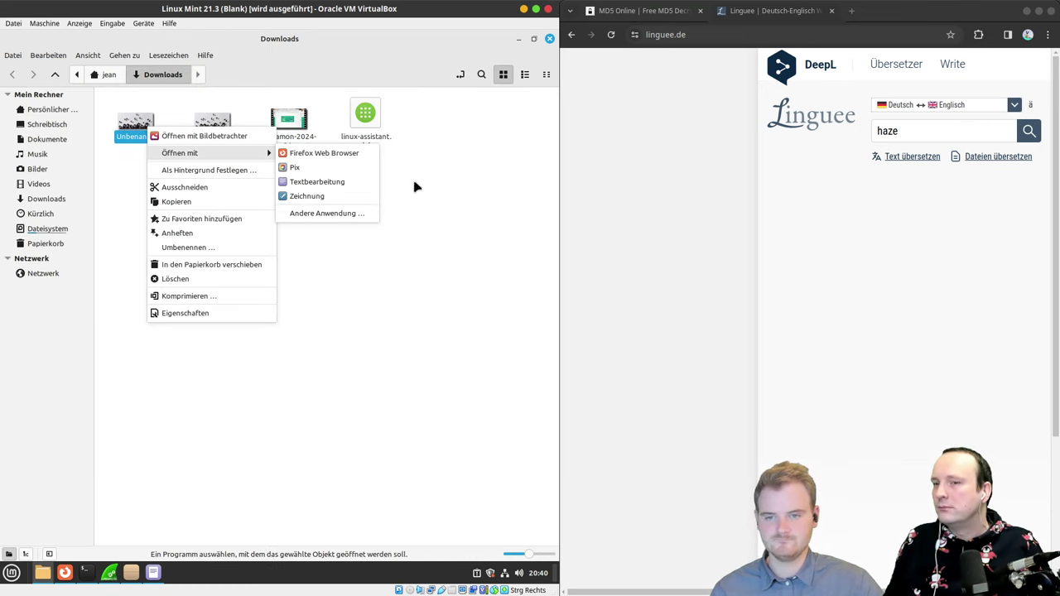
click(322, 172)
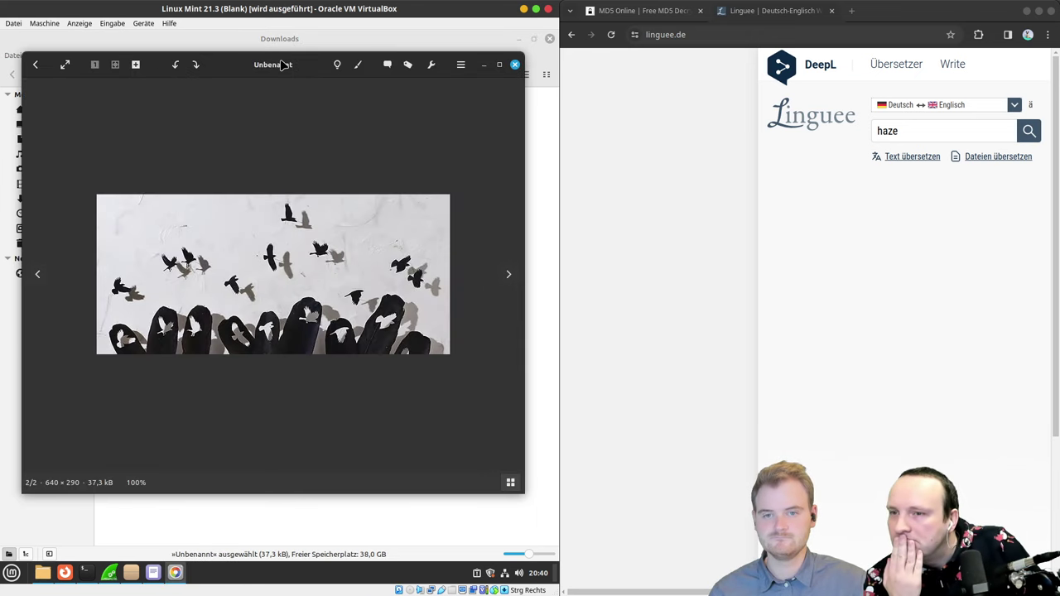
double_click(282, 64)
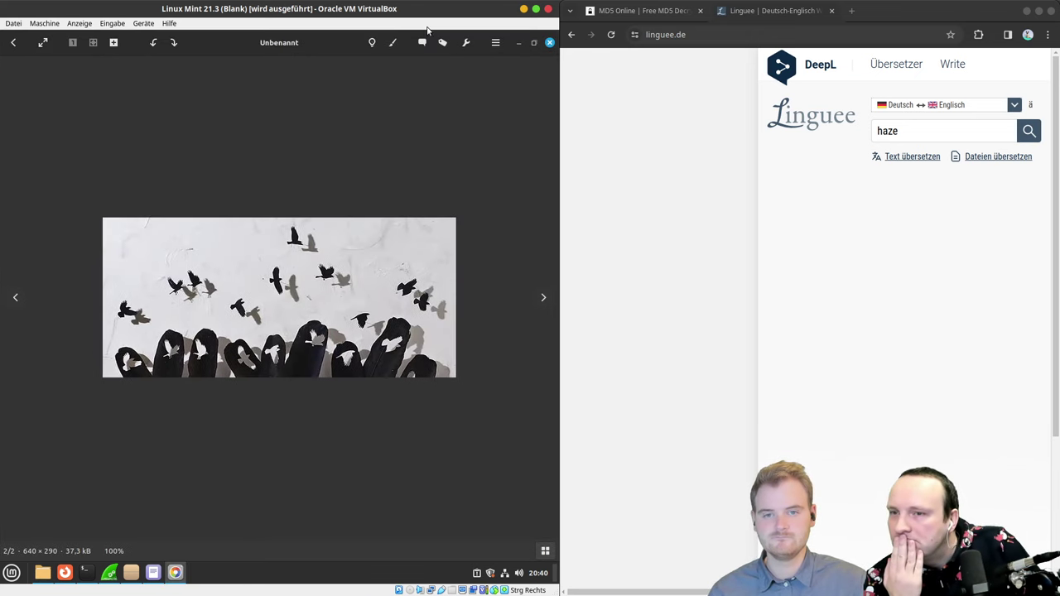
Step: Browse Pix's main and tools menus, then show the image's properties, metadata and histogram
click(495, 42)
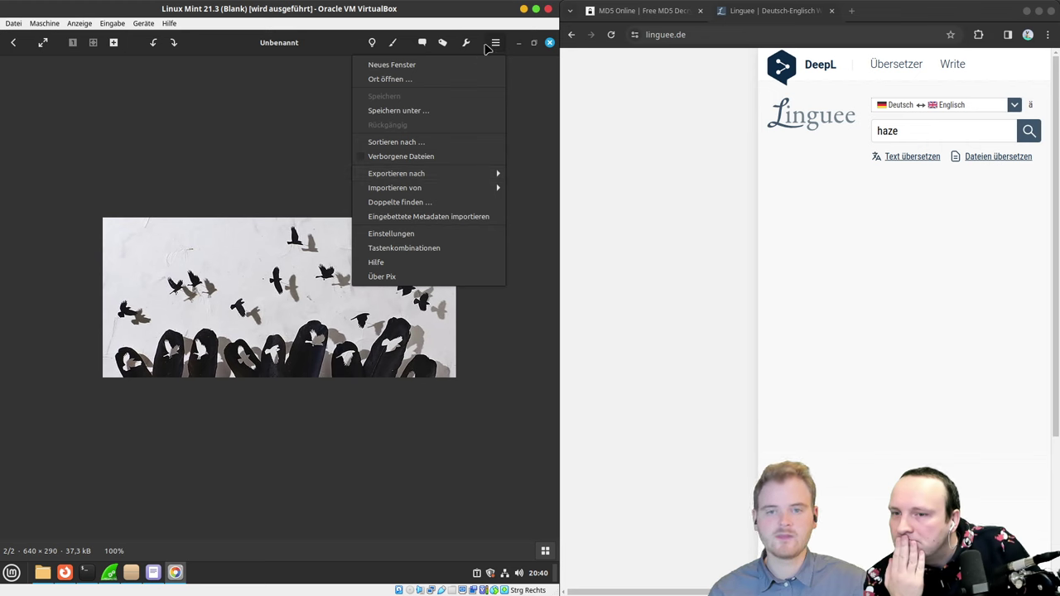
click(492, 44)
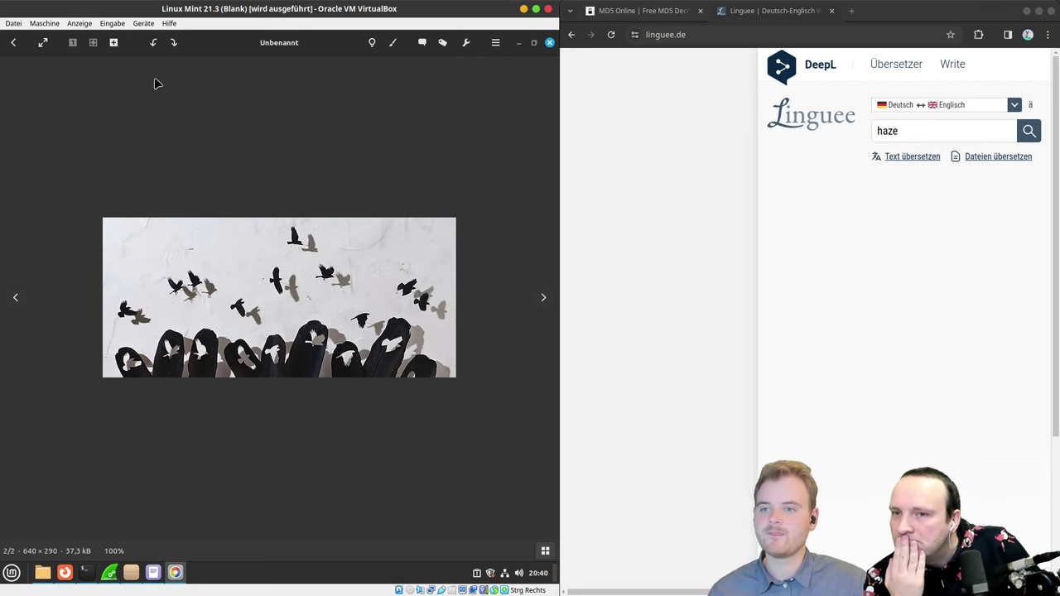
click(495, 44)
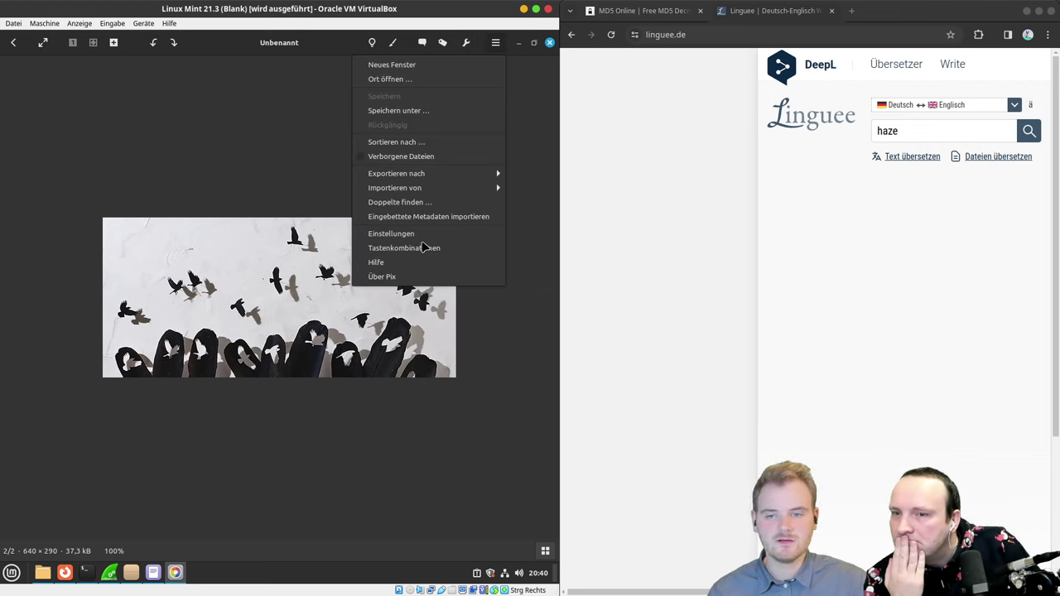
click(476, 49)
click(475, 49)
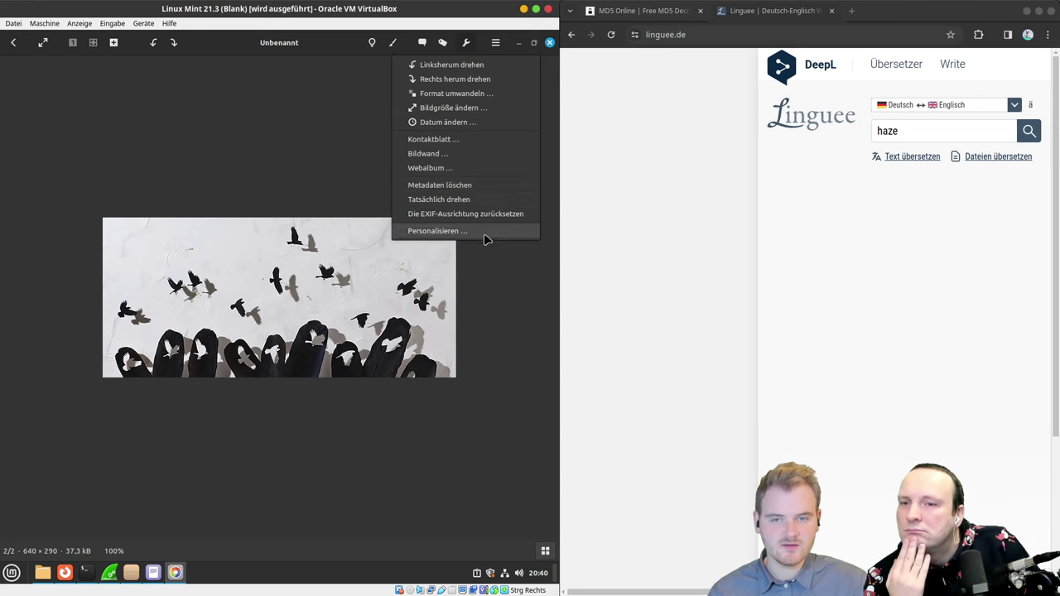
click(467, 45)
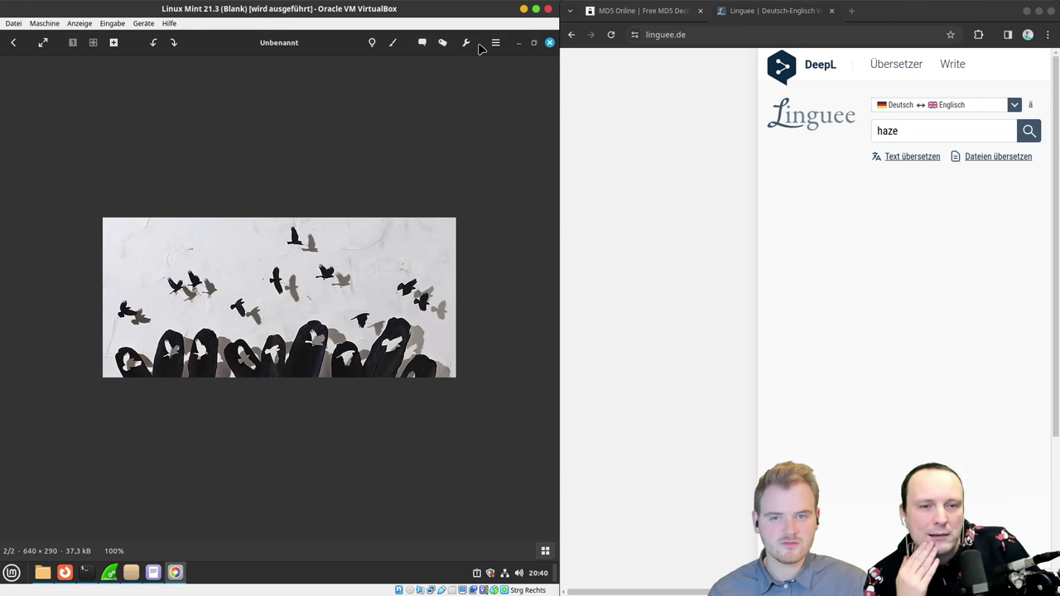
click(466, 43)
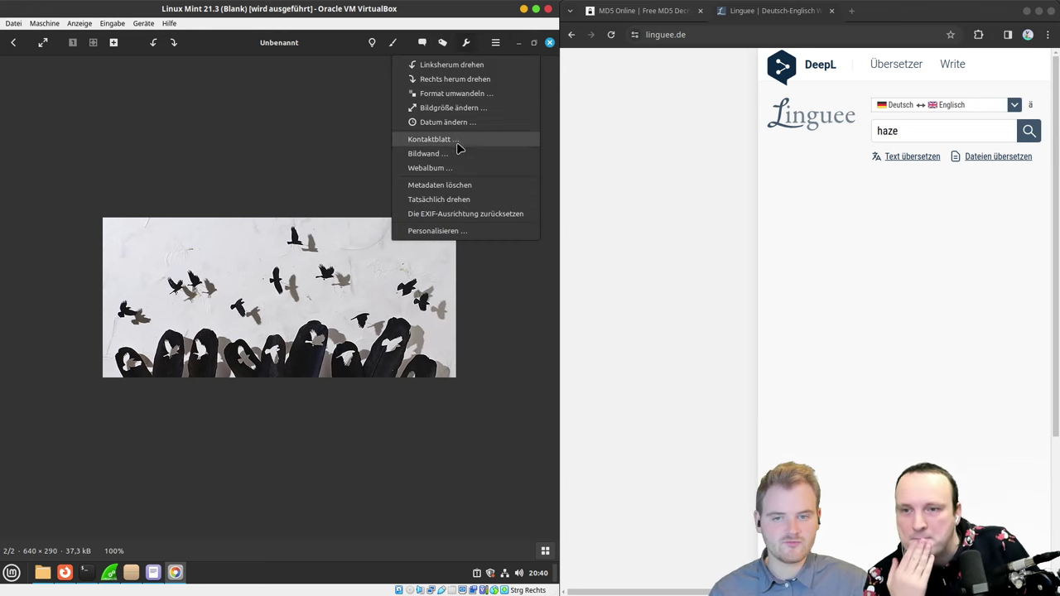
click(374, 46)
click(373, 46)
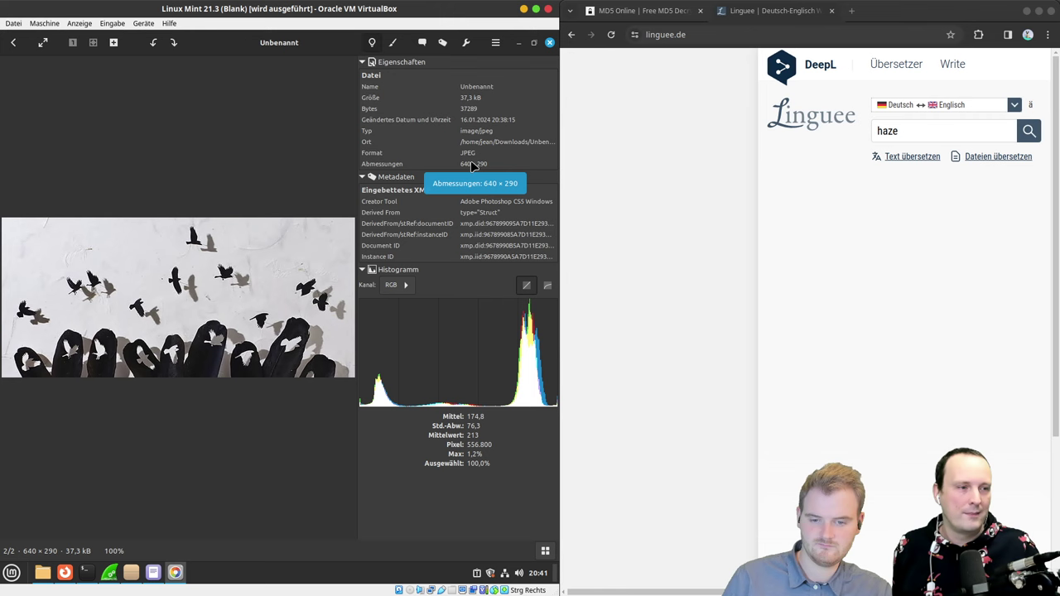
Step: Return to Xed and select the raw-data lines around the feathers.txtUT entries
click(153, 572)
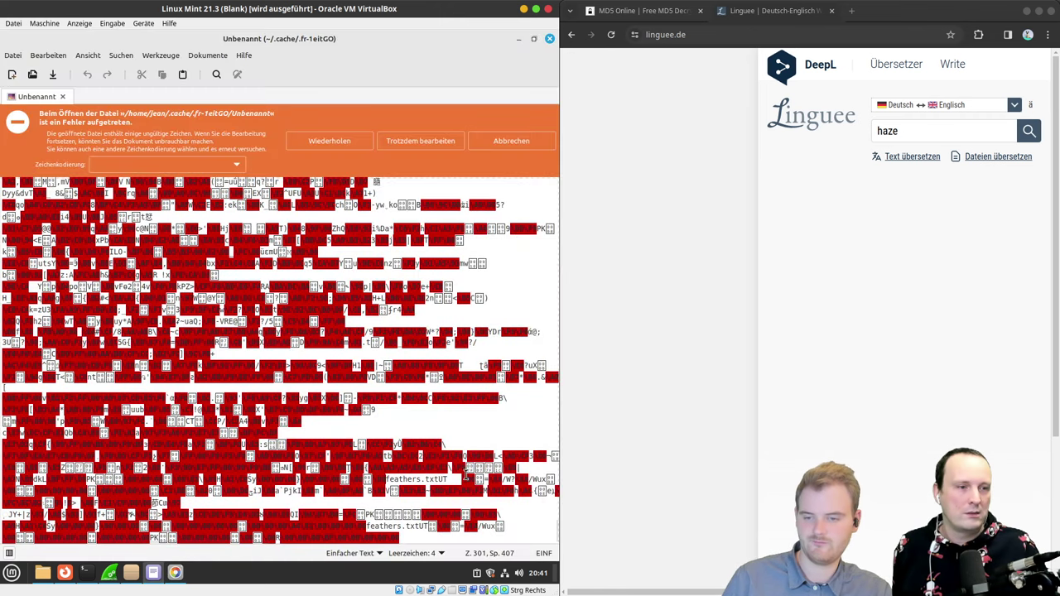
drag(505, 533, 260, 366)
click(389, 488)
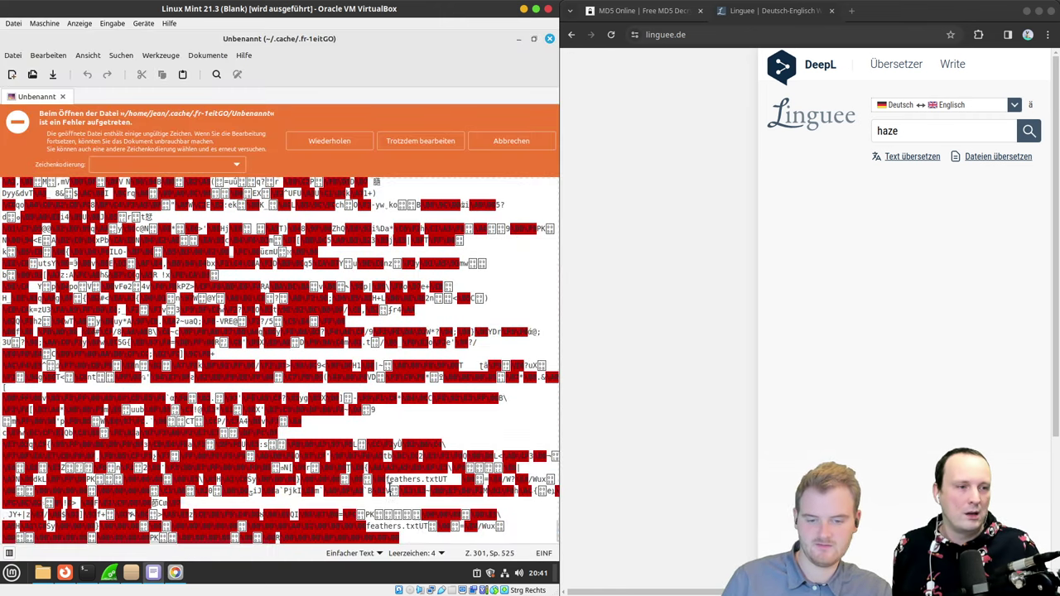
drag(419, 527, 354, 458)
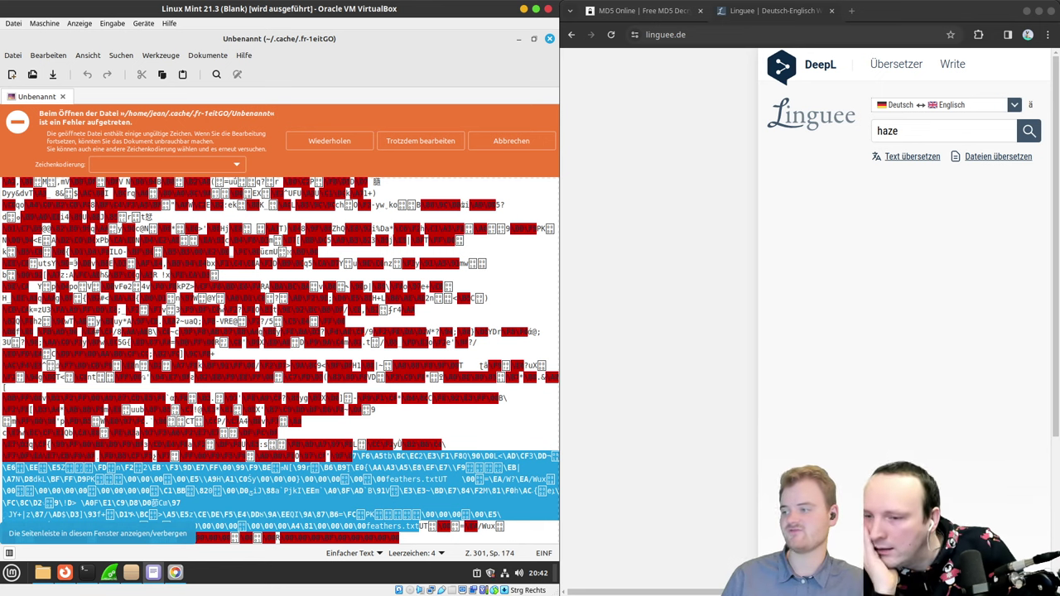
Step: In Firefox, check The Chasm and 403 Forbidden tabs, then return to the JPEG image tab
click(64, 572)
click(86, 62)
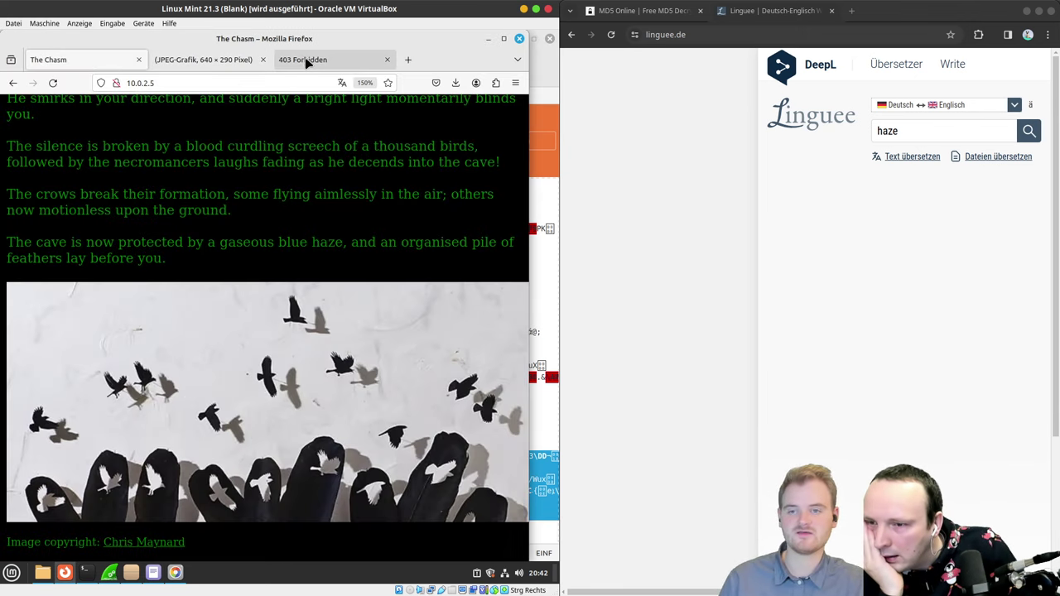
click(217, 63)
click(301, 63)
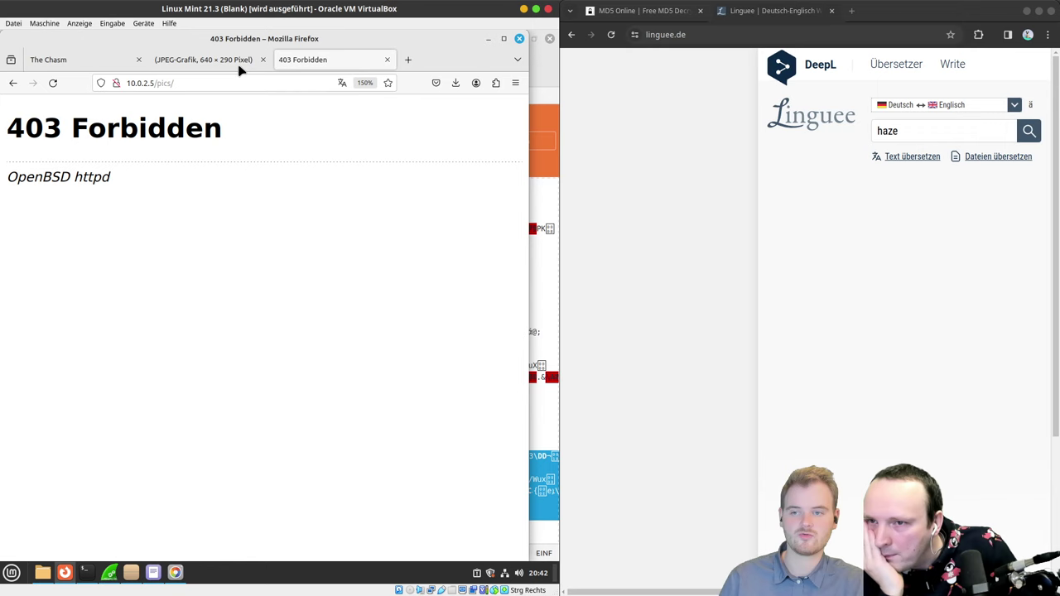
click(192, 65)
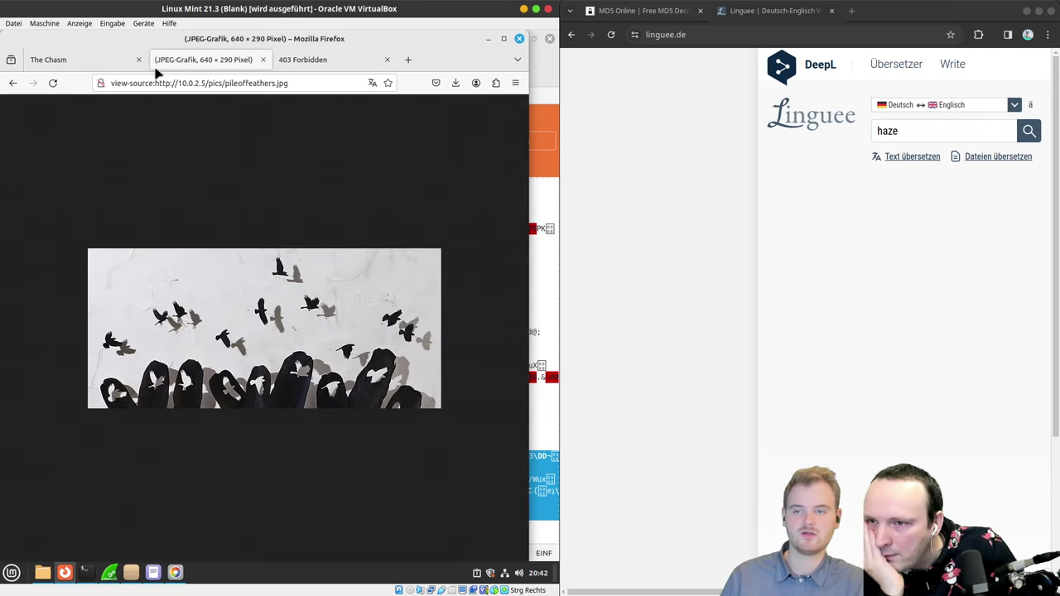
click(310, 83)
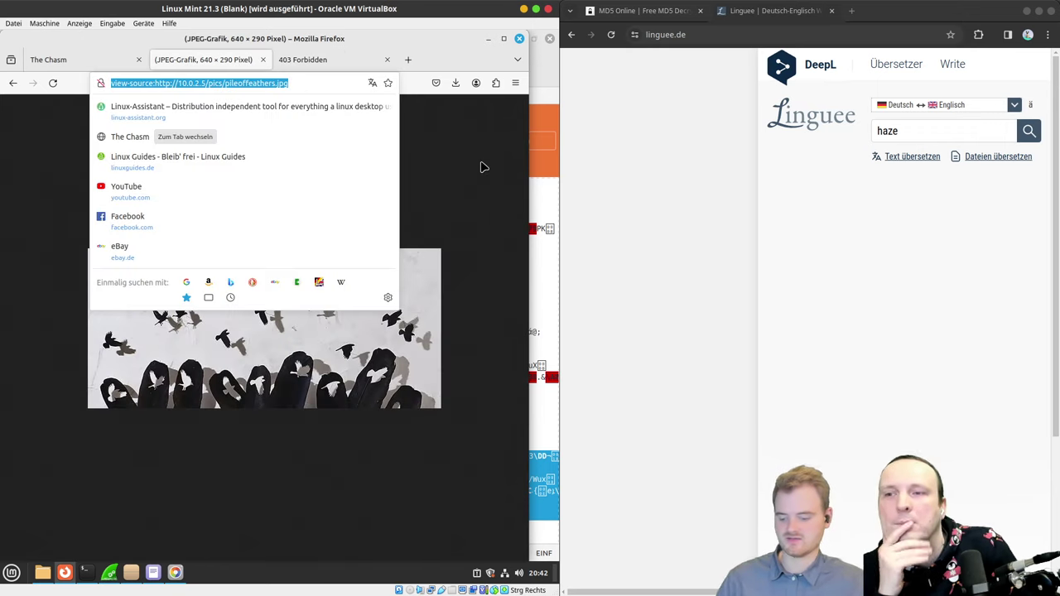
Step: Save the image into Downloads under the file name pileoffeathers.jpg
key(ctrl+s)
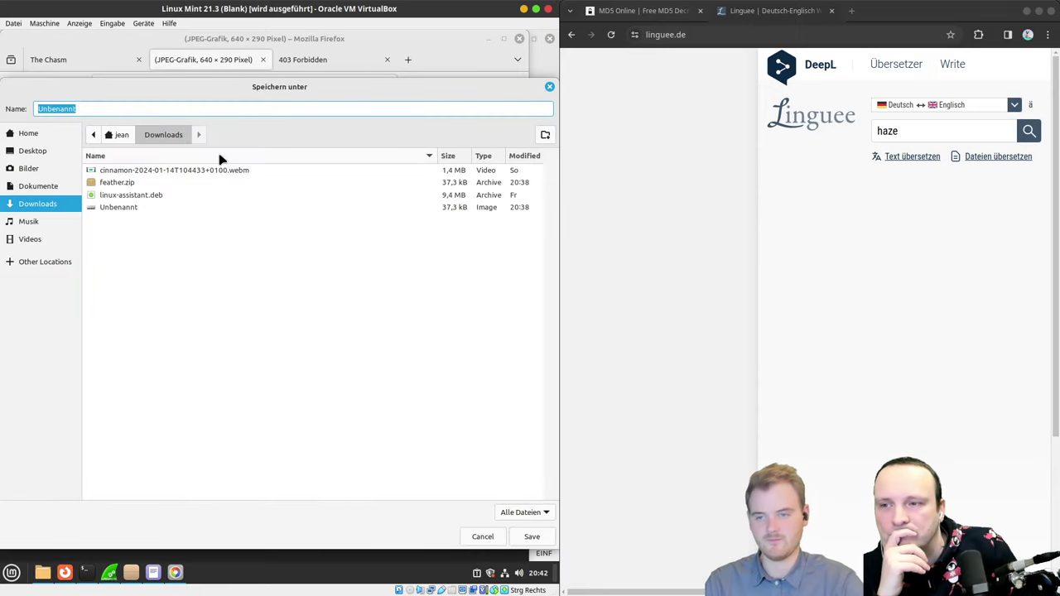
text(pl)
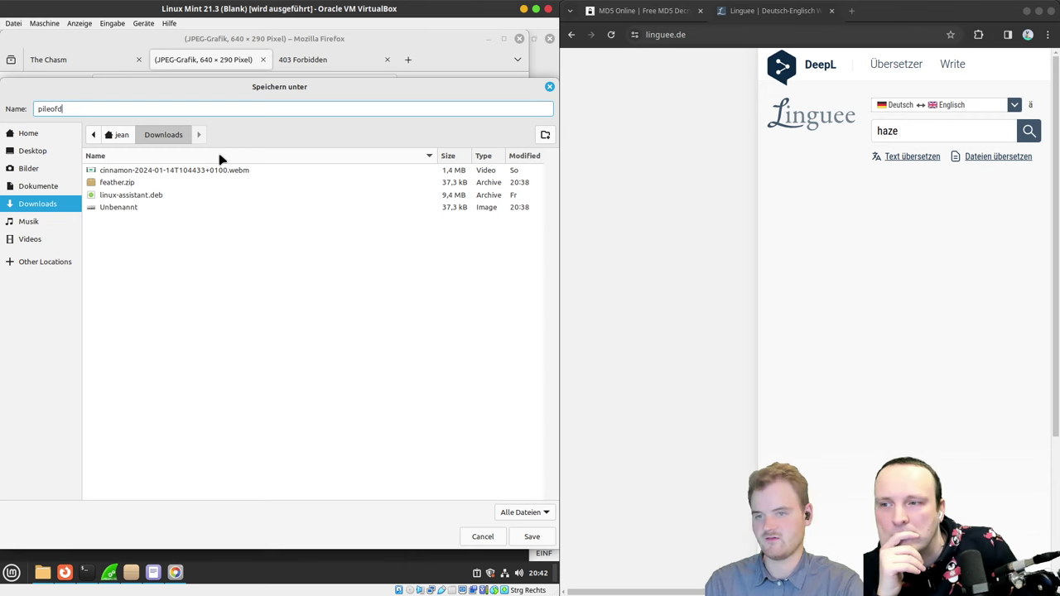
text(leoffe)
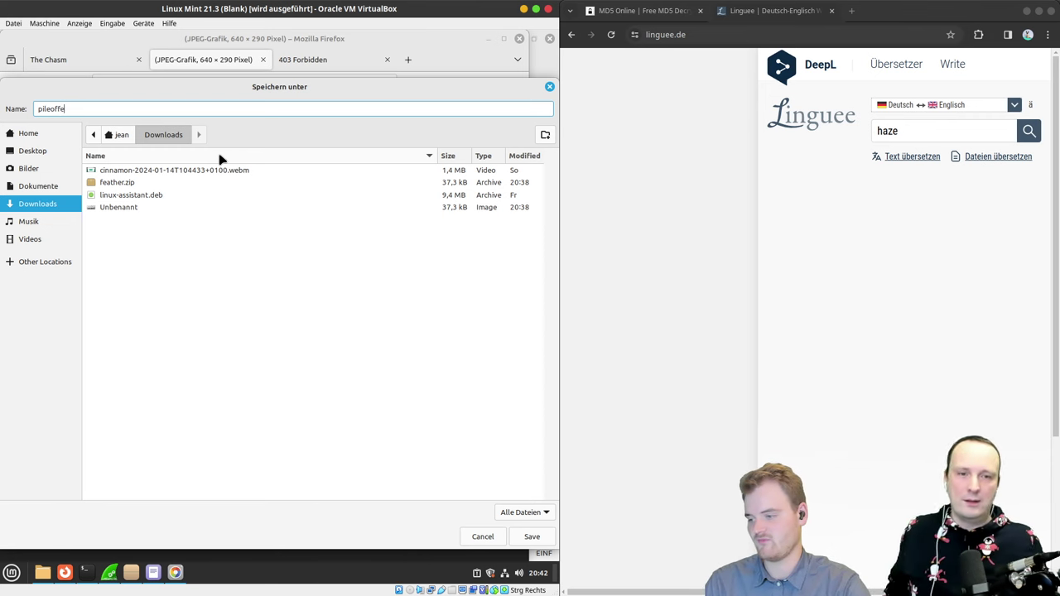
text(a)
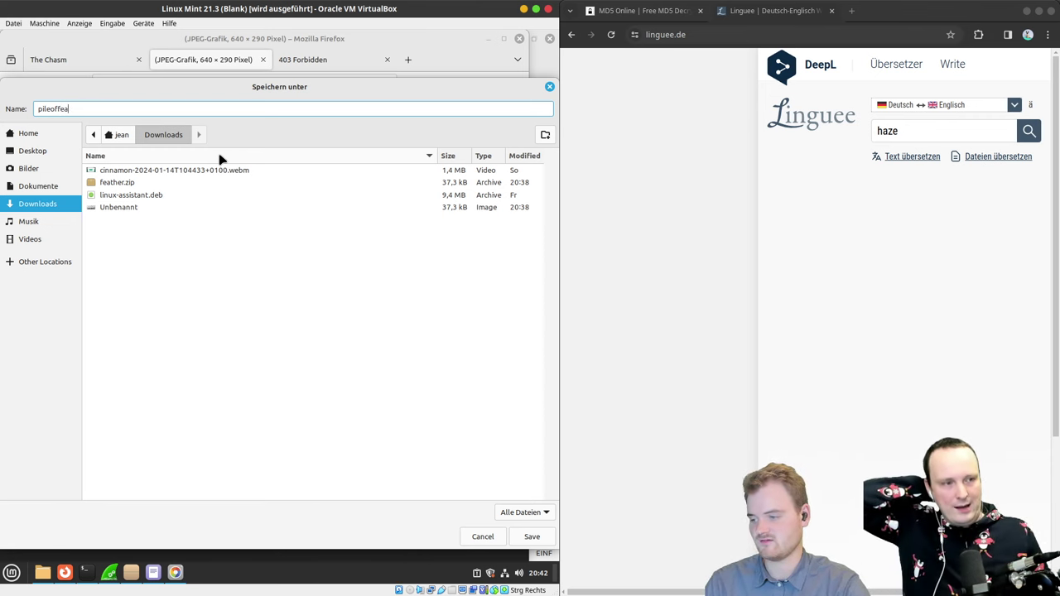
text(thers.jpg)
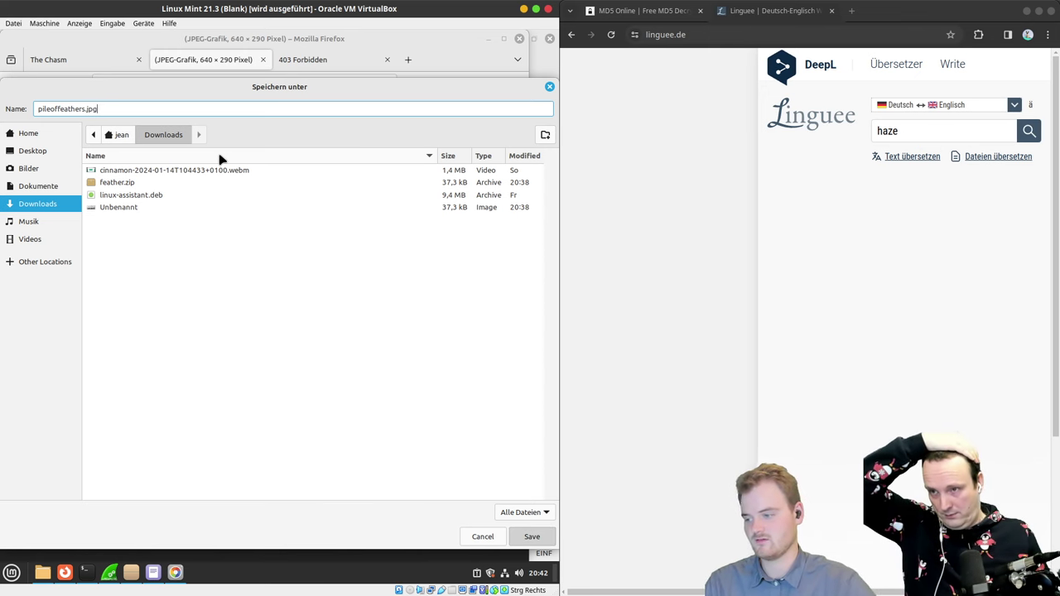
key(Return)
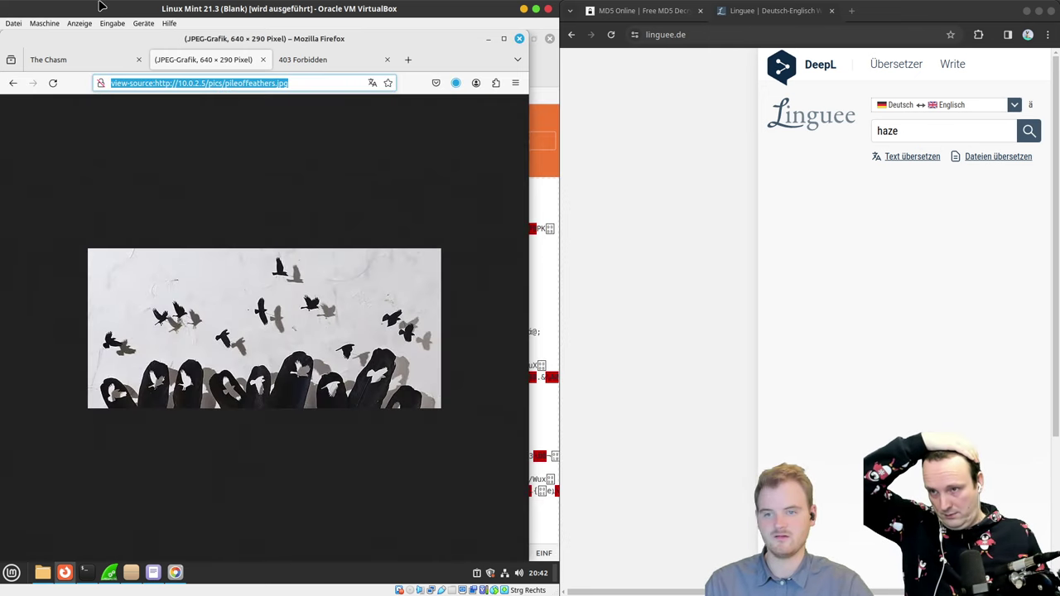
click(455, 84)
Step: Show the saved image's Downloads folder and open a terminal there
click(448, 110)
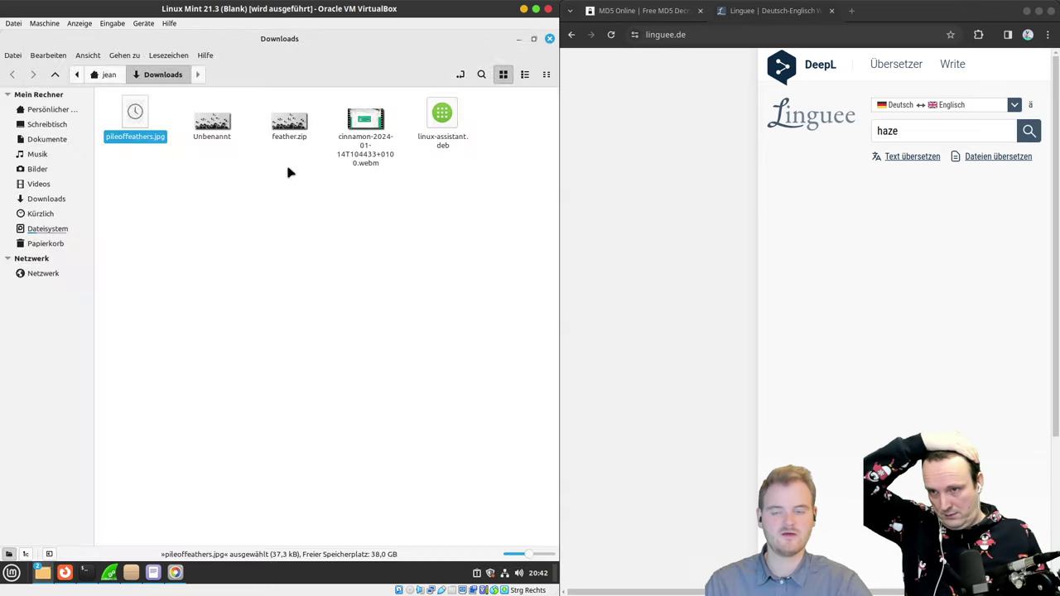
click(137, 184)
right_click(142, 211)
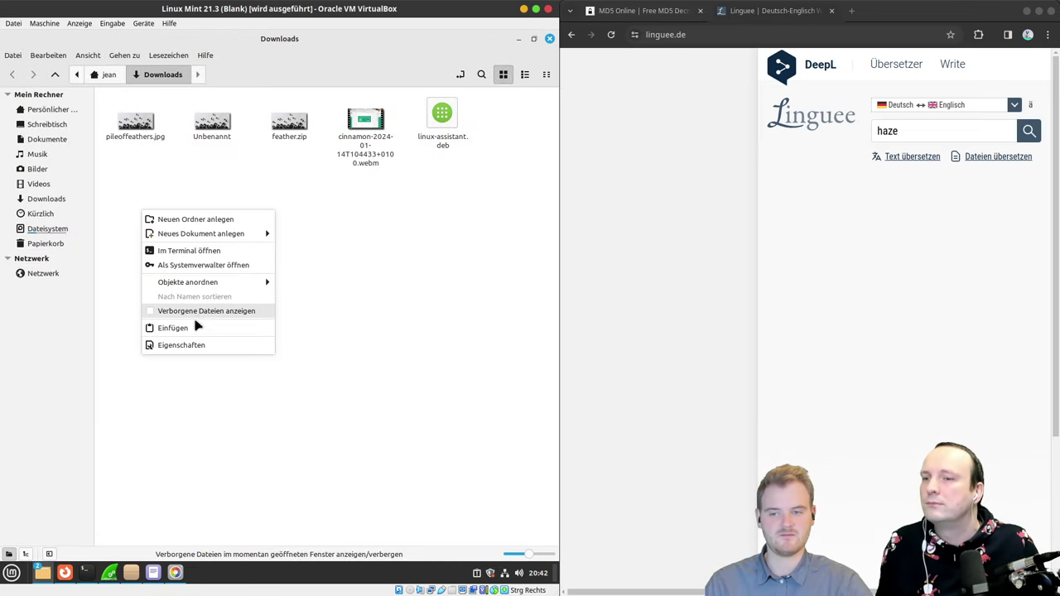
click(206, 248)
drag(172, 62, 212, 179)
Step: Copy pileoffeathers.jpg to a .zip file and run unzip feather.zip, extracting feathers.txt
text(cp pileoffeathers.jpg )
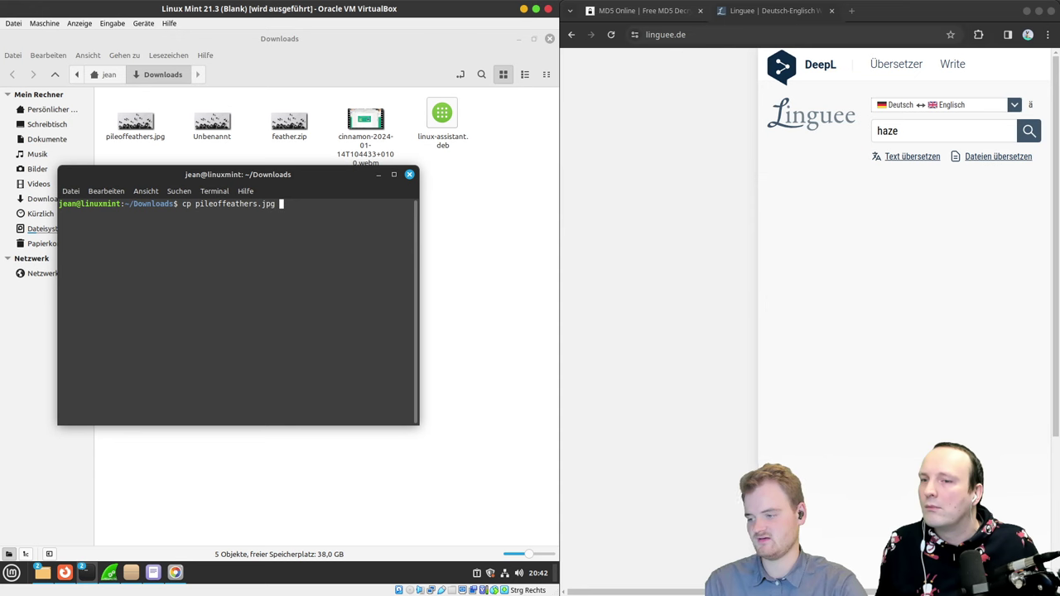
text(e)
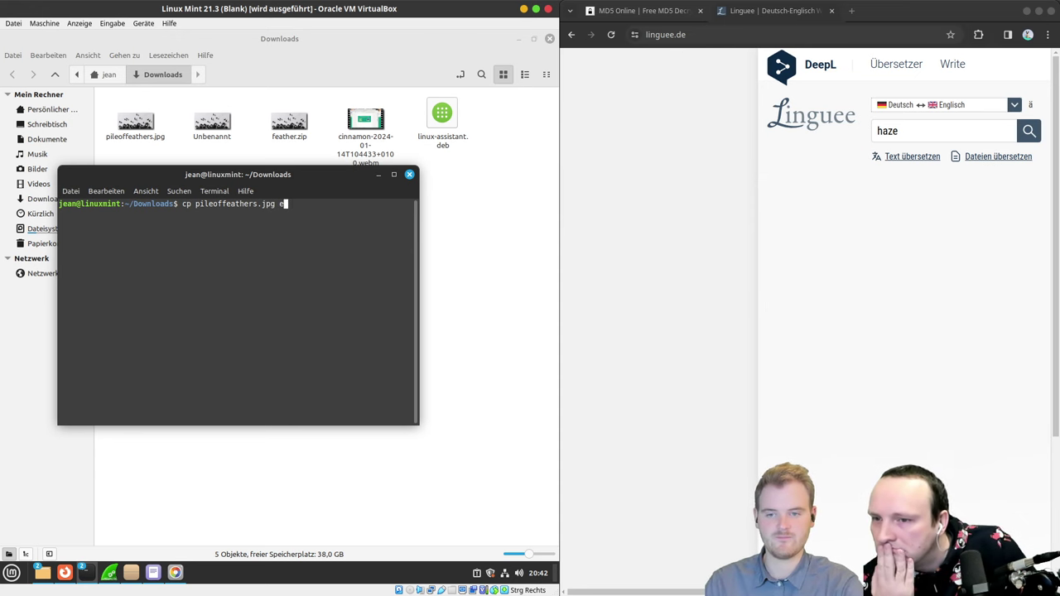
text(eat)
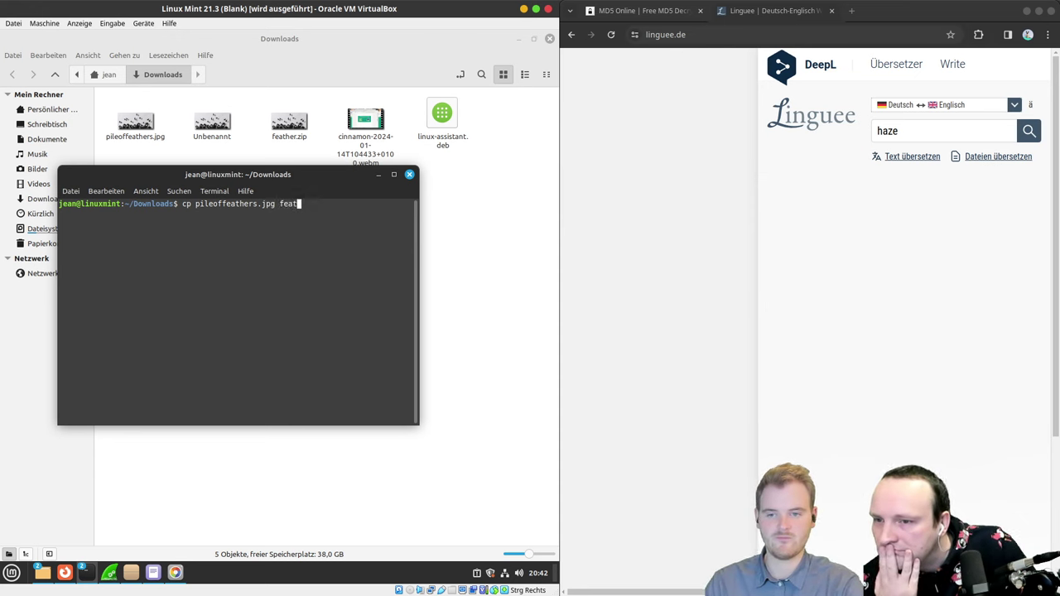
text(her.zip)
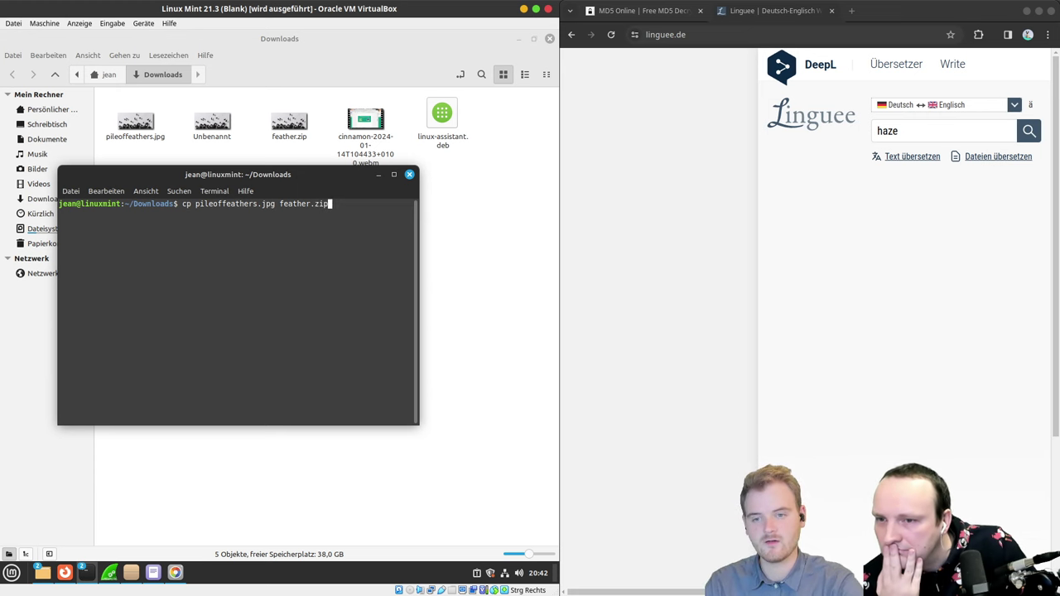
key(Return)
text(unz)
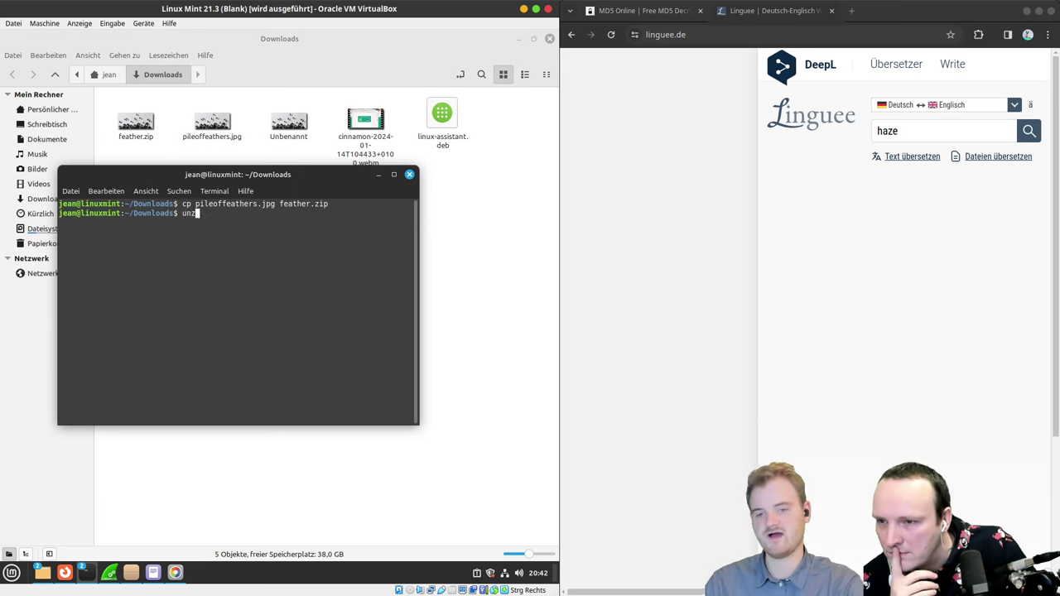
text(ip )
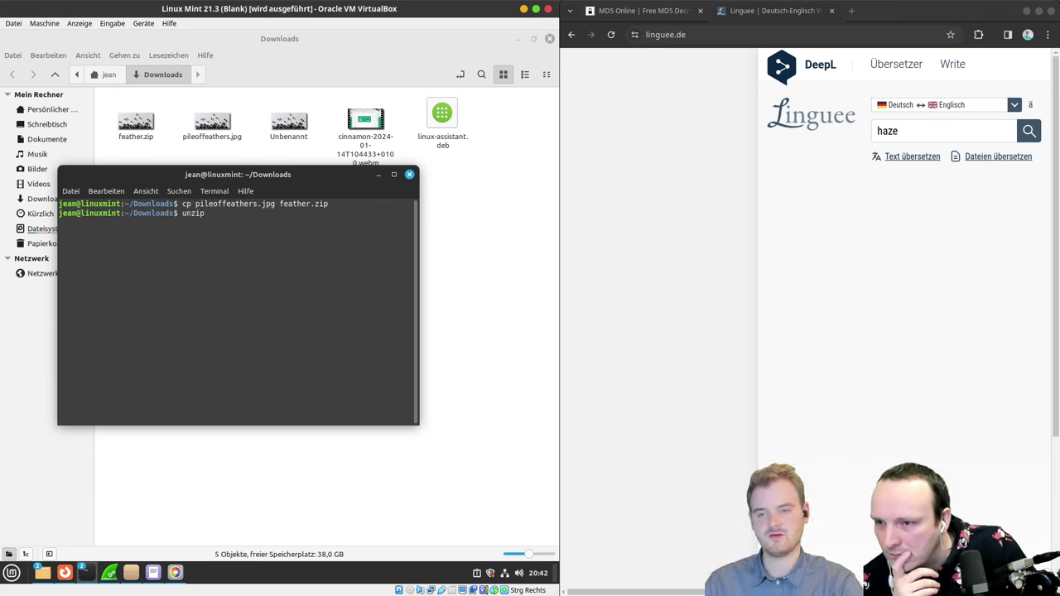
text(f)
key(Tab)
key(Return)
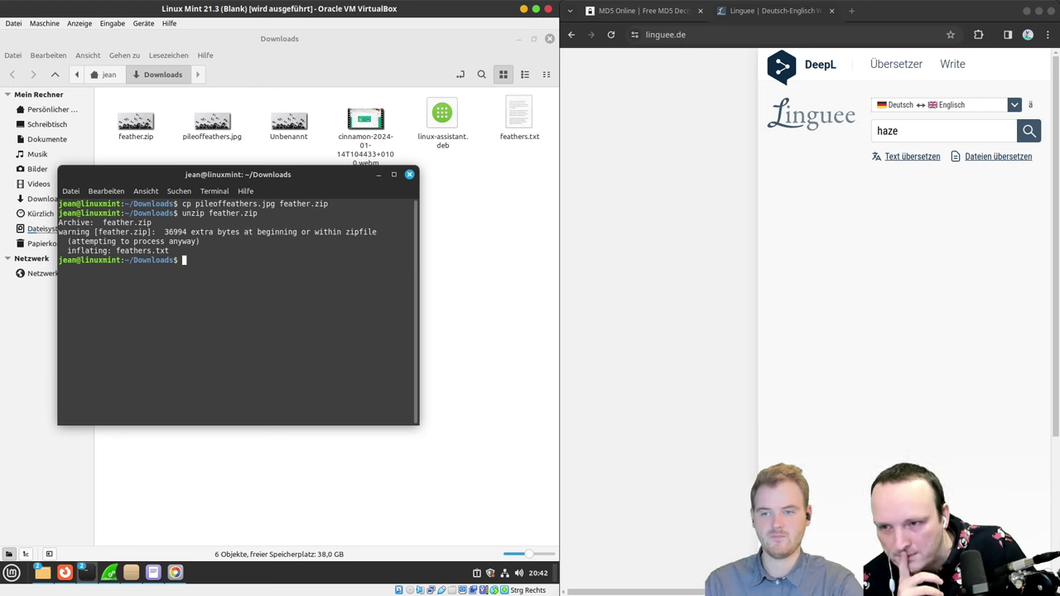
Step: Open feathers.txt in Xed, select its base64 line ending in '==', then return to the terminal
click(517, 112)
double_click(517, 111)
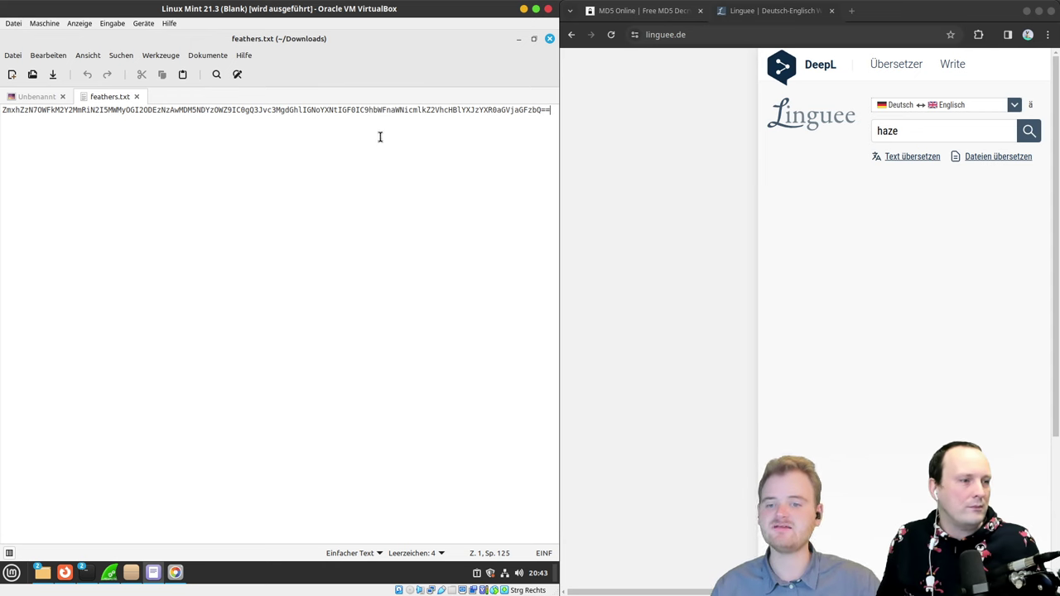
key(shift+Left)
key(shift+Left)
key(shift+Left)
key(shift+Left)
key(shift+Left)
key(shift+Left)
key(shift+Left)
key(shift+Left)
key(shift+Left)
key(shift+Left)
key(shift+Left)
key(shift+Left)
key(shift+Left)
key(shift+Left)
key(shift+Left)
key(shift+Left)
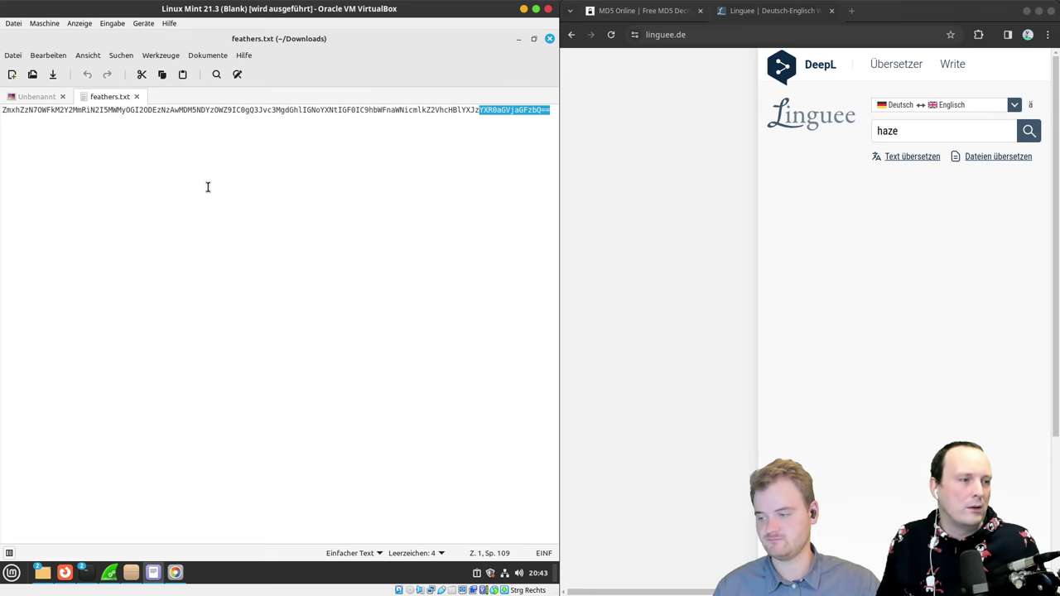
triple_click(337, 111)
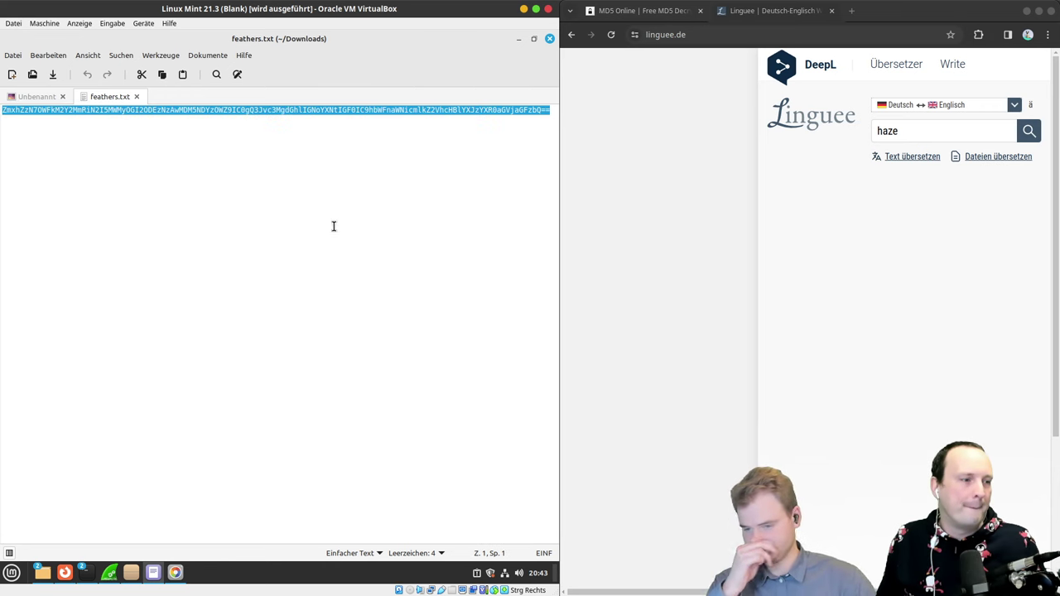
mouse_move(86, 578)
click(138, 505)
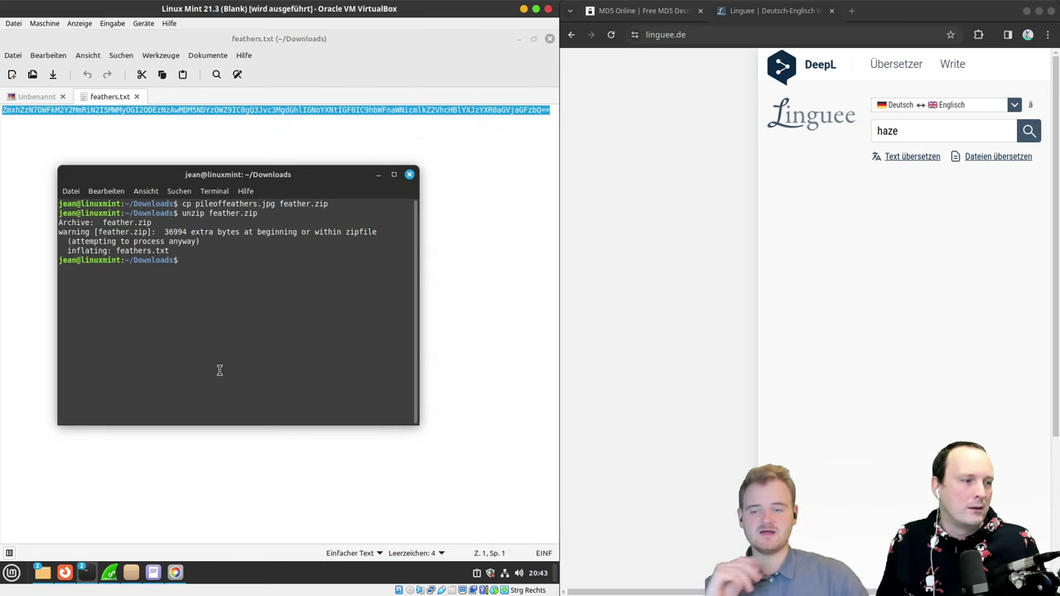
Step: Decode feathers.txt with cat feathers.txt | base64 -d, enlarging the terminal text
text(cat feather)
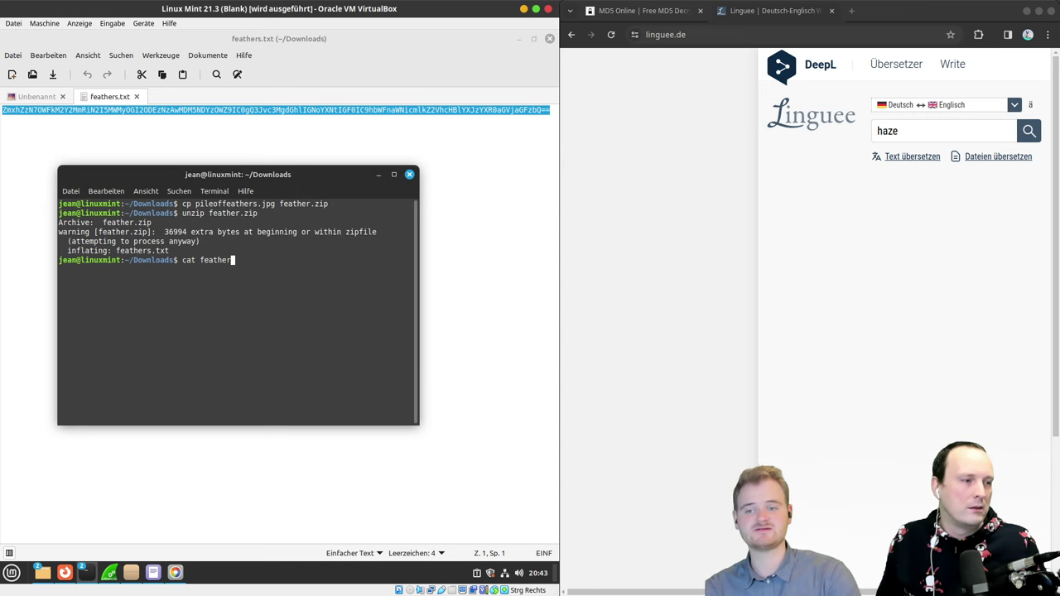
key(ctrl+plus)
key(ctrl+plus)
key(ctrl+plus)
text(s)
key(Tab)
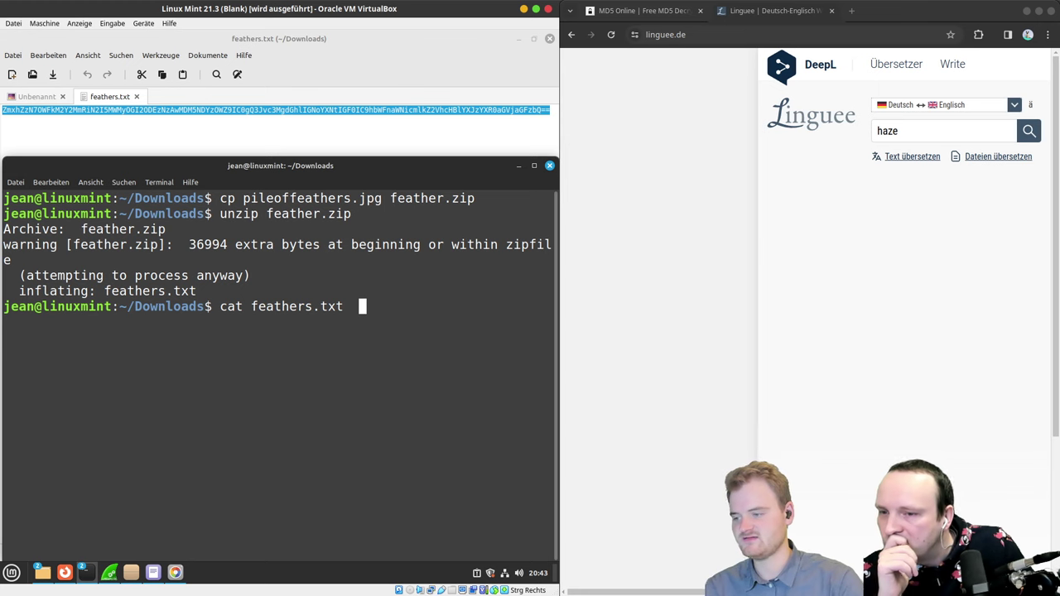
text(| bas)
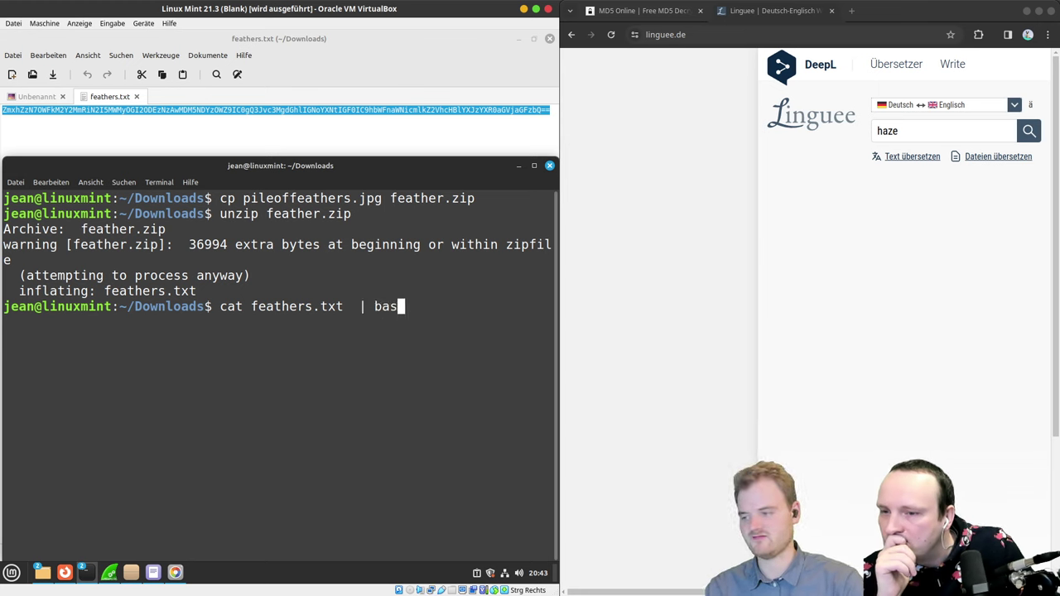
text(e64 -d)
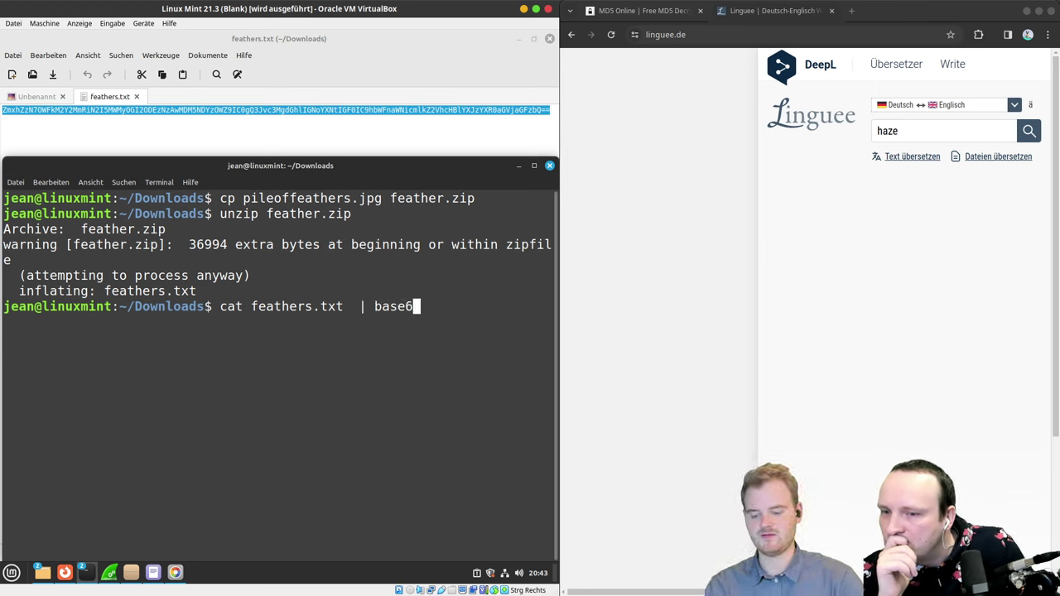
key(Return)
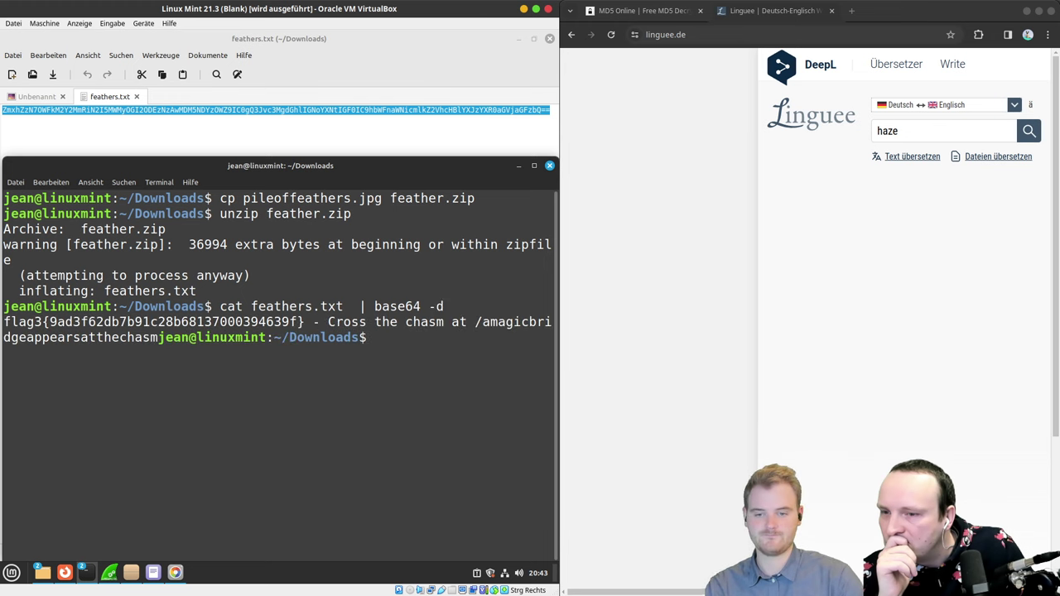
Step: Rerun the decode in a maximized terminal and copy the /amagicbridgeappearsatthechasm path
double_click(436, 171)
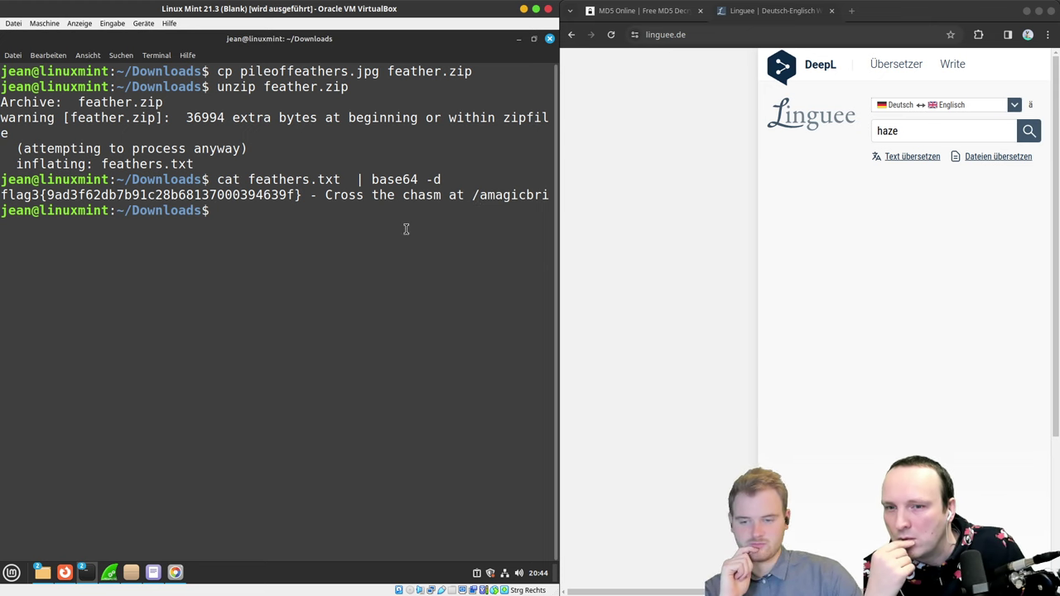
key(Up)
key(Return)
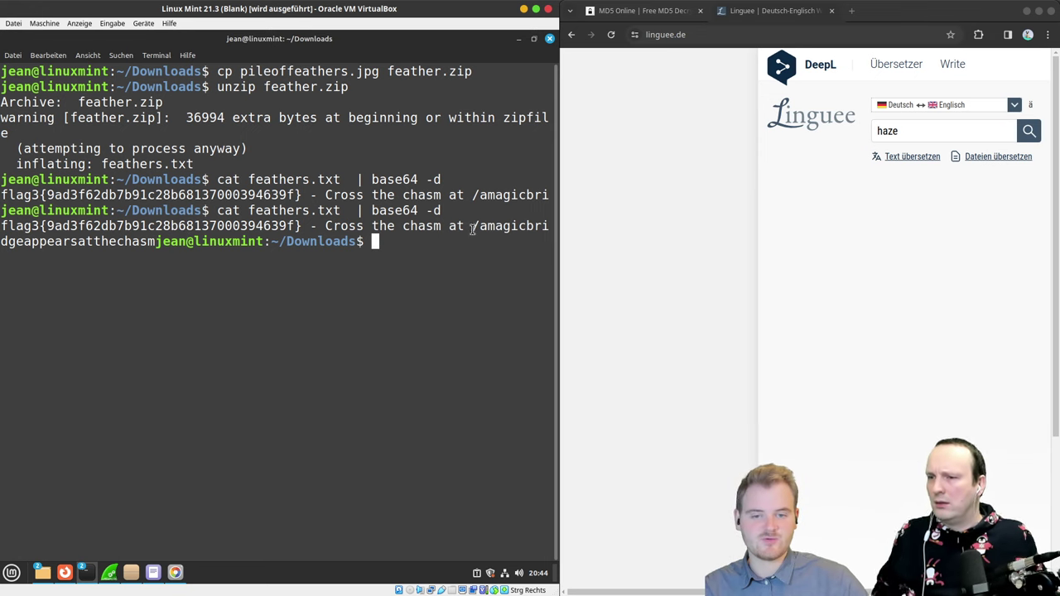
drag(473, 226, 148, 241)
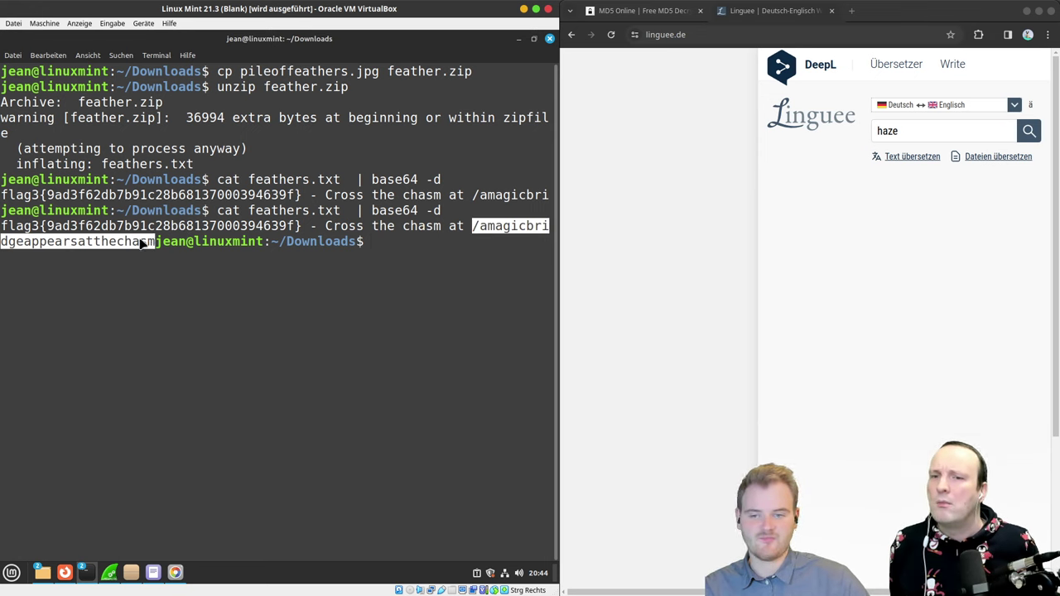
right_click(142, 240)
click(174, 282)
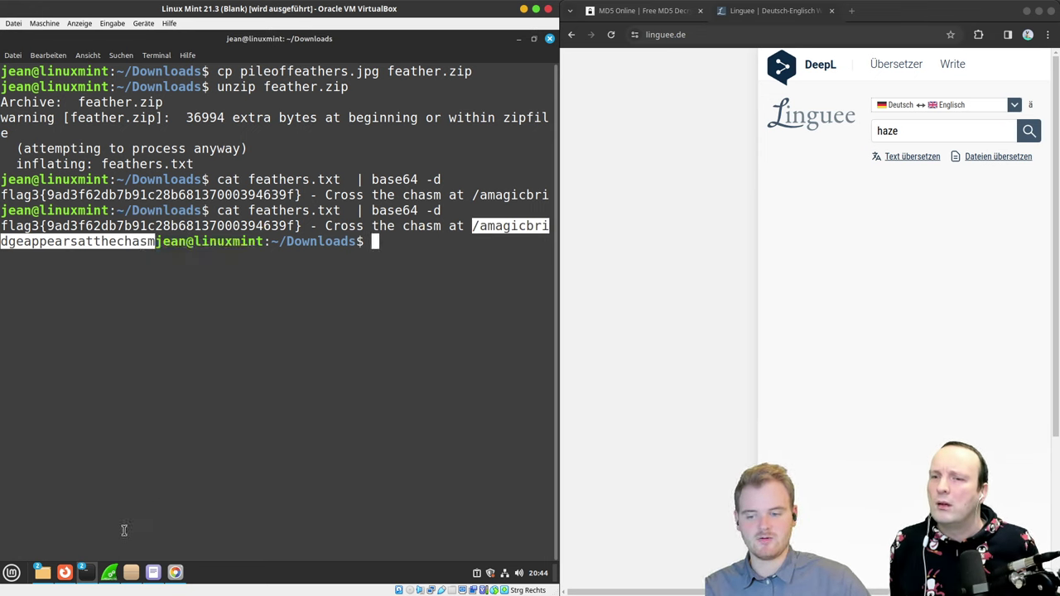
Step: Load 10.0.2.5/amagicbridgeappearsatthechasm in Firefox from The Chasm tab
click(65, 573)
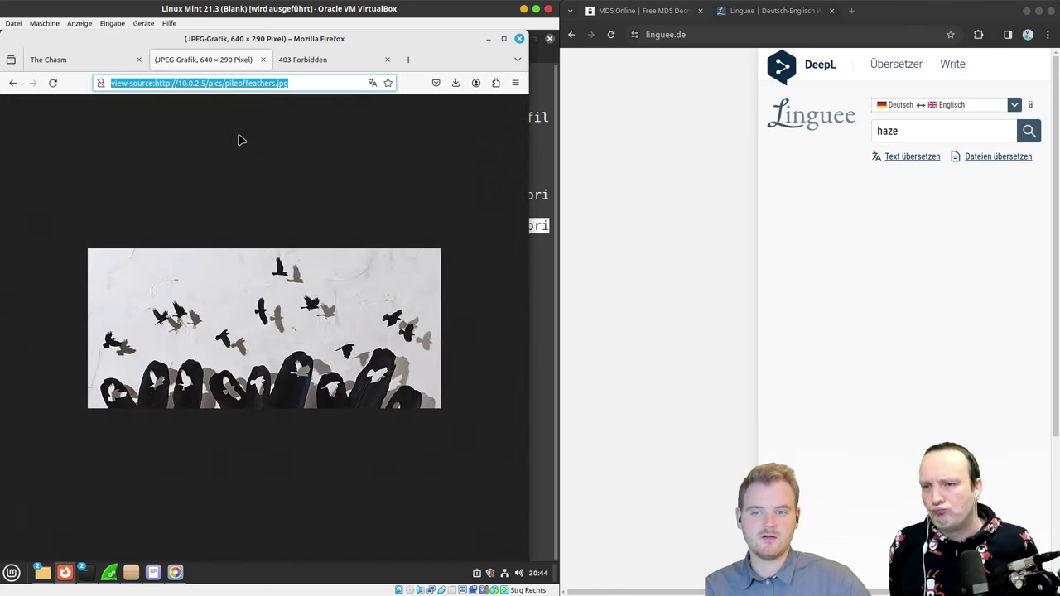
click(310, 78)
click(87, 67)
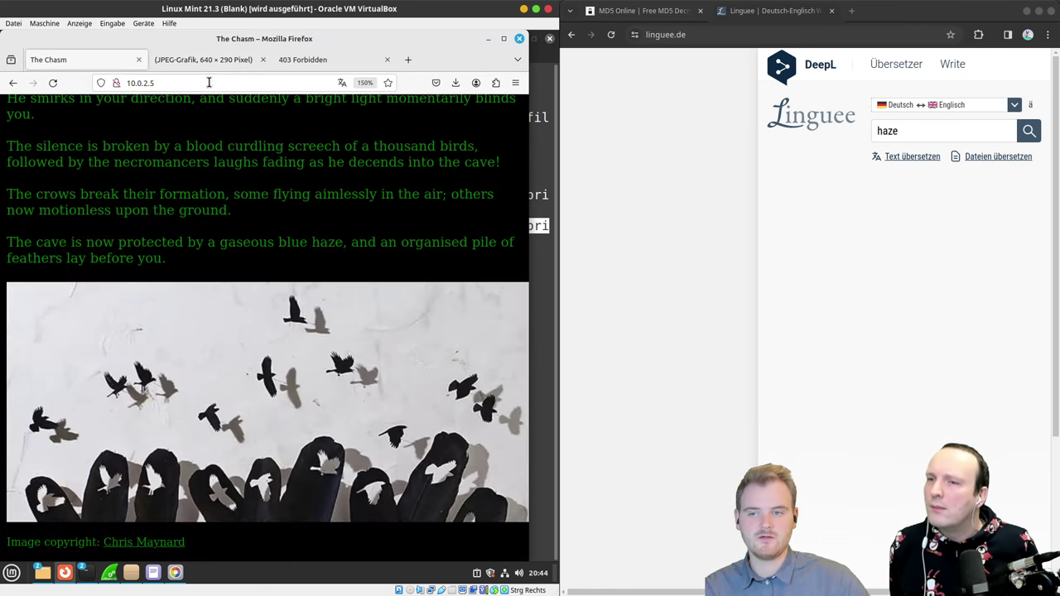
click(209, 82)
click(209, 82)
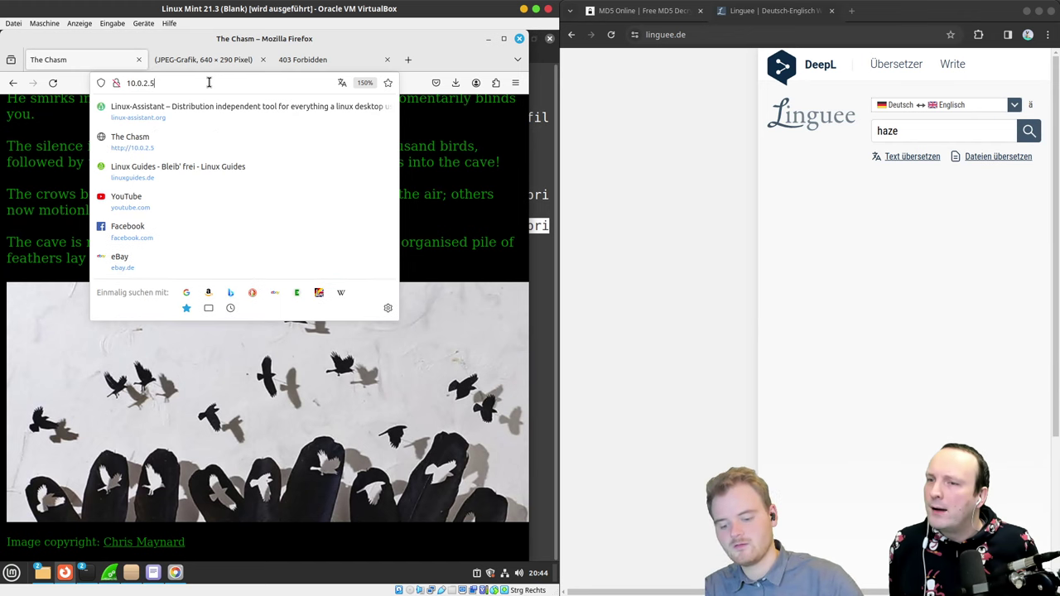
text(/amagicbridgeappearsatthechasm)
key(Return)
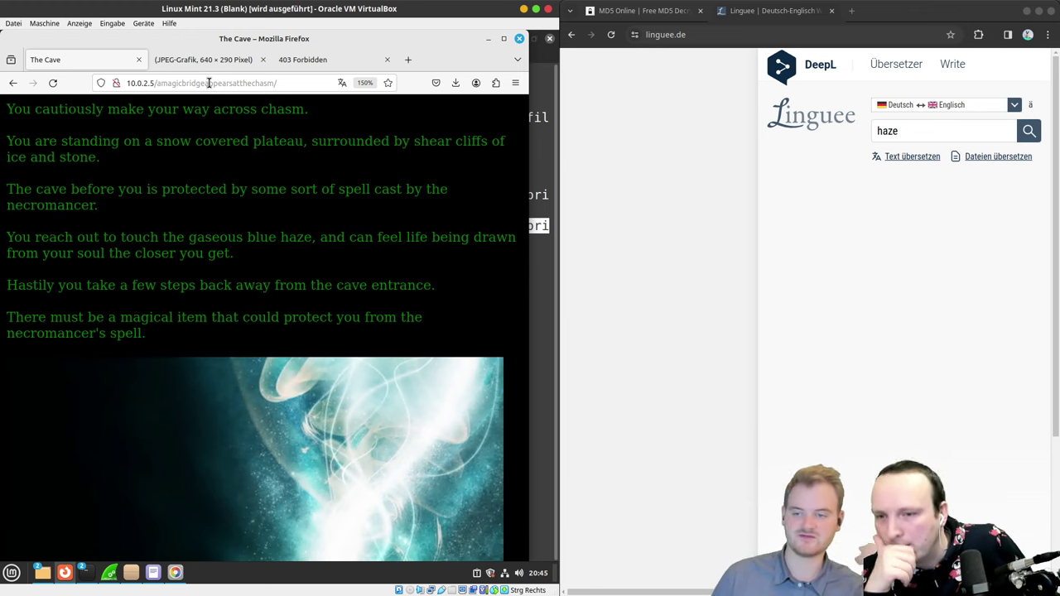
Step: Scroll through The Cave's story and bring up the book image's context menu
scroll(201, 217, down, 2)
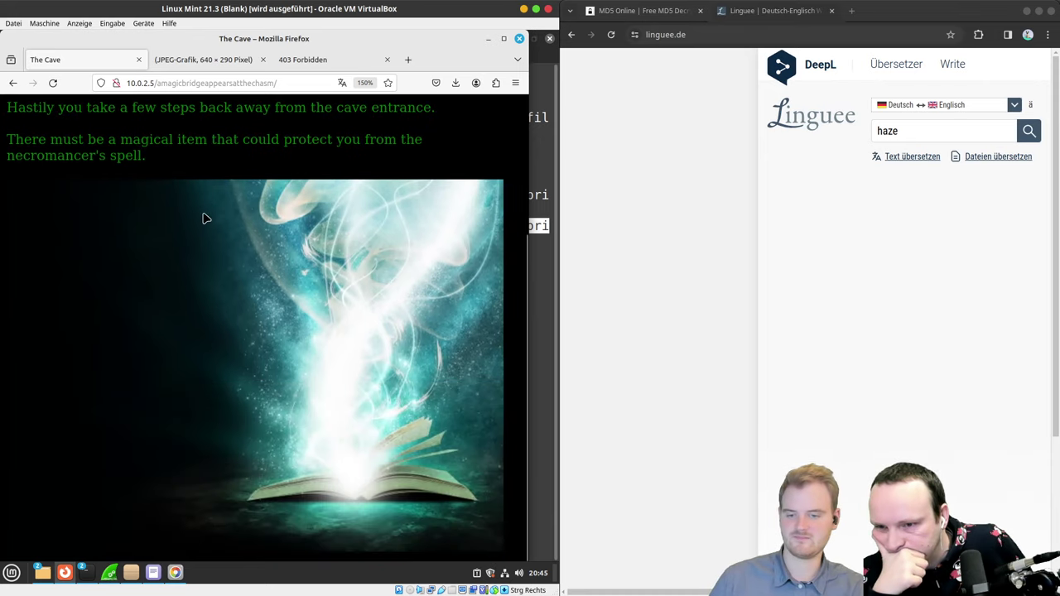
scroll(192, 230, up, 2)
scroll(186, 235, down, 2)
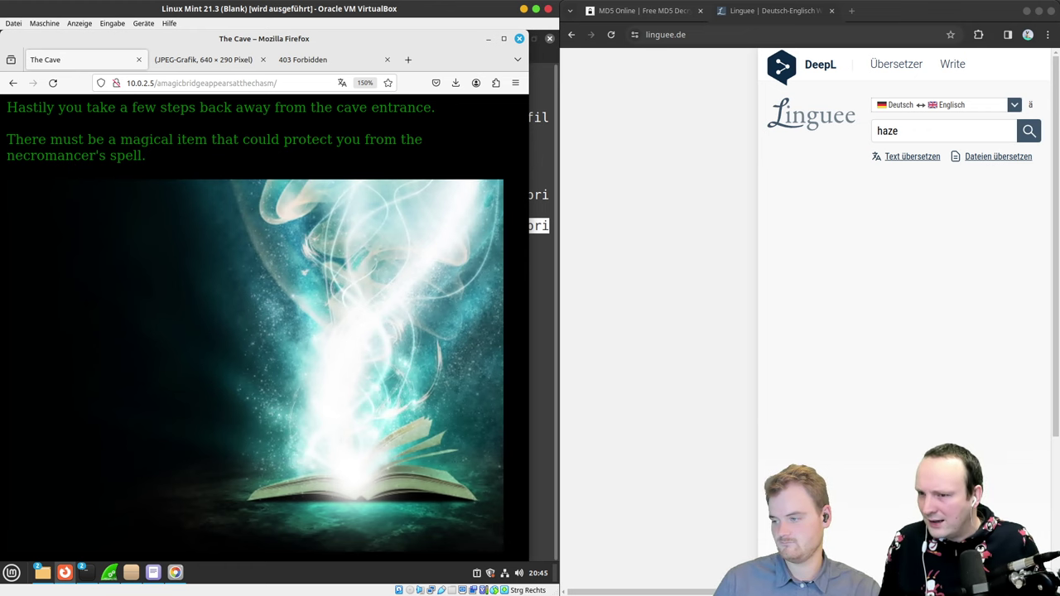
right_click(260, 338)
Step: Launch the Software Manager (Anwendungsverwaltung) from the Mint menu search
click(343, 375)
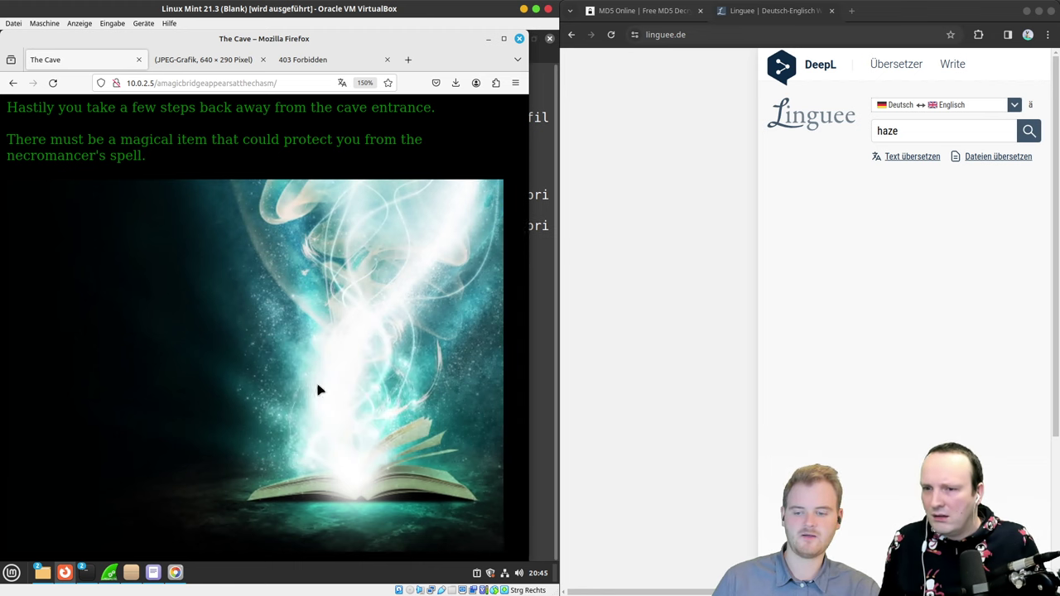
click(16, 571)
text(gim)
key(BackSpace)
key(BackSpace)
key(BackSpace)
text(gi)
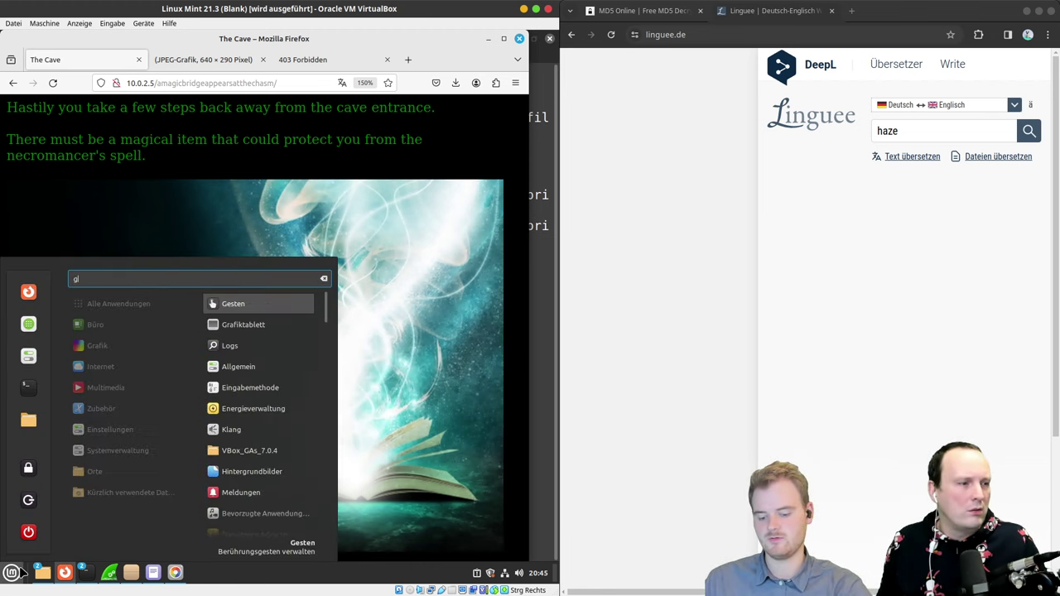
key(BackSpace)
key(BackSpace)
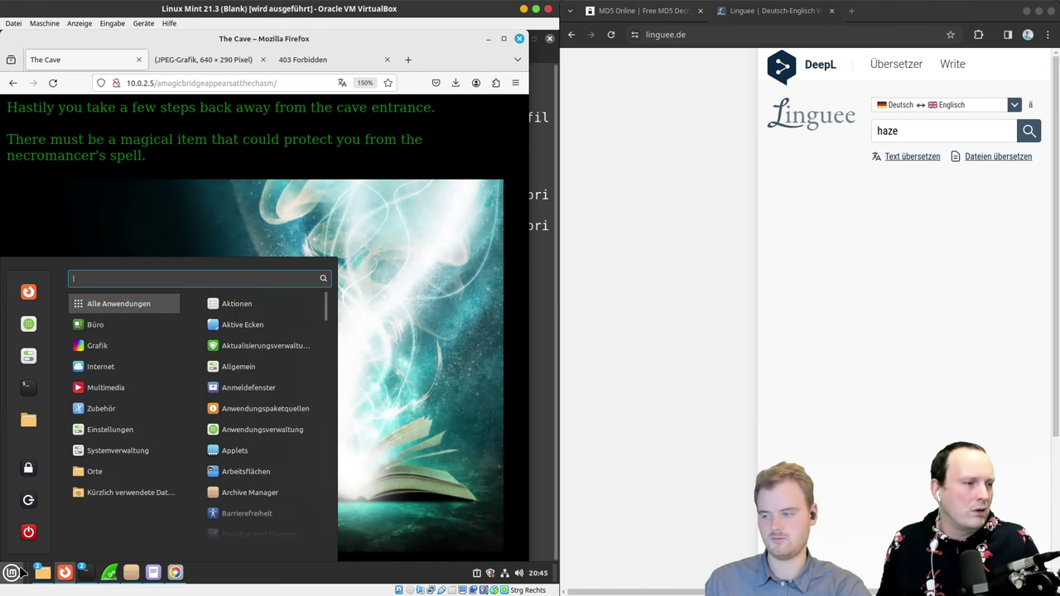
text(gim)
key(BackSpace)
key(BackSpace)
key(BackSpace)
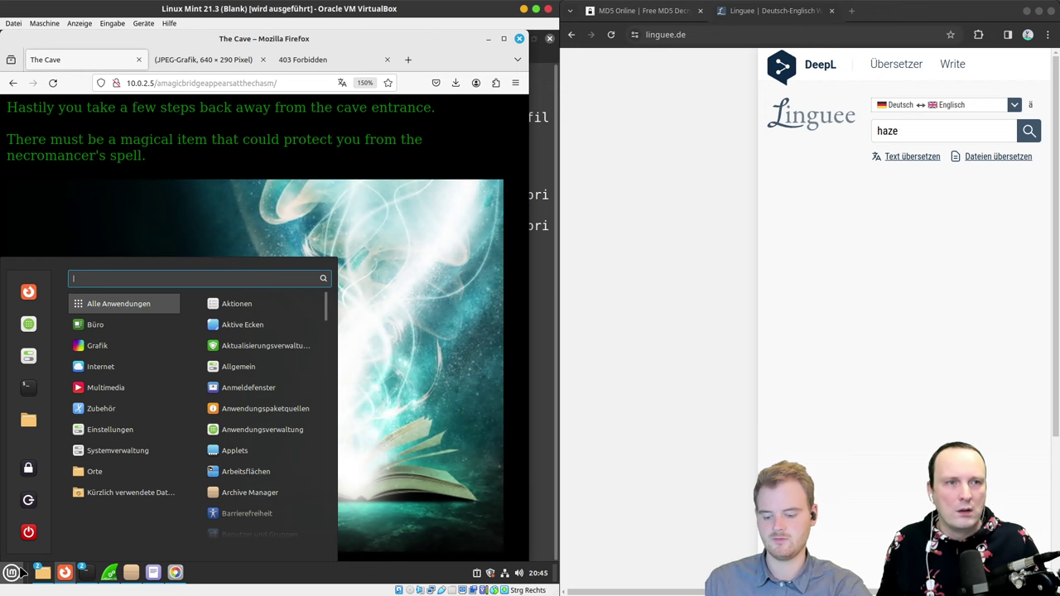
text(anwend)
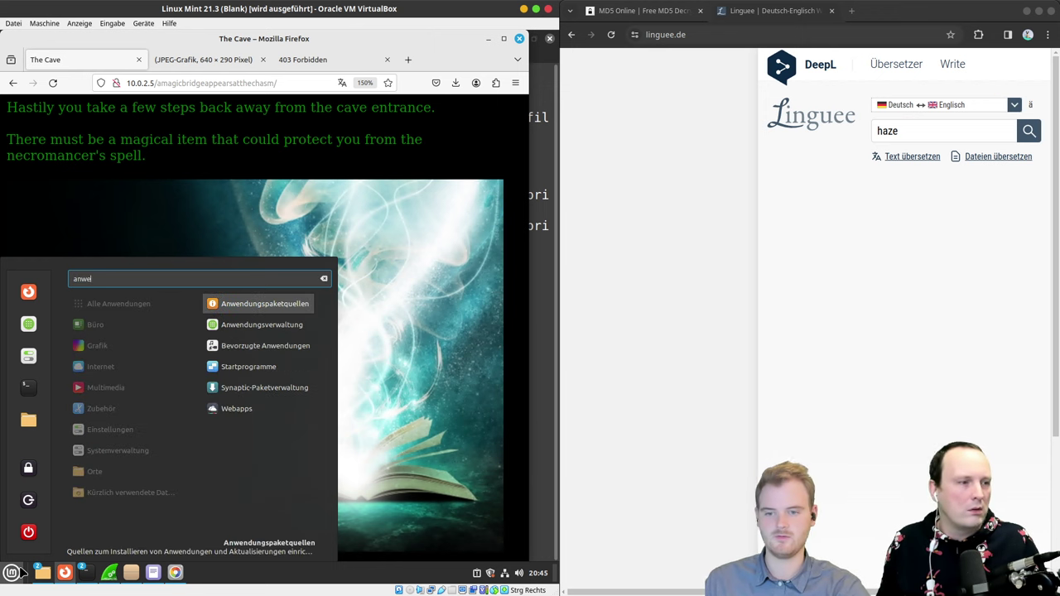
key(Down)
key(Return)
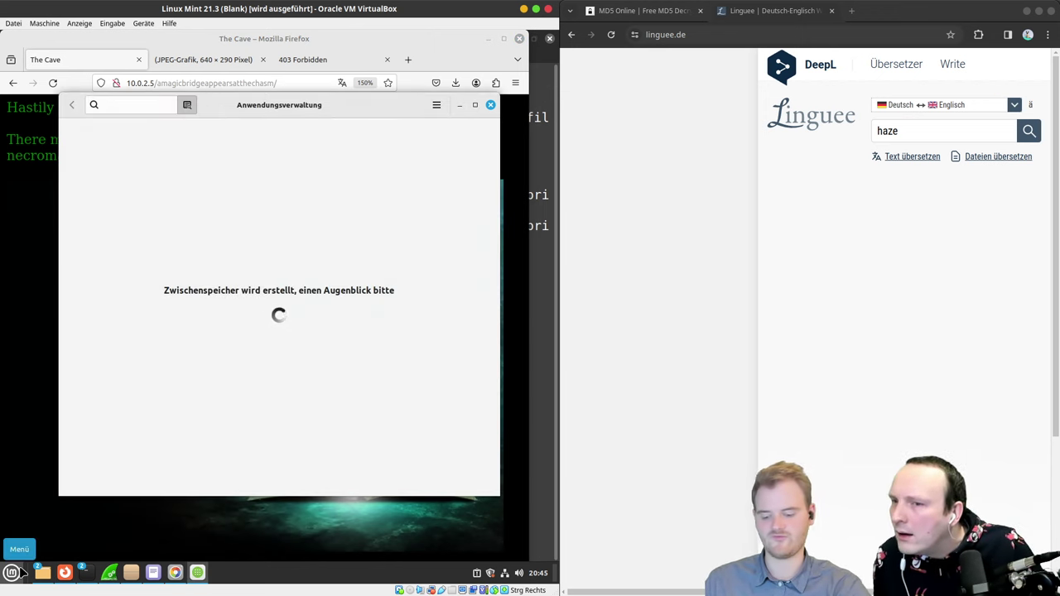
Step: Install the Gimp system package with its extra dependencies, authenticating with the account password
text(gimp)
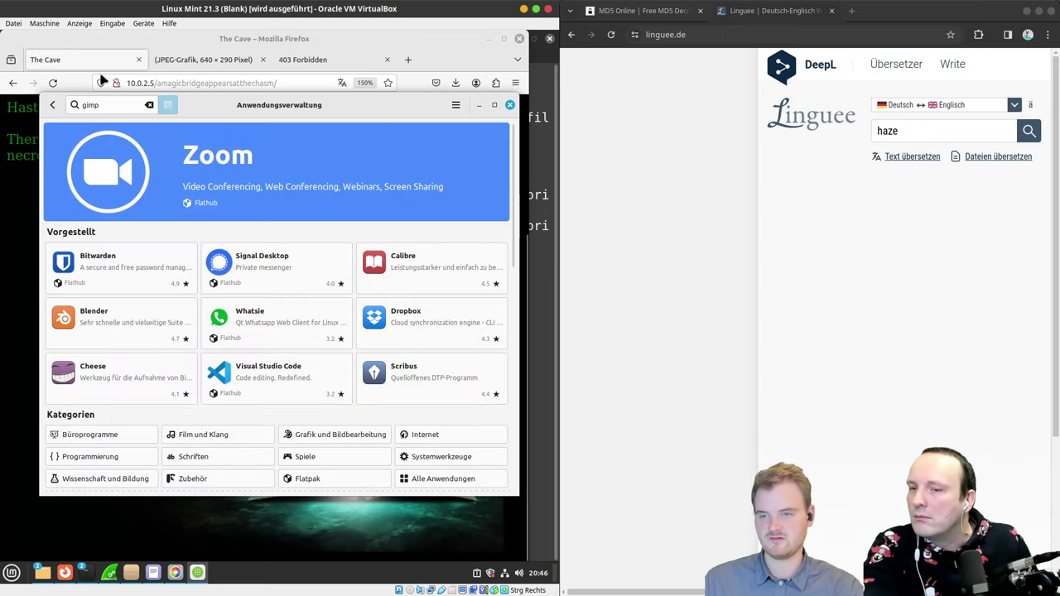
key(Return)
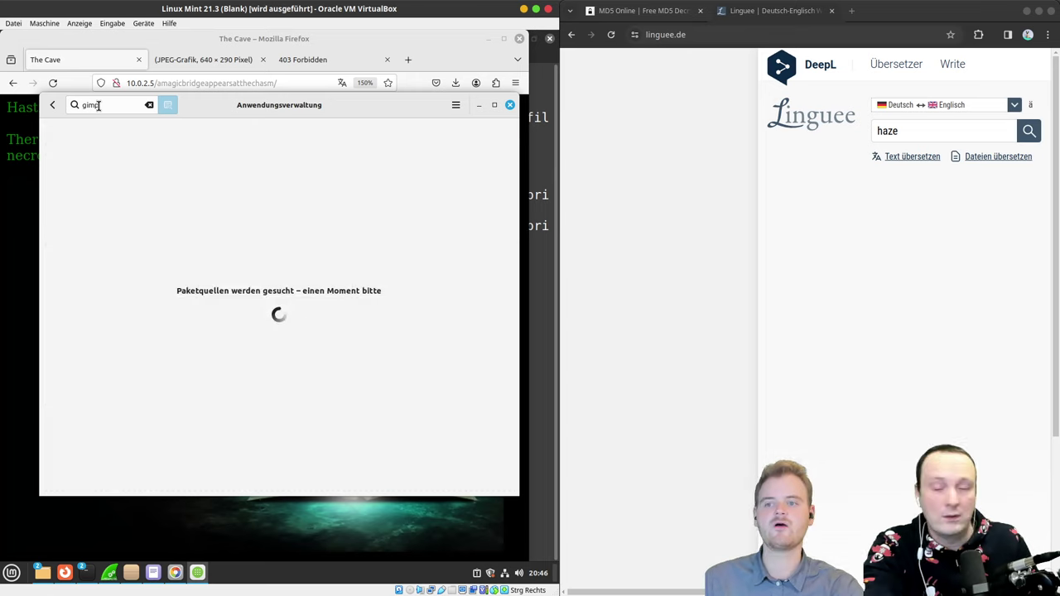
click(445, 152)
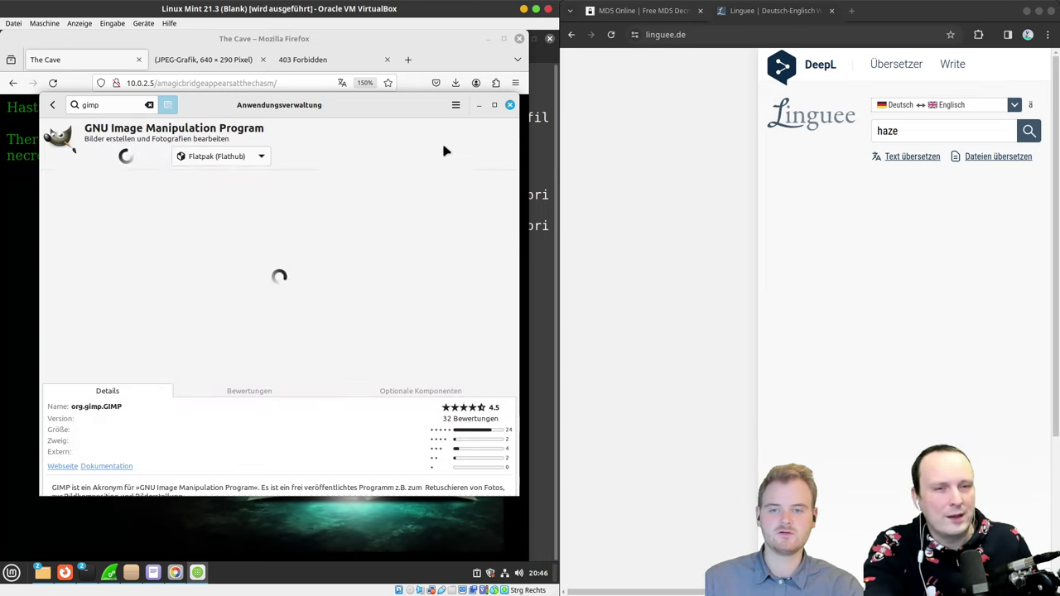
click(192, 157)
click(206, 141)
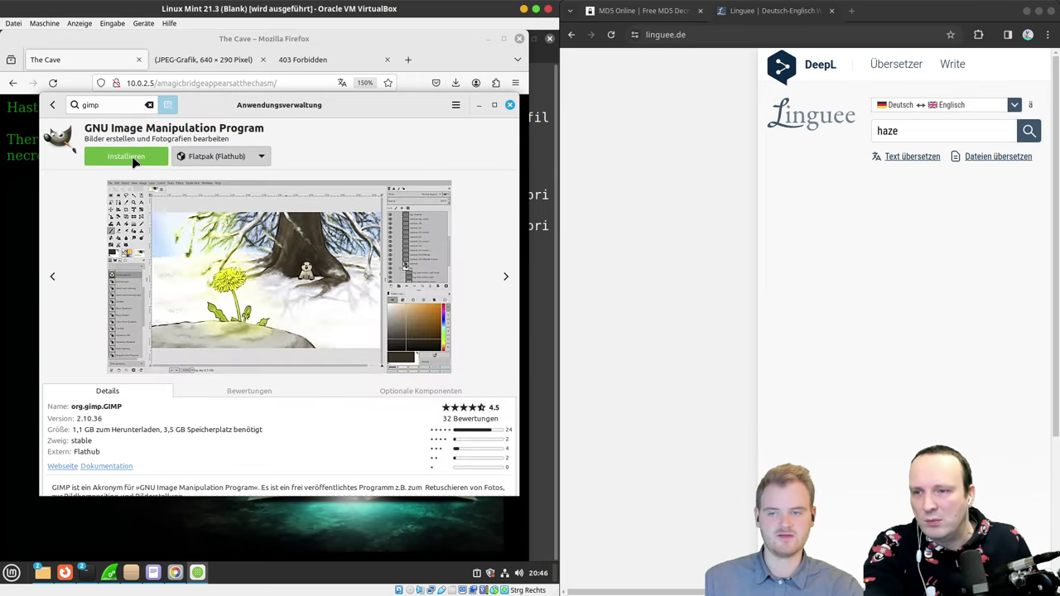
click(126, 155)
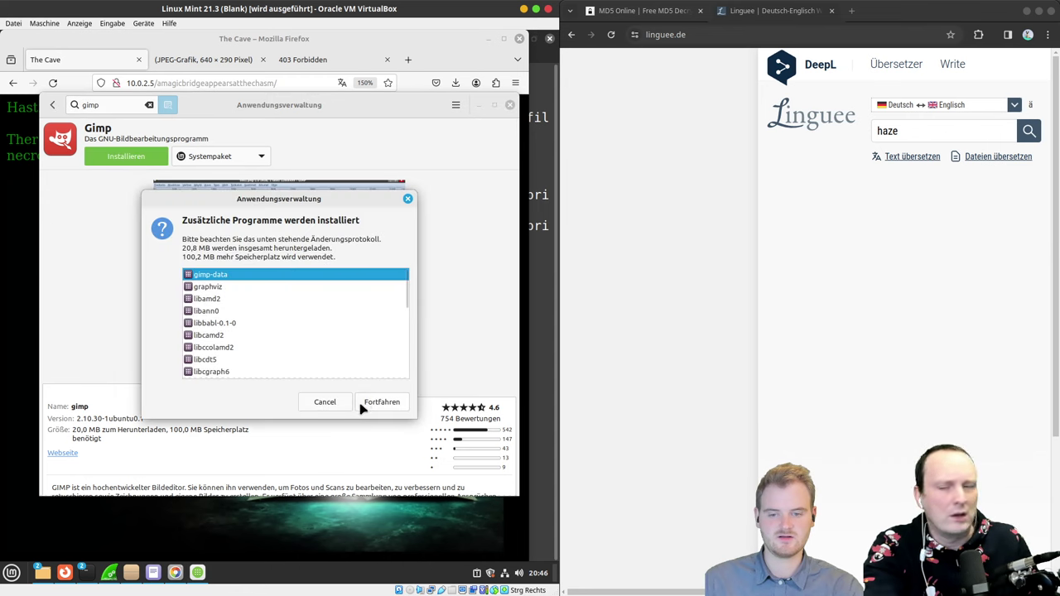
click(365, 404)
text(password)
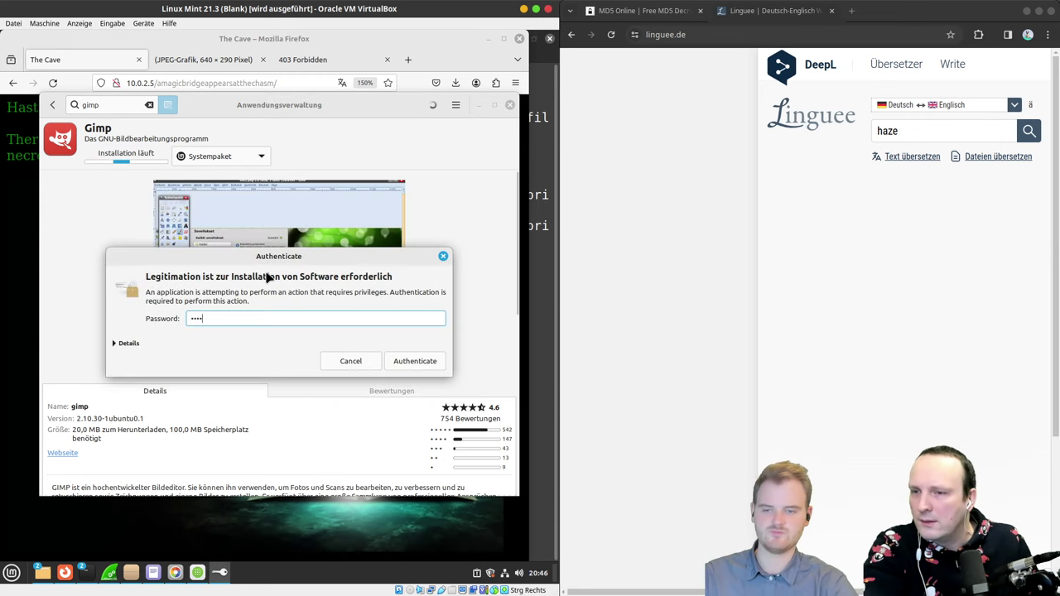
key(Return)
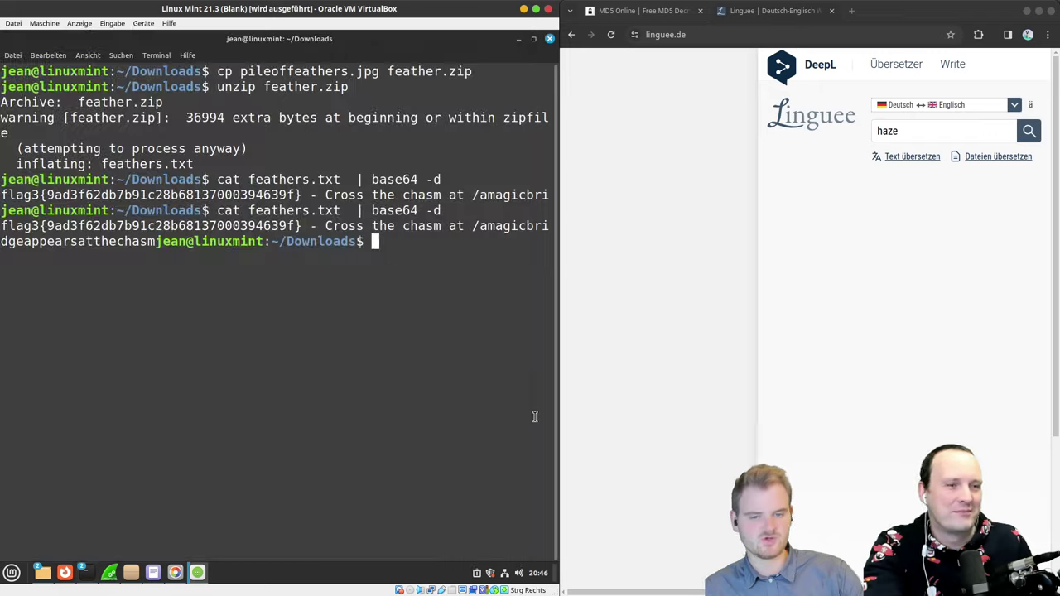
click(532, 418)
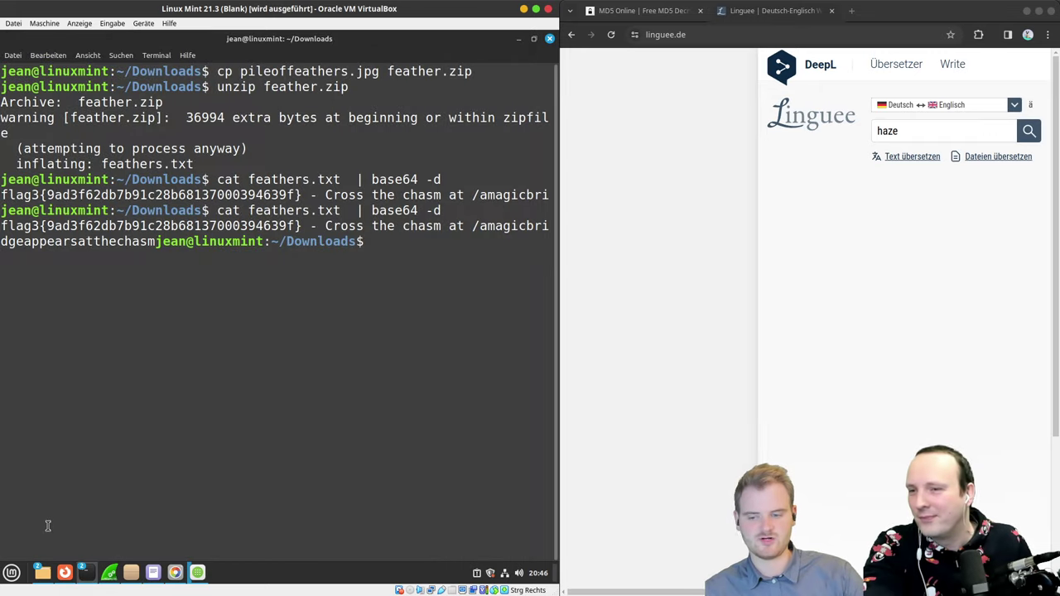
Step: Save The Cave's book image as magicbook.jpg in Downloads
click(65, 571)
right_click(199, 386)
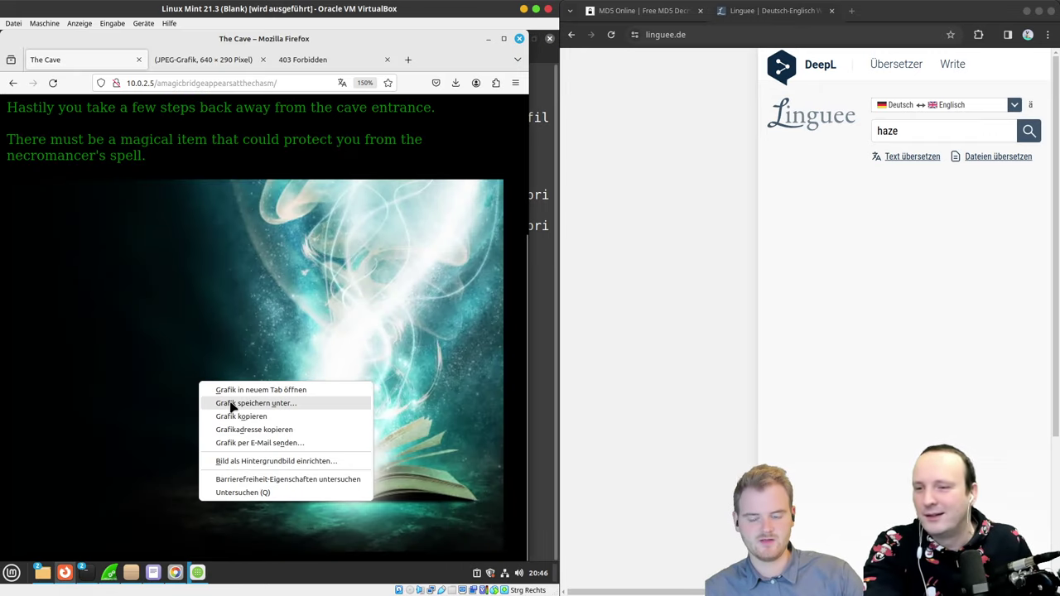
click(280, 404)
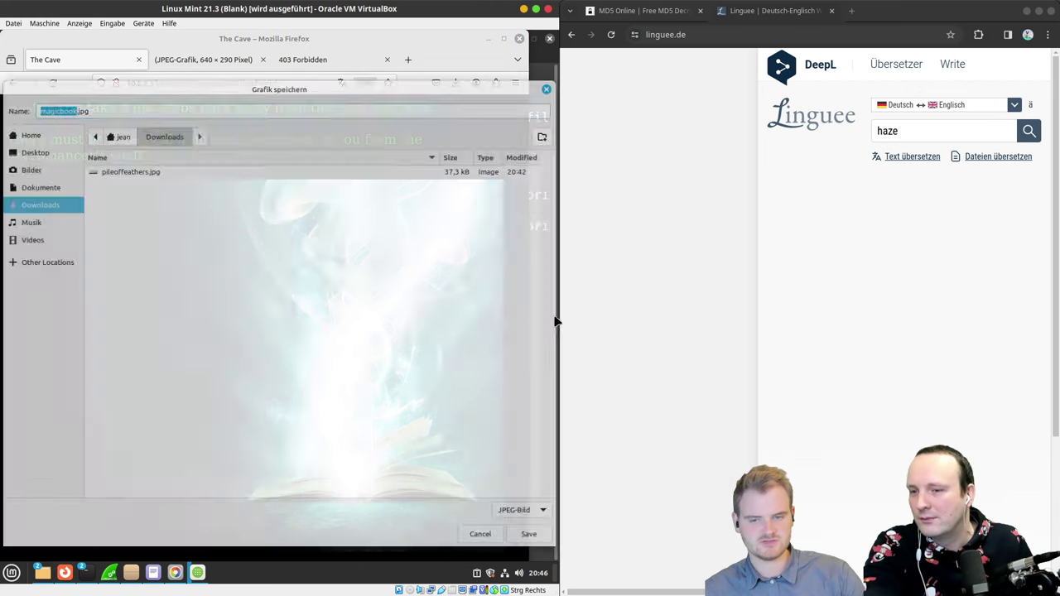
click(532, 537)
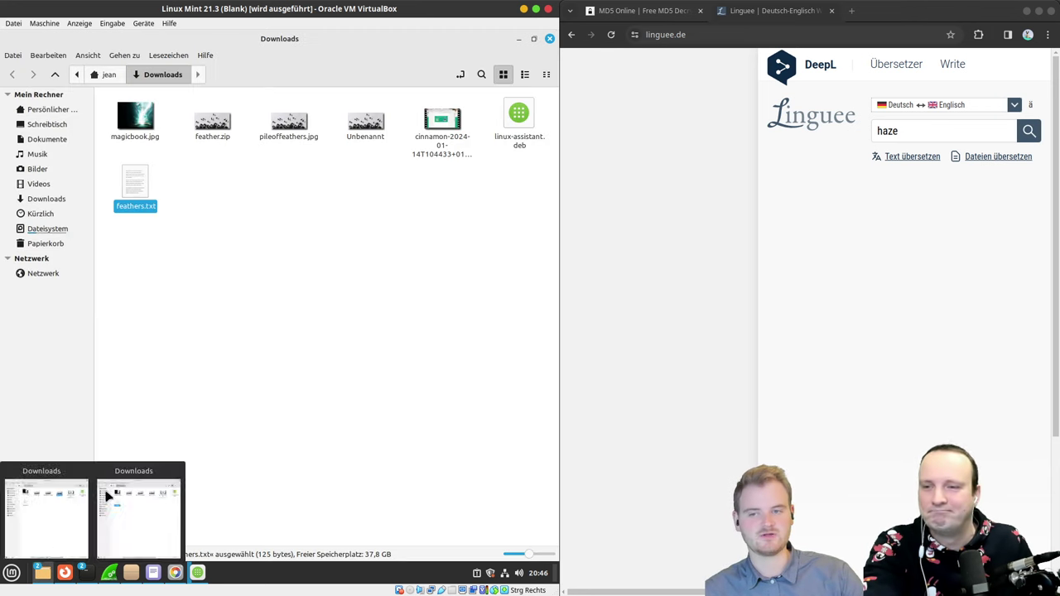
Step: Open magicbook.jpg from the Downloads folder in the Xed text editor
click(137, 507)
click(137, 133)
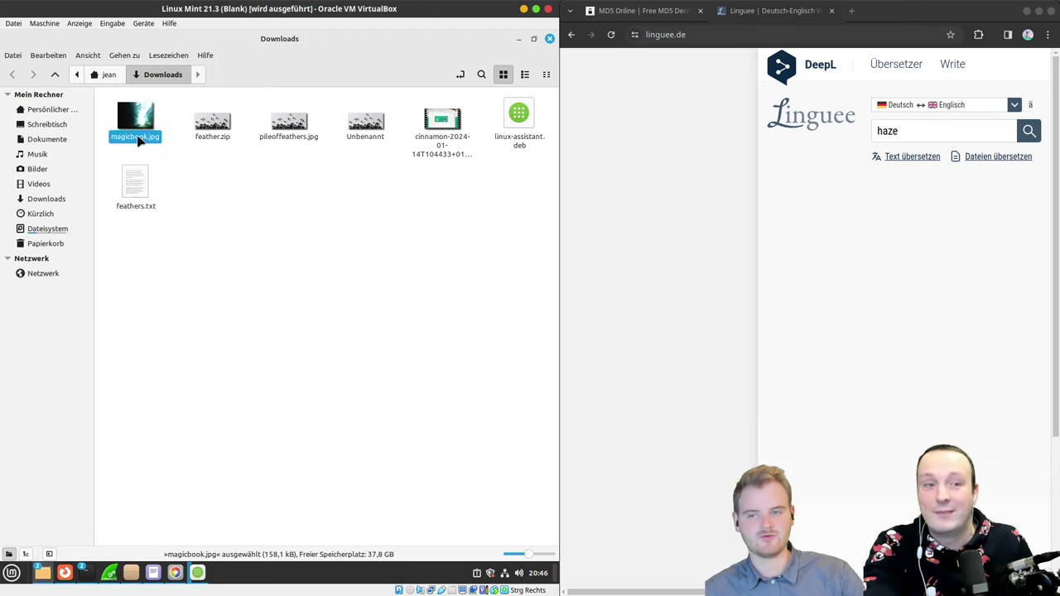
right_click(139, 138)
mouse_move(211, 164)
click(306, 192)
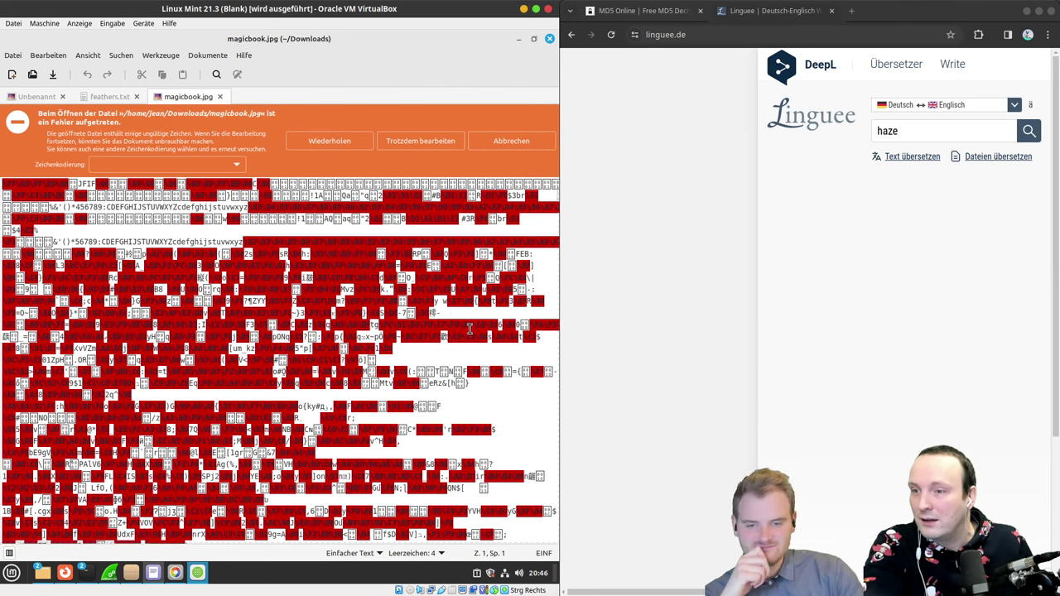
Step: Scroll back to the top of magicbook.jpg's raw text
scroll(553, 209, down, 3)
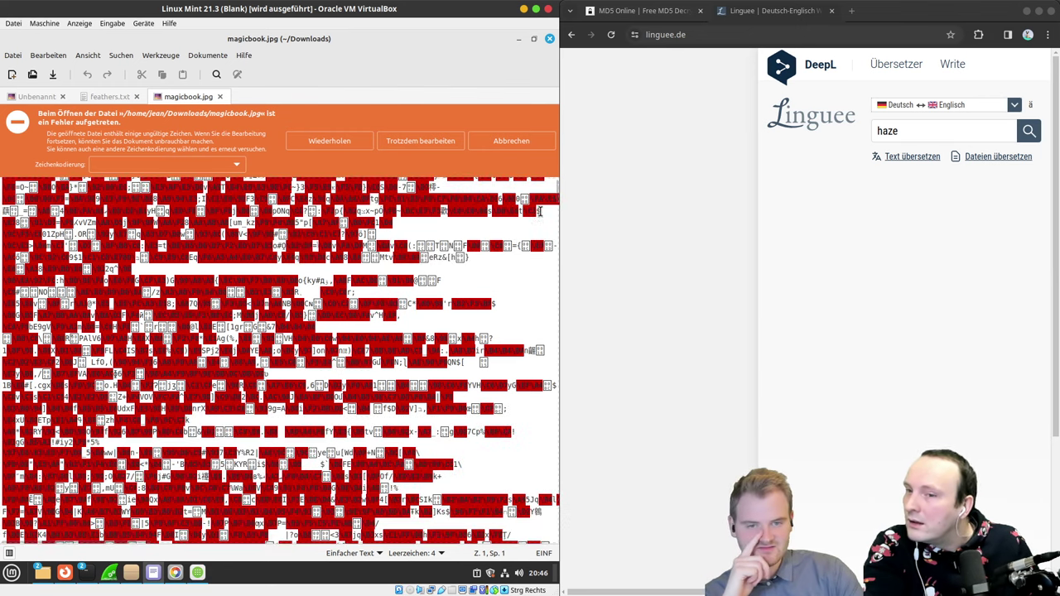
drag(555, 187, 537, 560)
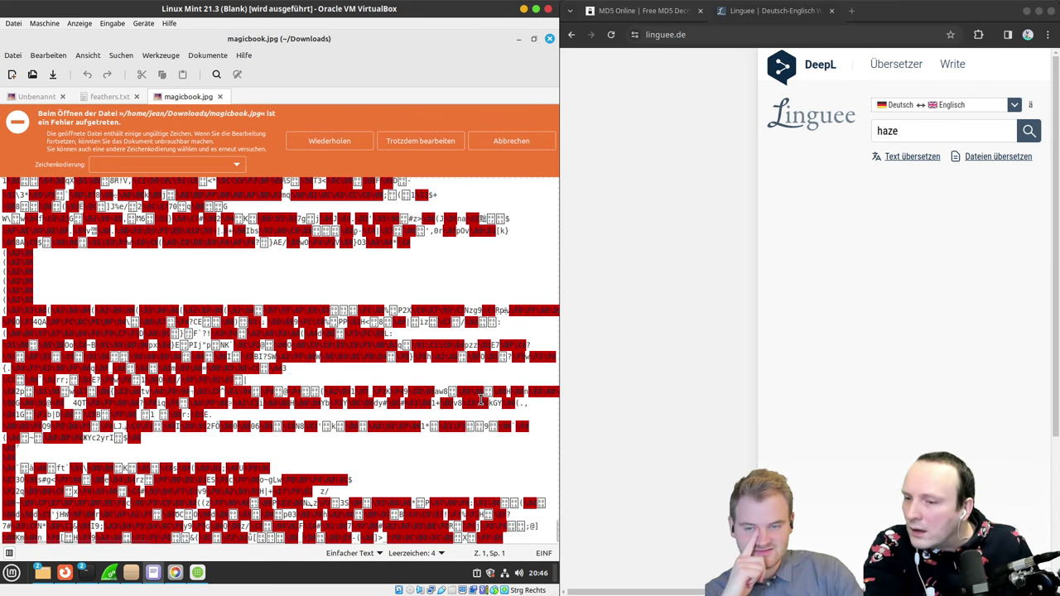
scroll(480, 400, up, 1)
scroll(480, 400, up, 2)
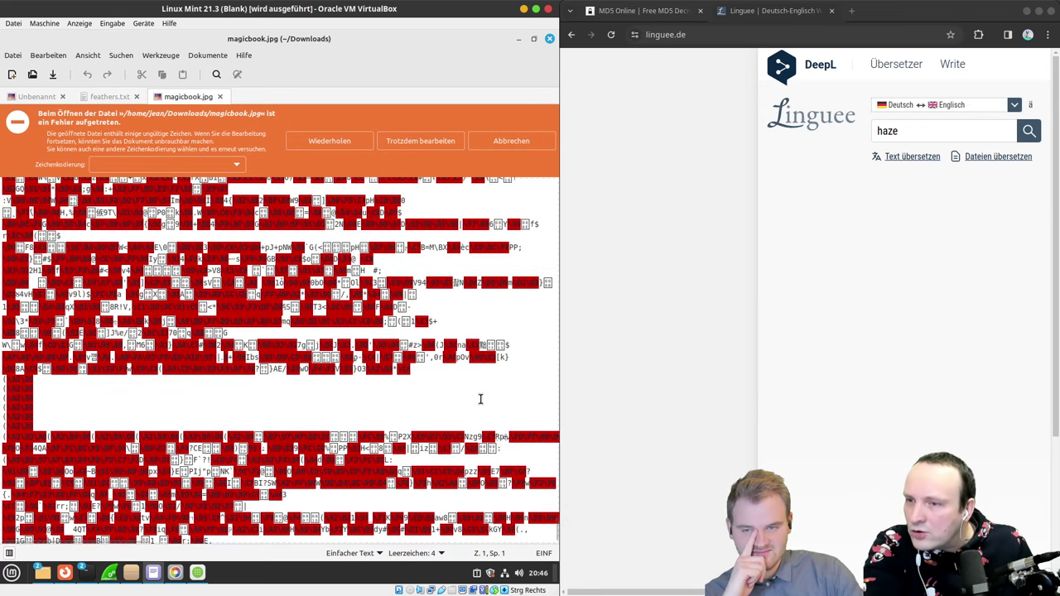
scroll(480, 400, up, 6)
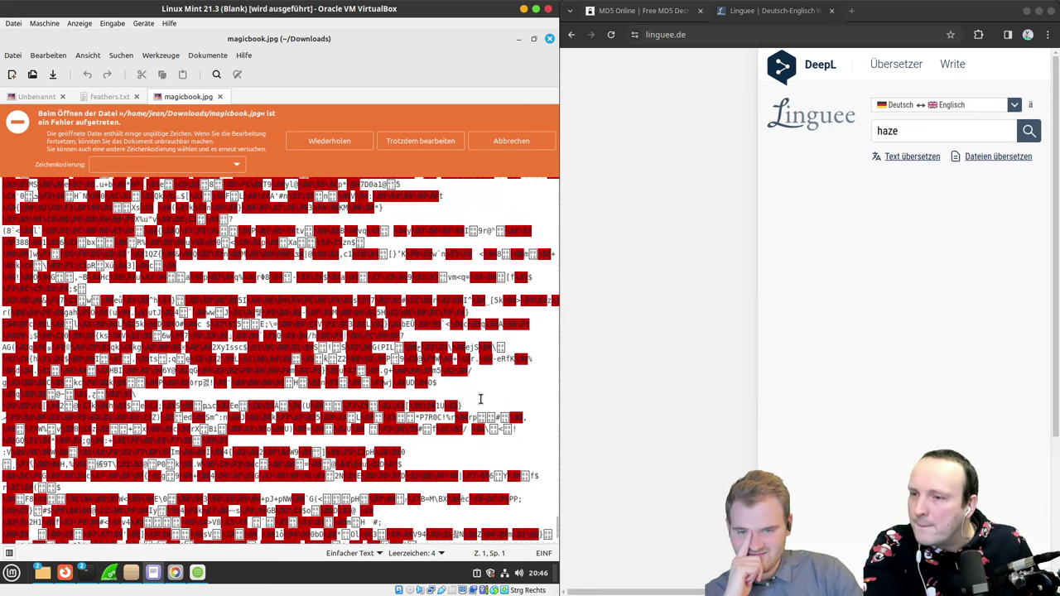
scroll(480, 400, up, 4)
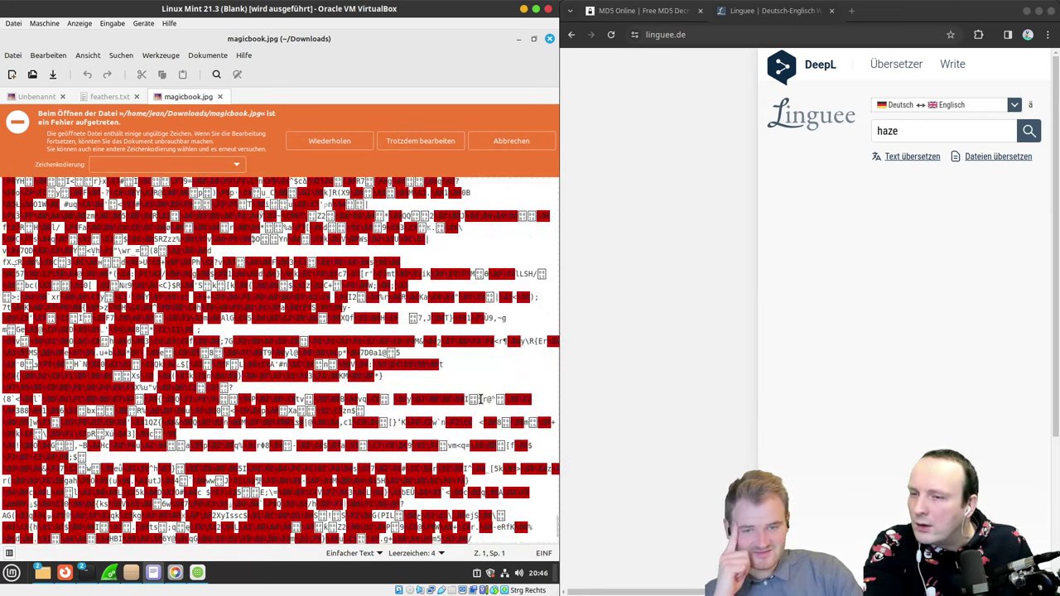
scroll(480, 399, up, 10)
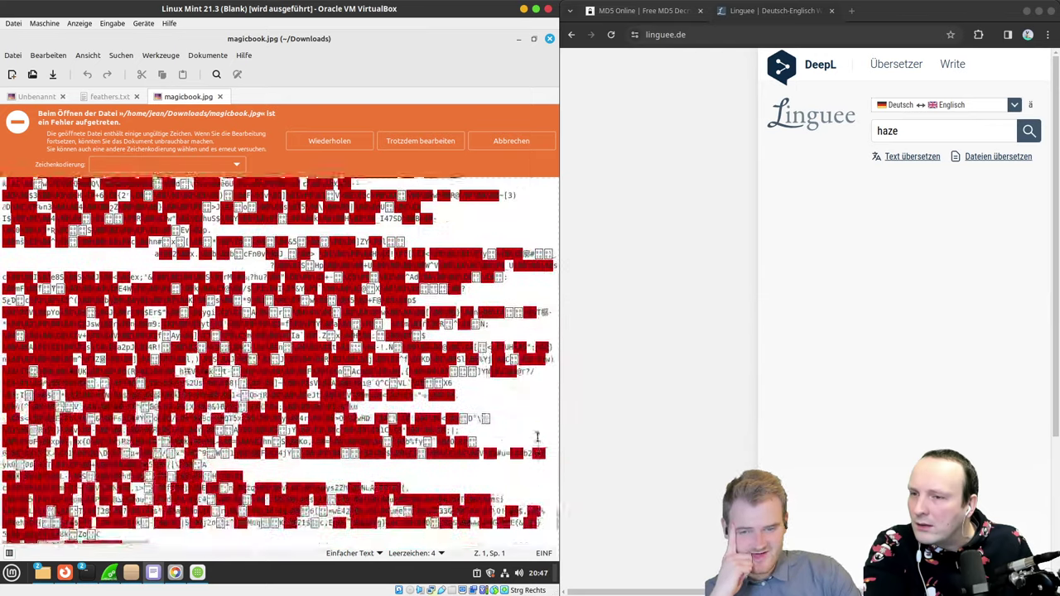
drag(561, 516, 618, 121)
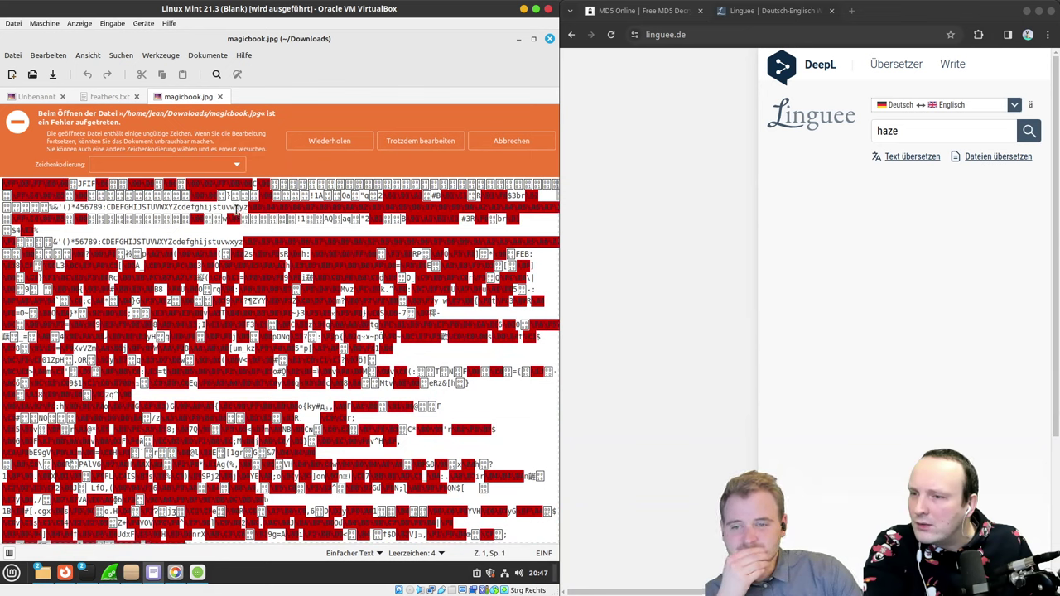
Step: Inspect the digit and letter runs on lines 3 and 5, then keep editing despite the warning
double_click(239, 209)
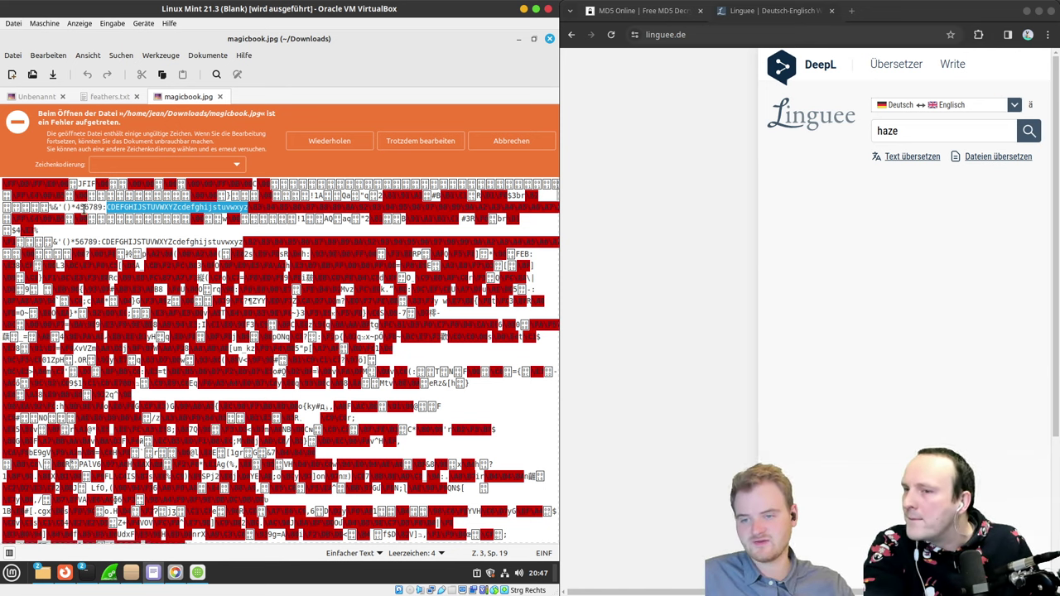
double_click(86, 207)
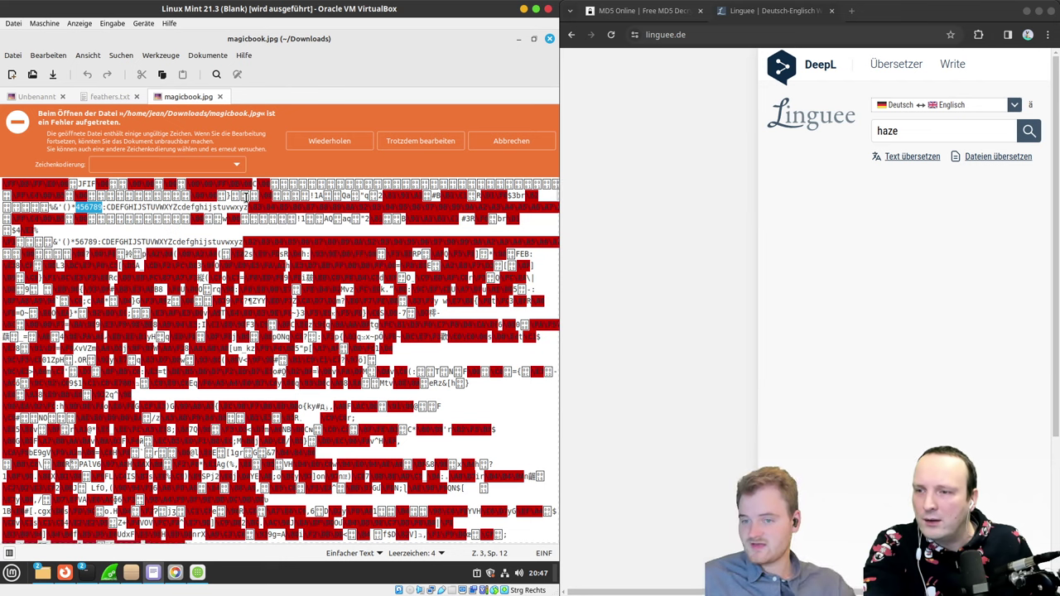
double_click(77, 241)
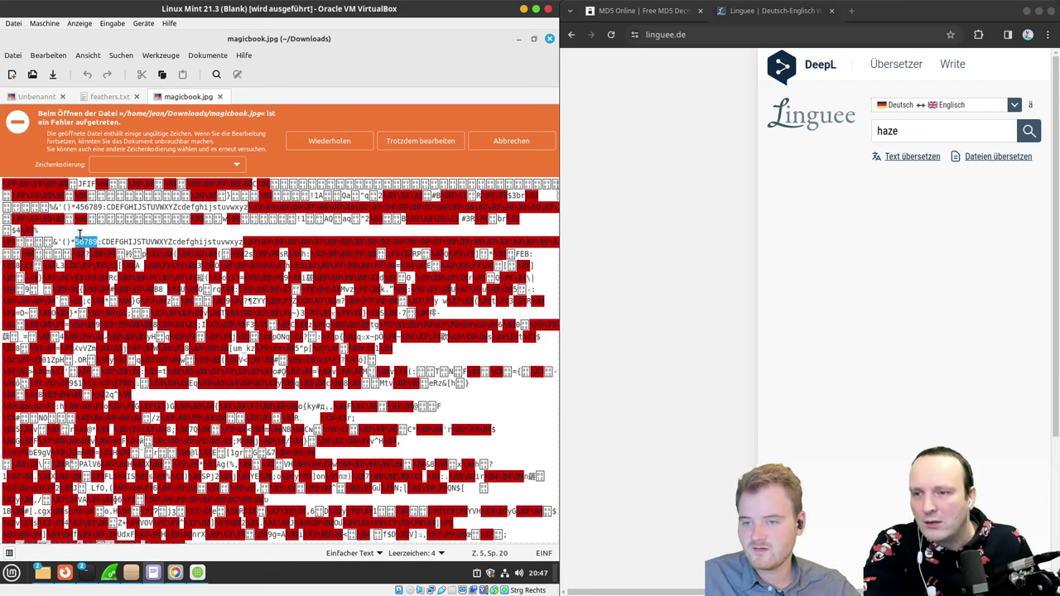
click(74, 208)
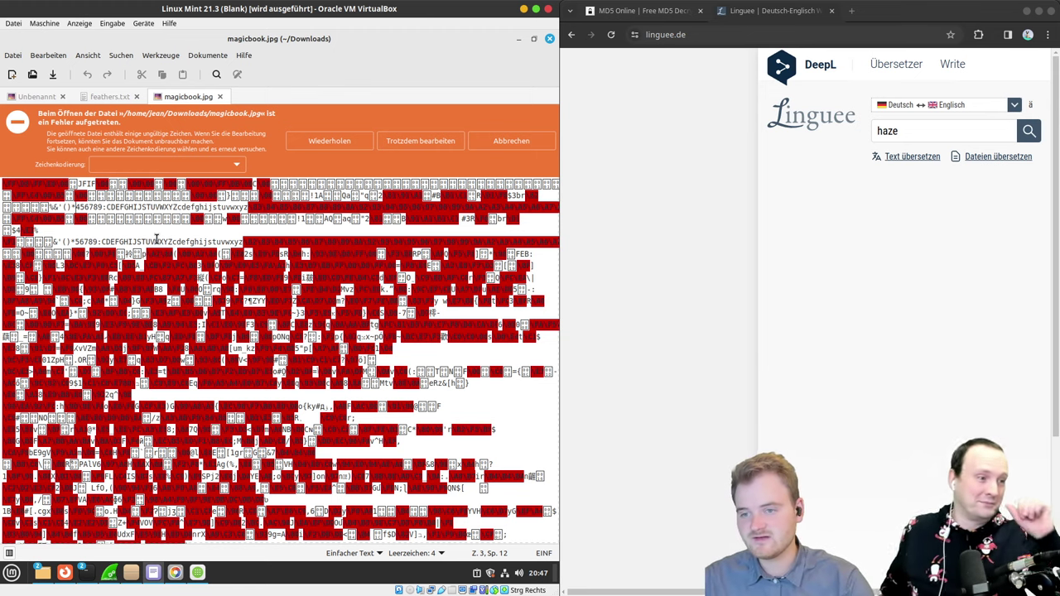
click(441, 140)
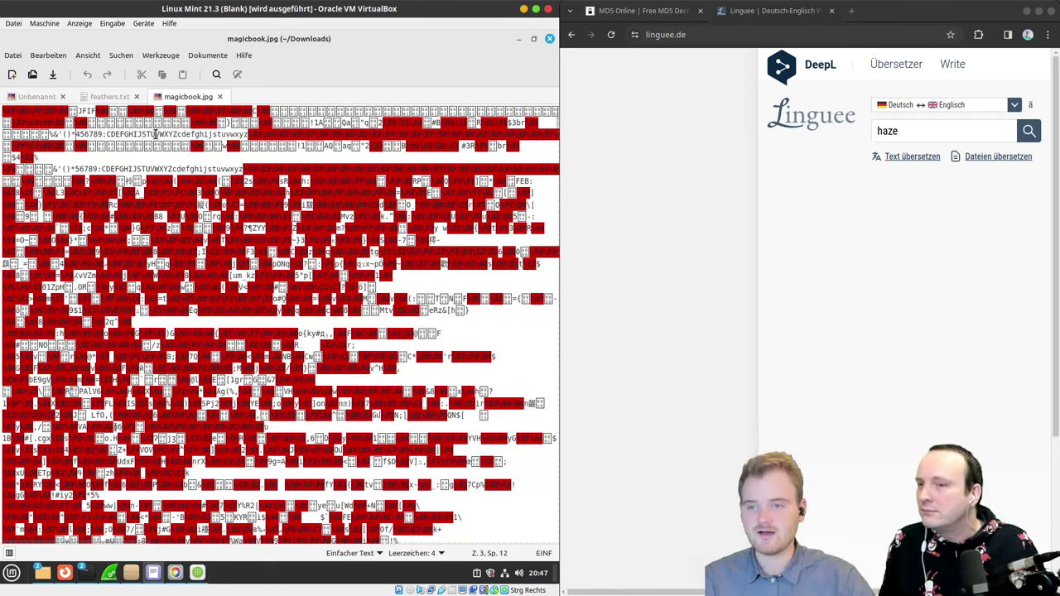
Step: Complete line 3's run with the missing digits and letters for full 1–9, A–Z, a–z
text(123)
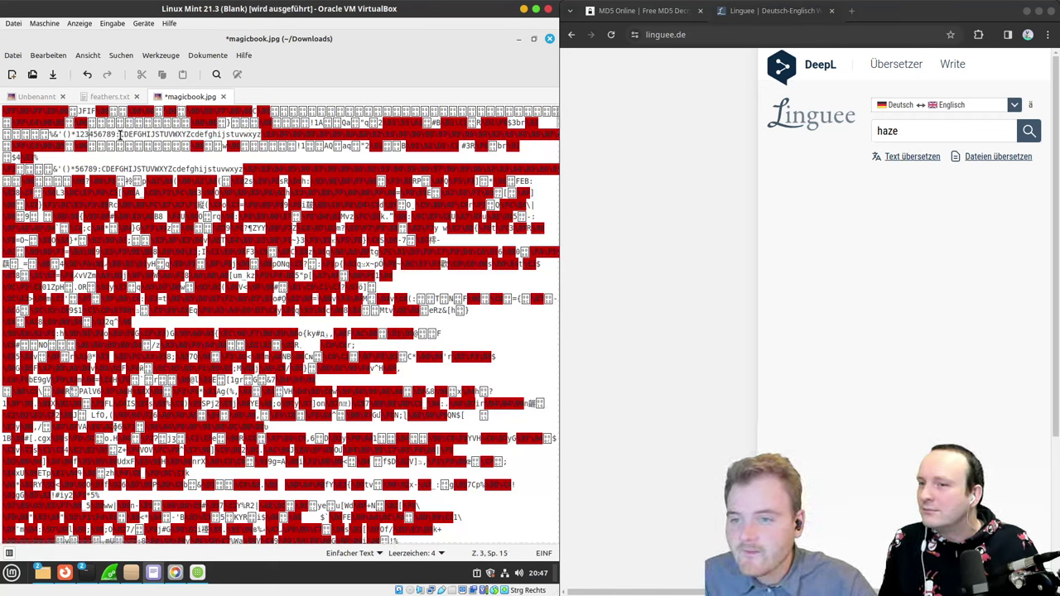
text(ABC)
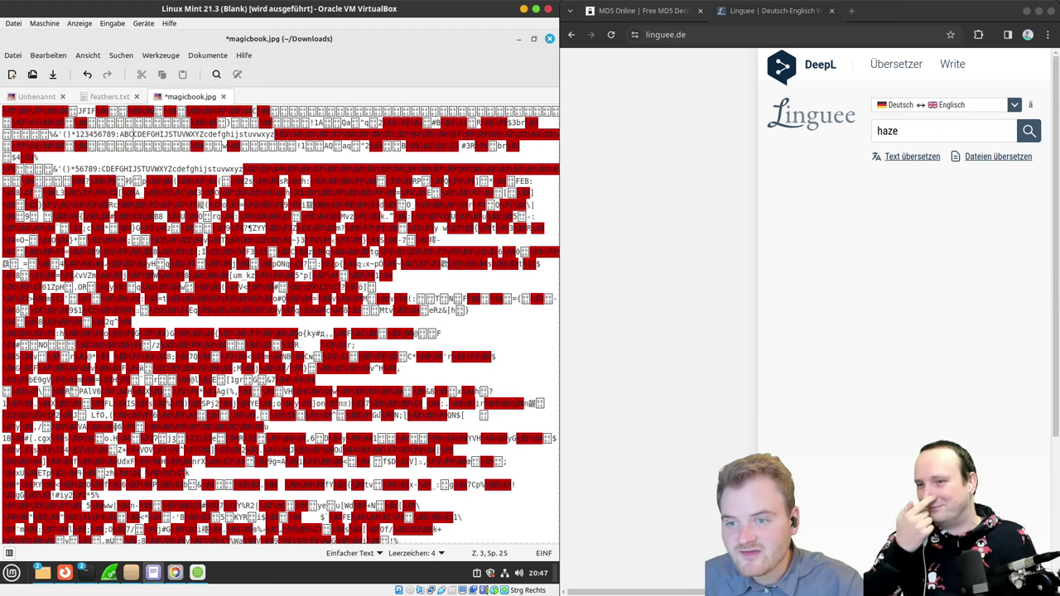
key(BackSpace)
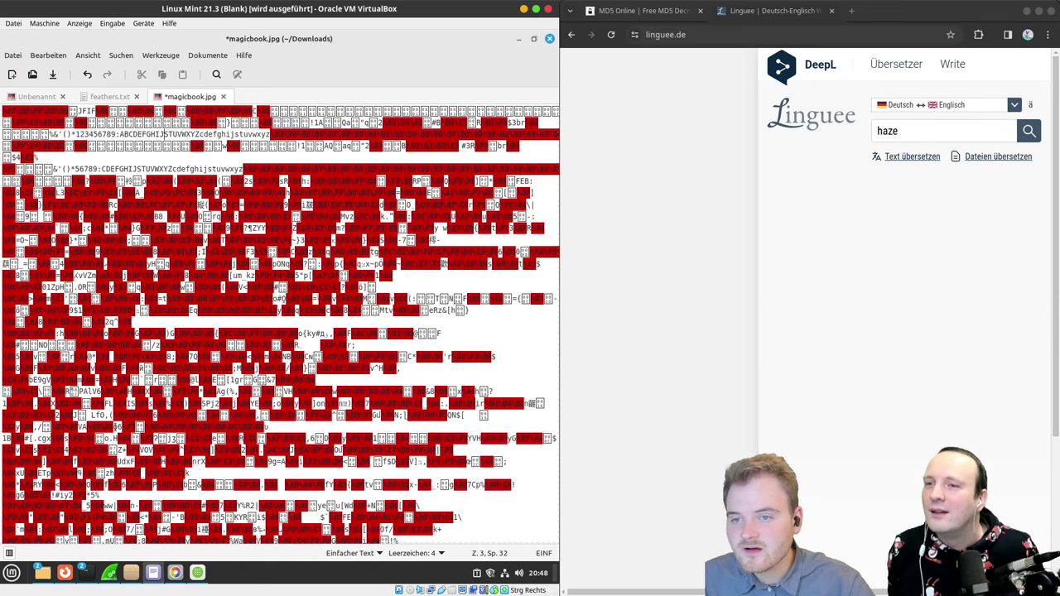
text(K)
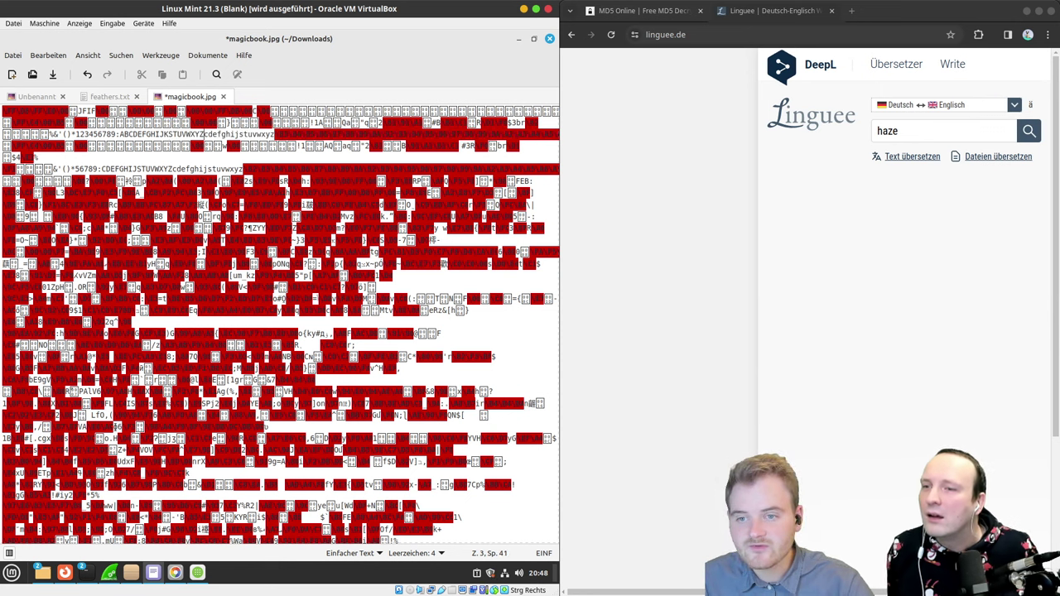
text(ab)
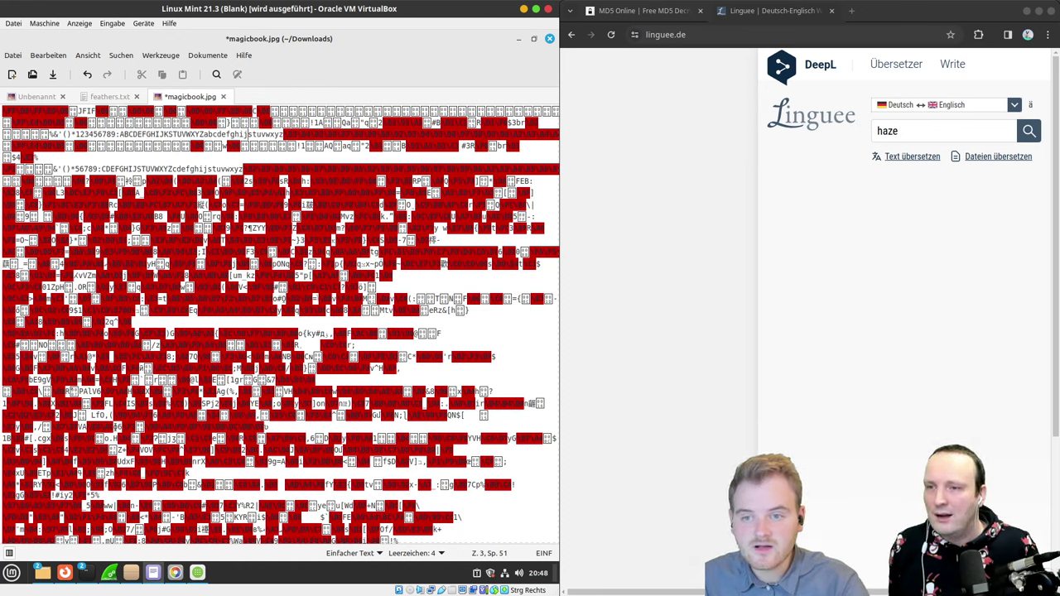
text(k)
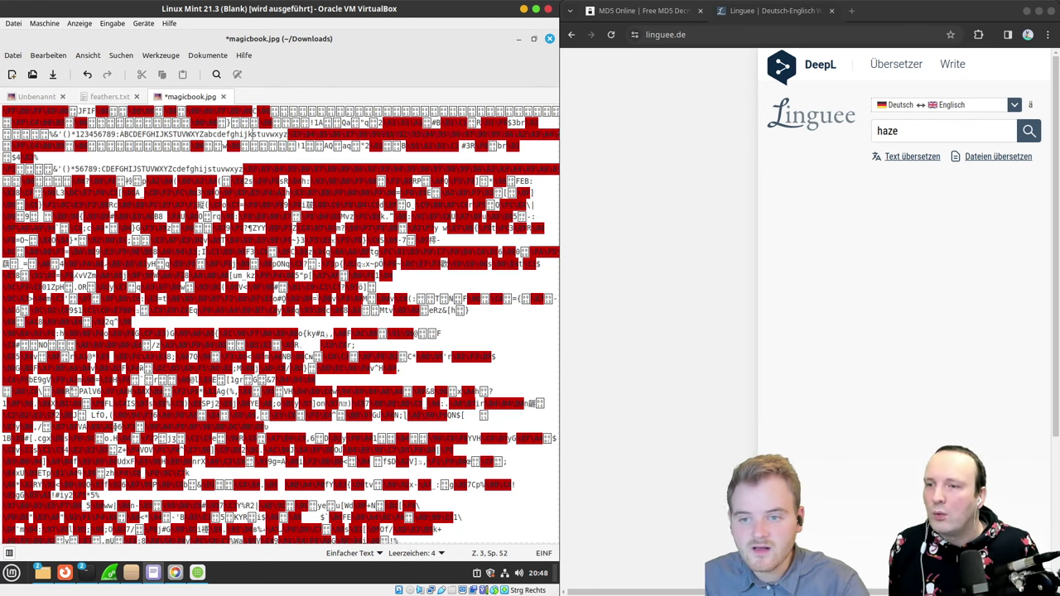
text(lmno)
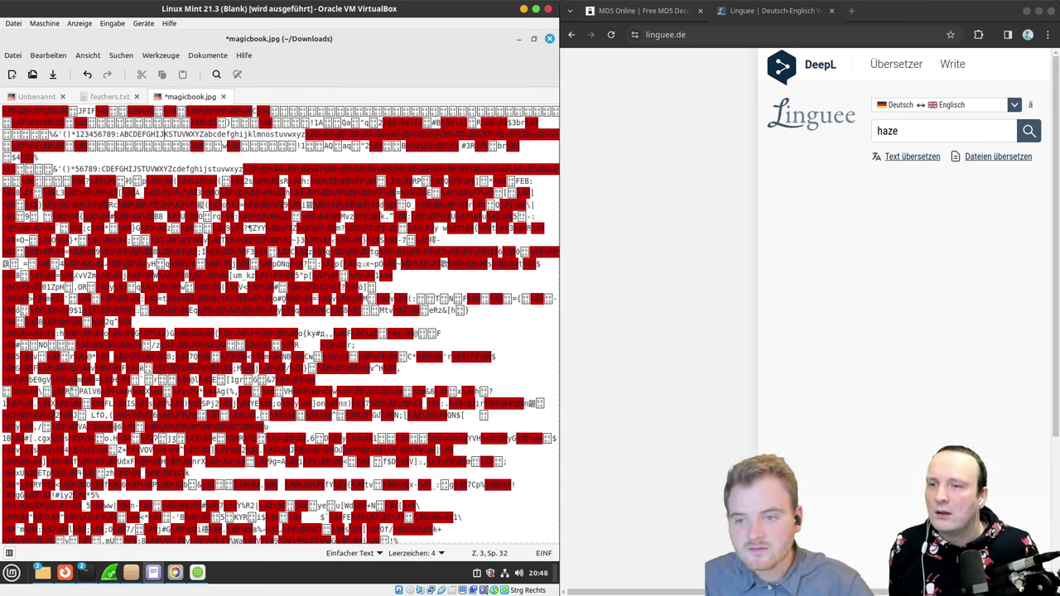
text(LMNOP)
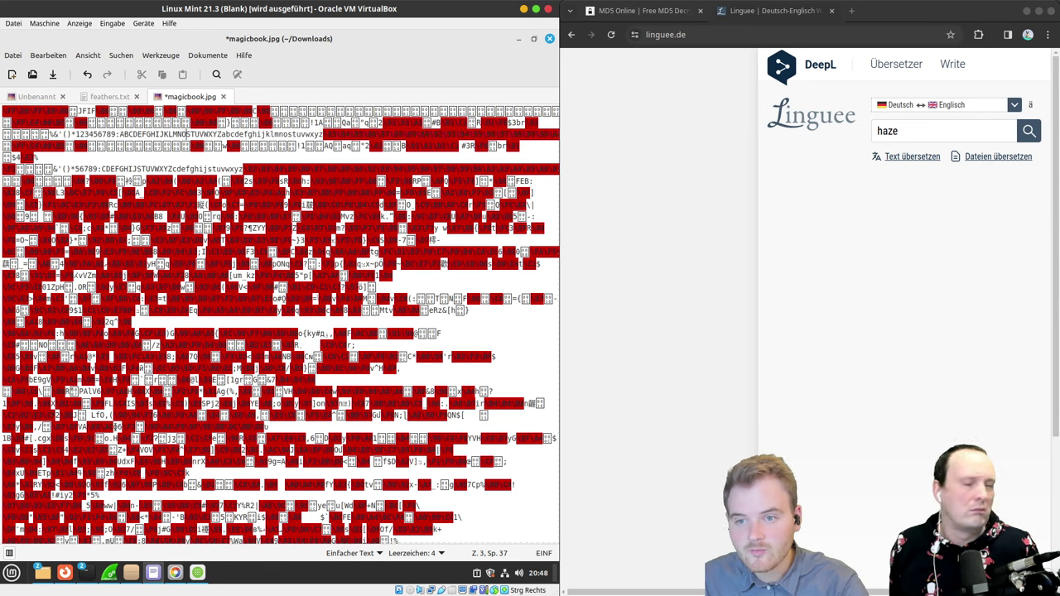
text(QR)
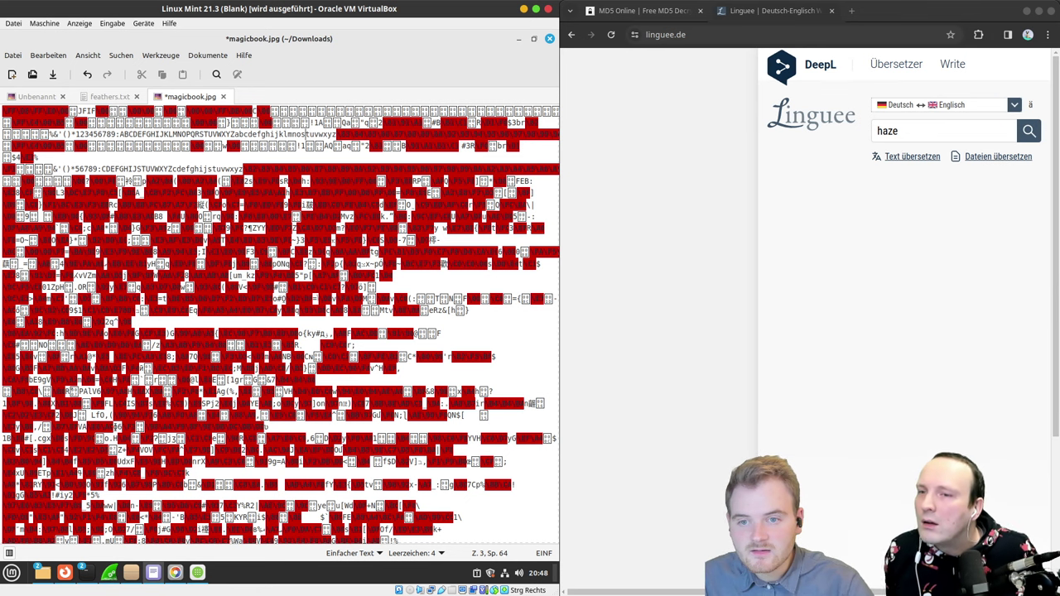
text(pqr)
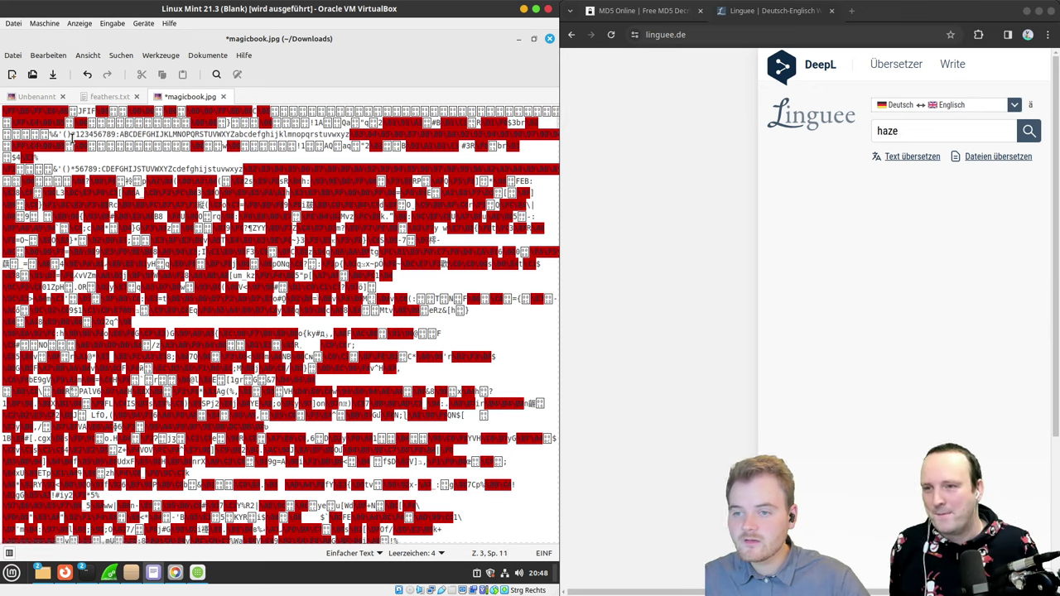
Step: Paste the completed sequence over line 5's gapped run and save with Ctrl+S
drag(73, 138, 346, 136)
key(ctrl+c)
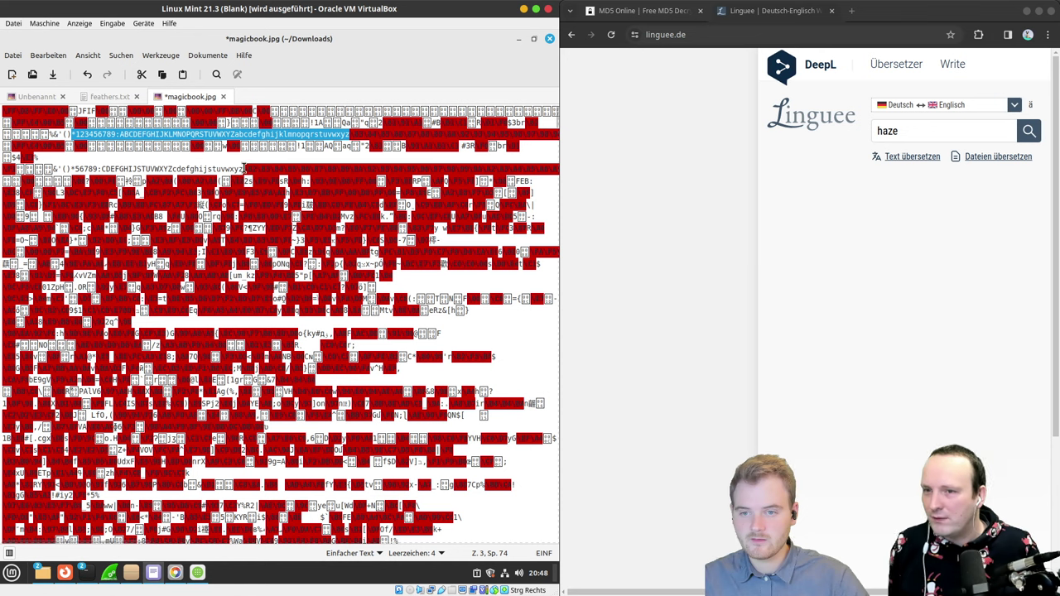
drag(244, 168, 97, 170)
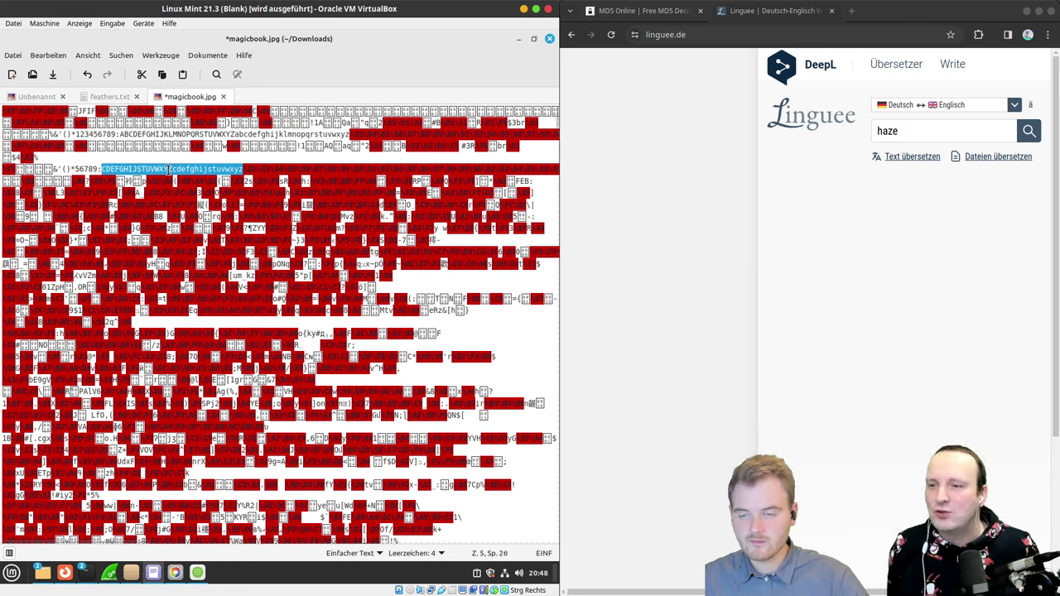
click(243, 168)
drag(242, 168, 75, 171)
key(ctrl+v)
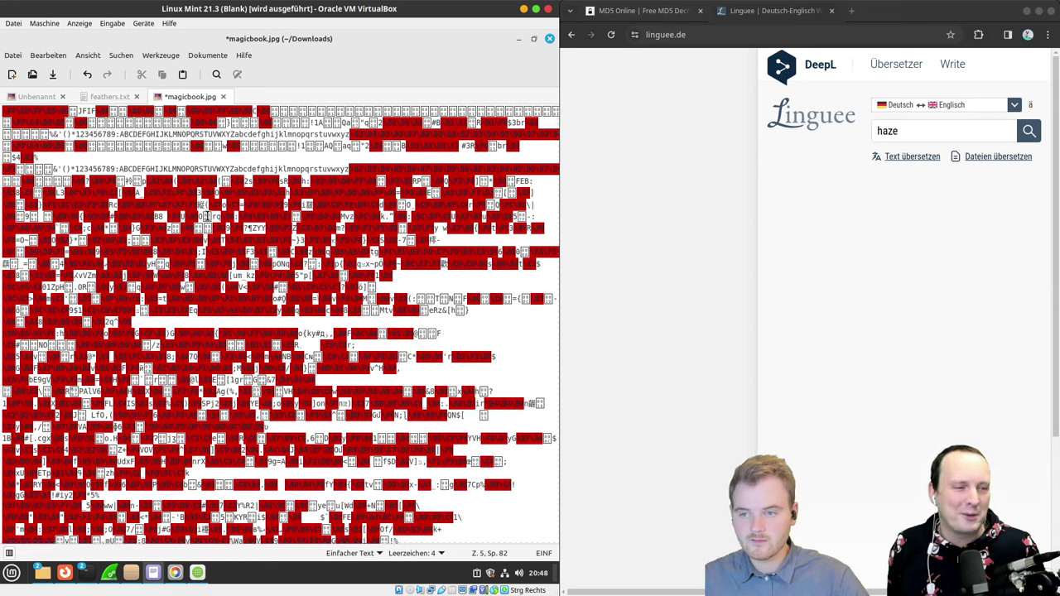
key(ctrl+z)
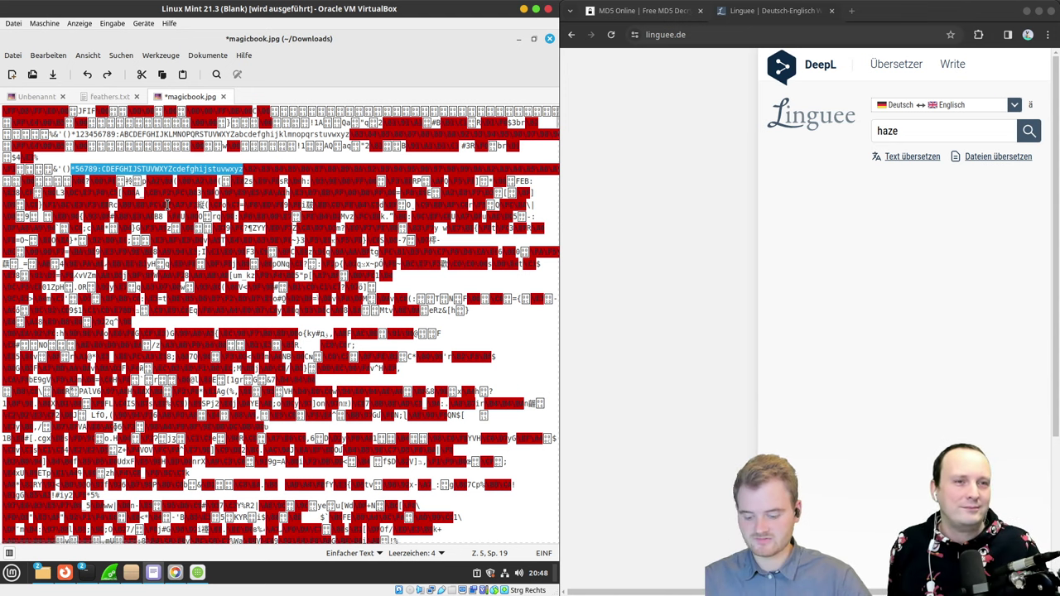
key(ctrl+shift+z)
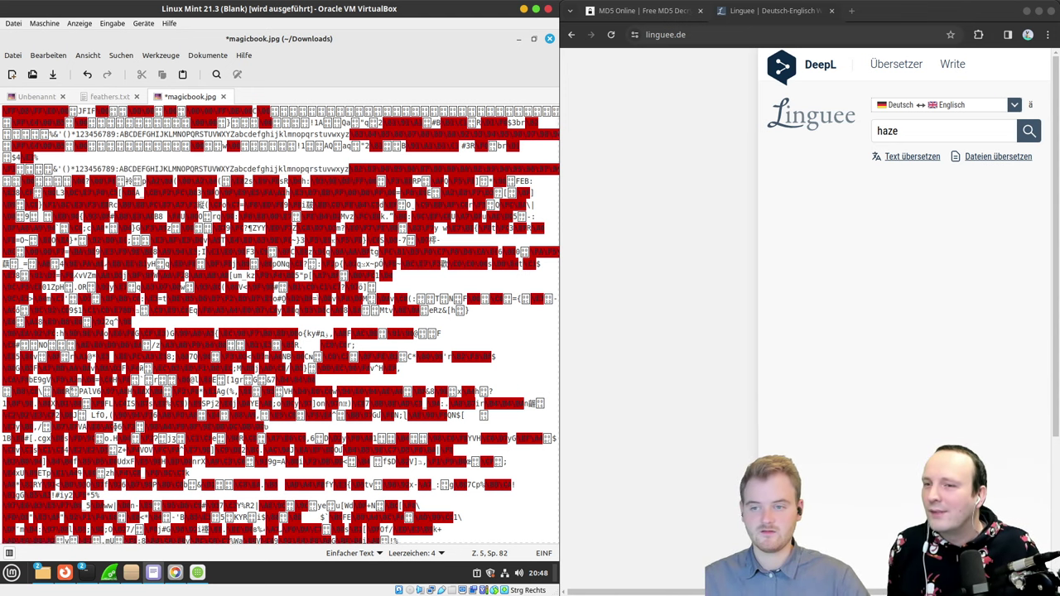
key(ctrl+s)
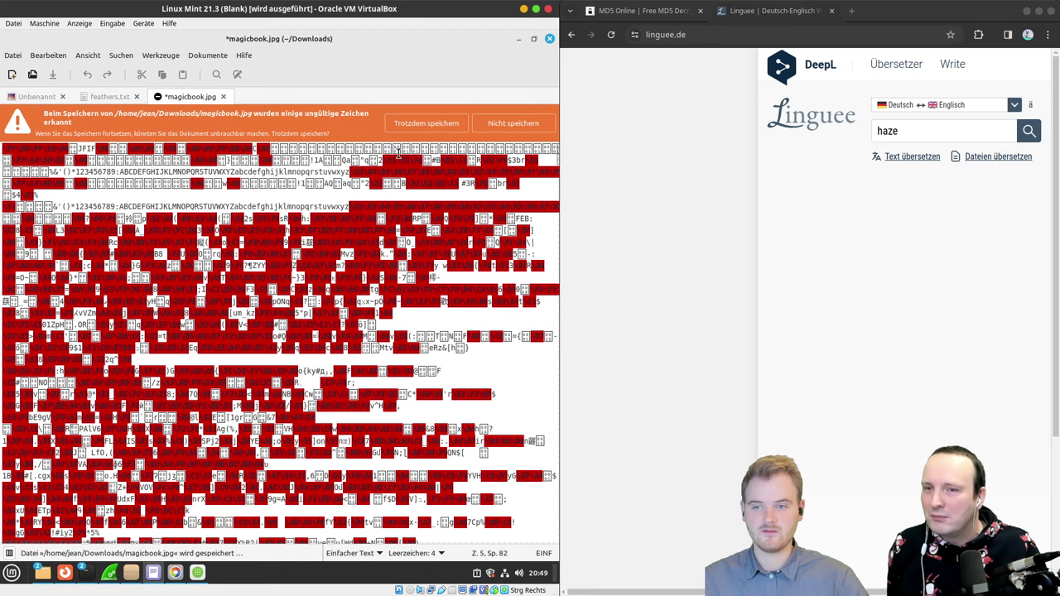
Step: Save magicbook.jpg anyway and try opening it in the image viewer, which fails
click(426, 124)
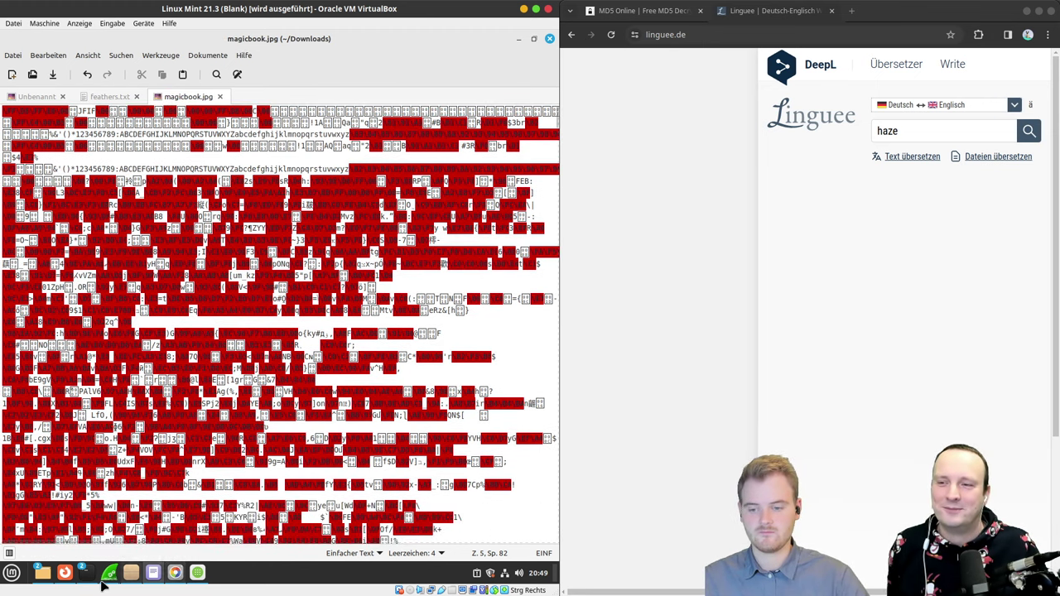
click(136, 517)
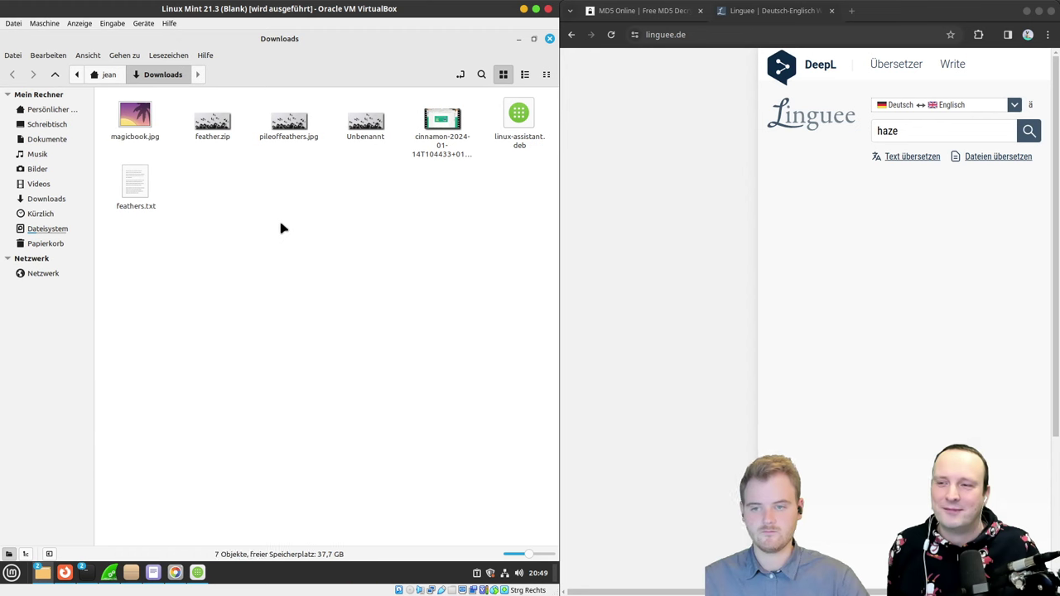
double_click(135, 117)
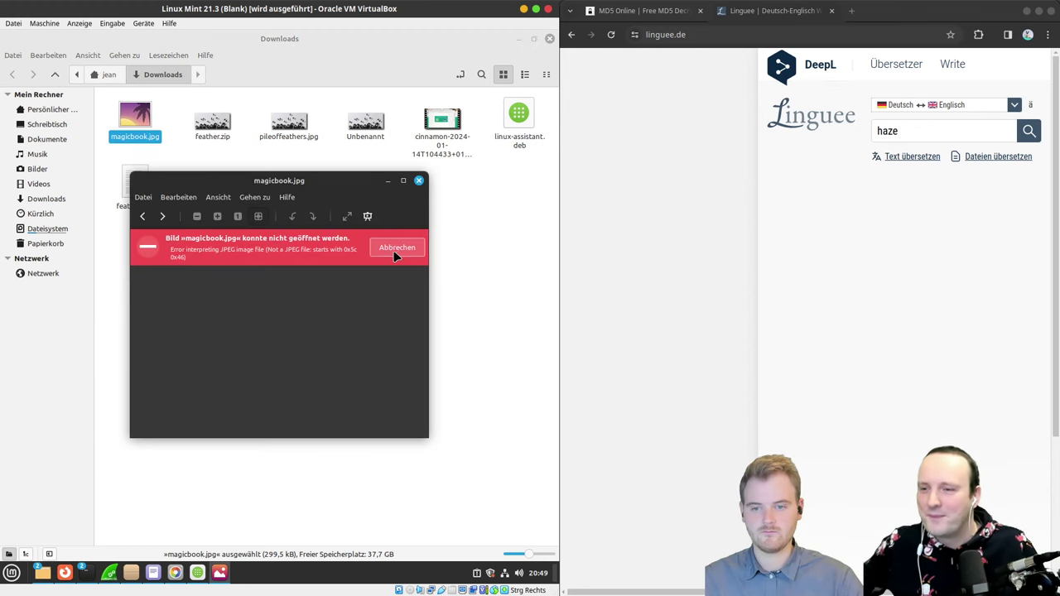
click(418, 179)
click(172, 428)
Step: Launch GIMP and drop magicbook.jpg onto it, dismissing the not-a-JPEG error
key(super)
text(gimp)
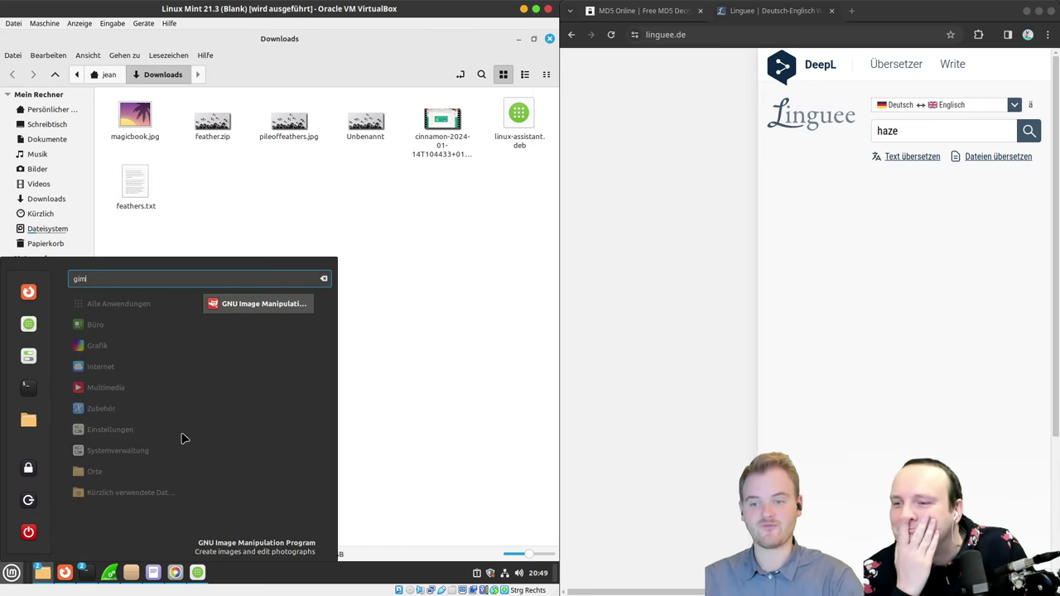
key(Return)
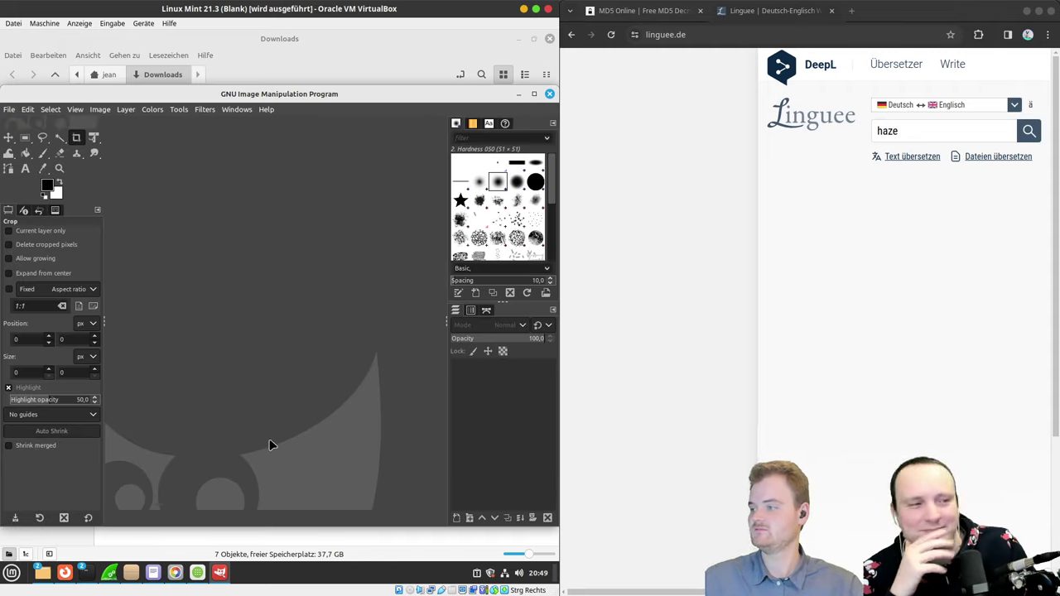
double_click(370, 99)
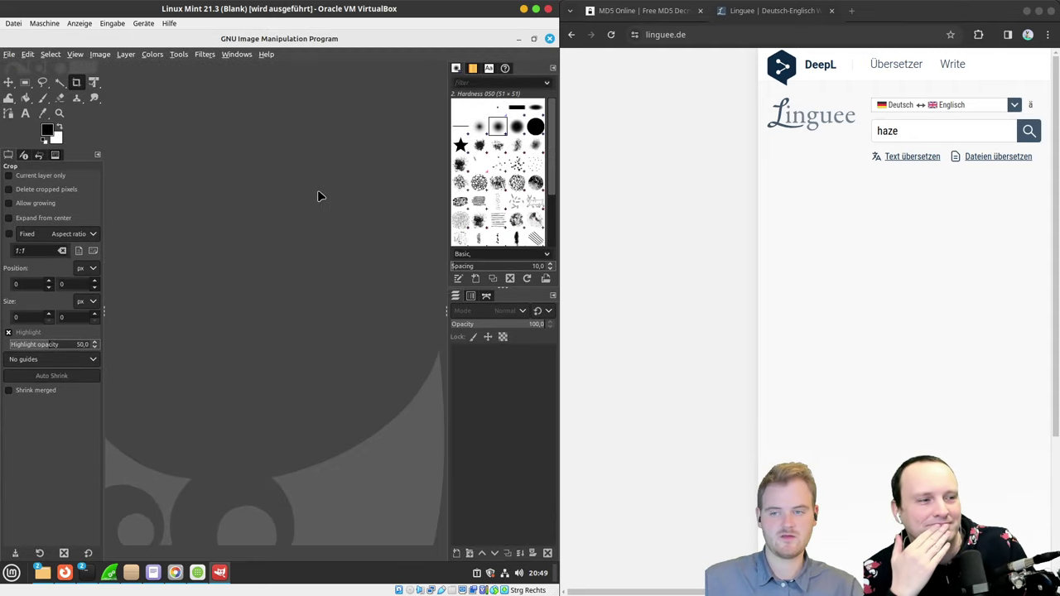
key(alt+Tab)
drag(135, 114, 255, 339)
key(alt+Tab)
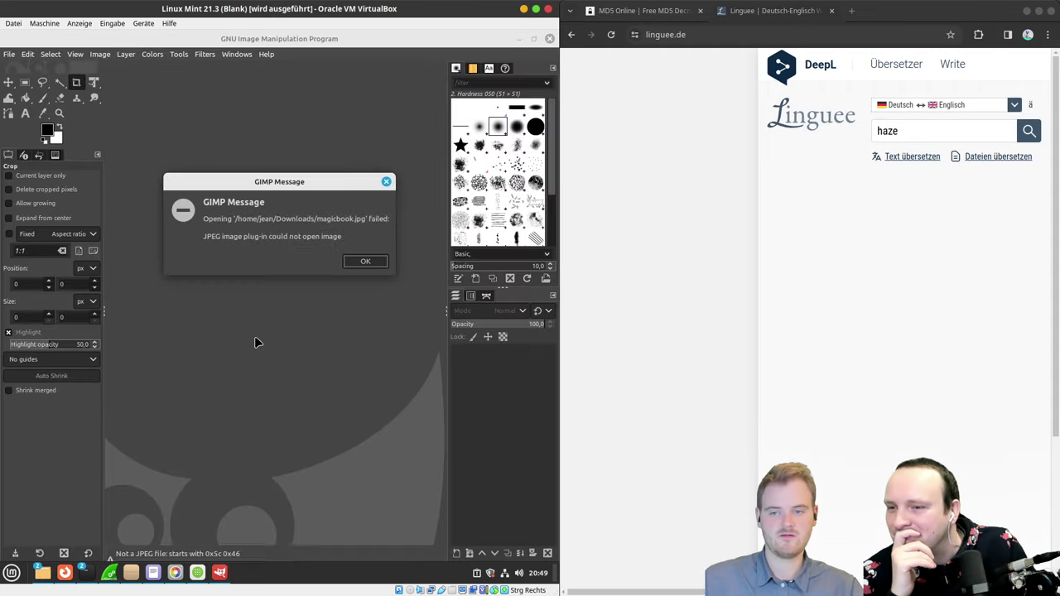
click(362, 260)
key(alt+Tab)
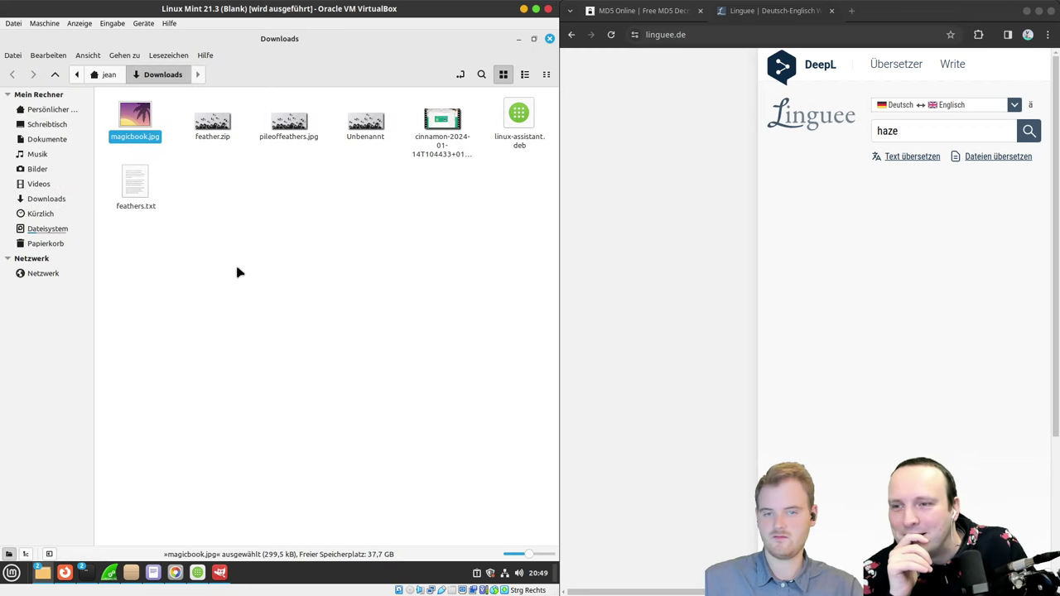
Step: Start renaming the broken magicbook.jpg in Downloads to magicbook_kaputt.jpg
click(221, 232)
key(alt+Tab)
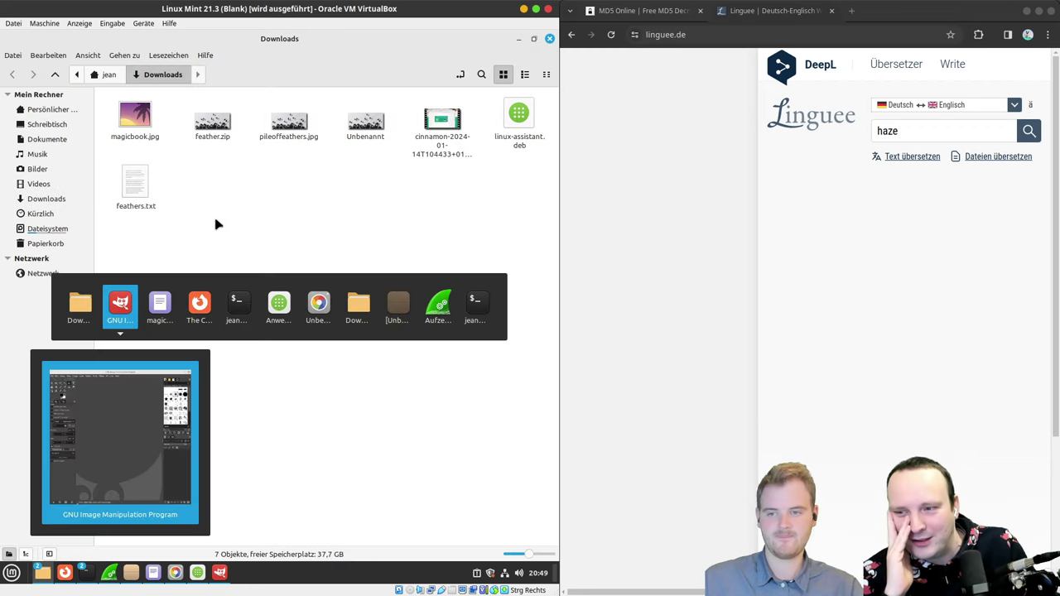
key(Escape)
click(139, 131)
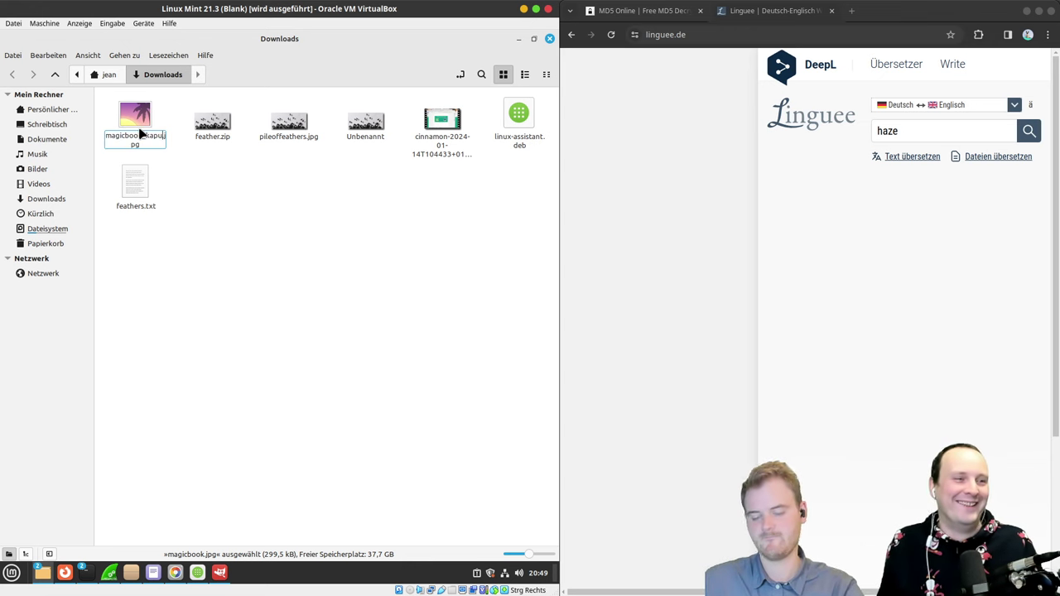
Step: Save a fresh copy of The Cave's book image as magicbook.jpg in Downloads, then return to GIMP
double_click(136, 124)
key(alt+Tab)
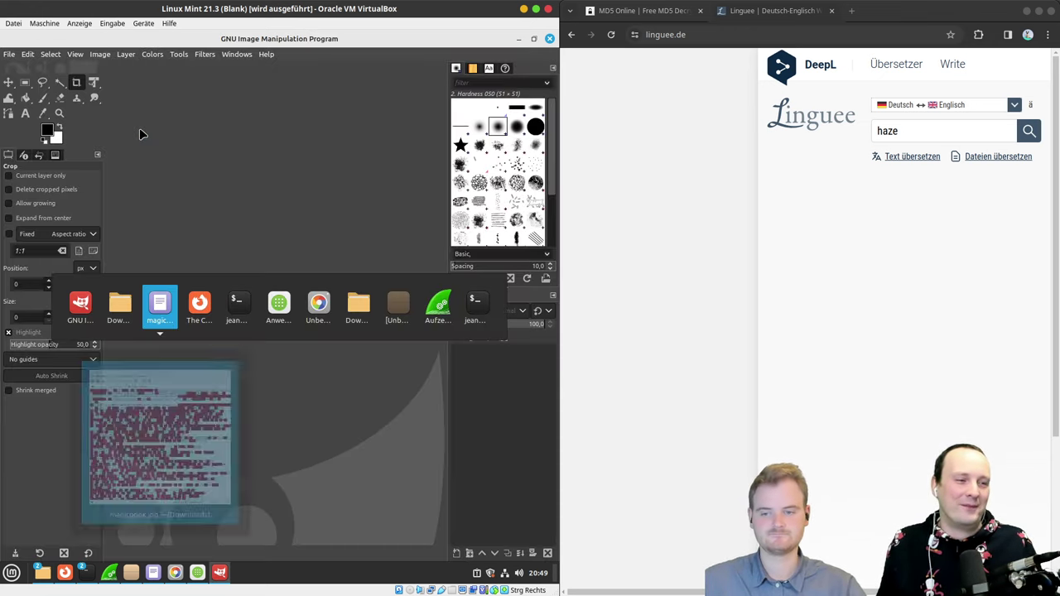
right_click(263, 188)
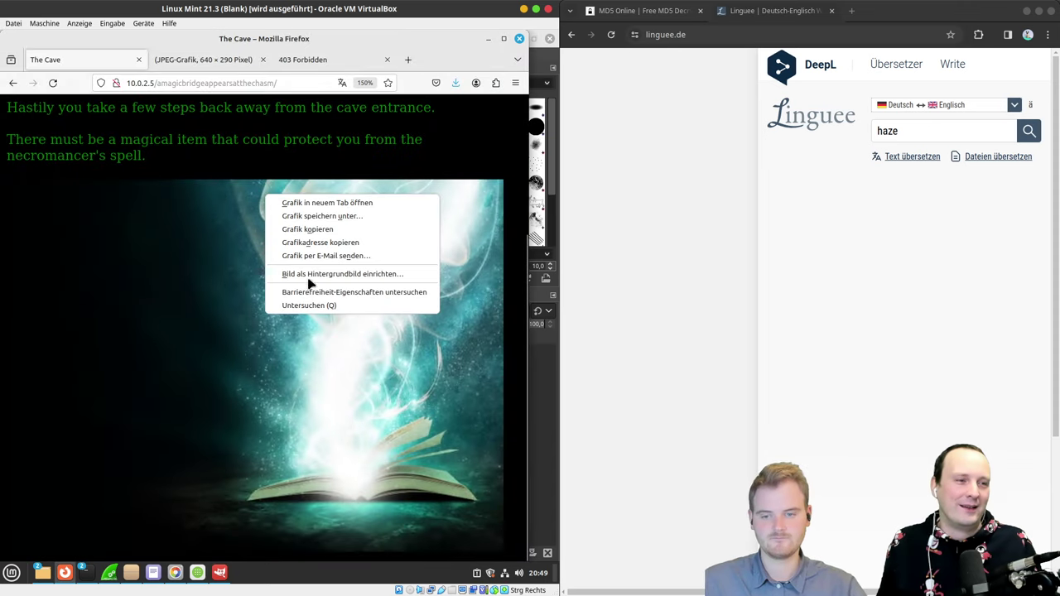
click(308, 232)
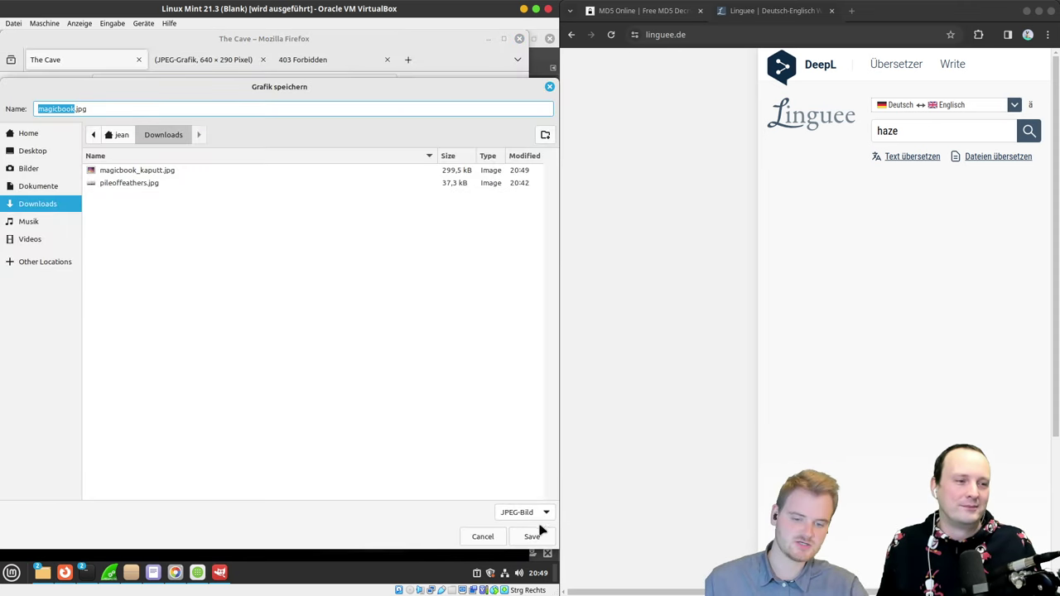
click(534, 536)
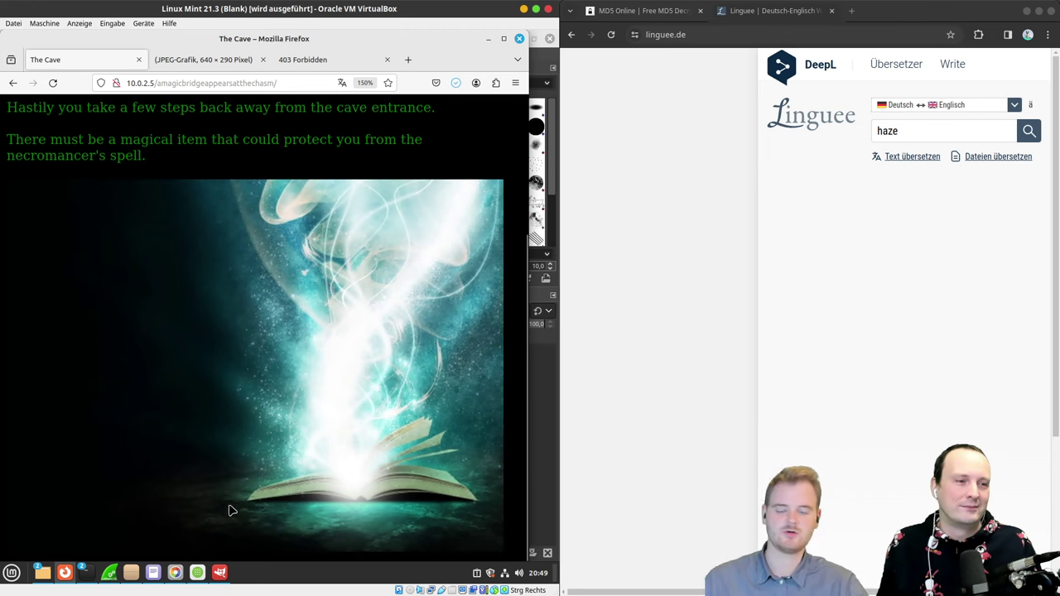
click(220, 572)
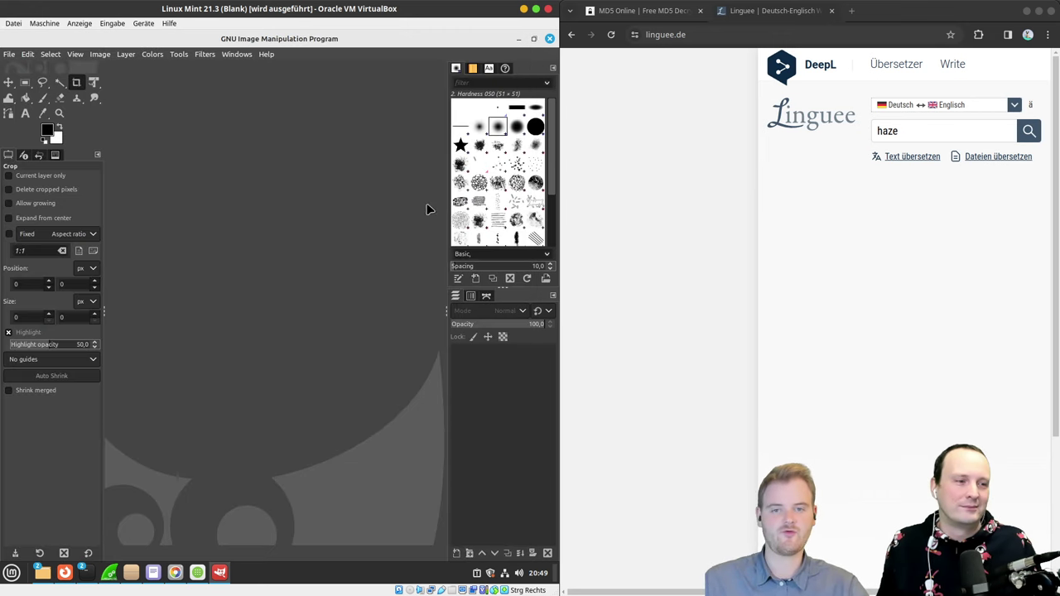
click(536, 9)
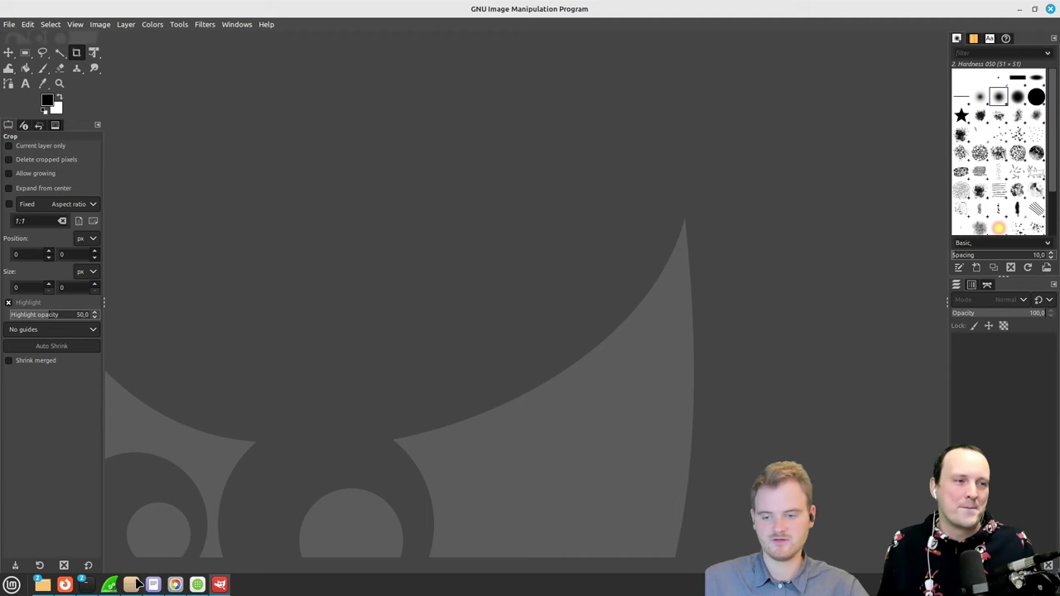
Step: Drag the new magicbook.jpg from Nemo into GIMP, maximize it, and open Colors > Curves
click(42, 584)
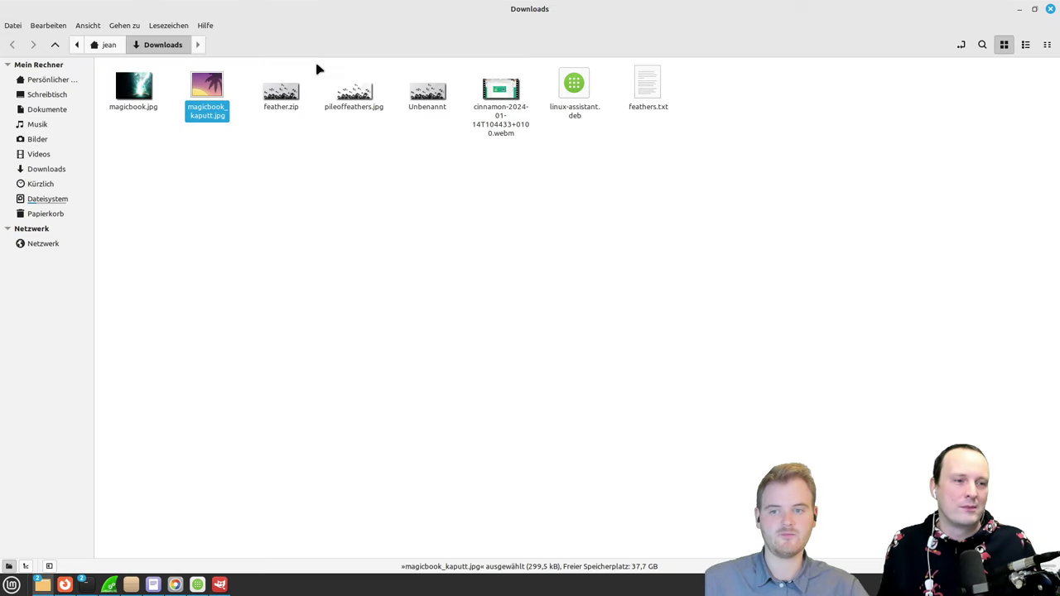
click(144, 116)
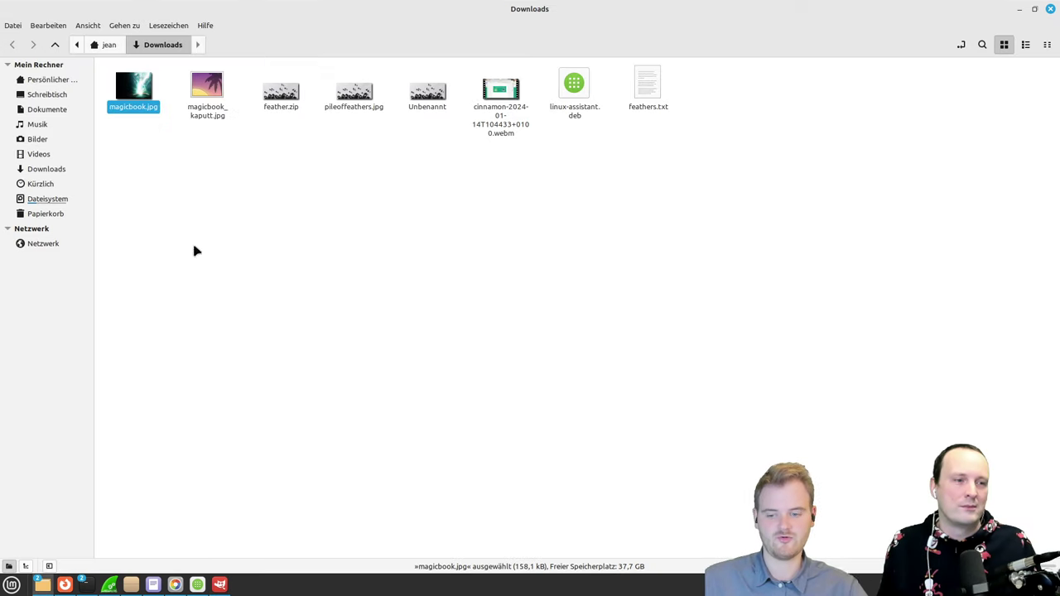
click(219, 585)
drag(362, 15, 551, 66)
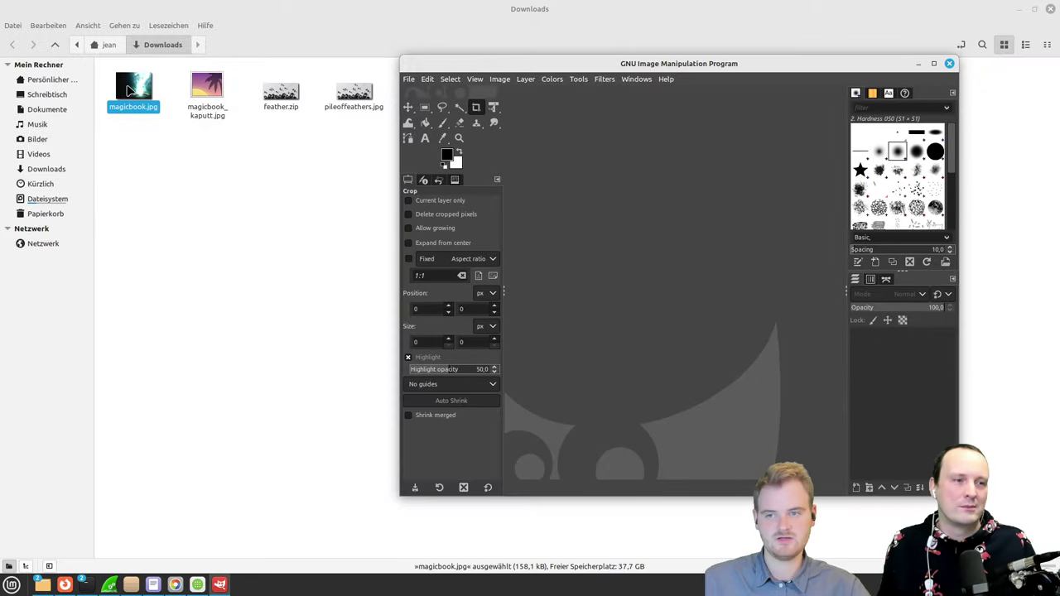
drag(128, 89, 715, 232)
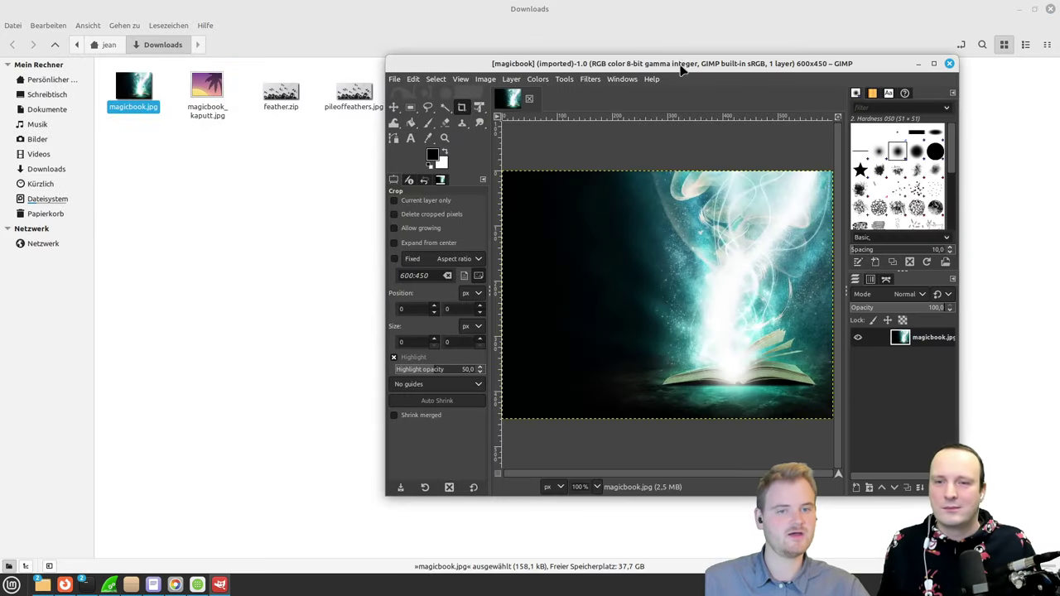
double_click(680, 68)
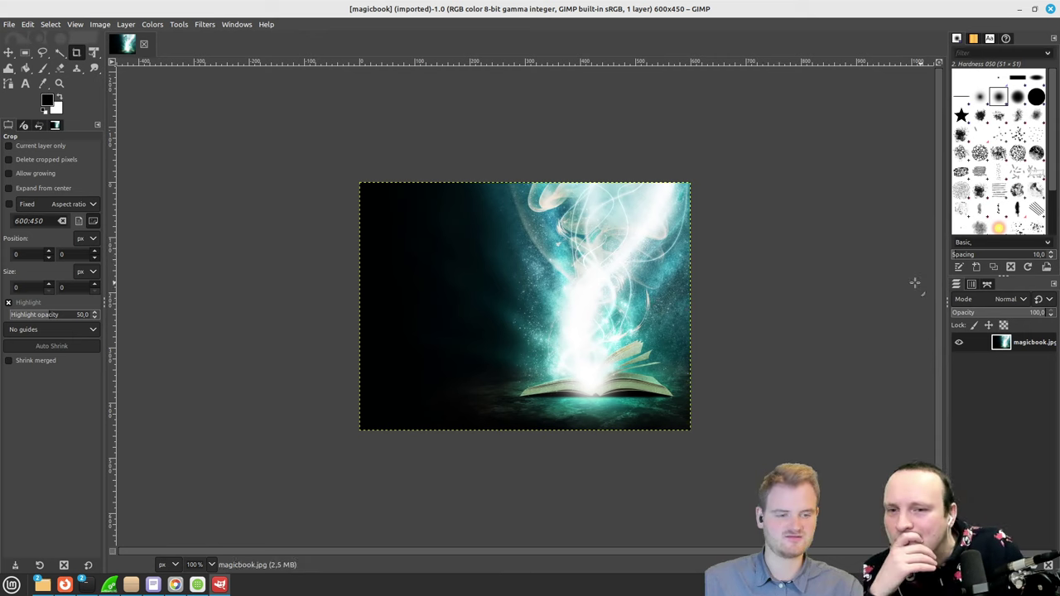
click(143, 25)
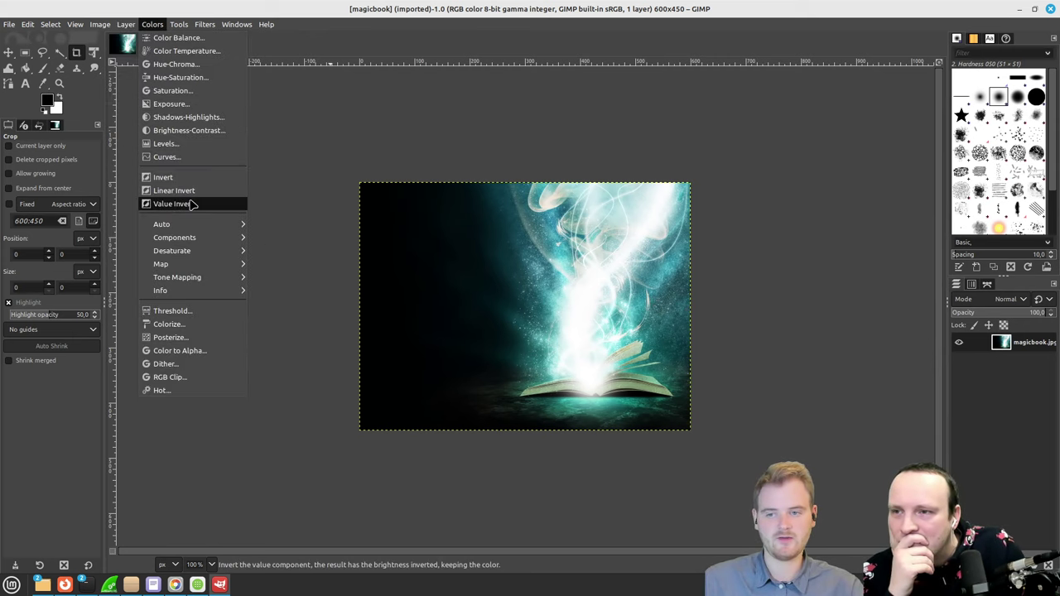
click(166, 156)
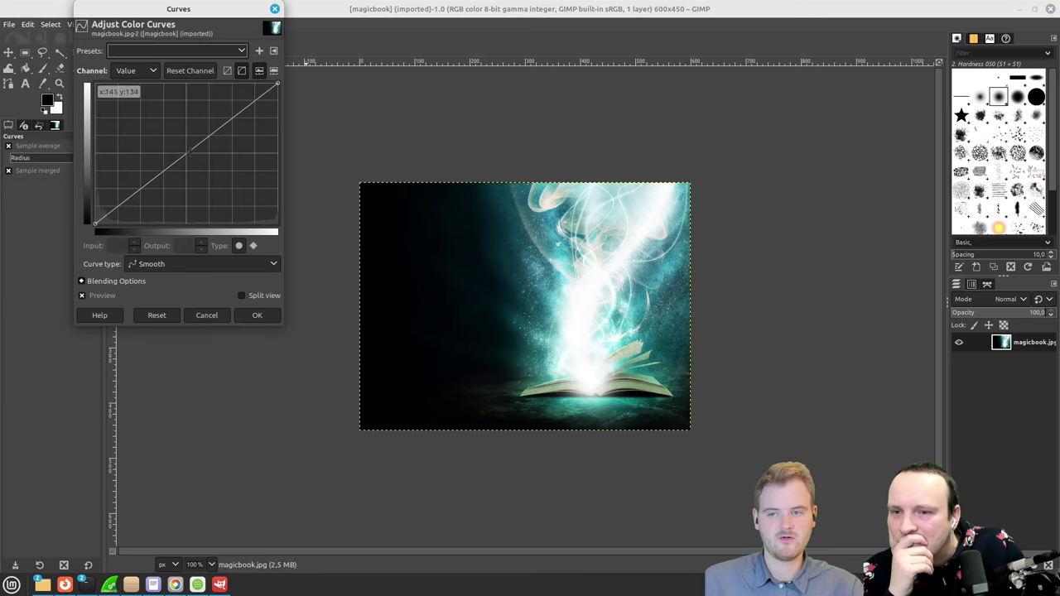
Step: Raise the Value curve, then pull it sharply down to darken magicbook.jpg and expose the sparkle trails
drag(188, 153, 175, 114)
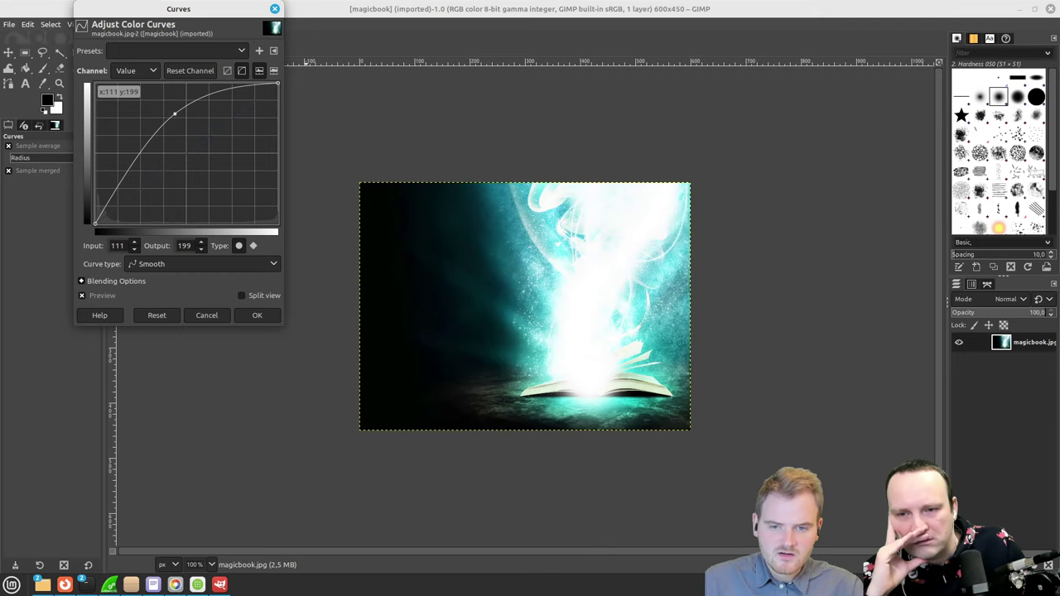
ctrl+scroll(499, 286, up, 2)
drag(169, 9, 90, 10)
ctrl+scroll(609, 223, down, 1)
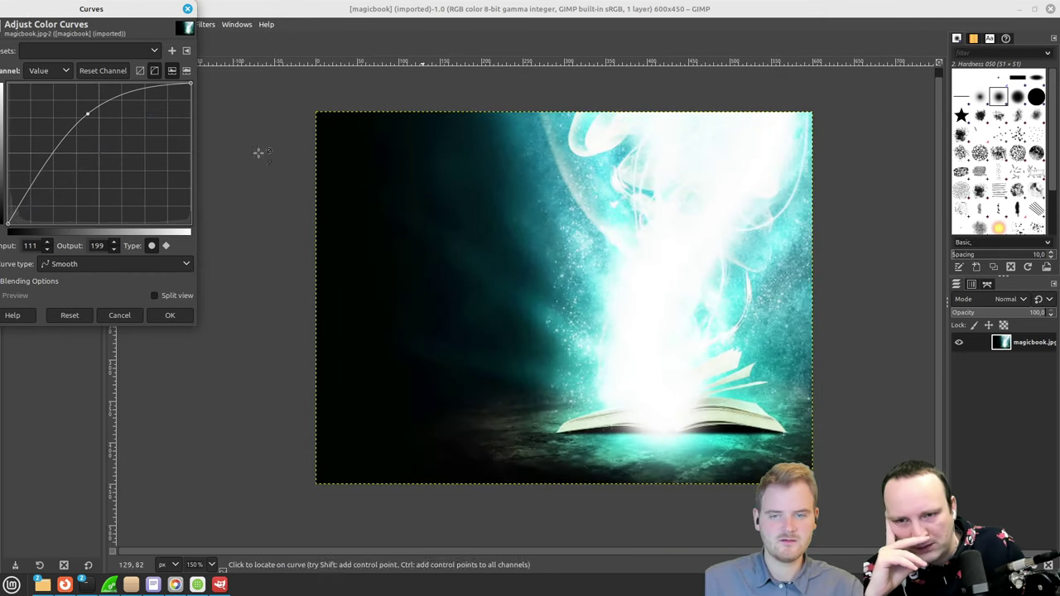
drag(87, 114, 135, 175)
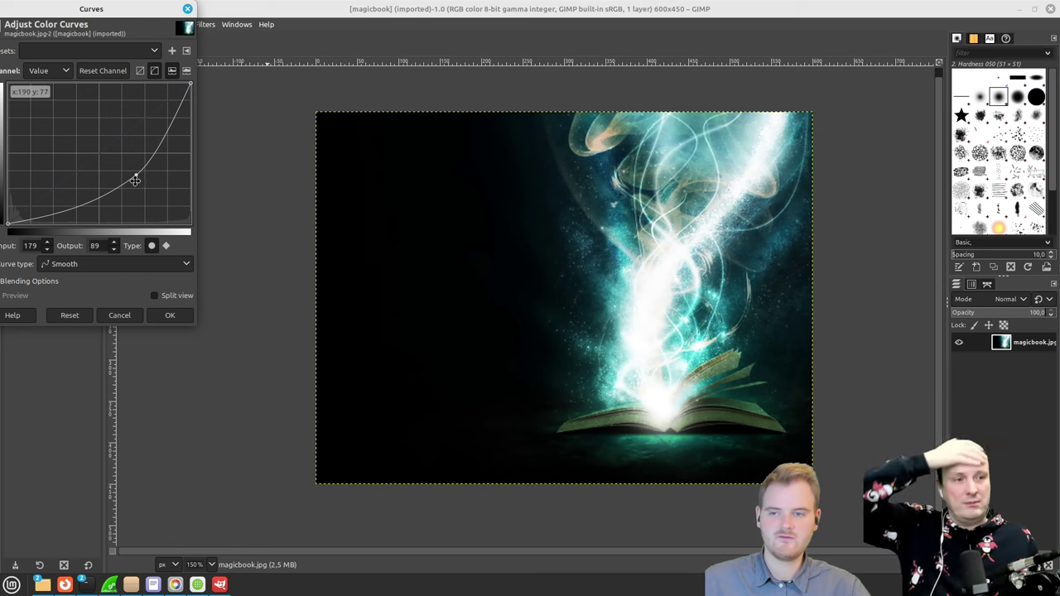
drag(165, 149, 188, 206)
mouse_move(173, 200)
mouse_down()
mouse_move(161, 190)
mouse_move(180, 199)
mouse_up()
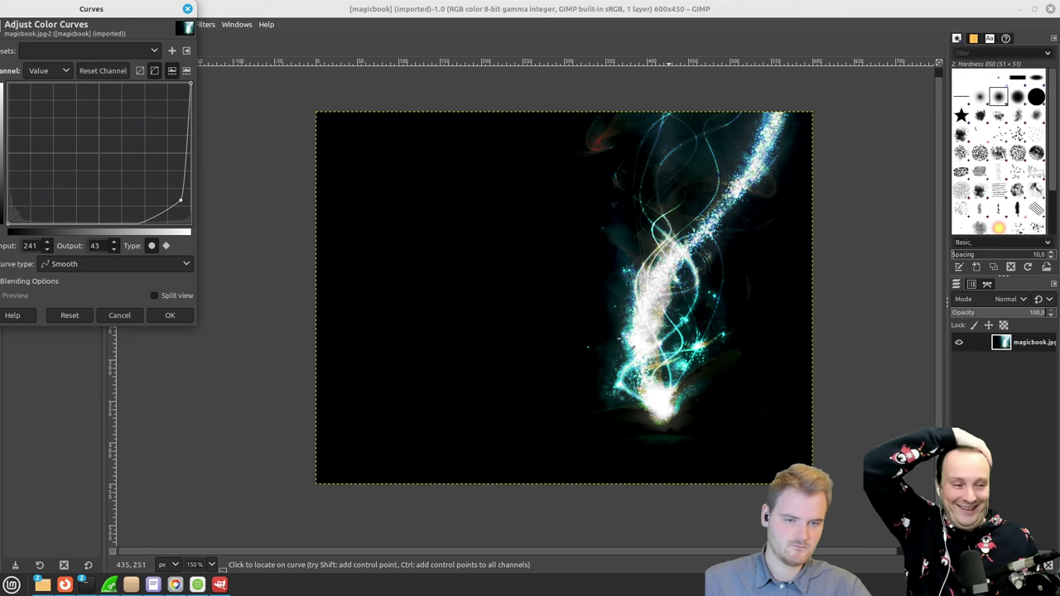
mouse_move(181, 200)
mouse_down()
mouse_move(184, 216)
mouse_move(135, 135)
mouse_move(72, 116)
mouse_move(39, 84)
mouse_move(12, 166)
mouse_move(4, 136)
mouse_move(12, 112)
mouse_move(10, 211)
mouse_move(10, 108)
mouse_move(71, 165)
mouse_move(178, 213)
mouse_move(149, 173)
mouse_move(15, 87)
mouse_move(37, 100)
mouse_move(47, 128)
mouse_up()
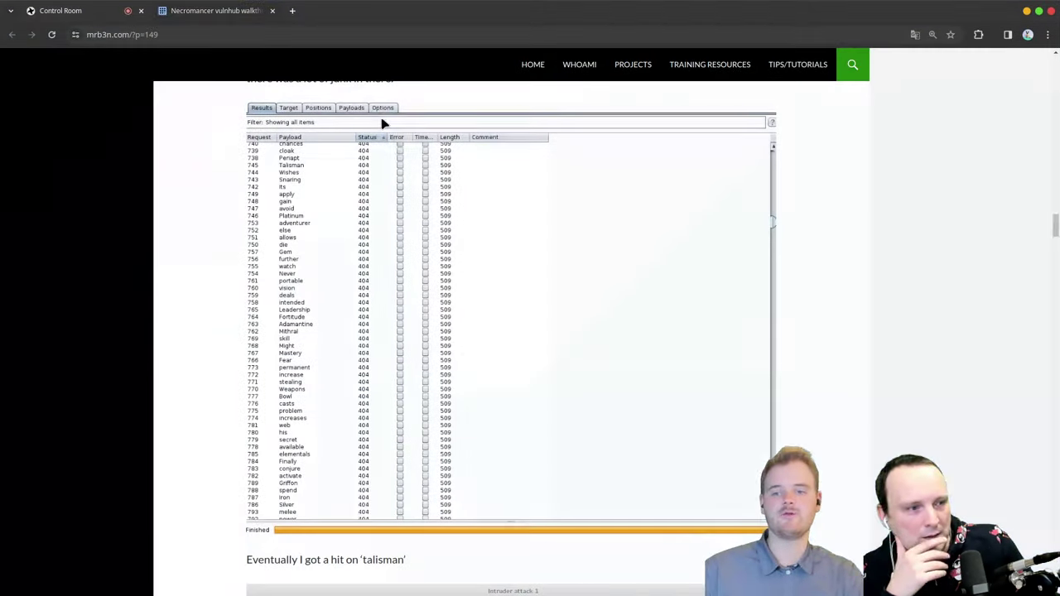
Step: Open the walkthrough's Flag 4 link to tribality's 'D&D 5e - Magic Item Guide' in a new tab
scroll(354, 266, up, 10)
scroll(354, 266, down, 3)
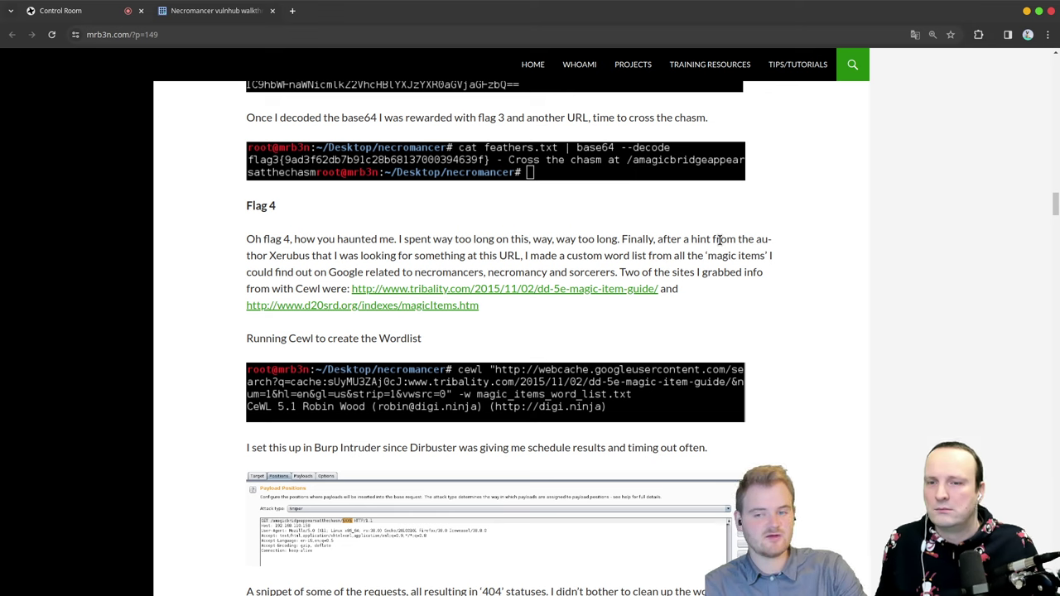
middle_click(534, 297)
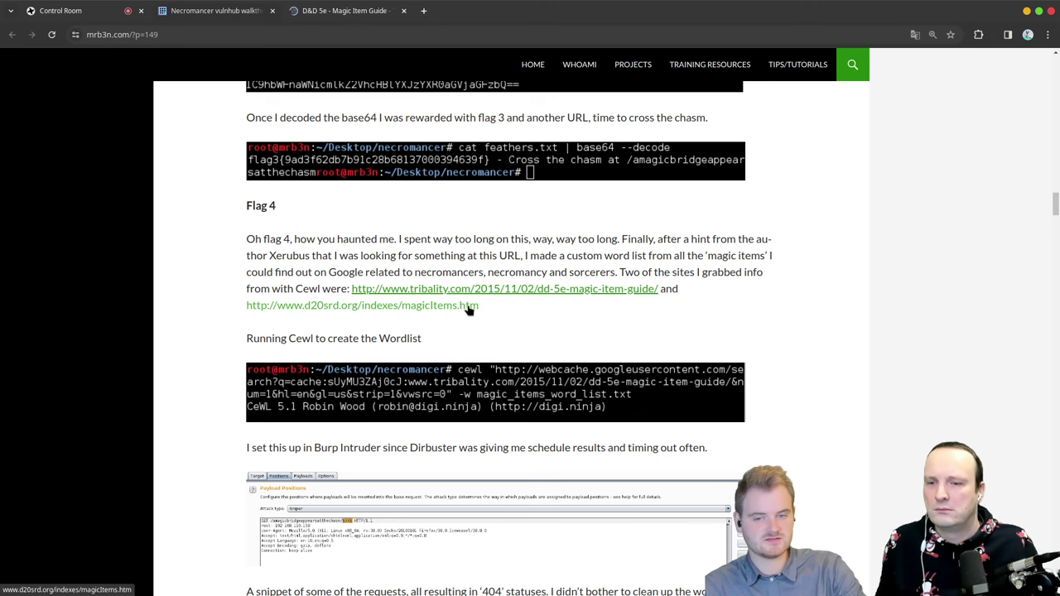